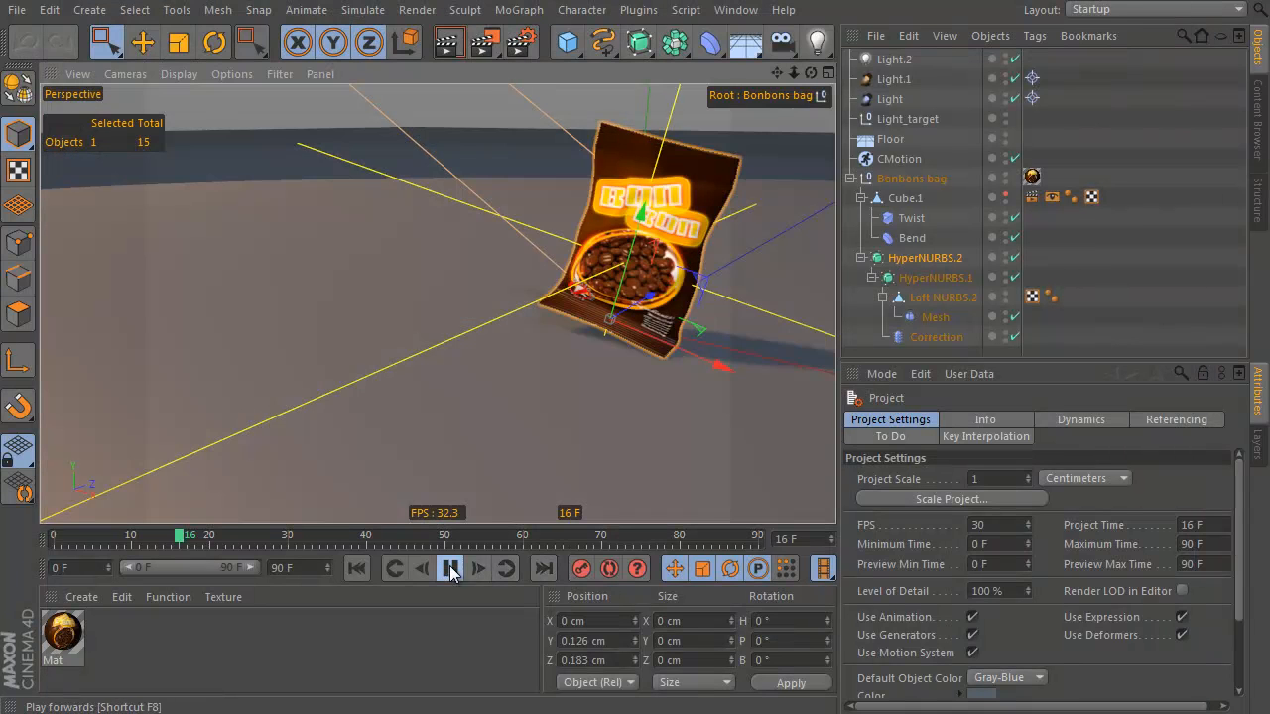
Play the finished candy bag animation in the viewport and stop playback
left_click(451, 568)
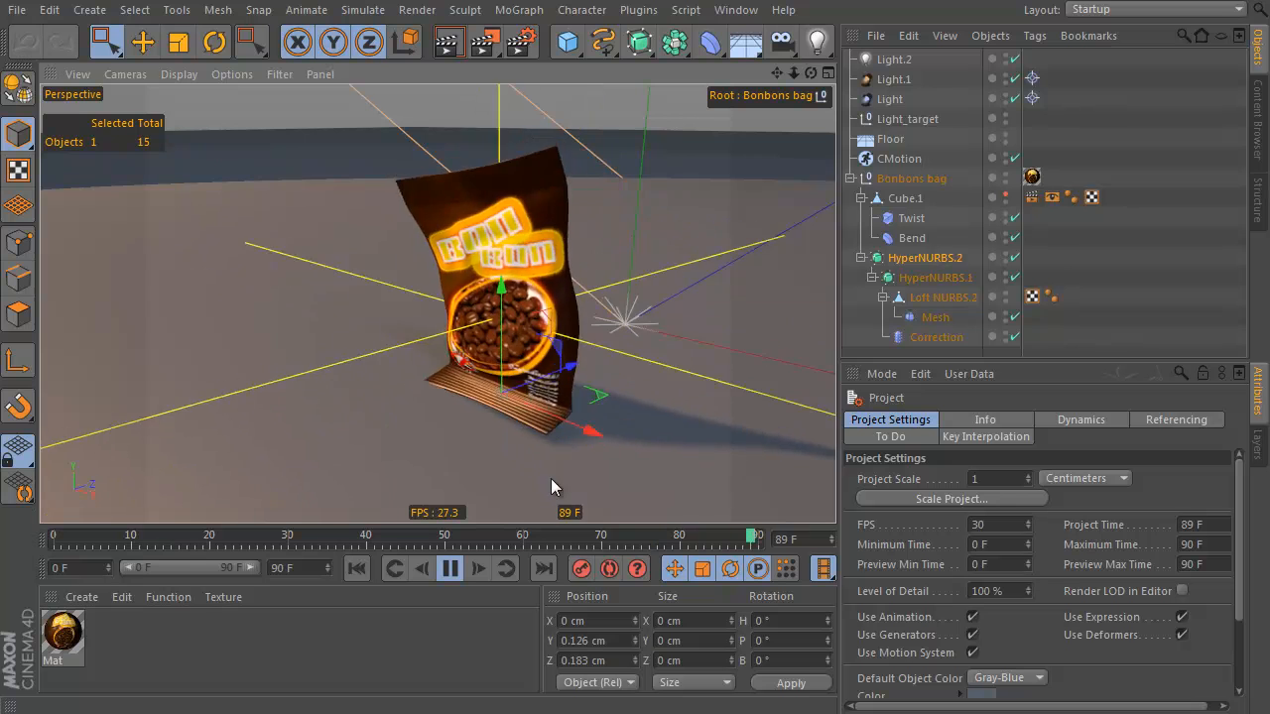
left_click(450, 567)
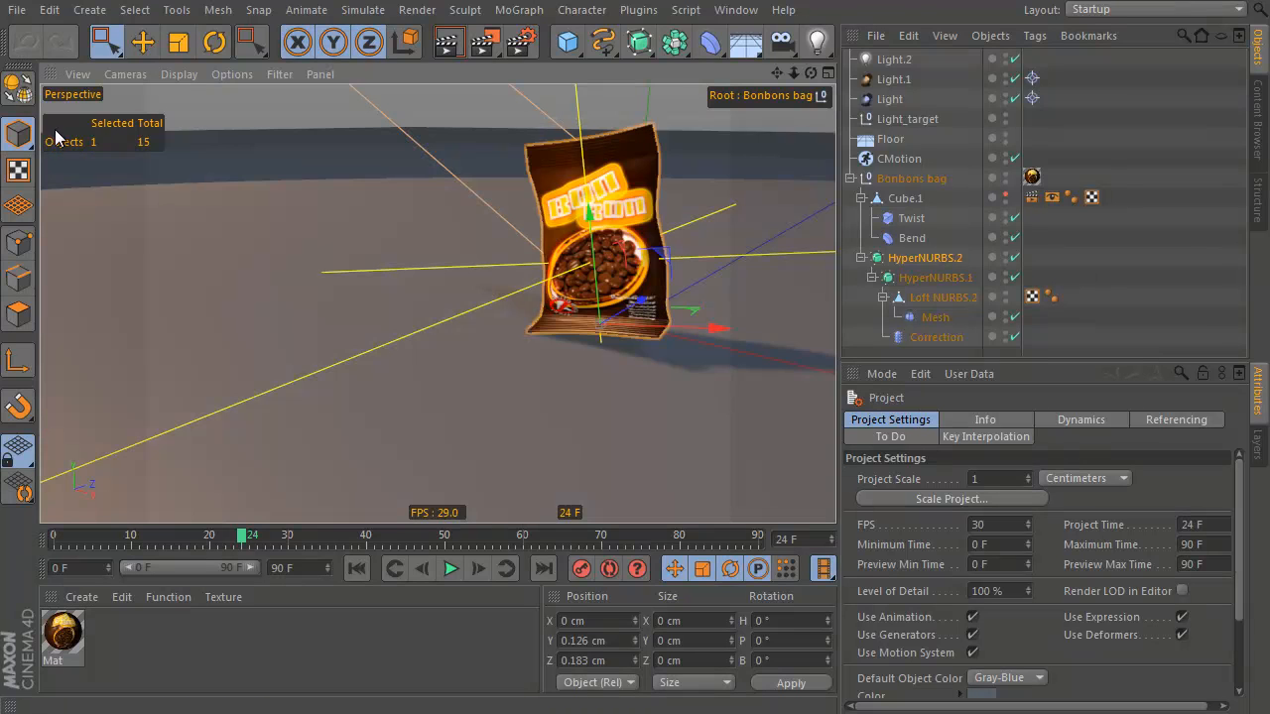
Open the starting scene with the wireframe guide boxes from the Production_design folder
left_click(18, 10)
left_click(37, 63)
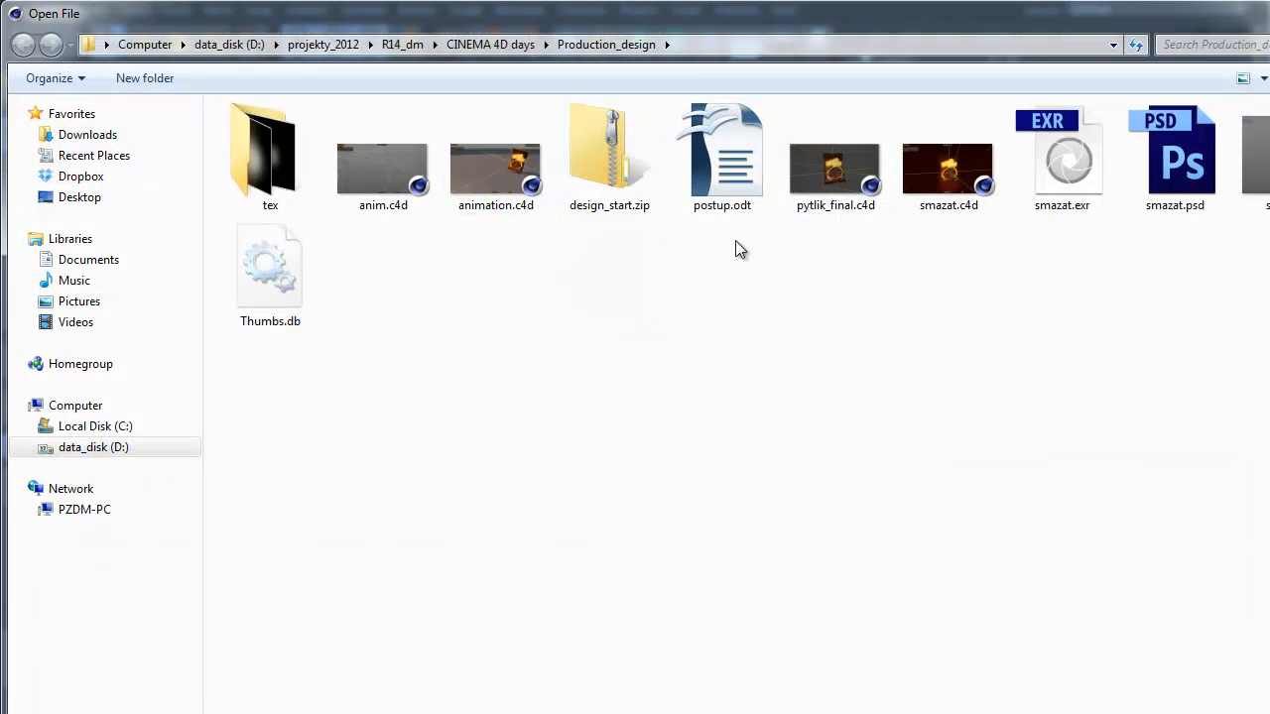
double_click(1262, 170)
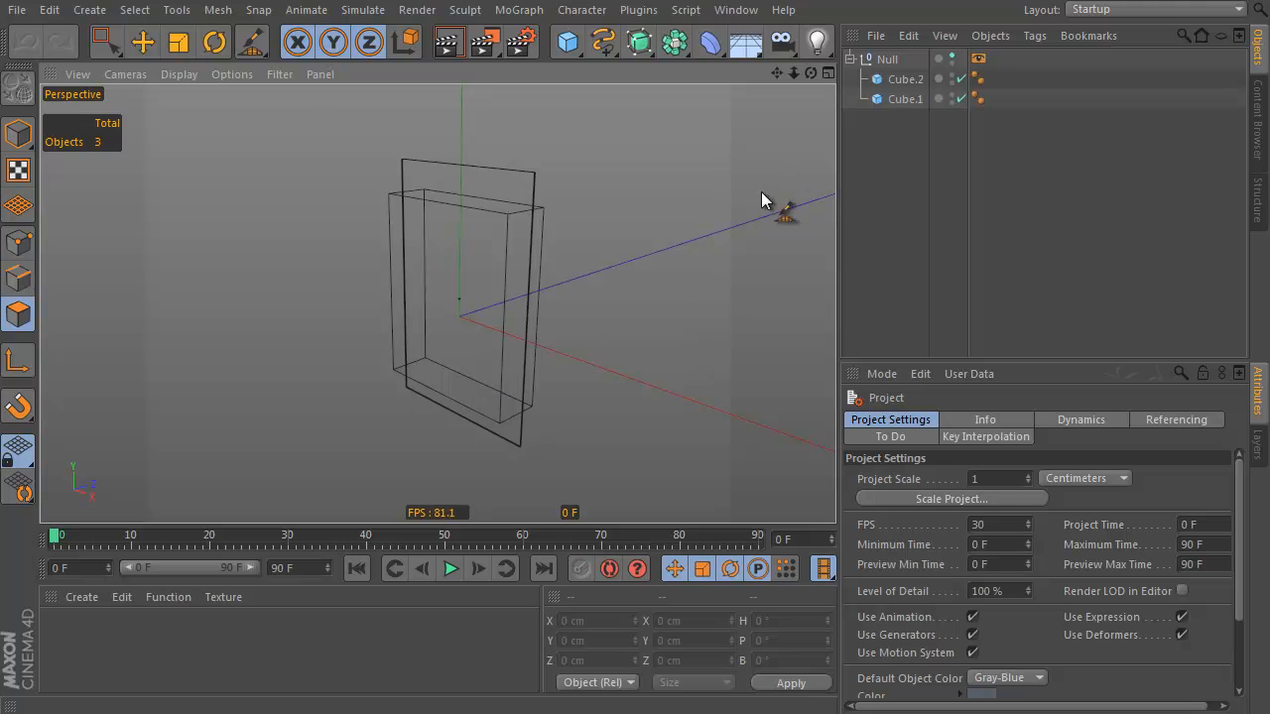
left_click_drag(519, 305, 593, 336, "alt")
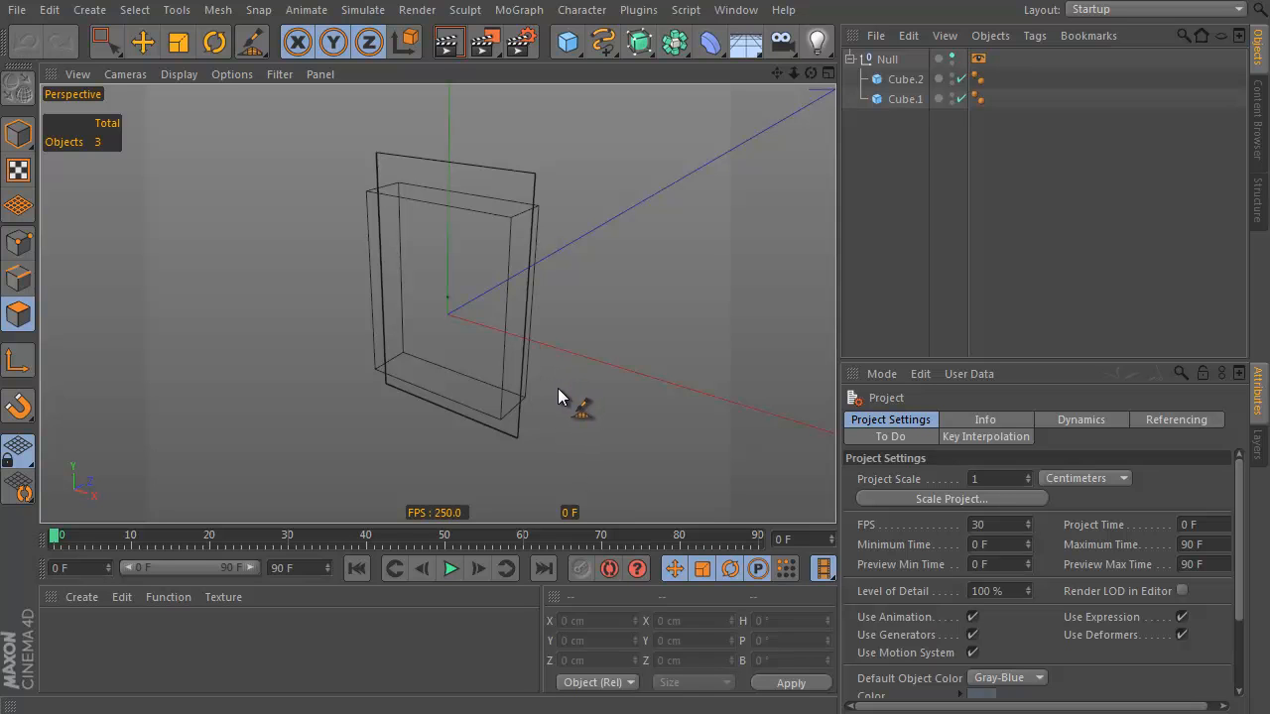
mouse_move(562, 332)
left_mouse_down("alt")
mouse_move(613, 337)
mouse_move(564, 341)
mouse_move(542, 372)
mouse_move(533, 316)
mouse_move(565, 275)
mouse_move(583, 308)
mouse_move(577, 364)
mouse_move(568, 346)
mouse_move(580, 345)
left_mouse_up("alt")
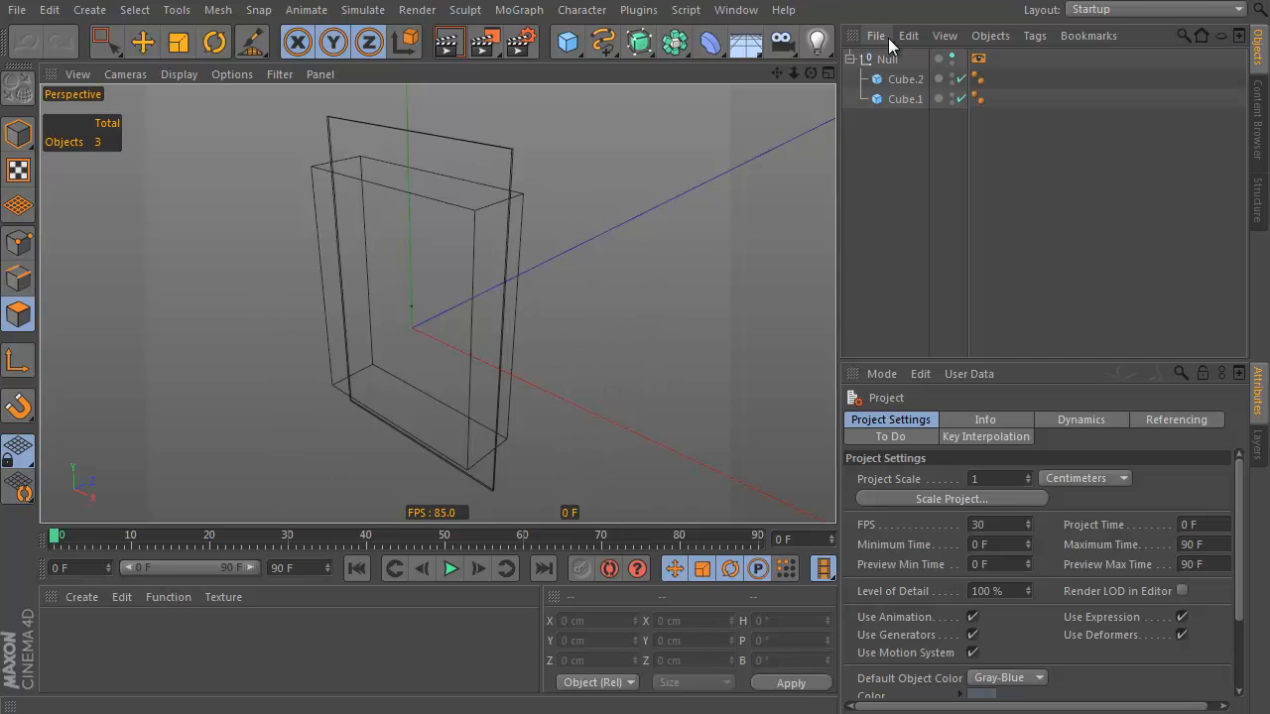
left_click_drag(536, 397, 597, 377, "alt")
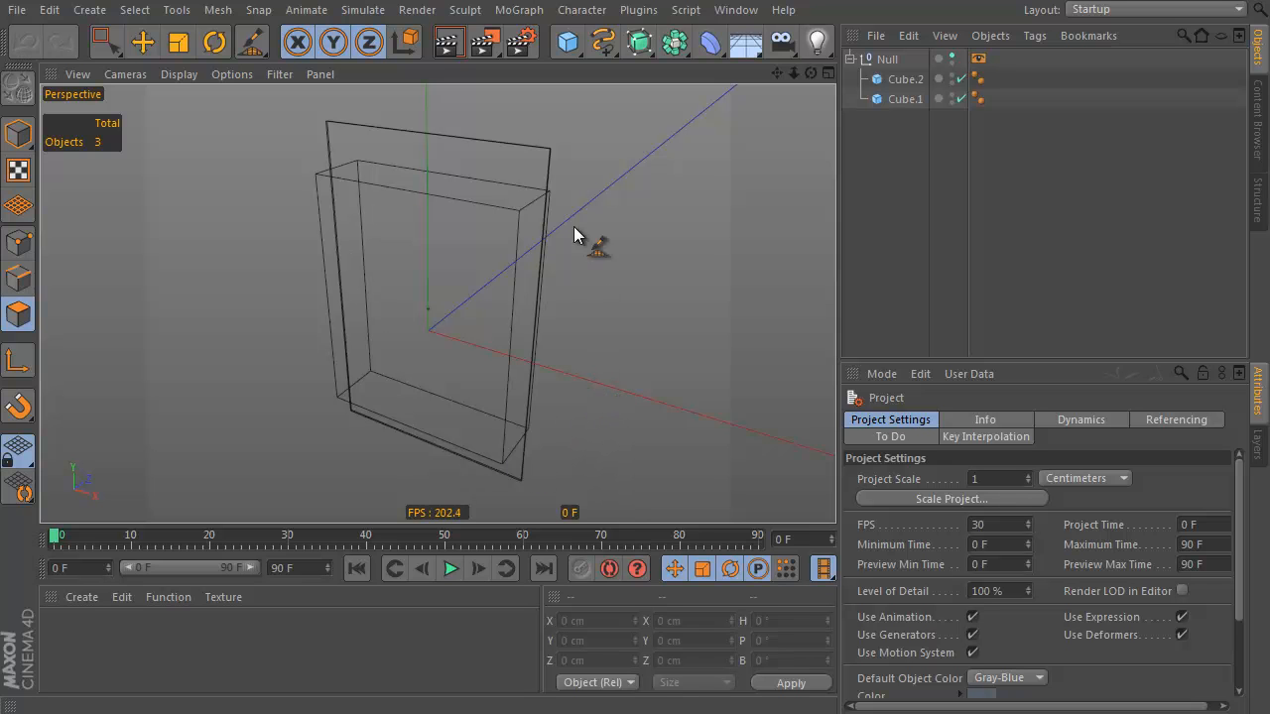
left_click_drag(637, 324, 547, 275, "alt")
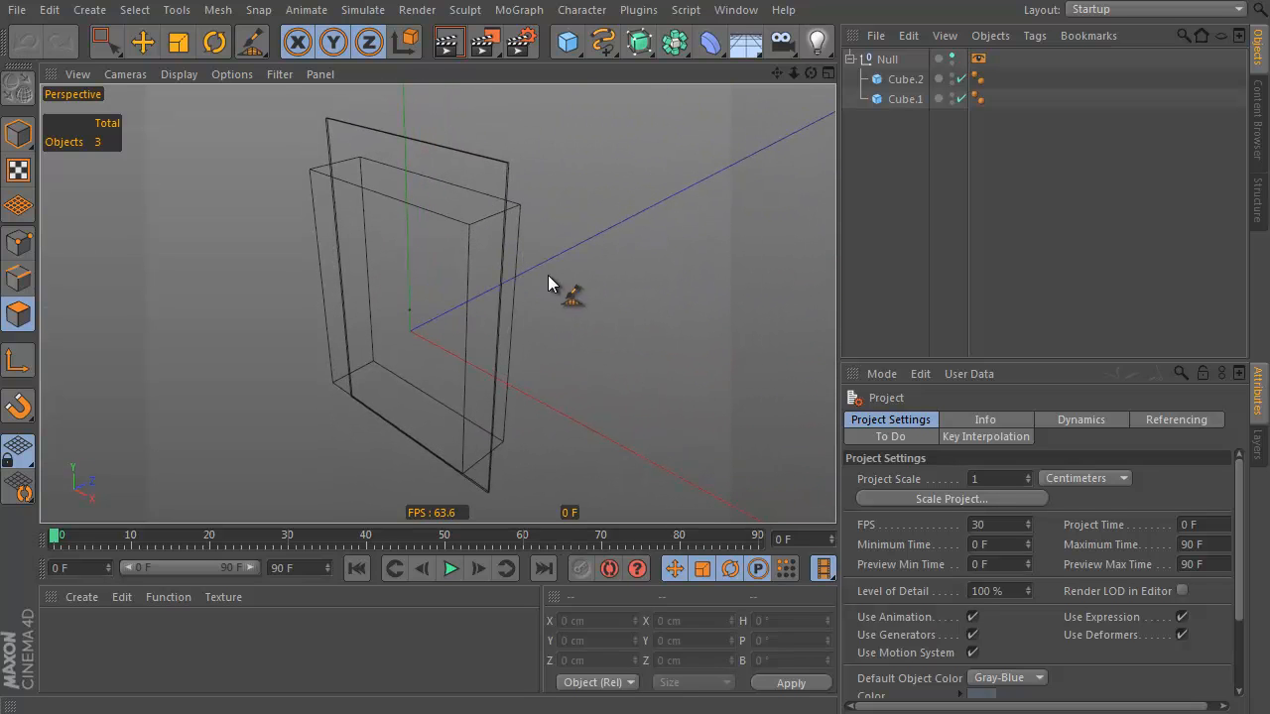
Add a Rectangle spline and set its plane to XZ
left_click_drag(105, 42, 148, 78)
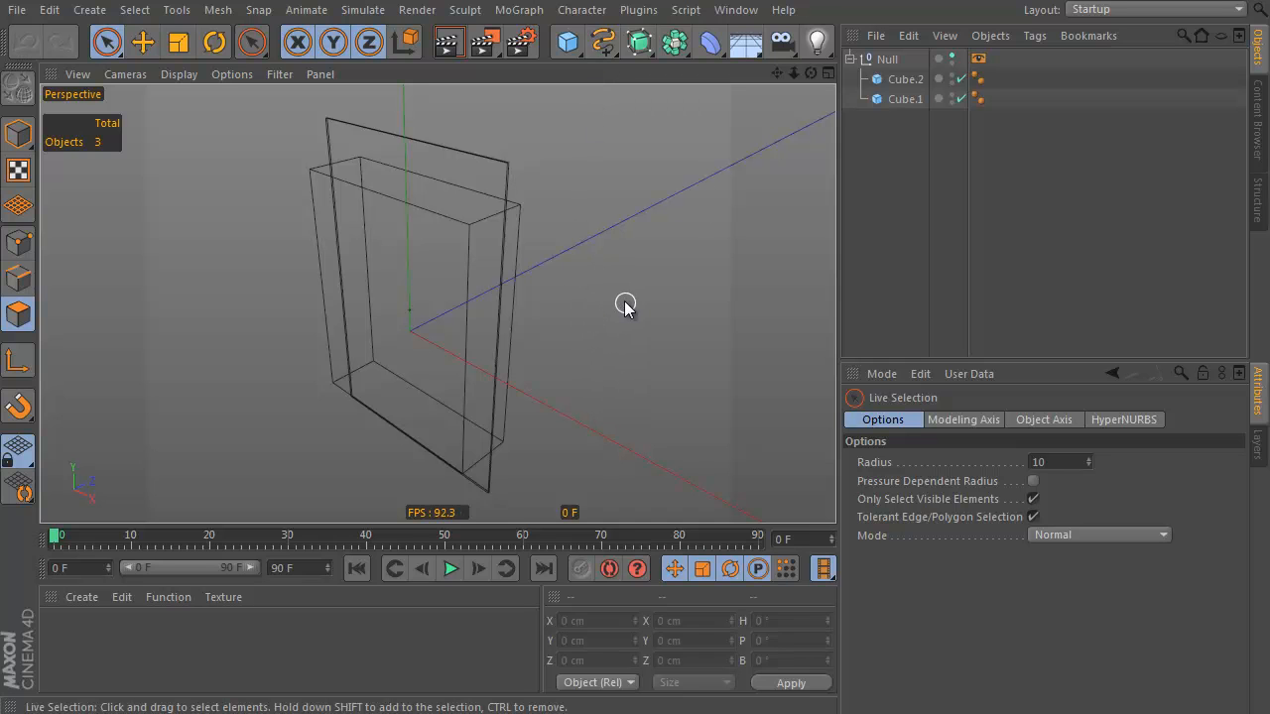
left_click(603, 42)
left_click(781, 179)
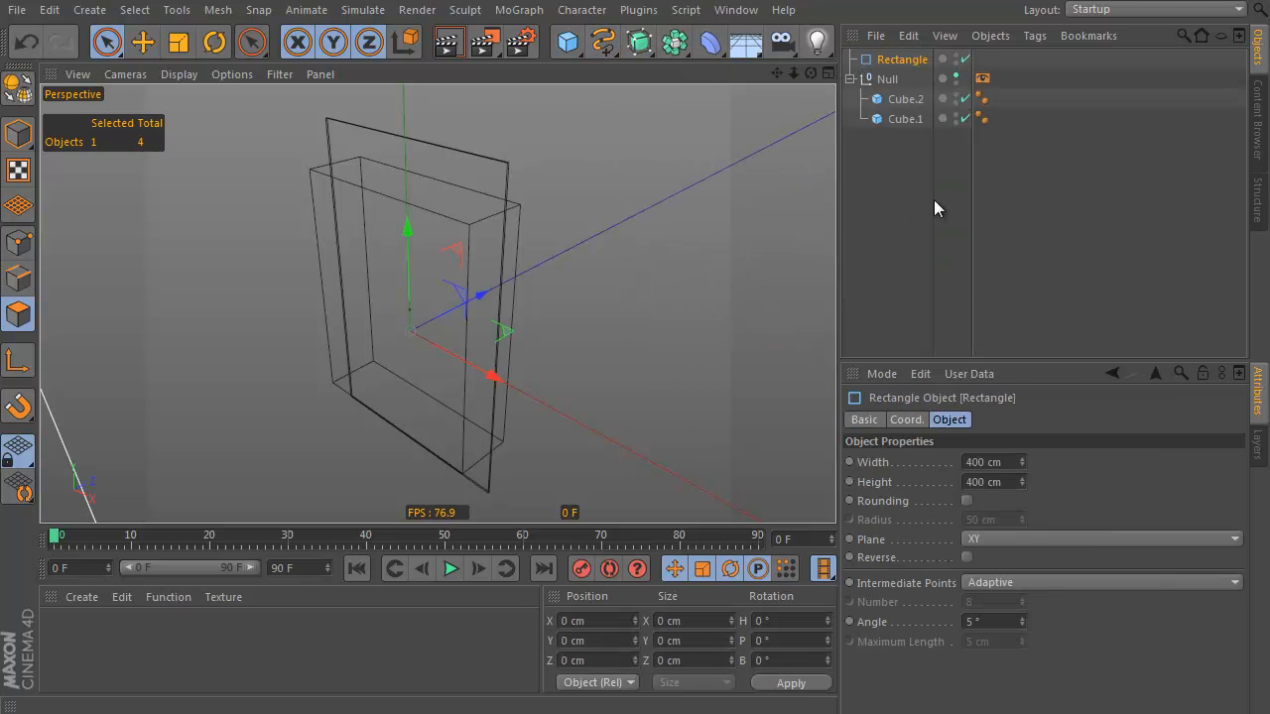
left_click(974, 540)
left_click(1002, 598)
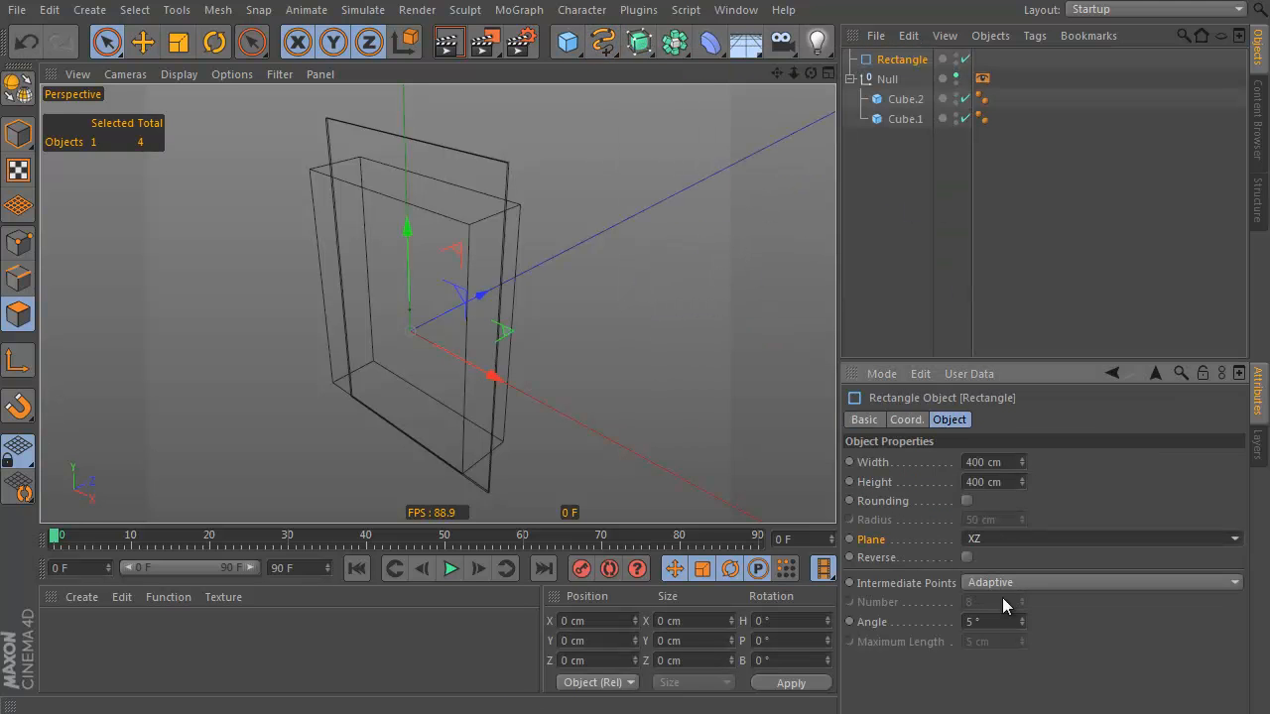
In the top view, scale the rectangle uniformly to about 12.26 cm so its width matches the deeper guide box
key("F2")
scroll(377, 266, "down", 2)
middle_click_drag(400, 298, 463, 291, "alt")
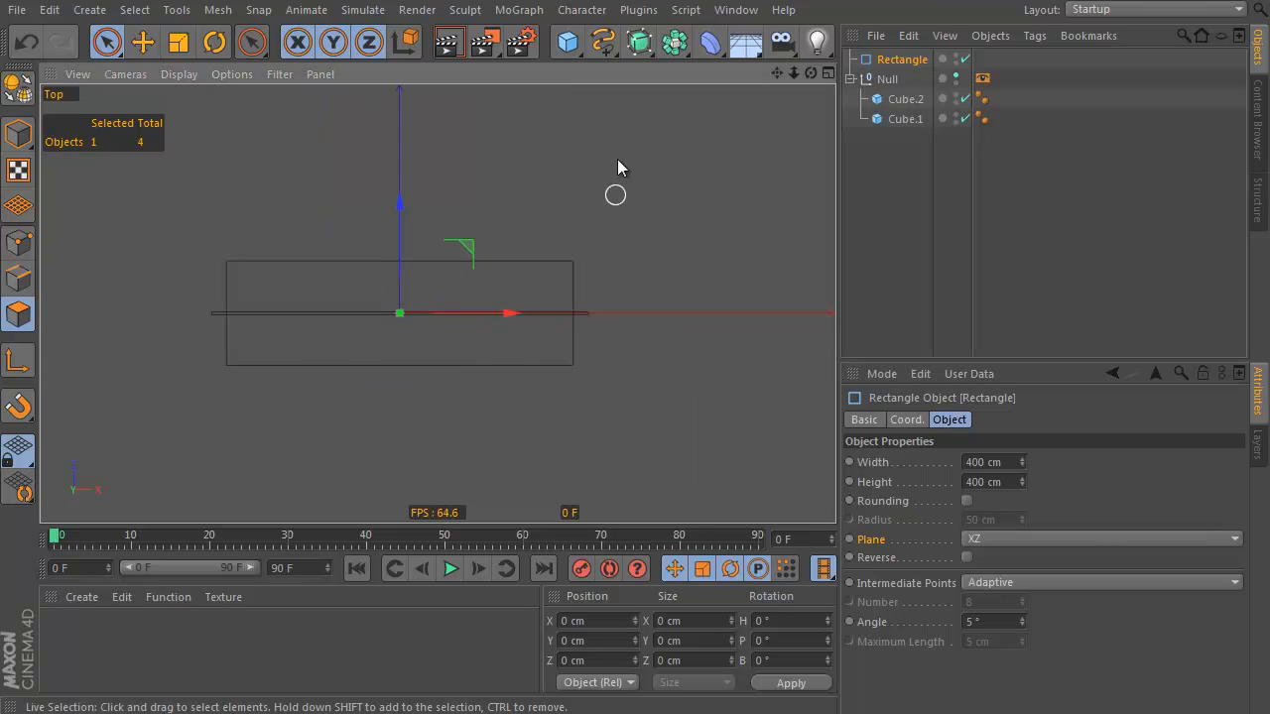
key("t")
left_click(18, 134)
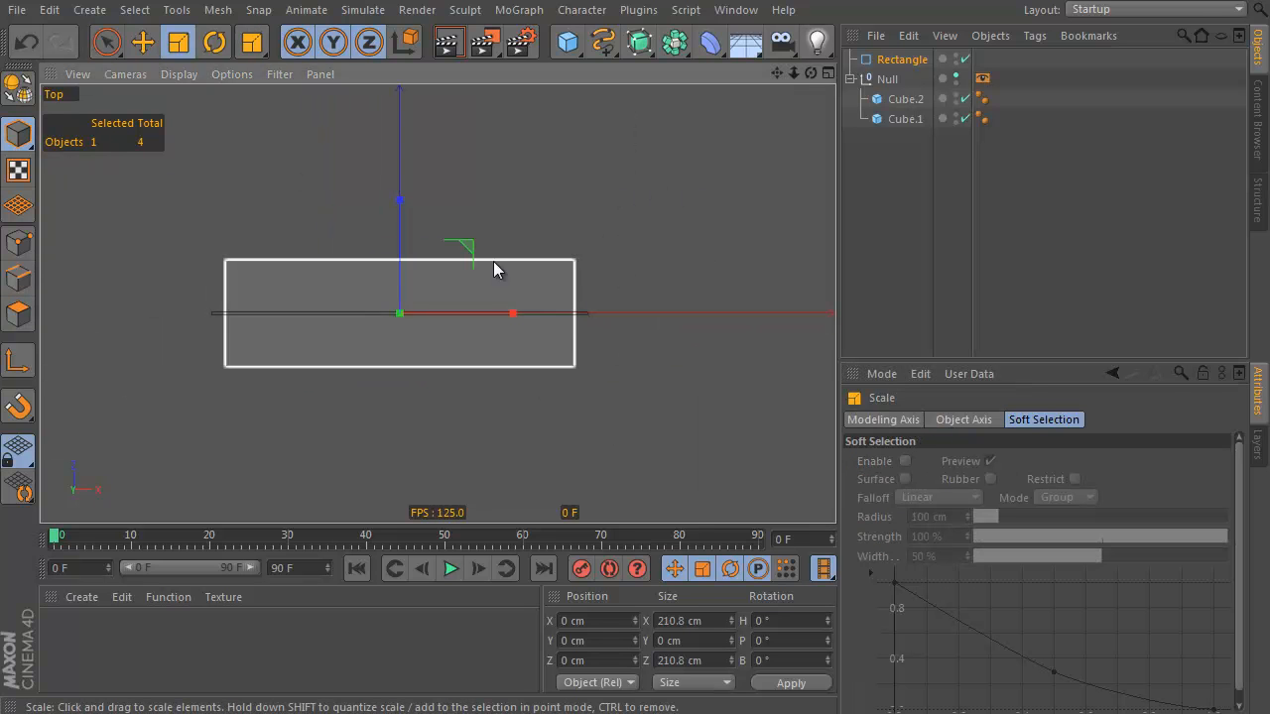
left_click_drag(526, 218, 356, 298)
scroll(416, 268, "up", 1)
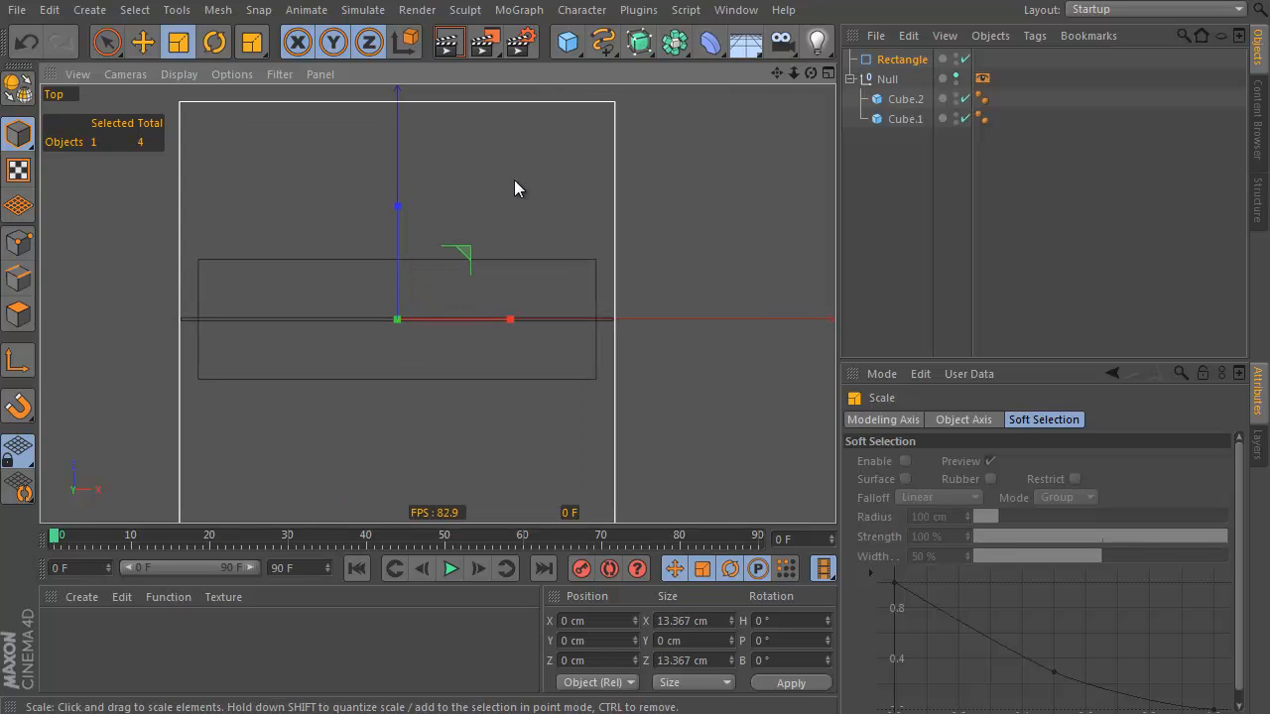
left_click_drag(708, 185, 656, 208)
Convert the rectangle to an editable spline and scale it along Z to about 3.59 cm, matching the guide box's depth
left_click_drag(397, 231, 402, 265)
left_click(27, 43)
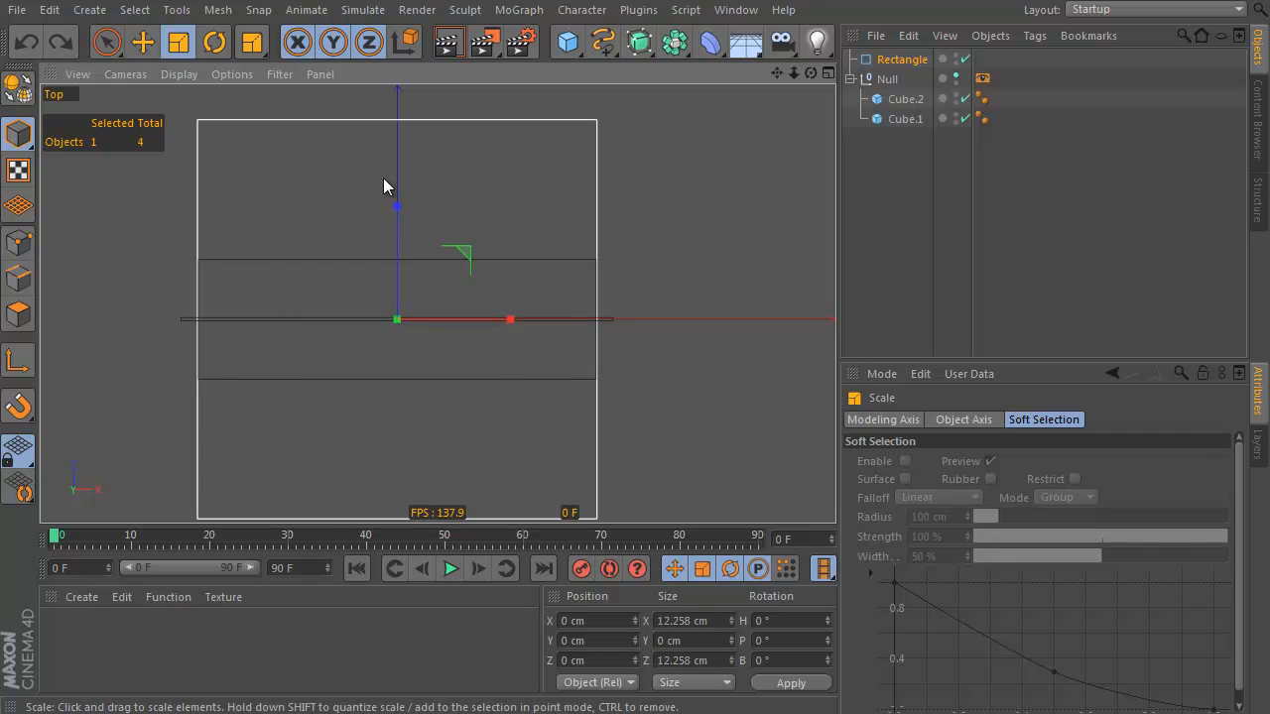
left_click(451, 231)
left_click_drag(398, 207, 399, 293)
Select the two points of the rectangle's upper edge in the top view and subdivide it with Subdivisions set to 3
left_click_drag(107, 42, 165, 83)
left_click(18, 242)
left_click_drag(203, 260, 595, 260)
right_click(509, 103)
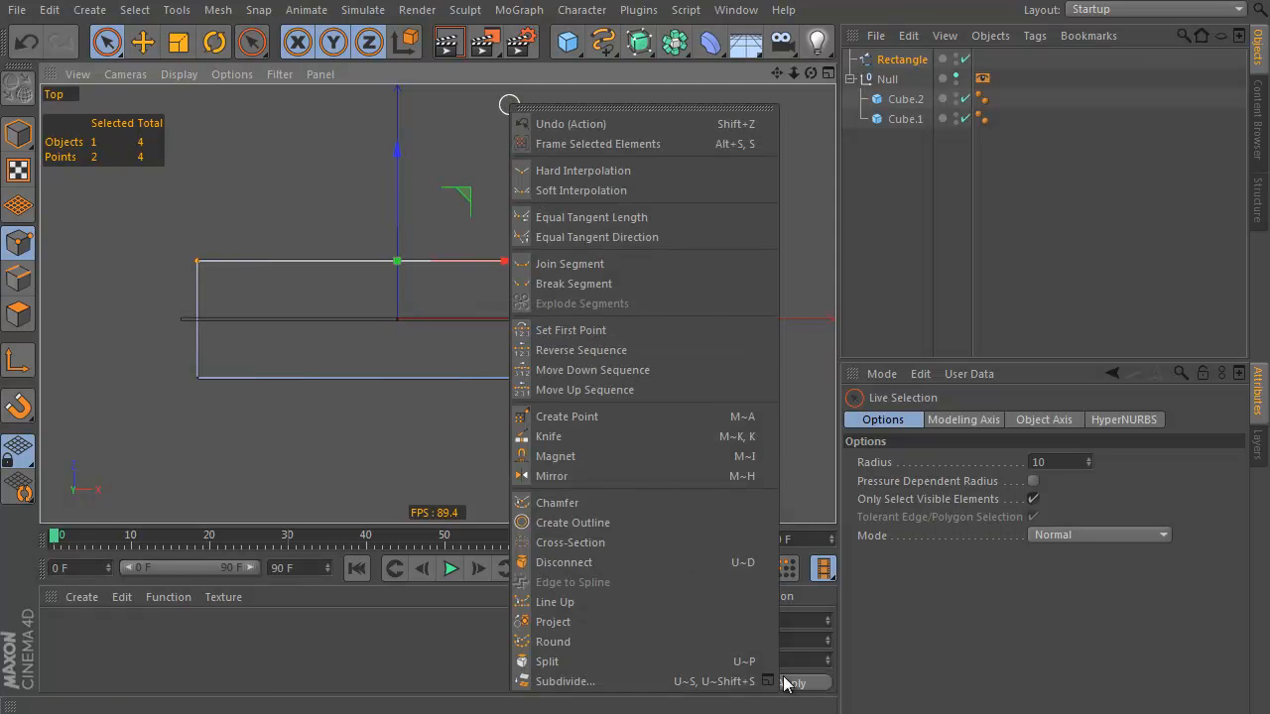
left_click(674, 682)
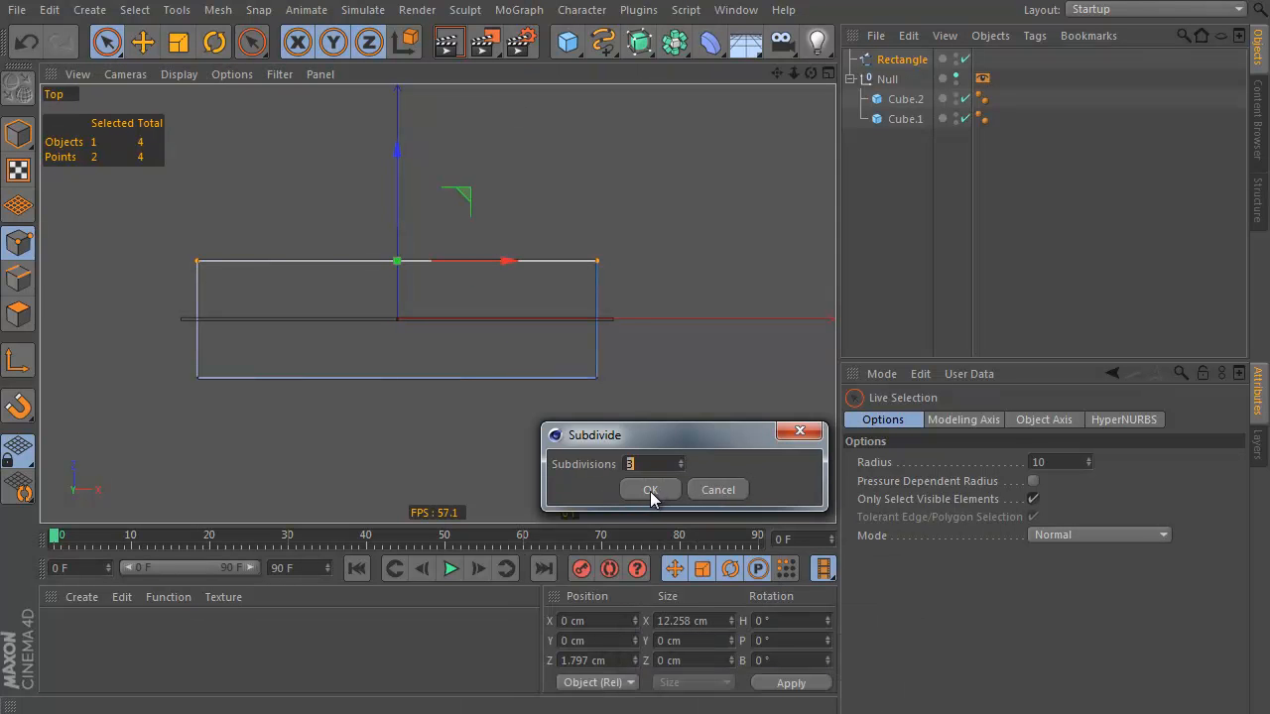
left_click(650, 491)
Select the two points of the rectangle's lower edge and subdivide it with the same settings
left_click_drag(197, 379, 600, 378)
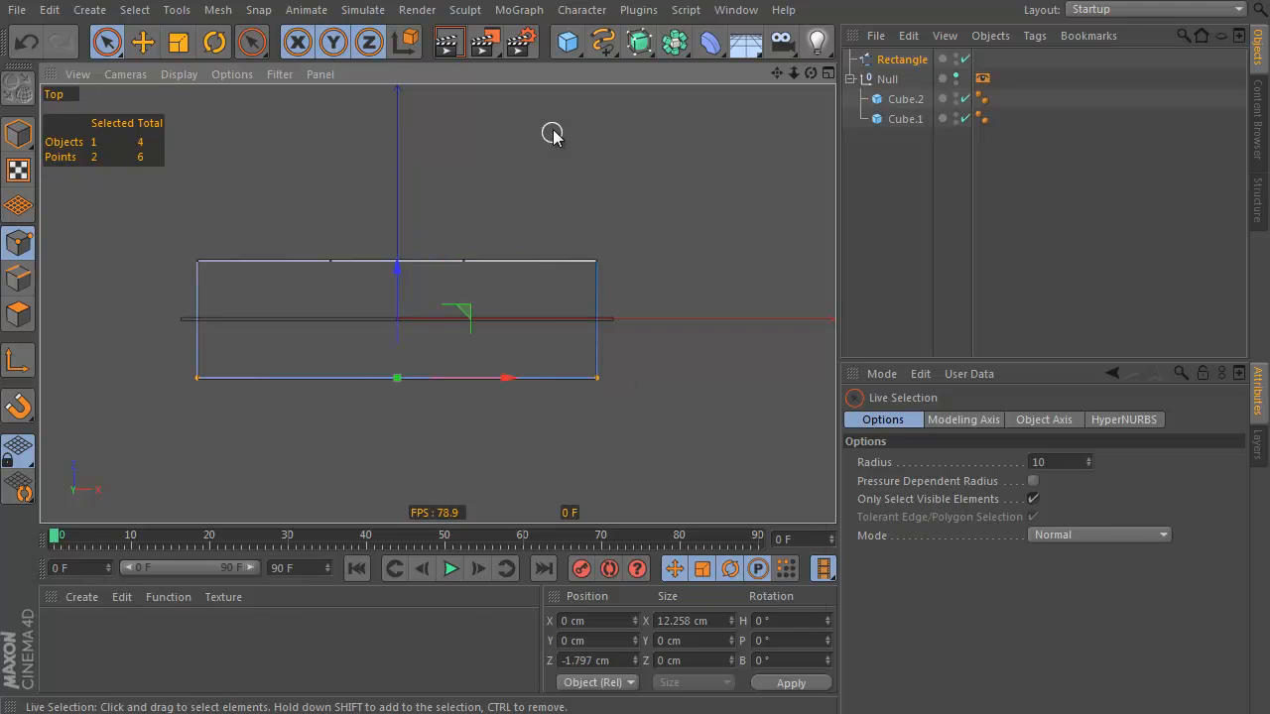
right_click(553, 135)
left_click(712, 688)
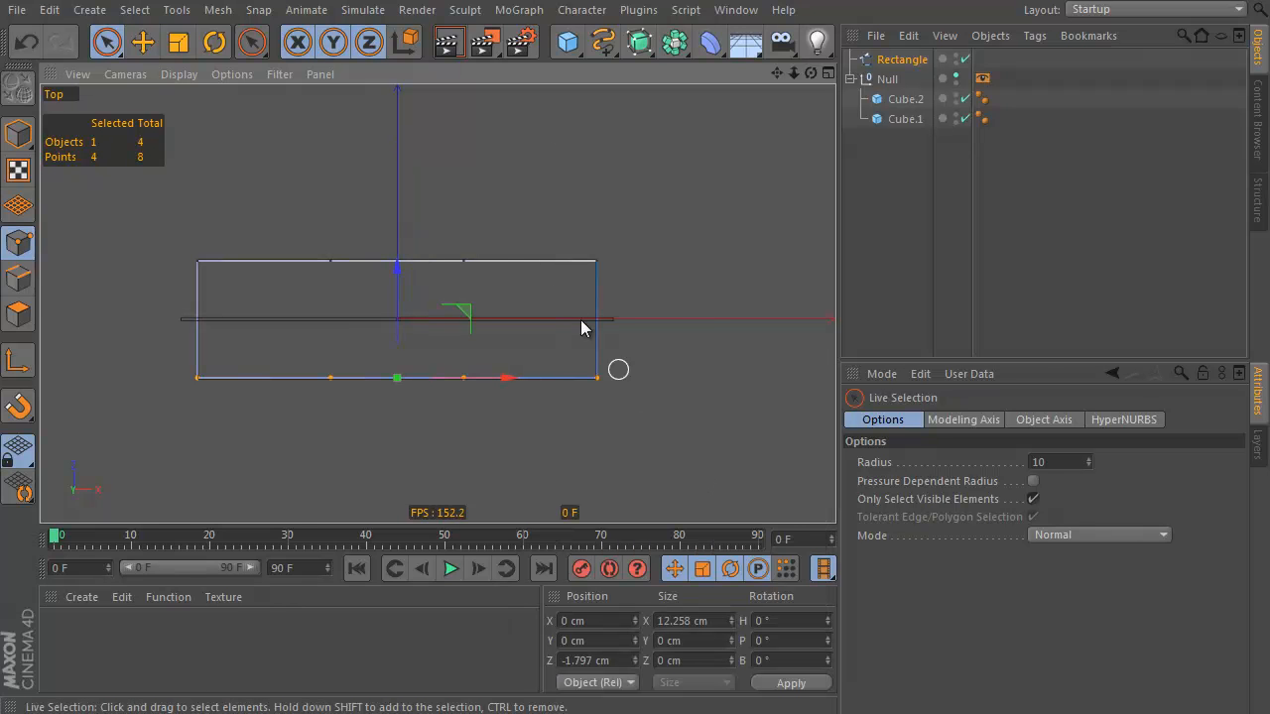
Select the four inner points on the two long edges and scale them apart along X to about 6.84 cm
left_click_drag(331, 261, 330, 377)
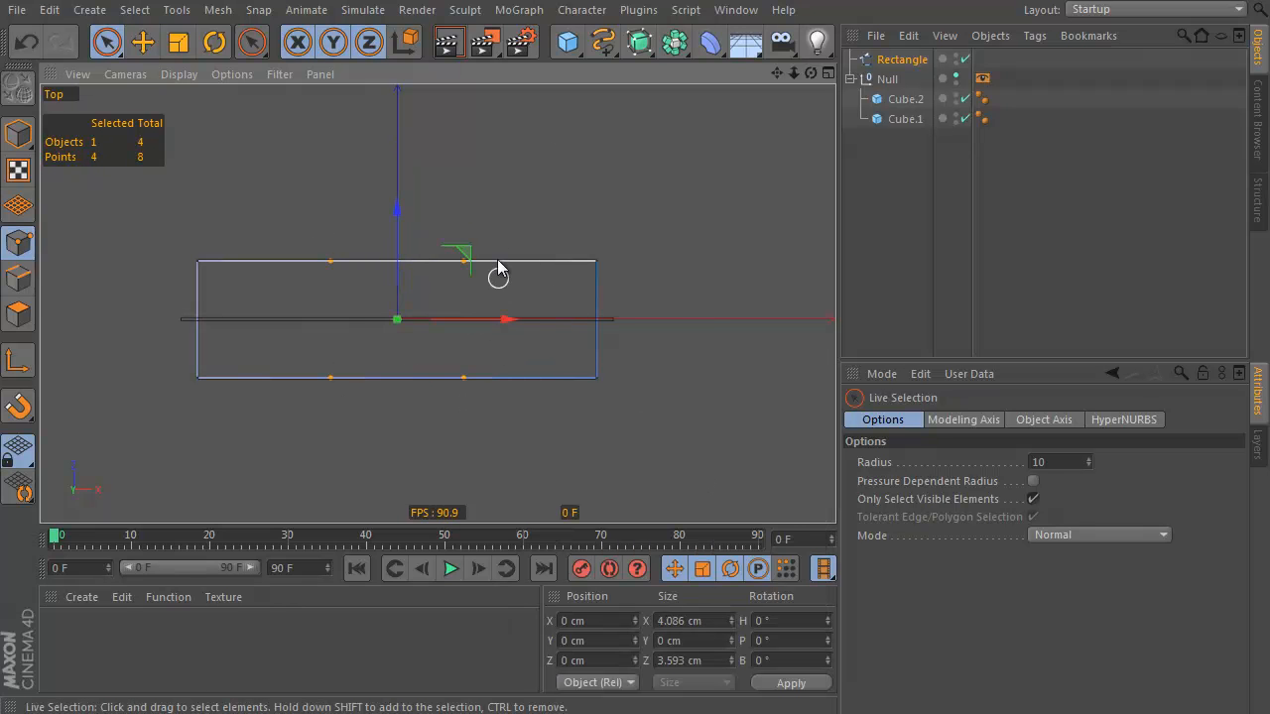
key("t")
mouse_move(505, 318)
left_mouse_down()
mouse_move(491, 318)
mouse_move(518, 319)
left_mouse_up()
Change the rectangle's spline type to B-Spline and scale its four inner points along X to about 5.77 cm
left_click(932, 58)
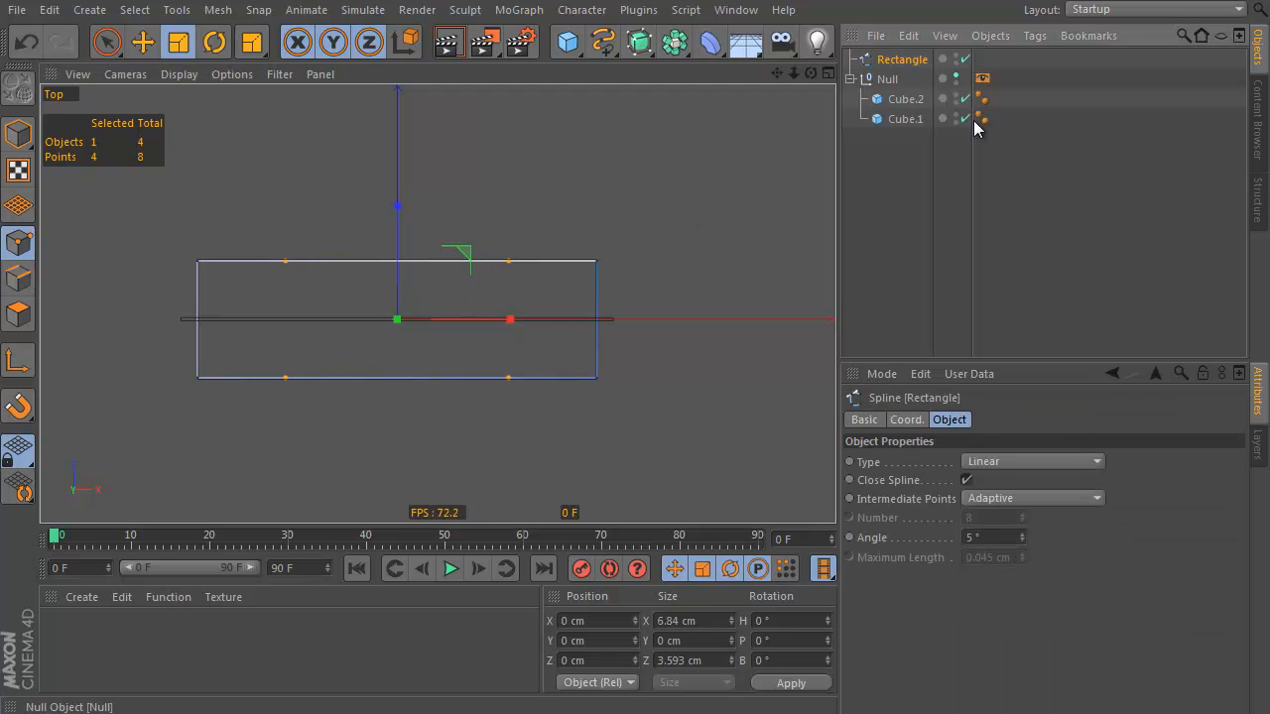
left_click(1027, 458)
left_click(1022, 541)
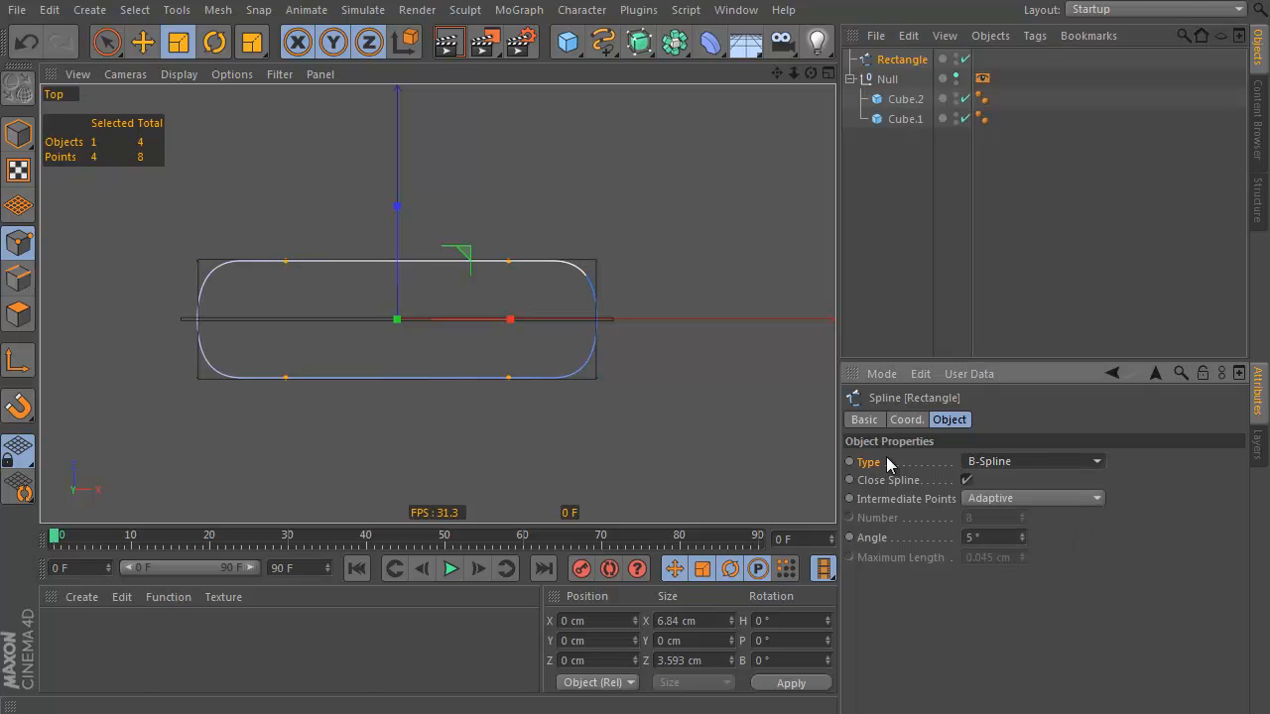
scroll(610, 264, "up", 2)
left_click_drag(567, 316, 524, 321)
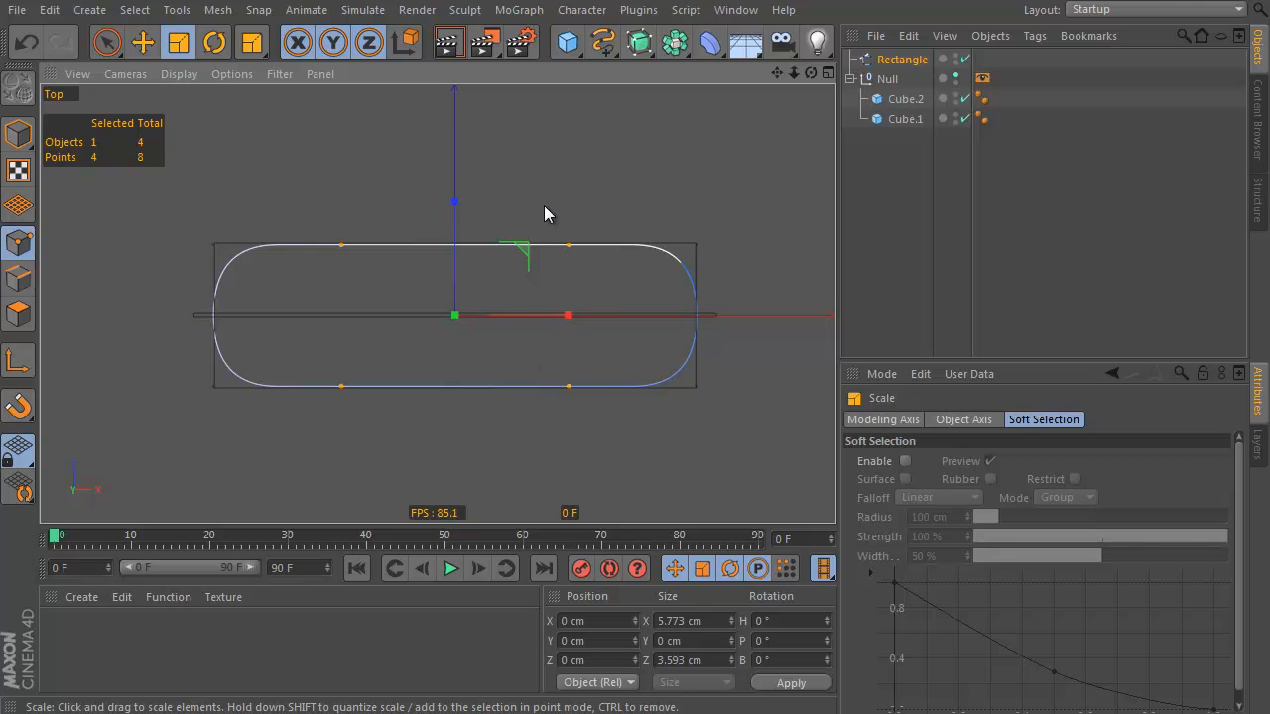
Duplicate the rounded rectangle spline and flatten the copy along Z to about 0.12 cm
left_click(108, 41)
left_click_drag(886, 62, 900, 72)
left_click(17, 133)
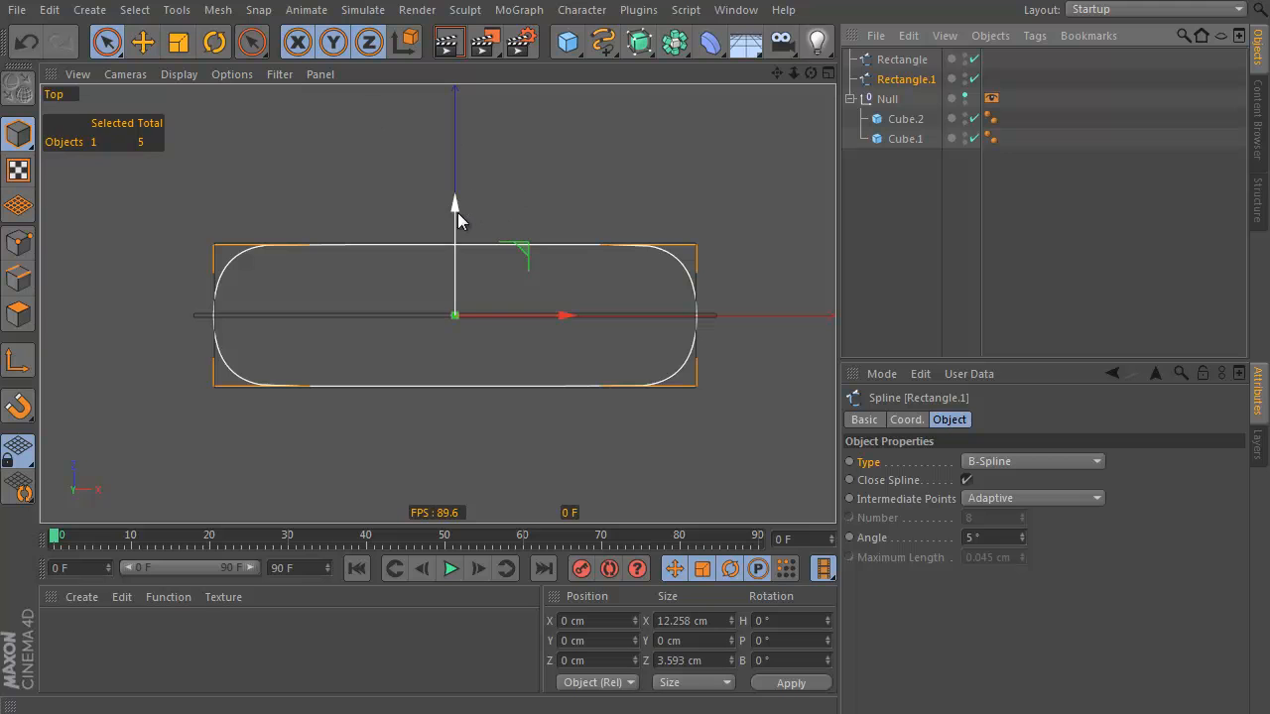
key("t")
left_click_drag(455, 236, 459, 316)
left_click_drag(107, 42, 203, 70)
right_click_drag(571, 275, 641, 281, "alt")
key("t")
middle_click_drag(549, 331, 368, 307, "alt")
right_click_drag(368, 307, 604, 251, "alt")
Set the flattened copy's spline type to Linear and scale it along X to about 13.23 cm, matching the thin guide box
left_click(910, 78)
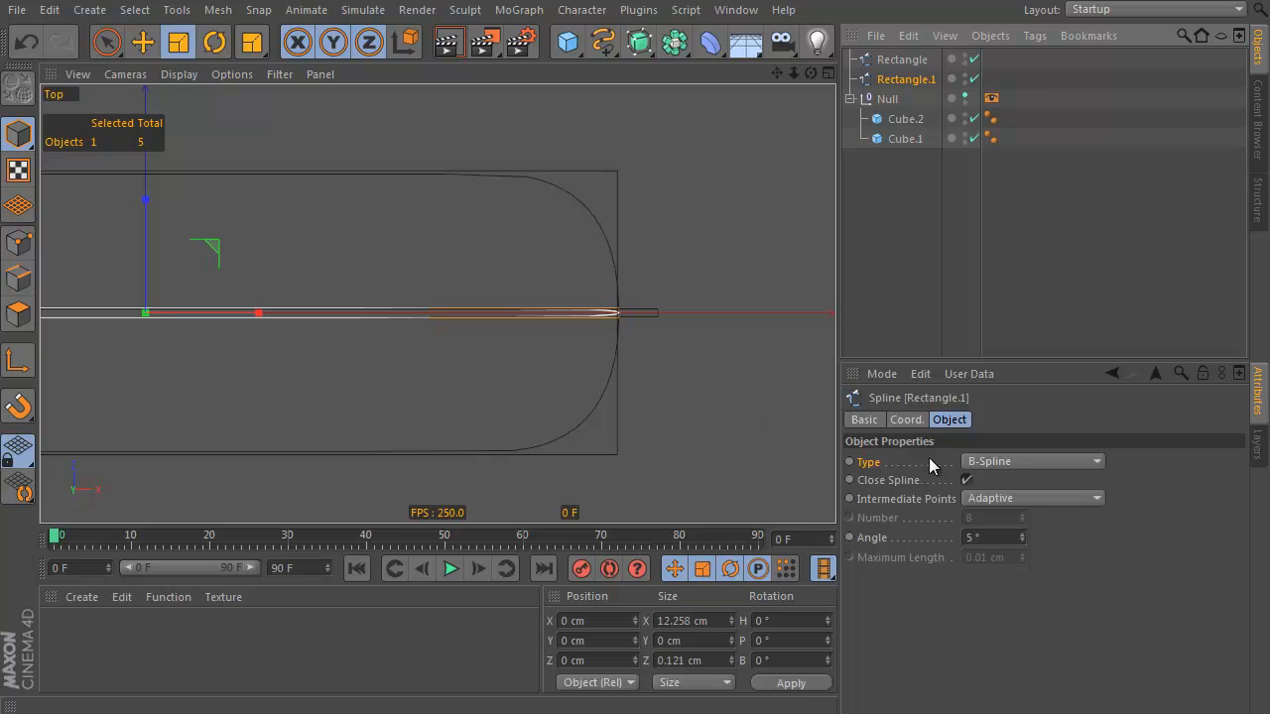
left_click(1023, 465)
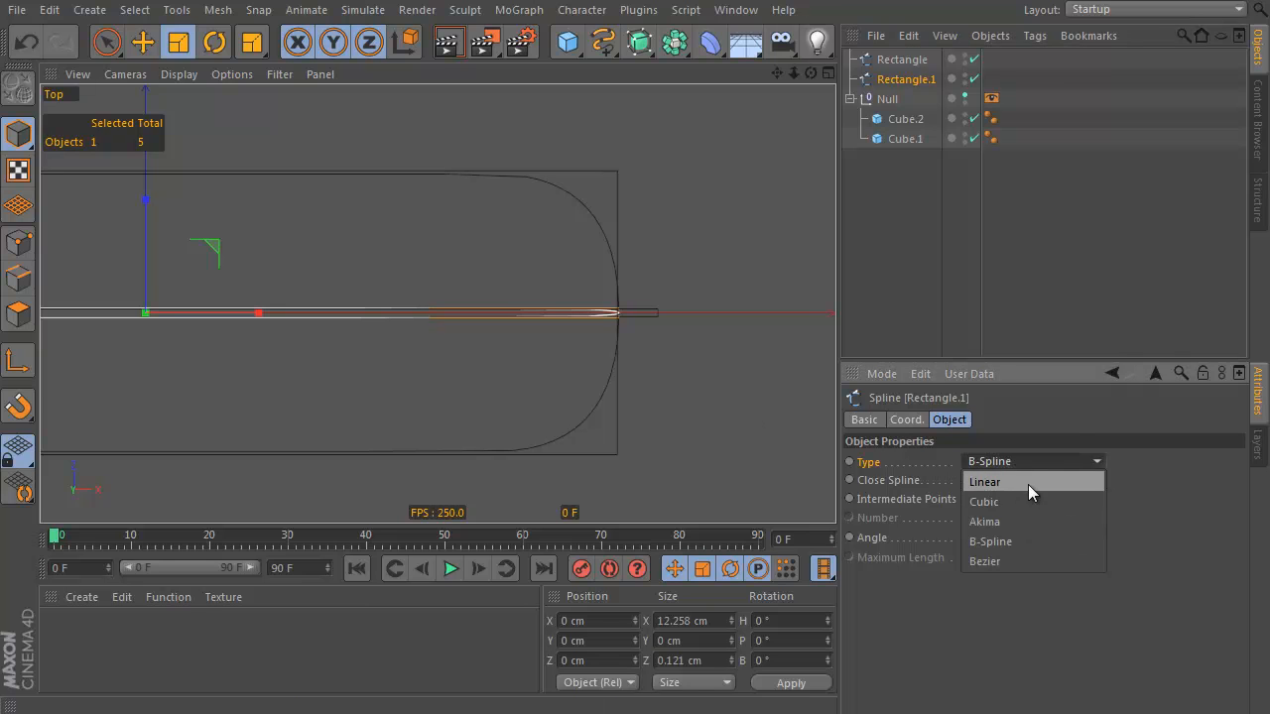
left_click(1028, 483)
left_click_drag(233, 315, 245, 314)
right_click_drag(471, 275, 343, 329, "alt")
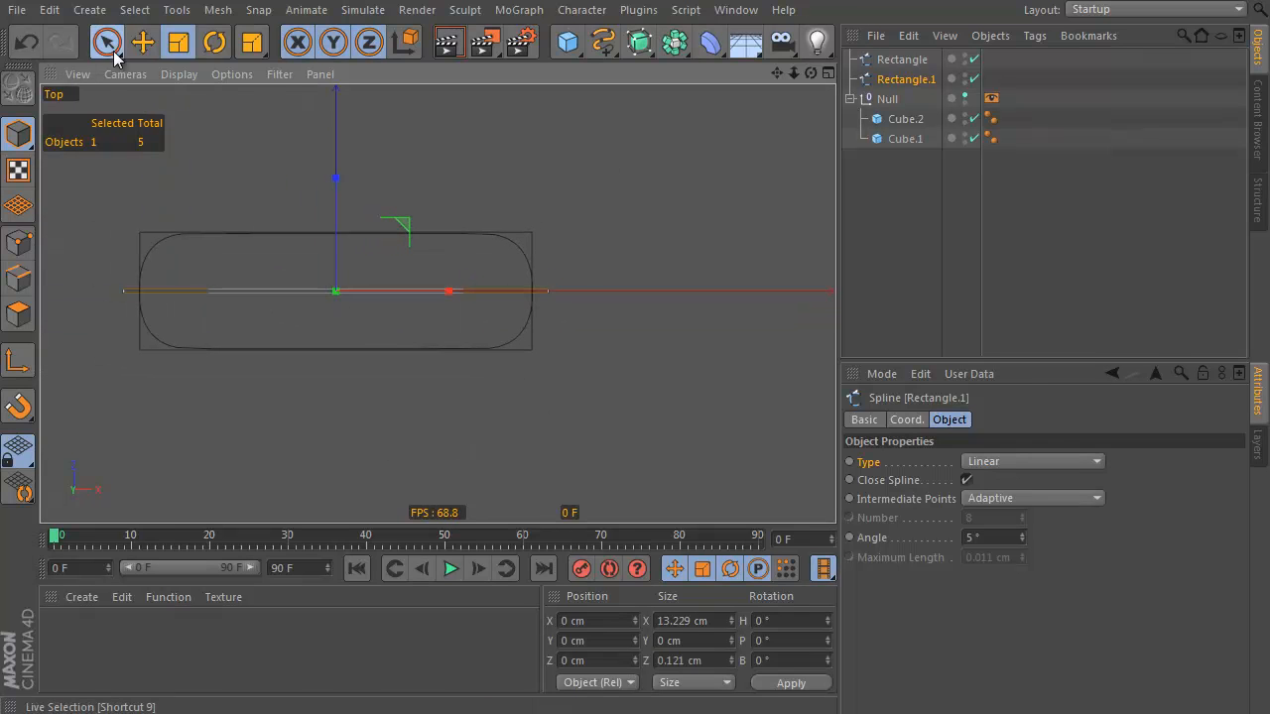
Select the flattened copy's four inner points and scale them outward along X to about 11.39 cm
left_click_drag(114, 52, 159, 104)
left_click(18, 242)
left_click_drag(196, 255, 459, 357)
scroll(643, 209, "up", 4)
right_click_drag(415, 273, 481, 236, "alt")
middle_click_drag(497, 279, 438, 304, "alt")
key("t")
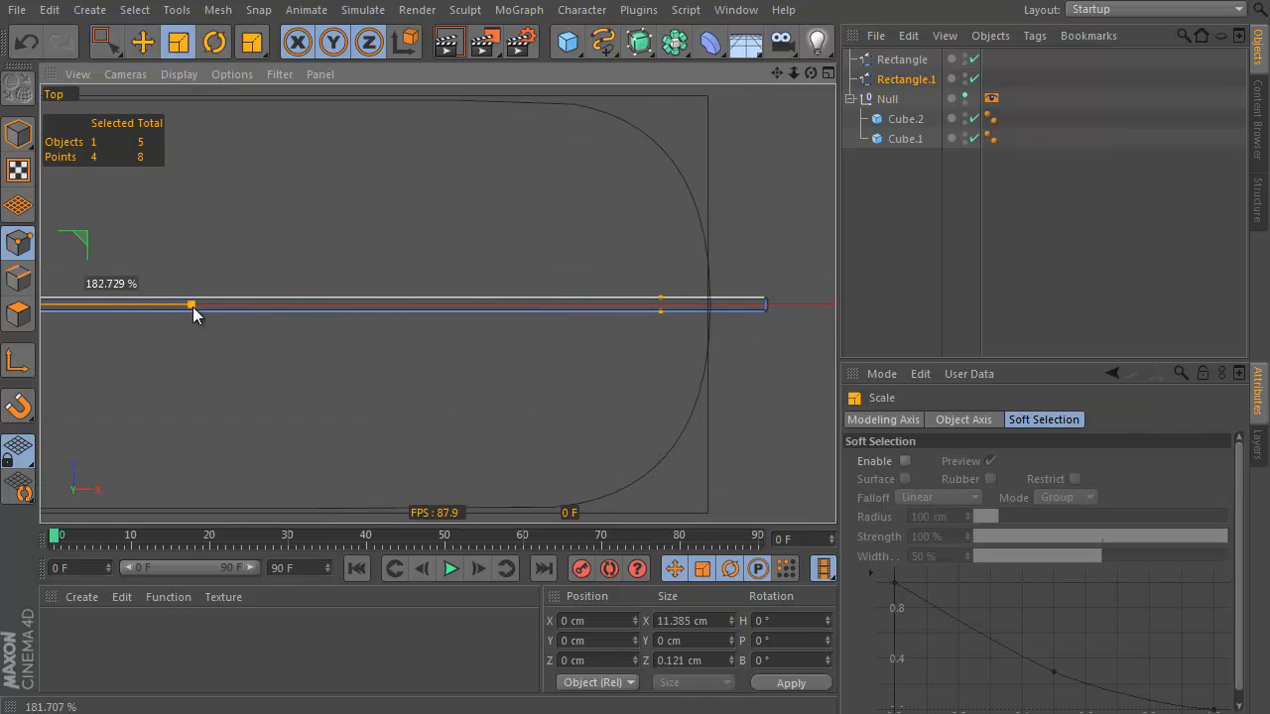
Return to object editing and scale the flattened rectangle along Z to about 0.085 cm
left_click(18, 134)
middle_click_drag(291, 266, 510, 281, "alt")
left_click_drag(235, 234, 235, 259)
In the perspective view, set the flattened rectangle's spline type to B-Spline and activate the Live Selection tool
key("F1")
left_click_drag(492, 216, 537, 310, "alt")
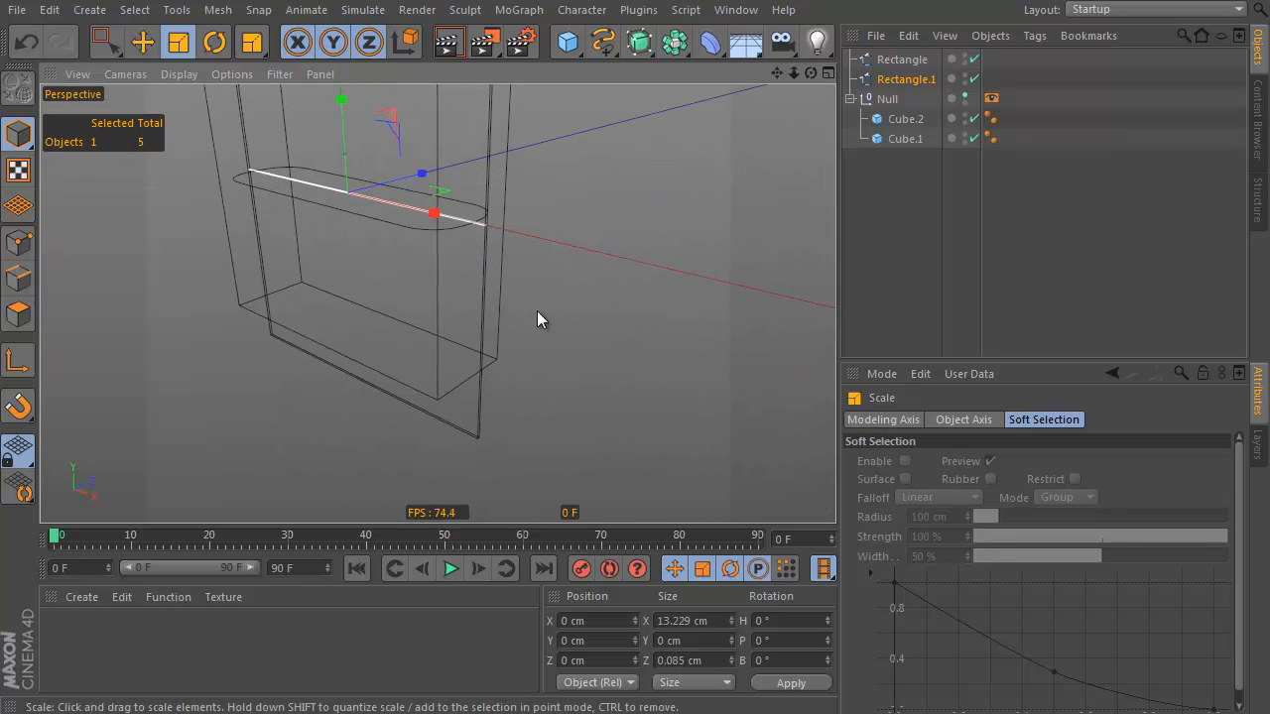
left_click(903, 79)
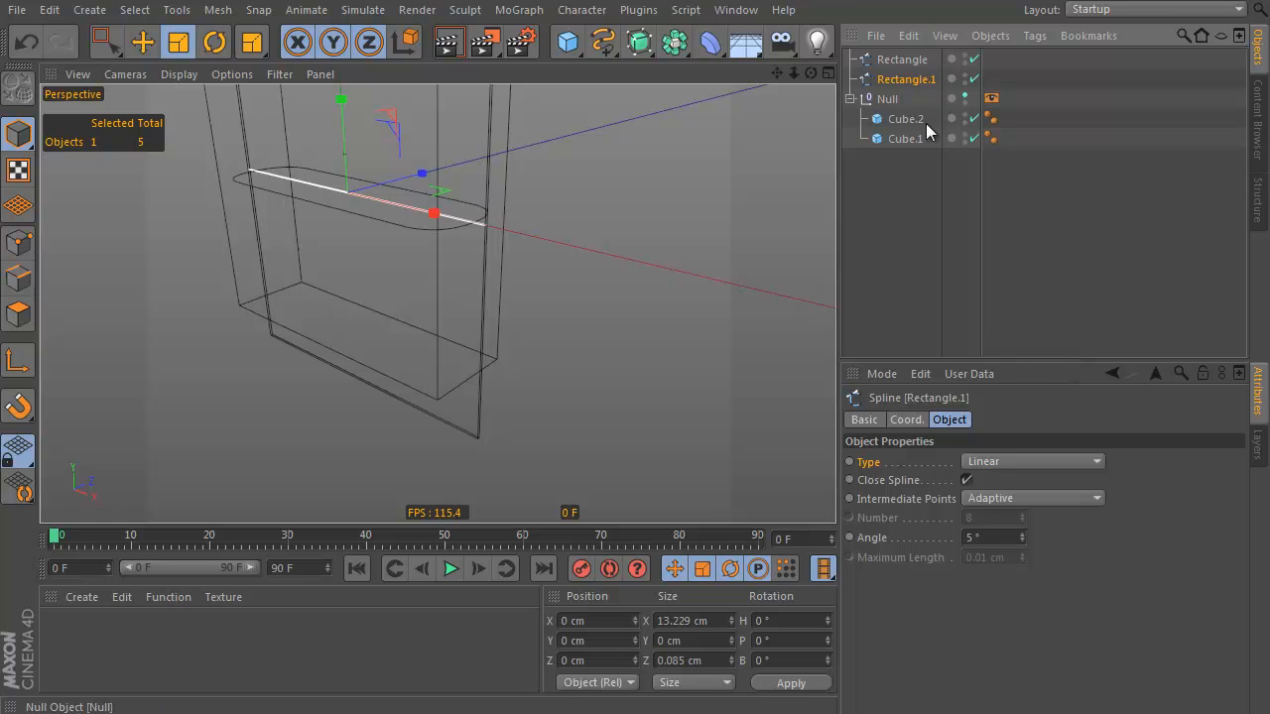
left_click(1027, 462)
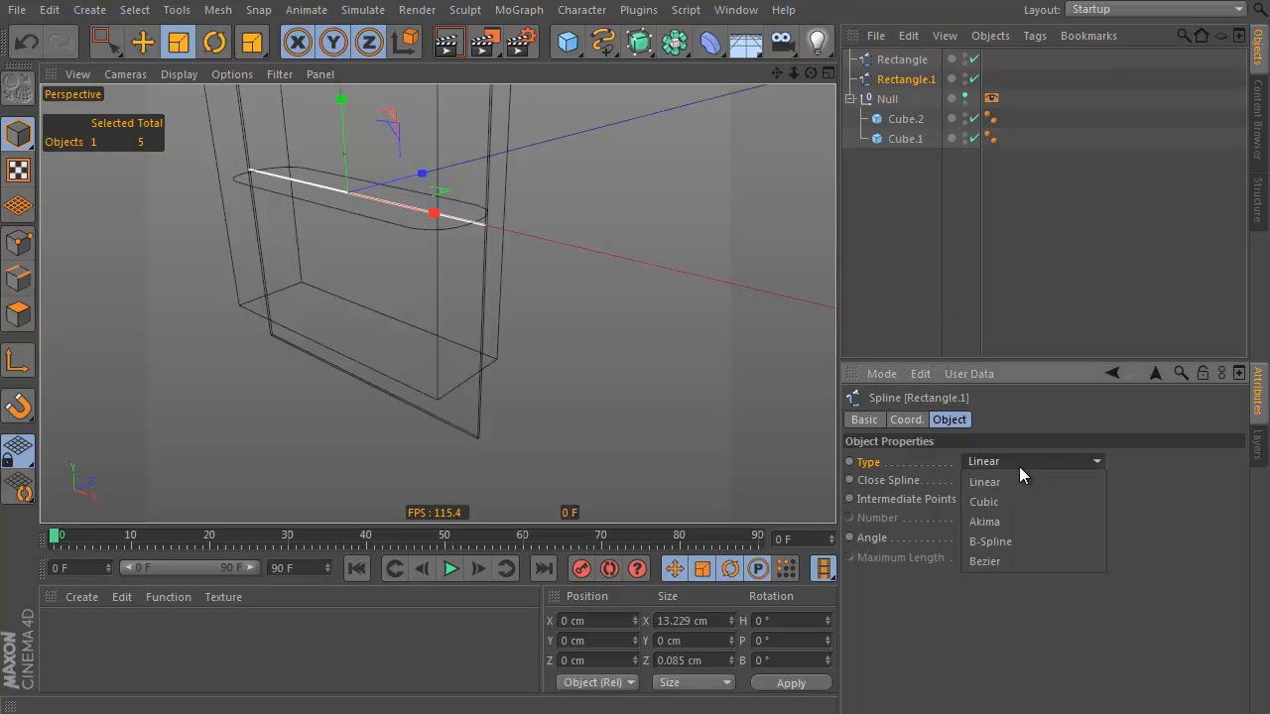
left_click(1025, 540)
left_click(105, 42)
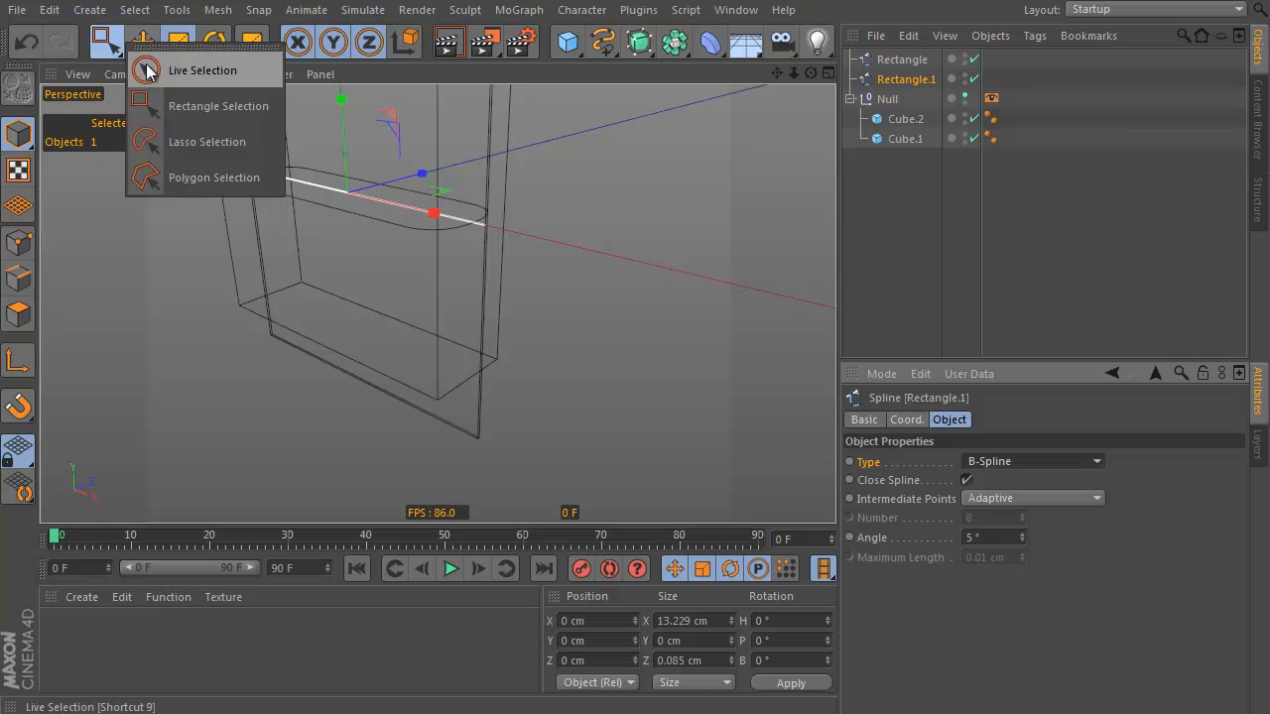
left_click(149, 63)
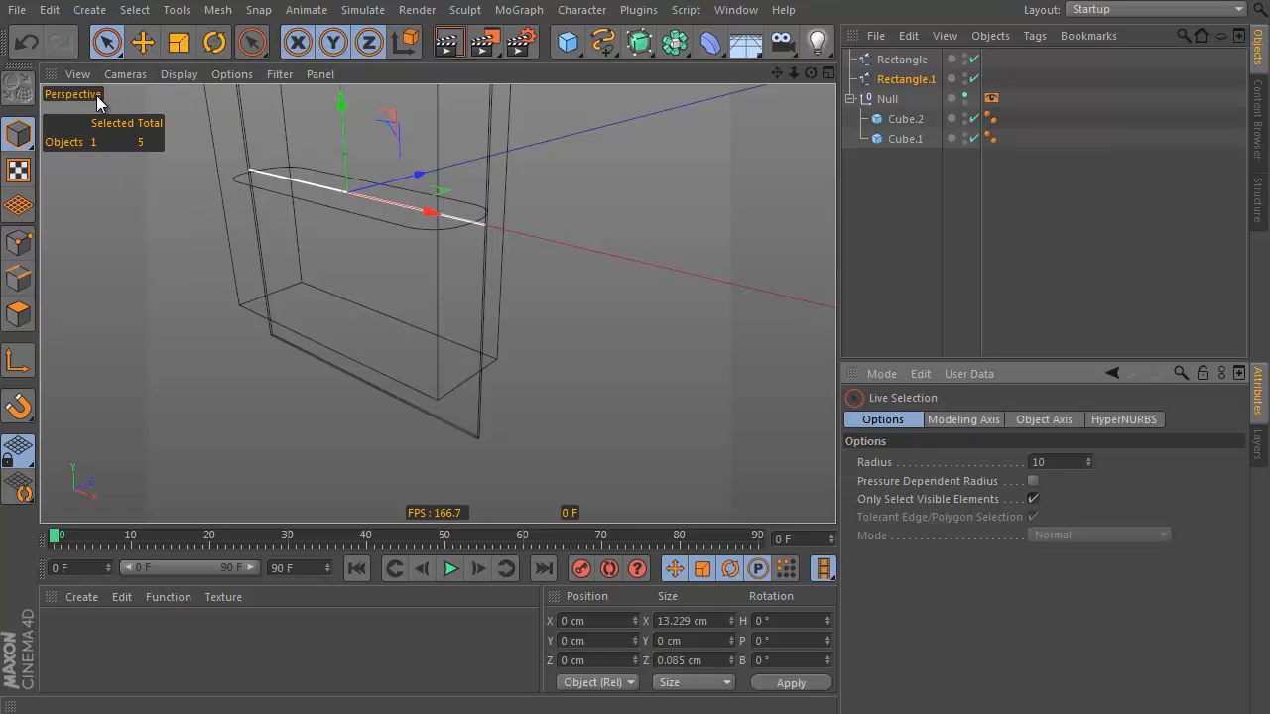
left_click(639, 42)
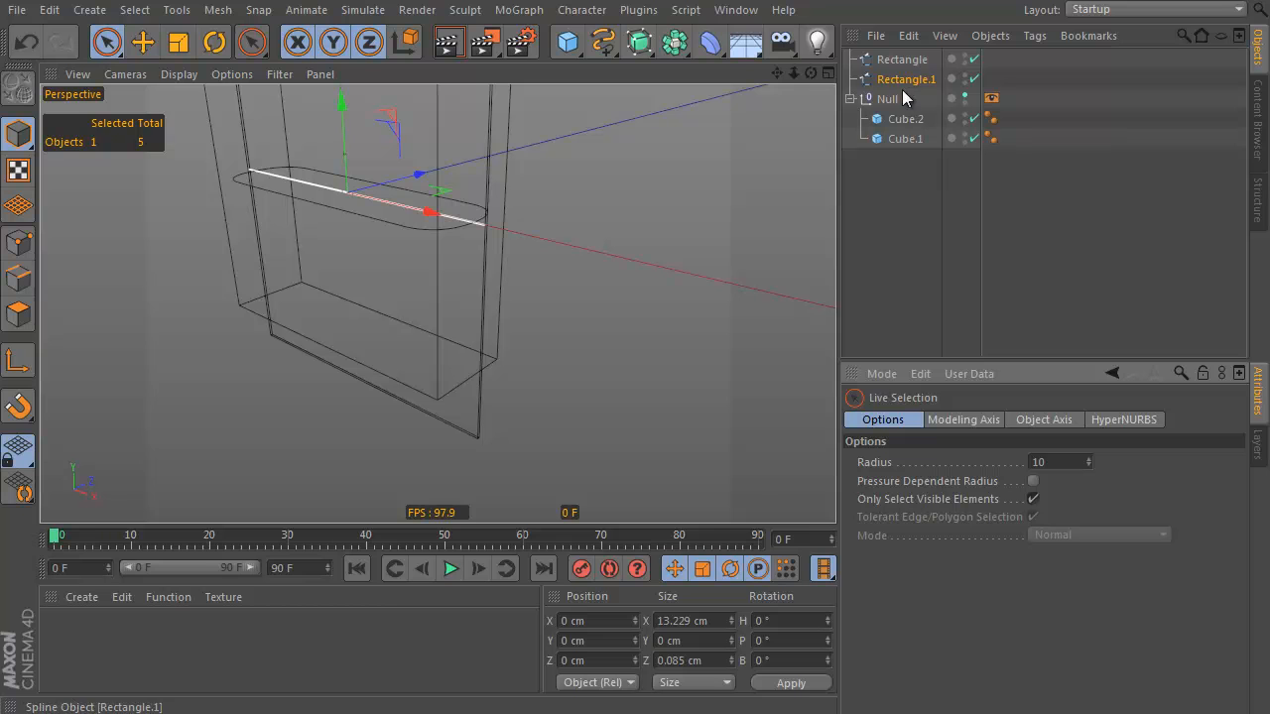
left_click_drag(364, 388, 350, 352, "alt")
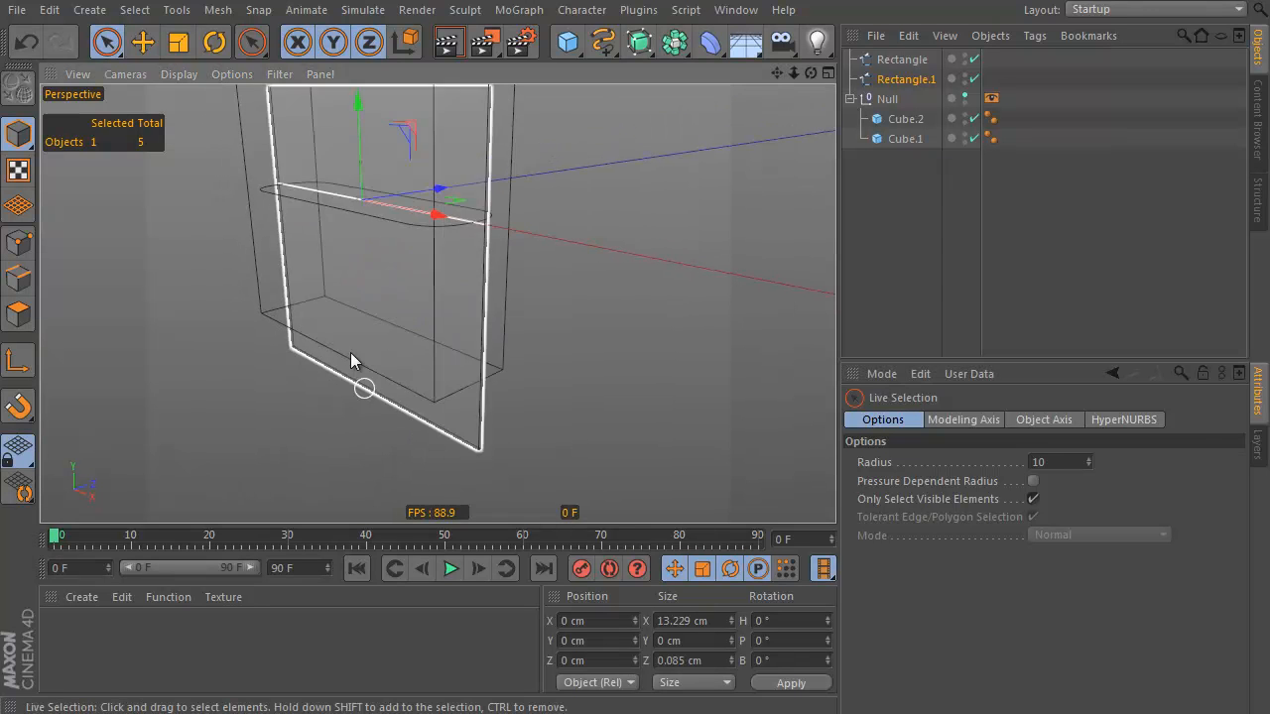
Lower the flattened rectangle to Y about -8.56 cm, at the bottom edge of the thin guide box
left_click_drag(355, 103, 462, 253)
left_click_drag(502, 401, 460, 241, "alt")
left_click_drag(437, 302, 437, 387, "alt")
right_click_drag(435, 232, 502, 218, "alt")
left_click_drag(502, 227, 526, 298, "alt")
Create an instance of the flattened rectangle, order it directly above its source in the object list, and raise it a little below the wide box's base
left_click_drag(673, 41, 1004, 106)
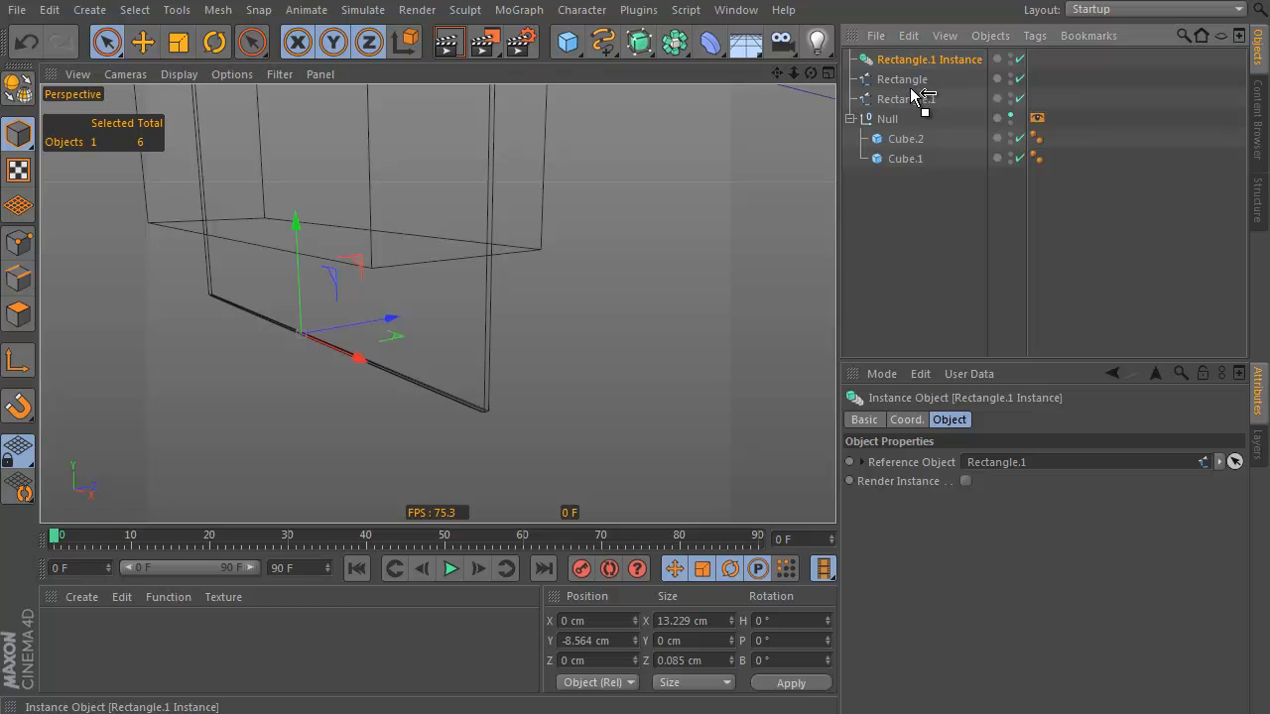
left_click(895, 101)
left_click(900, 84)
left_click(911, 100)
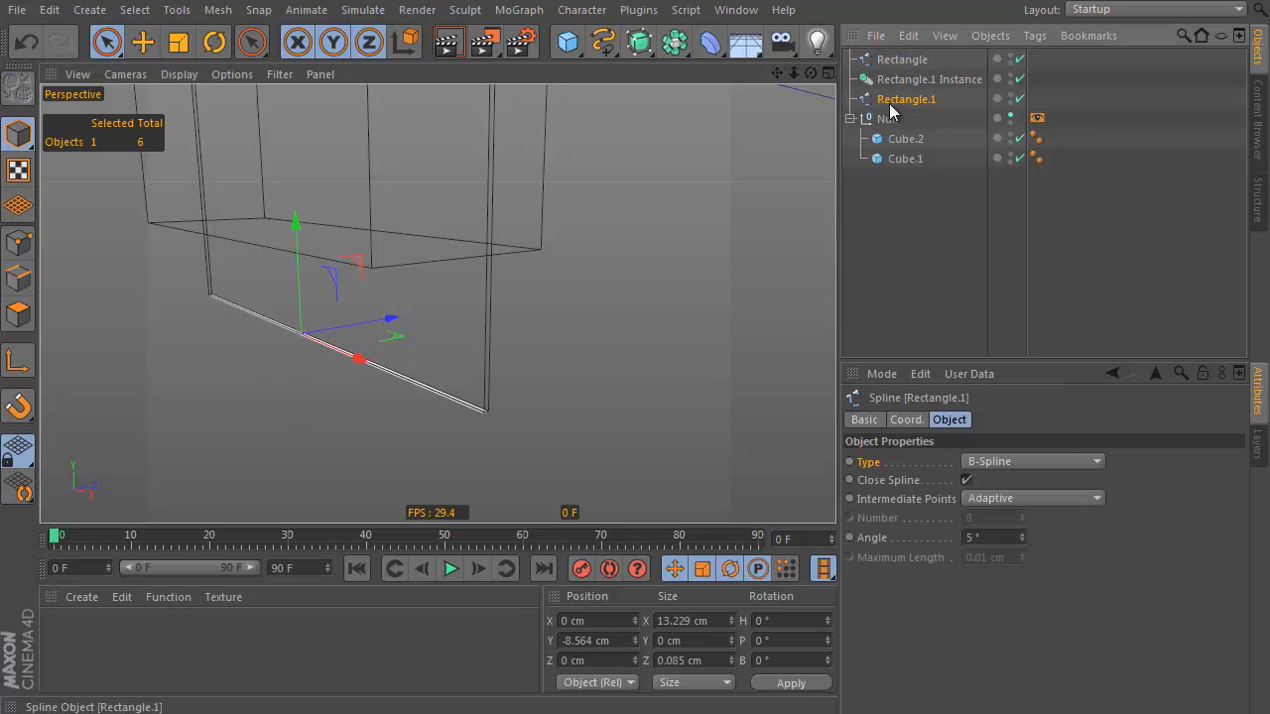
left_click(922, 79)
left_click_drag(296, 225, 290, 138)
Duplicate the flattened rectangle's instance and raise the copy slightly to Y about -5.98 cm
left_click_drag(921, 81, 926, 70, "ctrl")
left_click_drag(292, 134, 296, 116)
right_click_drag(649, 161, 622, 169, "alt")
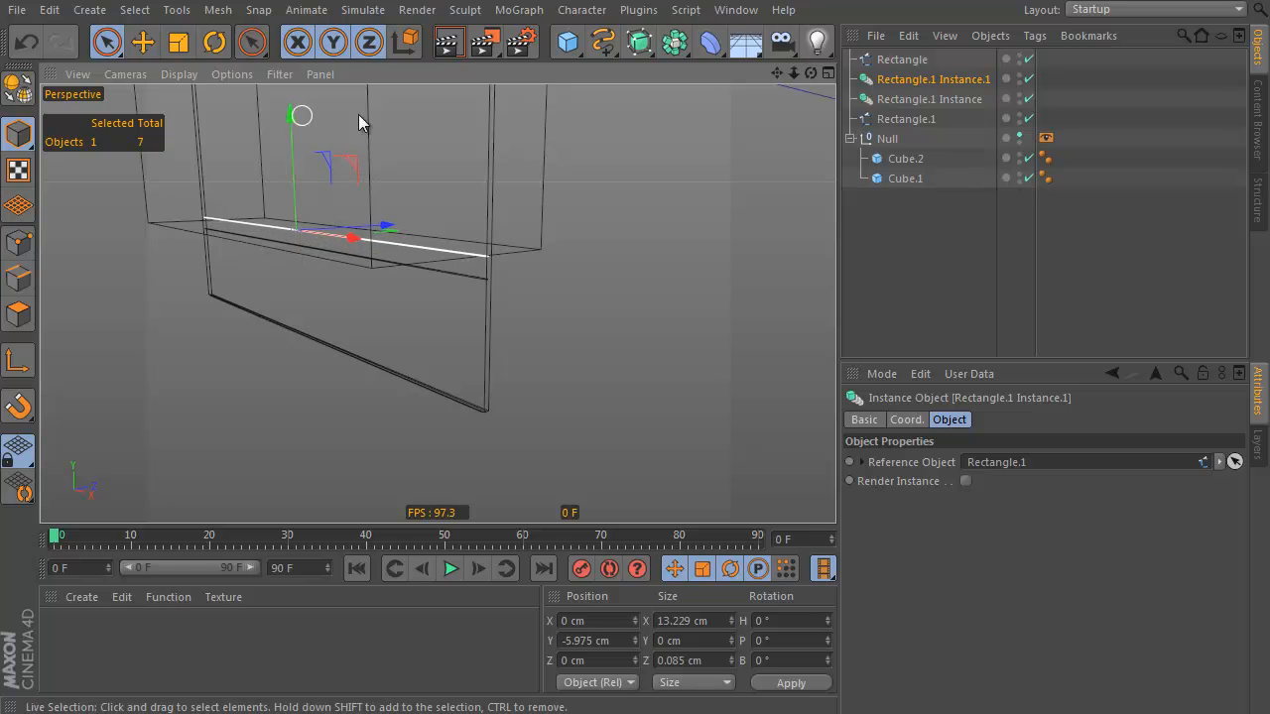
left_click_drag(621, 168, 644, 317, "alt")
Lower the rounded rectangle to Y about -3.6 cm, near the bottom of the wide guide box
left_click(903, 59)
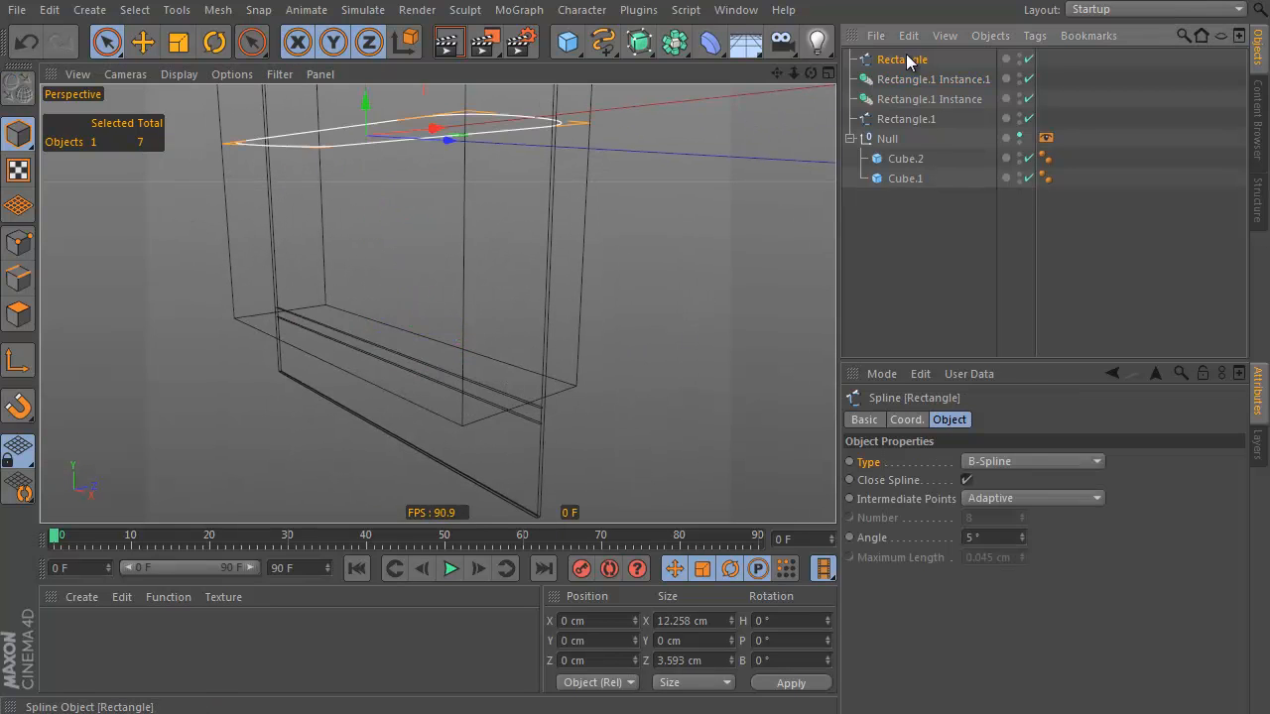
left_click_drag(363, 99, 381, 228)
left_click_drag(581, 219, 703, 147, "alt")
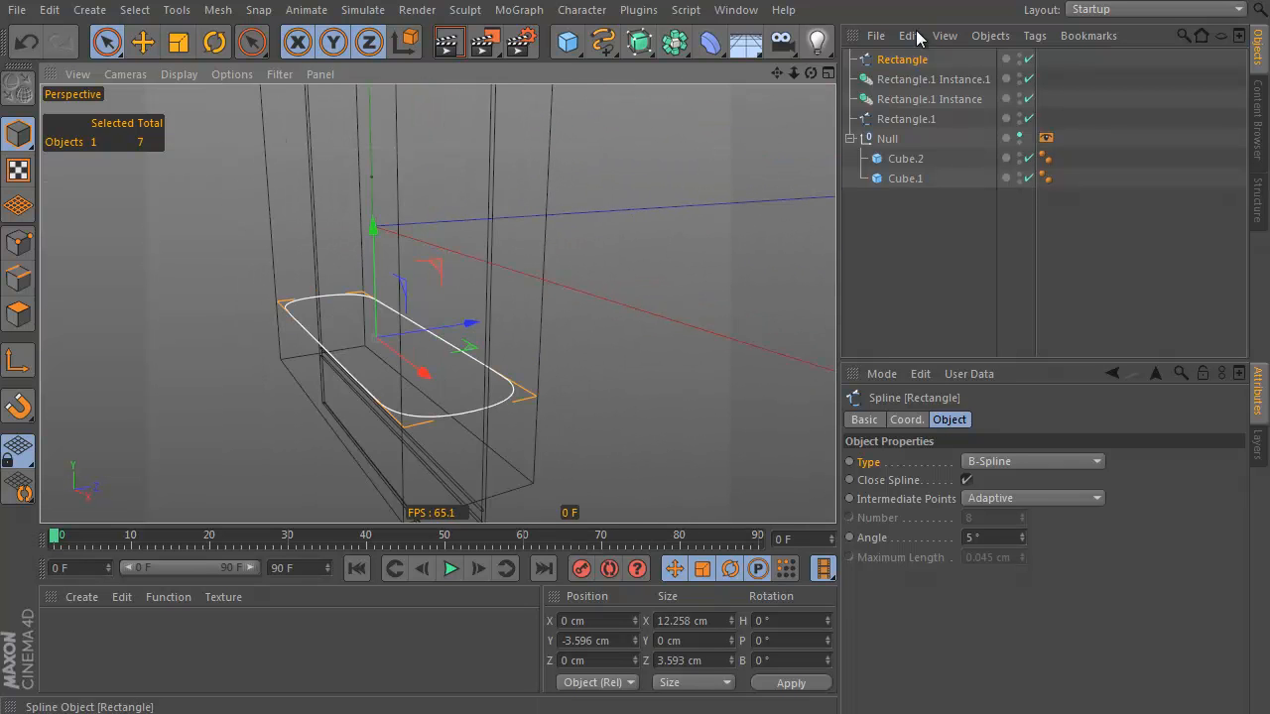
Duplicate the rounded rectangle and raise the copy to Y about -1.22 cm
left_click(675, 42)
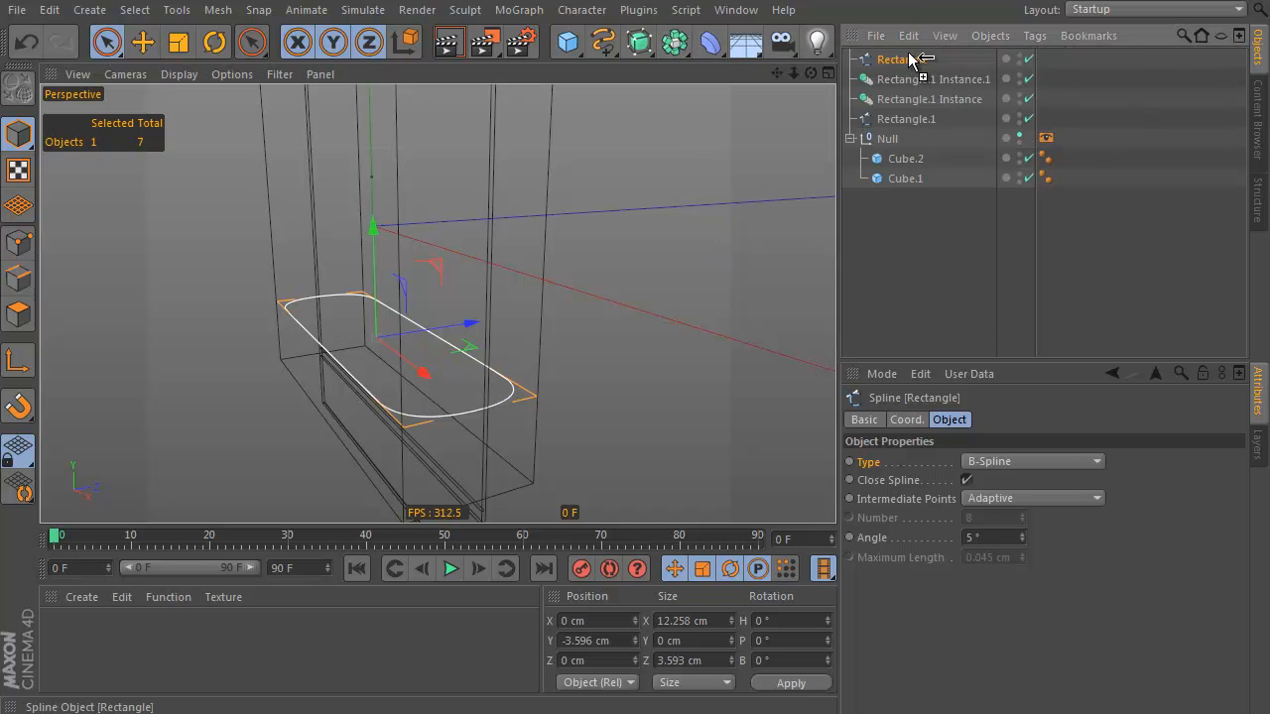
left_click_drag(913, 62, 901, 53, "ctrl")
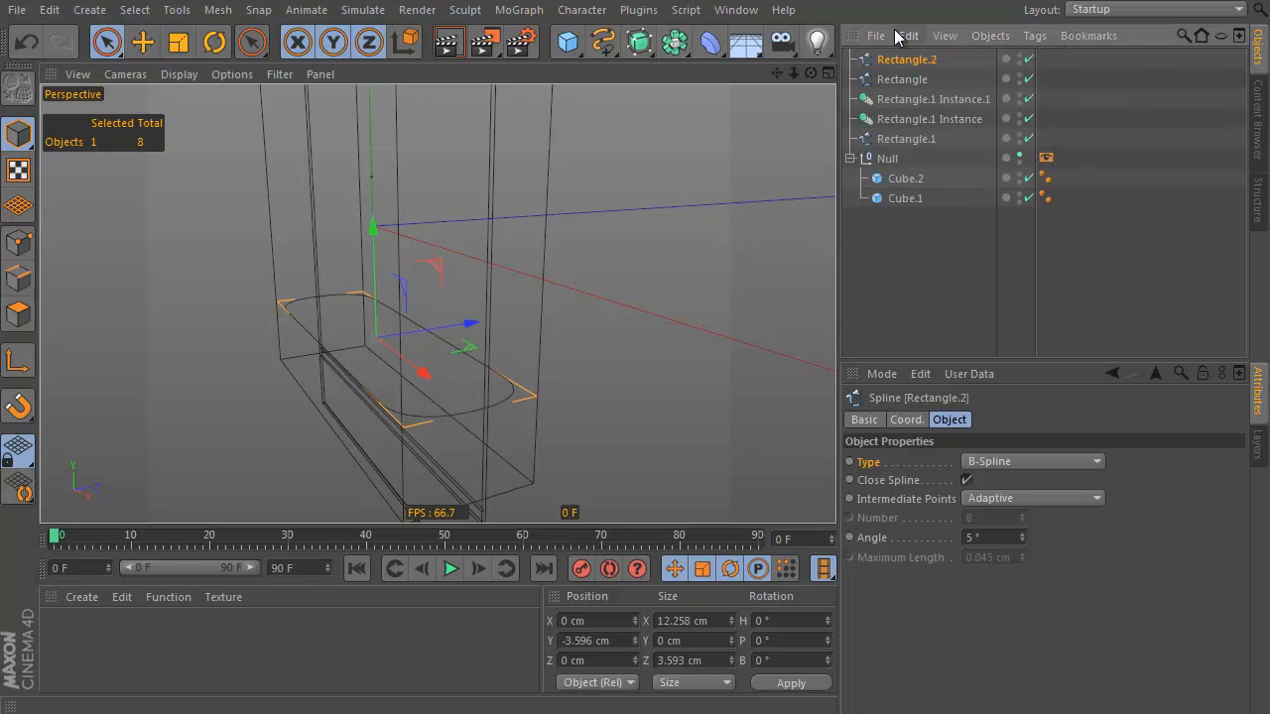
left_click_drag(373, 230, 377, 151)
Duplicate the raised rounded rectangle again and move the new copy further up the wide guide box
left_click_drag(905, 59, 901, 53, "ctrl")
left_click_drag(561, 215, 560, 254, "alt")
left_click_drag(369, 295, 368, 211)
scroll(622, 159, "down", 5)
left_click_drag(578, 253, 499, 280, "alt")
middle_click_drag(591, 218, 530, 247, "alt")
scroll(533, 254, "up", 2)
Adjust the spacing of the rounded copies, then duplicate the uppermost one and raise the new copy to Y about 6.04 cm
left_click(906, 80)
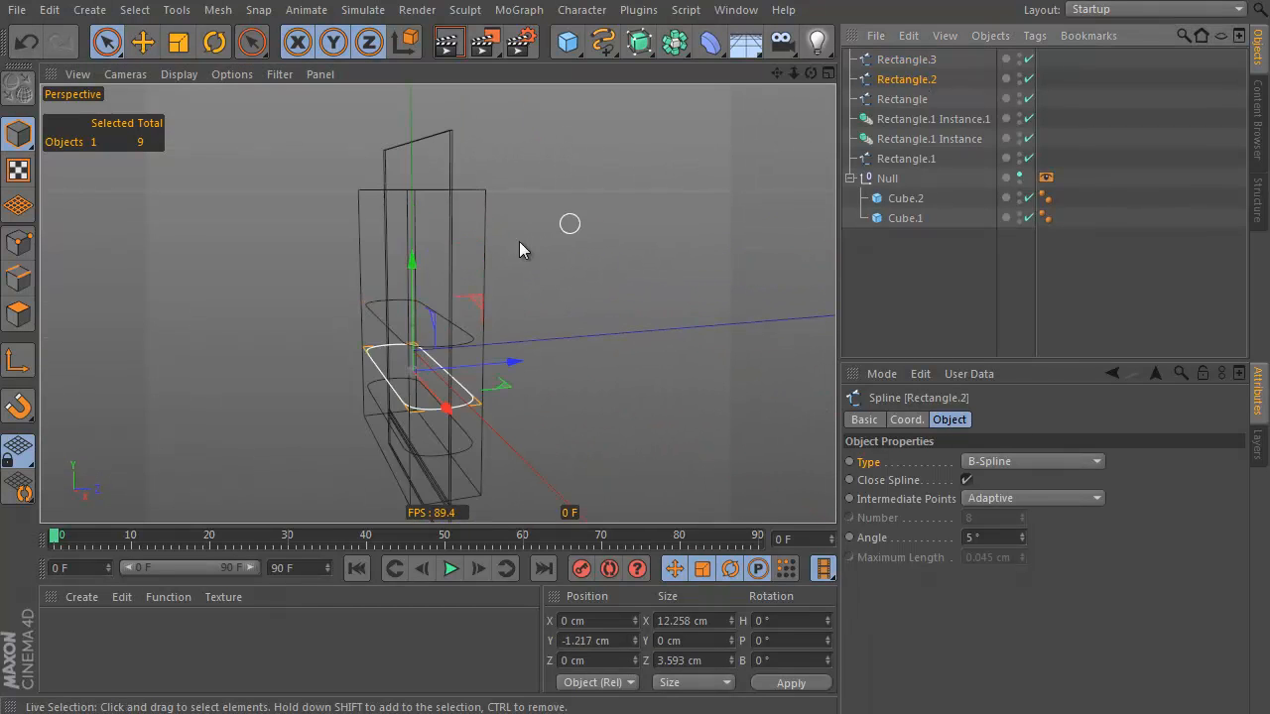
left_click_drag(410, 264, 412, 195)
left_click(906, 60)
left_click_drag(921, 61, 919, 50, "ctrl")
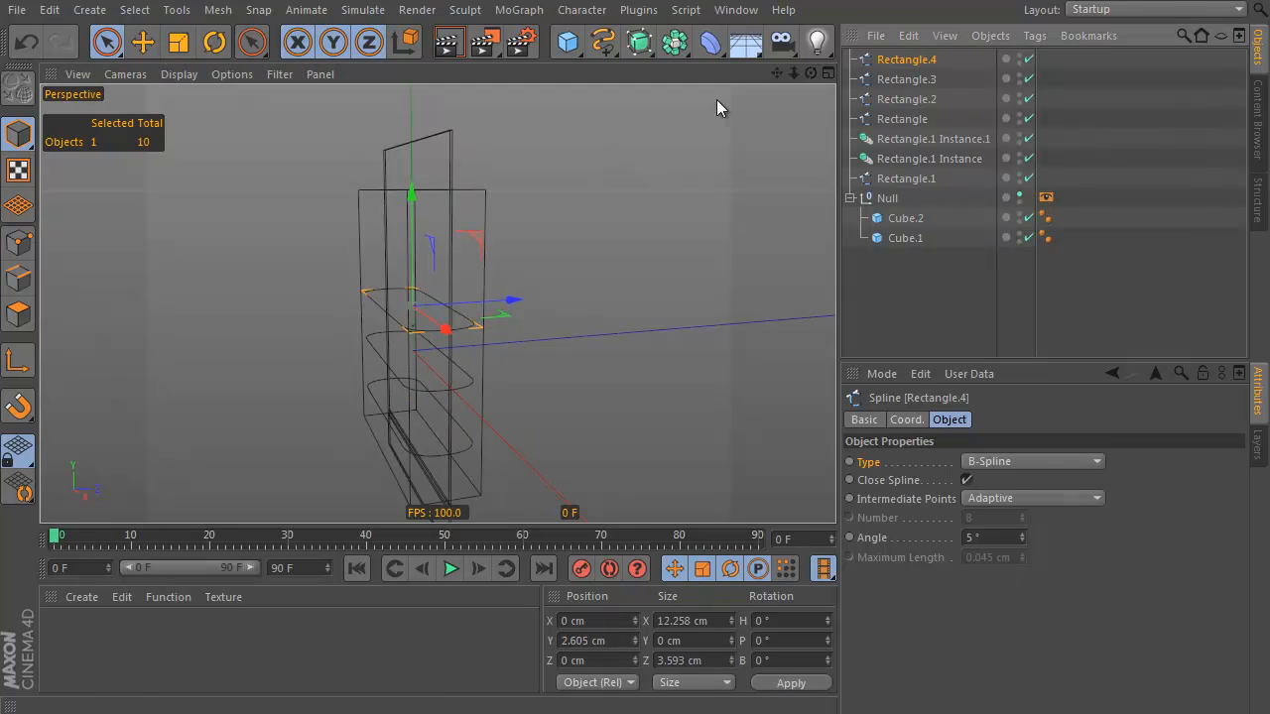
left_click_drag(413, 199, 421, 133)
Duplicate the upper flattened instance to the top of the object list and raise it to Y about 8.89 cm, near the wide box's top
left_click(923, 140)
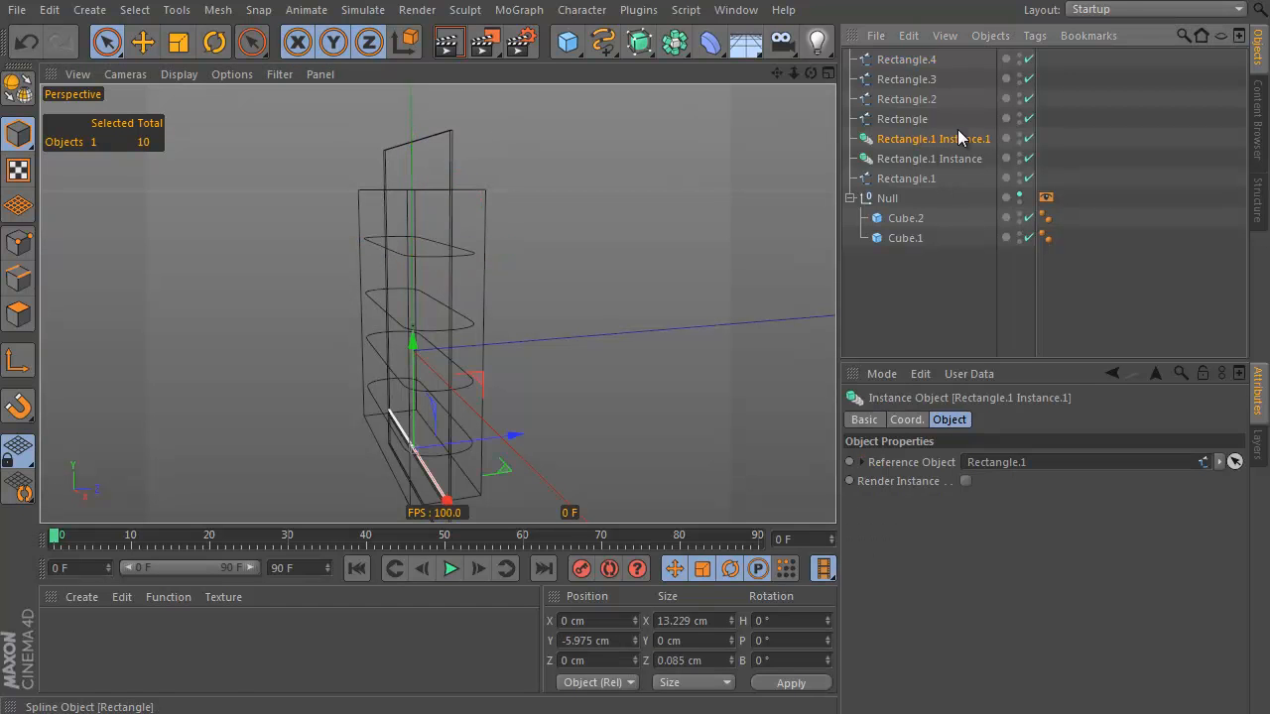
left_click_drag(561, 354, 712, 134, "alt")
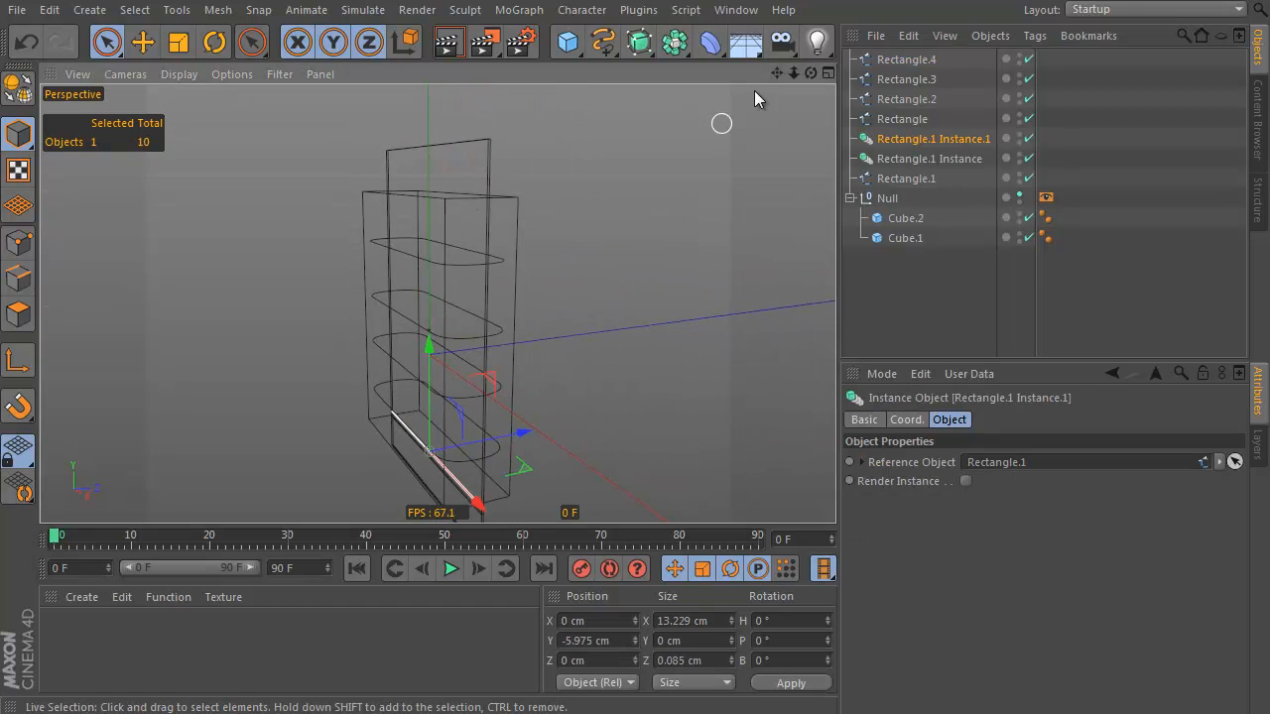
left_click_drag(933, 57, 933, 54, "ctrl")
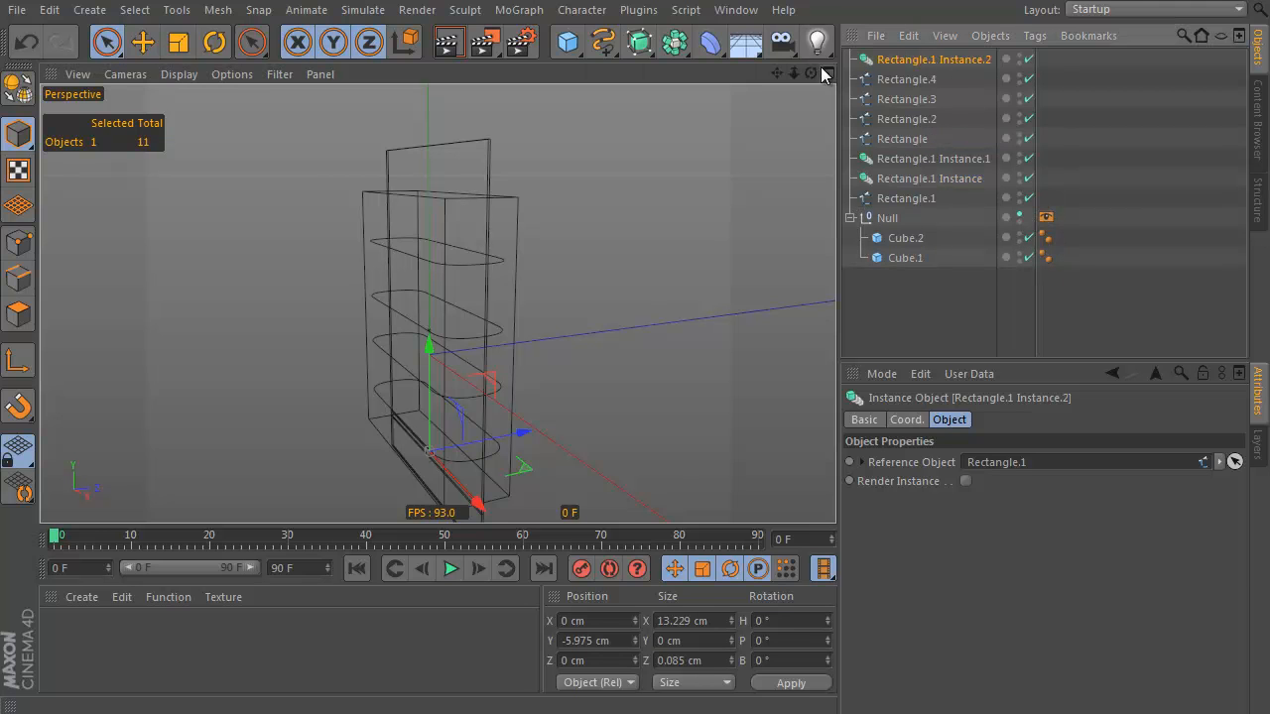
left_click_drag(431, 345, 455, 83)
middle_click_drag(545, 196, 550, 244, "alt")
right_click_drag(471, 224, 504, 218, "alt")
left_click_drag(518, 249, 591, 203, "alt")
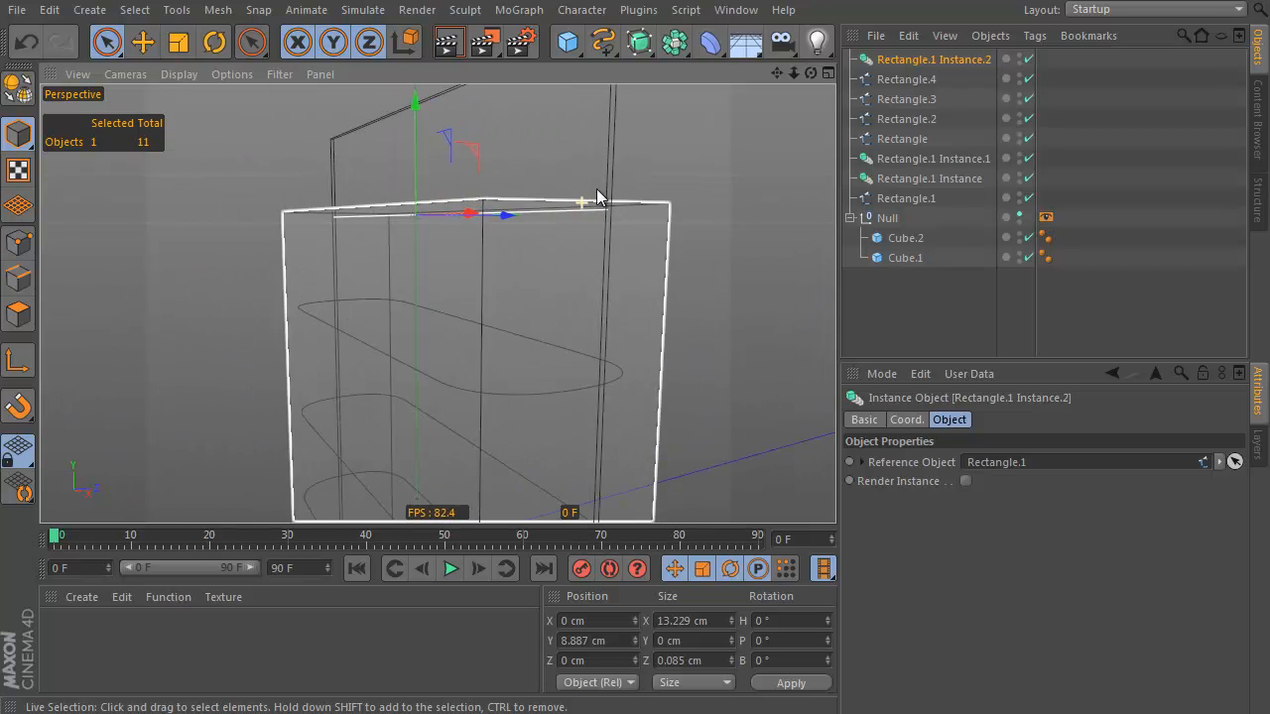
right_click_drag(591, 204, 519, 138, "alt")
left_click_drag(392, 99, 394, 100)
left_click_drag(393, 100, 633, 227, "alt")
middle_click_drag(633, 227, 615, 258, "alt")
left_click_drag(615, 258, 623, 219, "alt")
Duplicate that top flattened instance and raise the copy slightly to Y about 9.26 cm
left_click_drag(920, 65, 923, 54, "ctrl")
left_click_drag(394, 119, 364, 112)
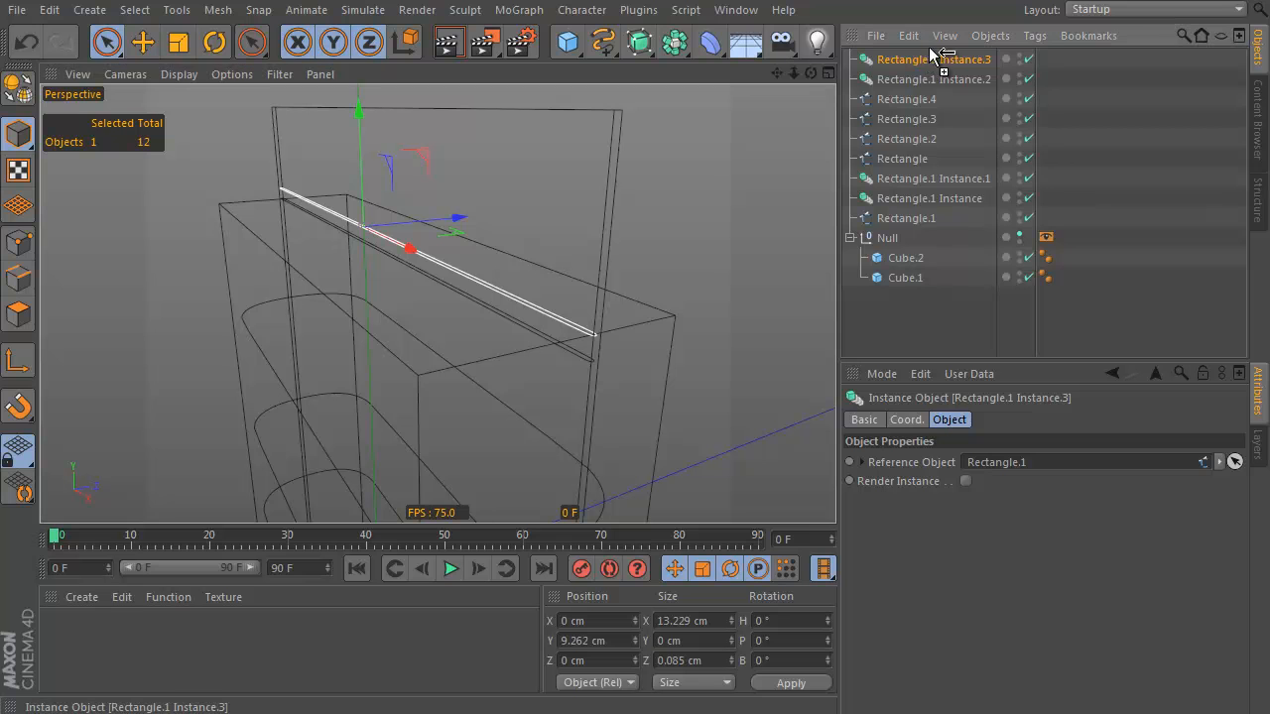
Duplicate the uppermost flattened instance once more and raise it to the top edge of the thin guide box
left_click_drag(930, 47, 915, 56, "ctrl")
left_click_drag(361, 109, 368, 2)
scroll(678, 140, "down", 3)
left_click_drag(591, 246, 615, 159, "alt")
Create a Loft NURBS and nest all ten rectangle splines and instances inside it to form the bag surface
left_click_drag(639, 41, 861, 107)
left_click(917, 79)
left_click(906, 257, "shift")
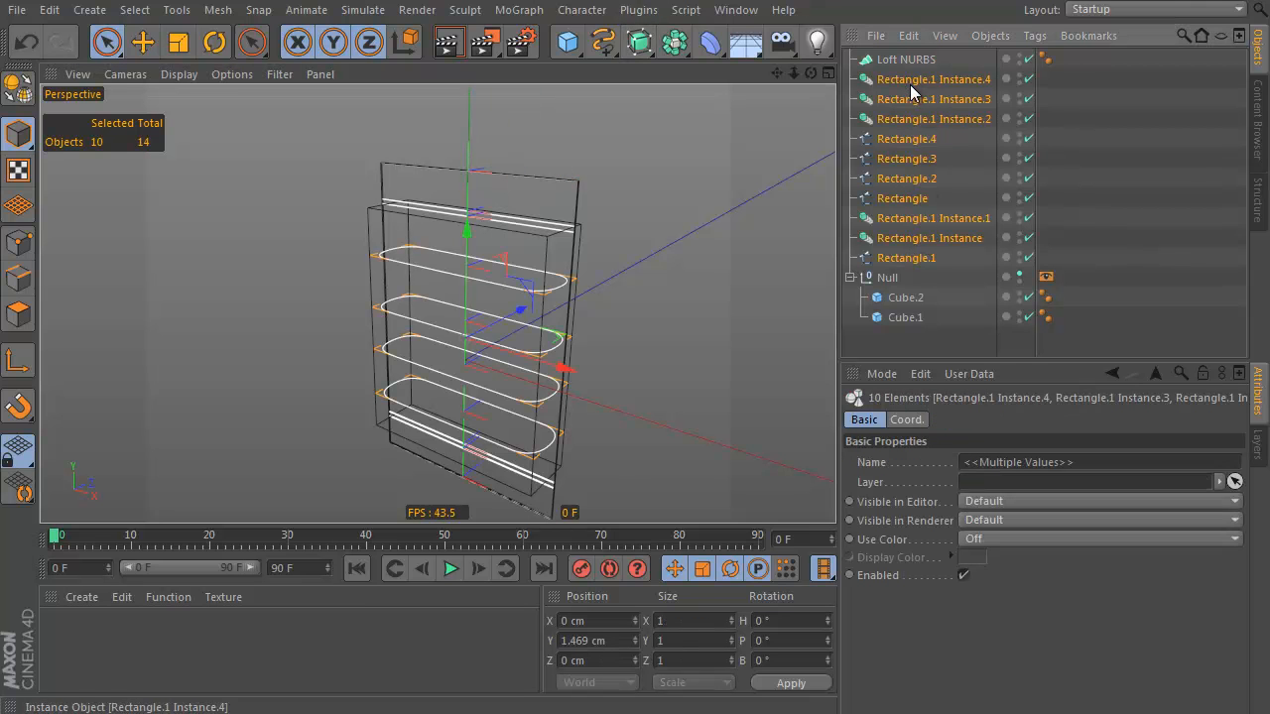
left_click_drag(921, 64, 920, 60)
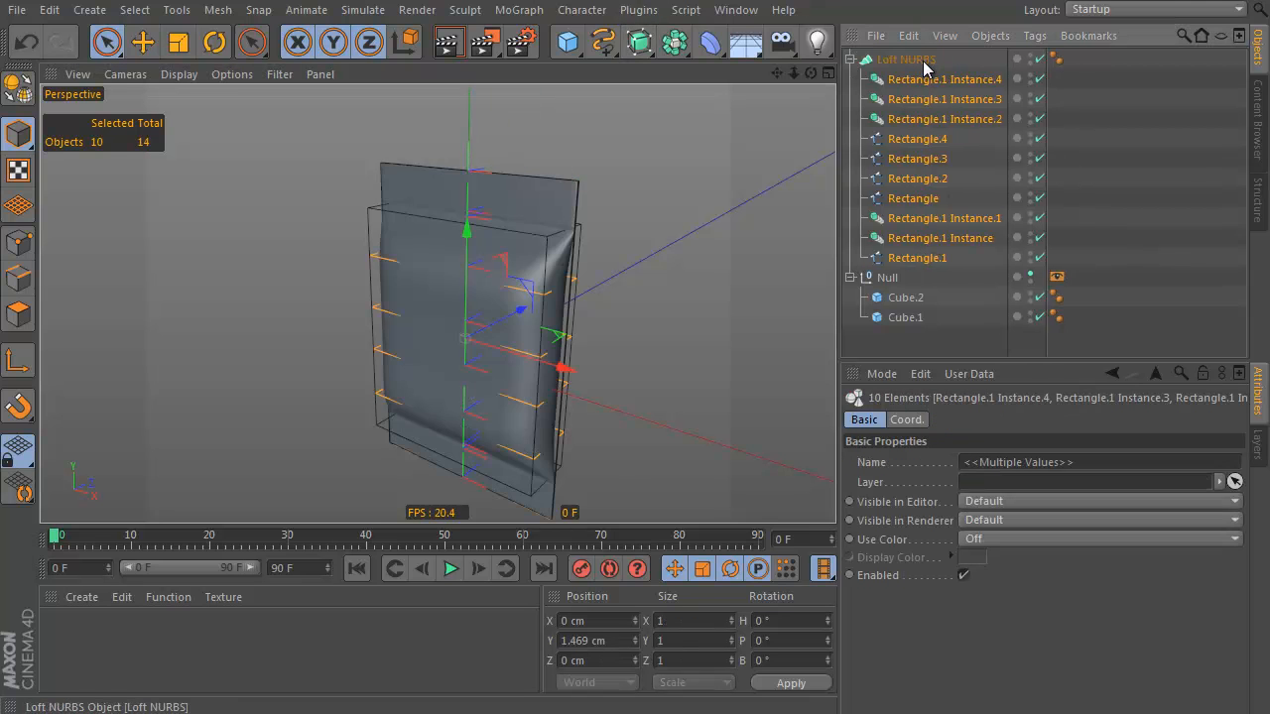
left_click(919, 60)
left_click_drag(685, 278, 542, 327, "alt")
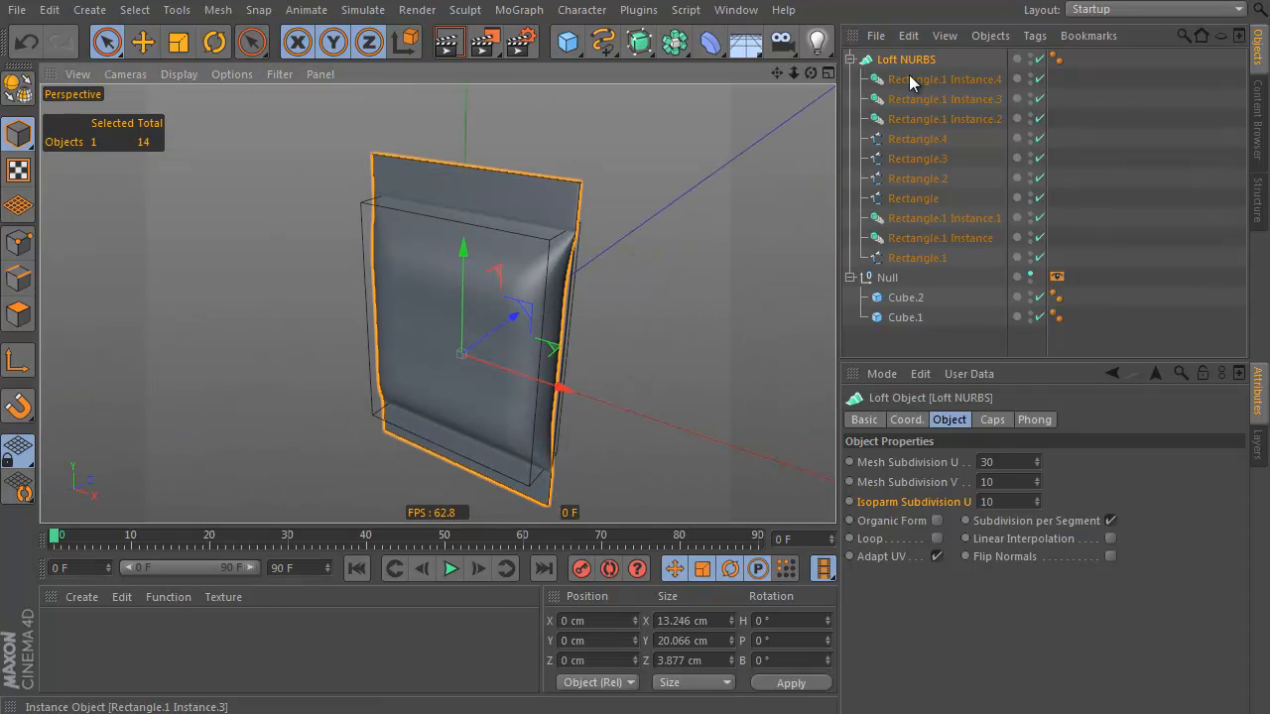
Scale the uppermost rounded profile to about 12.76 cm along X and narrow it along Z
left_click(917, 142)
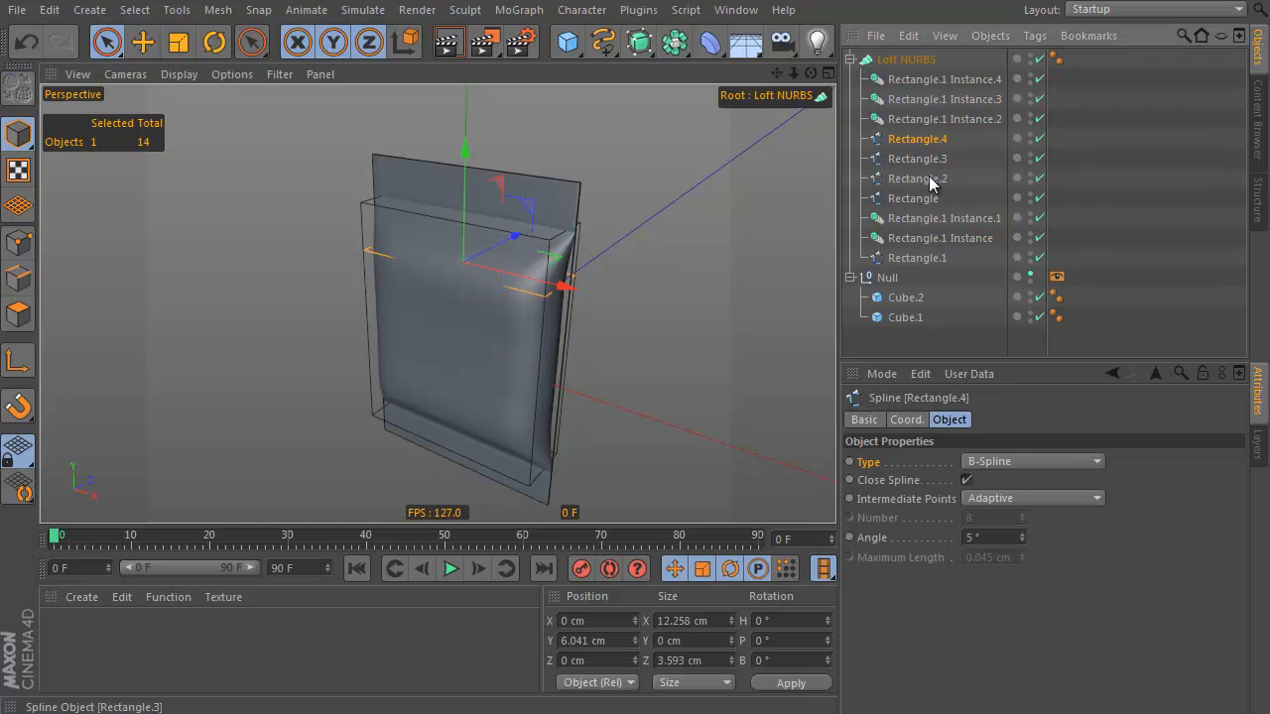
left_click_drag(665, 319, 533, 313, "alt")
right_click_drag(545, 274, 598, 248, "alt")
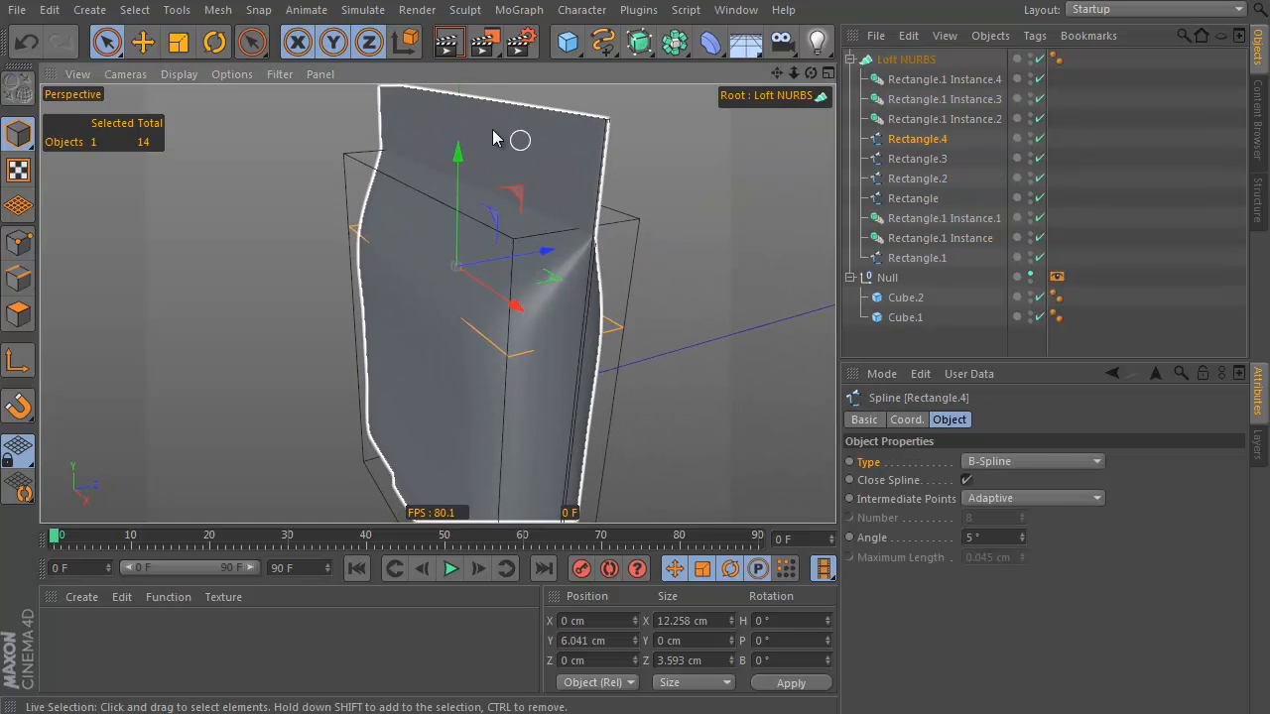
left_click(191, 45)
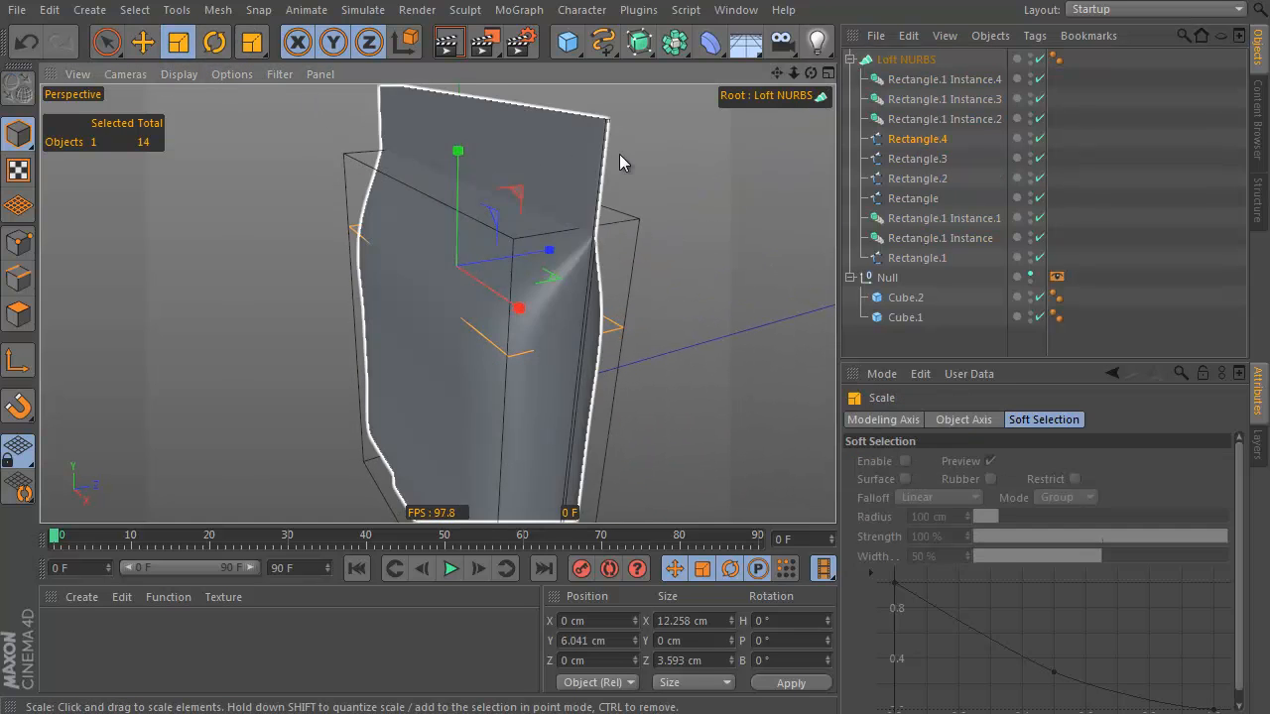
left_click_drag(536, 256, 515, 265)
left_click_drag(453, 328, 641, 292, "alt")
left_click_drag(474, 285, 493, 251)
left_click_drag(426, 354, 615, 280, "alt")
Slightly scale the rounded profile below it, and narrow the uppermost rounded profile along Z to about 1.57 cm
left_click(916, 159)
mouse_move(499, 192)
left_mouse_down()
mouse_move(526, 205)
mouse_move(508, 193)
left_mouse_up()
left_click_drag(567, 225, 833, 199, "alt")
left_click_drag(332, 249, 695, 228)
left_click(714, 212)
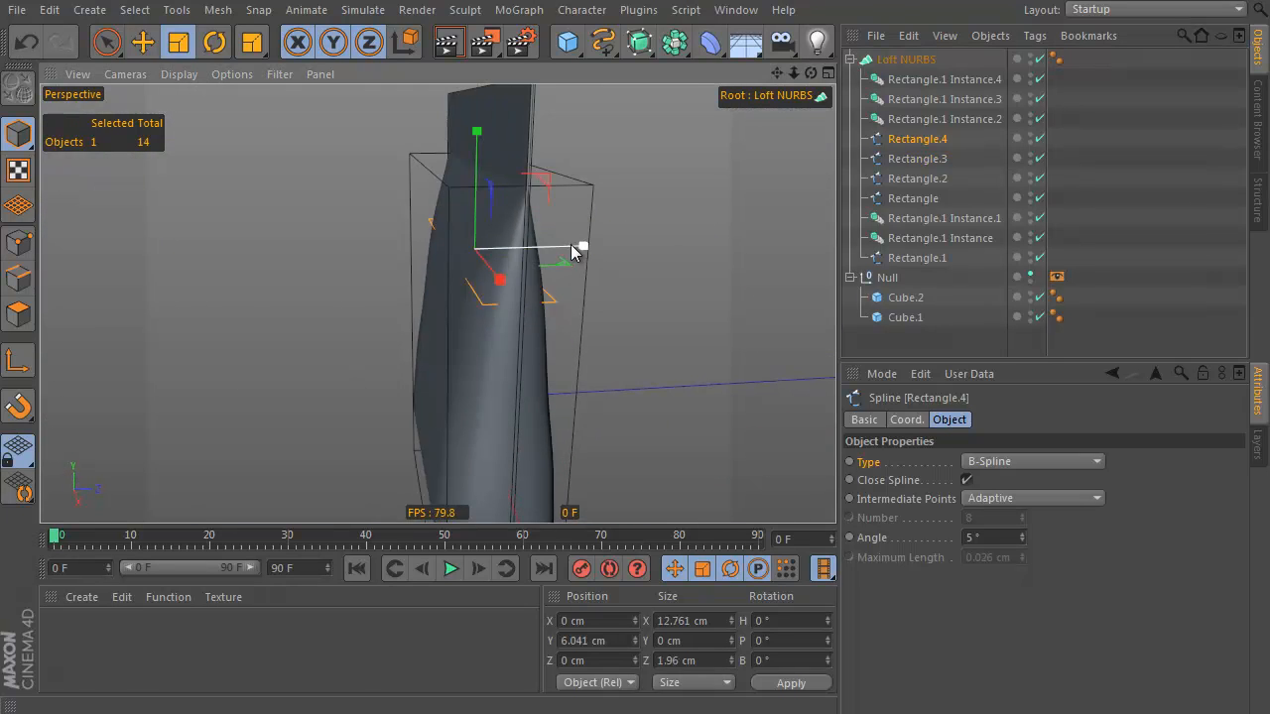
left_click_drag(560, 256, 635, 211)
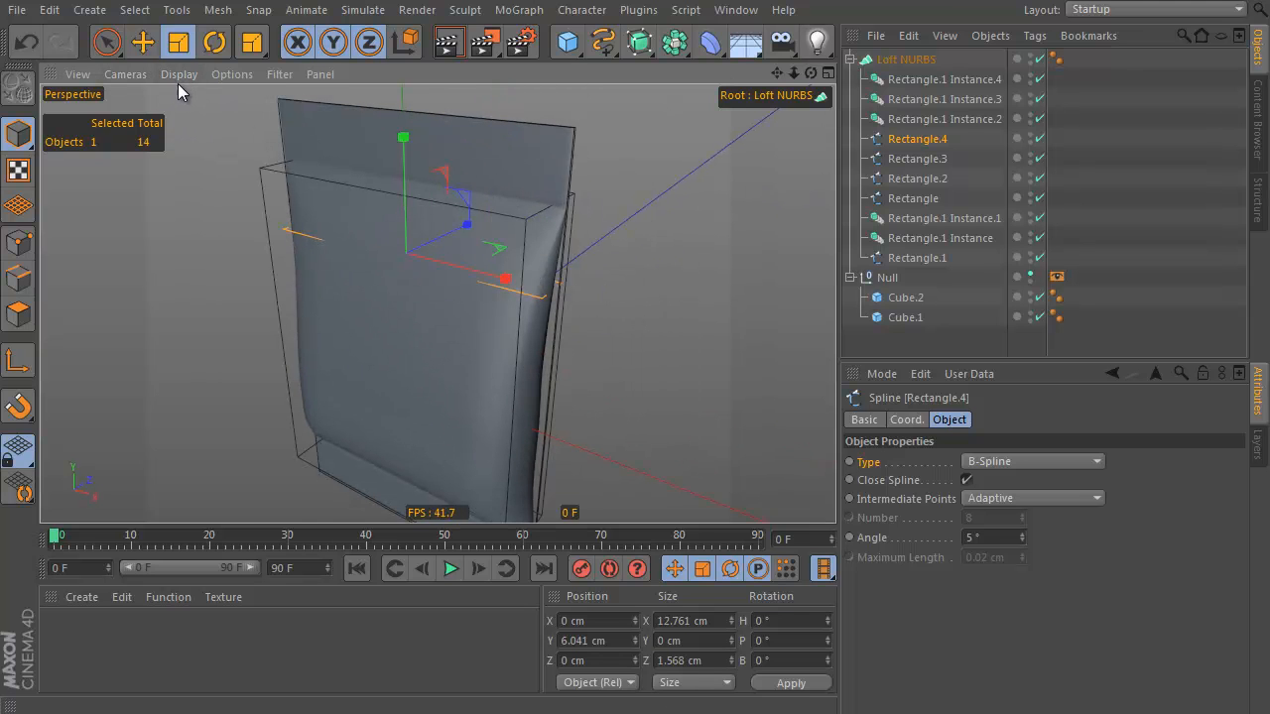
Display the model with Gouraud Shading (Lines), then select the Loft NURBS and collapse its hierarchy
left_click(176, 75)
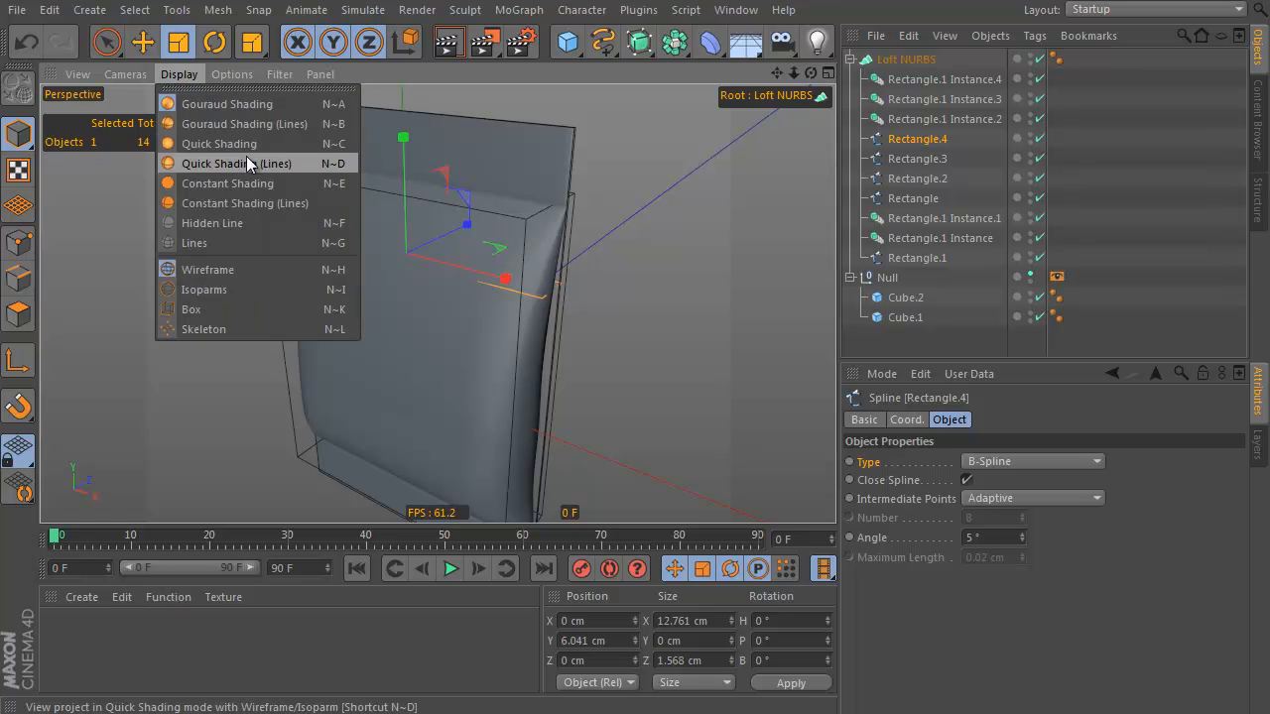
left_click(235, 126)
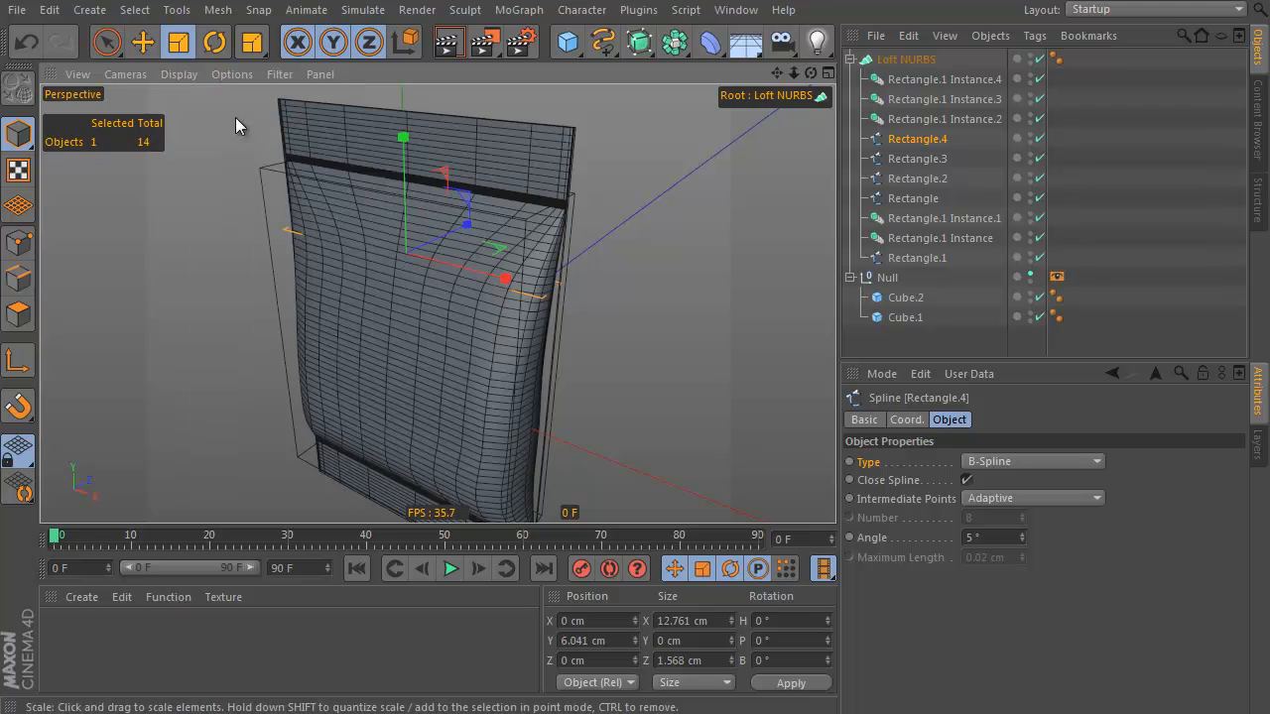
left_click(920, 67)
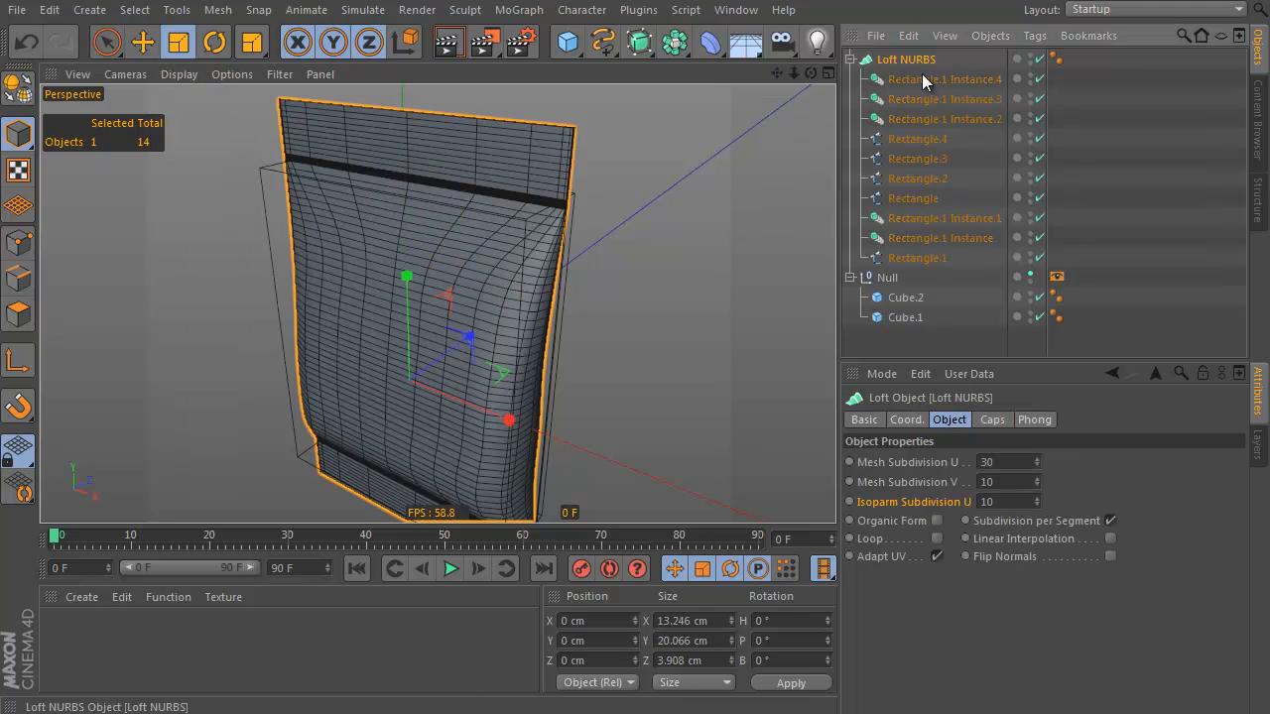
left_click(850, 60)
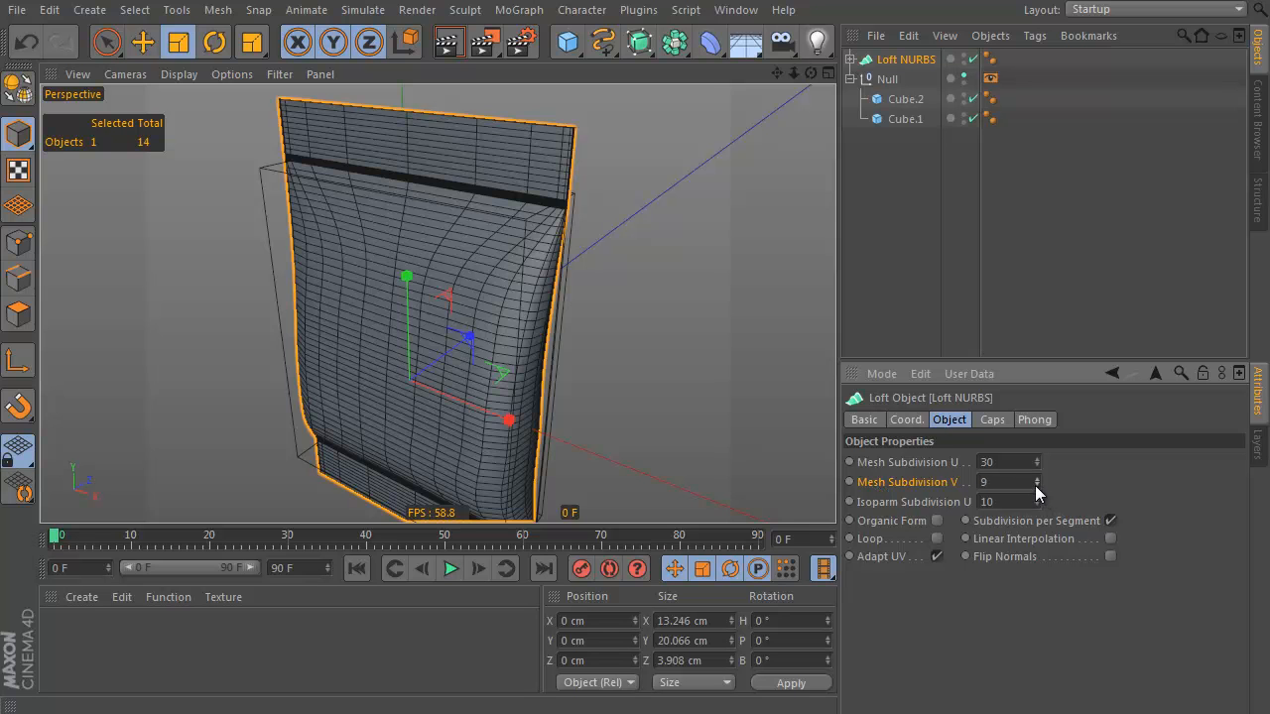
Set the loft's Mesh Subdivision V to 2 and Mesh Subdivision U to 25
left_click_drag(1034, 486, 1031, 594)
left_click_drag(663, 312, 697, 377, "alt")
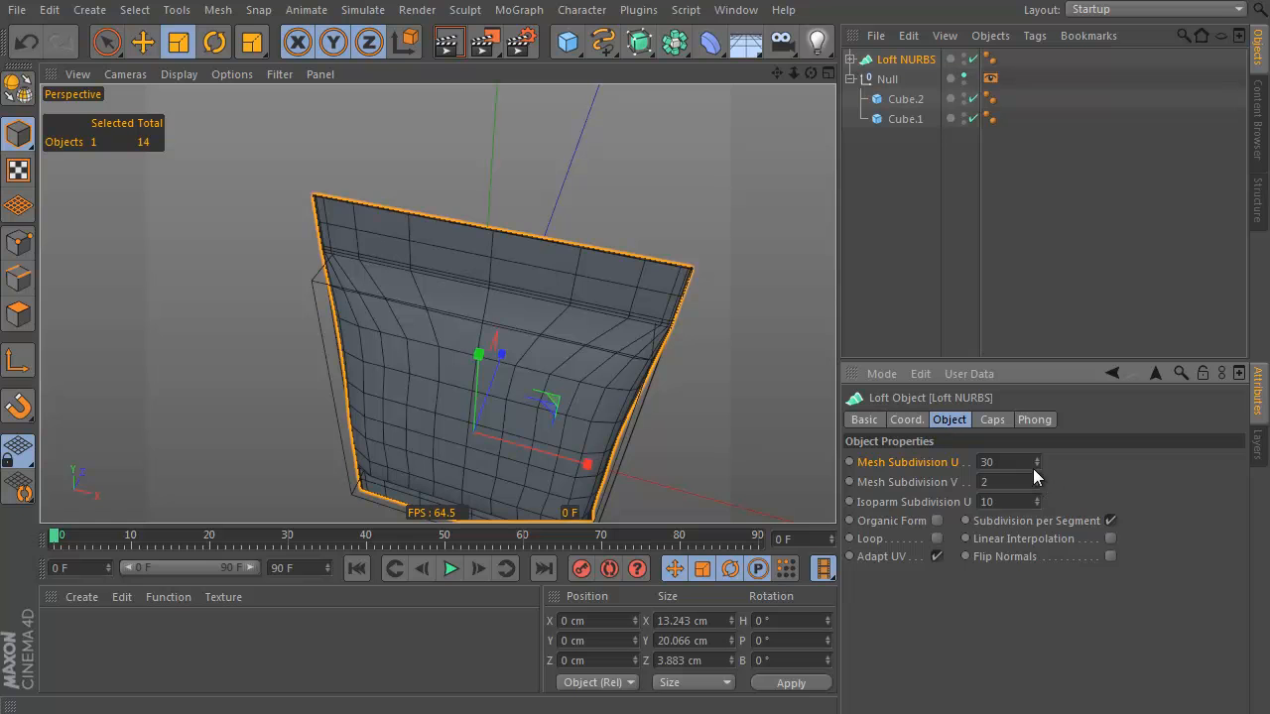
double_click(1004, 462)
type("25")
key("Return")
left_click_drag(800, 436, 645, 308, "alt")
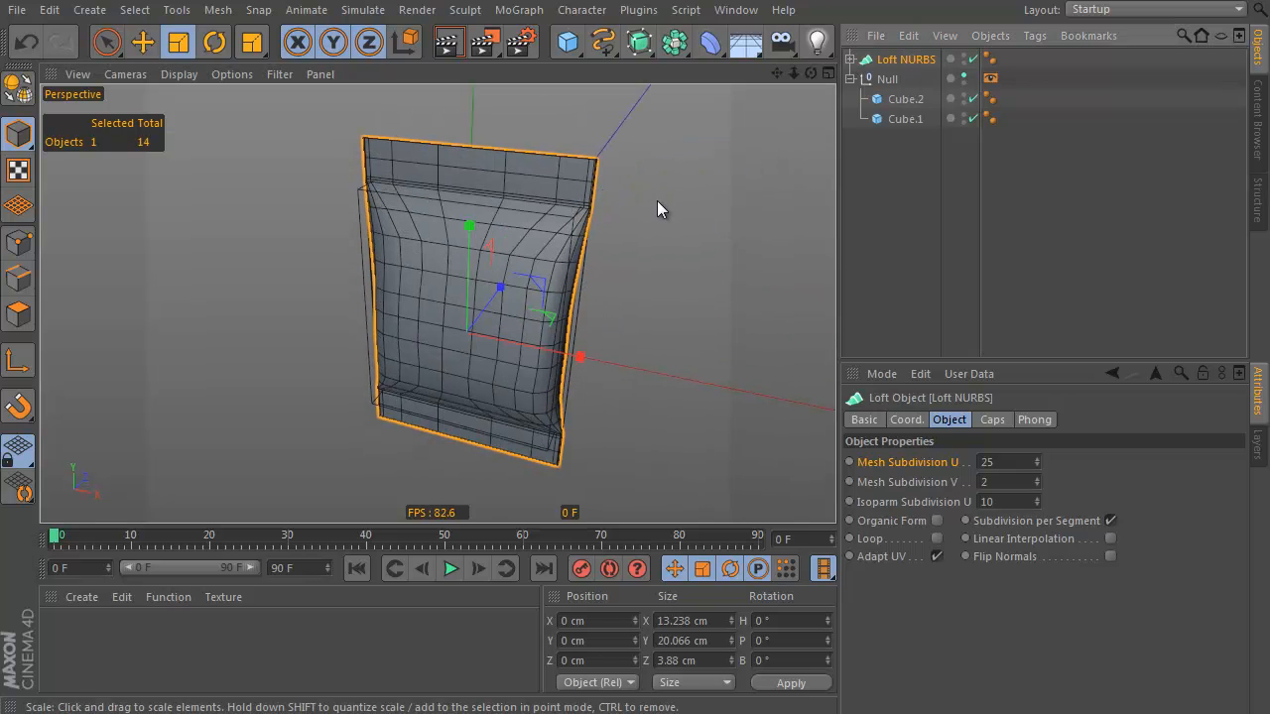
Make the Loft NURBS editable and delete the two child objects beneath it
key("c")
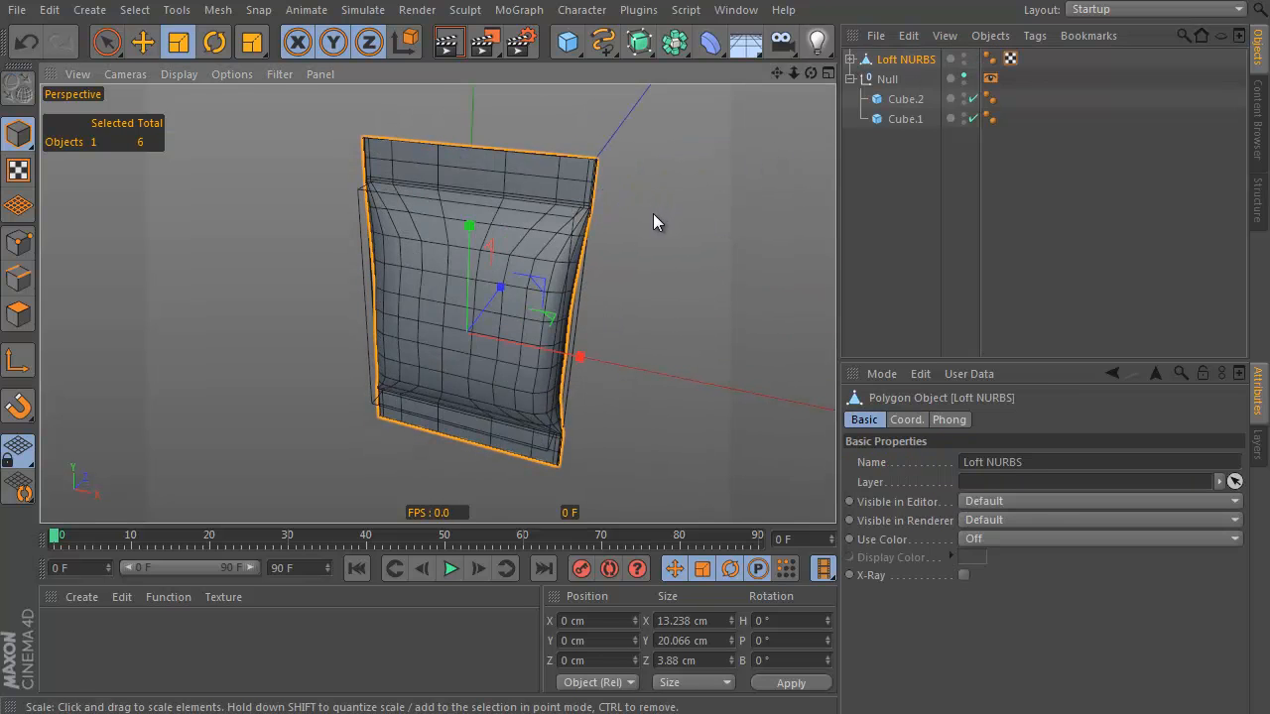
left_click(850, 60)
left_click(897, 98)
left_click(901, 80, "ctrl")
key("Delete")
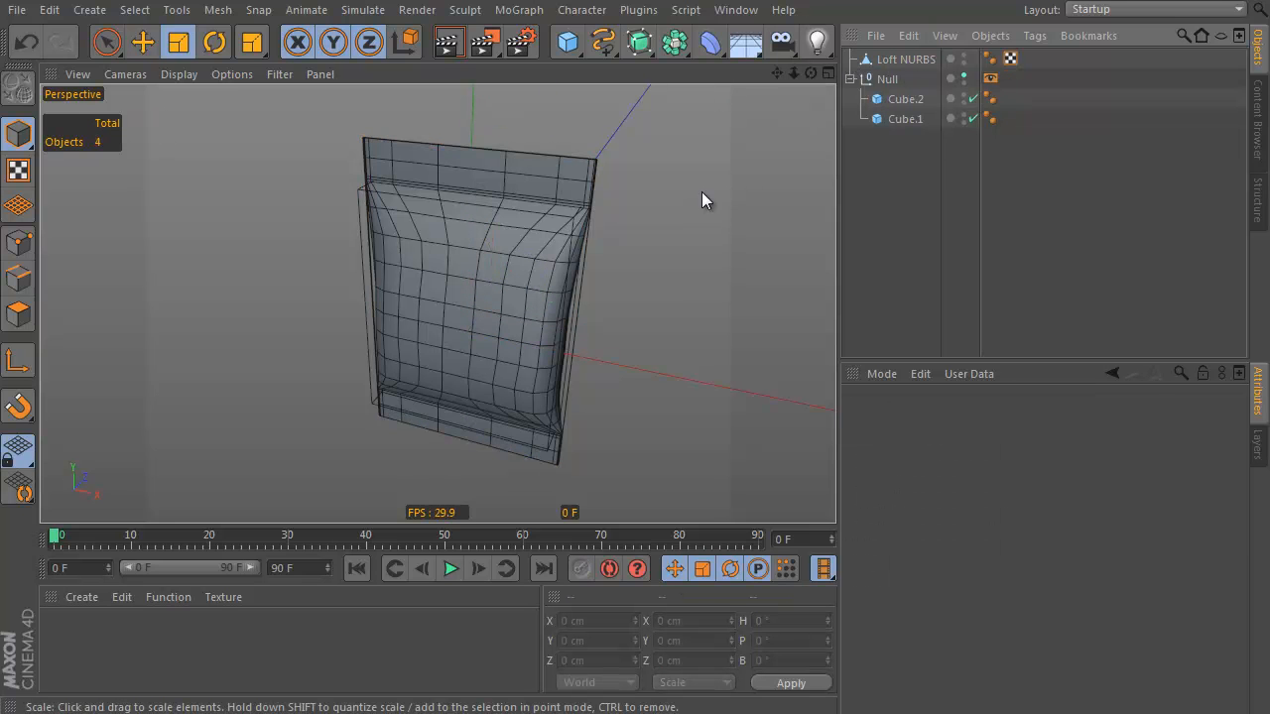
Examine the mesh along the bag's upper seal and corner from several angles
left_click_drag(693, 229, 626, 253, "alt")
right_click_drag(600, 166, 671, 159, "alt")
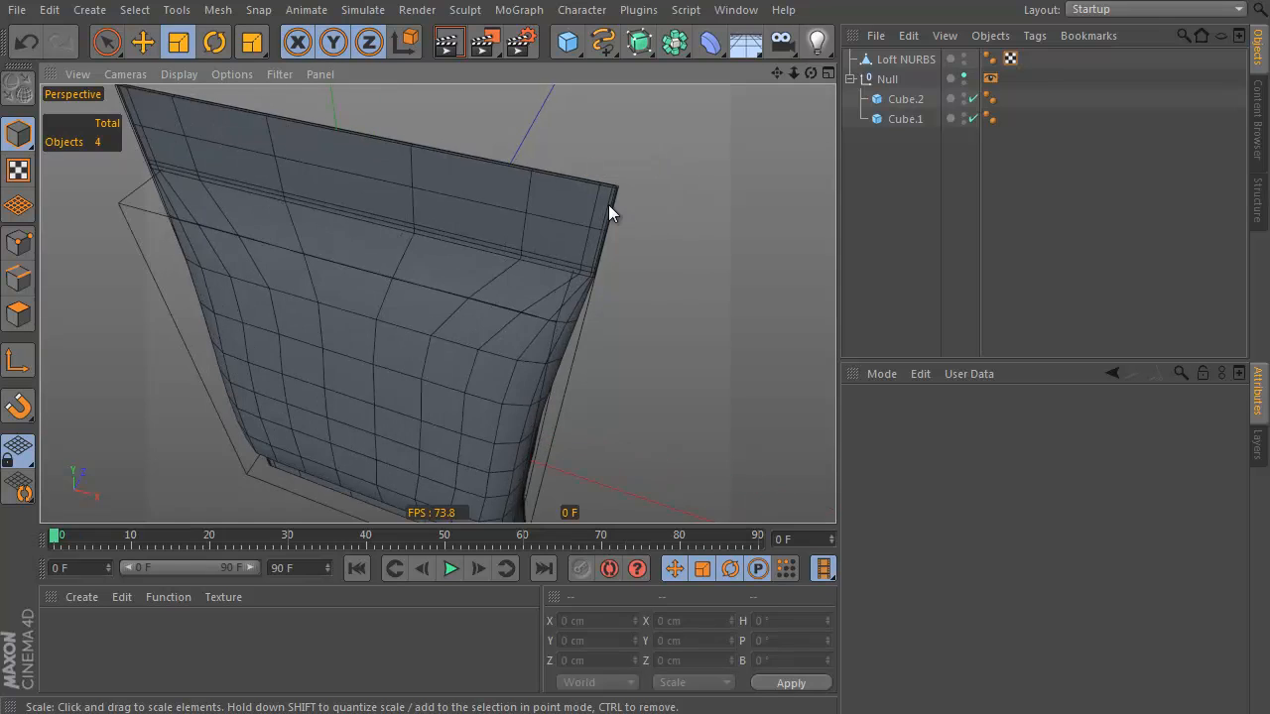
left_click_drag(700, 268, 745, 215, "alt")
right_click_drag(745, 215, 635, 148, "alt")
left_click_drag(635, 148, 533, 205, "alt")
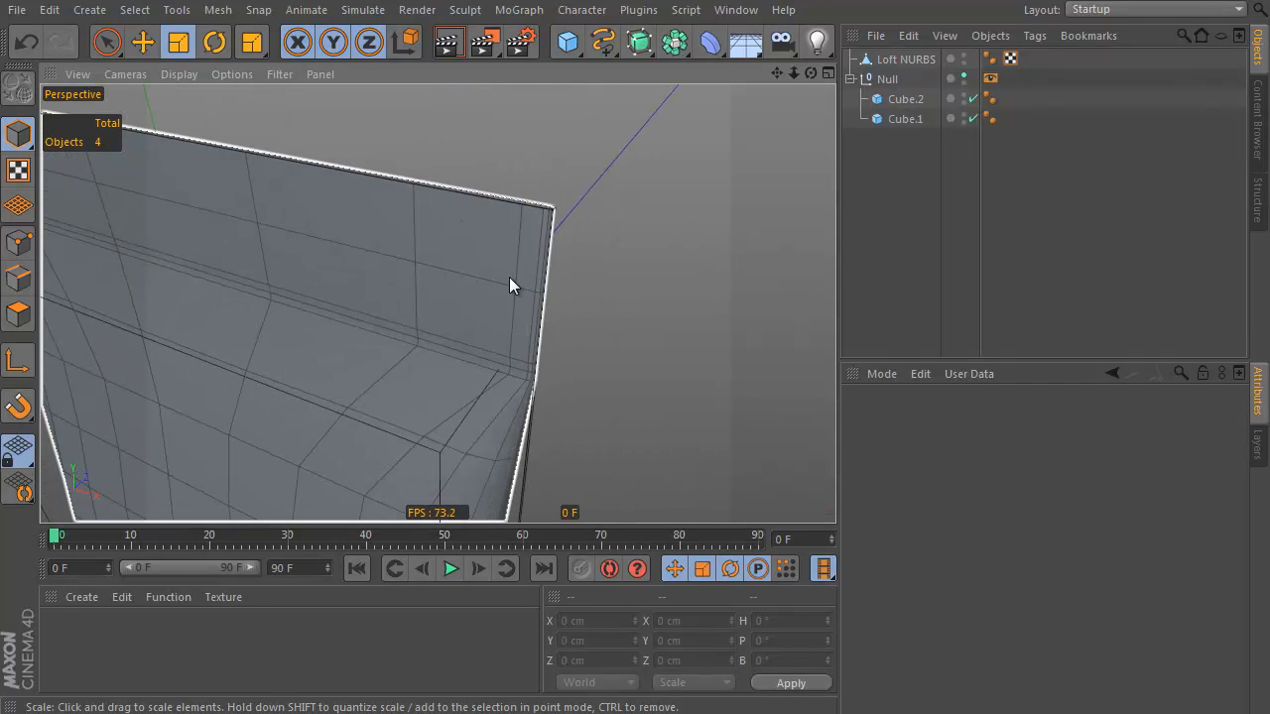
left_click_drag(513, 269, 532, 275, "alt")
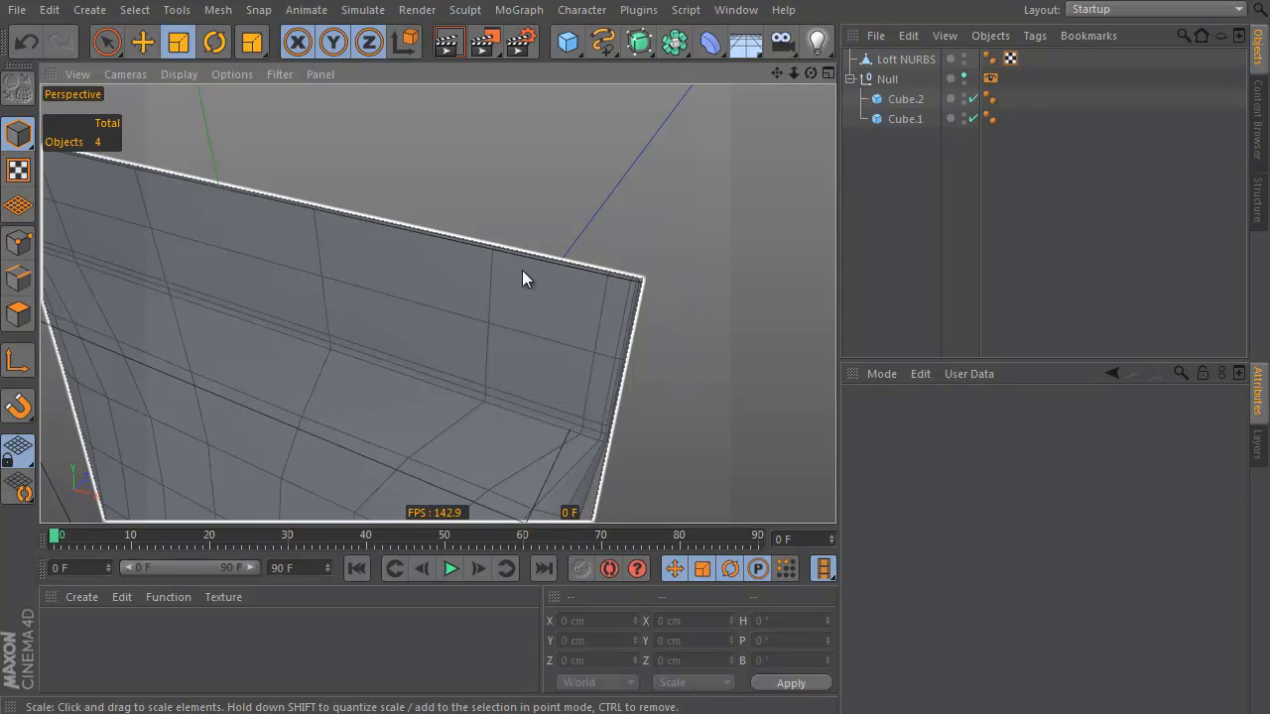
left_click_drag(666, 287, 663, 289, "alt")
right_click_drag(664, 289, 626, 366, "alt")
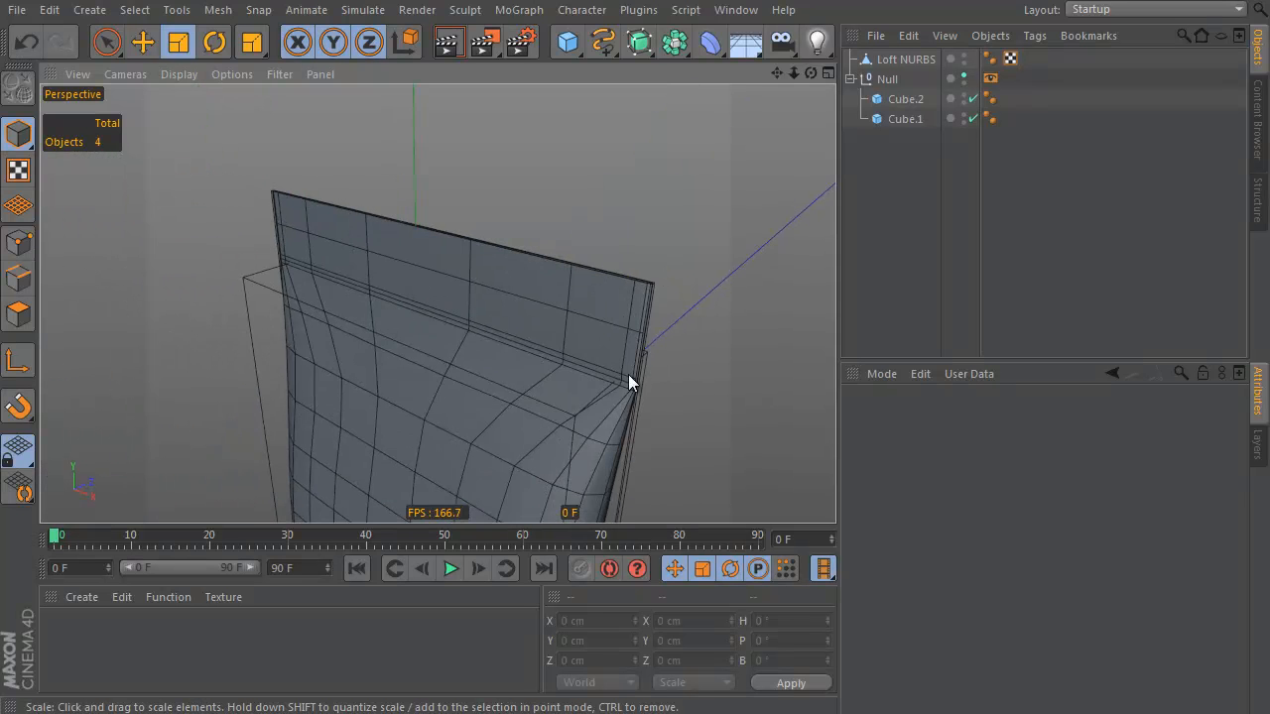
middle_click_drag(627, 366, 663, 189, "alt")
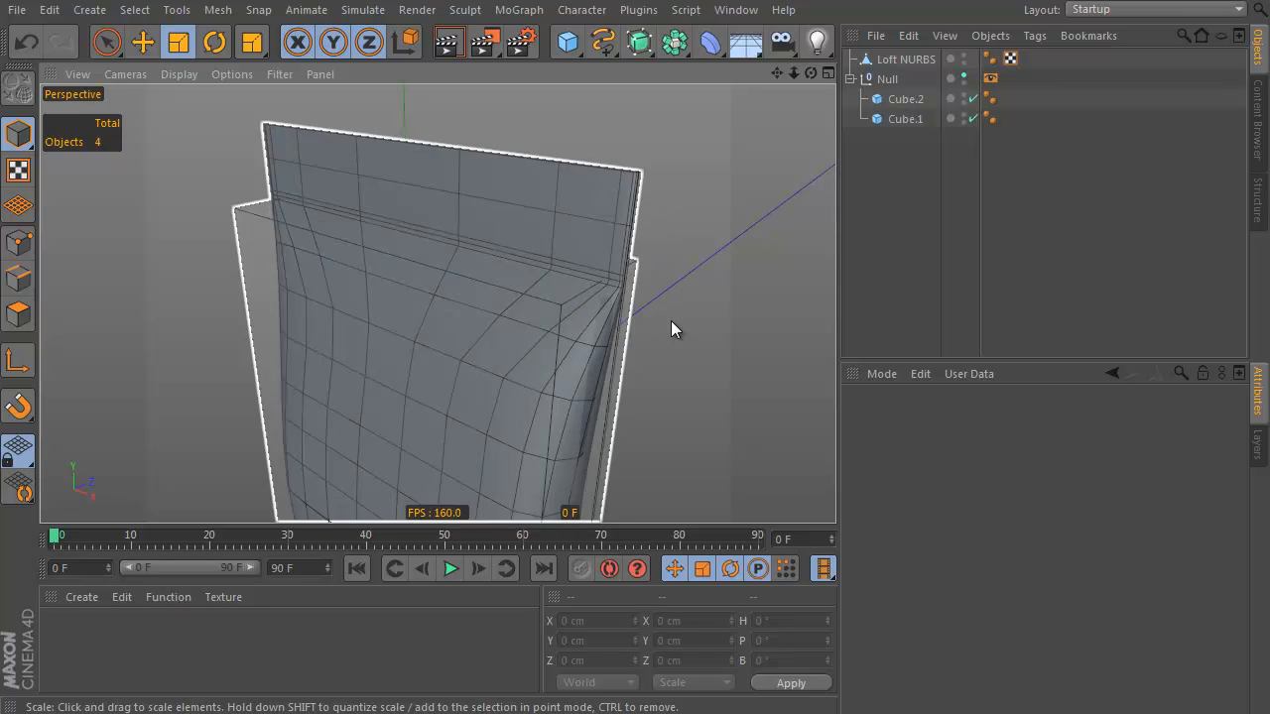
Switch the workspace to the BP UV Edit layout
left_click_drag(703, 307, 641, 328, "alt")
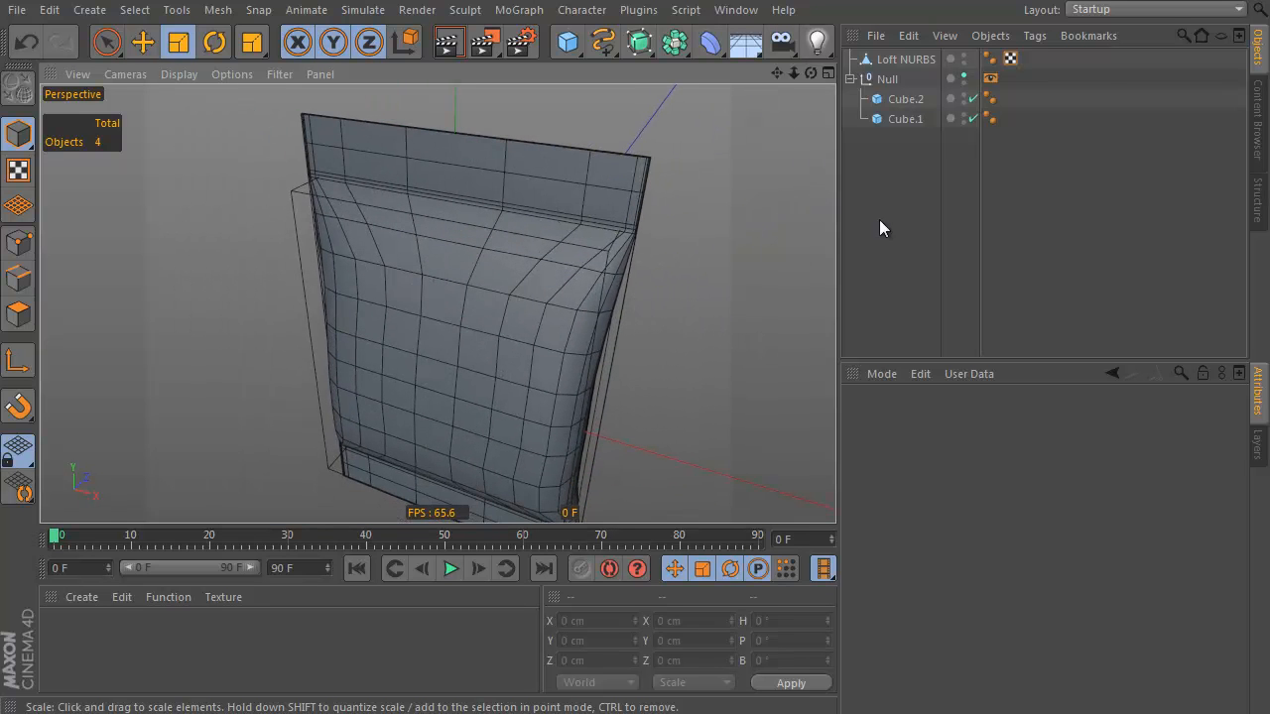
left_click(1126, 12)
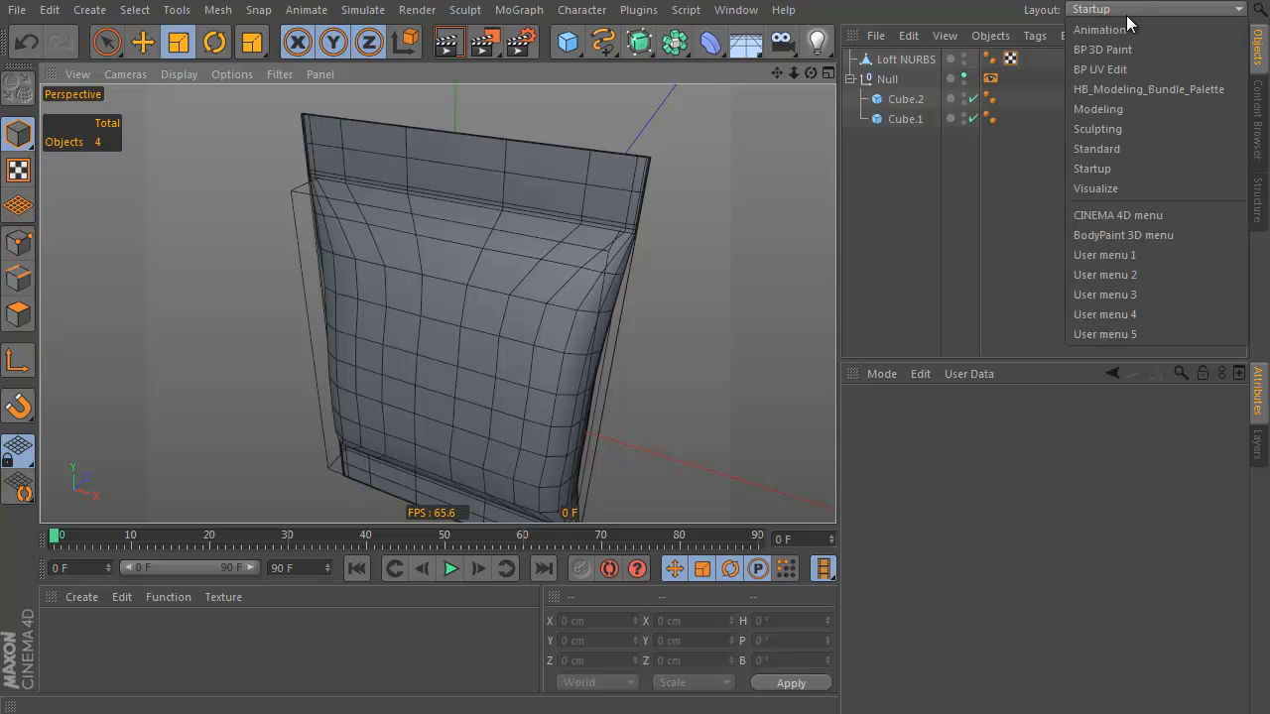
left_click(1132, 68)
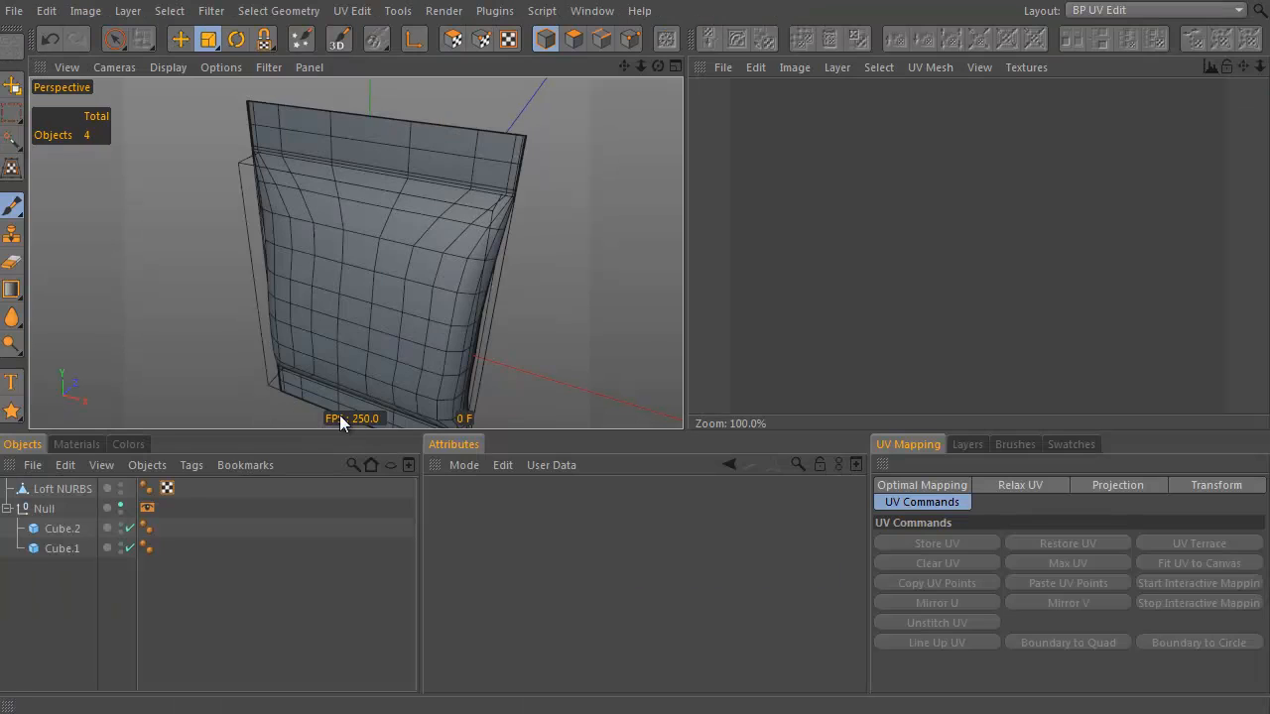
Loop-select the vertical strip of polygons running down the middle of the bag's back on the Loft NURBS mesh
left_click(99, 489)
left_click_drag(481, 212, 464, 110, "alt")
left_click_drag(516, 178, 520, 125, "alt")
left_click(574, 39)
key("v")
mouse_move(457, 207)
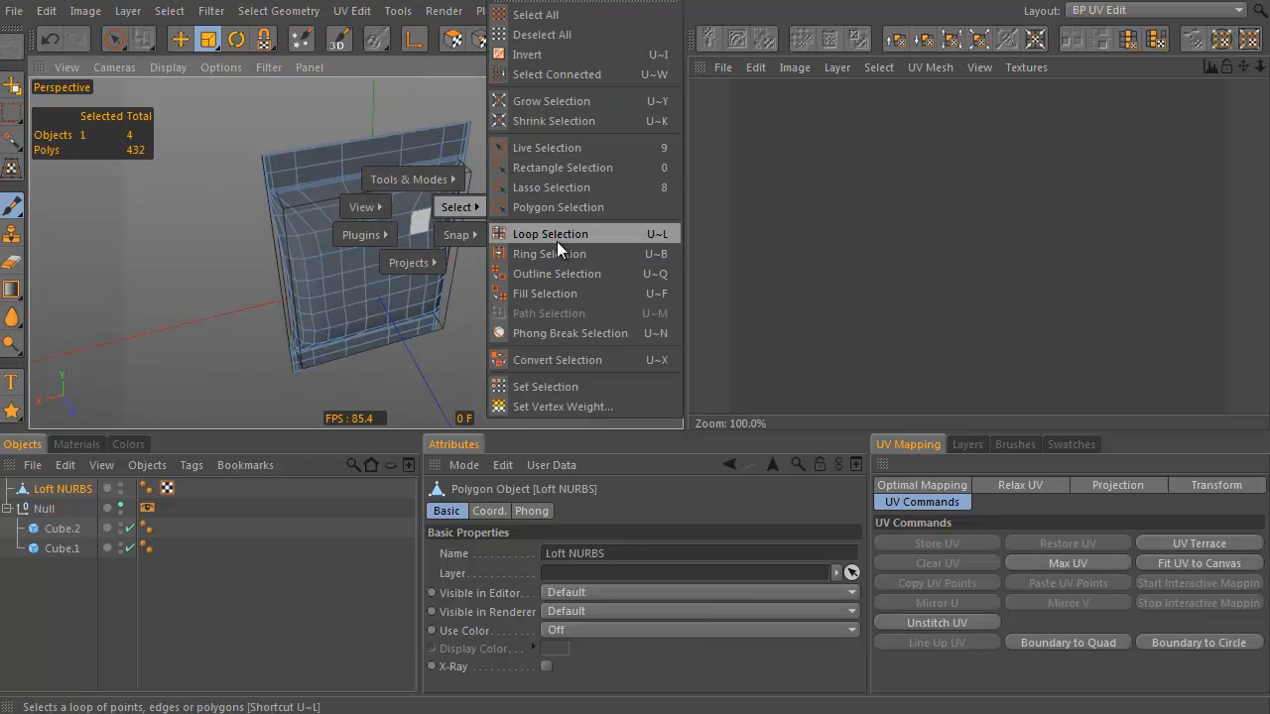
left_click(556, 236)
left_click(379, 203)
scroll(408, 184, "up", 3)
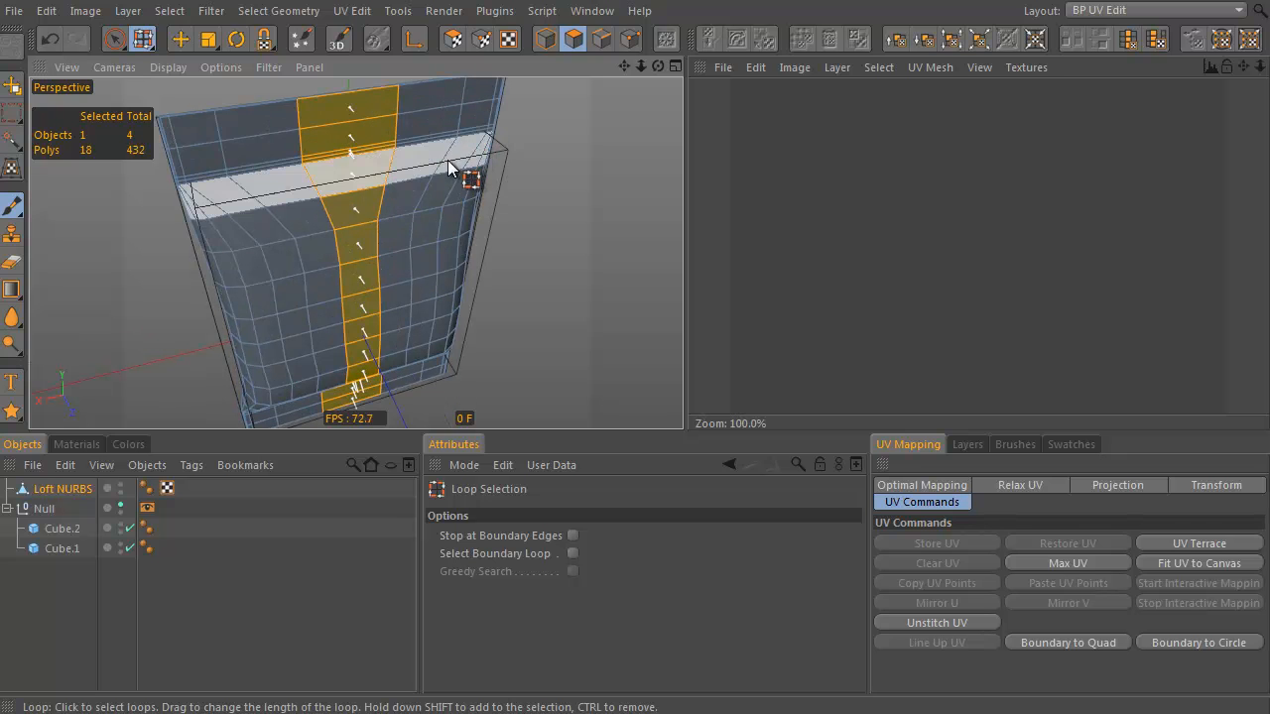
Knife the selected polygon strip lengthwise in Plane mode, using local Y-Z coordinates, one cut and Restrict to Selection
right_click(497, 85)
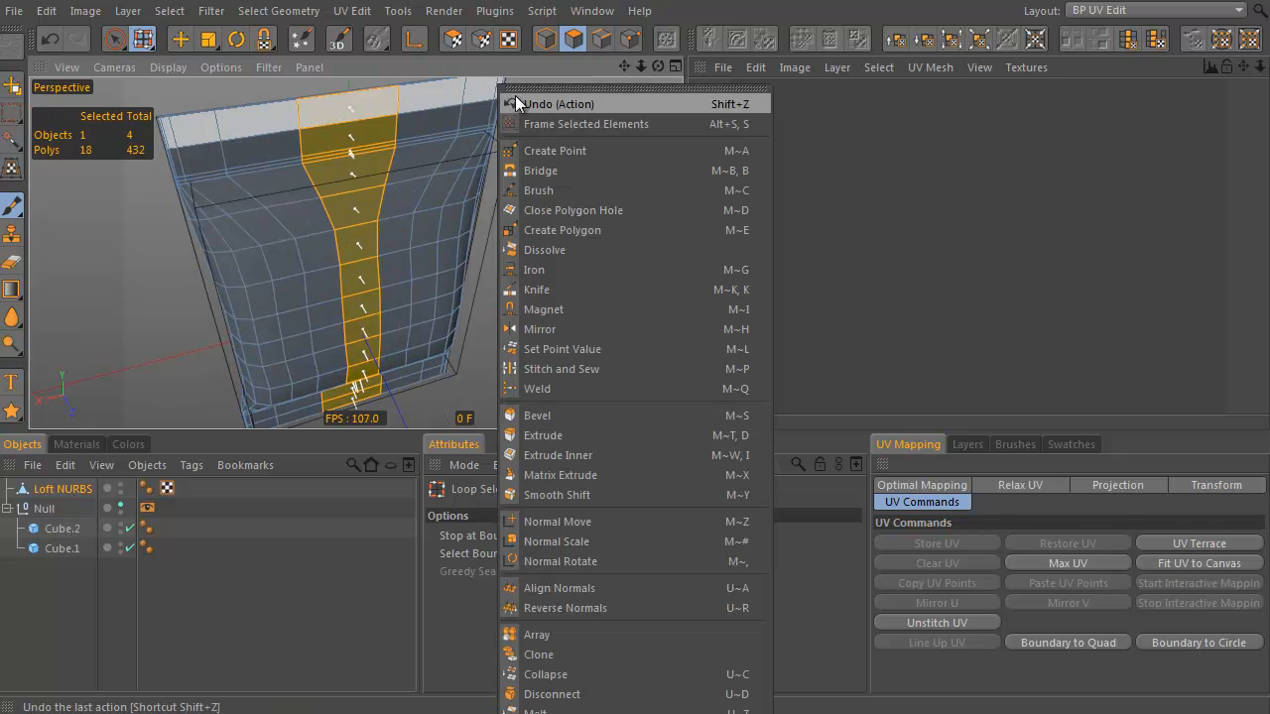
left_click(593, 289)
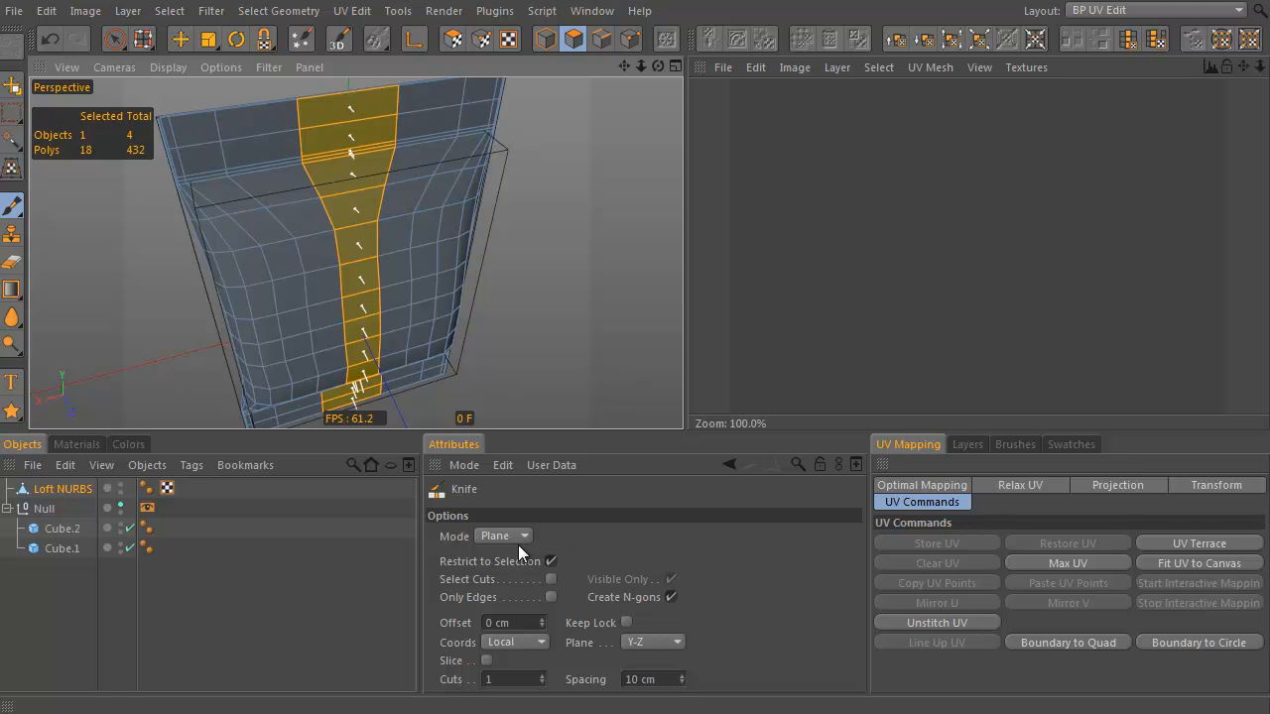
left_click(358, 261)
left_click_drag(354, 249, 520, 242, "alt")
right_click_drag(487, 244, 448, 261, "alt")
left_click_drag(356, 253, 438, 231, "alt")
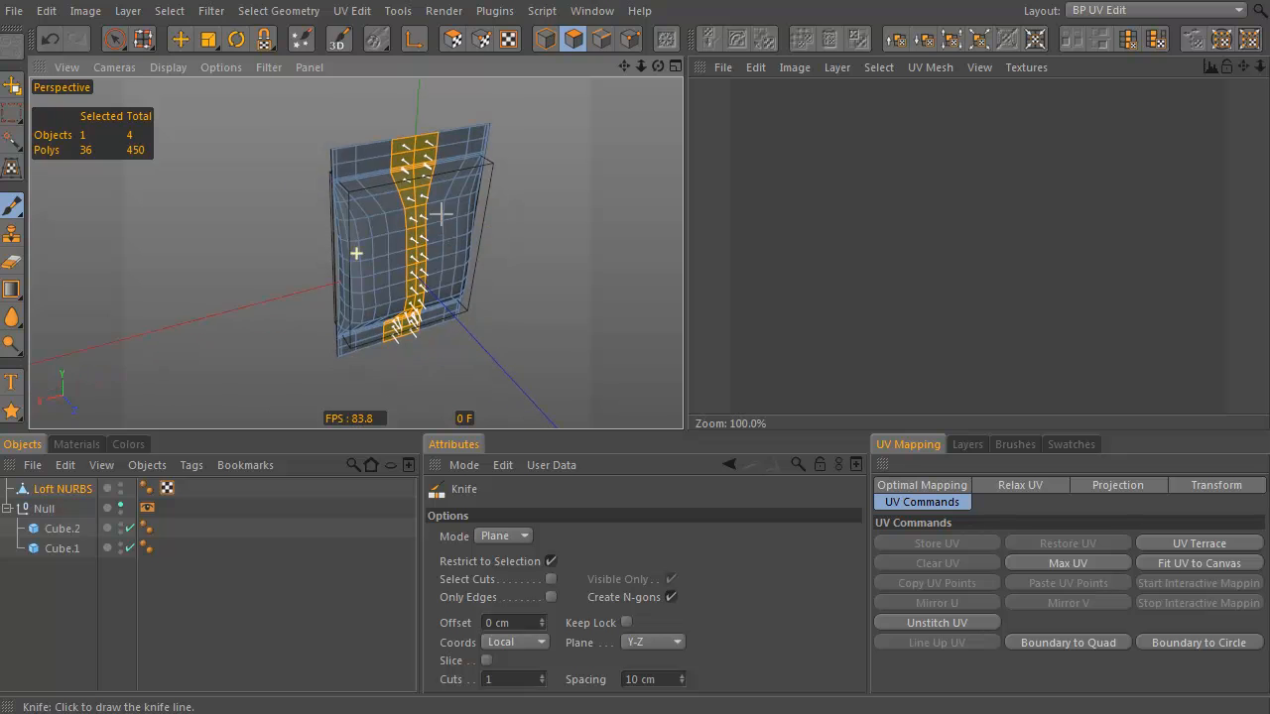
right_click_drag(454, 212, 470, 202, "alt")
left_click_drag(470, 261, 404, 227, "alt")
right_click_drag(451, 186, 469, 178, "alt")
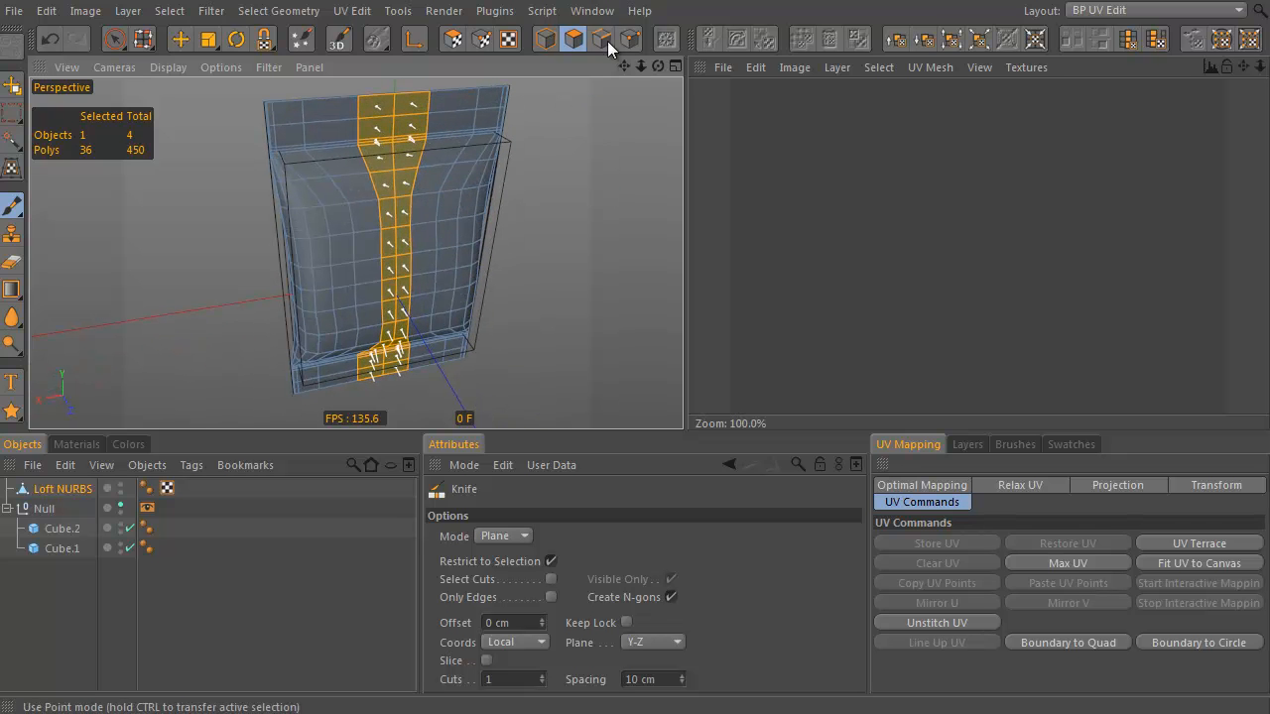
Select the new vertical centre edge line on the bag's back with Path Selection in edge mode
left_click(602, 39)
key("v")
mouse_move(497, 206)
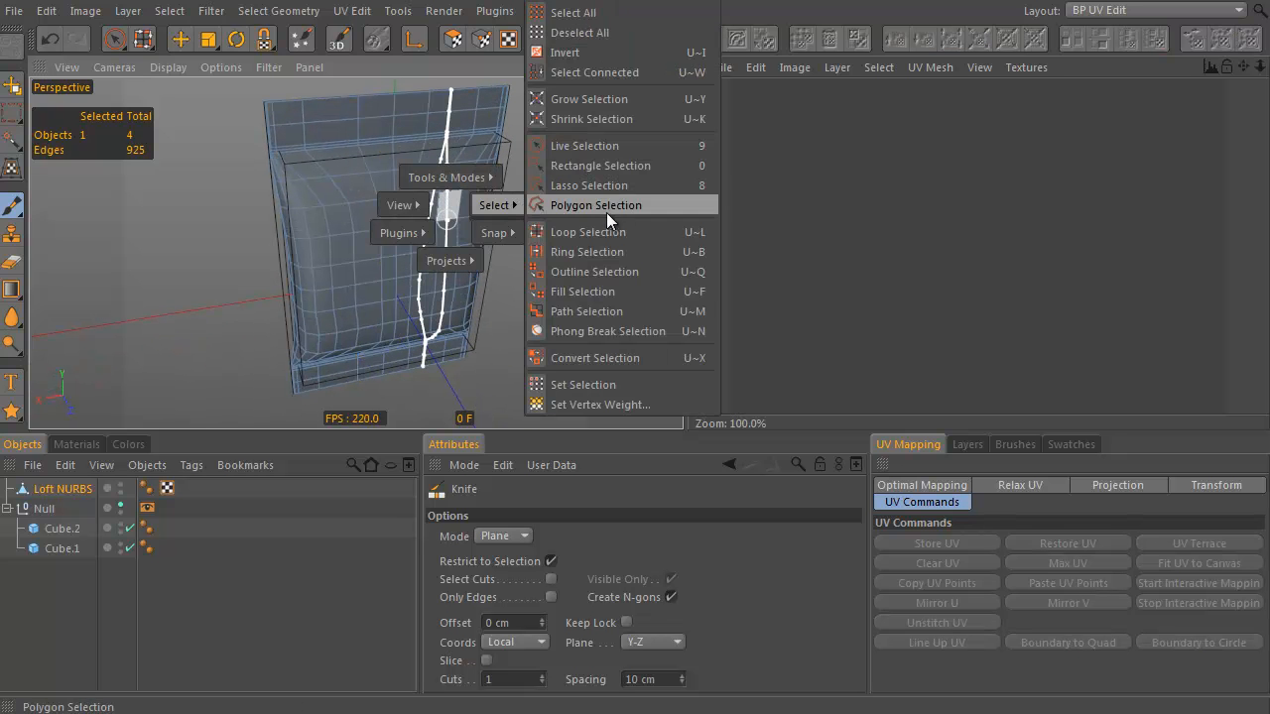
left_click(587, 312)
left_click(394, 182)
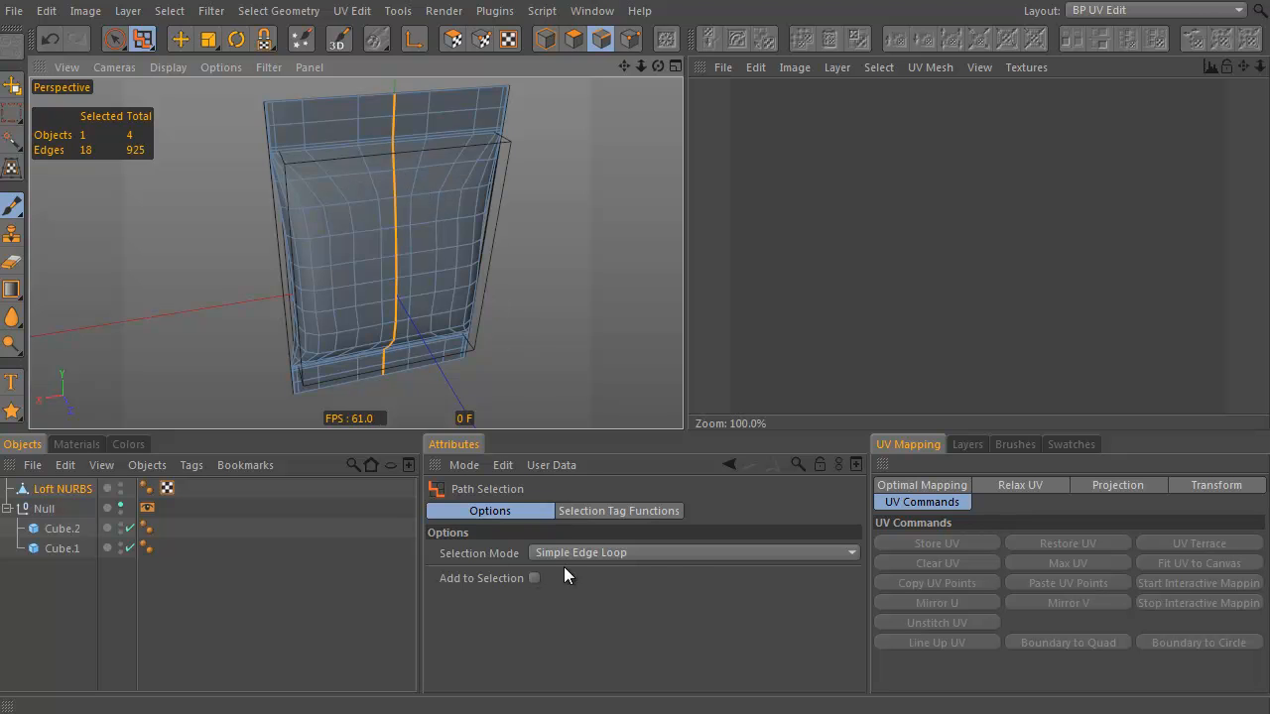
Show the mesh's UV polygons and apply a Frontal projection from a straight front view of the bag
left_click_drag(543, 349, 495, 185, "alt")
left_click(453, 38)
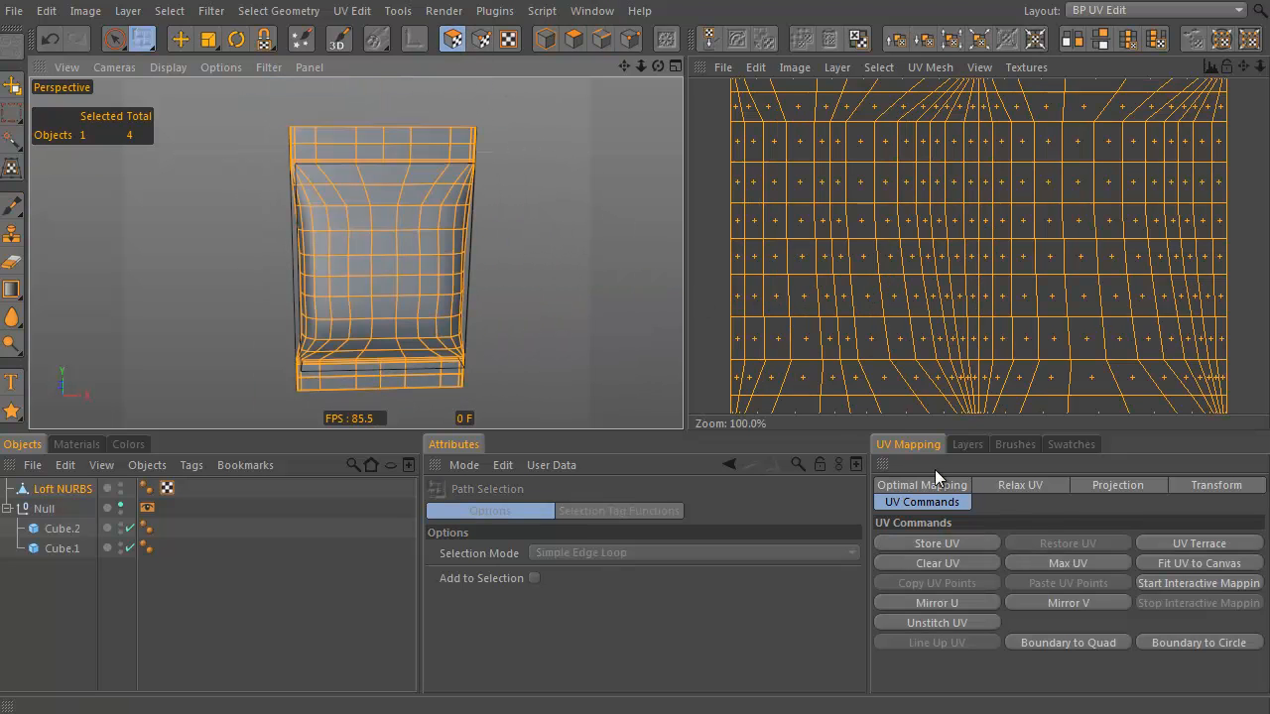
scroll(1060, 192, "down", 3)
left_click_drag(458, 289, 466, 243, "alt")
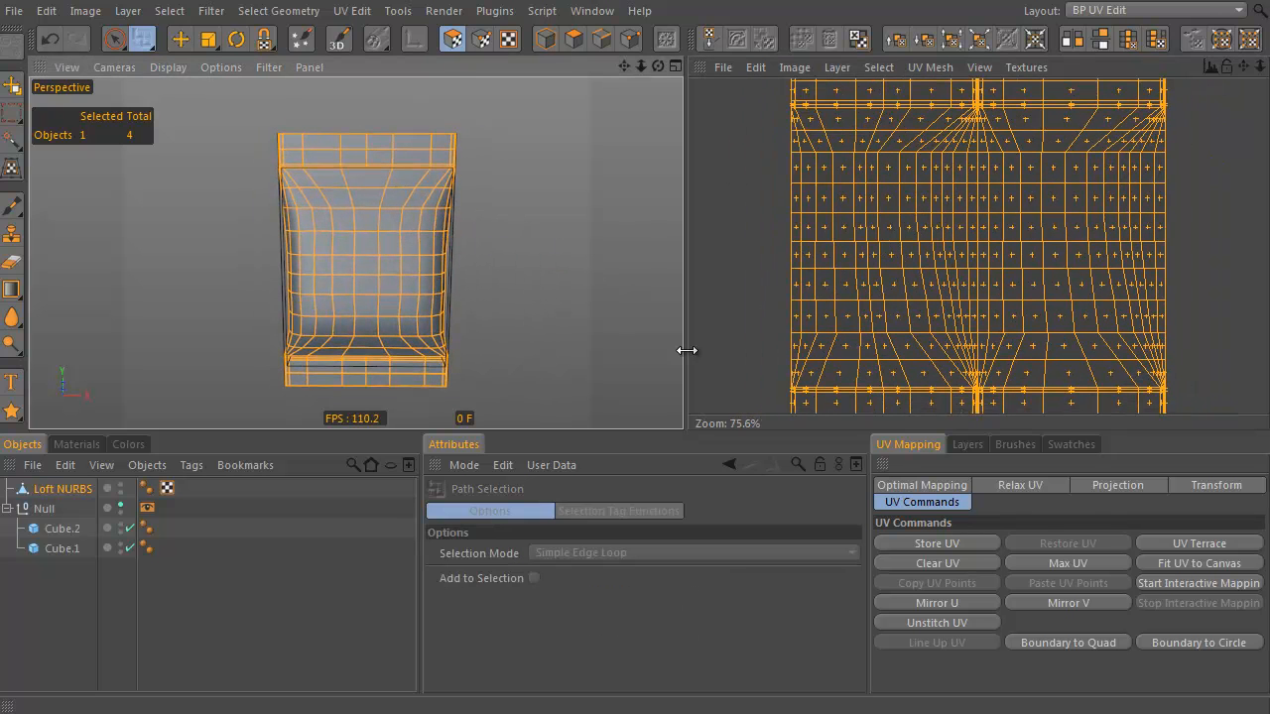
left_click_drag(872, 557, 734, 556)
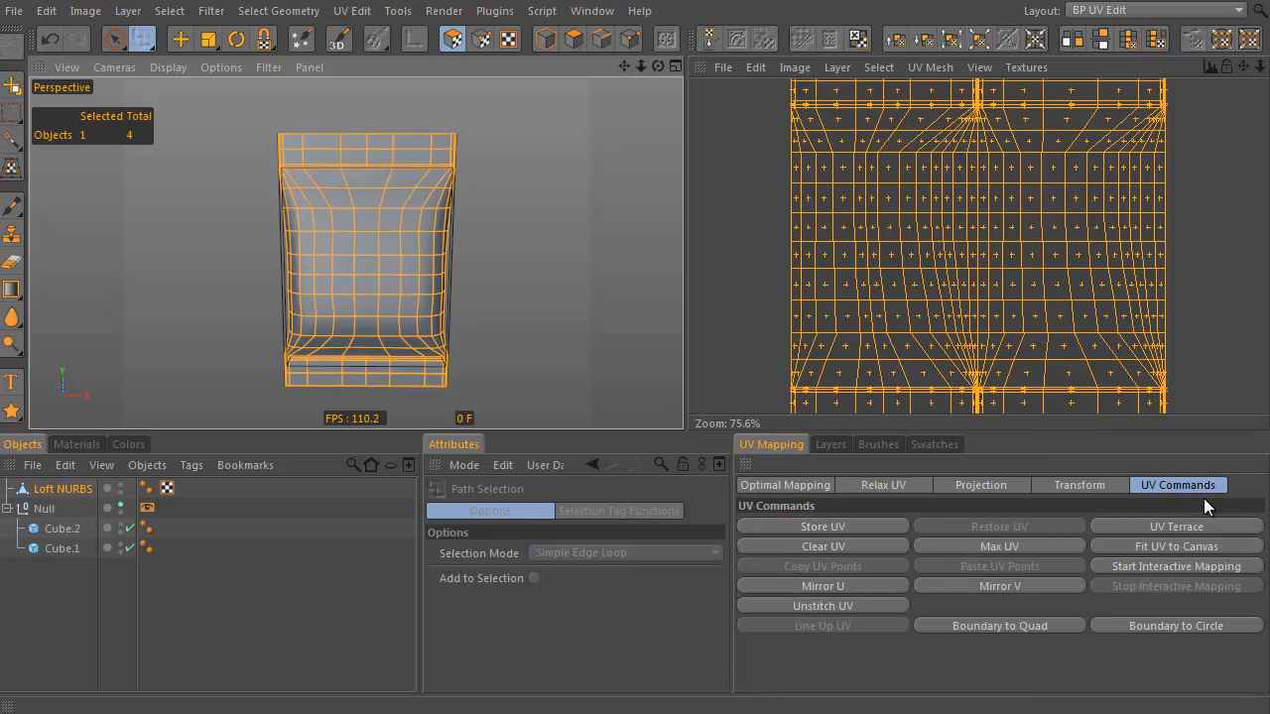
left_click(993, 486)
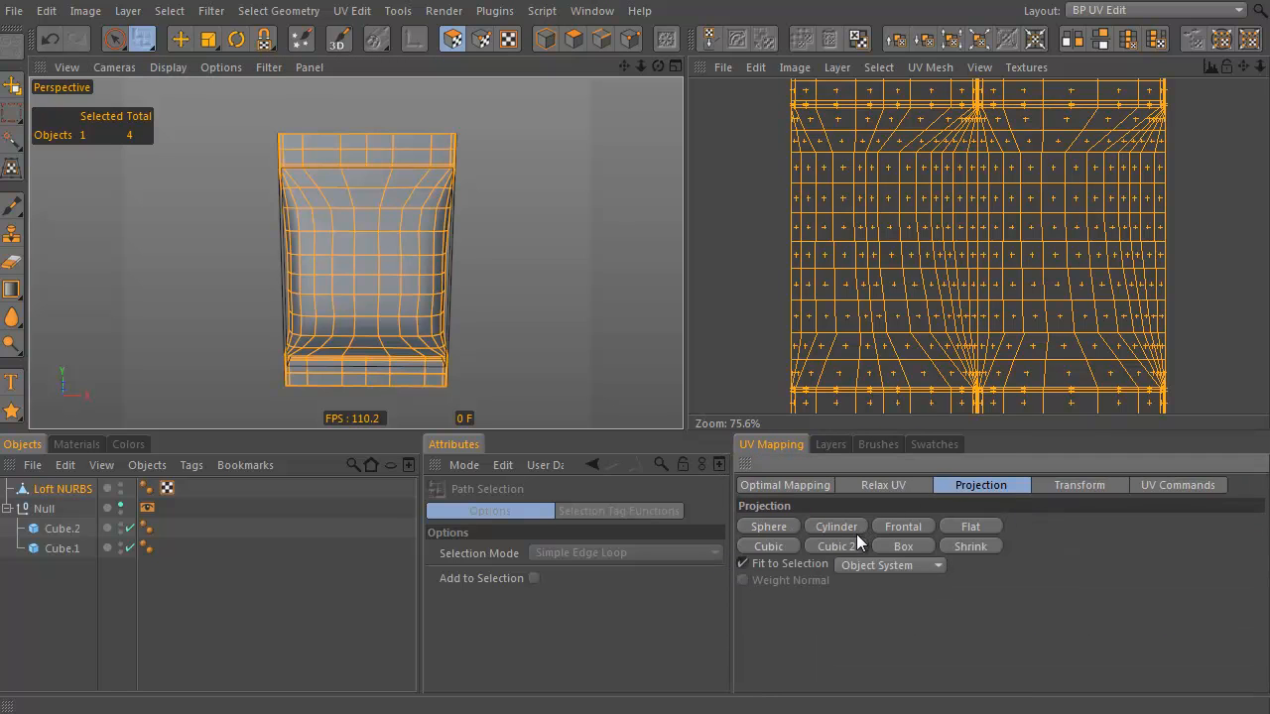
left_click(905, 526)
scroll(1022, 280, "down", 1)
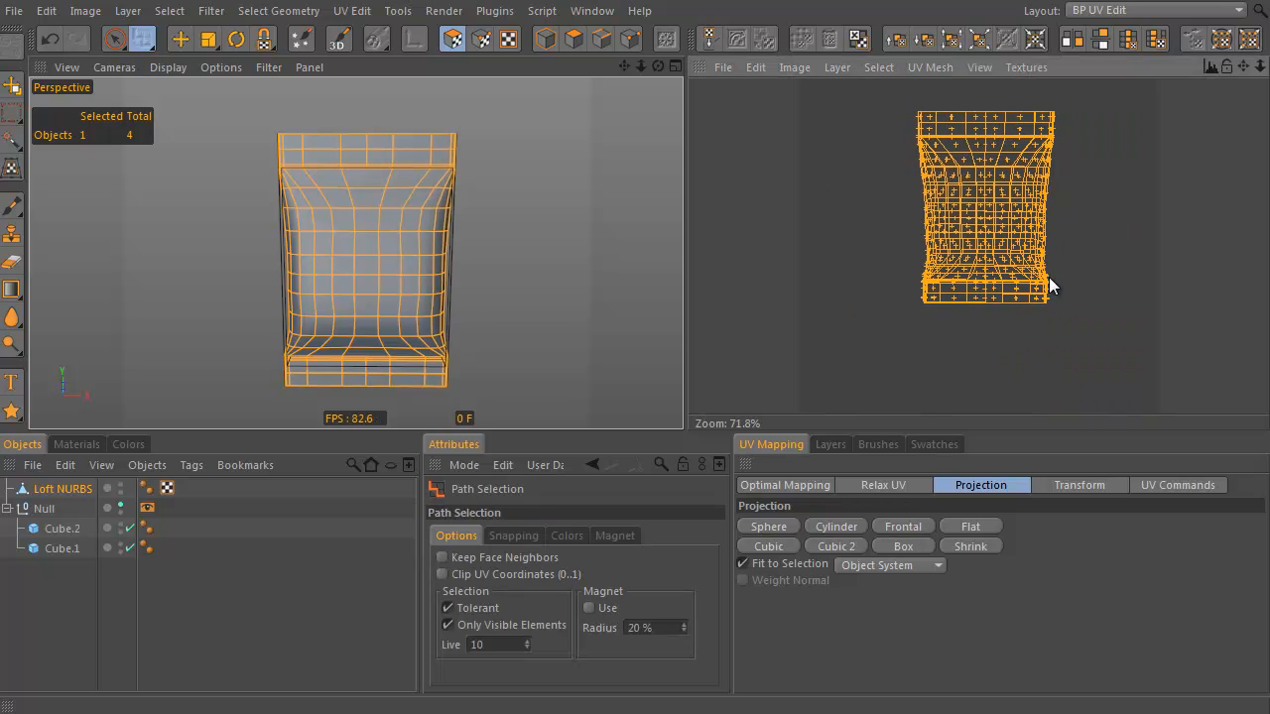
Relax the UVs with ABF and Cut Selected Edges, then realign them with Equalize Island Size and 2% spacing
left_click(884, 486)
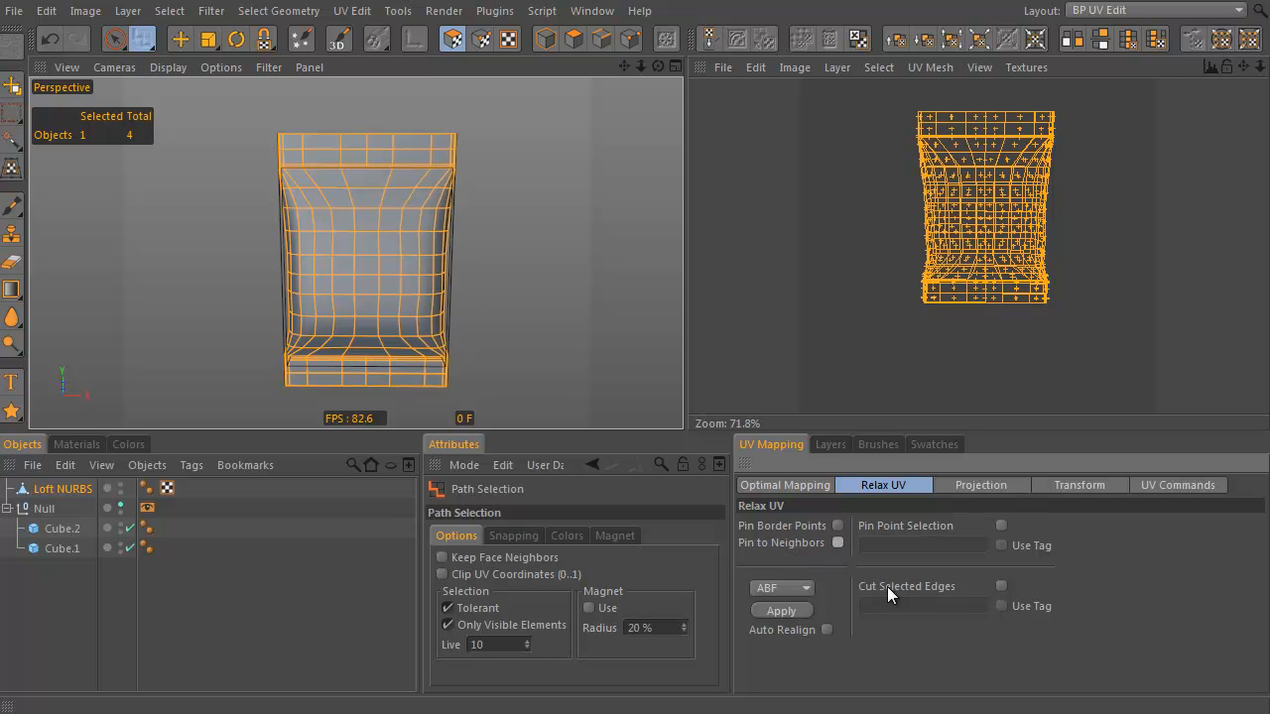
left_click(1002, 587)
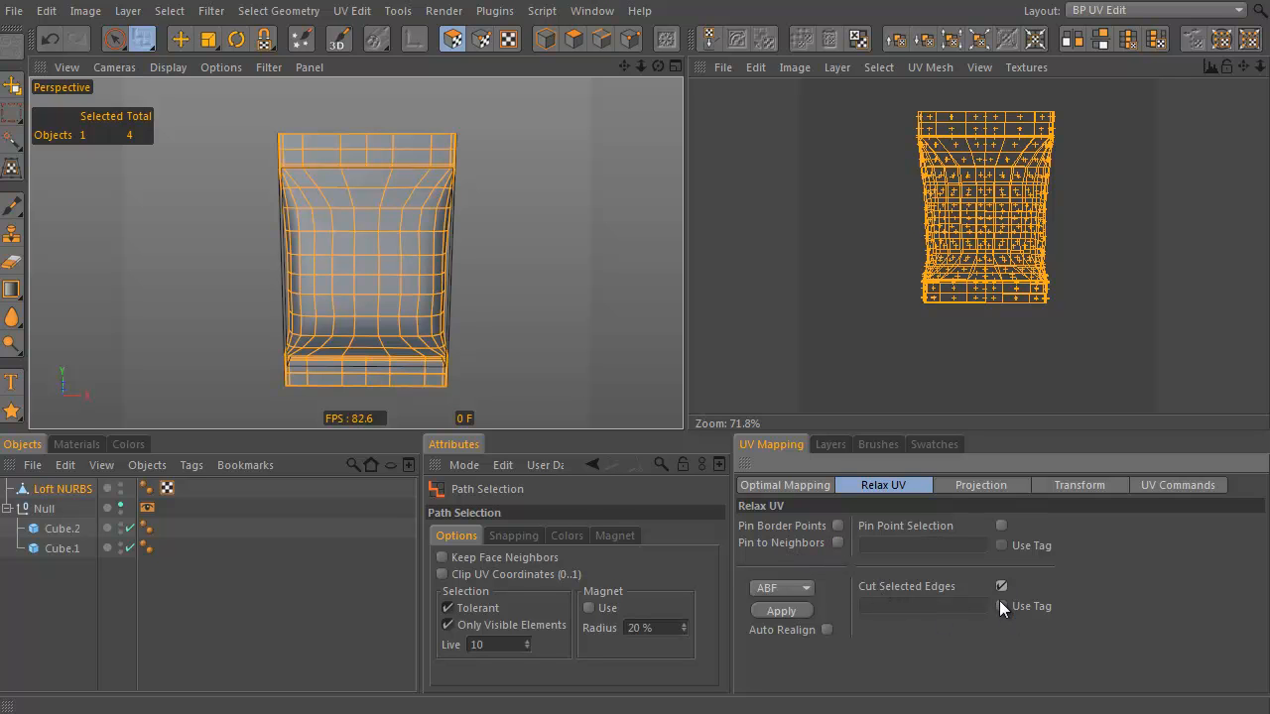
left_click(782, 611)
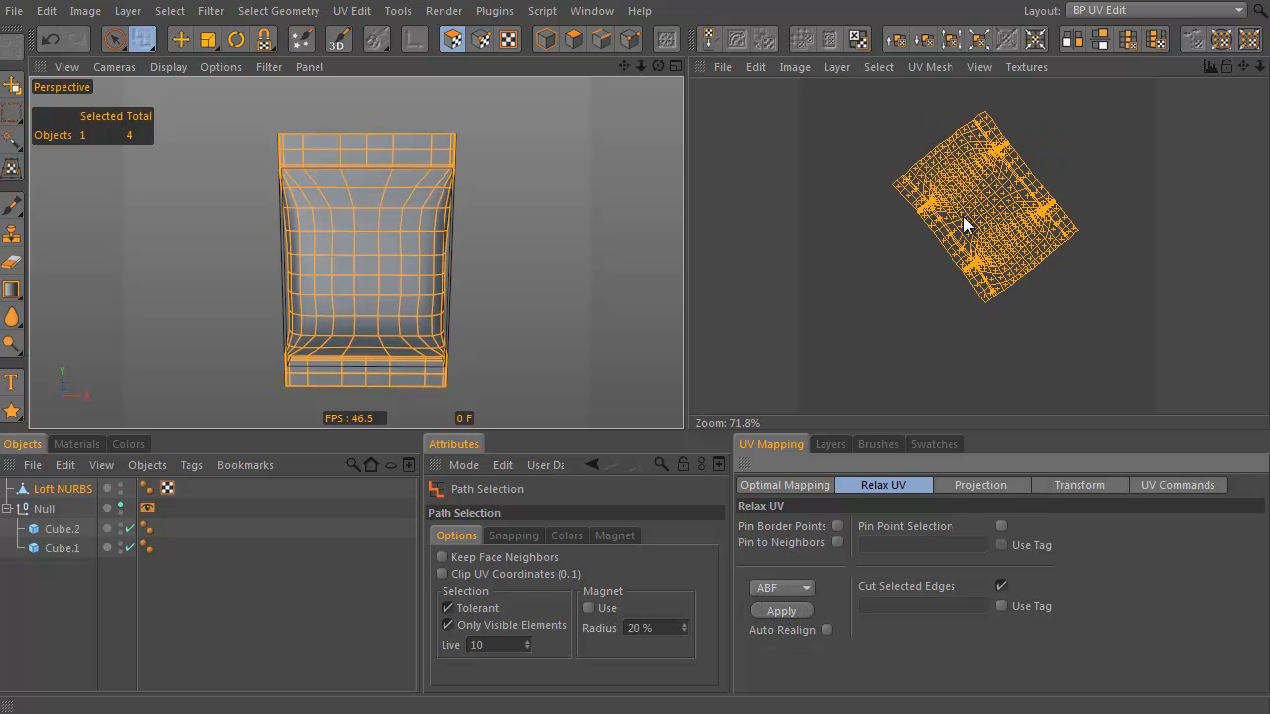
left_click(785, 486)
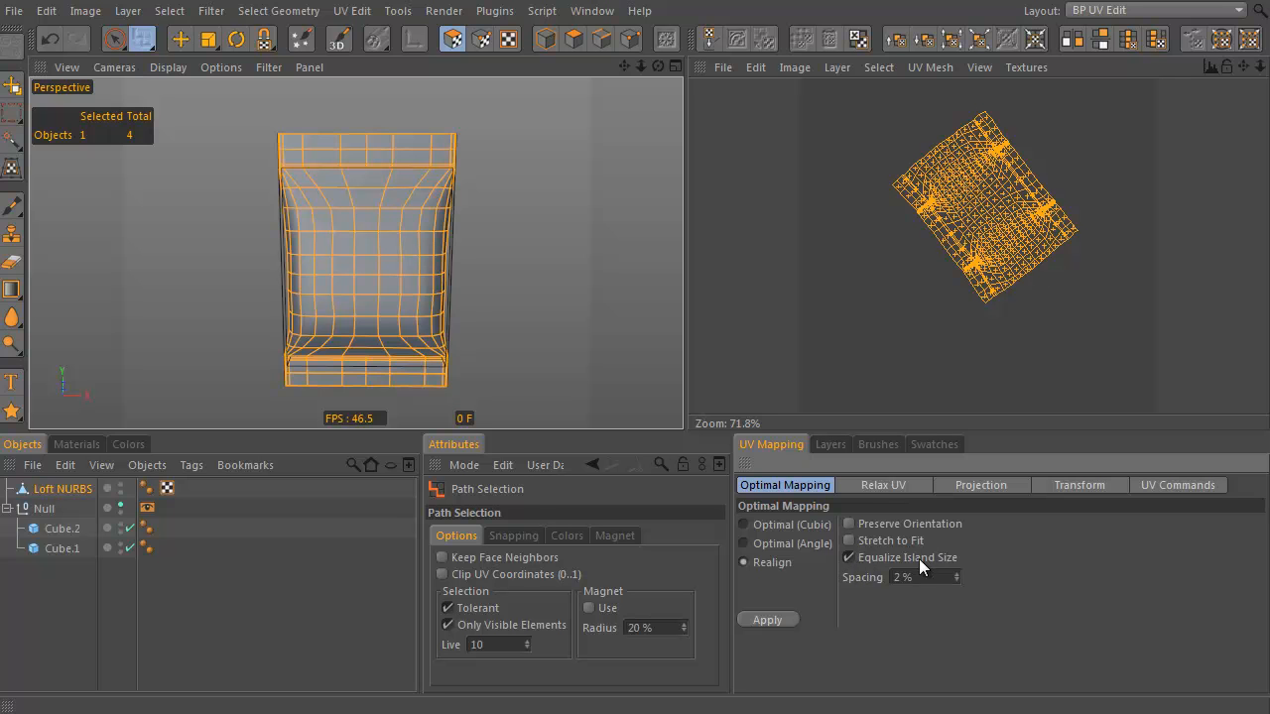
left_click(783, 621)
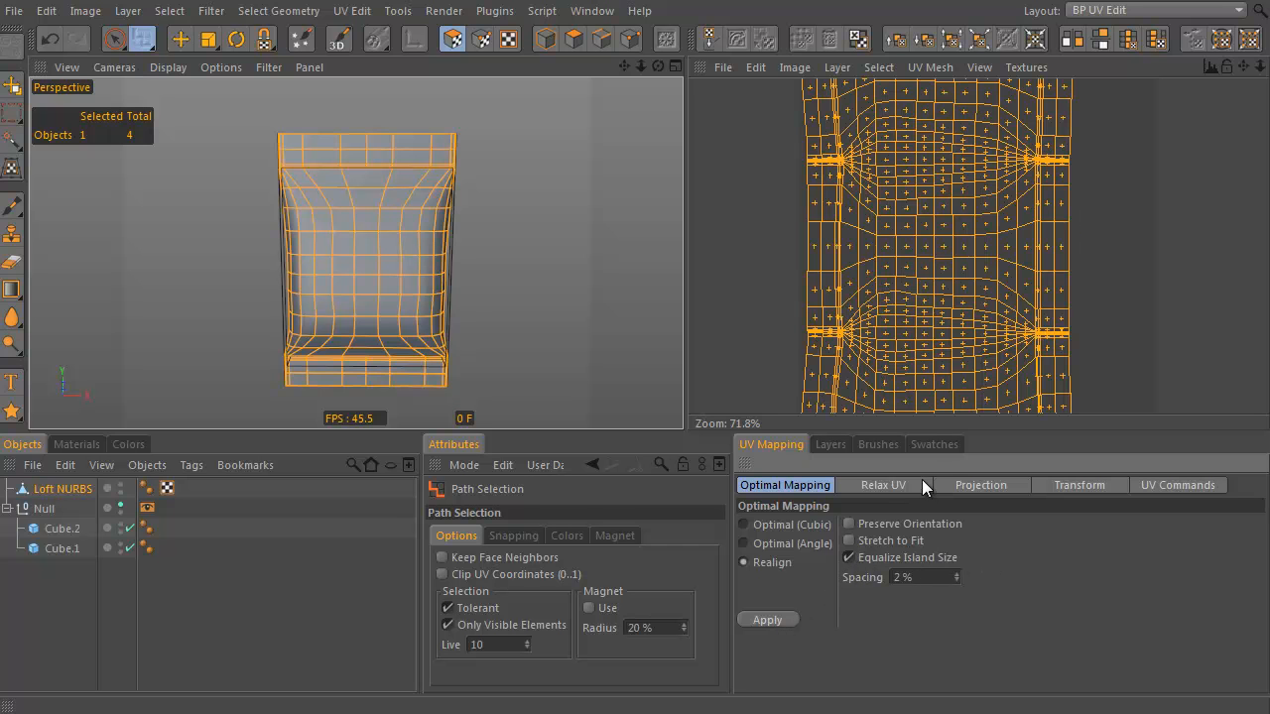
Rotate the unwrapped UV island by 90°
left_click(1096, 489)
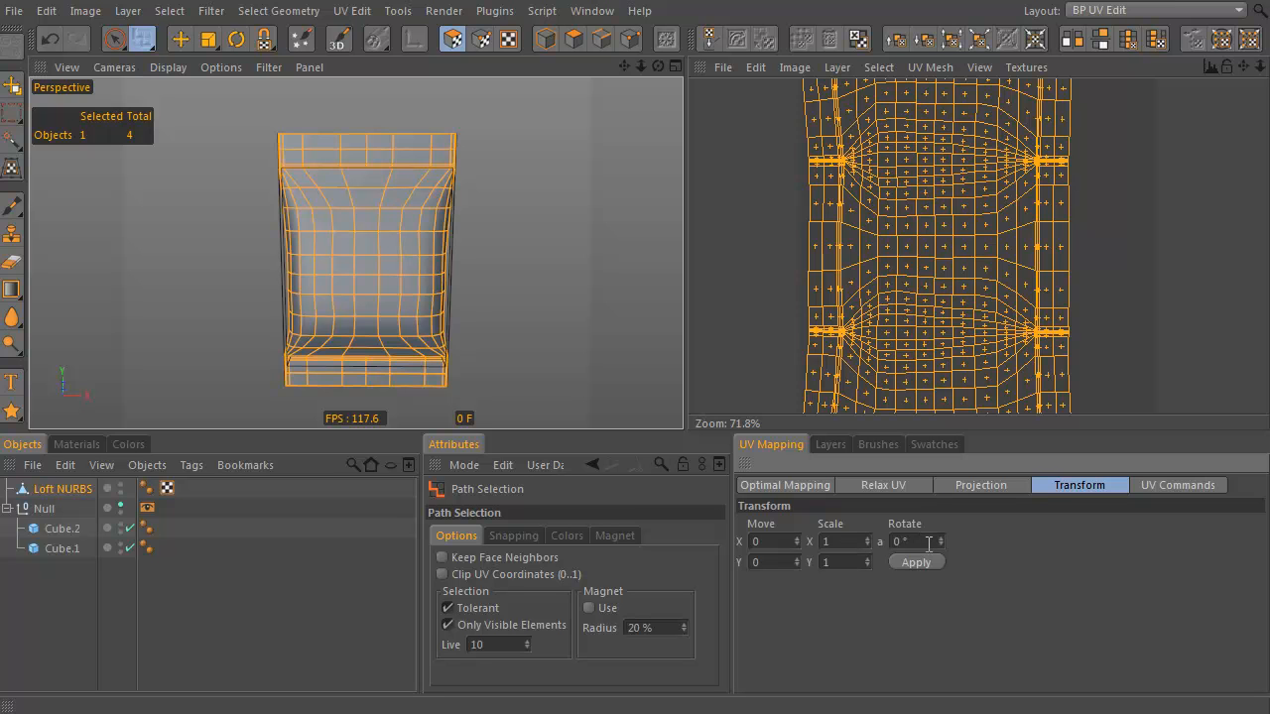
left_click_drag(930, 546, 859, 558)
type("90")
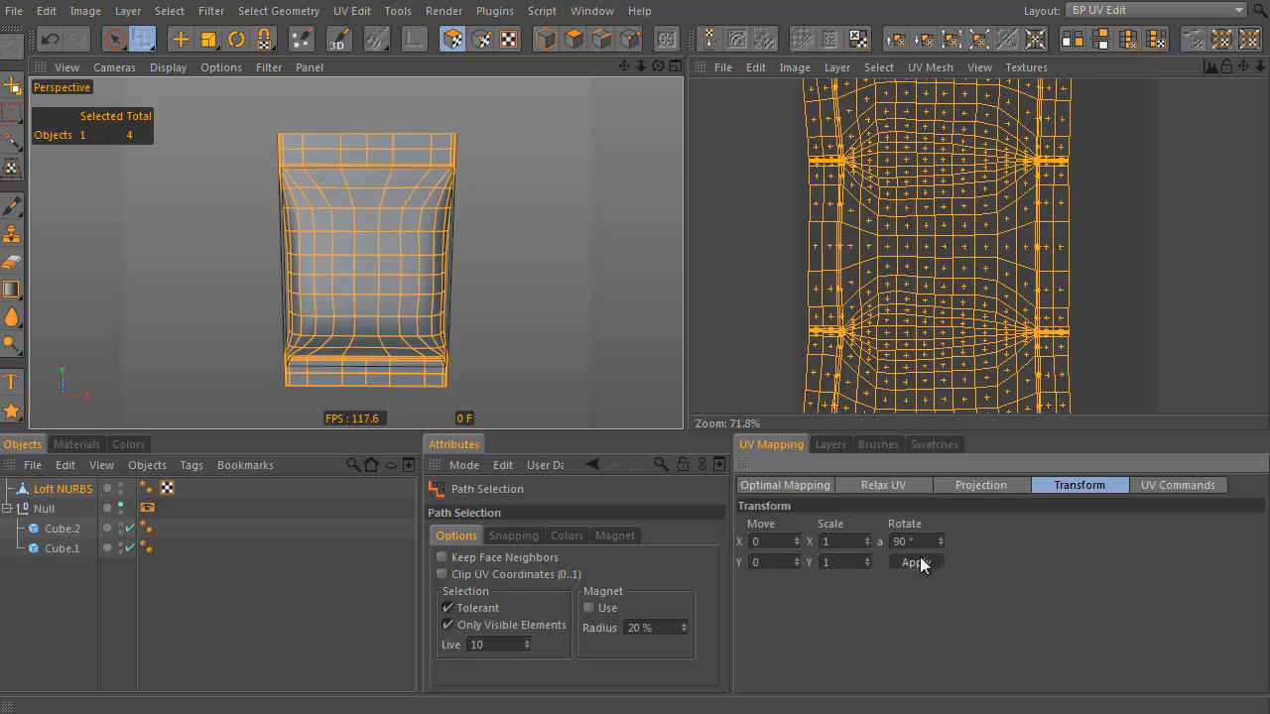
left_click(919, 561)
Check the UV orientation by live-selecting polygons along the bag's top front edge, then reselect all UV polygons
left_click(114, 38)
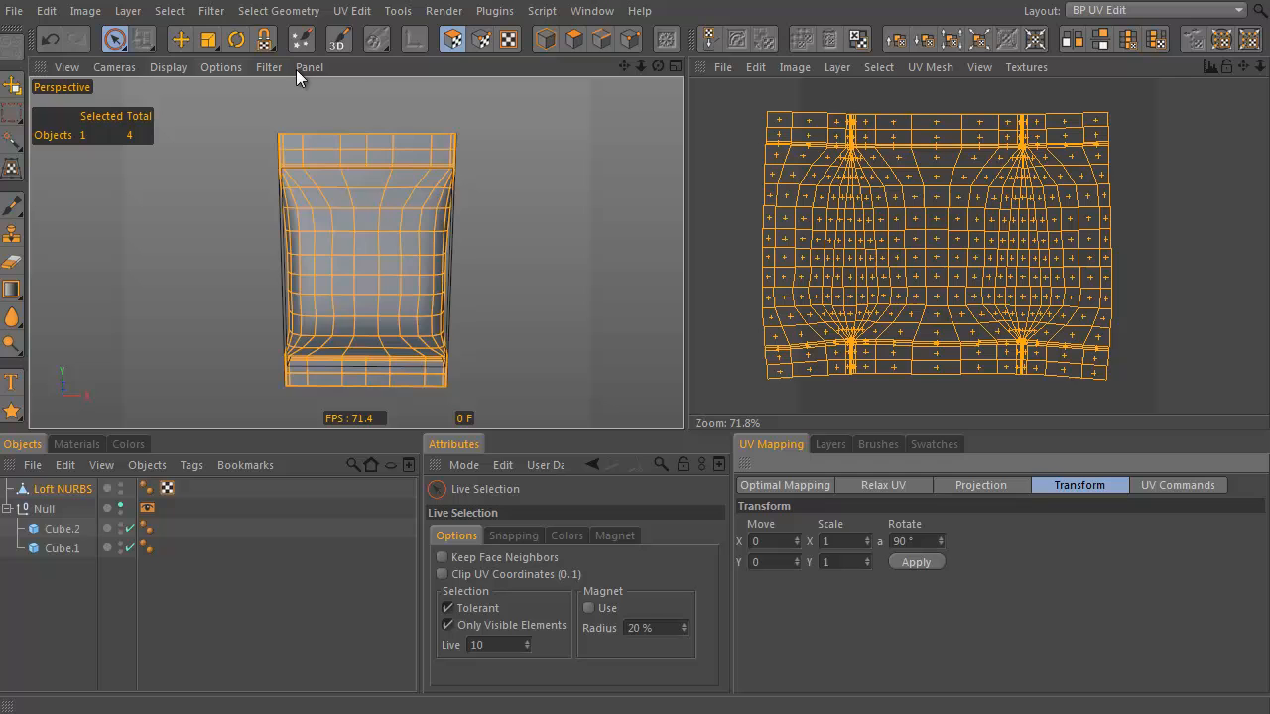
left_click(407, 139)
left_click_drag(406, 139, 368, 136)
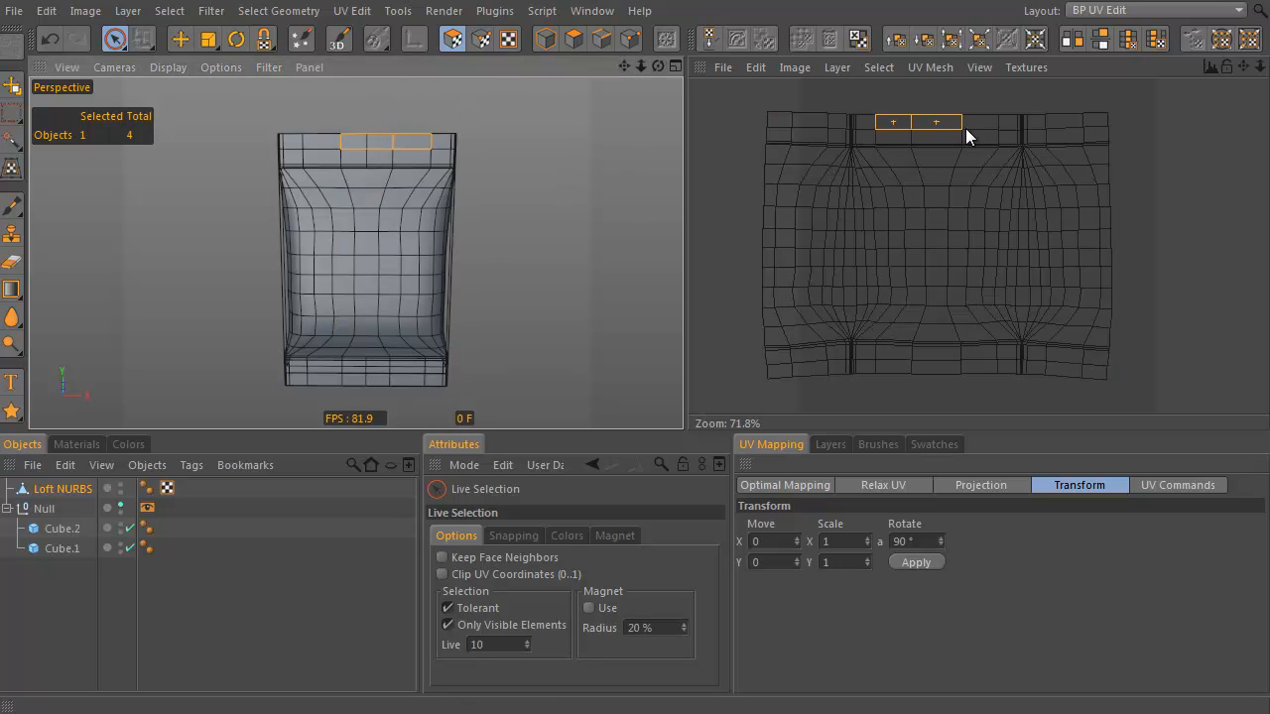
key("ctrl+a")
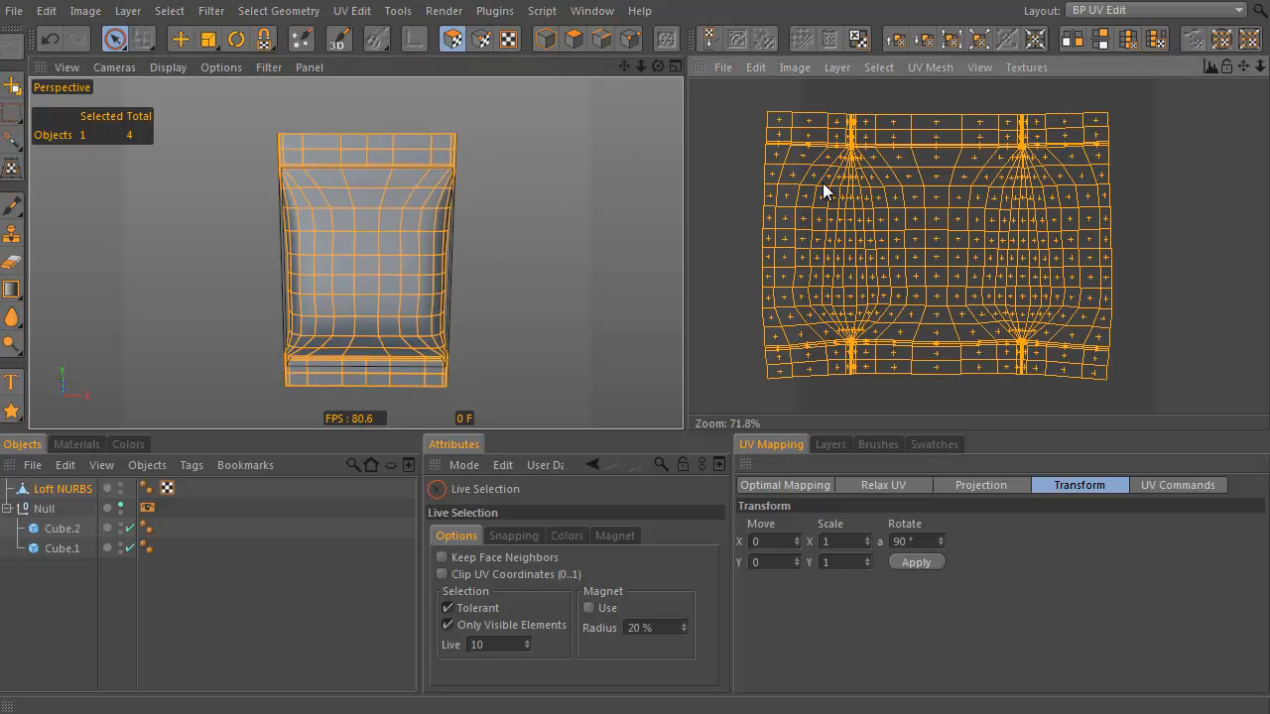
Realign the UV island again with Preserve Orientation enabled
left_click(789, 486)
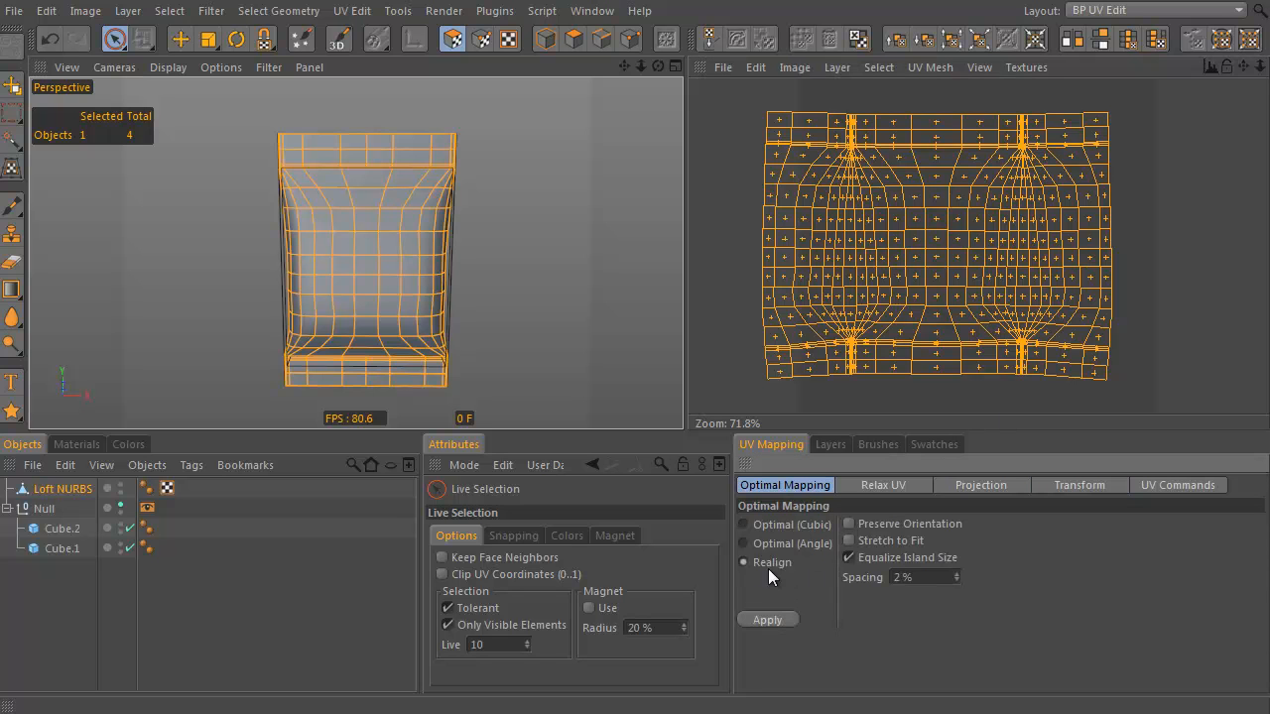
left_click(851, 524)
left_click(767, 619)
scroll(893, 288, "down", 1)
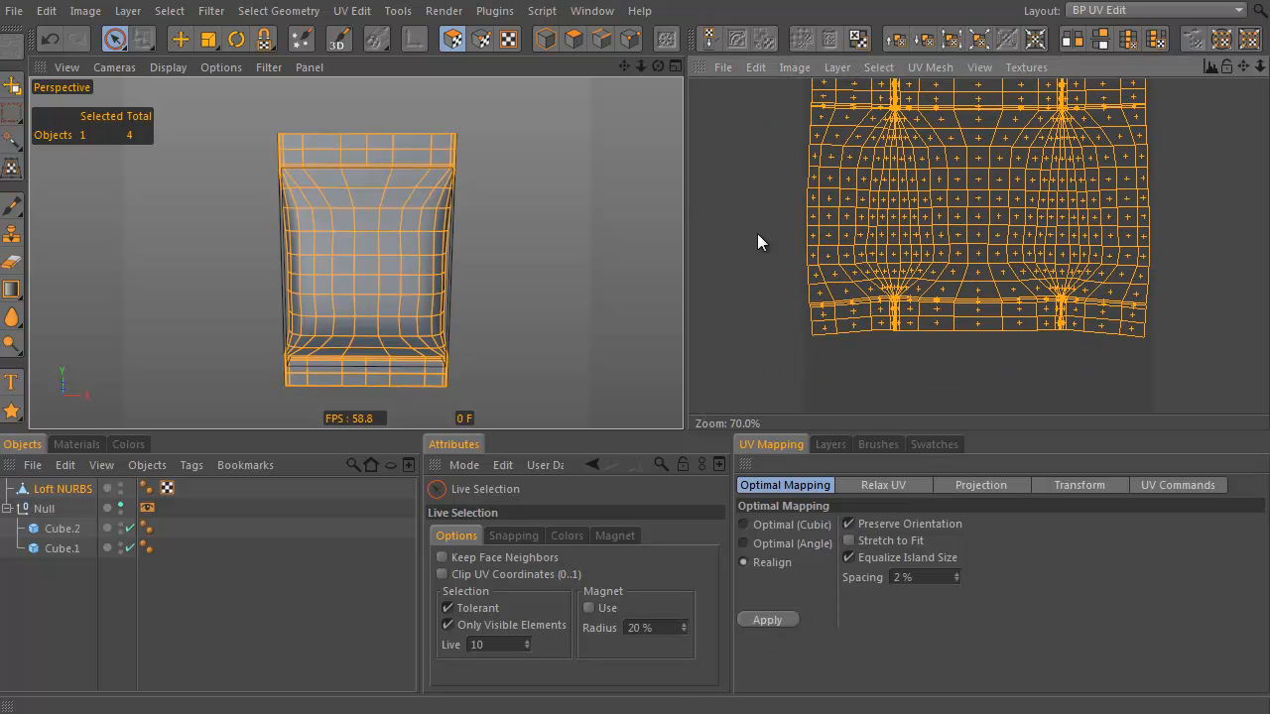
Loop-select the row of points along the upper line of the crease below the bag's top seal
left_click(629, 41)
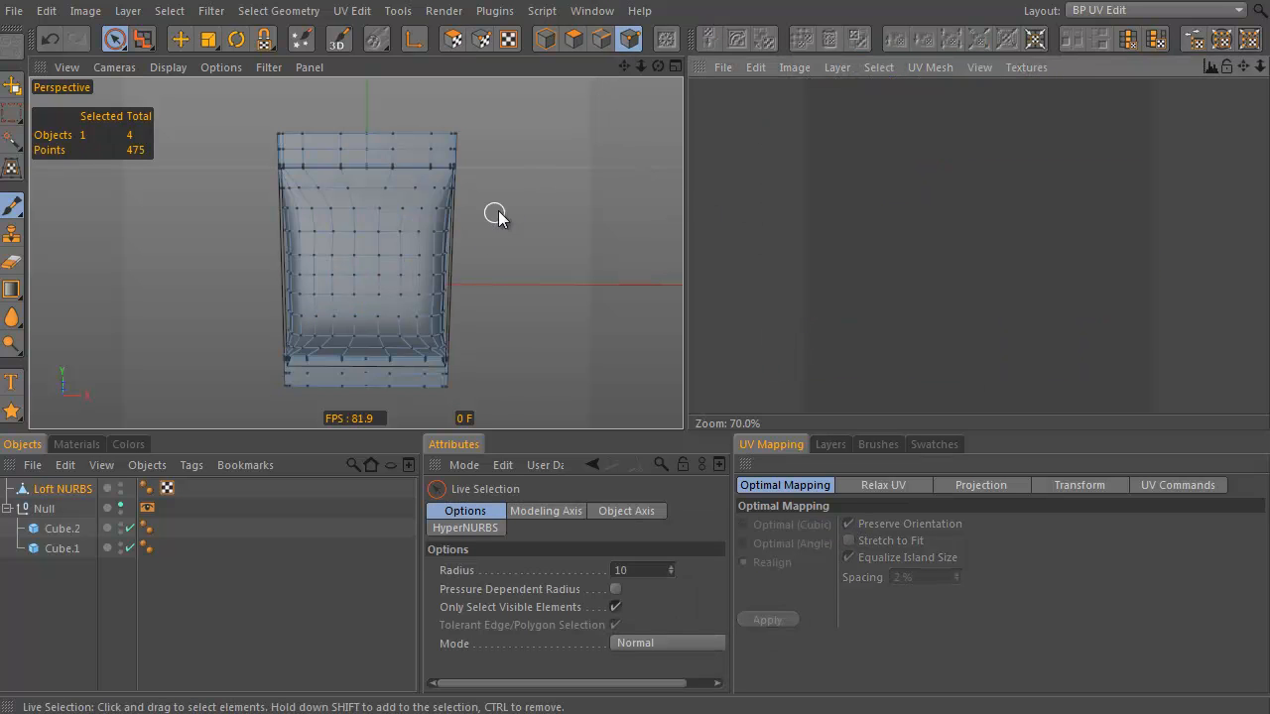
left_click_drag(528, 210, 456, 221, "alt")
right_click_drag(456, 221, 562, 157, "alt")
left_click_drag(564, 161, 477, 200, "alt")
middle_click_drag(436, 186, 489, 205, "alt")
right_click_drag(489, 205, 566, 199, "alt")
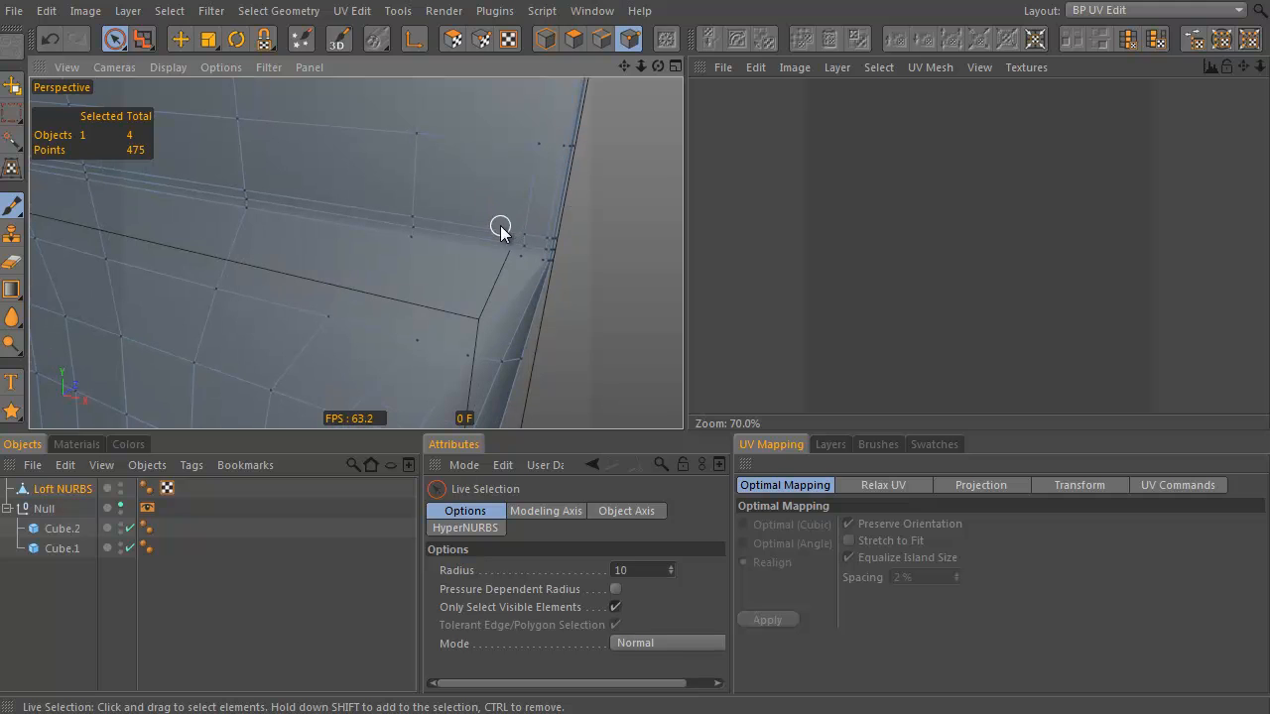
key("v")
mouse_move(539, 221)
left_click(622, 248)
left_click(476, 222)
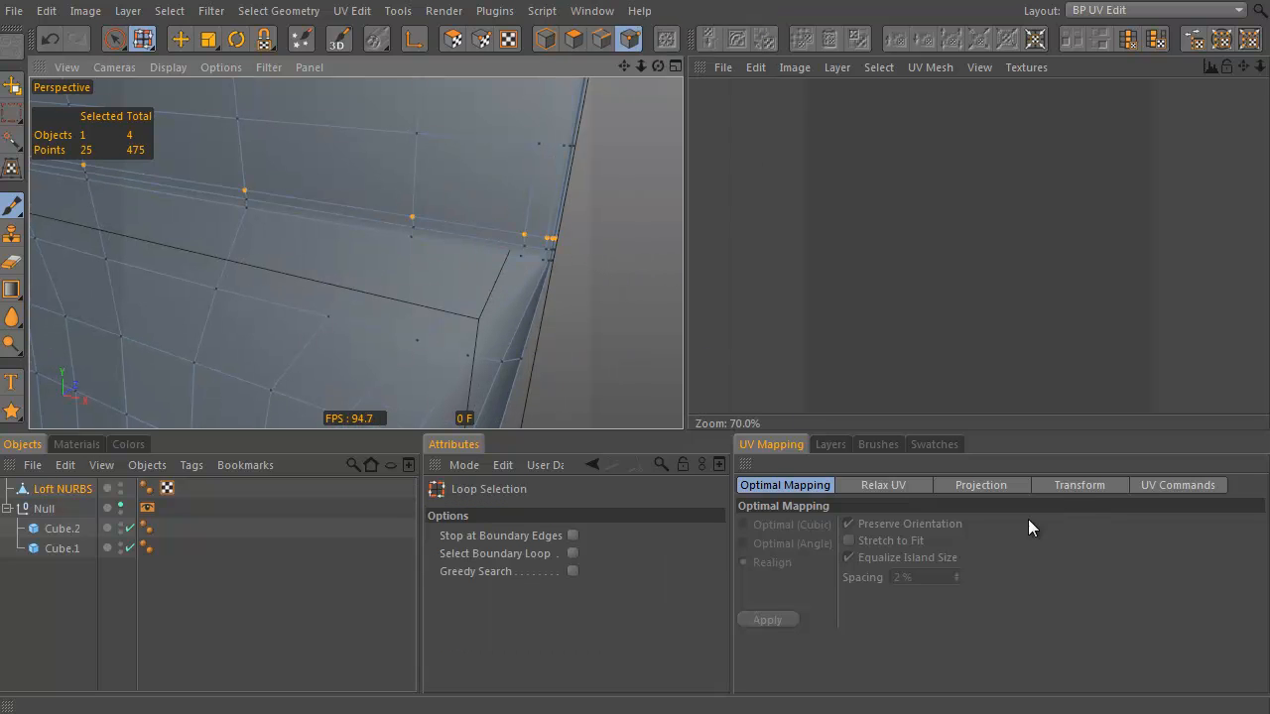
Flatten the selected crease point row in the UVs with rotation 0° and Y scale 0, then check the UV mesh
left_click(1087, 486)
type("0")
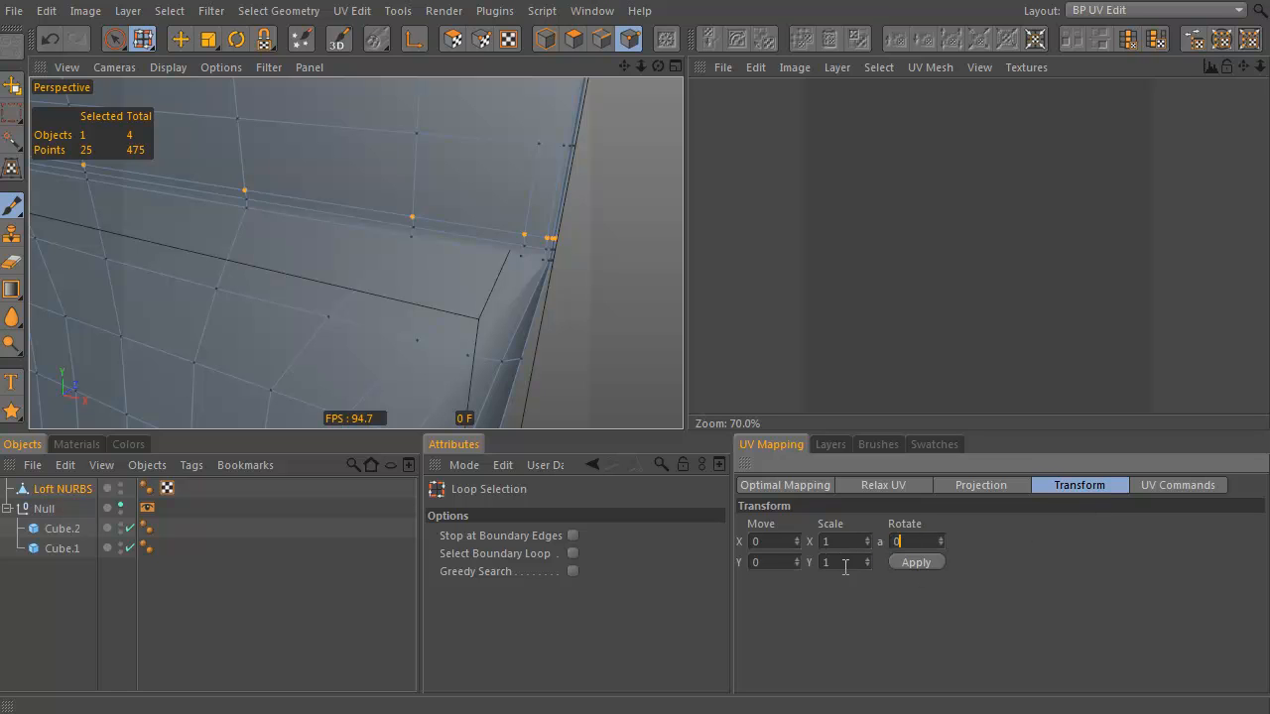
left_click(923, 563)
left_click(453, 39)
scroll(966, 263, "up", 5)
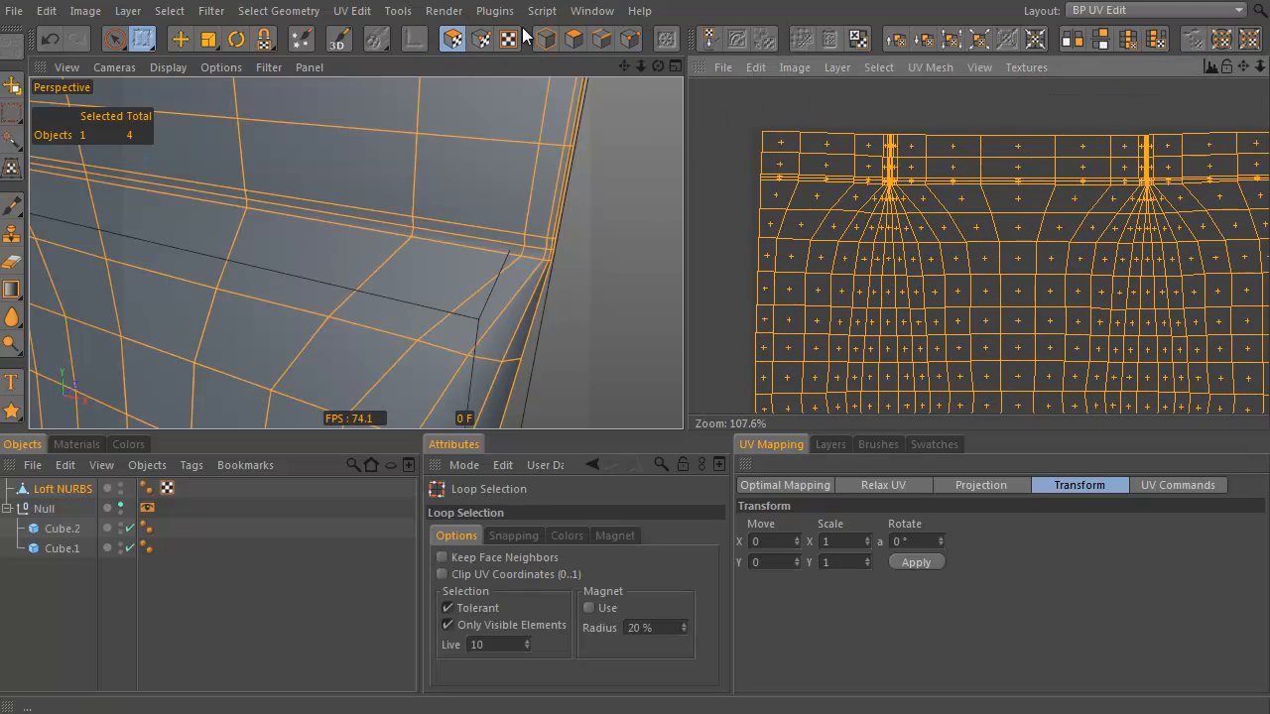
left_click(629, 38)
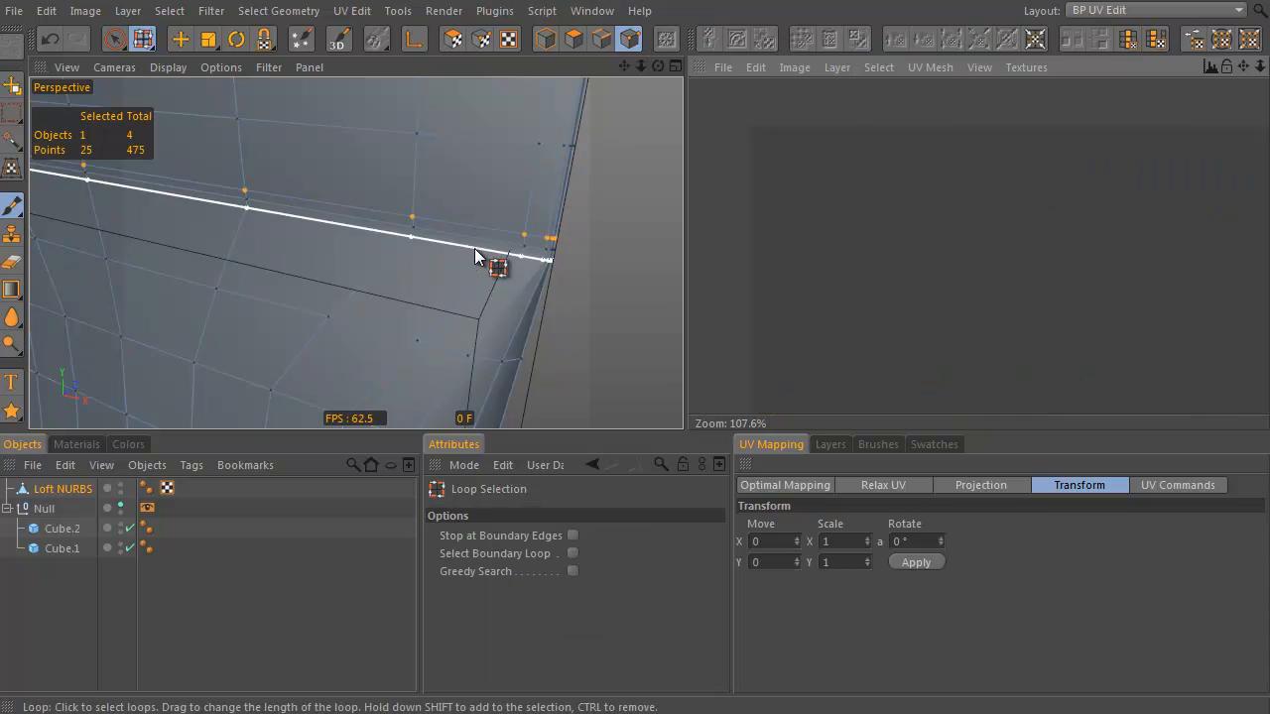
left_click(864, 558)
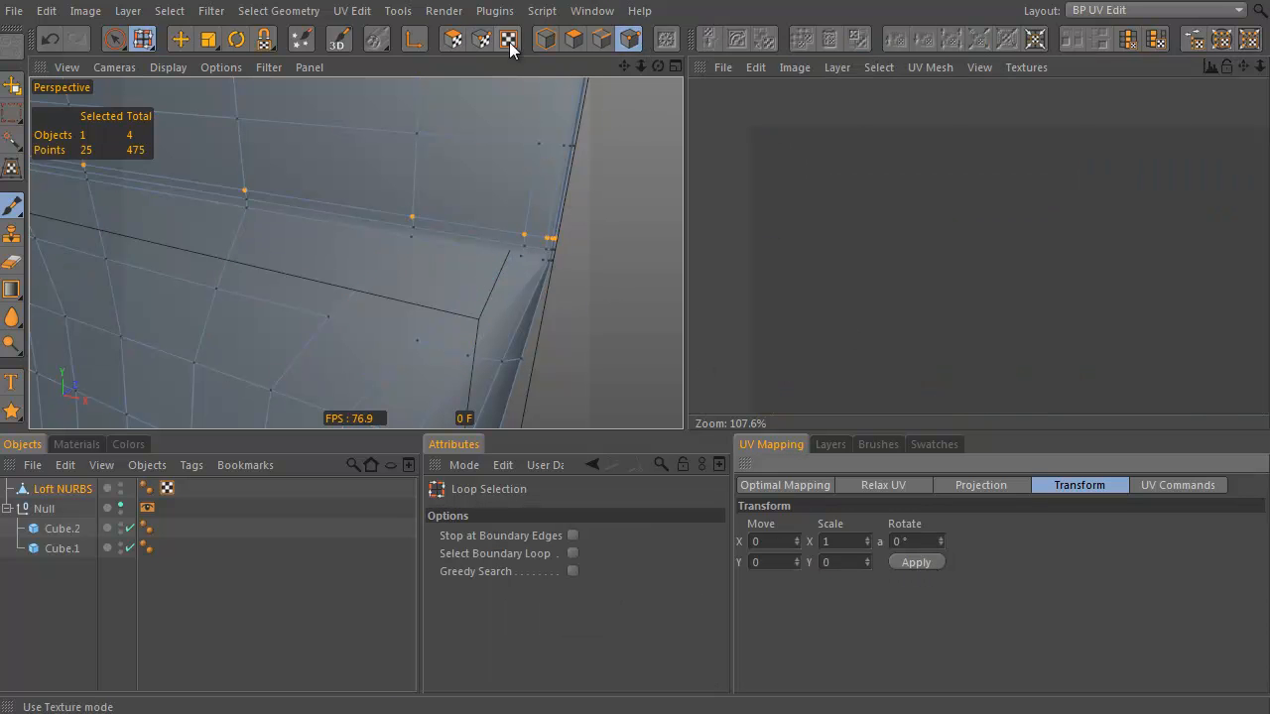
left_click(451, 39)
middle_click_drag(1019, 203, 875, 231, "alt")
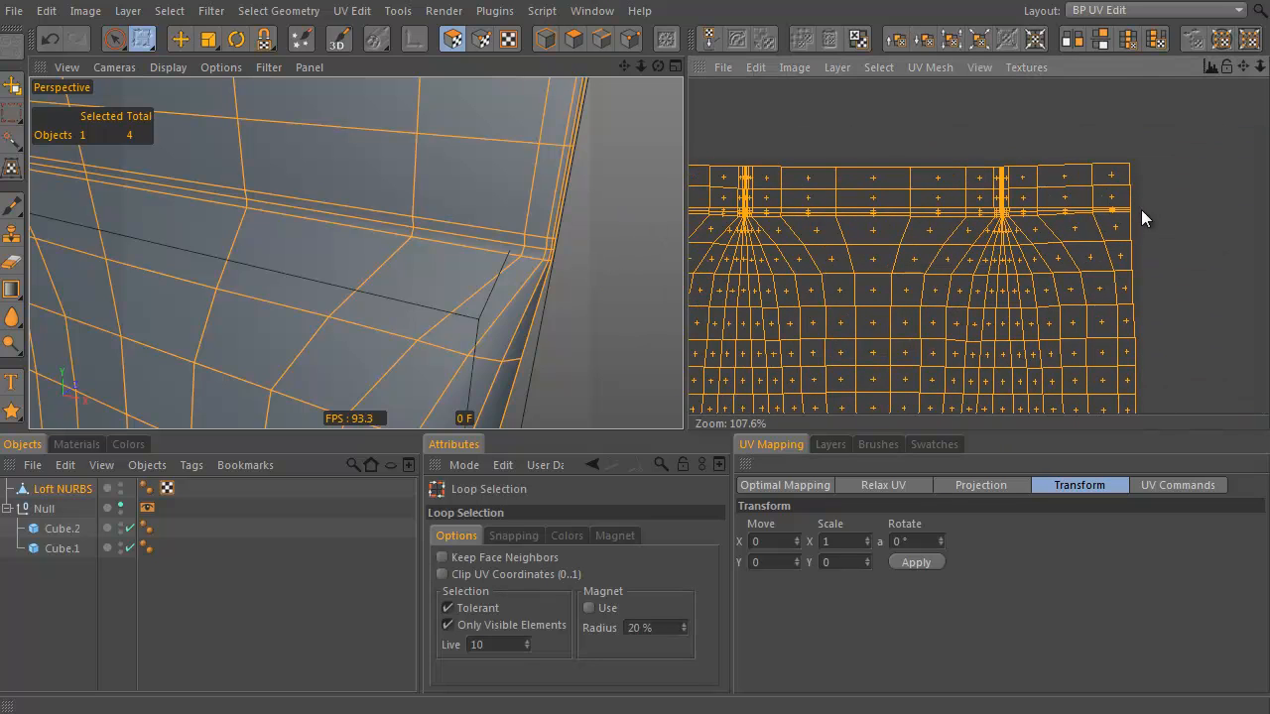
right_click_drag(528, 241, 485, 283, "alt")
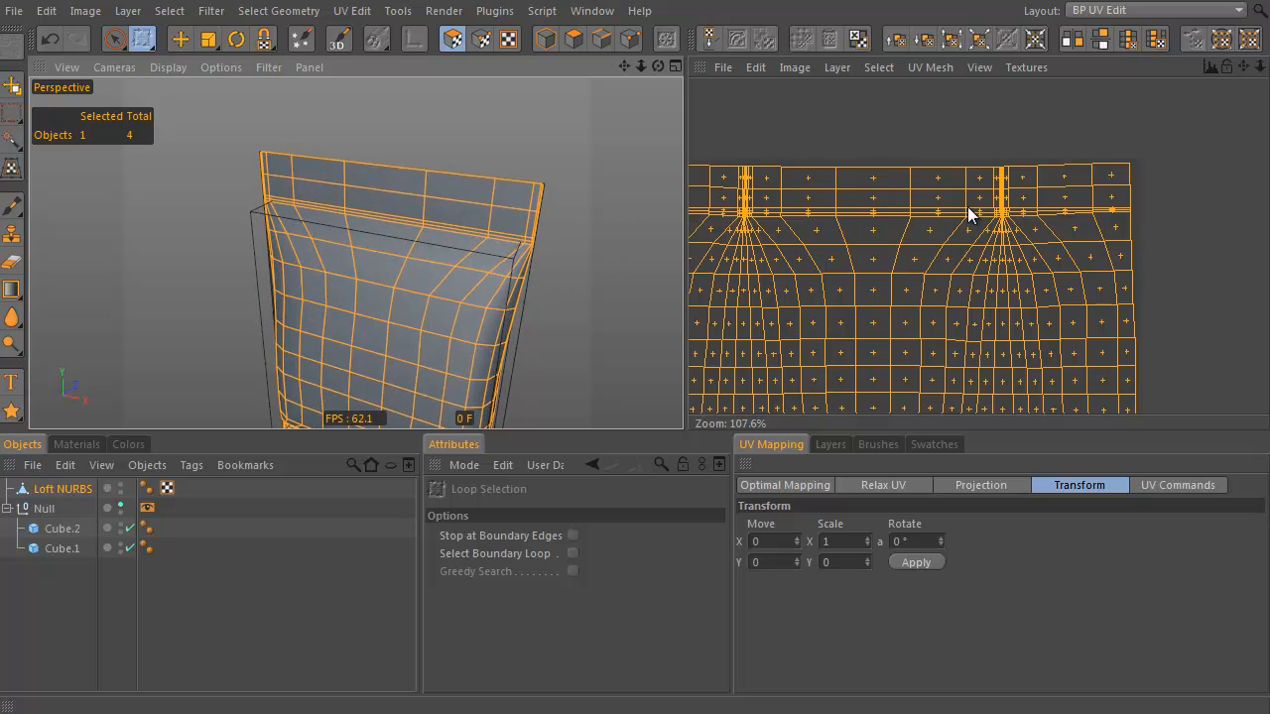
middle_click_drag(898, 230, 963, 241, "alt")
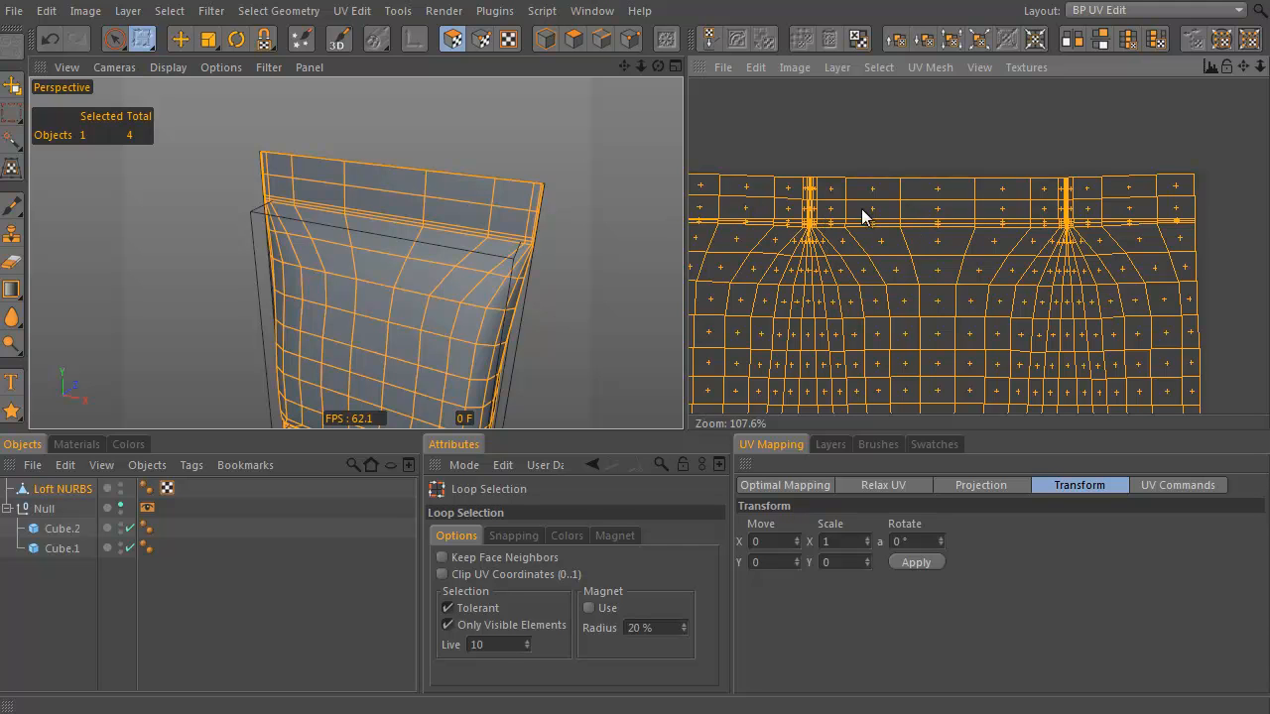
Flatten the UV rows of the top seal's middle and upper-edge point loops with Y scale 0
left_click_drag(539, 312, 519, 204, "alt")
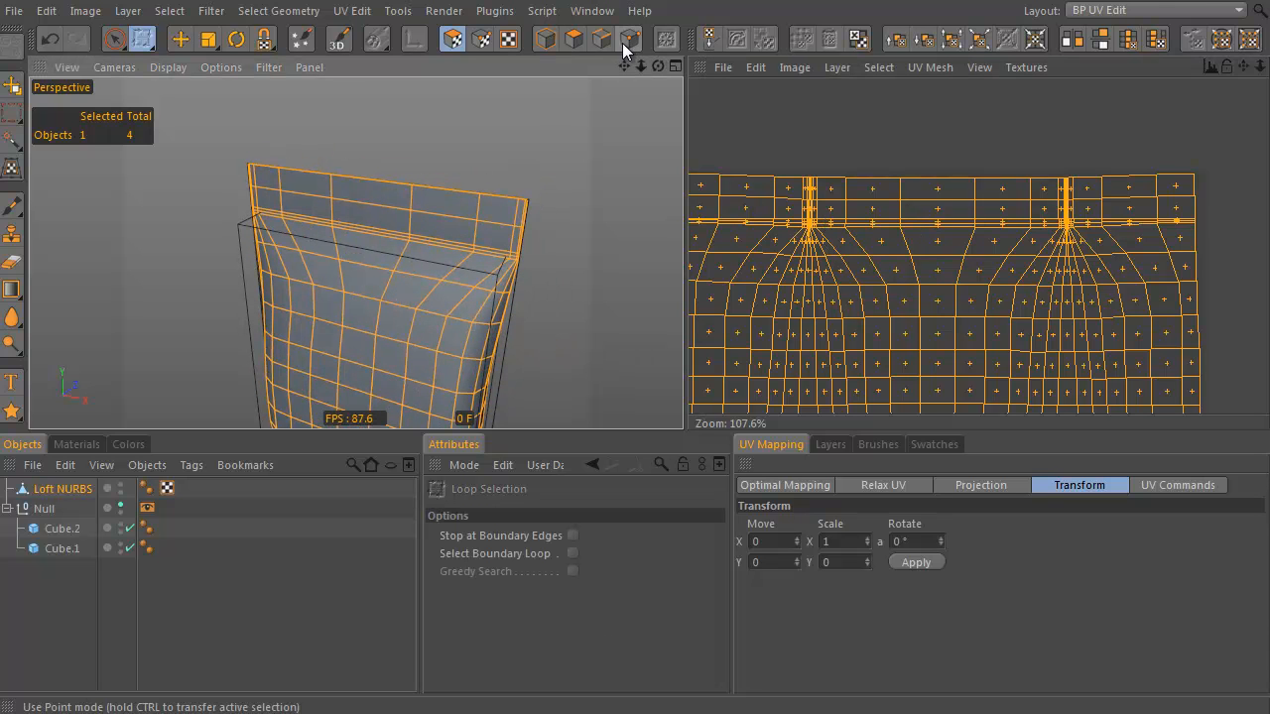
left_click(623, 41)
scroll(570, 198, "up", 5)
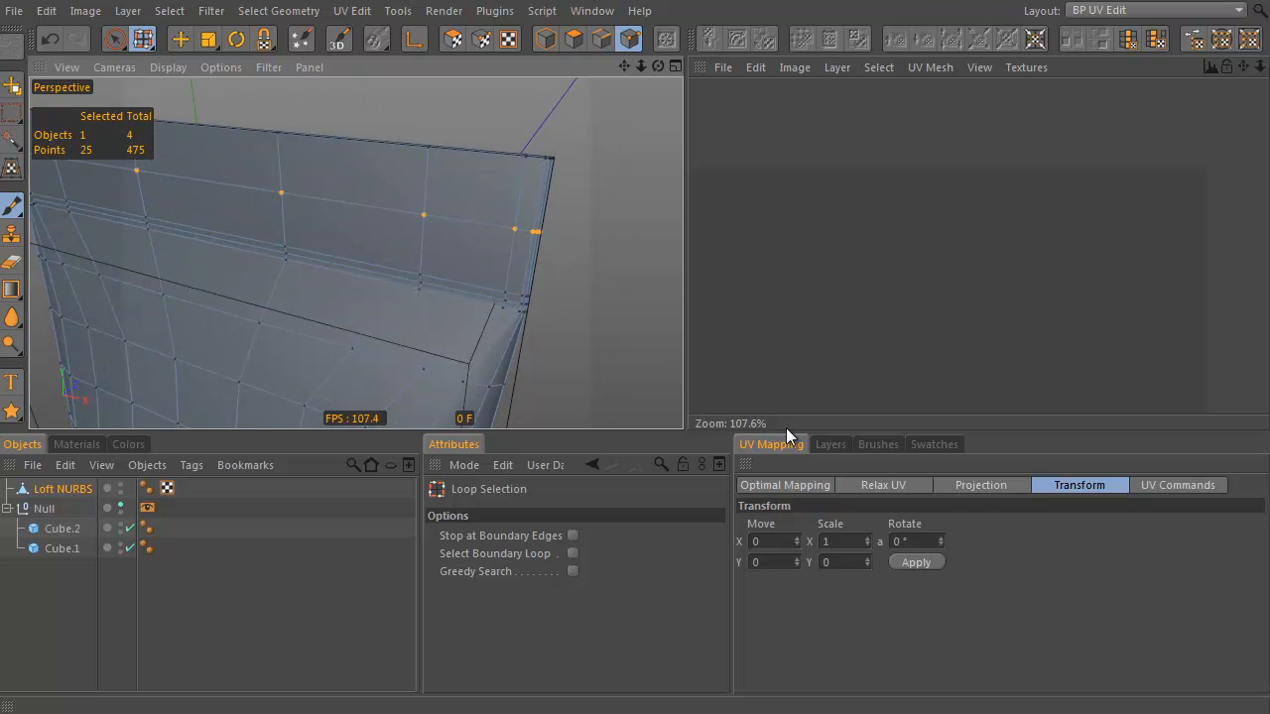
left_click(532, 163)
Flatten the point loops of the bag's bottom seal, down to its lower edge, in the UVs with Y scale 0
left_click_drag(510, 321, 472, 298, "alt")
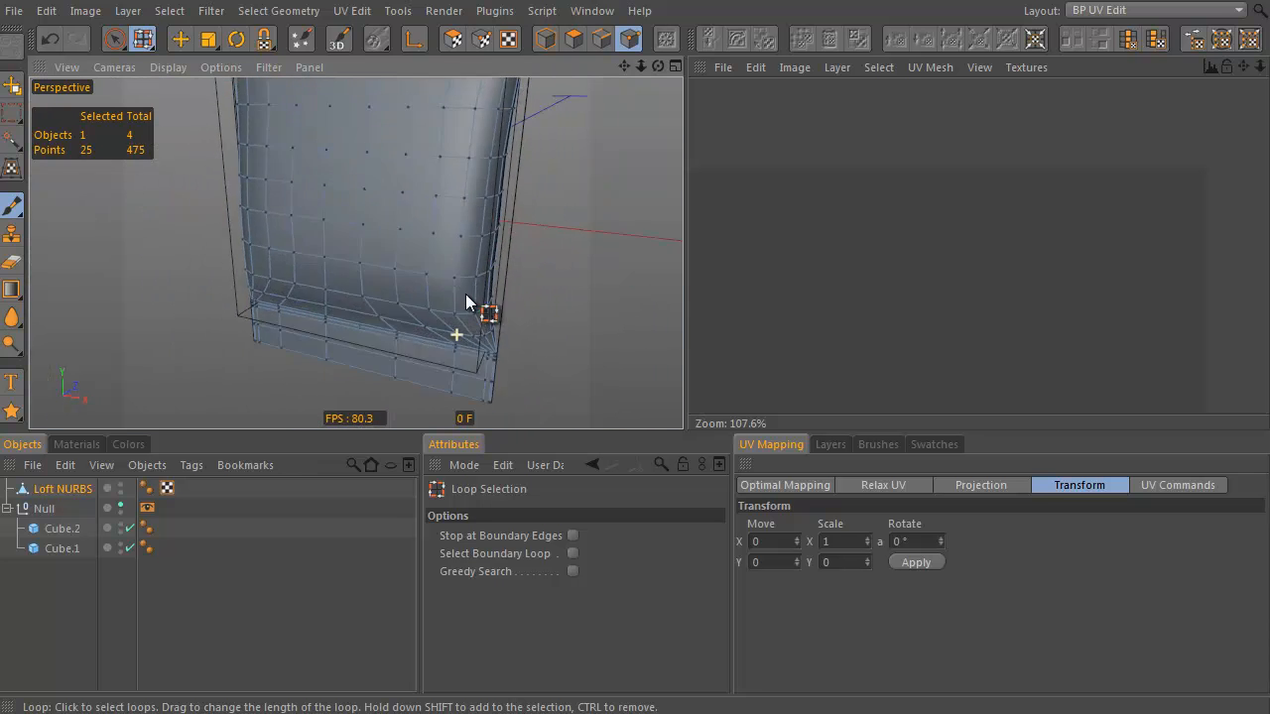
right_click_drag(457, 354, 517, 352, "alt")
middle_click_drag(516, 352, 498, 290, "alt")
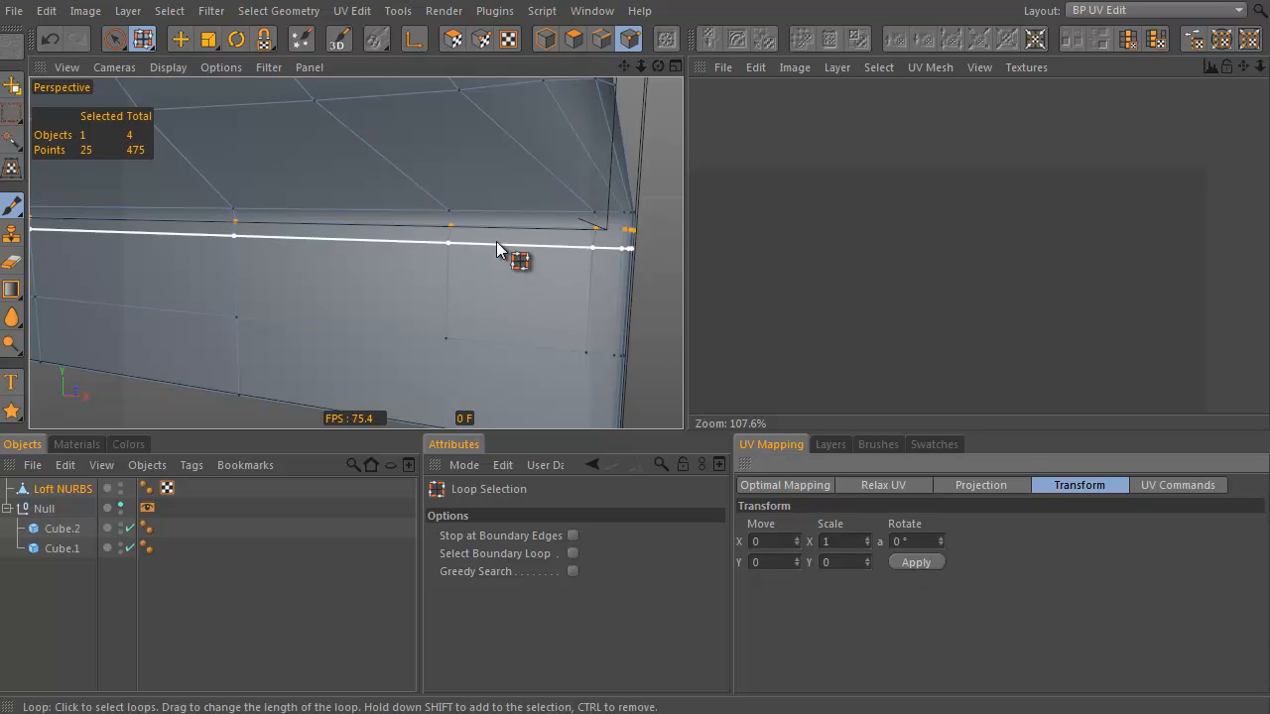
left_click(512, 350)
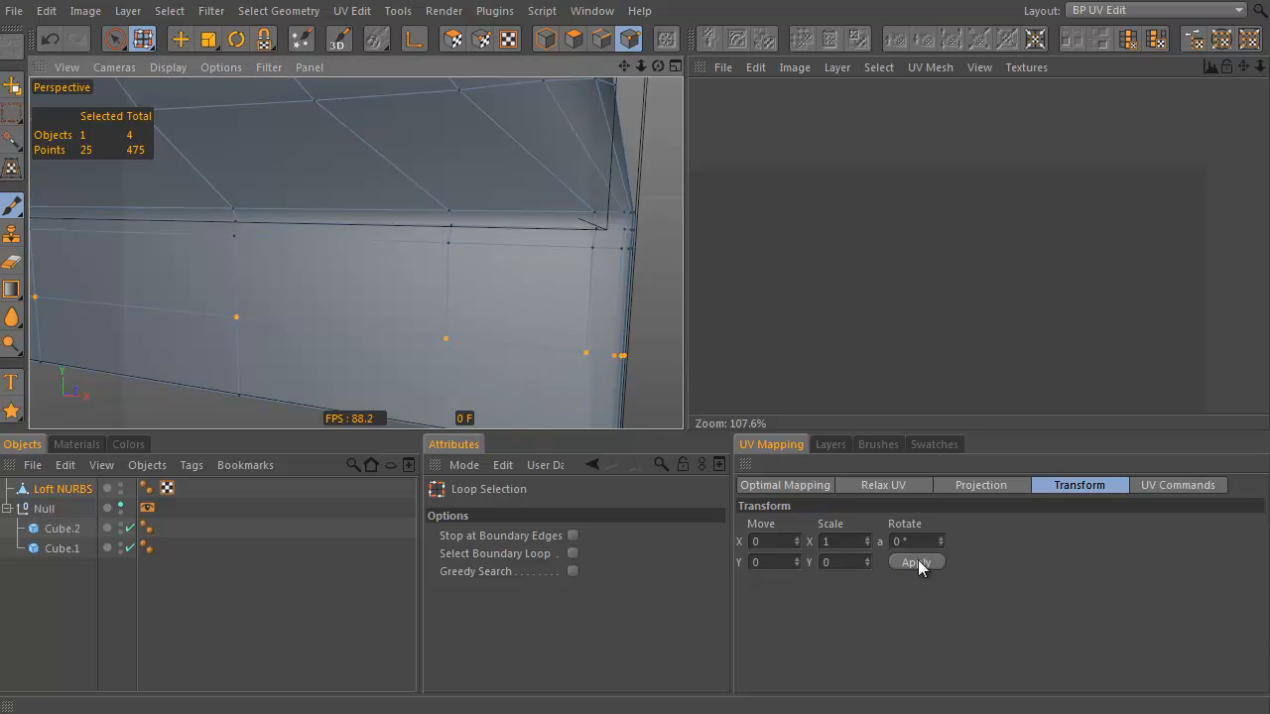
left_click(302, 402)
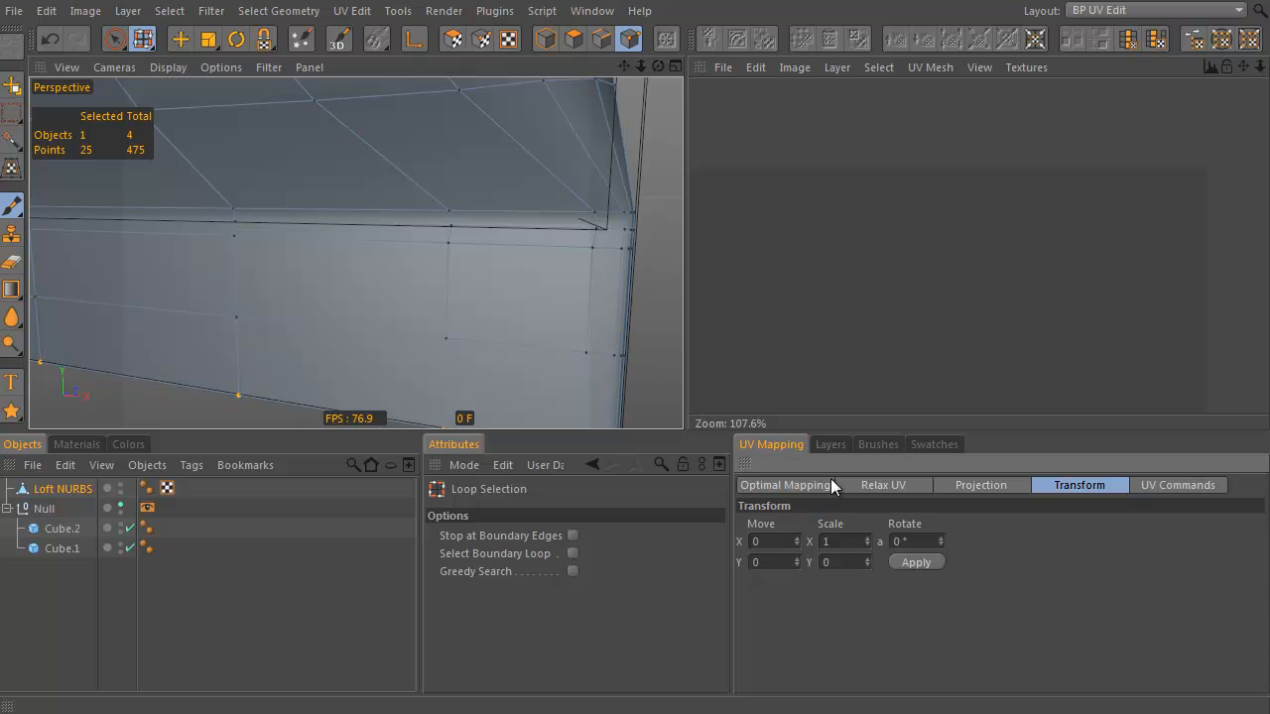
Loop-select together the bottom seal's four point rows and the top seal's upper crease, middle and top-edge rows
left_click(586, 211)
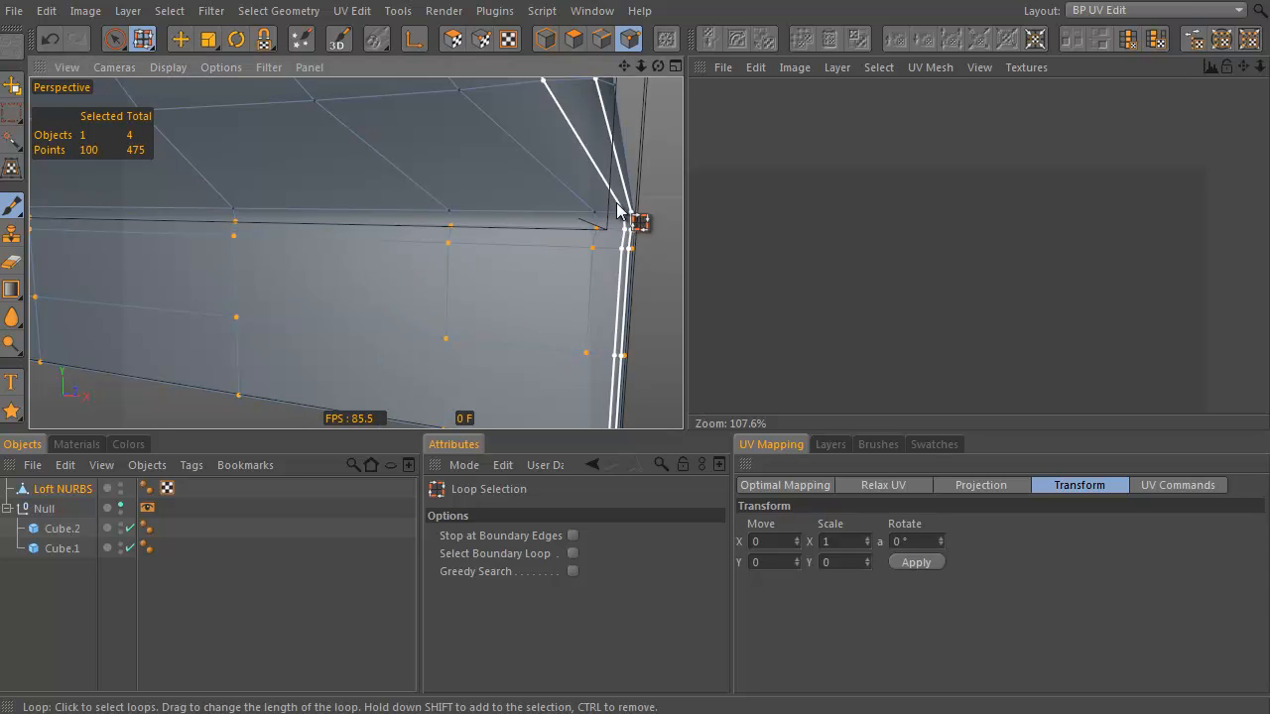
right_click_drag(585, 213, 502, 269, "alt")
middle_click_drag(502, 270, 485, 187, "alt")
left_click_drag(485, 187, 499, 266, "alt")
right_click_drag(499, 267, 482, 221, "alt")
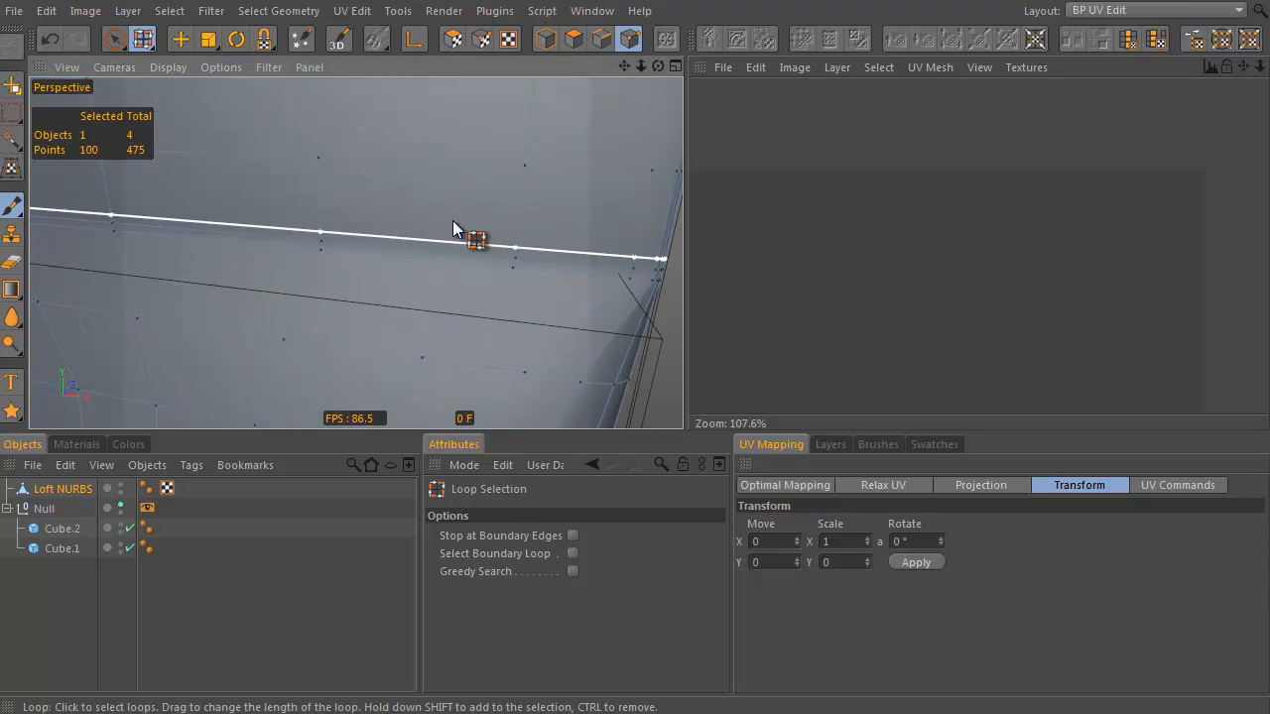
left_click(435, 244, "shift")
left_click(470, 172, "shift")
middle_click_drag(470, 171, 397, 323, "alt")
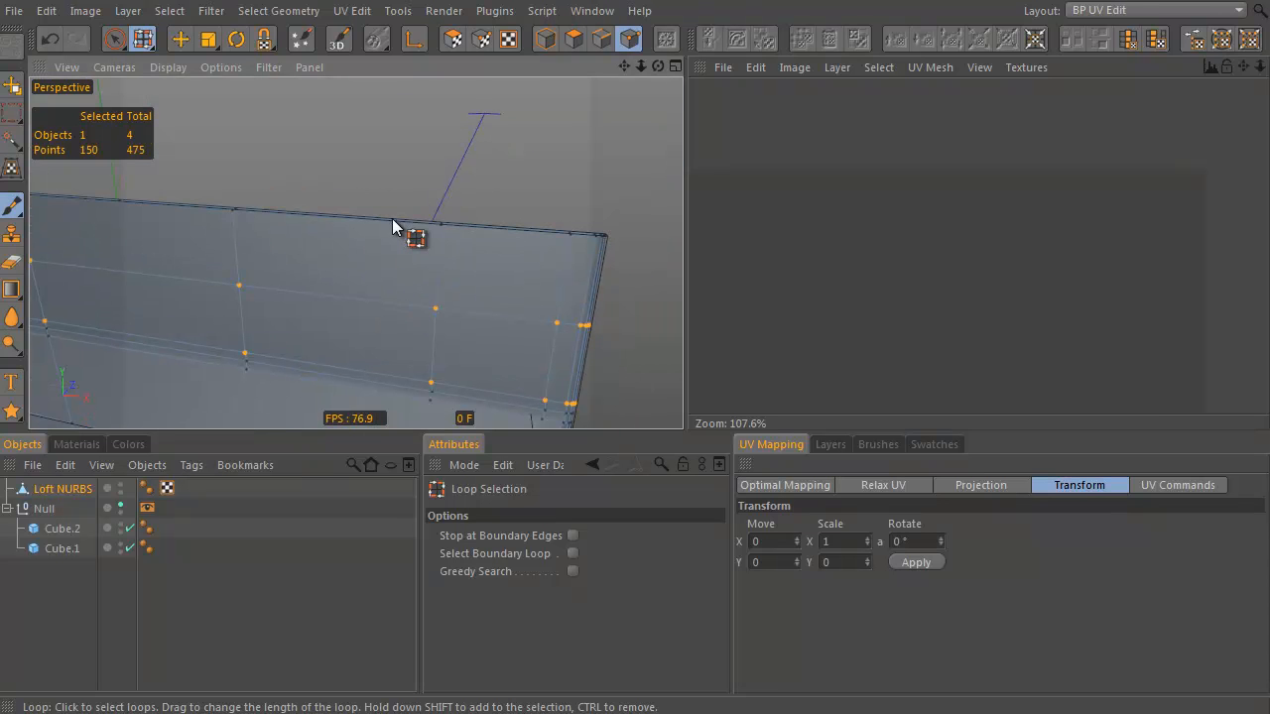
left_click(394, 224, "shift")
Relax the bag's UVs with the ABF method, pinning the selected points and leaving selected edges uncut
left_click(453, 39)
right_click_drag(1126, 288, 1097, 294, "alt")
middle_click_drag(997, 396, 1066, 94, "alt")
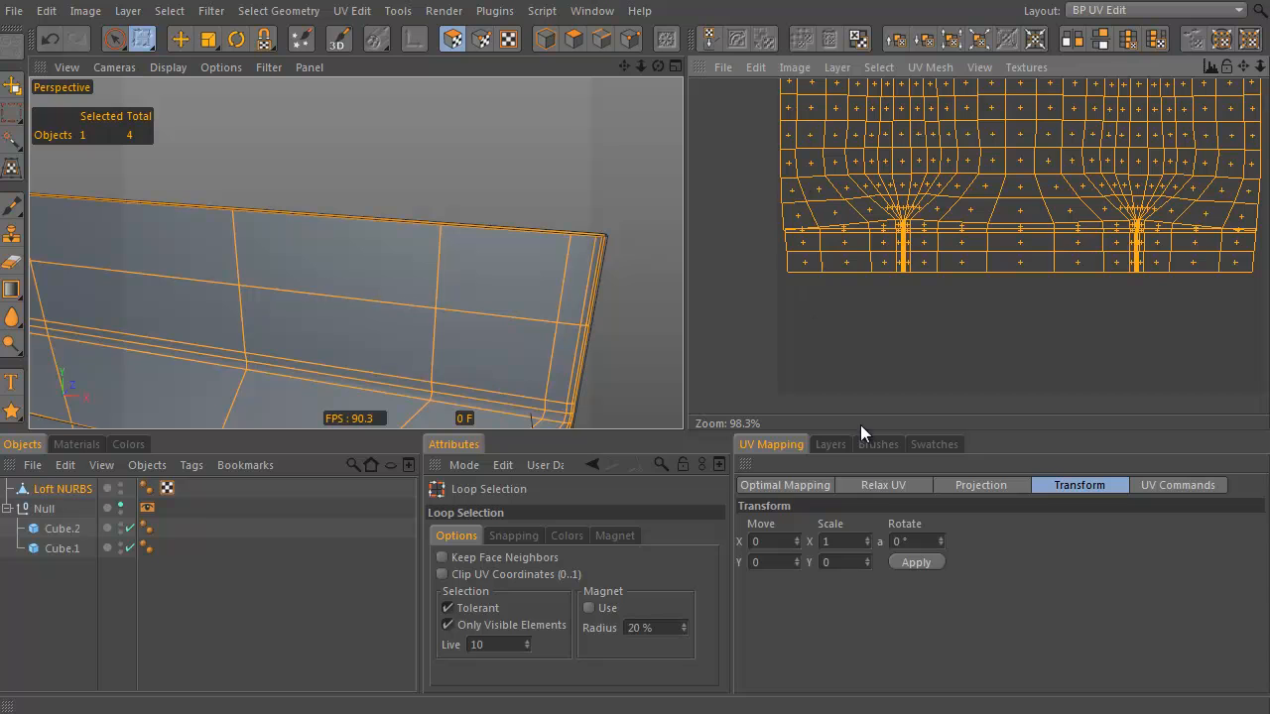
left_click(886, 485)
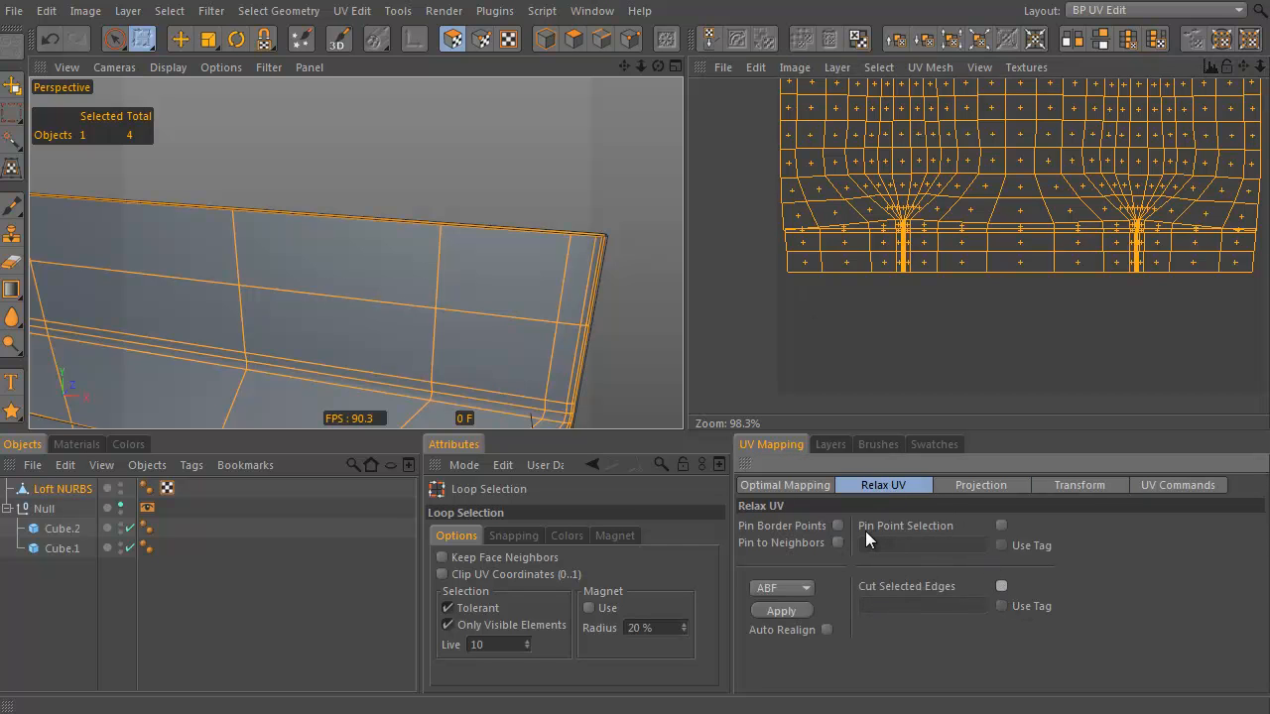
left_click(800, 611)
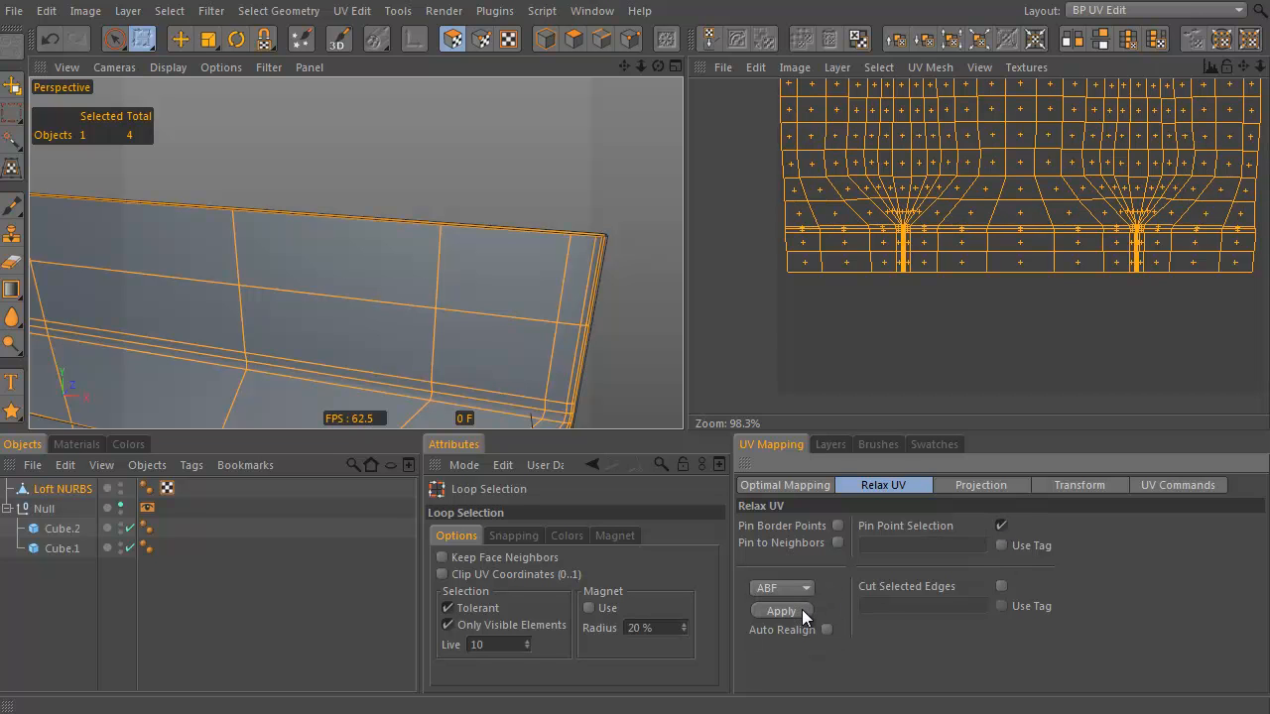
Fit the relaxed UV mesh to the canvas
right_click_drag(1053, 270, 1038, 274, "alt")
middle_click_drag(1038, 274, 946, 443, "alt")
right_click_drag(1128, 254, 1047, 446, "alt")
right_click_drag(1019, 294, 865, 354, "alt")
left_click(1171, 489)
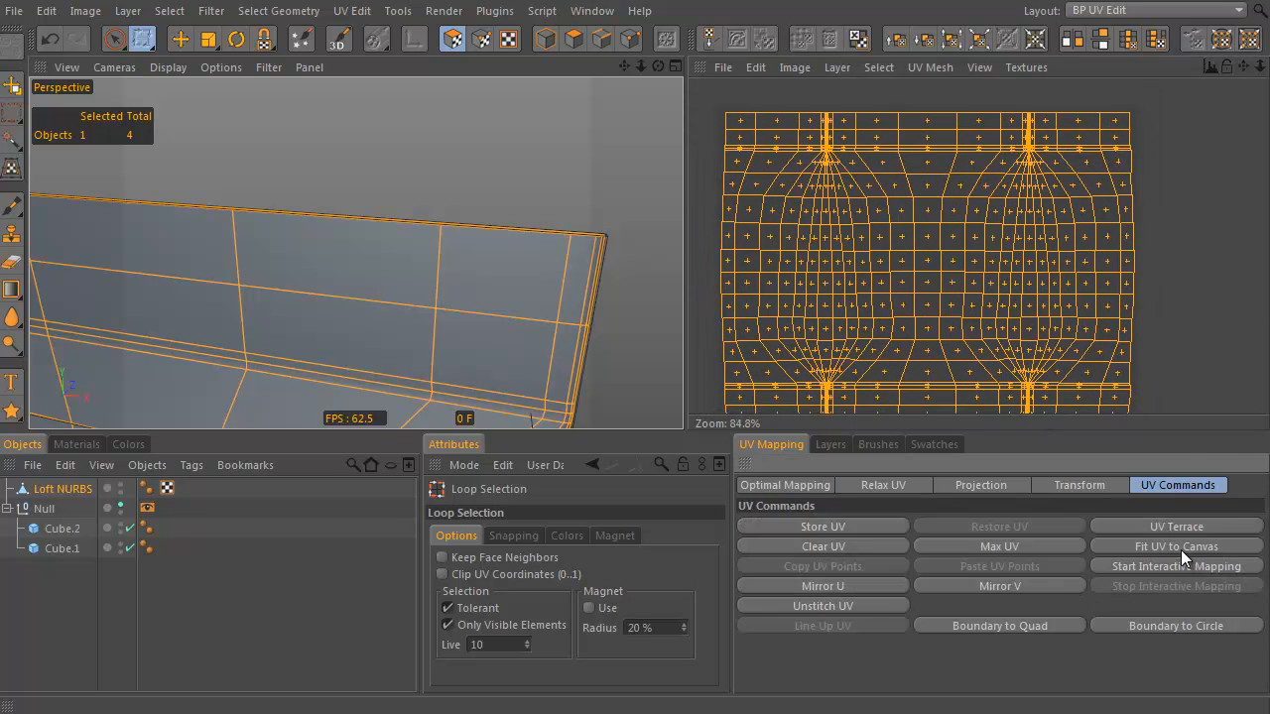
left_click(1181, 547)
right_click_drag(1127, 262, 932, 338, "alt")
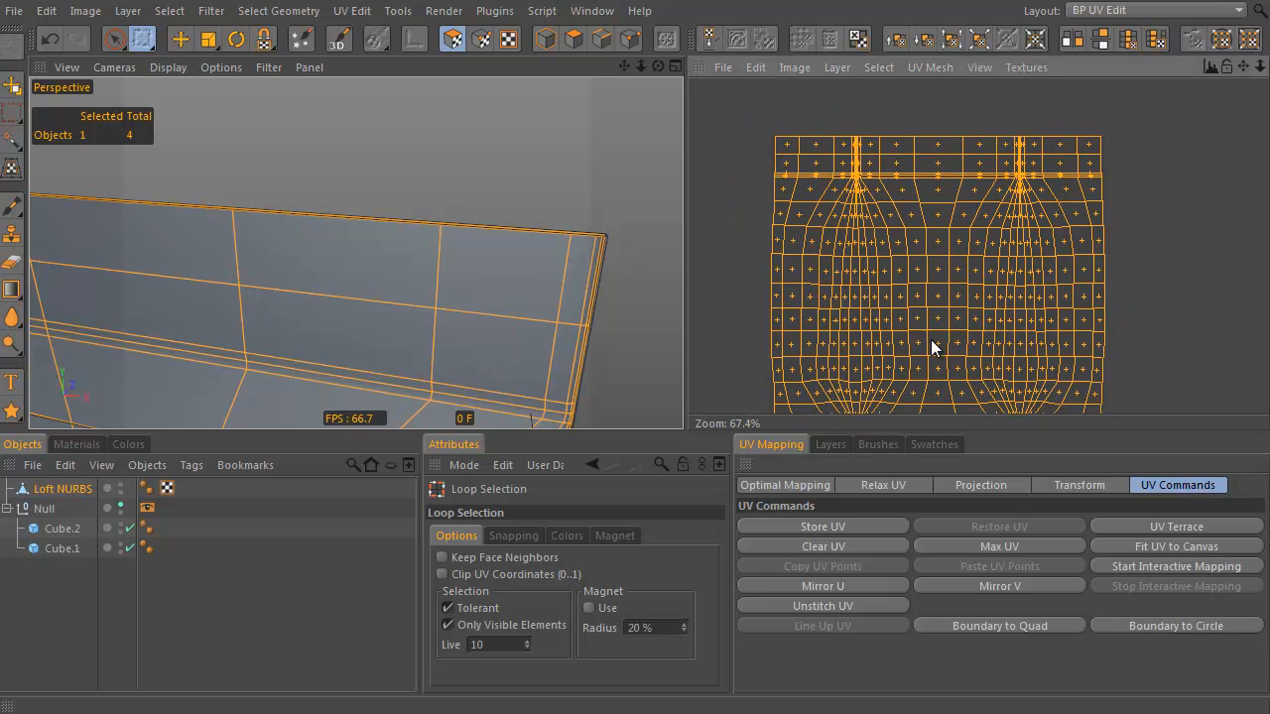
Switch to the Standard layout and select all polygons of the bag
right_click_drag(610, 248, 557, 331, "alt")
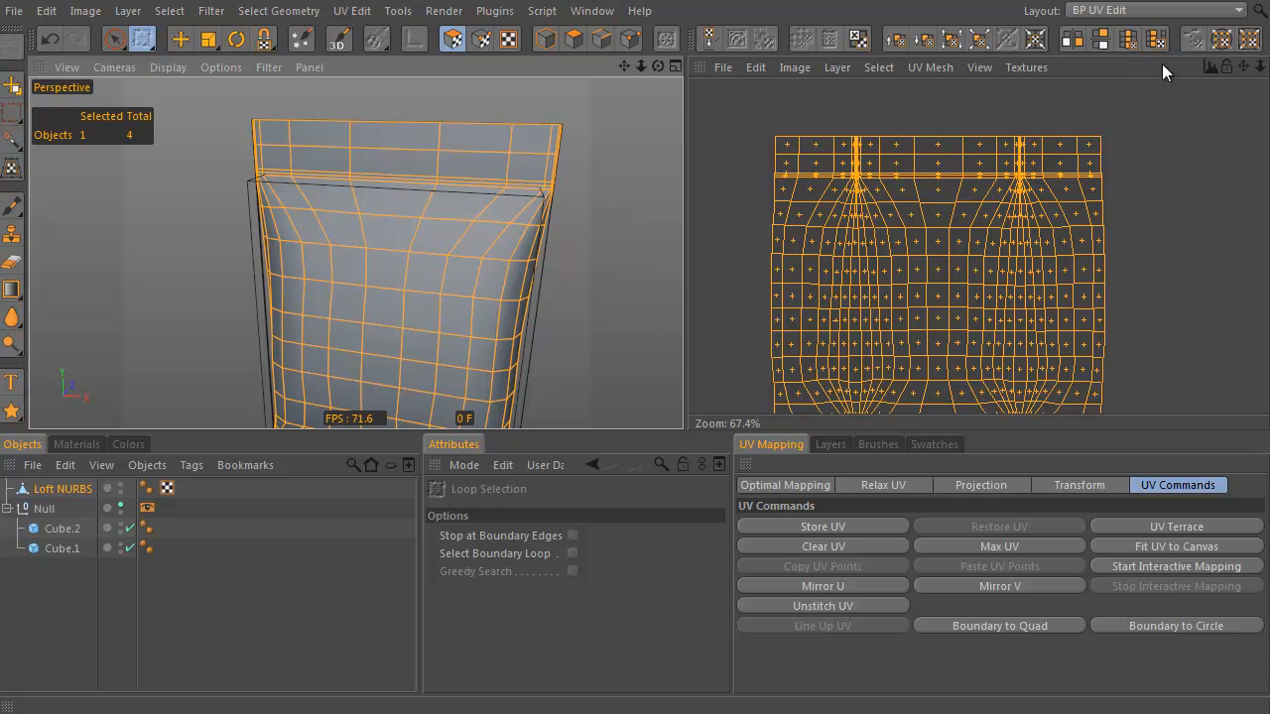
left_click(1156, 12)
left_click(1145, 150)
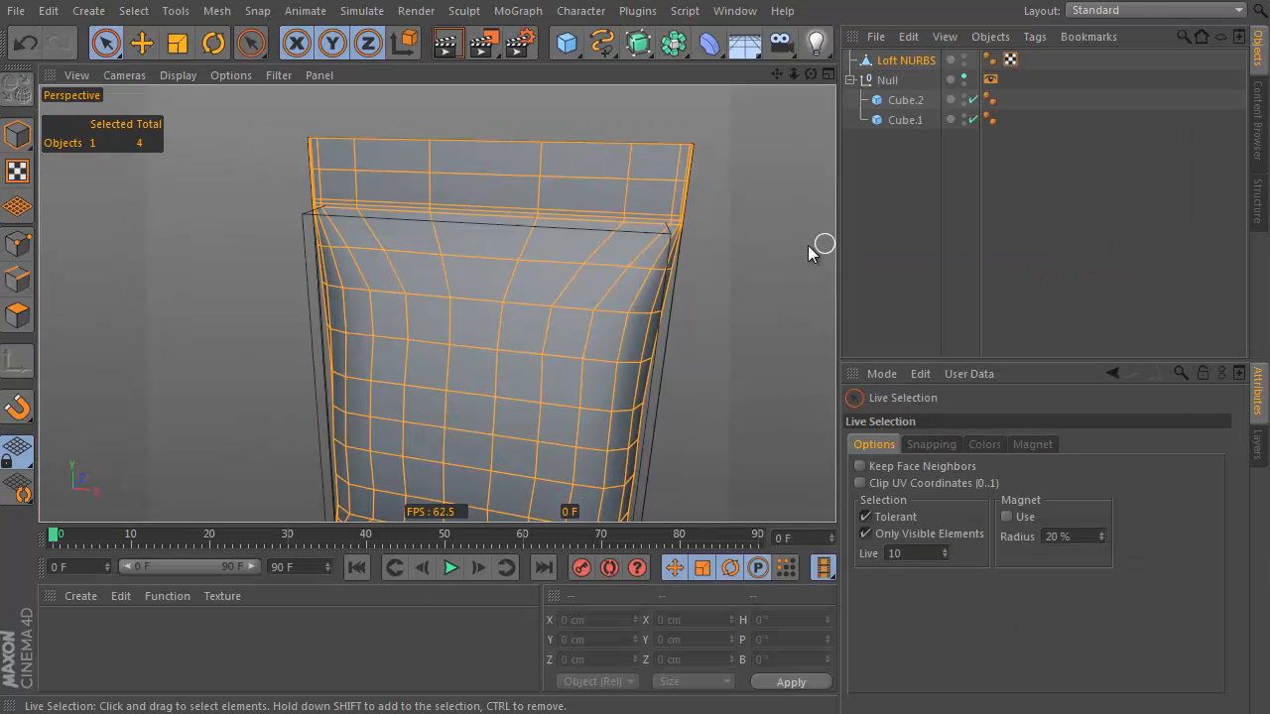
left_click_drag(683, 278, 582, 351, "alt")
left_click(17, 315)
key("ctrl+a")
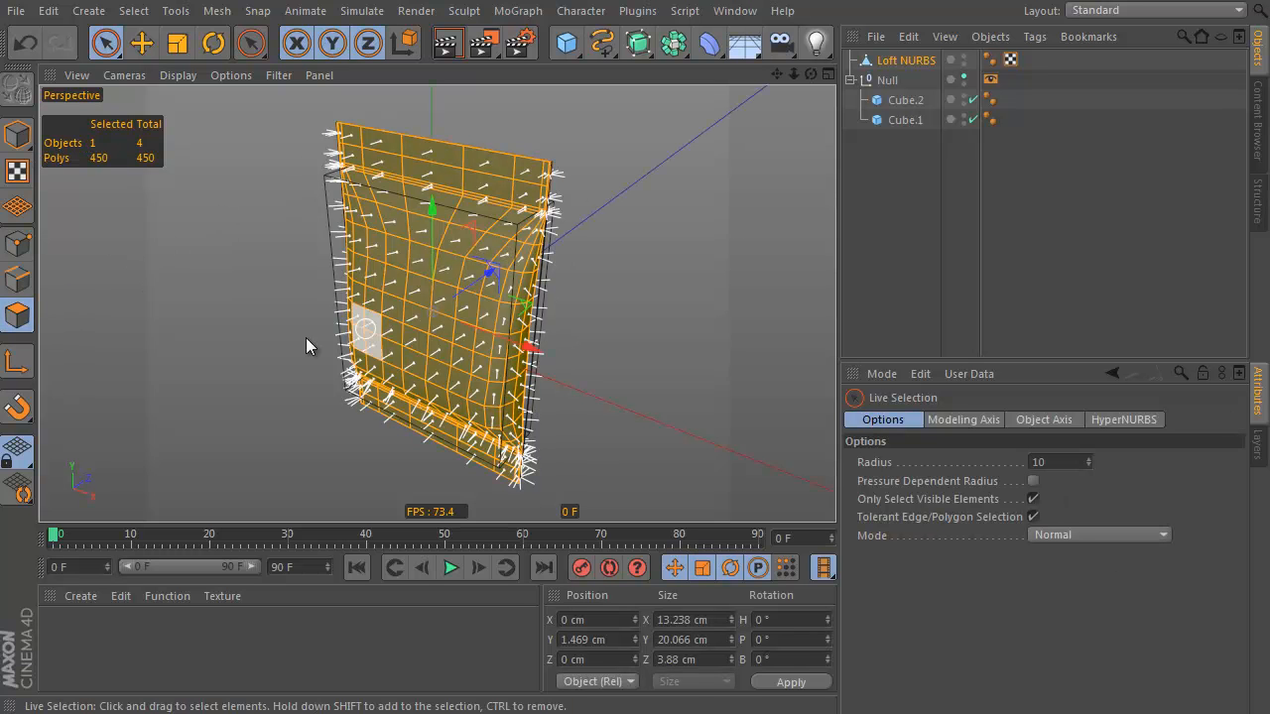
Ring-select both rows of vertical edges around the bag's top seal and bottom seal
left_click(17, 280)
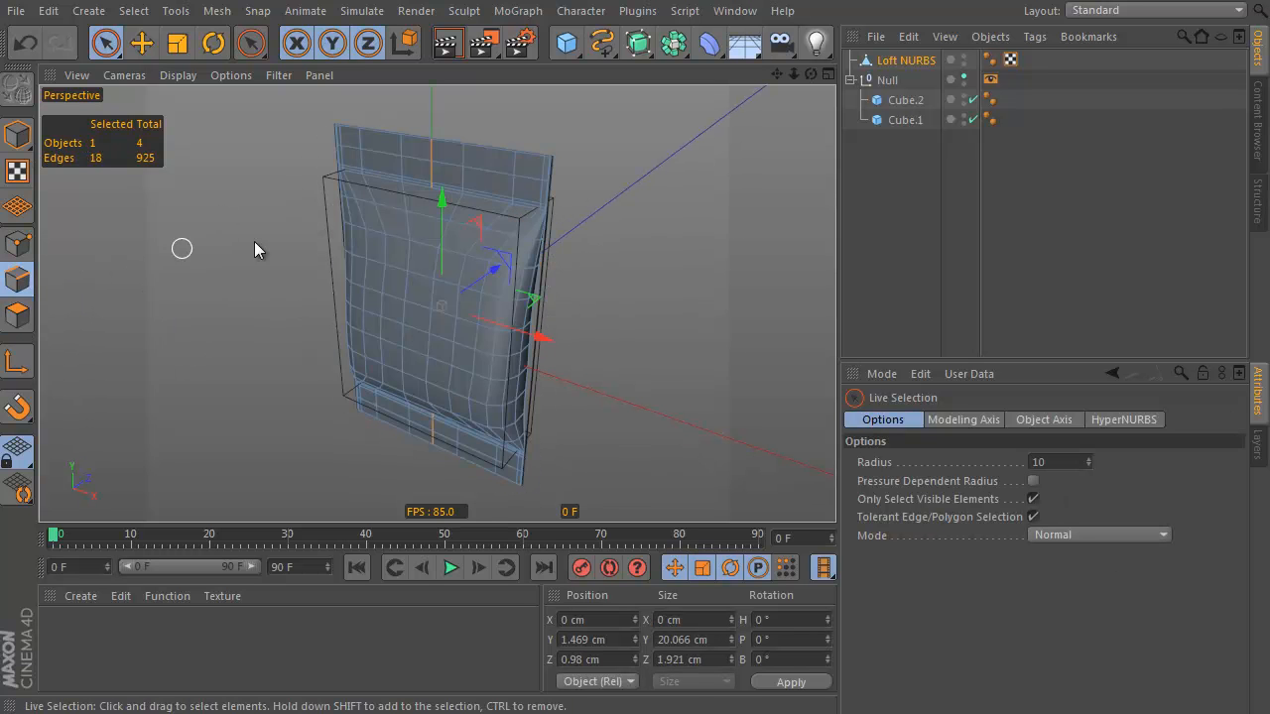
scroll(526, 188, "up", 3)
left_click_drag(620, 182, 567, 230, "alt")
key("v")
left_click(708, 261)
left_click(565, 210)
left_click_drag(661, 291, 615, 334, "alt")
left_click(525, 323, "shift")
left_click_drag(586, 403, 585, 213, "alt")
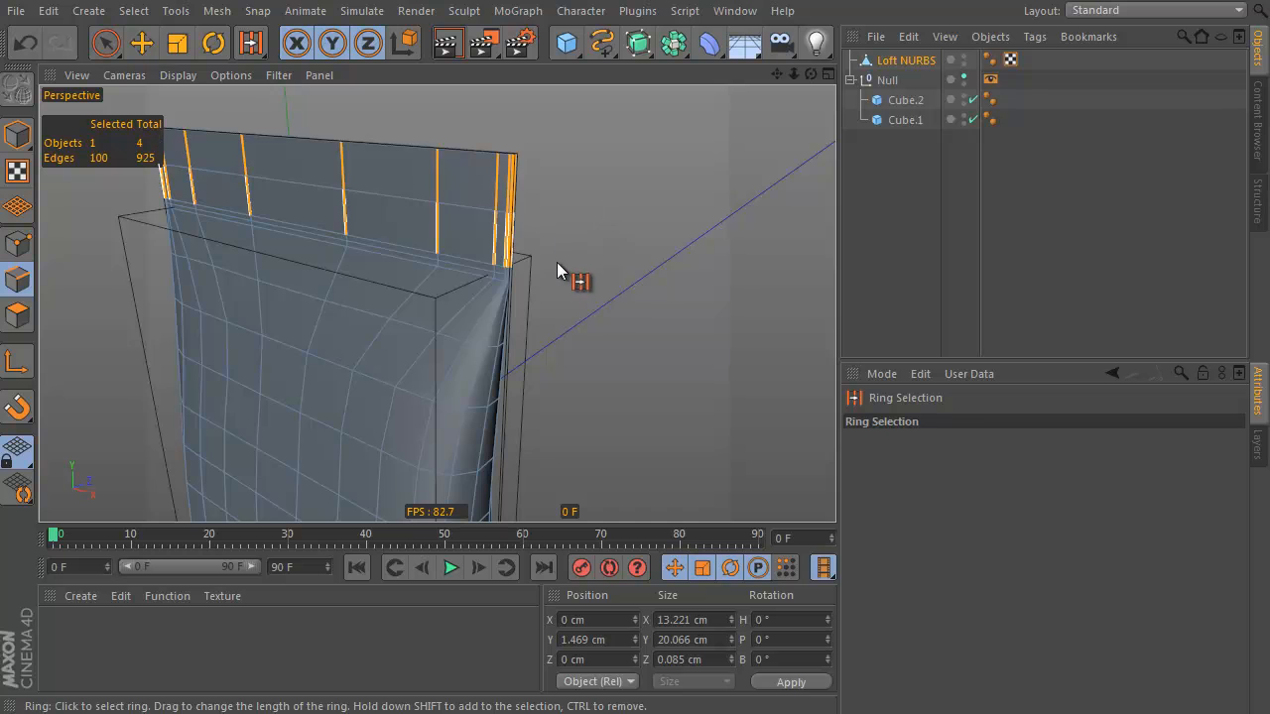
left_click_drag(558, 266, 592, 296, "alt")
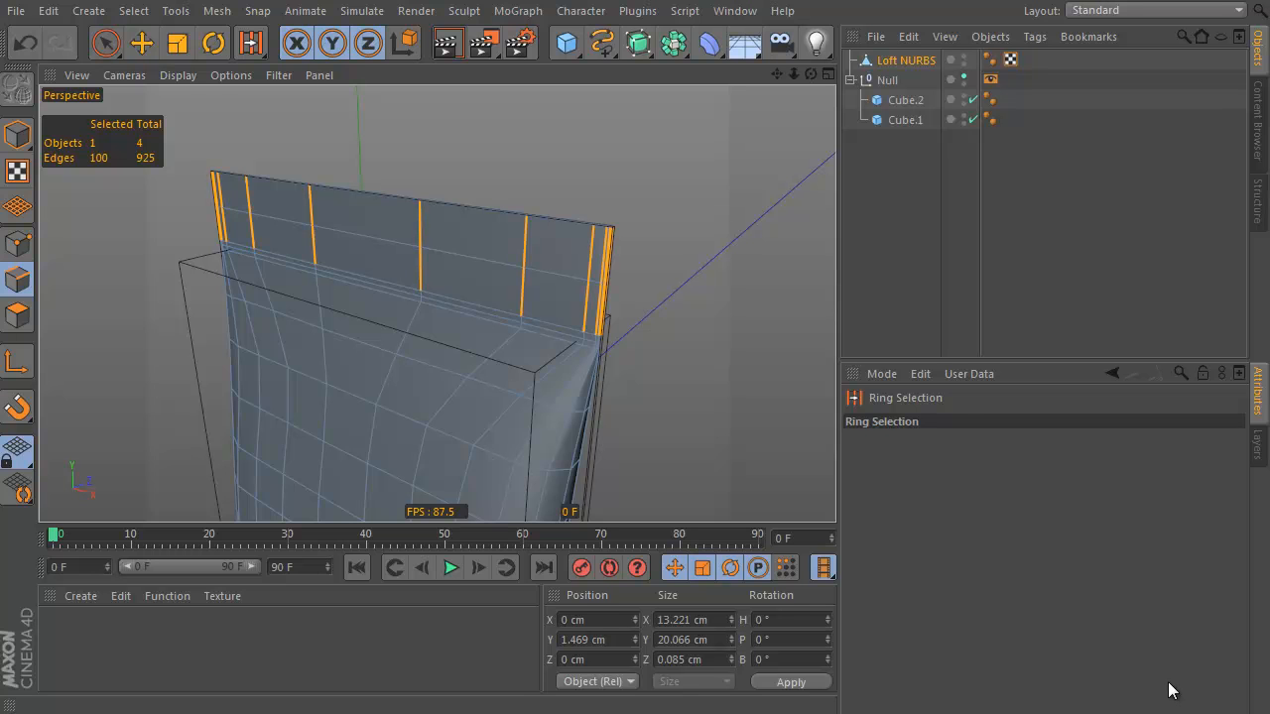
Subdivide the selected seal edges using Edge Cut with subdivision 3 and N-gons off, then return to Live Selection in model mode
left_click_drag(686, 204, 586, 221, "alt")
right_click_drag(586, 221, 620, 201, "alt")
left_click_drag(624, 199, 518, 224, "alt")
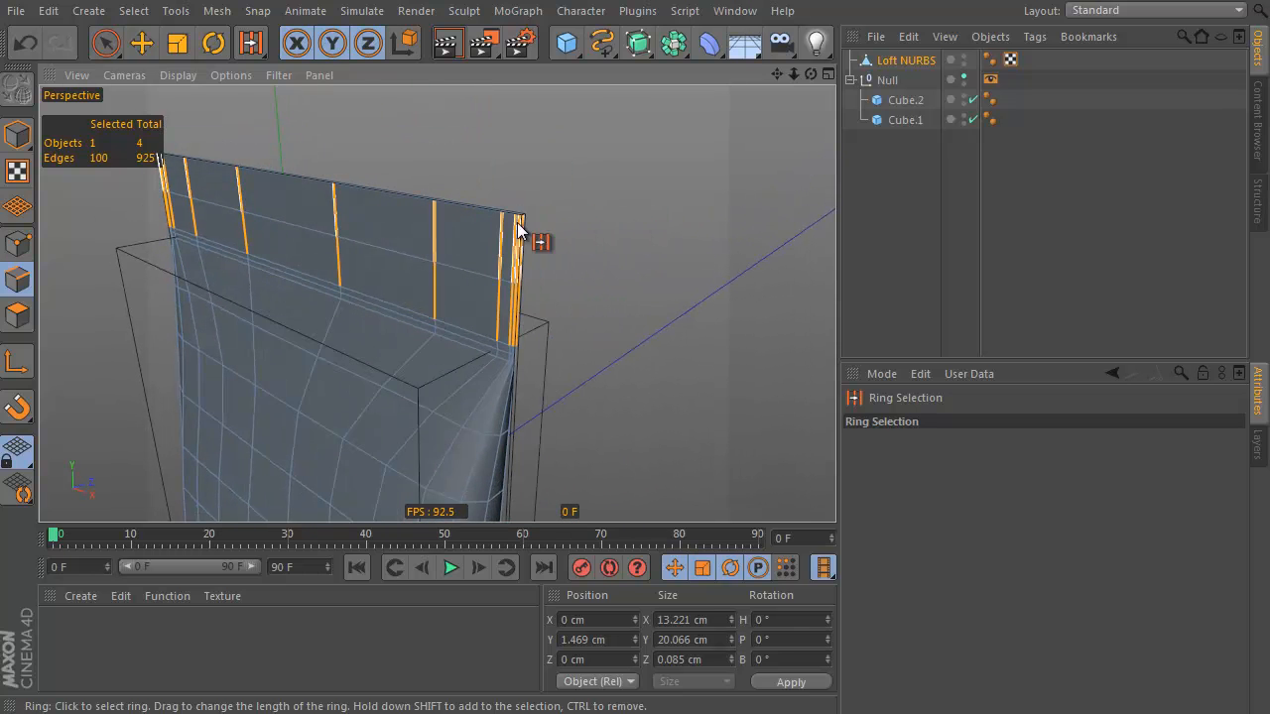
right_click(518, 98)
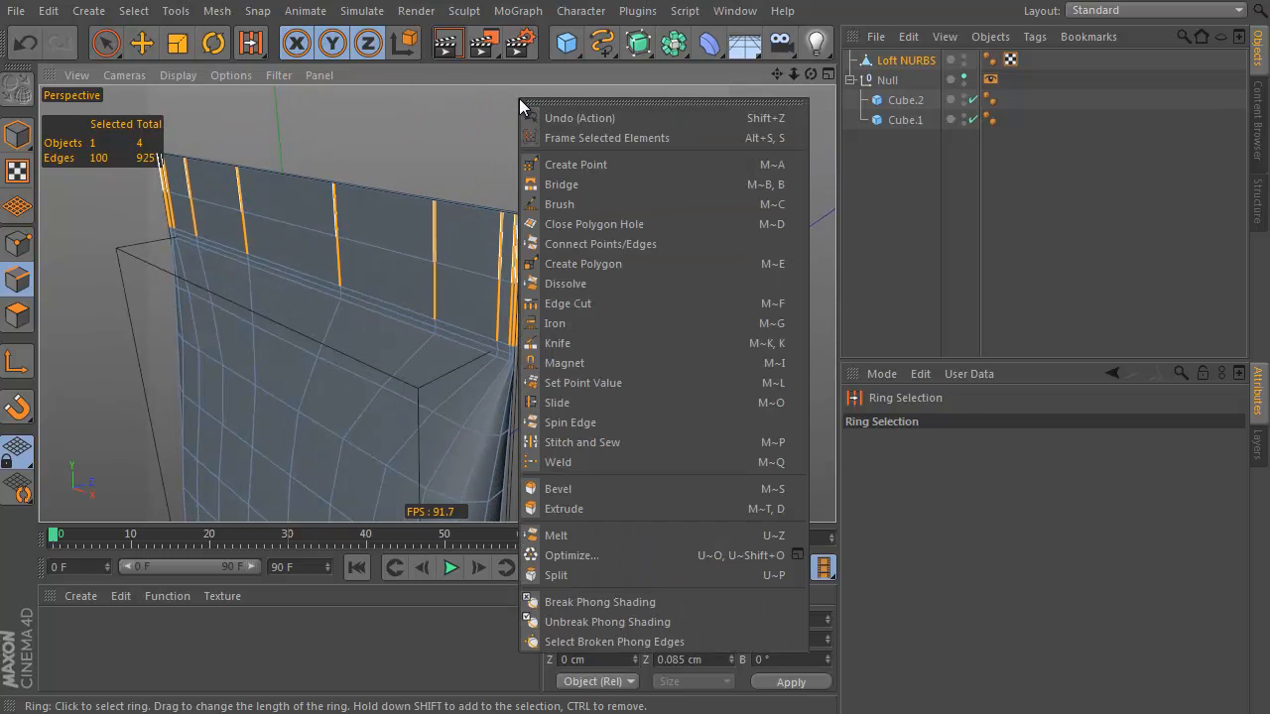
left_click(614, 304)
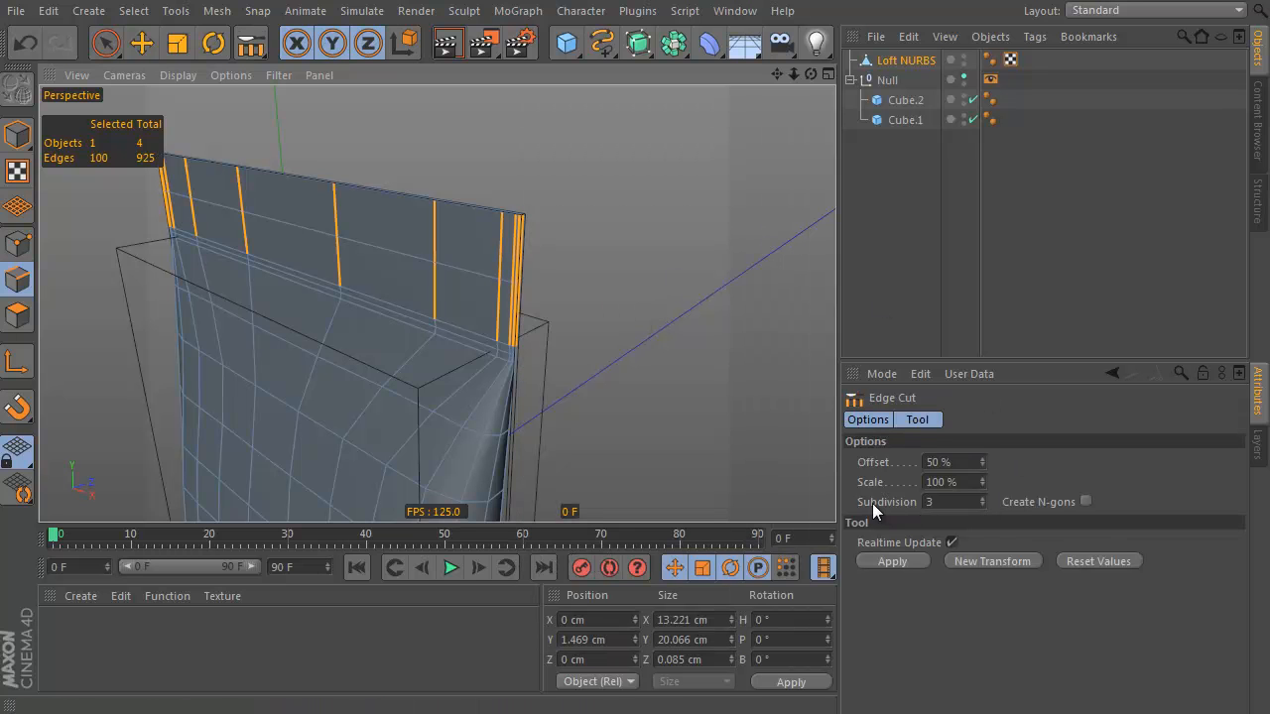
left_click(608, 250)
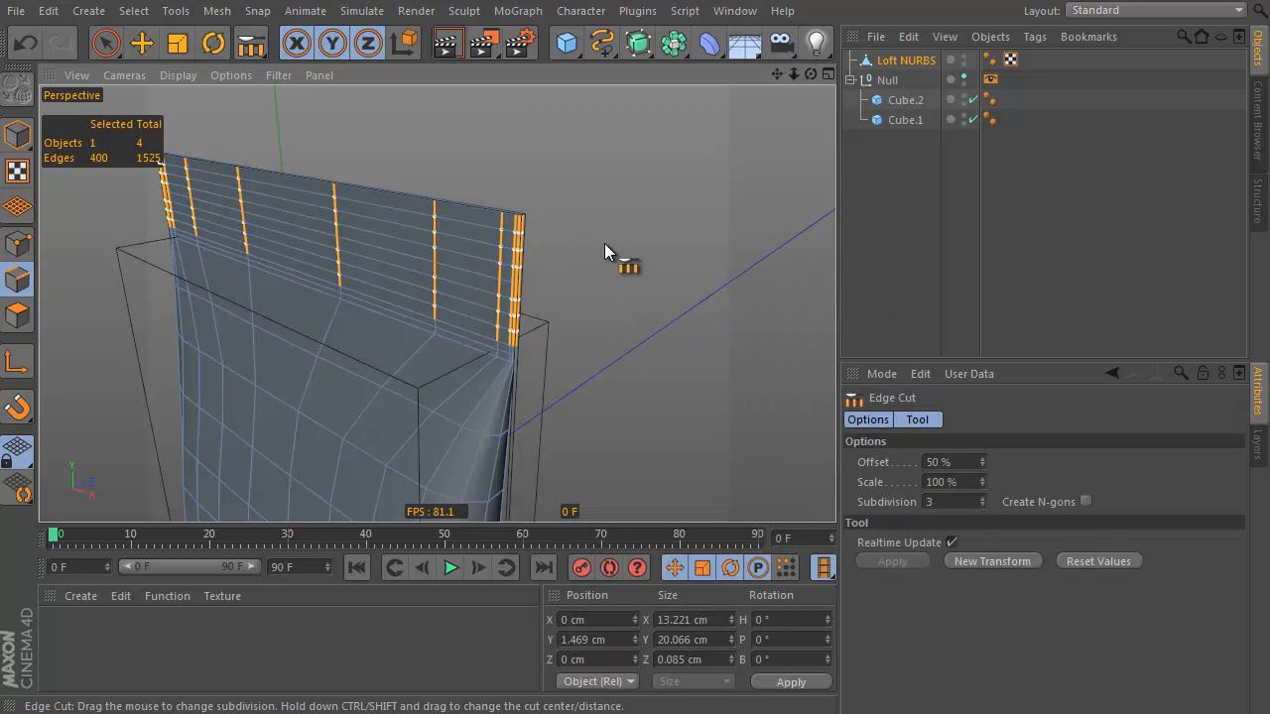
left_click_drag(621, 256, 340, 141, "alt")
left_click(106, 43)
left_click(17, 133)
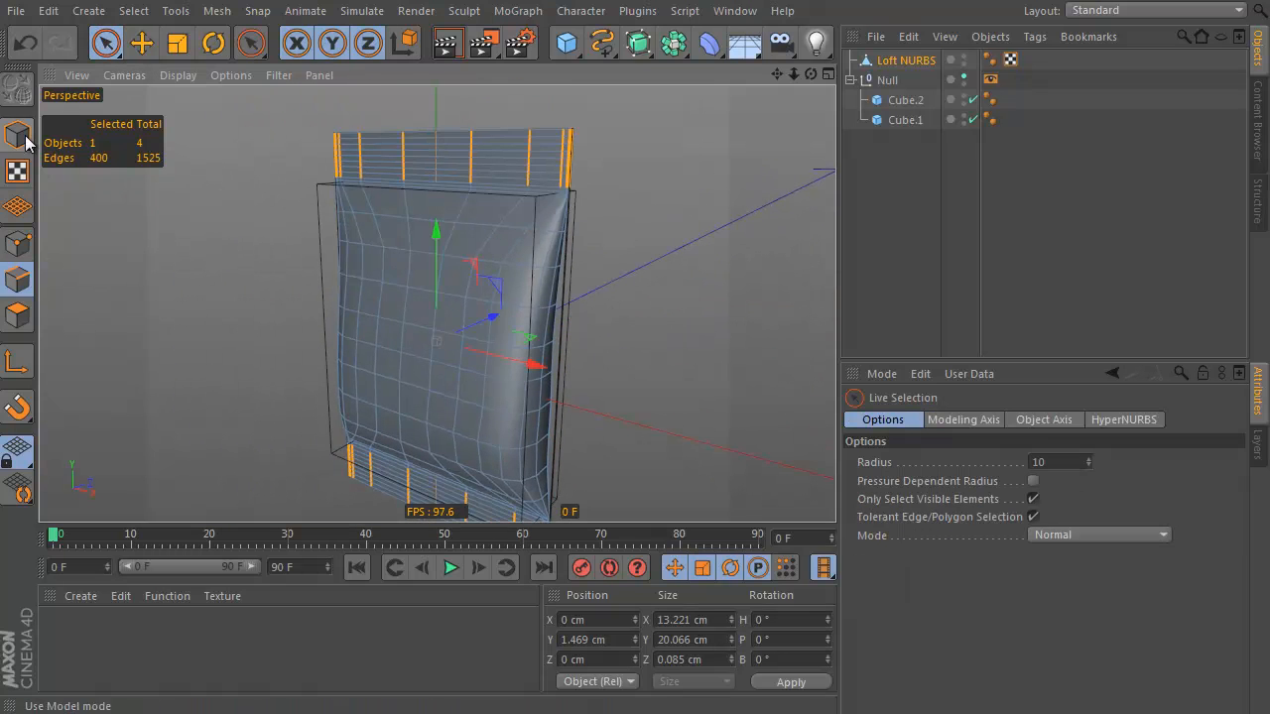
left_click_drag(694, 327, 624, 272, "alt")
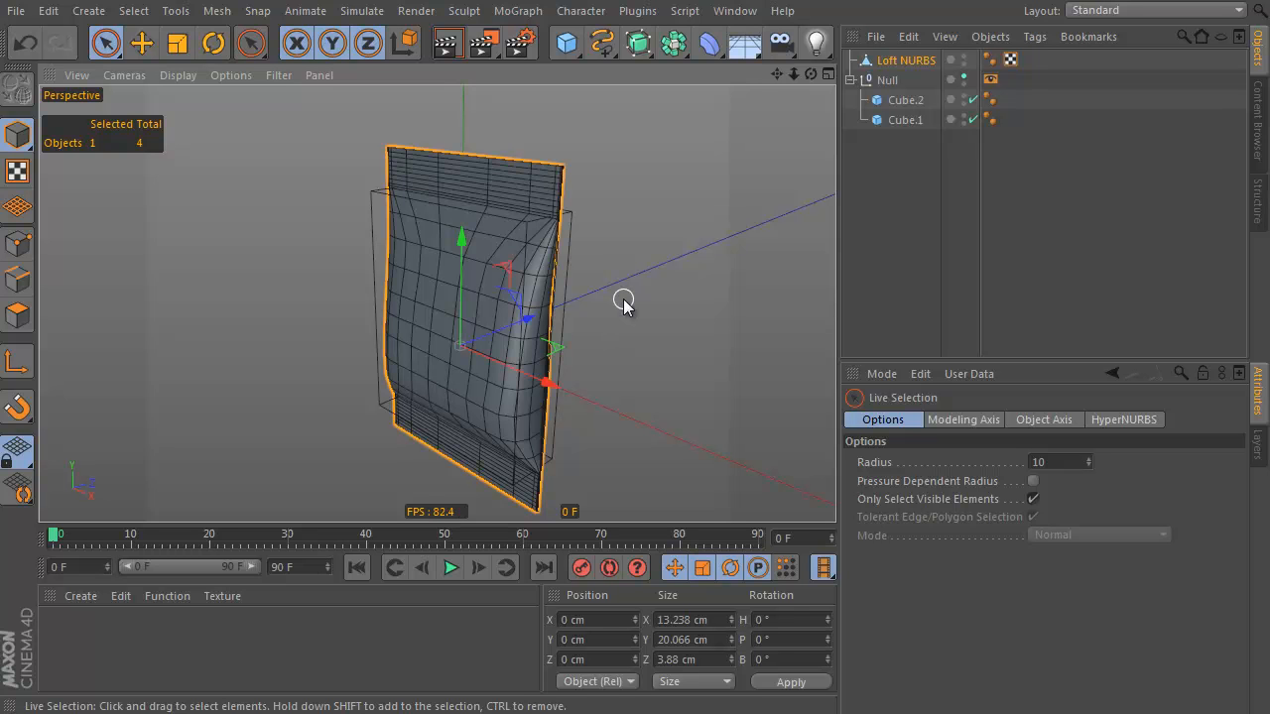
Add a cube primitive and scale it down uniformly to about 22.9 cm around the bag
left_click(567, 41)
left_click(714, 85)
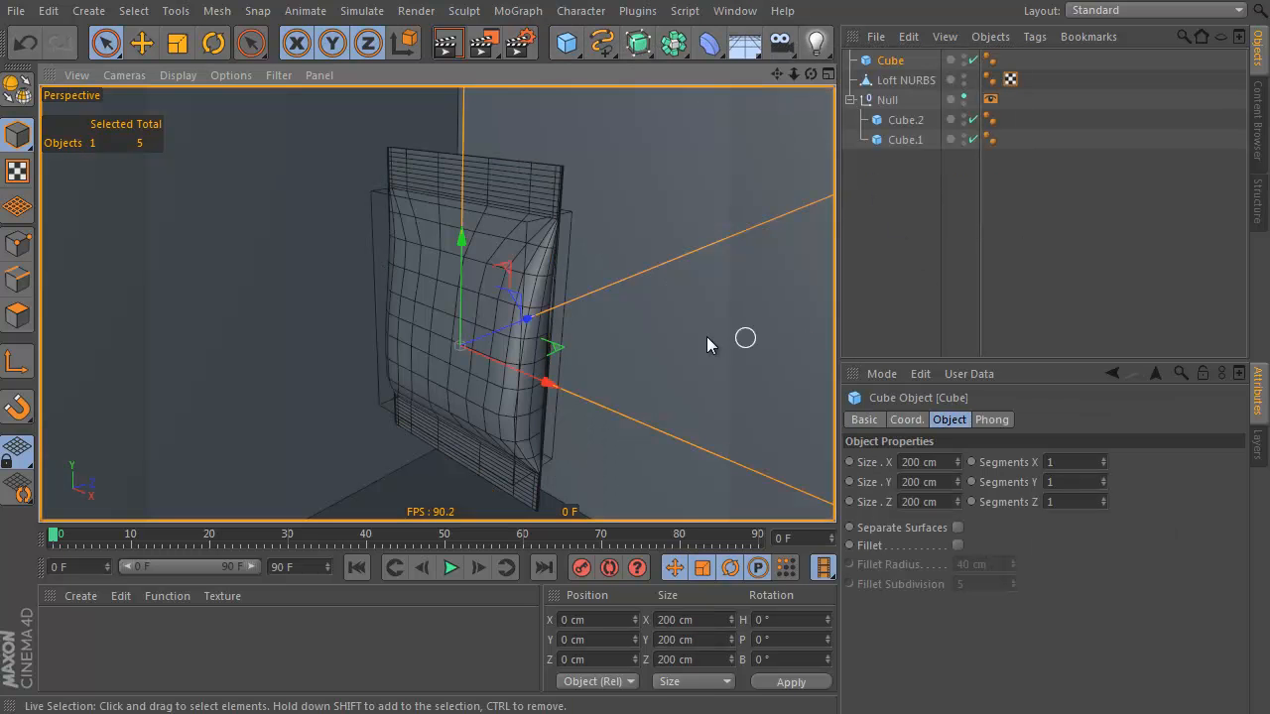
key("t")
left_click_drag(629, 282, 270, 400)
Narrow the cube along X to about 13.8 cm in the top view to match the bag's width
key("F2")
right_click_drag(616, 254, 401, 339, "alt")
middle_click_drag(642, 221, 402, 378, "alt")
left_click_drag(608, 348, 495, 358)
right_click_drag(527, 298, 448, 192, "alt")
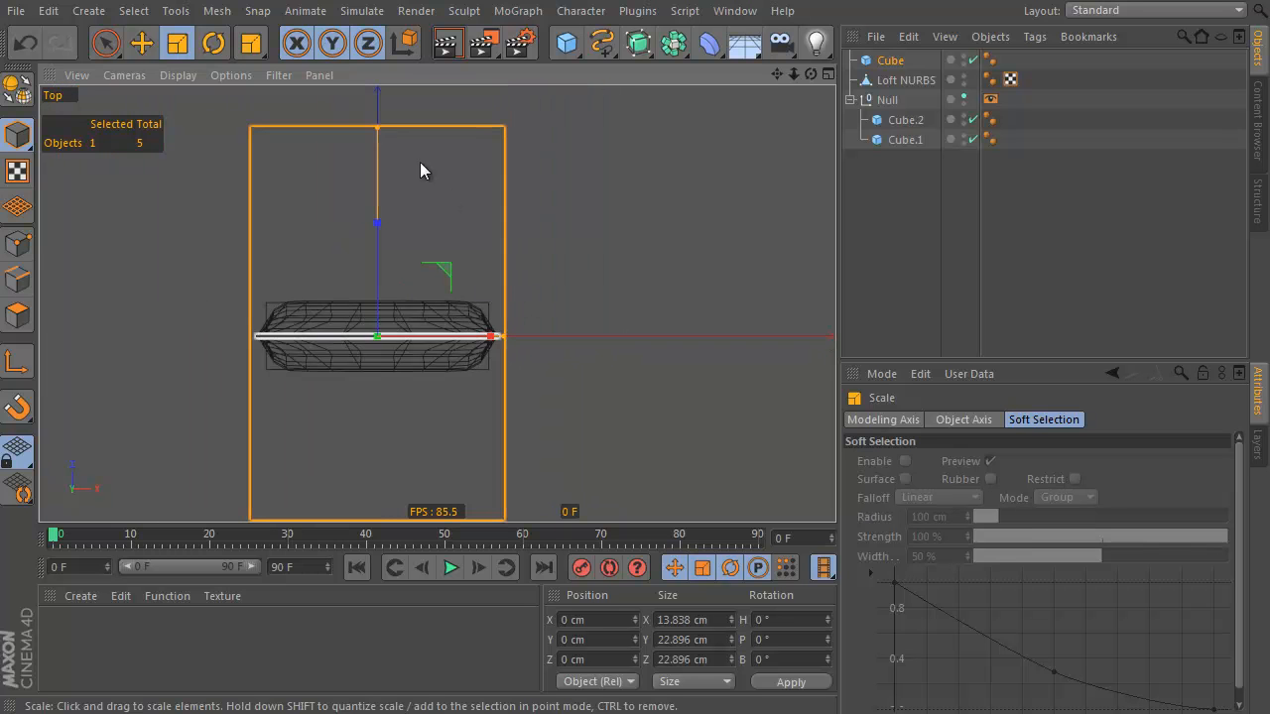
Flatten the cube along Z to about 4 cm around the bag's depth, and delete the null holding Cube.1 and Cube.2
left_click_drag(378, 129, 379, 300)
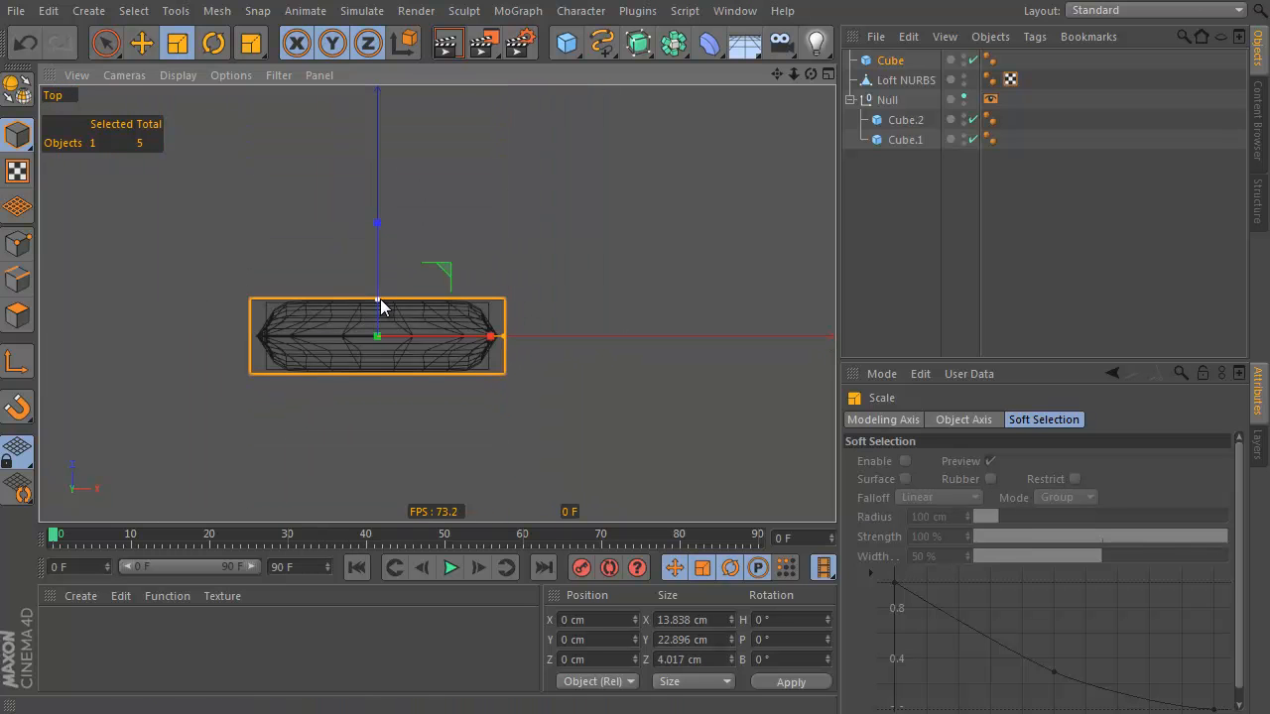
left_click(881, 100)
key("Delete")
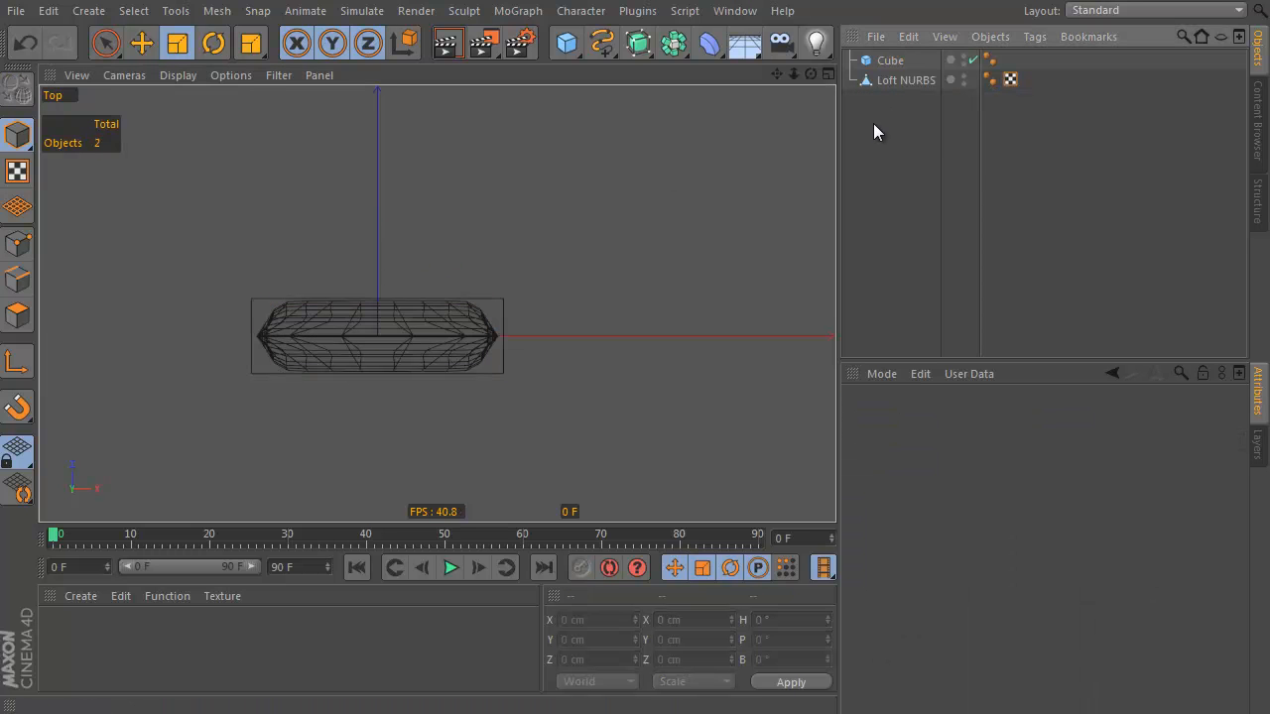
In the right view, move the cube up and reduce its height to about 21.2 cm, with a depth of about 4.13 cm
key("F3")
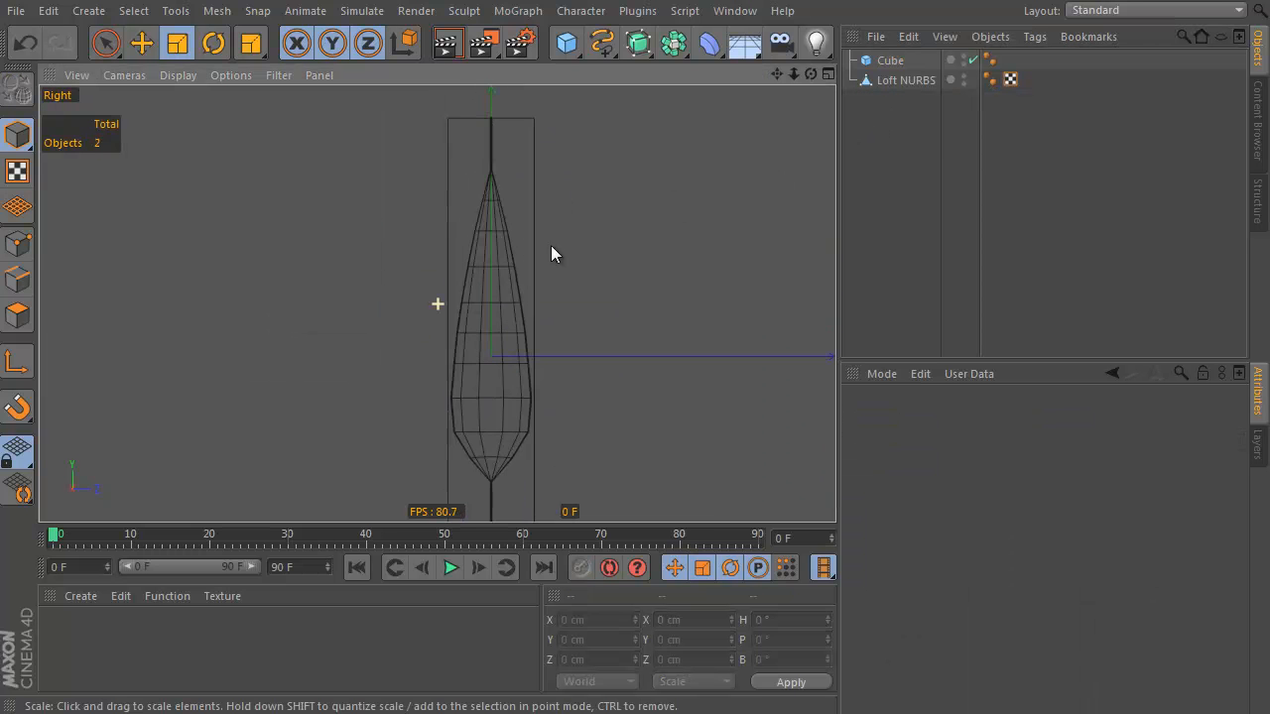
left_click(890, 59)
key("e")
left_click_drag(495, 248, 495, 221)
right_click_drag(637, 205, 577, 158, "alt")
middle_click_drag(517, 119, 526, 178, "alt")
right_click_drag(527, 178, 638, 160, "alt")
left_click_drag(542, 158, 543, 166)
middle_click_drag(537, 401, 531, 311, "alt")
right_click_drag(531, 310, 491, 261, "alt")
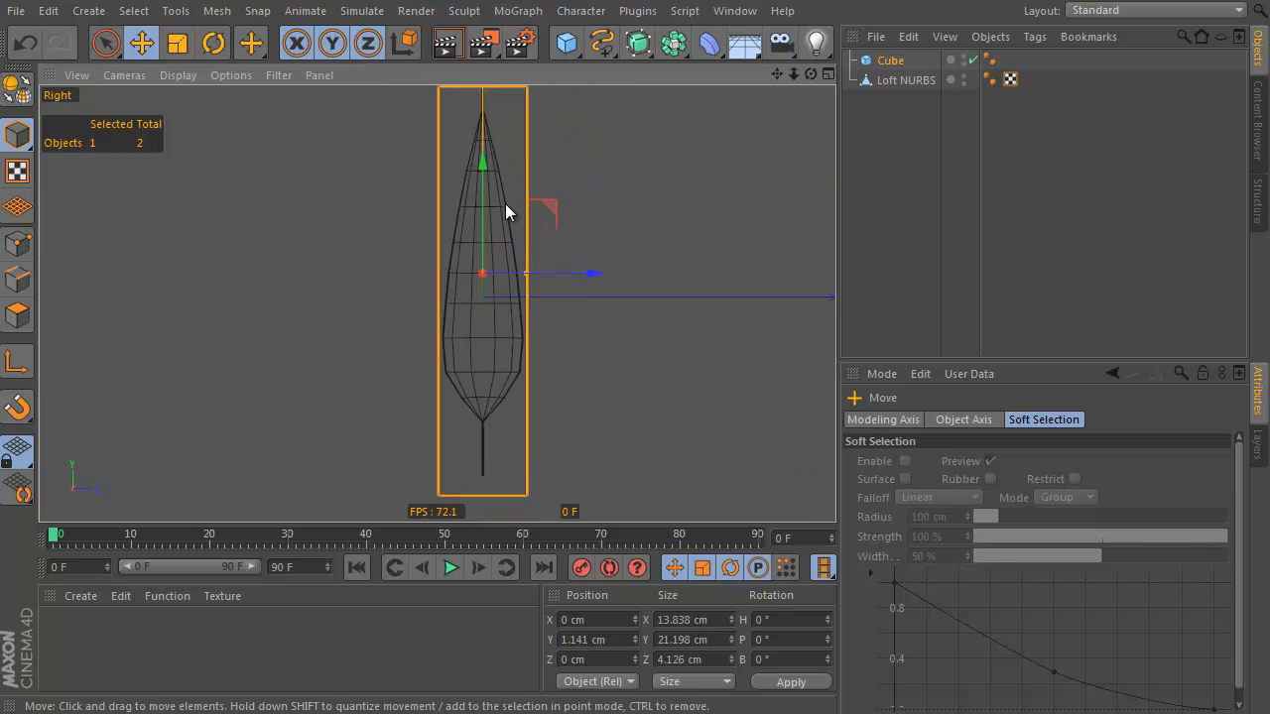
Fine-tune the cube's vertical fit to the bag's ends, to a height of about 20.4 cm and a Y position of about 1.5 cm
left_click_drag(480, 163, 481, 159)
middle_click_drag(481, 159, 503, 343, "alt")
right_click_drag(503, 342, 505, 247, "alt")
left_click_drag(496, 245, 496, 260)
middle_click_drag(534, 433, 526, 583, "alt")
left_click_drag(472, 268, 471, 258)
middle_click_drag(507, 212, 495, 424, "alt")
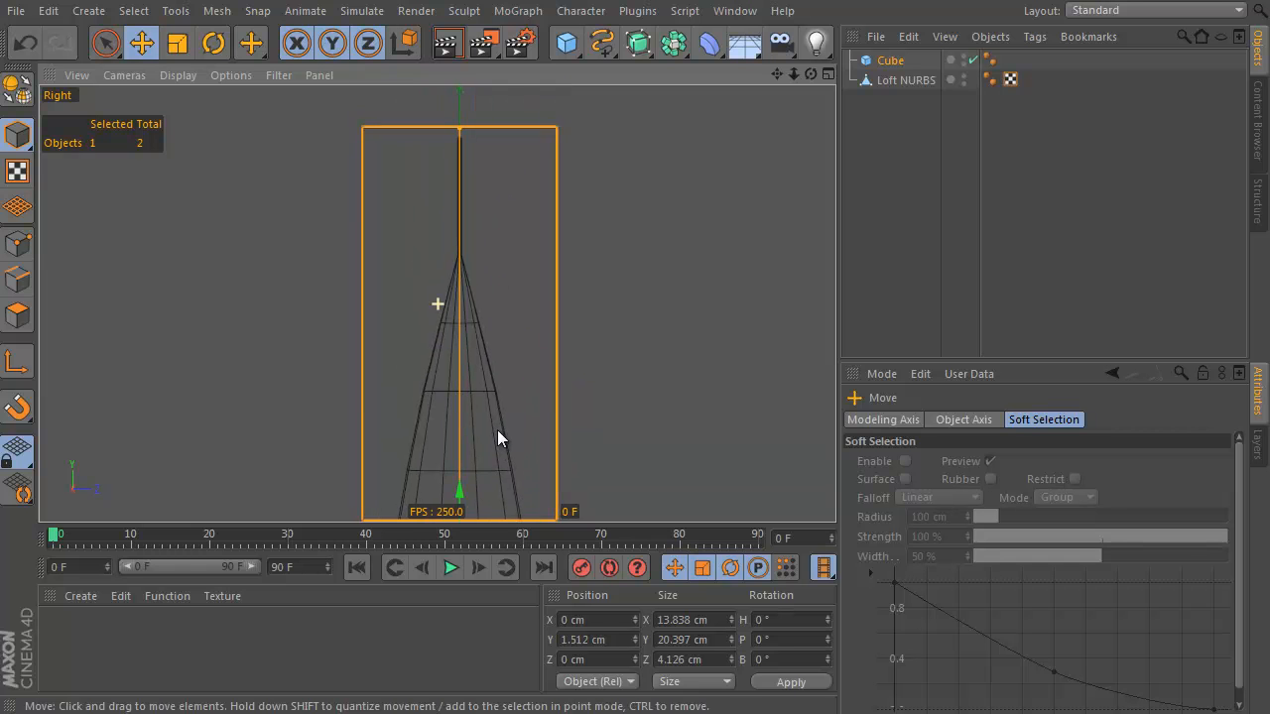
left_click_drag(464, 140, 465, 136)
middle_click_drag(465, 136, 504, 387, "alt")
middle_click_drag(518, 219, 511, 390, "alt")
left_click_drag(490, 155, 493, 149)
Set the cube's Y segments to 7 and check the divisions against the bag's seals in the right view
key("F1")
mouse_move(504, 212)
left_mouse_down("alt")
mouse_move(609, 324)
mouse_move(559, 224)
left_mouse_up("alt")
right_click_drag(558, 224, 596, 221, "alt")
left_click(924, 59)
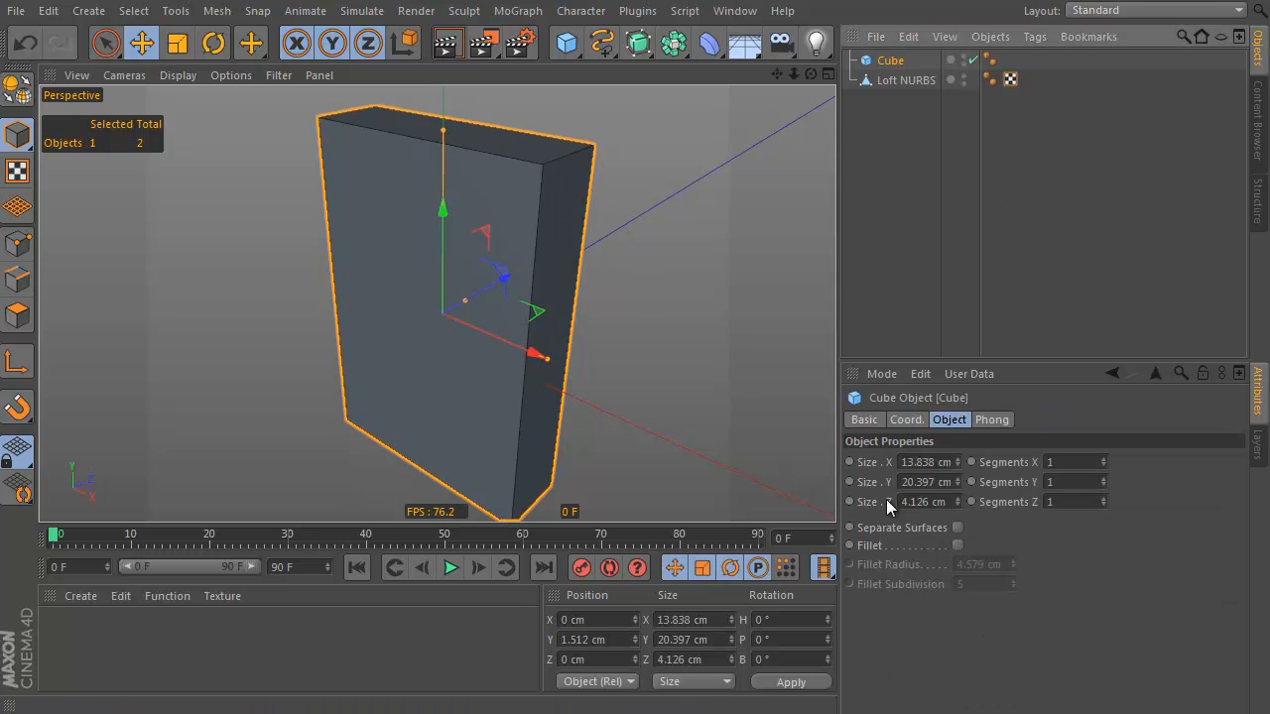
left_click_drag(1106, 481, 1106, 477)
key("F3")
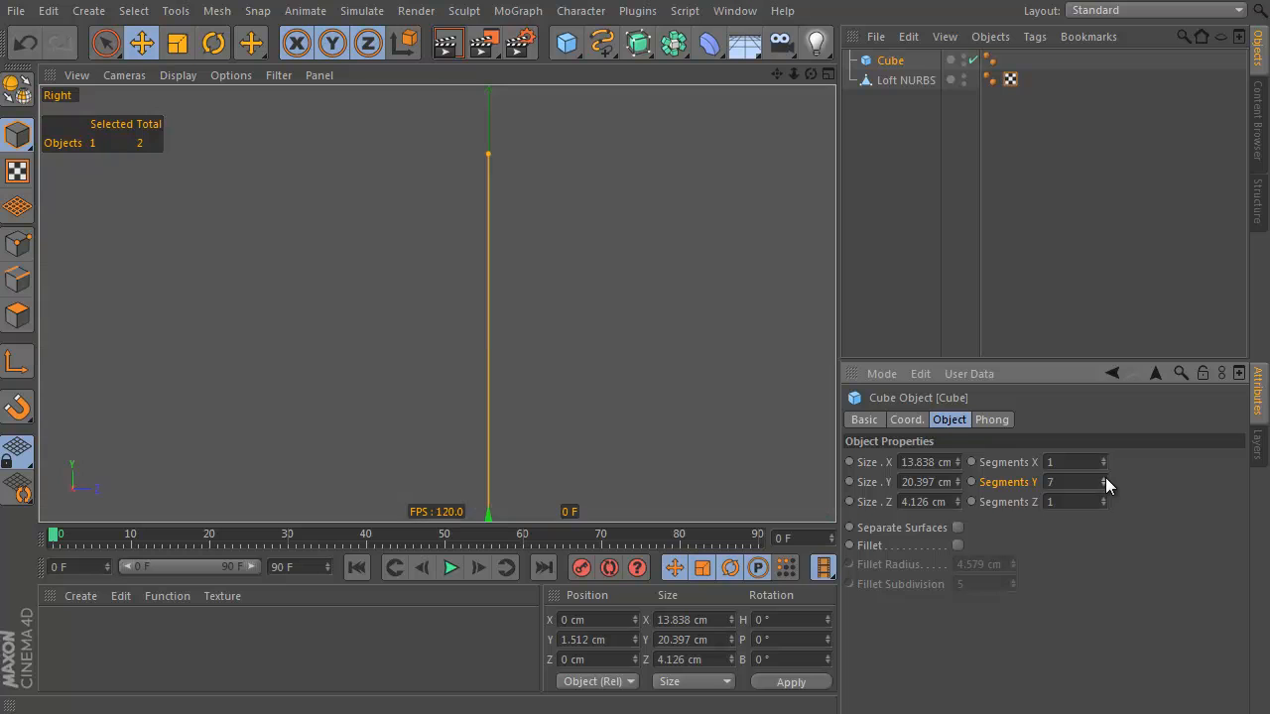
right_click_drag(684, 334, 595, 358, "alt")
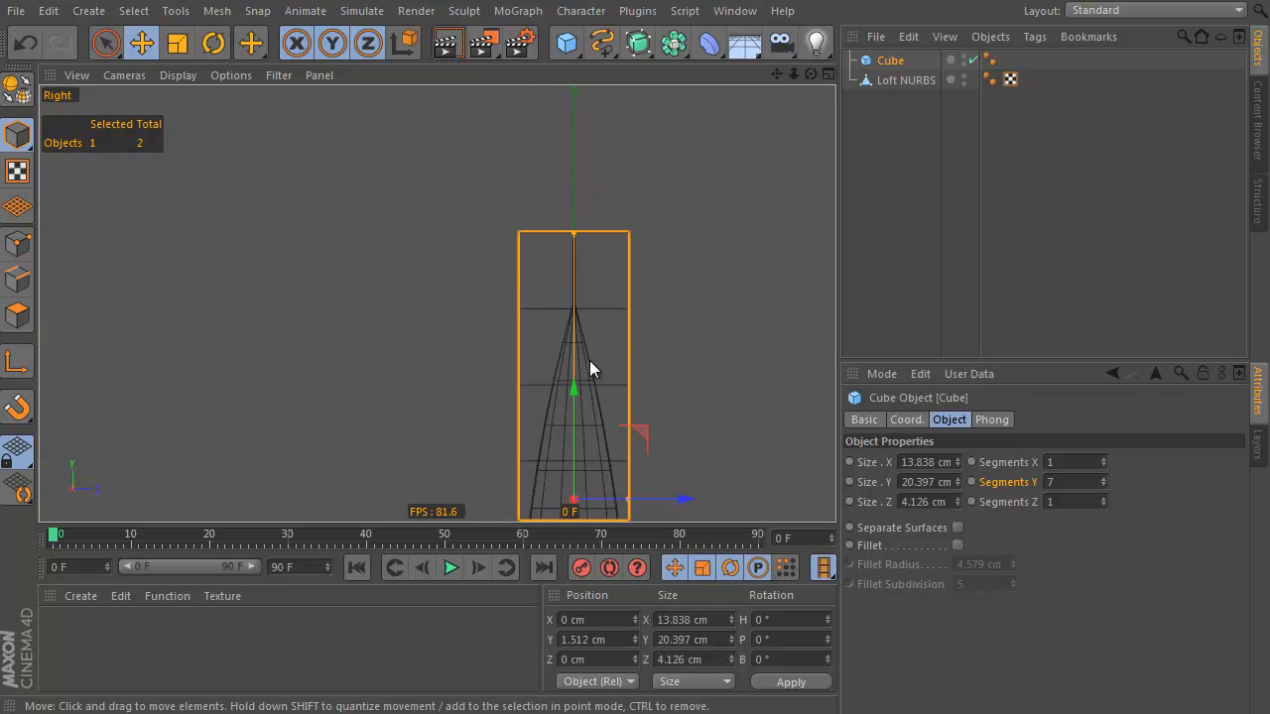
key("F2")
key("F1")
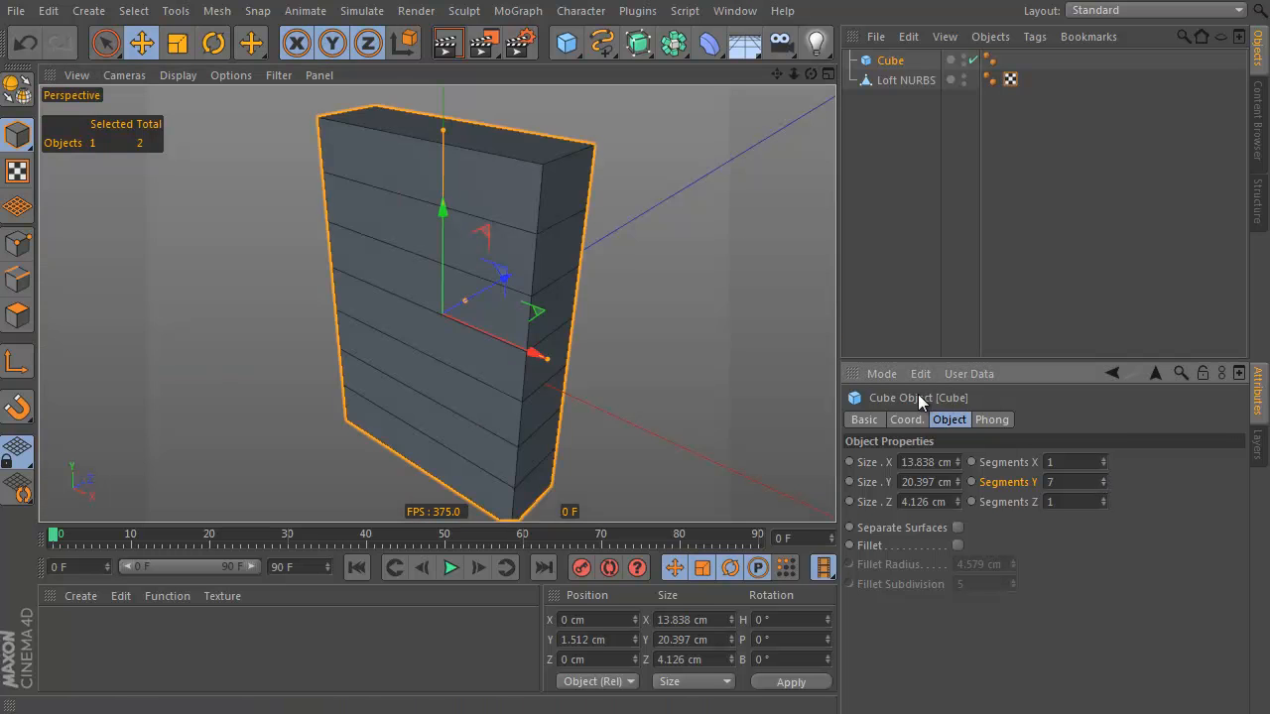
Set the cube's X and Z segments to 2 and make the cube editable
left_click(1107, 460)
left_click_drag(635, 335, 676, 309, "alt")
key("c")
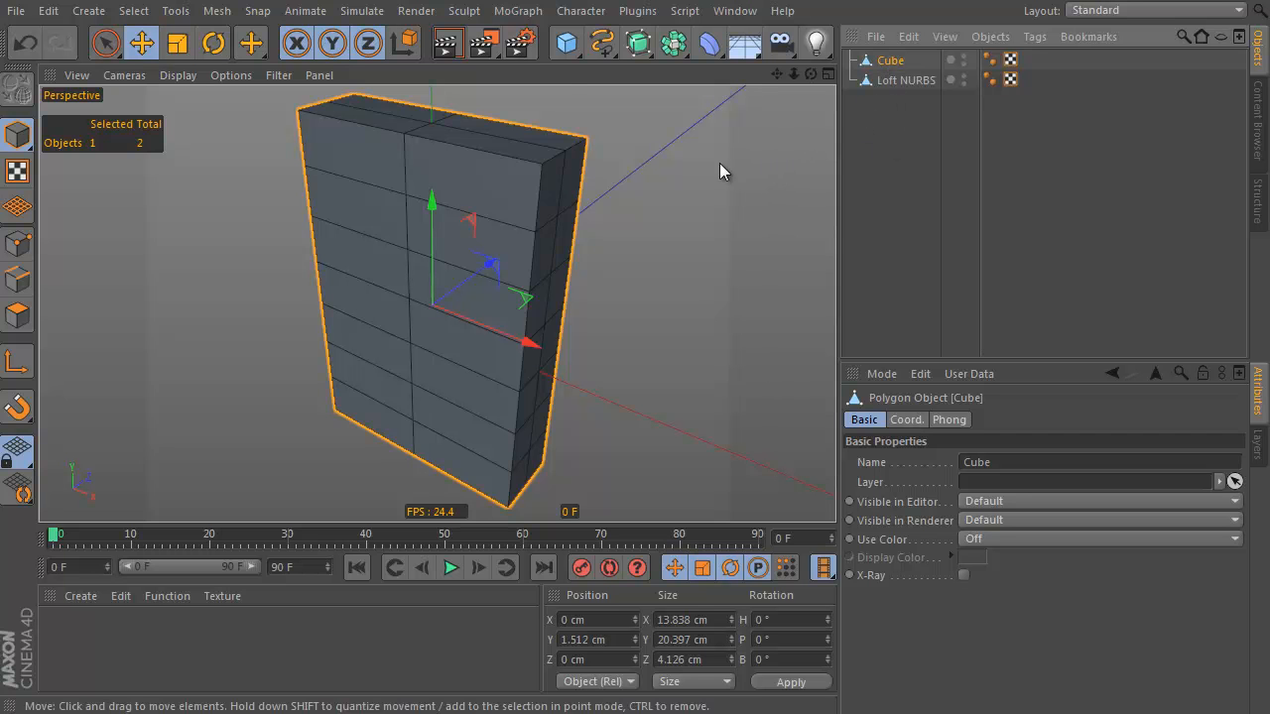
Group the cube under a null and move the Loft NURBS bag into the same null
left_click_drag(565, 42, 666, 82, "alt")
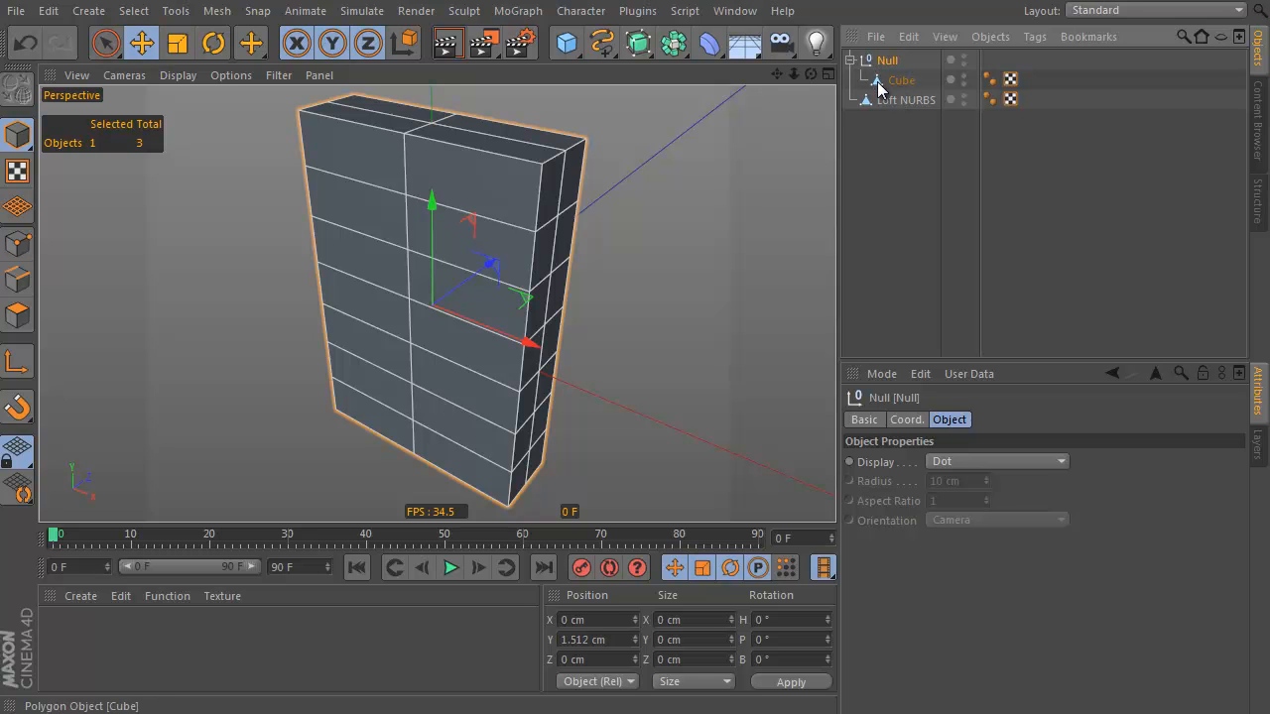
left_click(905, 103)
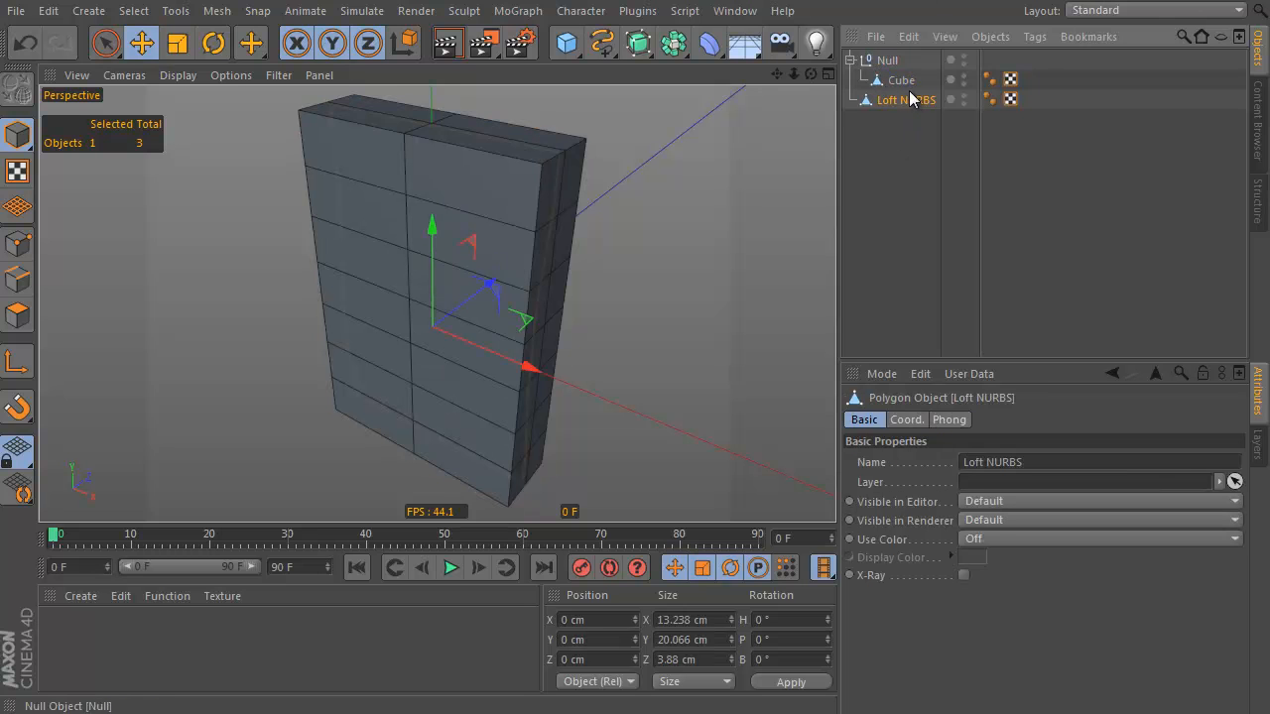
left_click_drag(912, 88, 915, 99)
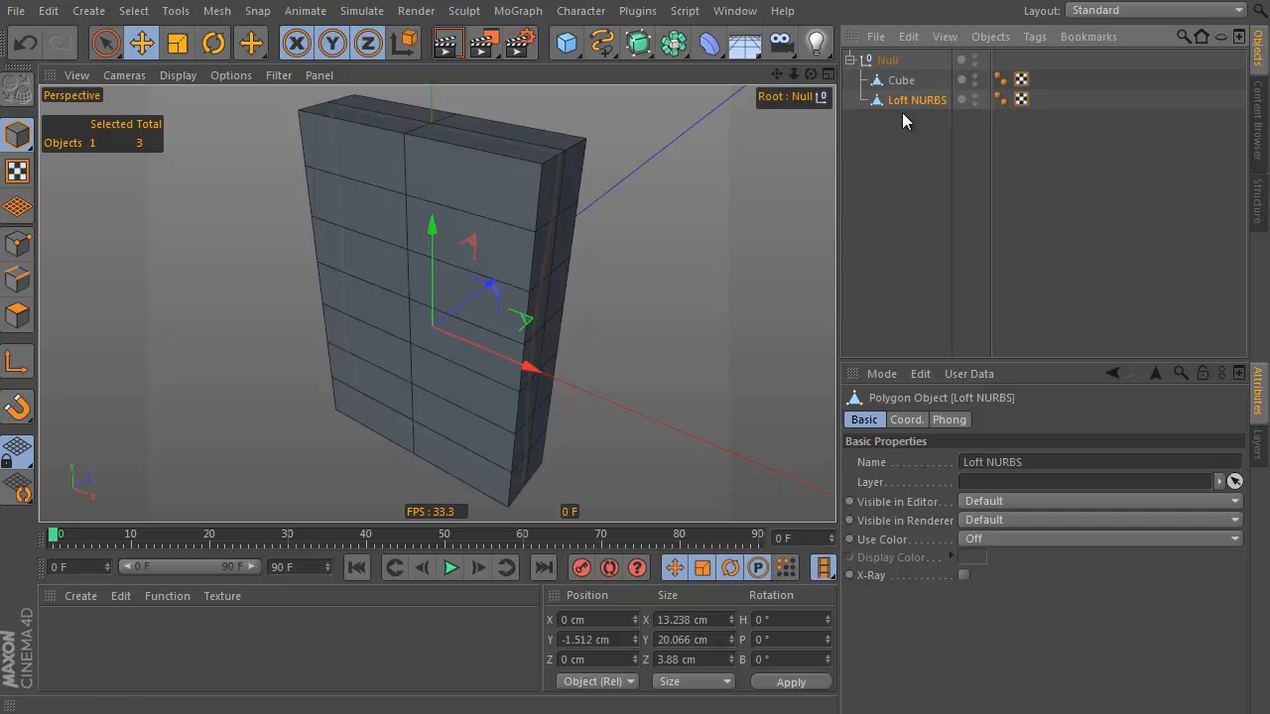
left_click(890, 61)
left_click(911, 101)
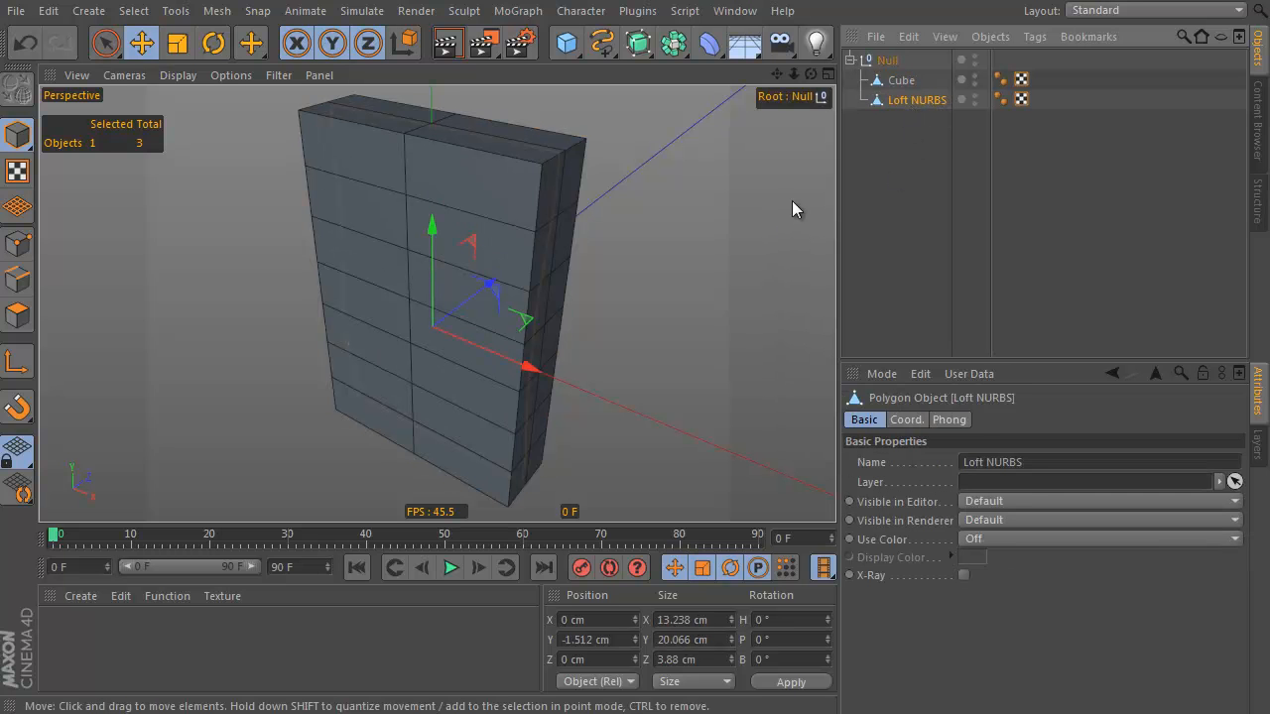
Add a Mesh deformer as a child of the Loft NURBS bag and select it
left_click(710, 45)
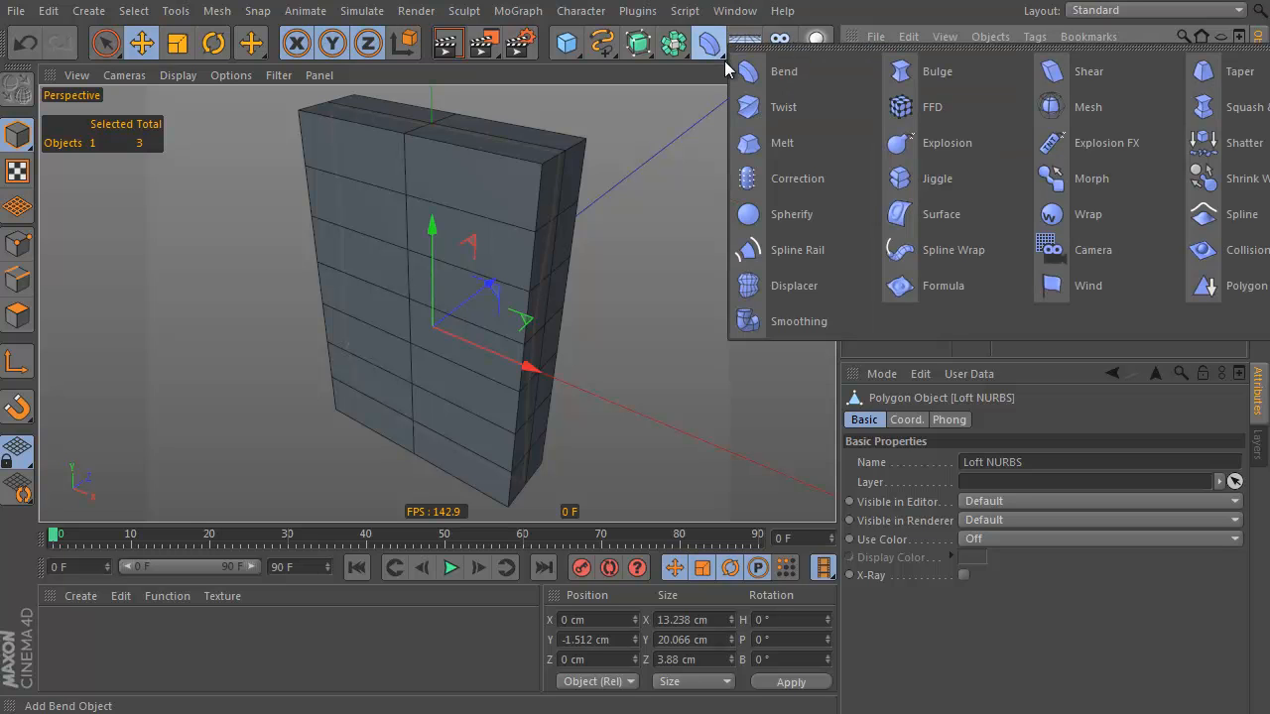
left_click(1076, 106, "shift")
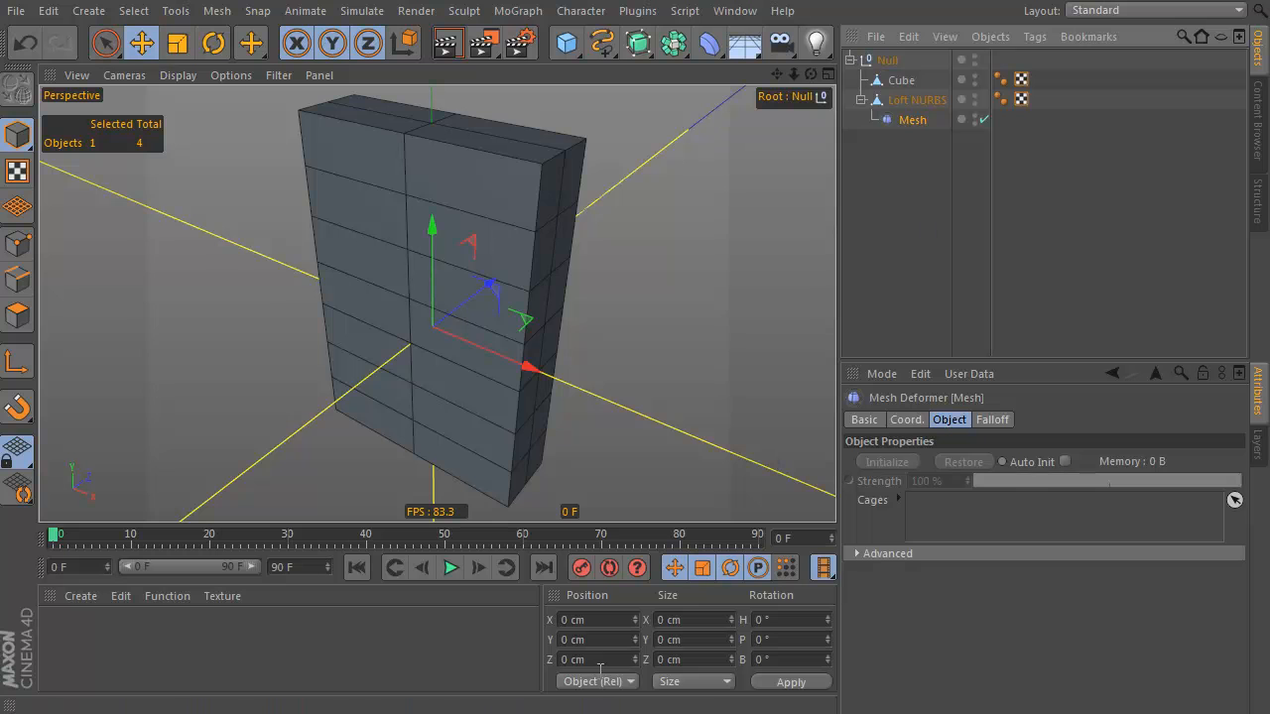
left_click(916, 100)
left_click(915, 120)
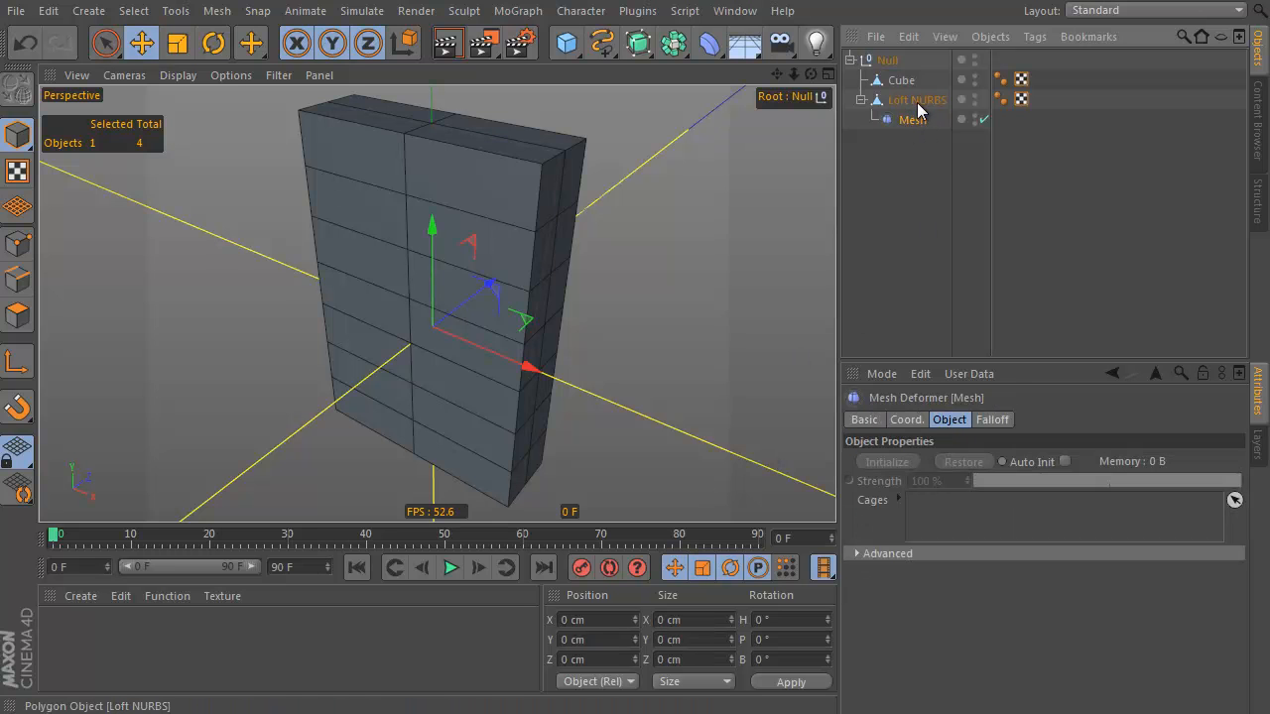
left_click_drag(689, 342, 779, 207, "alt")
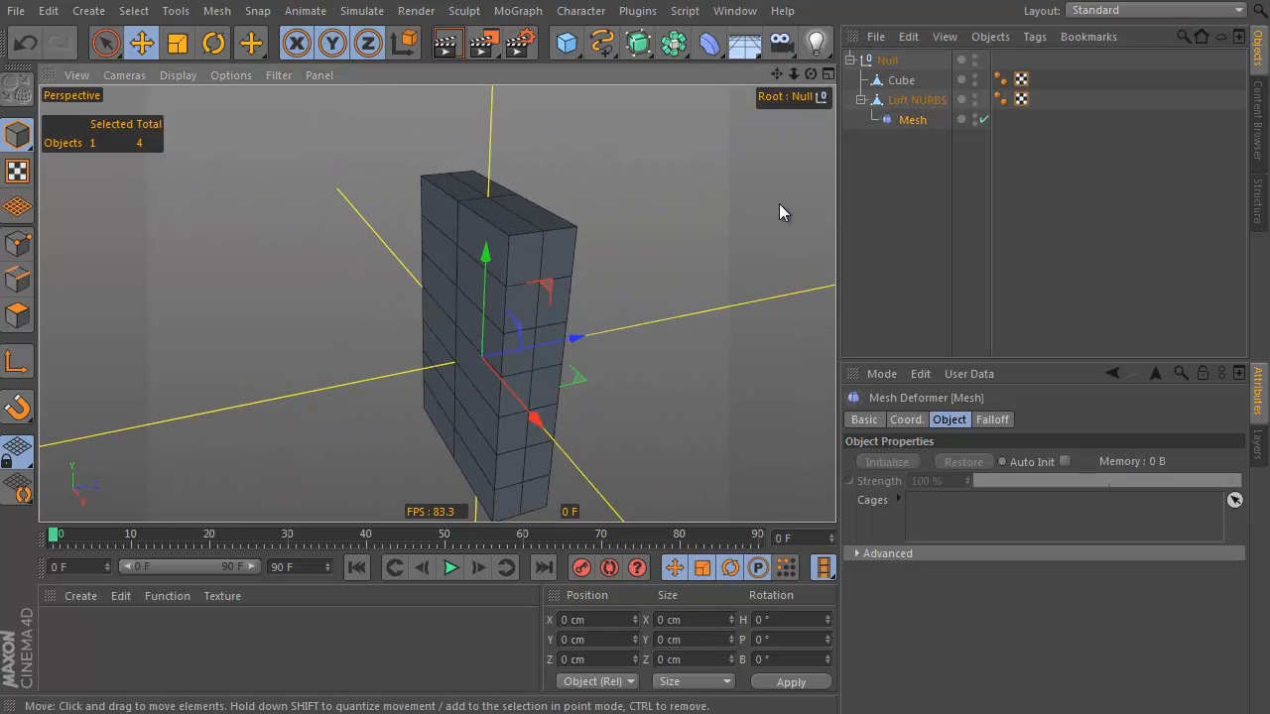
left_click(912, 121)
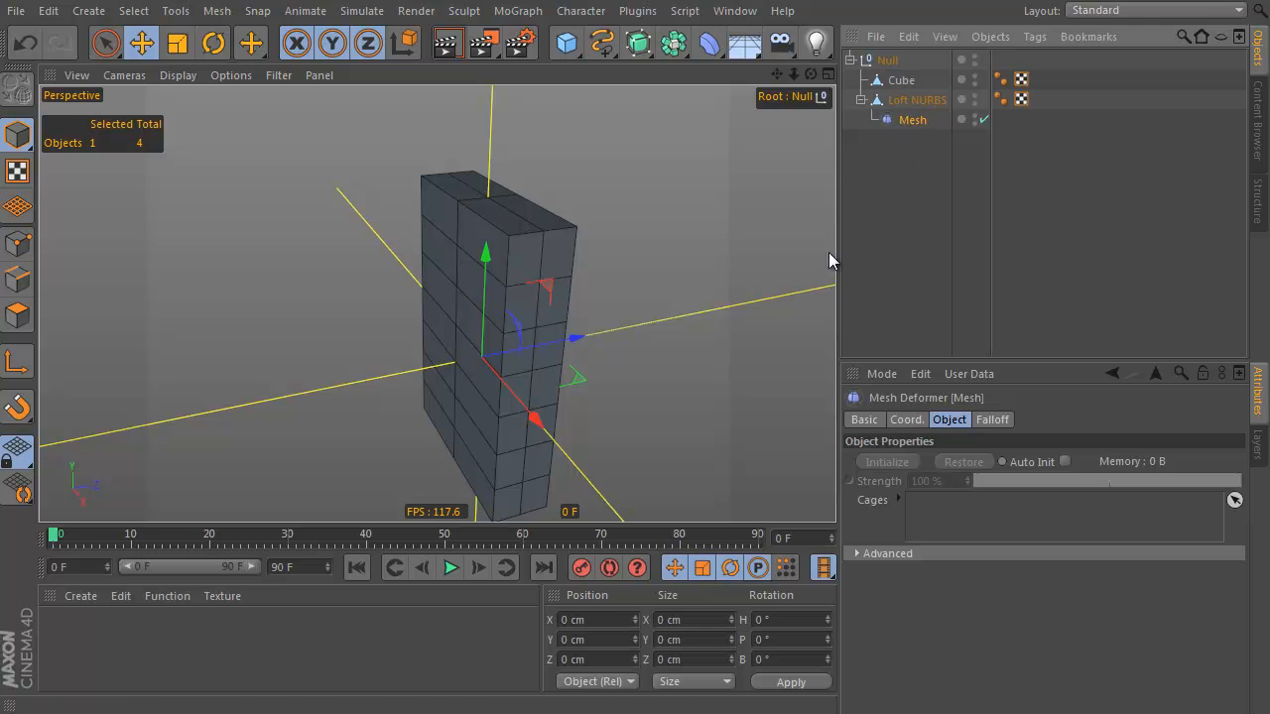
Assign the Cube as the Mesh deformer's cage and initialize the deformer
left_click_drag(1009, 359, 1011, 179)
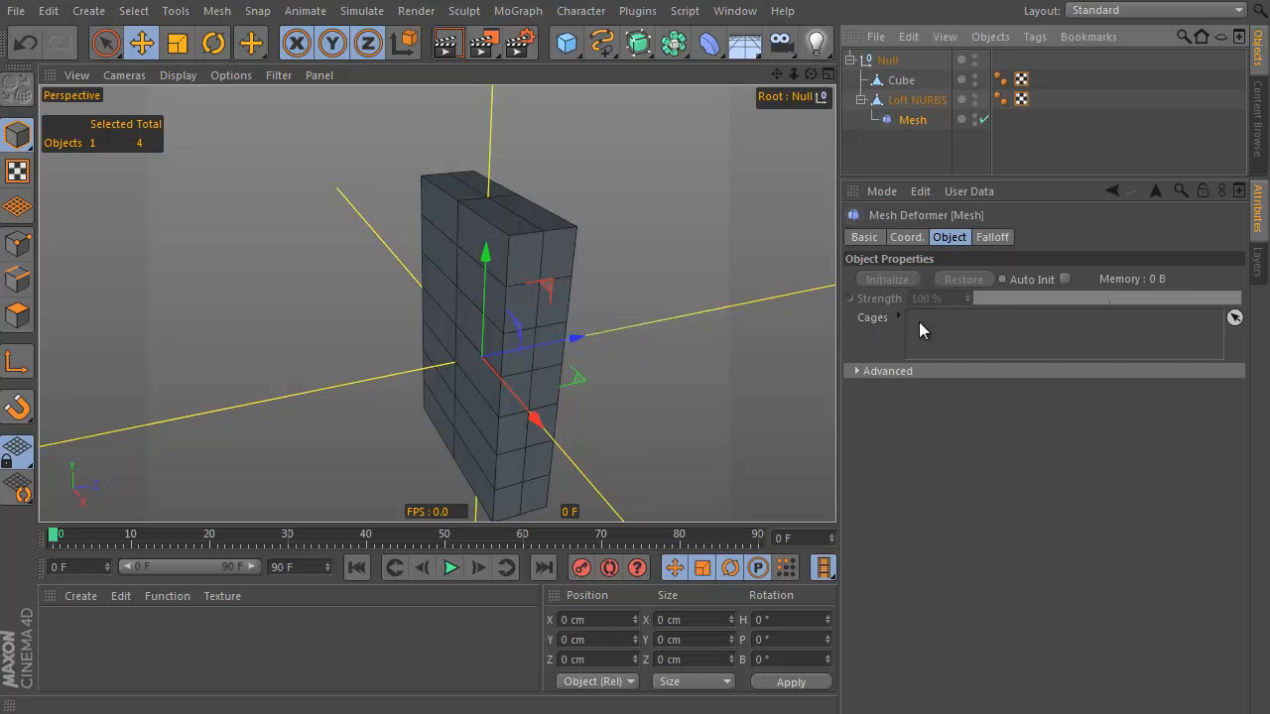
left_click_drag(903, 81, 943, 334)
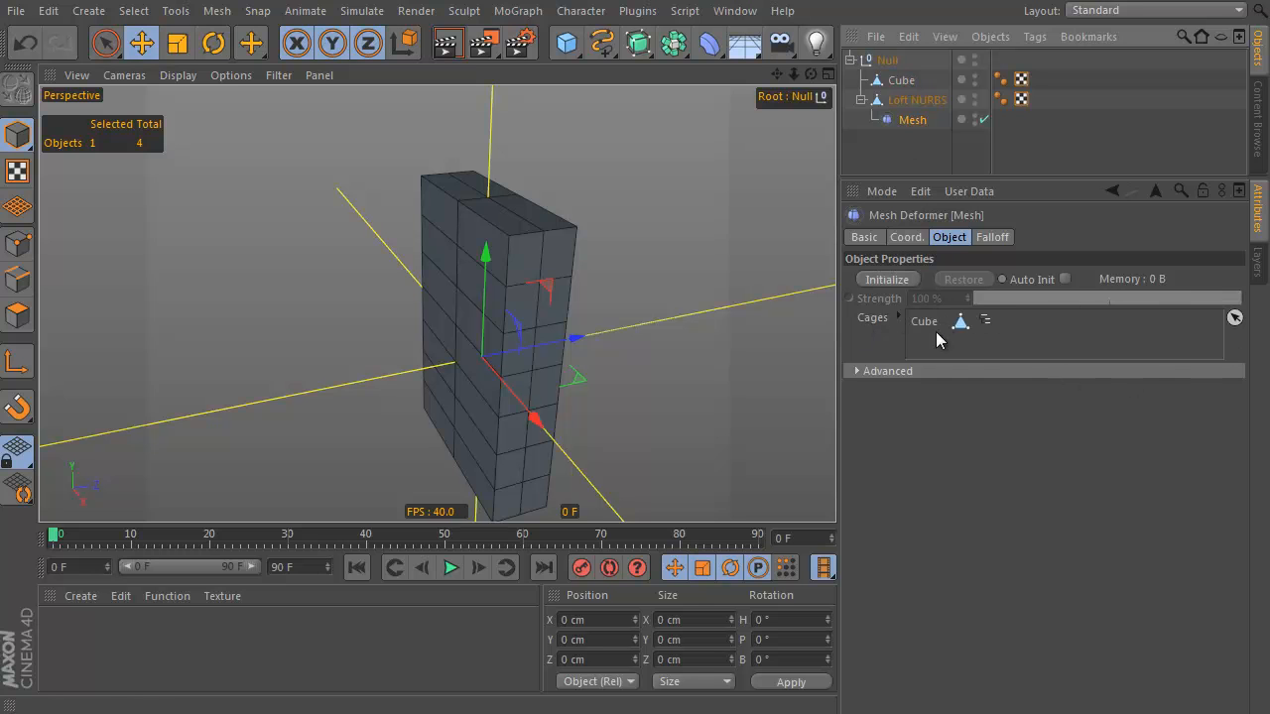
left_click(889, 282)
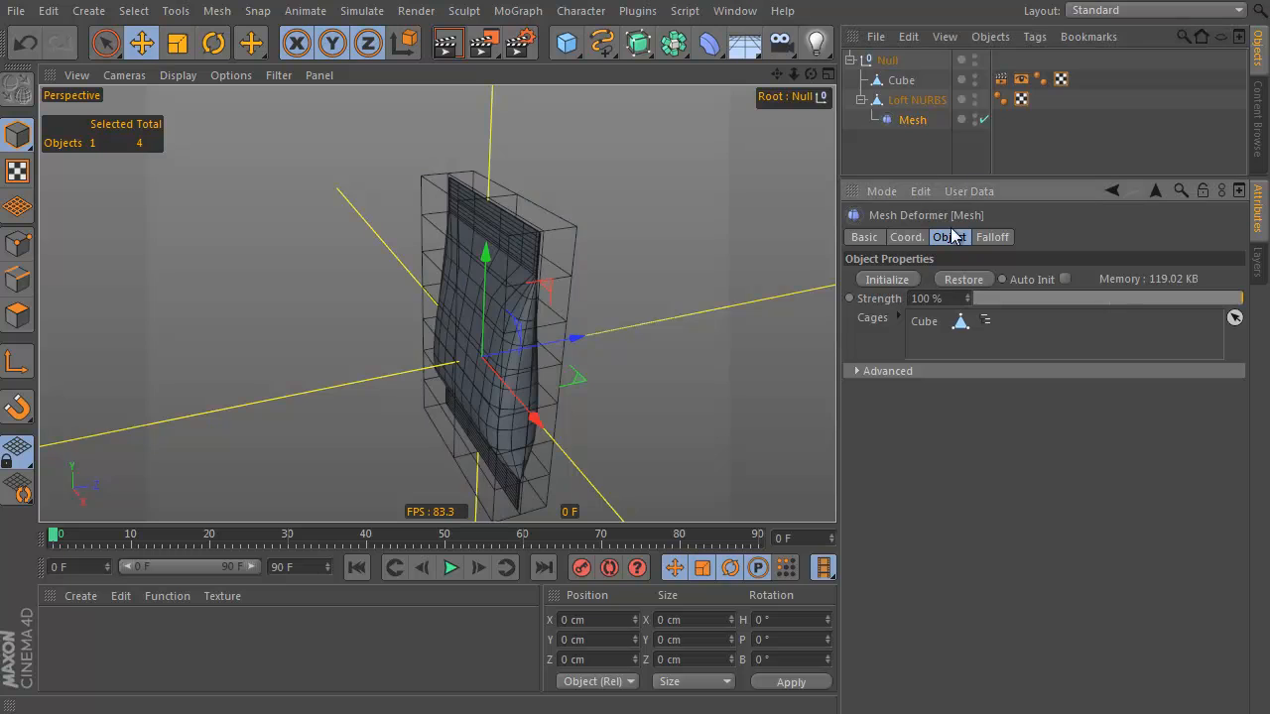
left_click_drag(641, 321, 754, 248, "alt")
Inspect the Compositing and Display tags on the cage cube
left_click(901, 81)
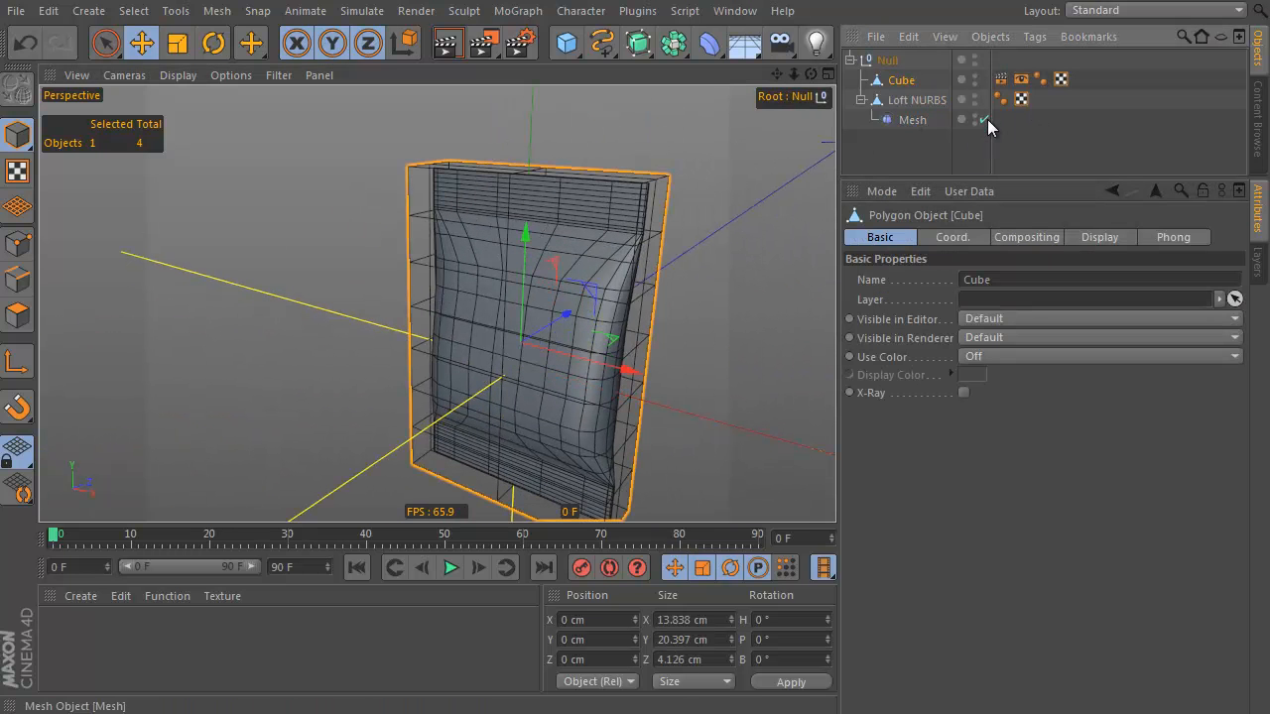
left_click(1001, 81)
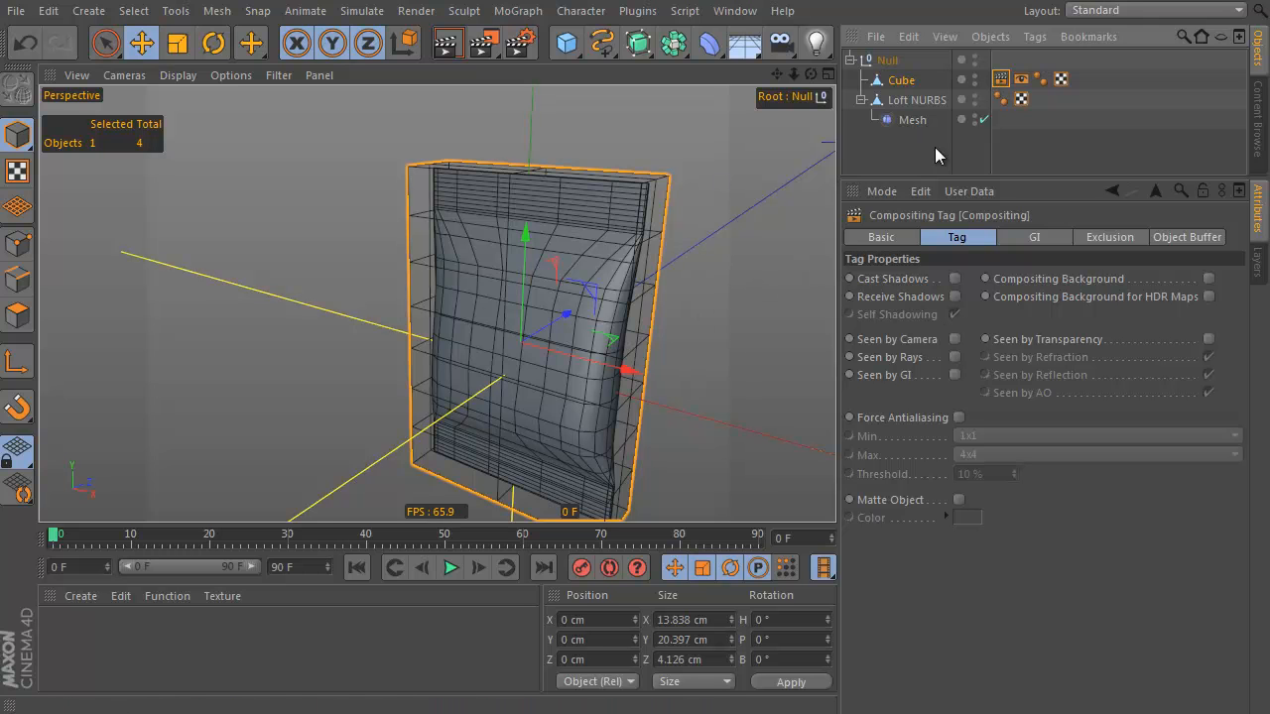
left_click(1021, 82)
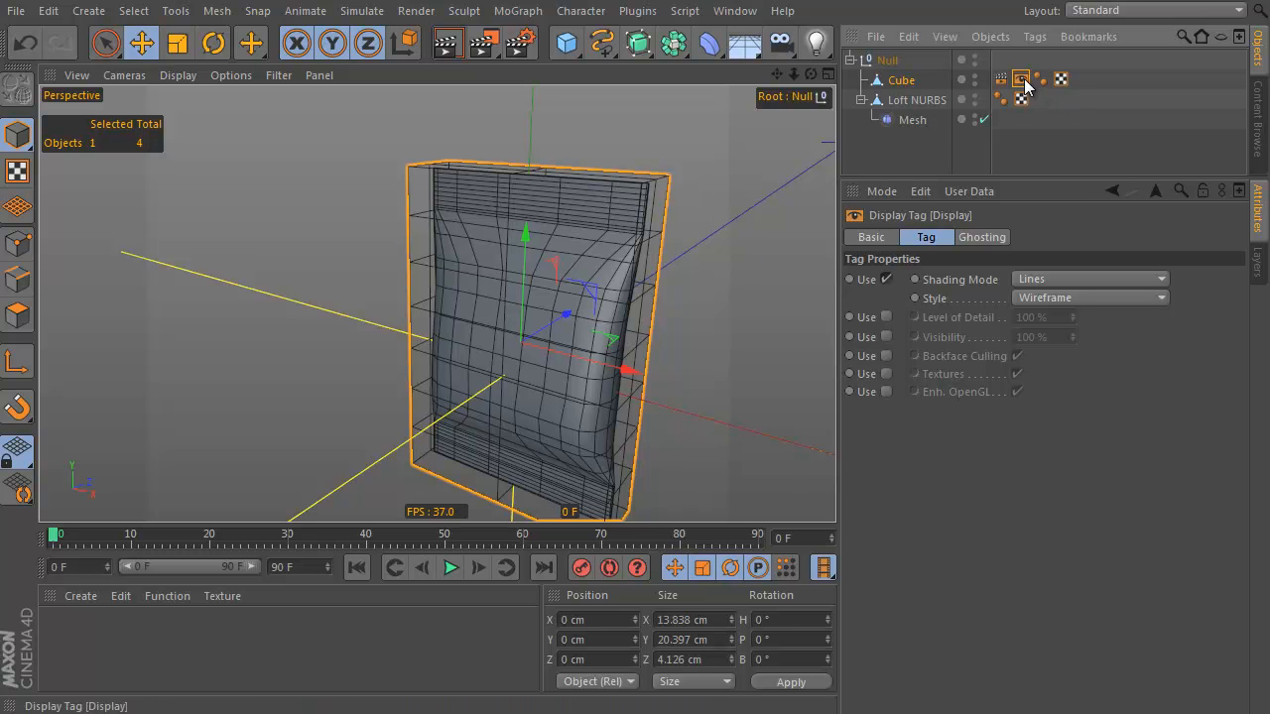
In point mode, rectangle-select the lowest two rows of cage points around the bag's bottom seal in the right view
key("F3")
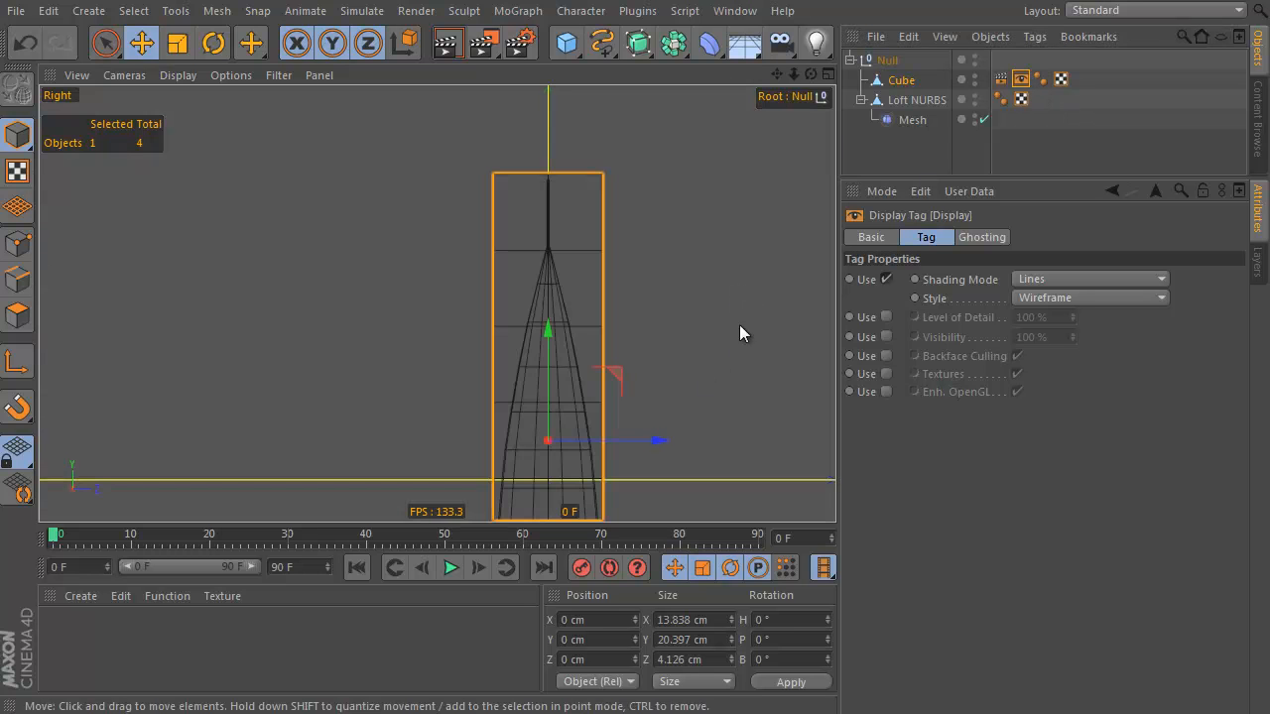
scroll(737, 336, "down", 2)
middle_click_drag(648, 432, 535, 221, "alt")
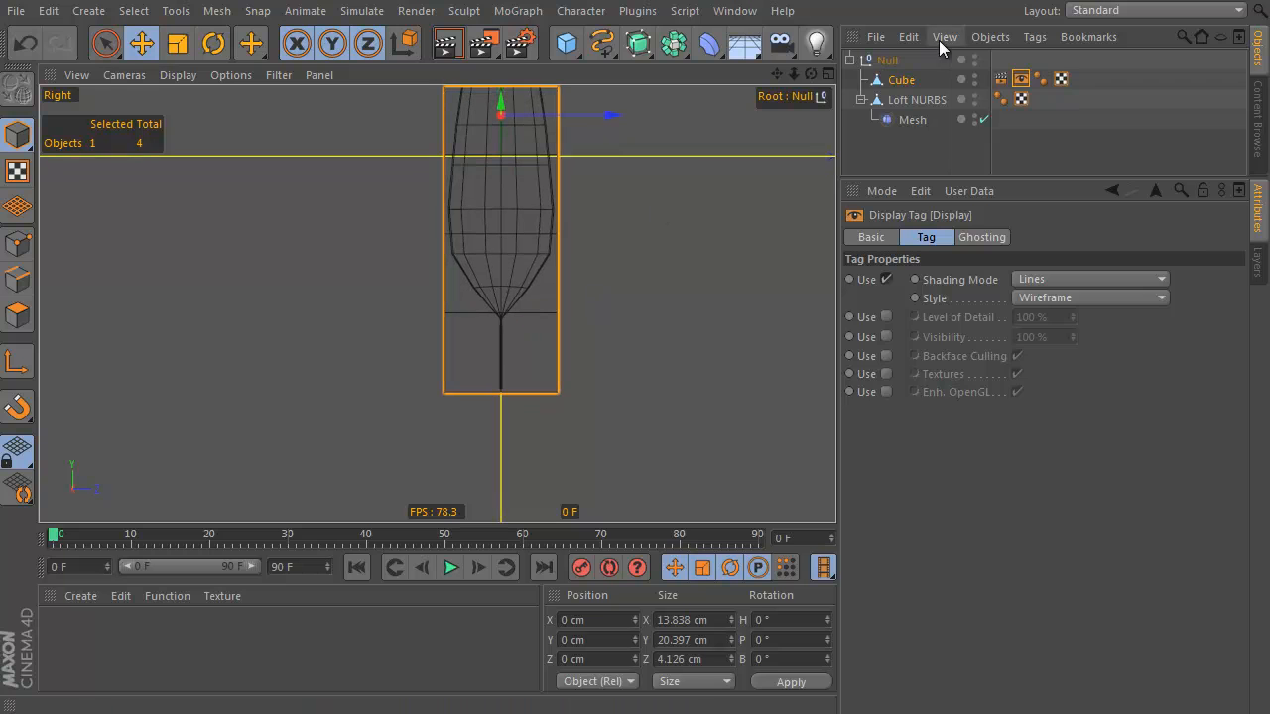
left_click(901, 80)
left_click(17, 245)
left_click_drag(106, 43, 198, 108)
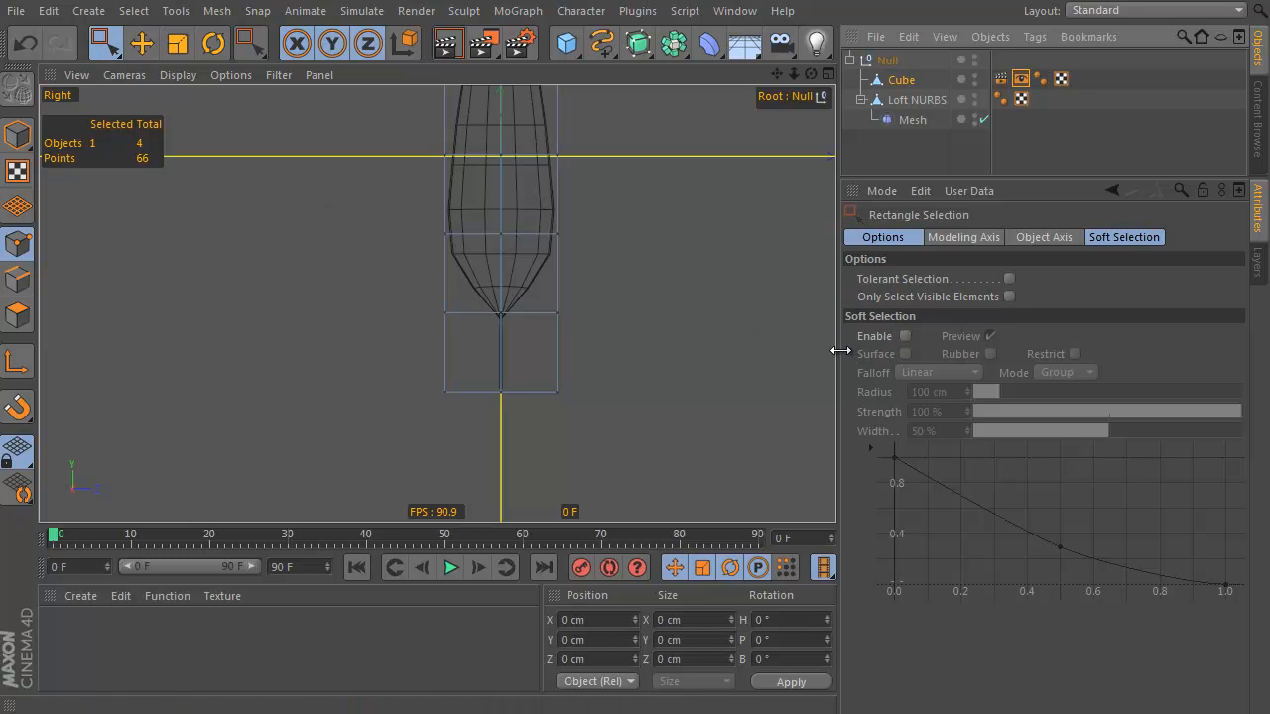
left_click_drag(841, 351, 813, 352)
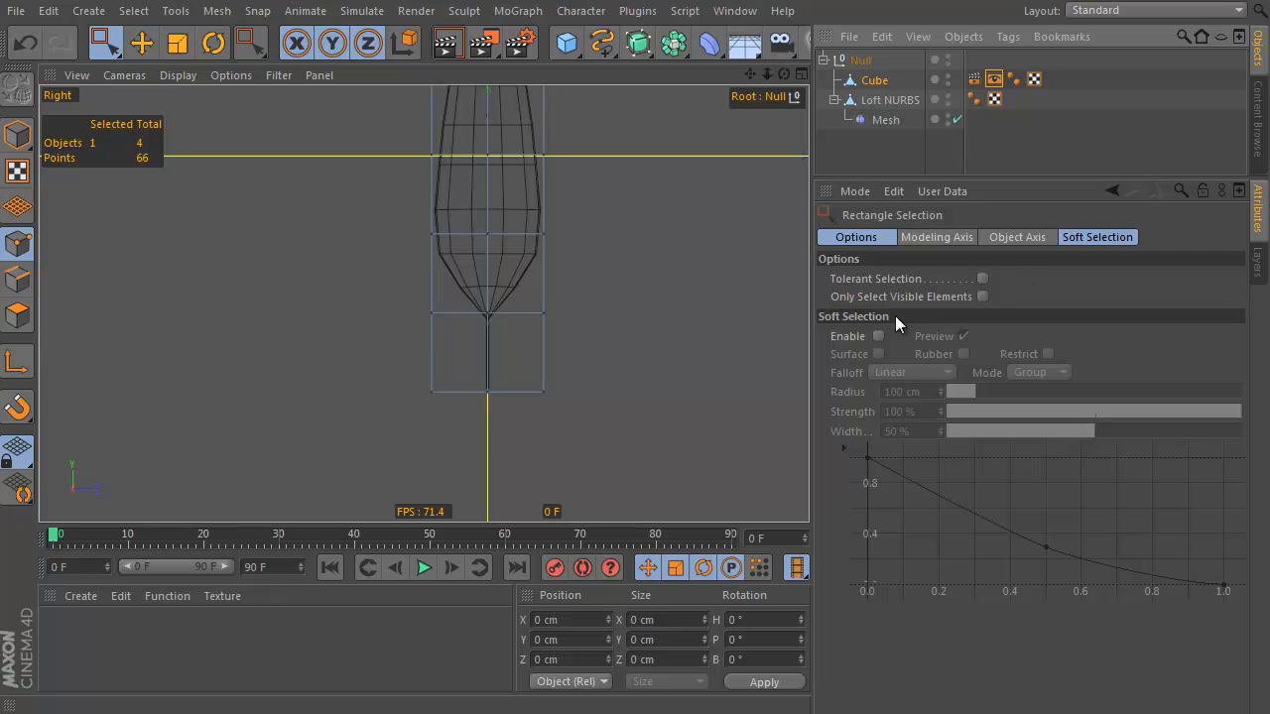
left_click_drag(380, 280, 641, 417)
scroll(516, 349, "up", 2)
Shift the selection's axis up to the seal's upper edge and rotate the selected cage points to bend the bottom seal
left_click(17, 362)
left_click_drag(477, 255, 475, 204)
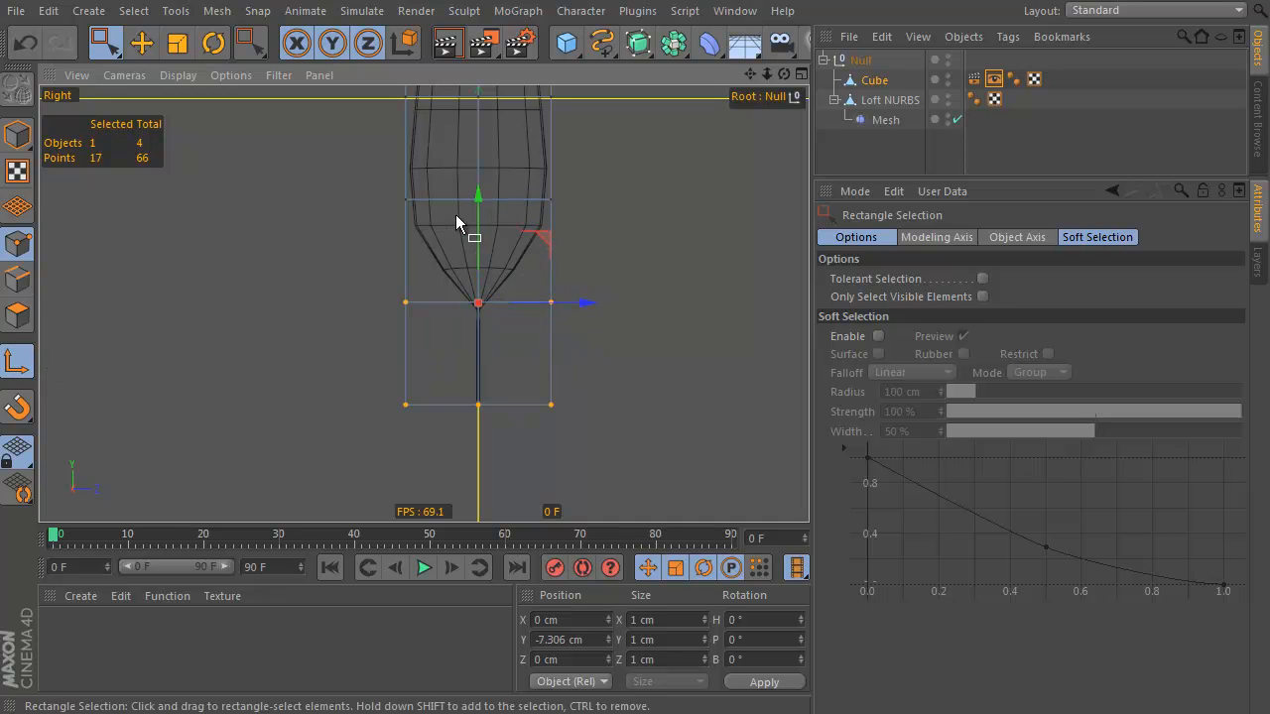
left_click(212, 43)
left_click(19, 363)
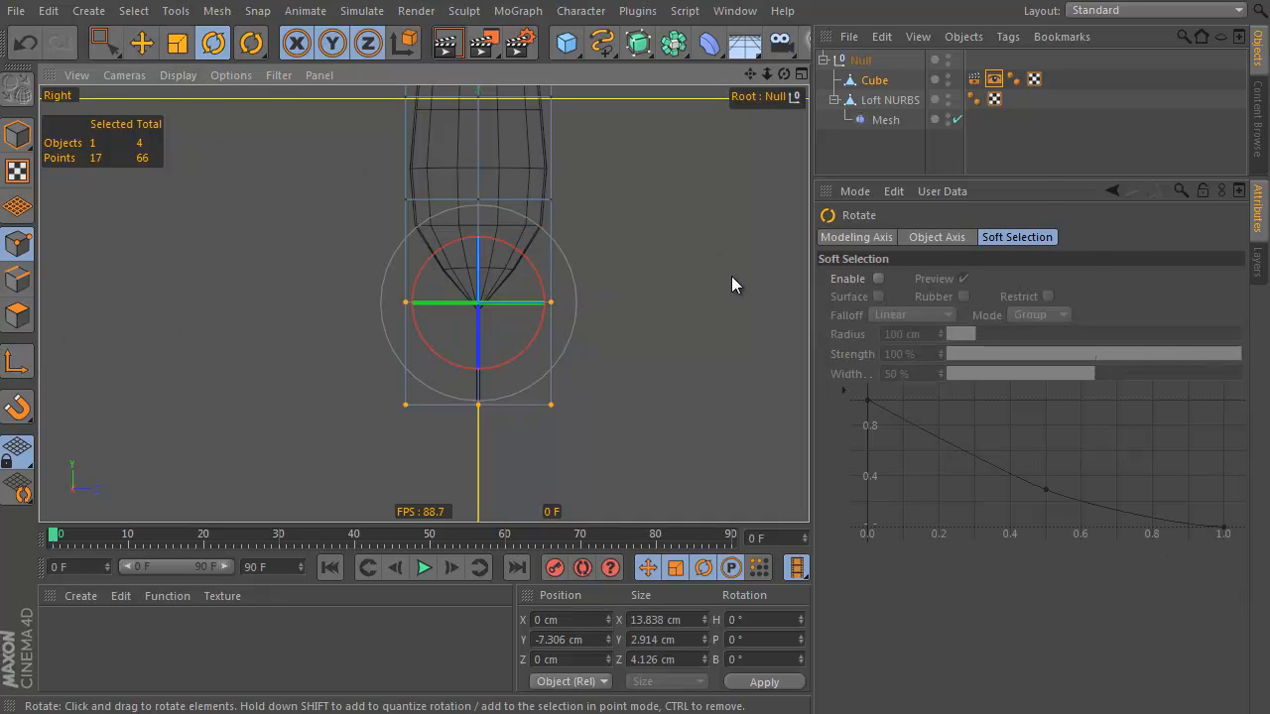
left_click_drag(635, 202, 571, 438)
Rectangle-select cage points around the fold in the right view and move them to refine the bottom seal's bend
left_click_drag(105, 42, 179, 105)
left_click_drag(455, 216, 531, 329)
key("e")
key("space")
left_click_drag(521, 415, 451, 346)
key("space")
left_click_drag(468, 459, 518, 416)
key("space")
key("space")
left_click_drag(449, 266, 463, 315)
Return to the perspective view and clear the cage cube's point selection with Live Selection
key("F1")
left_click_drag(526, 282, 516, 216, "alt")
left_click_drag(107, 43, 129, 79)
left_click(855, 80)
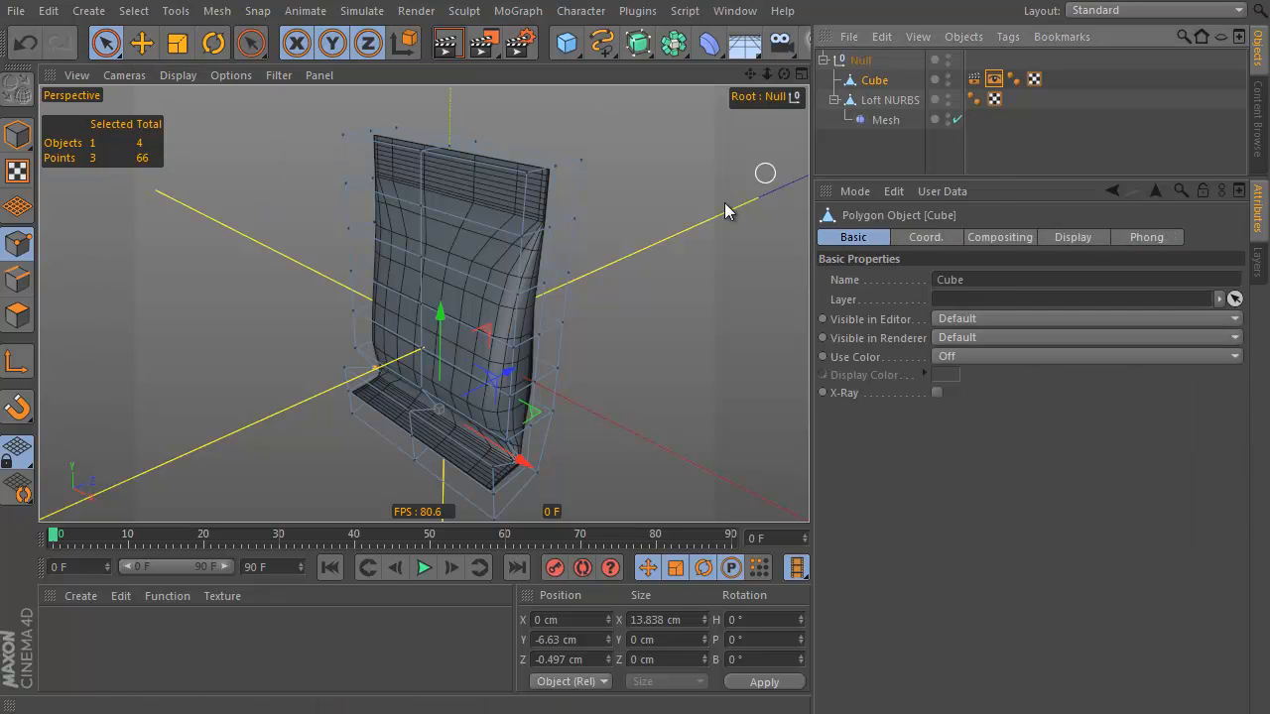
left_click(591, 179)
Activate the Brush in Smear mode for the cage points and set its radius to 8.009 cm
right_click(552, 129)
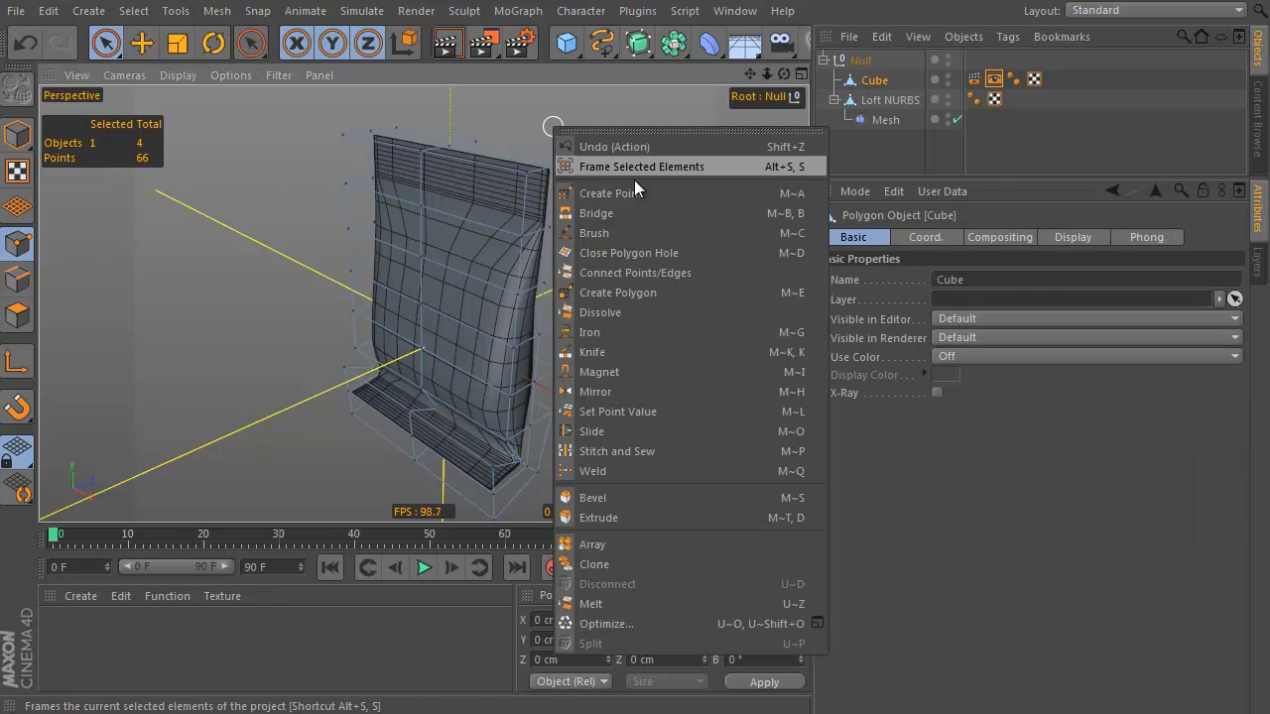
left_click(623, 232)
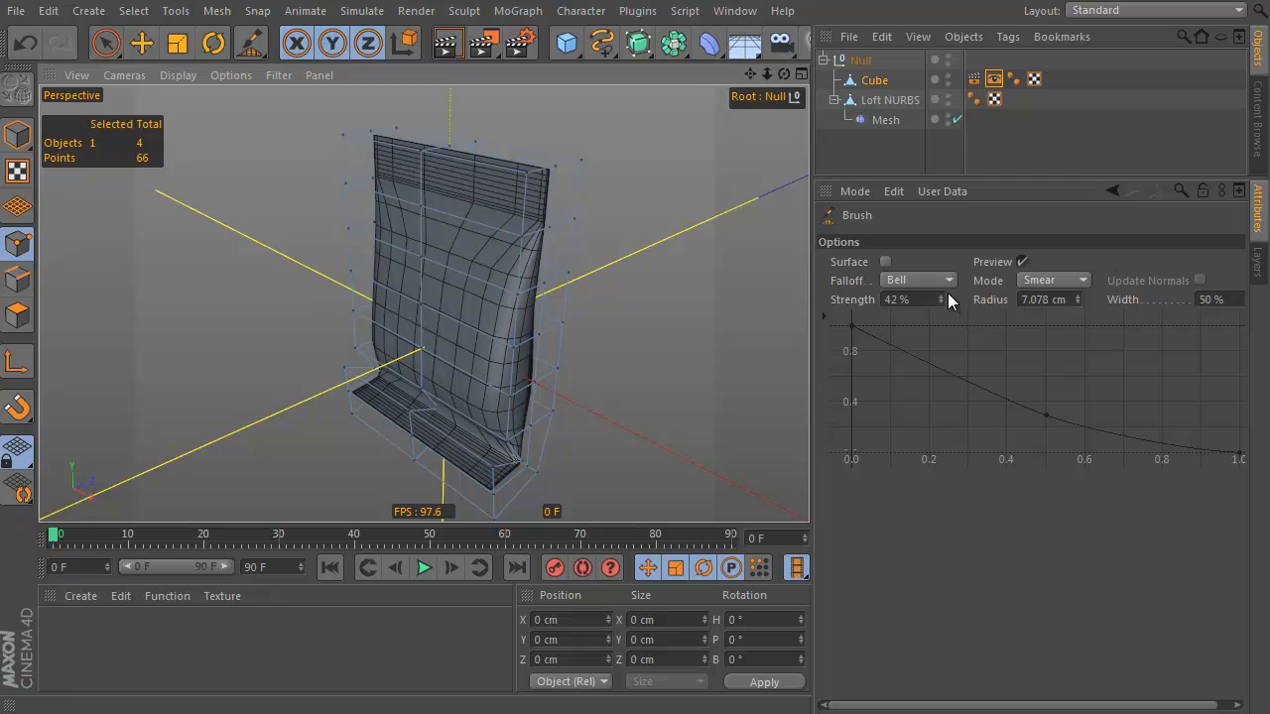
left_click(1054, 299)
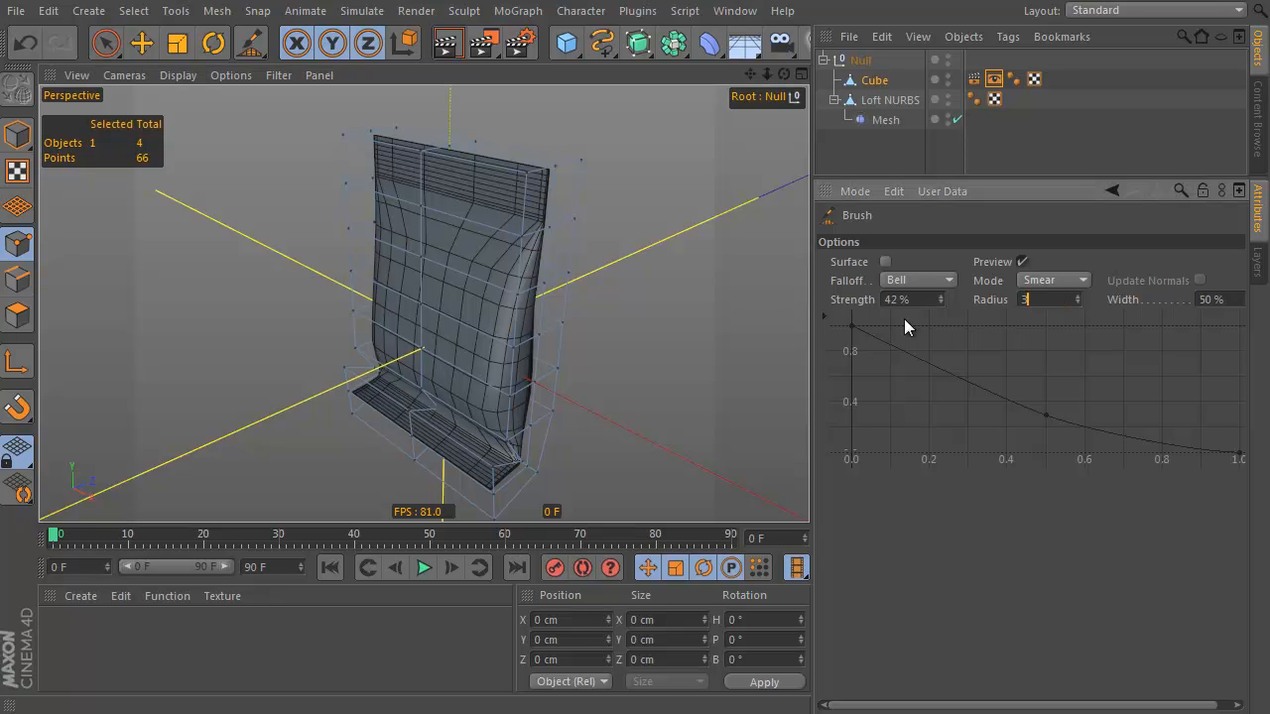
type("5")
key("Return")
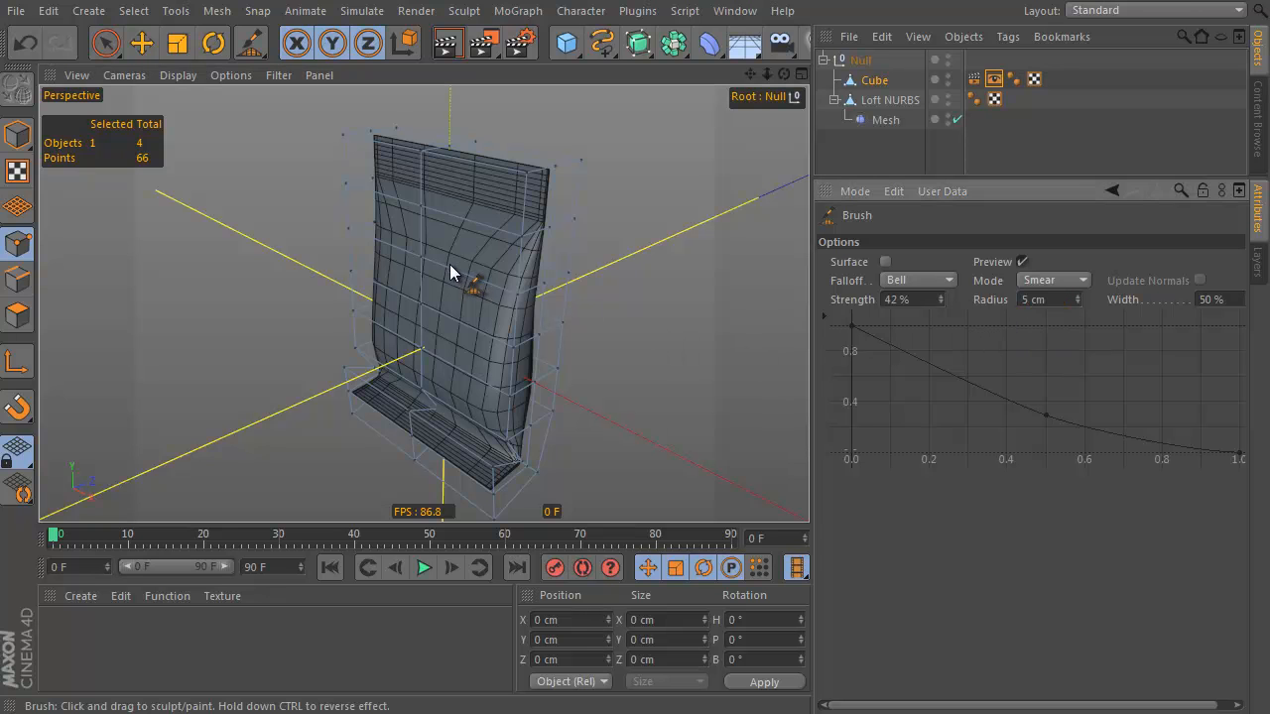
right_click_drag(471, 278, 445, 300, "alt")
left_click_drag(445, 300, 483, 268, "alt")
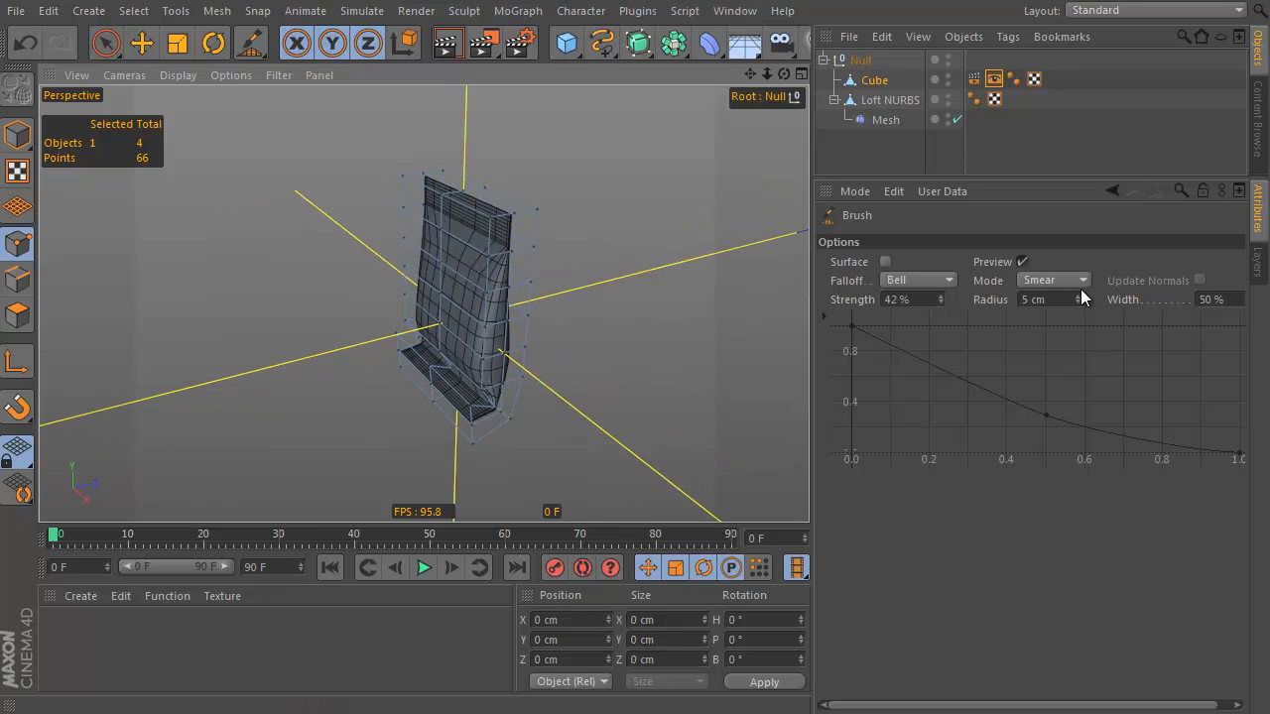
left_click_drag(1077, 297, 1076, 285)
middle_click_drag(452, 289, 446, 292)
mouse_move(467, 290)
right_mouse_down("alt")
mouse_move(494, 288)
mouse_move(491, 302)
right_mouse_up("alt")
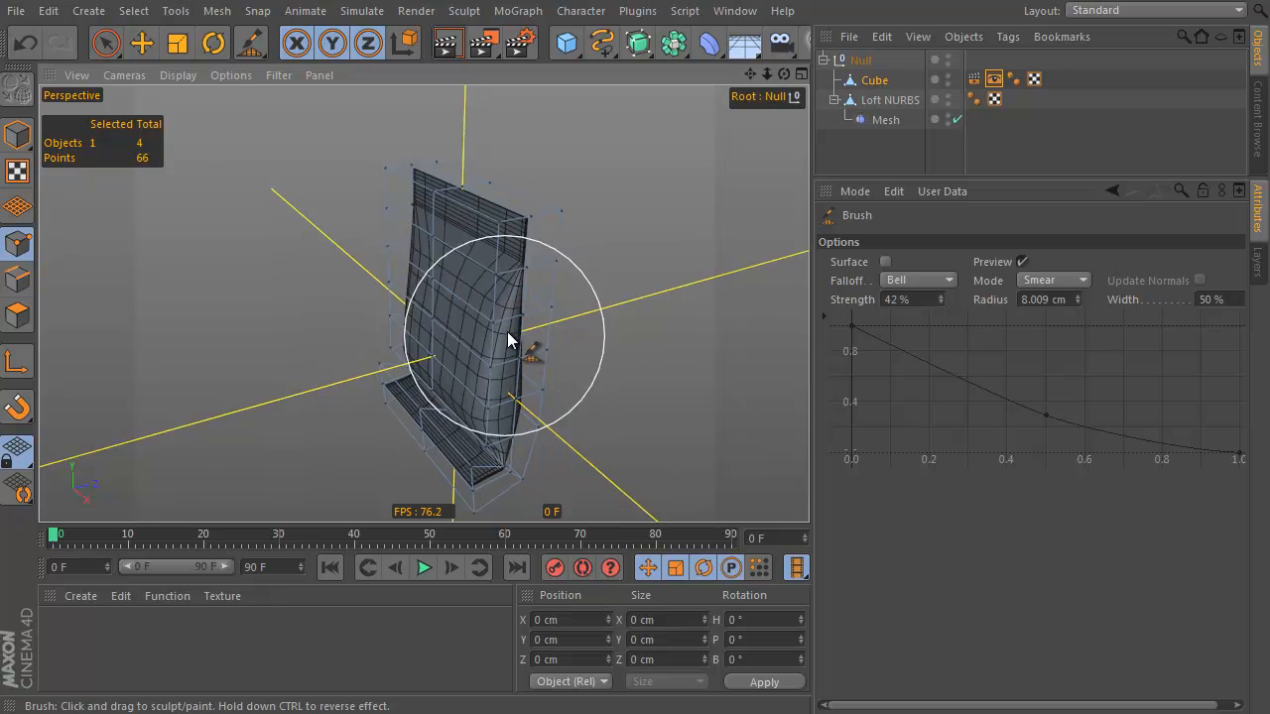
Smear the cage points around the bag with the Brush, using 13% strength and a 4.375 cm radius
left_click_drag(503, 346, 505, 304, "alt")
mouse_move(446, 295)
middle_mouse_down()
mouse_move(446, 241)
mouse_move(442, 312)
middle_mouse_up()
left_click_drag(453, 326, 526, 313, "alt")
mouse_move(525, 312)
middle_mouse_down()
mouse_move(431, 294)
mouse_move(382, 301)
middle_mouse_up()
mouse_move(609, 331)
left_mouse_down("alt")
mouse_move(502, 238)
mouse_move(396, 198)
left_mouse_up("alt")
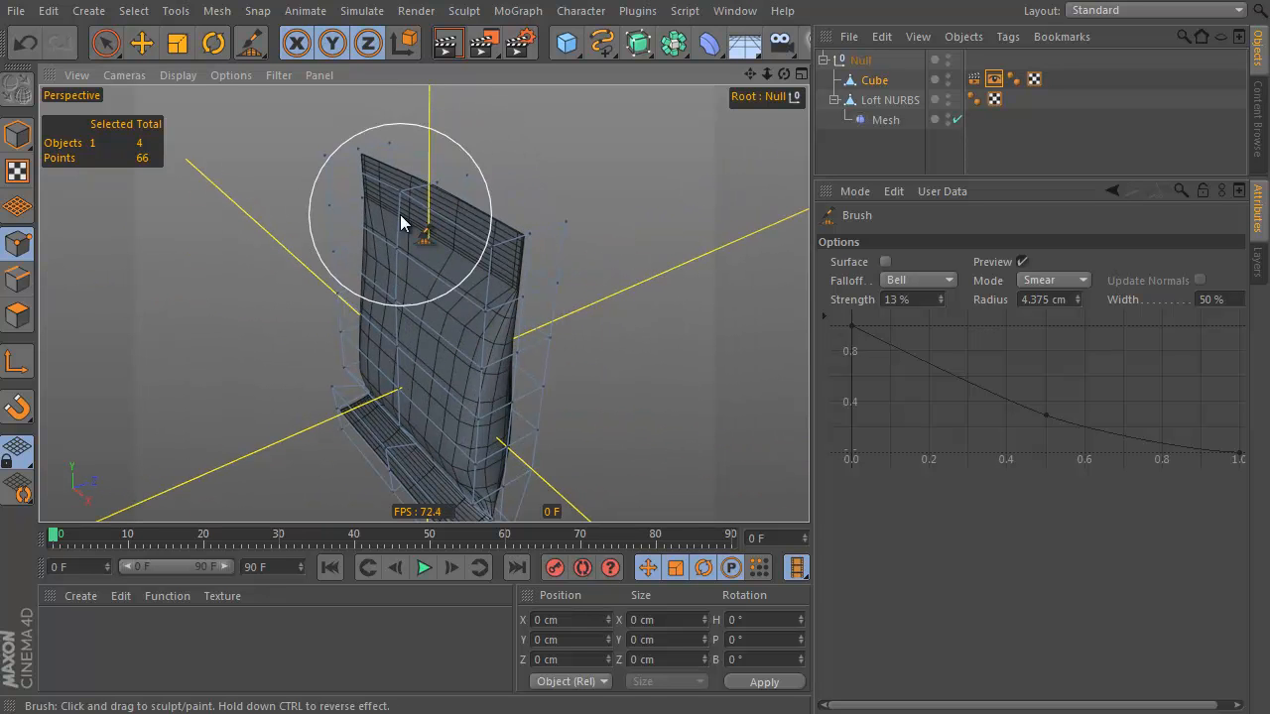
left_click_drag(440, 366, 599, 365, "alt")
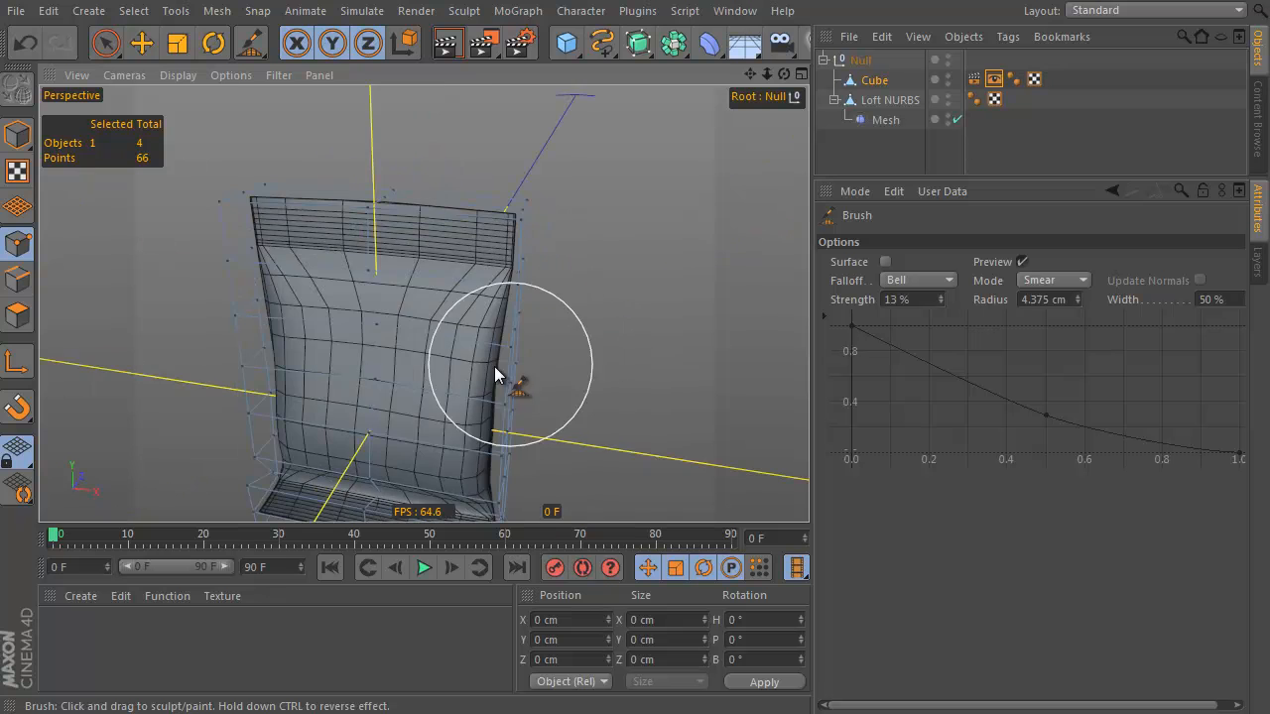
left_click_drag(423, 304, 586, 281, "alt")
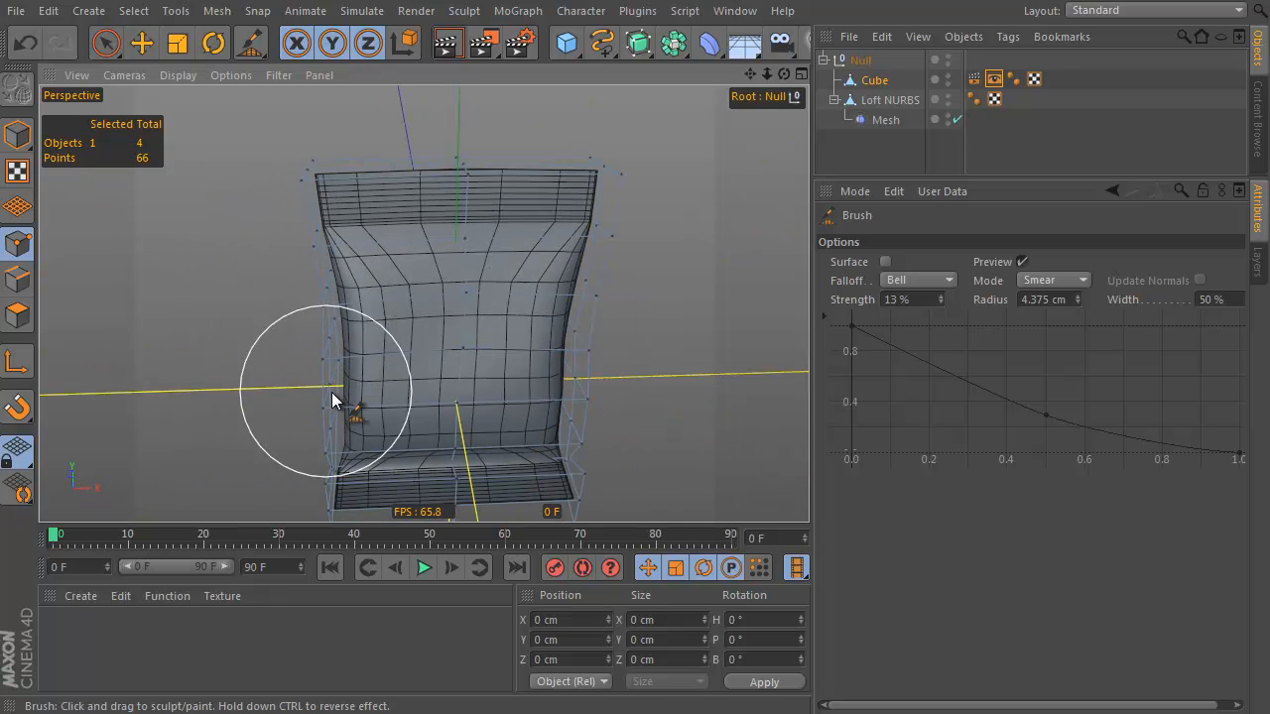
mouse_move(391, 420)
left_mouse_down("alt")
mouse_move(488, 391)
mouse_move(444, 310)
mouse_move(307, 221)
left_mouse_up("alt")
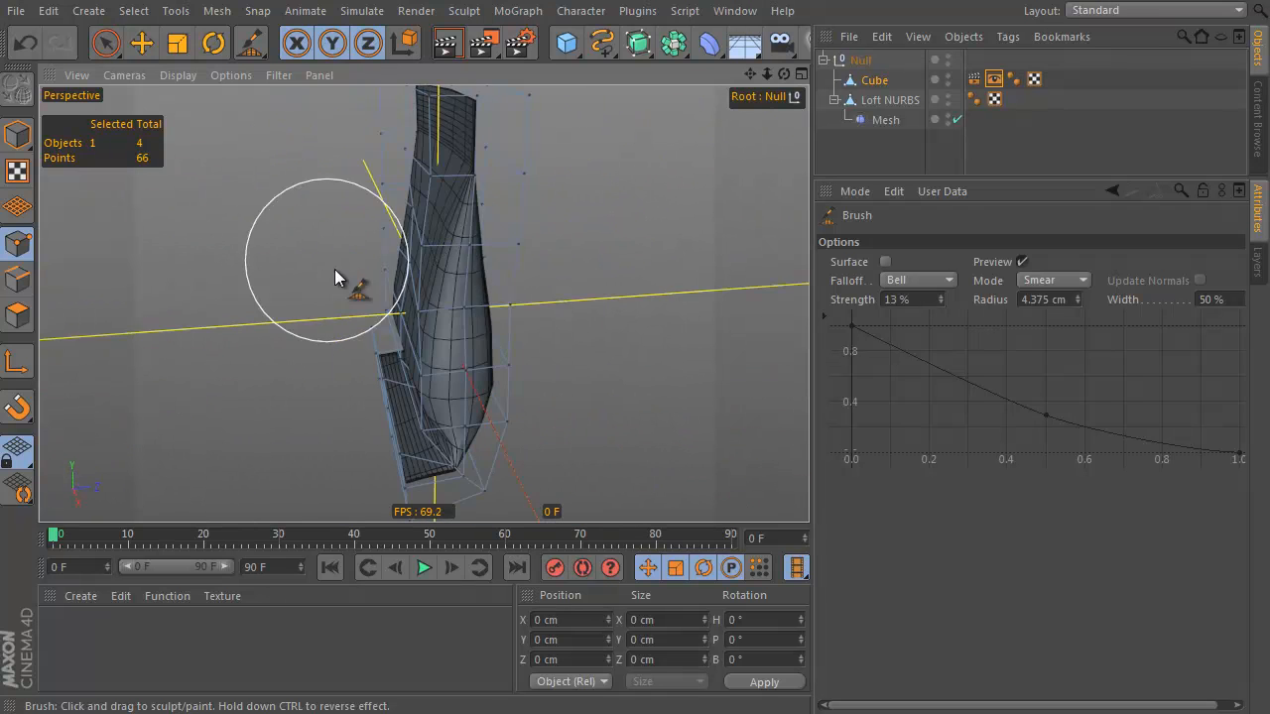
mouse_move(439, 346)
left_mouse_down("alt")
mouse_move(536, 350)
mouse_move(675, 283)
mouse_move(724, 204)
mouse_move(548, 275)
left_mouse_up("alt")
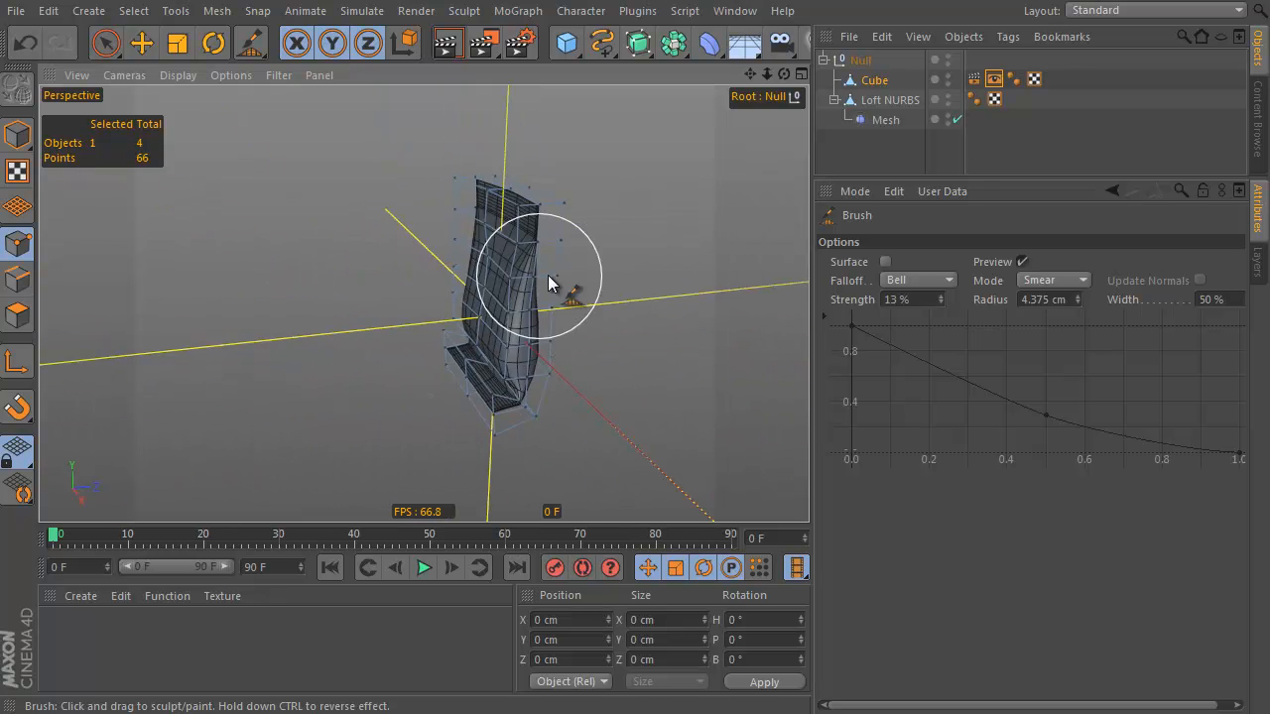
Vary the Mesh deformer's strength, return it to 100%, and examine the deformed bag with the cage cube selected
left_click(885, 119)
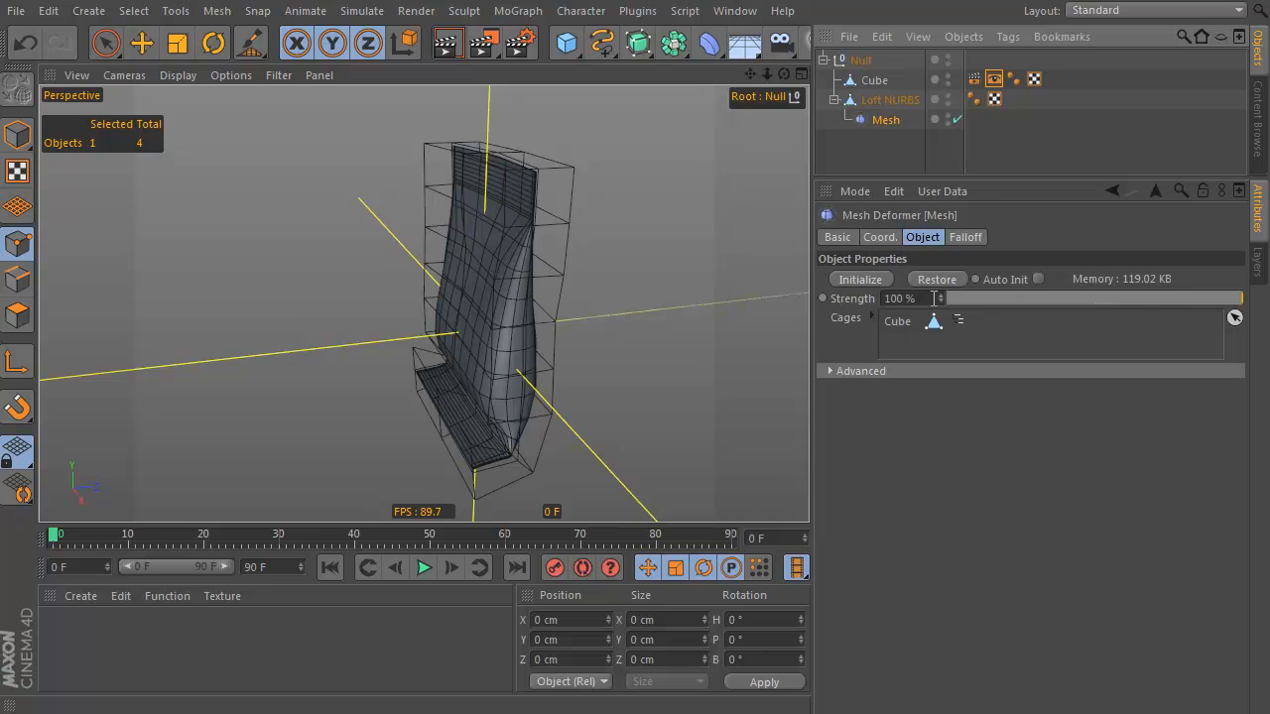
left_click_drag(1199, 296, 1265, 319)
left_click_drag(561, 309, 654, 210, "alt")
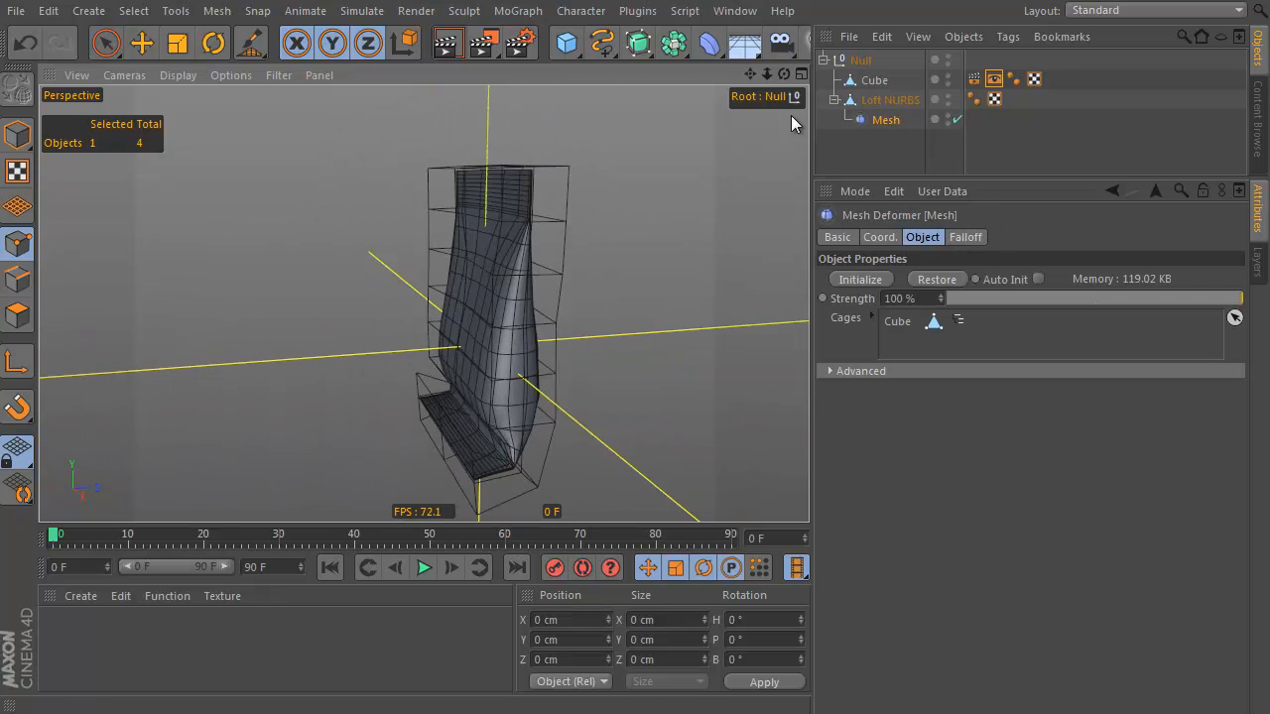
left_click(873, 80)
mouse_move(575, 380)
left_mouse_down("alt")
mouse_move(536, 303)
mouse_move(453, 248)
left_mouse_up("alt")
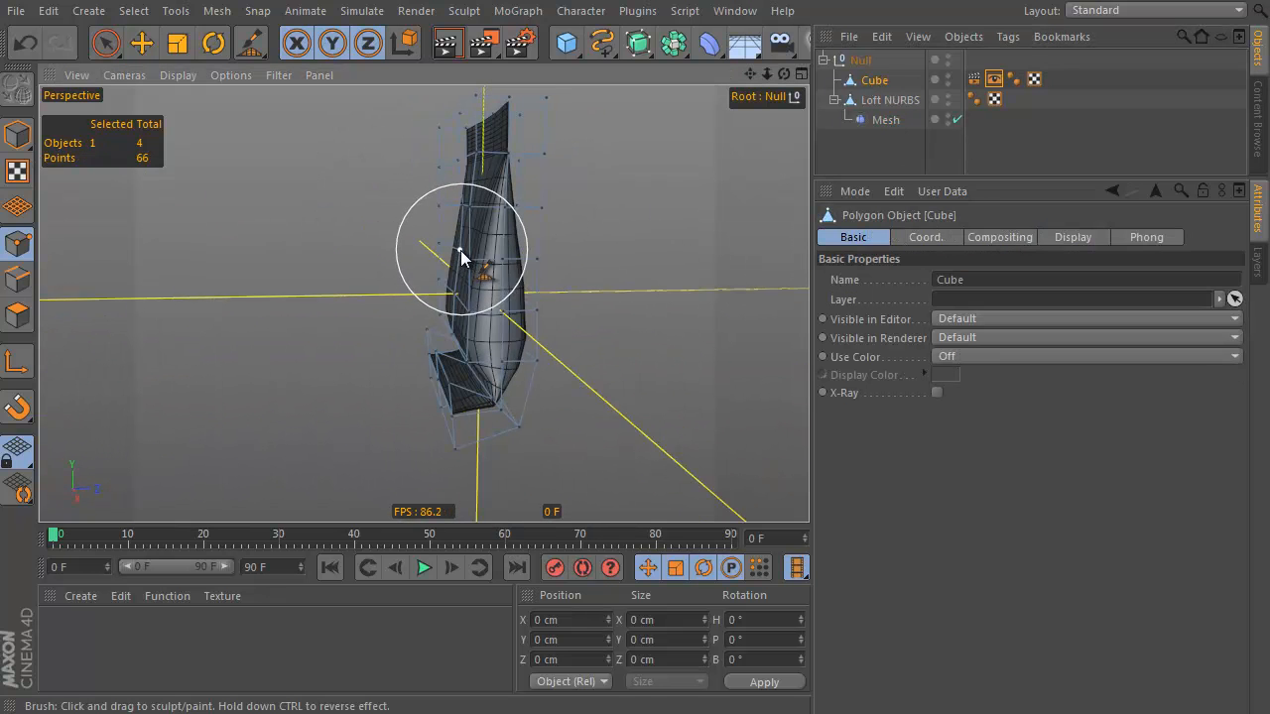
mouse_move(539, 230)
left_mouse_down("alt")
mouse_move(569, 291)
mouse_move(538, 334)
mouse_move(462, 291)
mouse_move(873, 264)
mouse_move(270, 232)
mouse_move(493, 227)
mouse_move(484, 205)
mouse_move(716, 332)
mouse_move(650, 289)
mouse_move(724, 207)
left_mouse_up("alt")
Select the Loft NURBS bag mesh and add a HyperNURBS as its parent
left_click(855, 61)
left_click(106, 43)
left_click(891, 100)
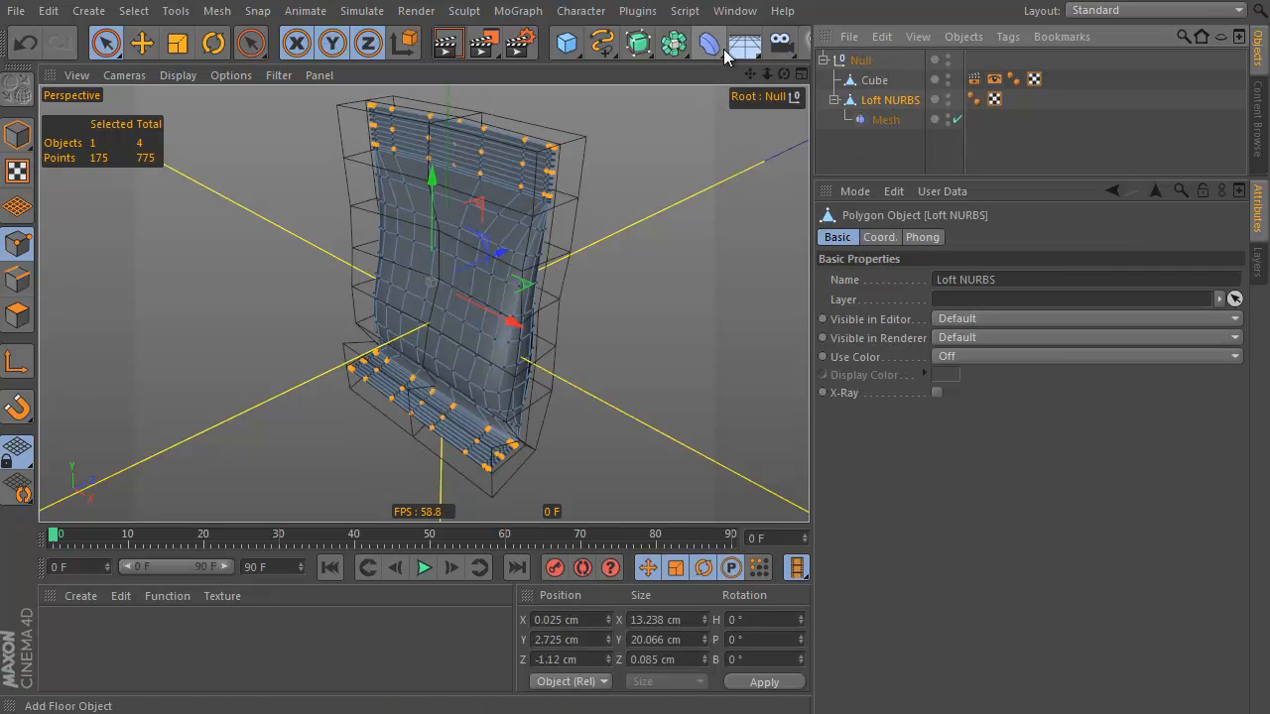
left_click_drag(640, 44, 682, 82)
left_click(684, 79, "alt")
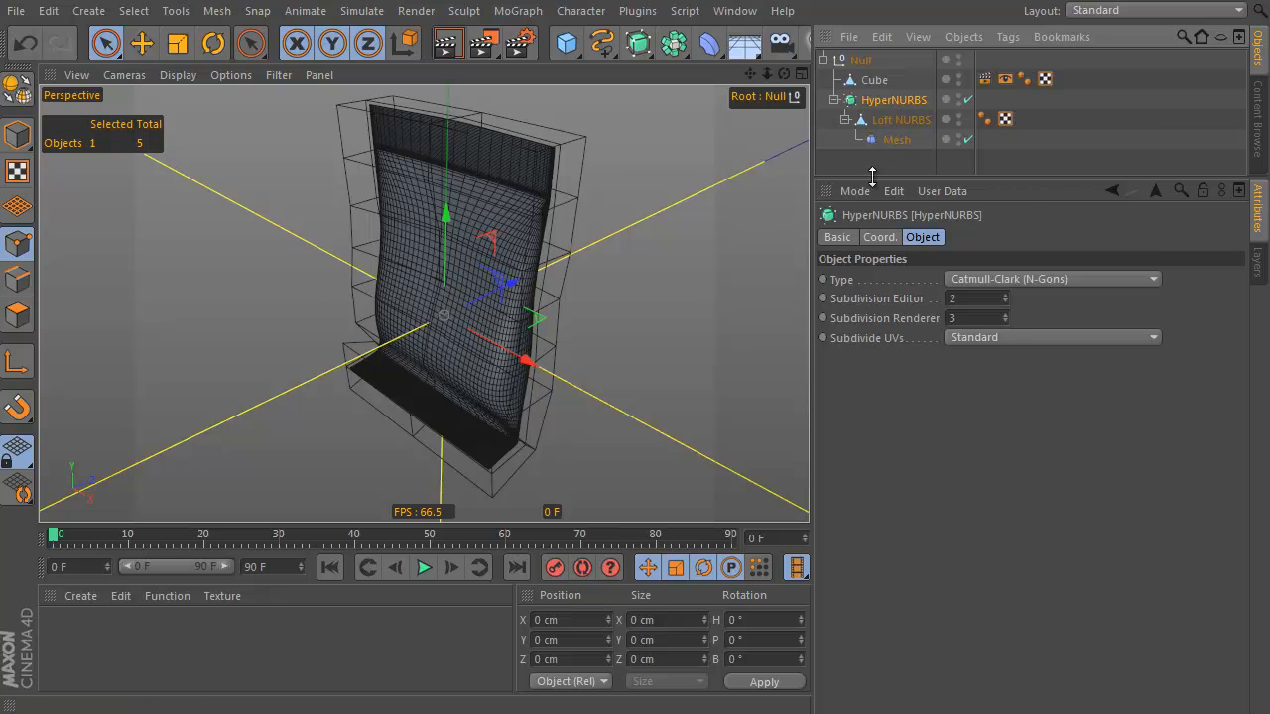
Set the HyperNURBS type to Catmull-Clark with editor and renderer subdivision both at 1
left_click(857, 281)
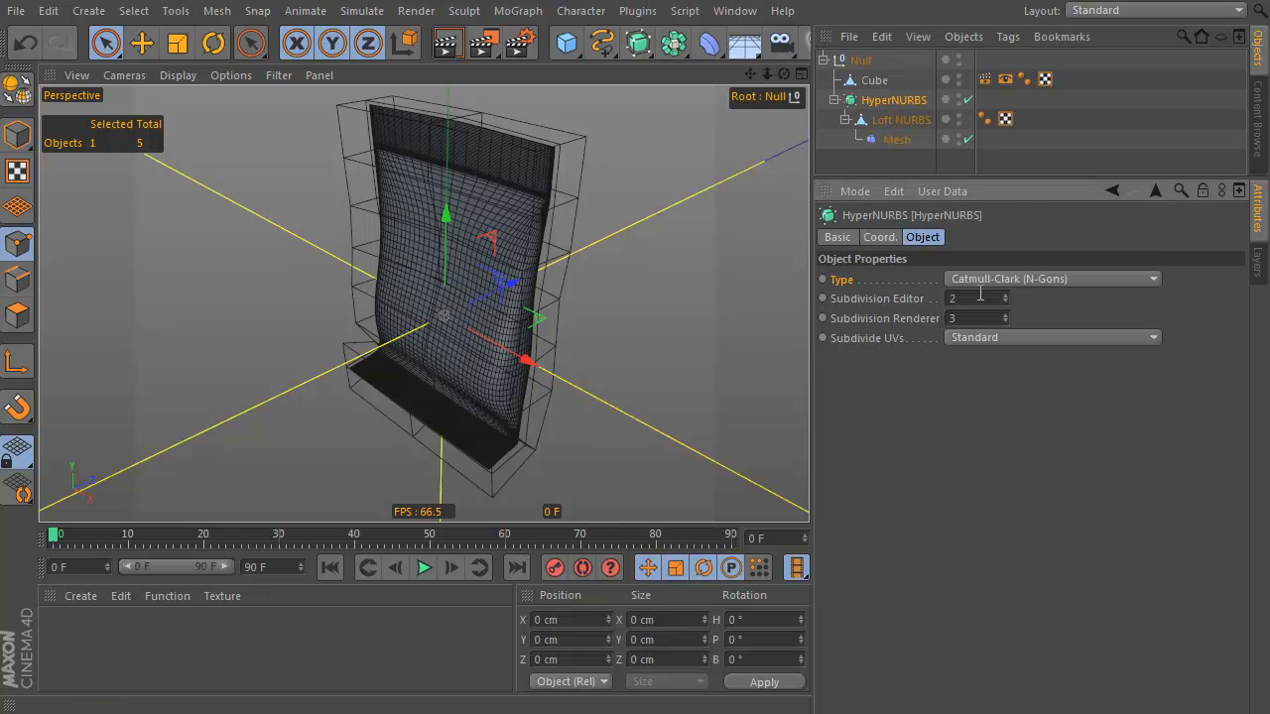
left_click(1040, 281)
left_click(1033, 300)
left_click(865, 299)
left_click(1005, 303)
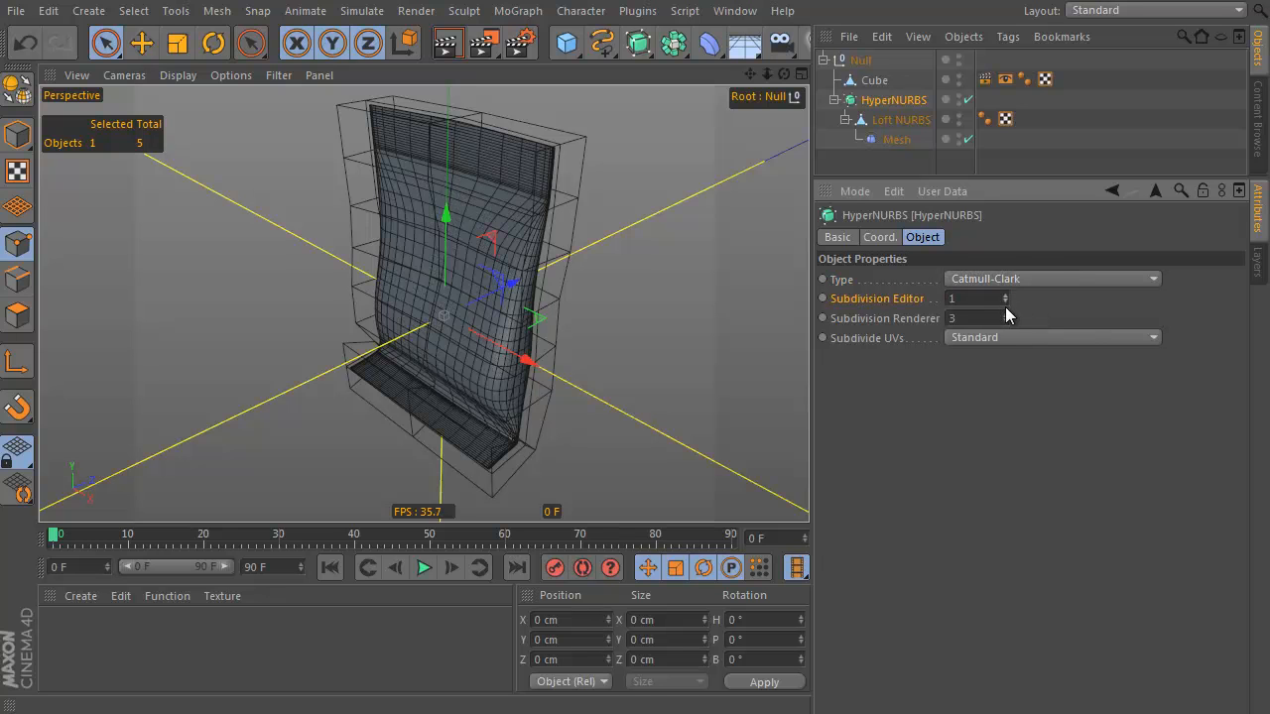
left_click(1006, 323)
left_click(1006, 322)
left_click_drag(572, 343, 601, 341, "alt")
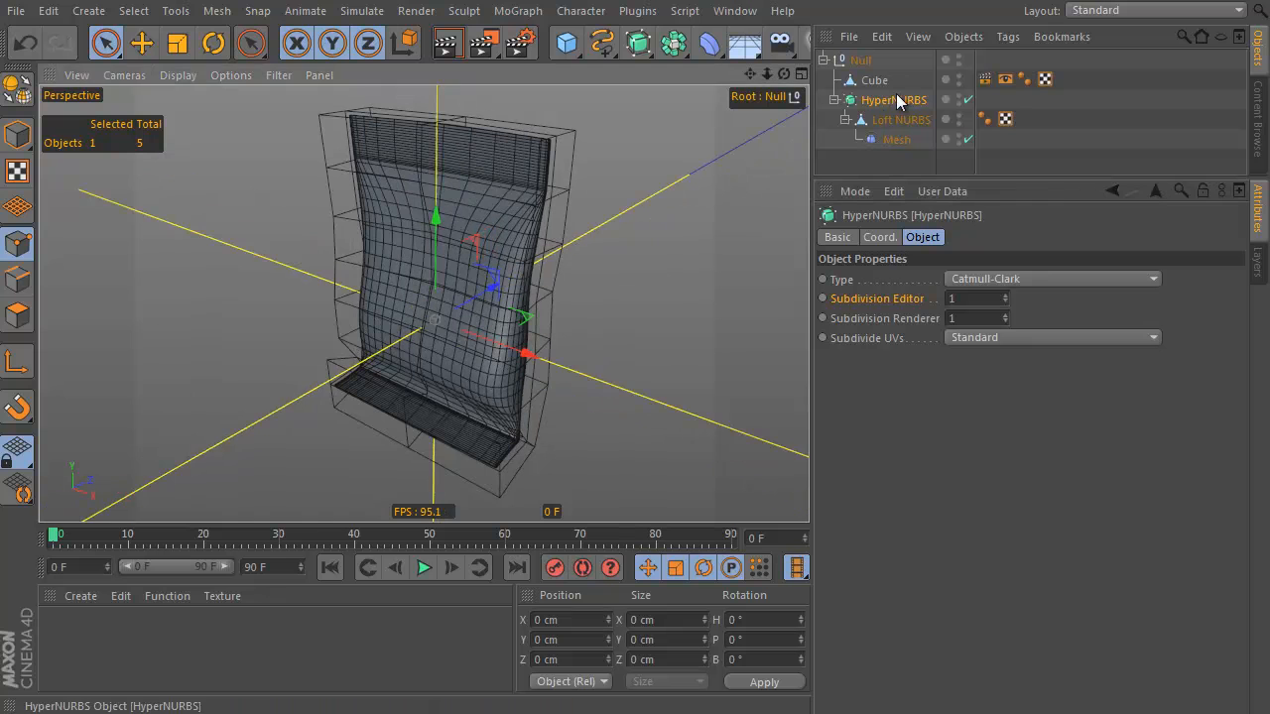
Add a Correction deformer inside the HyperNURBS and place it below the Loft NURBS mesh
left_click(900, 106)
middle_click_drag(586, 153, 609, 189, "alt")
right_click_drag(564, 194, 596, 265, "alt")
right_click_drag(436, 390, 708, 212, "alt")
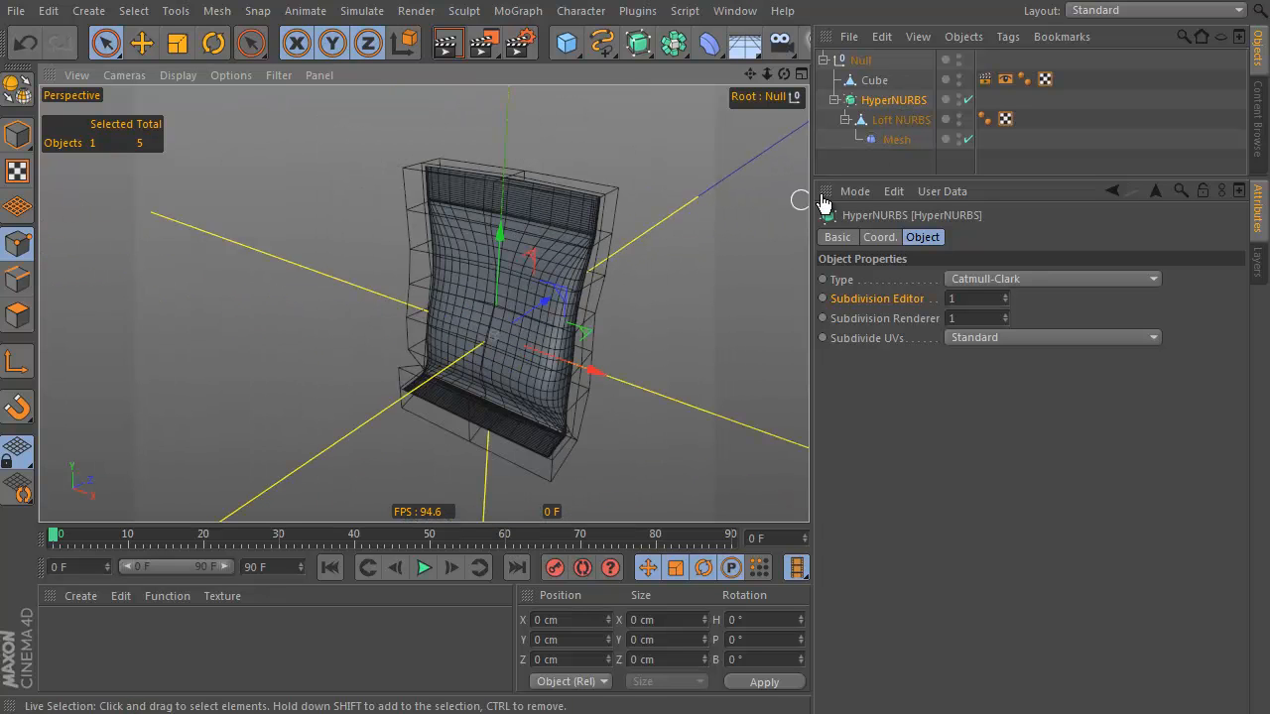
left_click(846, 119)
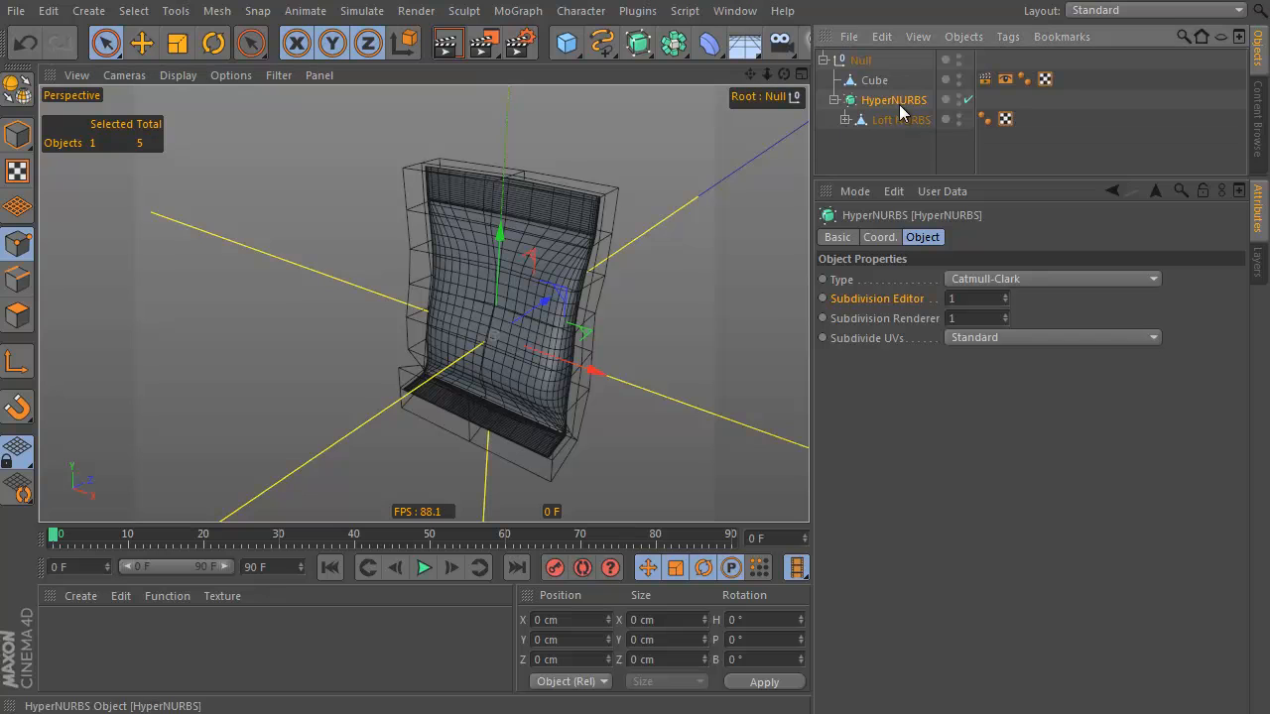
left_click(710, 45)
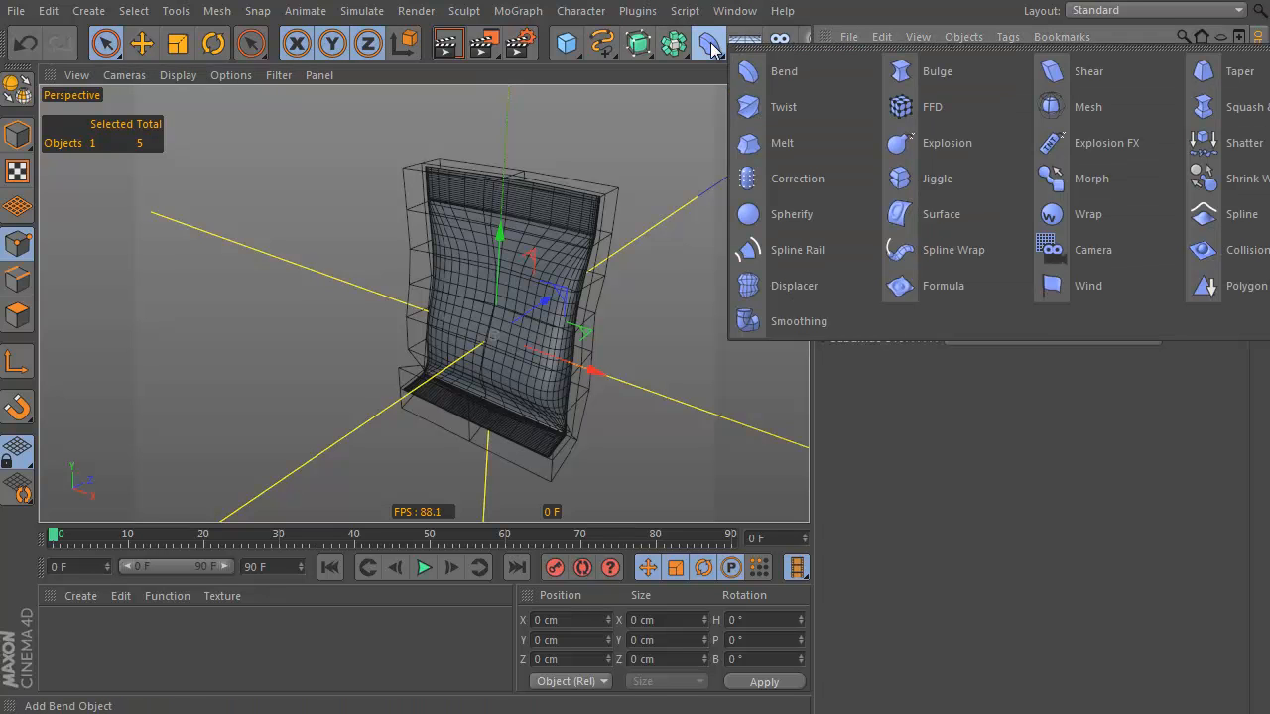
left_click(831, 182)
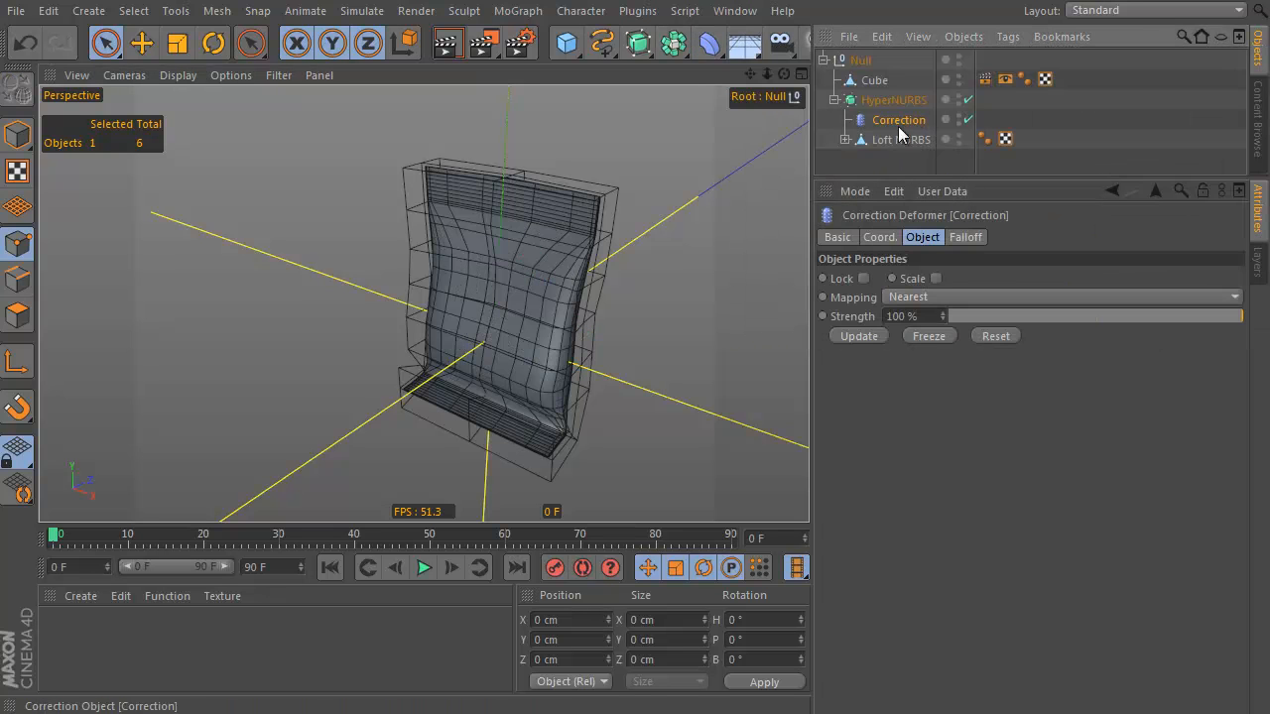
left_click_drag(898, 113, 896, 110)
left_click(892, 100)
left_click(903, 141)
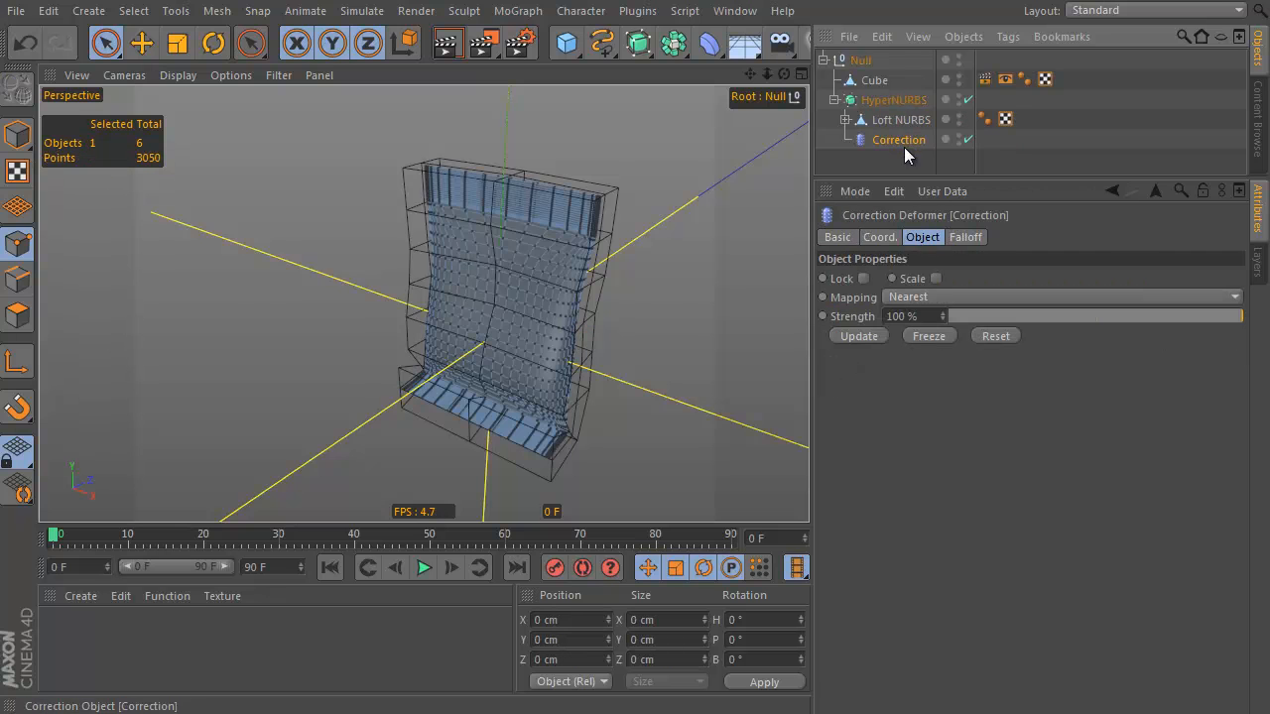
In polygon mode on the Correction deformer, loop-select one polygon ring near the top seal's upper edge
left_click_drag(641, 304, 594, 232, "alt")
right_click_drag(589, 230, 570, 254, "alt")
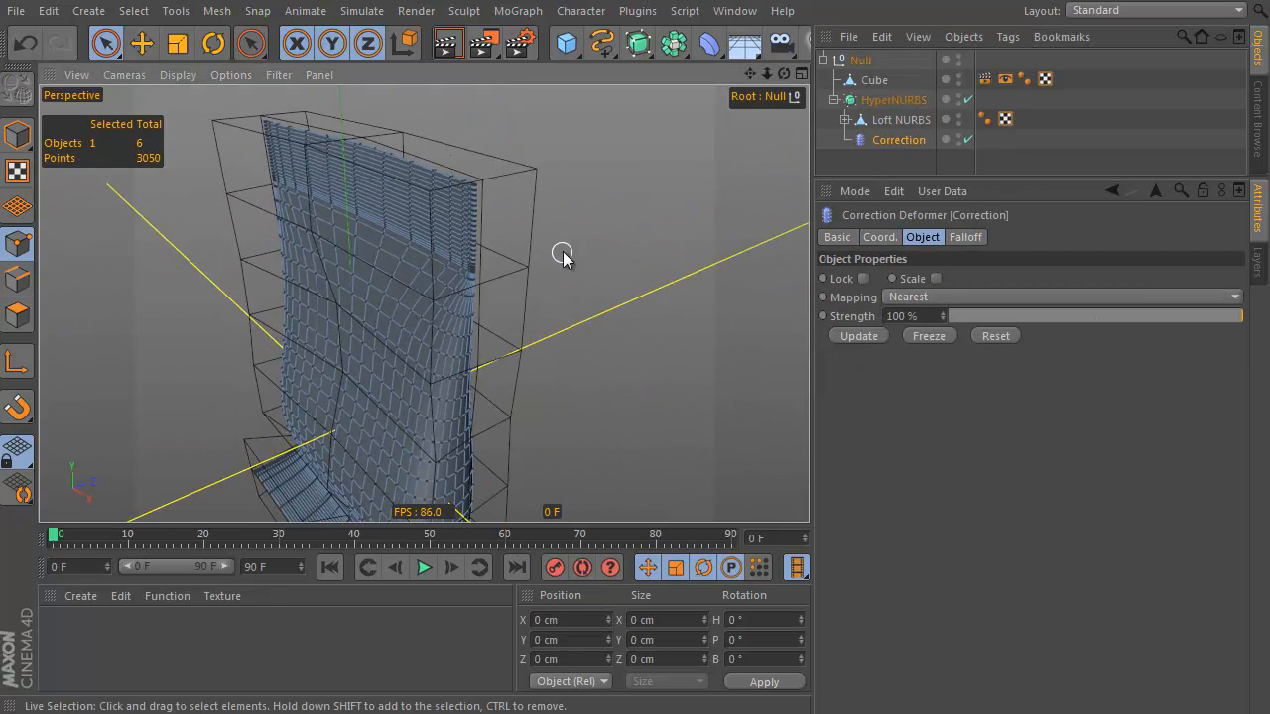
left_click_drag(424, 304, 617, 265, "alt")
right_click_drag(617, 265, 724, 216, "alt")
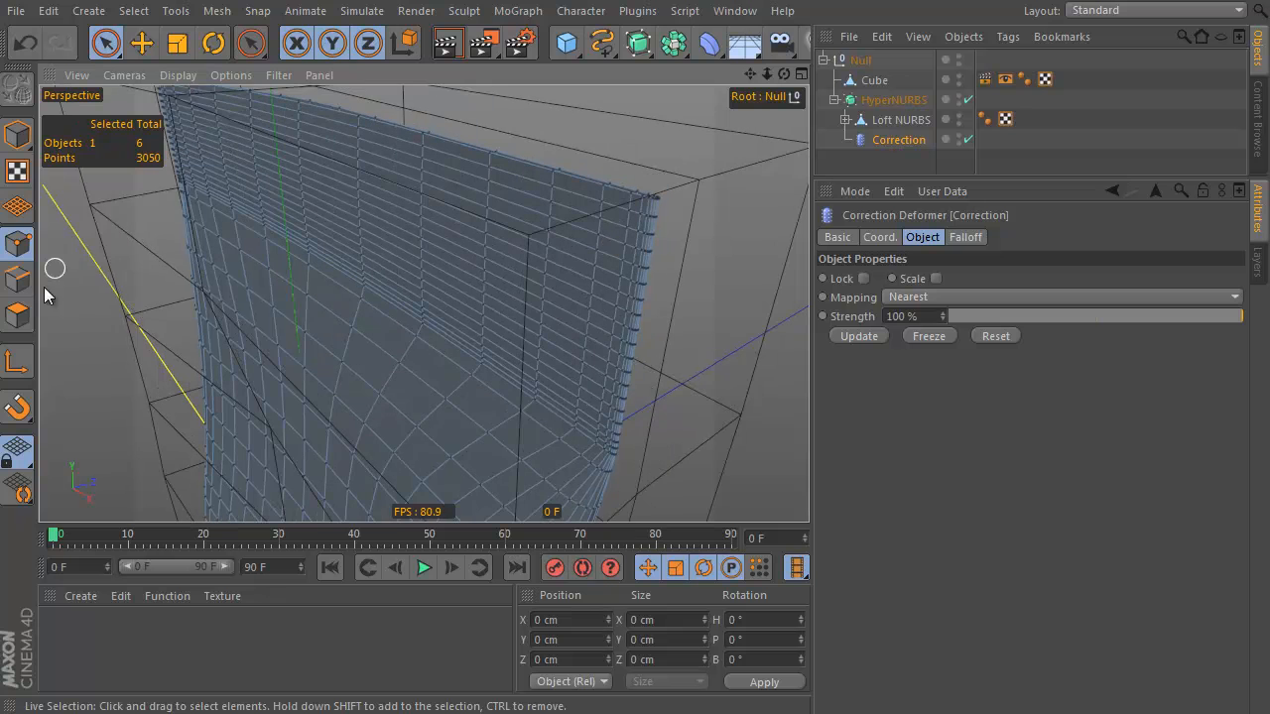
left_click(18, 315)
left_click(383, 258)
left_click_drag(408, 257, 681, 246, "alt")
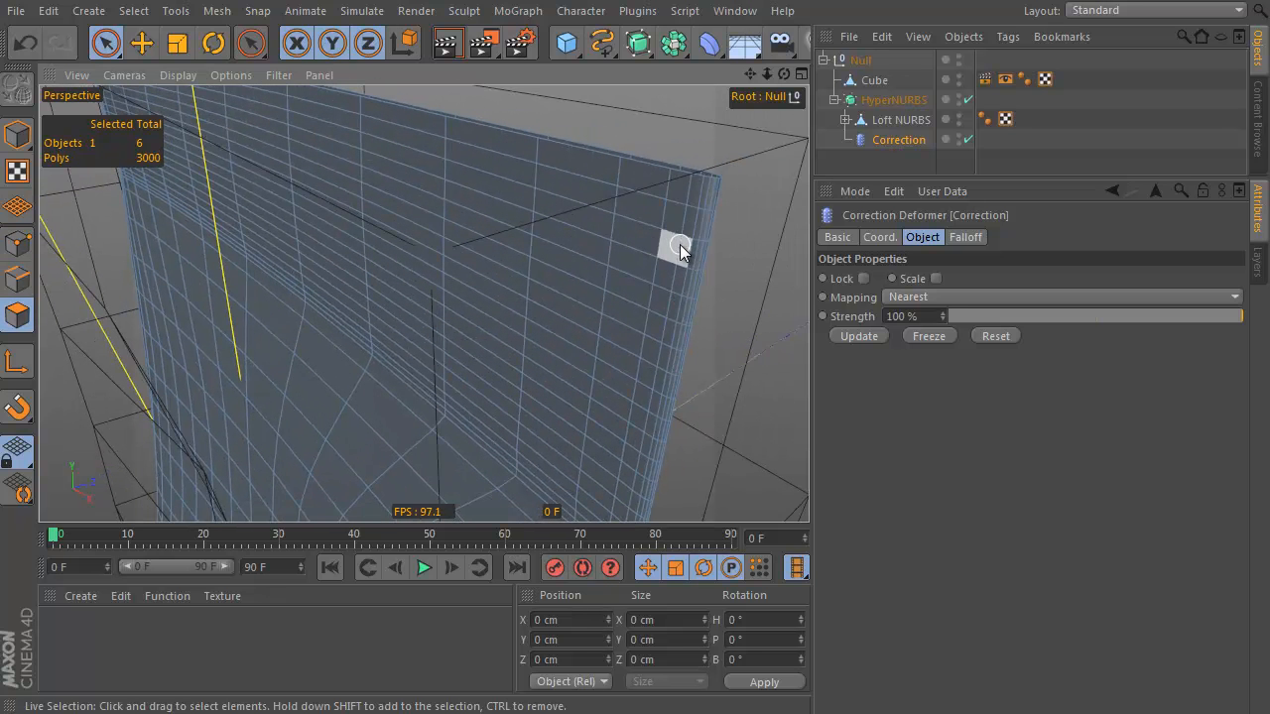
key("v")
mouse_move(709, 230)
left_click(815, 253)
left_click(704, 238)
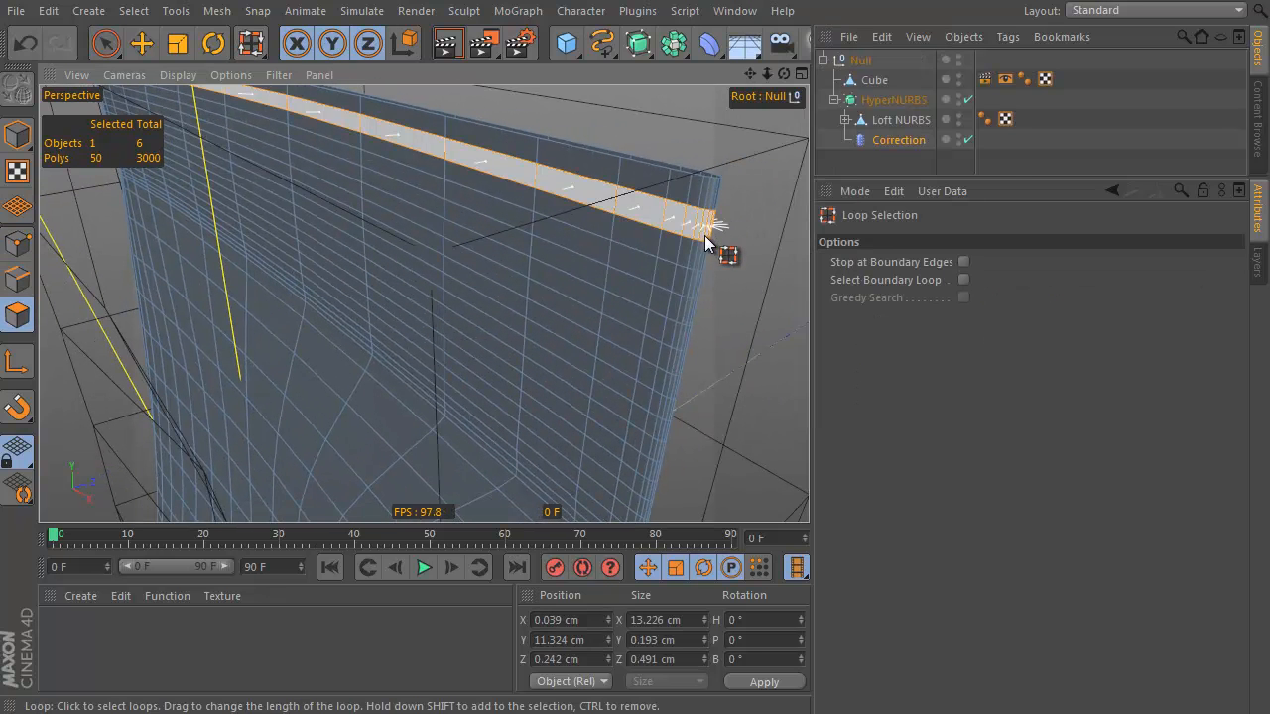
Add five more spaced polygon loops down the top seal to the selection
left_click(684, 312, "shift")
left_click(669, 377, "shift")
left_click_drag(677, 418, 654, 286, "alt")
left_click(629, 316, "shift")
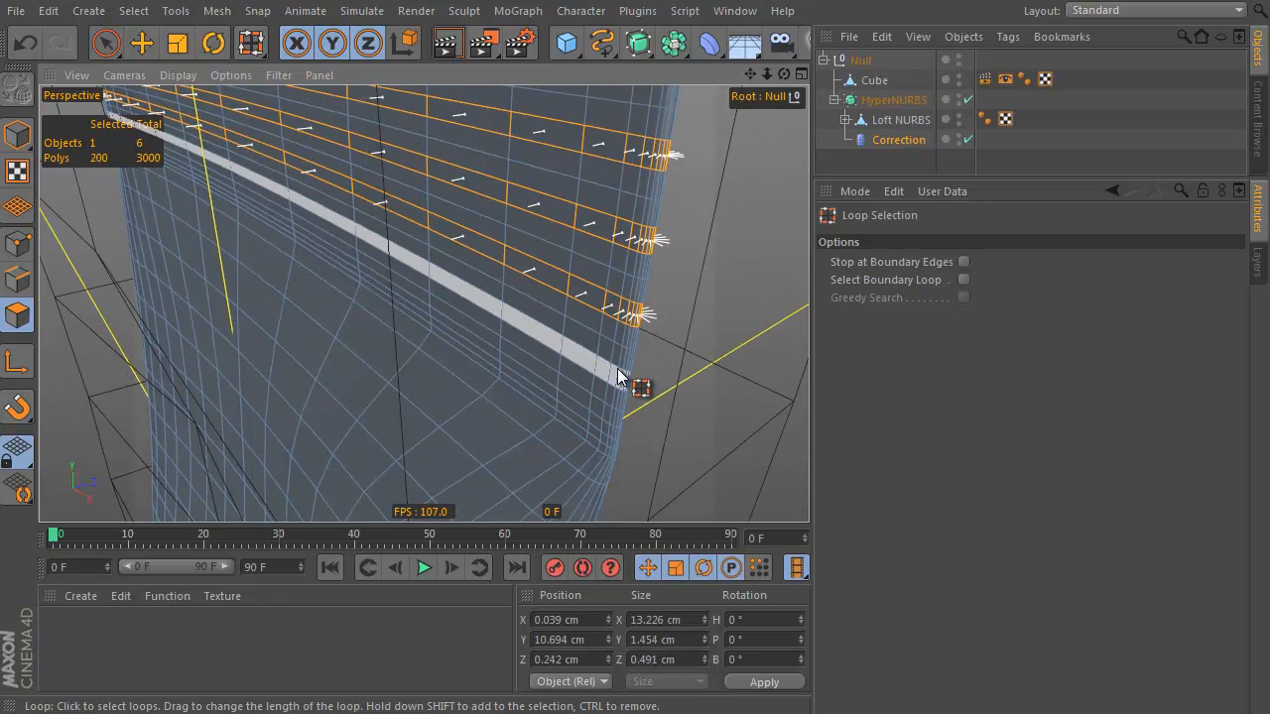
left_click(619, 374, "shift")
left_click(610, 431, "shift")
Add six spaced polygon loops across the folded bottom seal to the selection
left_click_drag(682, 398, 581, 275, "alt")
left_click(433, 342, "shift")
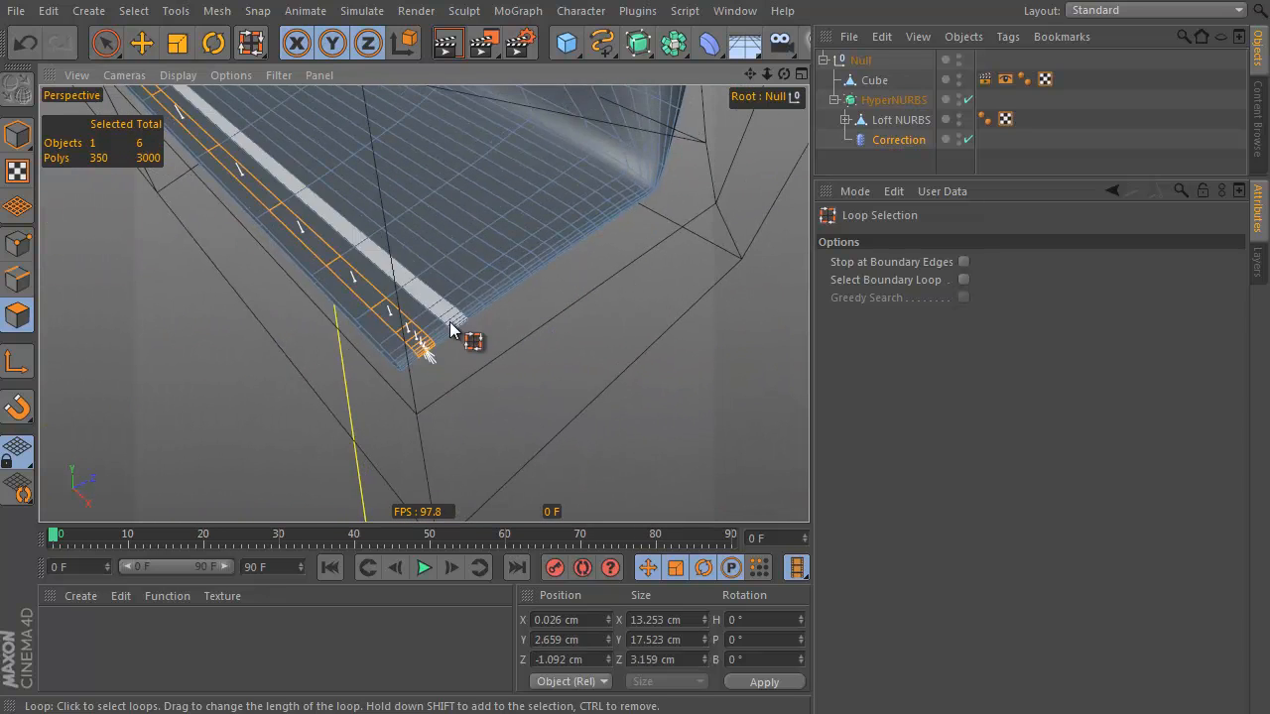
left_click(463, 309, "shift")
left_click_drag(462, 310, 397, 377, "alt")
left_click(405, 377, "shift")
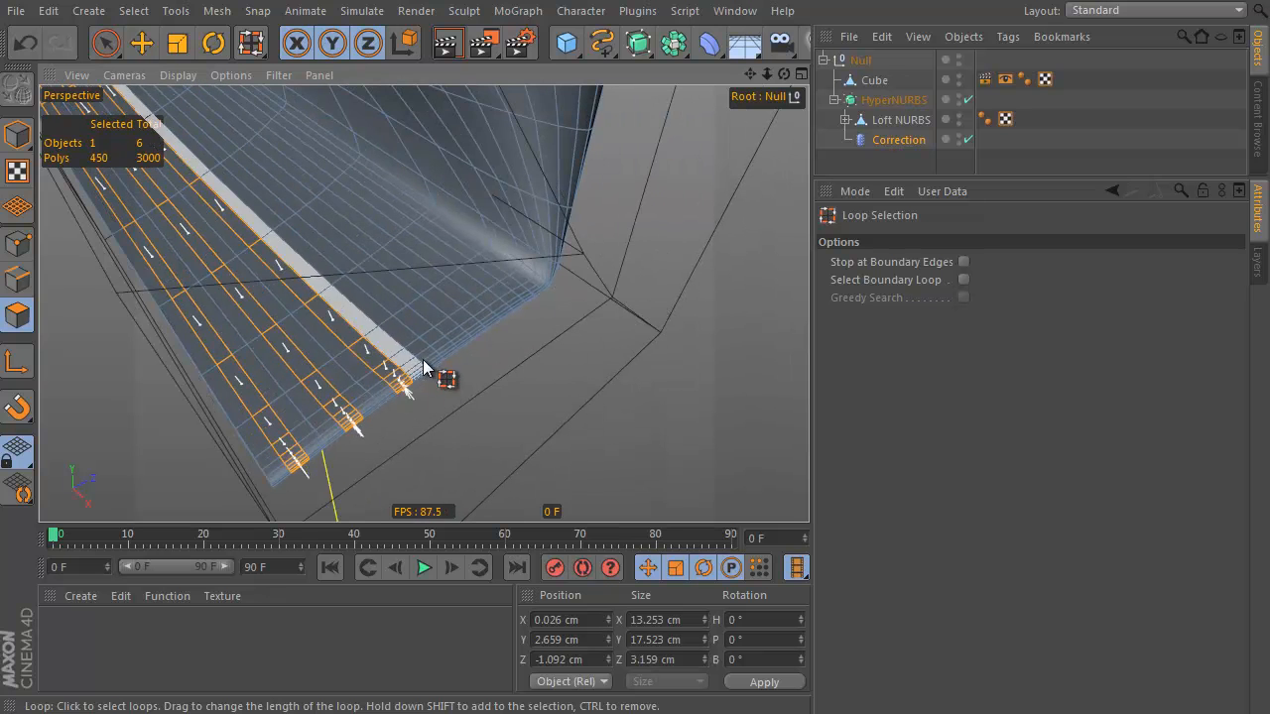
left_click(453, 357, "shift")
left_click(505, 334, "shift")
left_click(525, 293, "shift")
Apply a Normal Move of 0.076 cm to the selected seal loops to form ridges, and deselect all objects
right_click(625, 217)
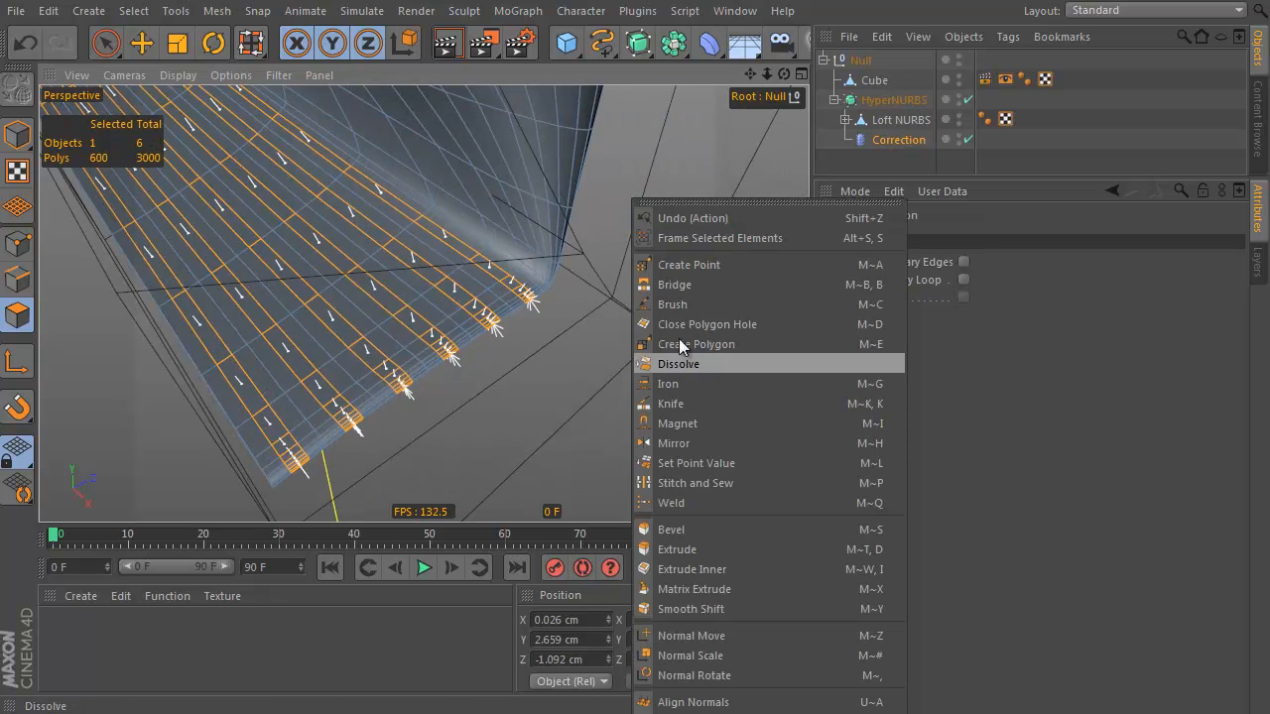
left_click(707, 635)
left_click_drag(601, 323, 616, 322)
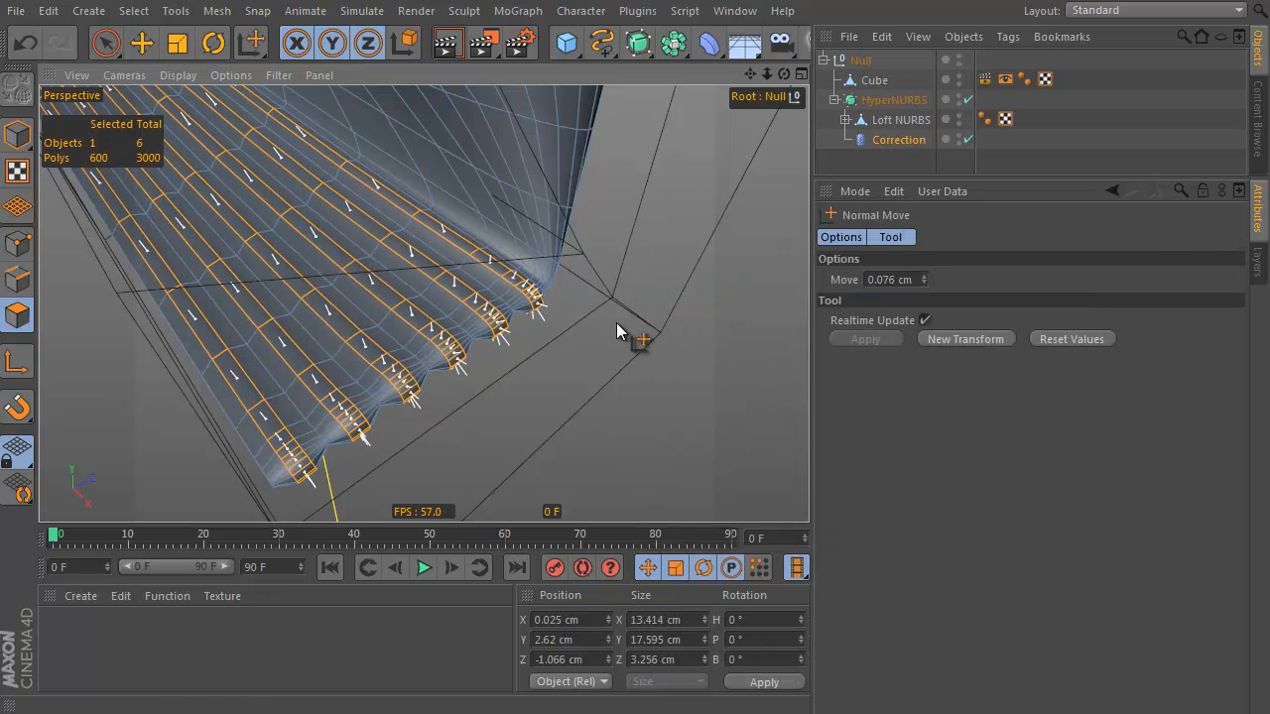
left_click(1012, 158)
scroll(623, 280, "down", 5)
left_click_drag(532, 310, 655, 202, "alt")
scroll(615, 272, "up", 5)
scroll(707, 270, "up", 8)
scroll(636, 193, "down", 1)
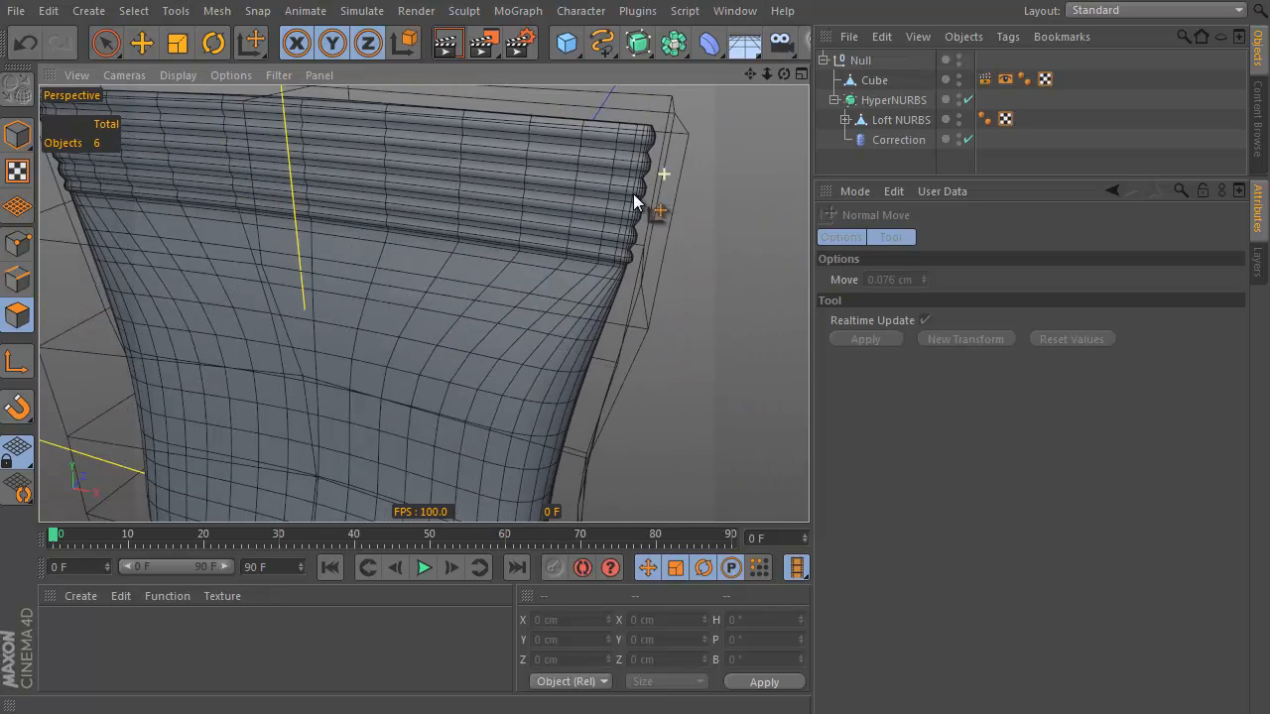
Wrap the existing HyperNURBS in a second HyperNURBS, with Catmull-Clark type and editor and renderer subdivision both set to 1
right_click_drag(757, 228, 584, 314, "alt")
left_click_drag(583, 313, 566, 304, "alt")
right_click_drag(565, 303, 657, 148, "alt")
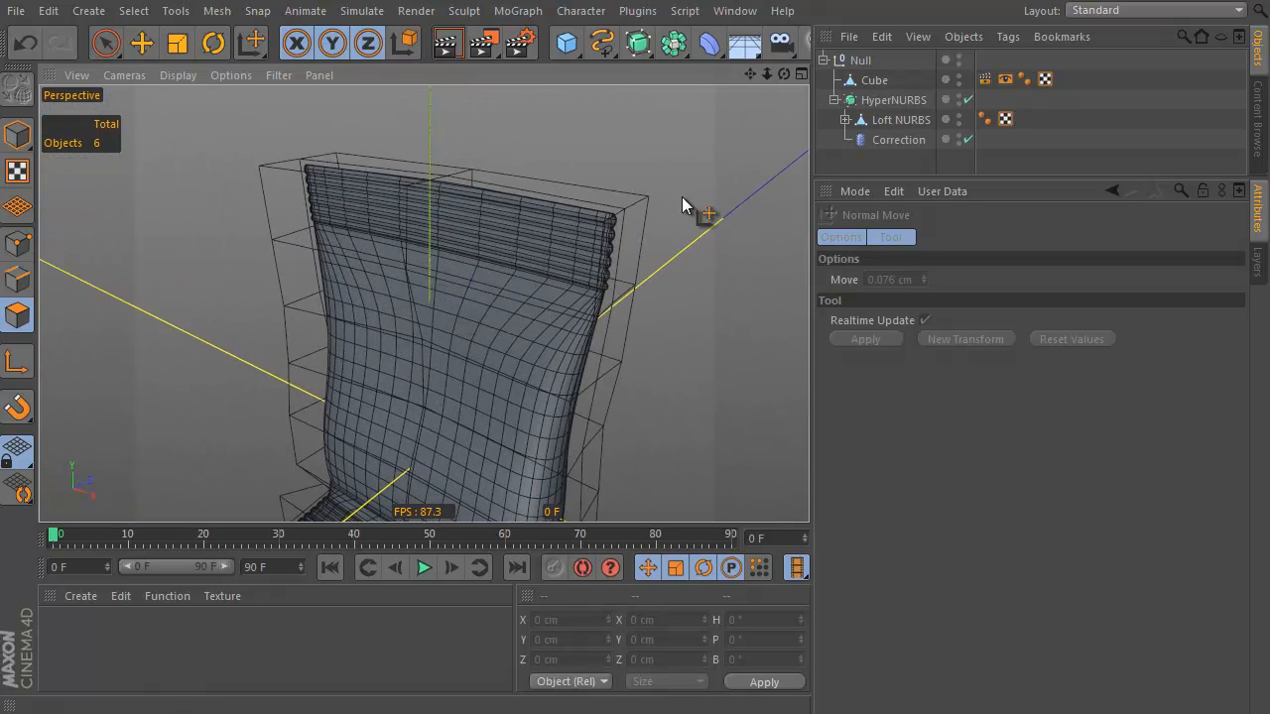
left_click(875, 102)
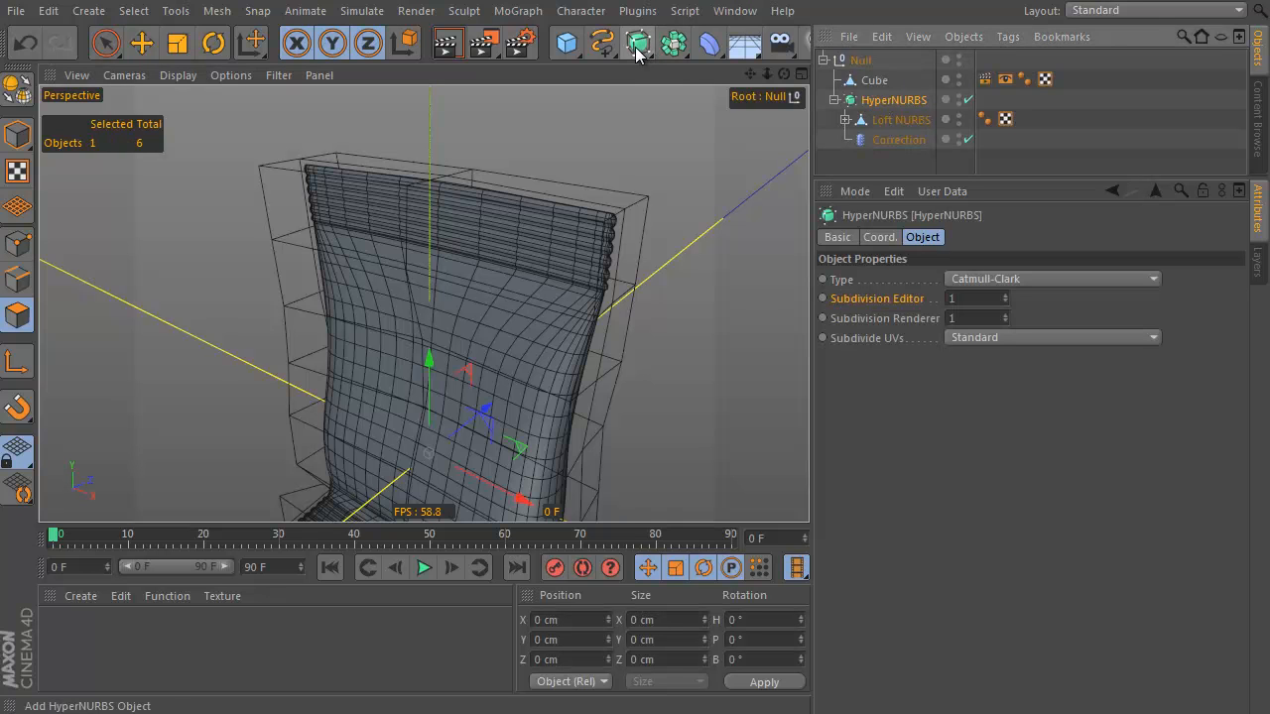
left_click_drag(642, 55, 707, 77, "alt")
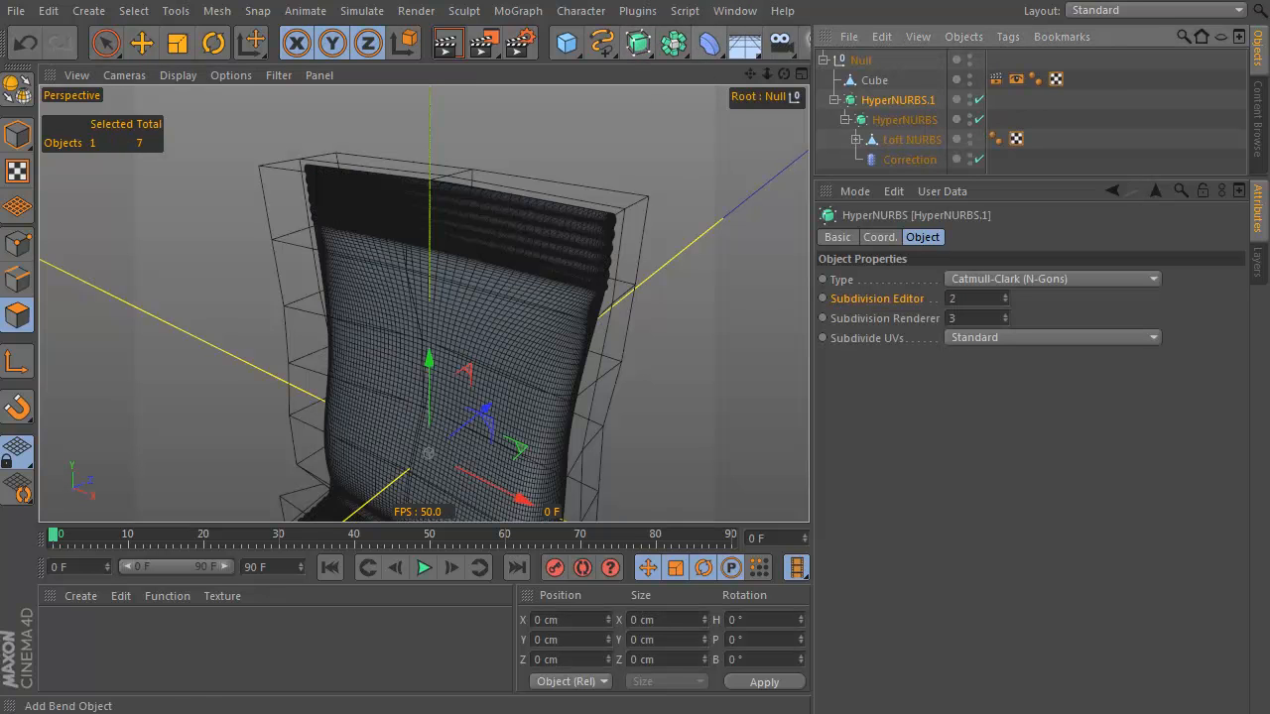
left_click(977, 281)
left_click(995, 297)
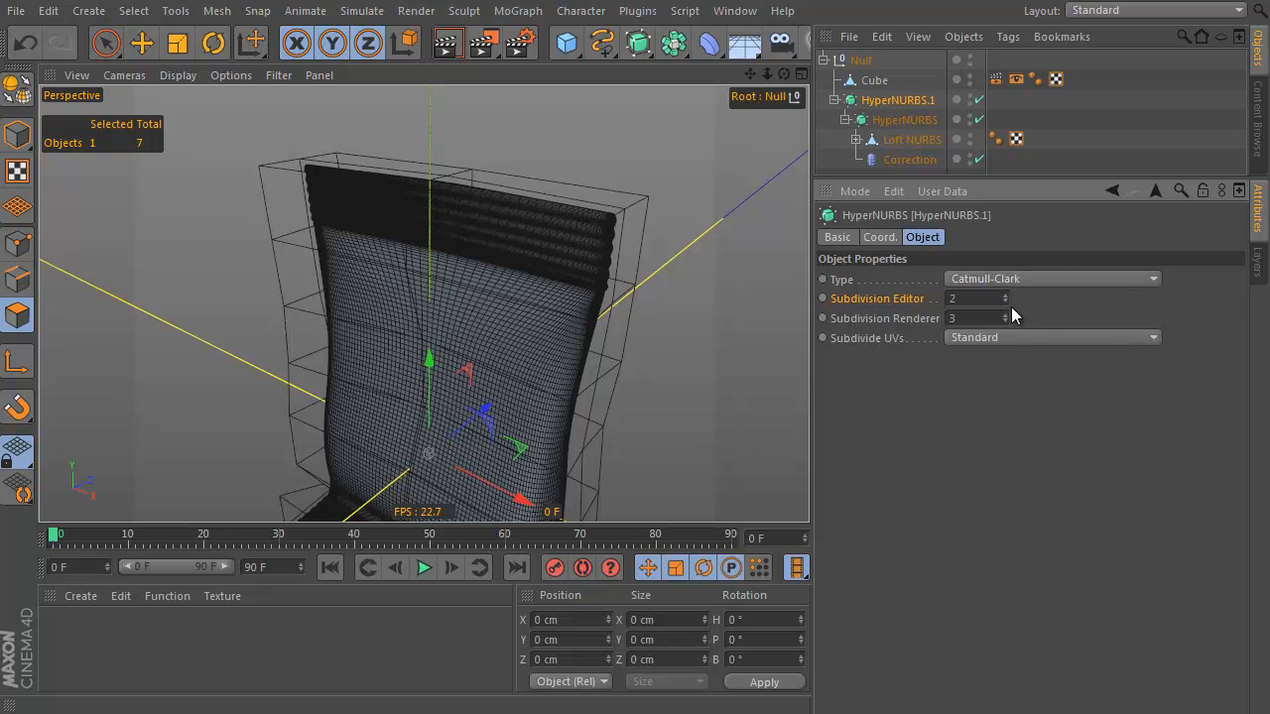
left_click_drag(1006, 303, 1003, 318)
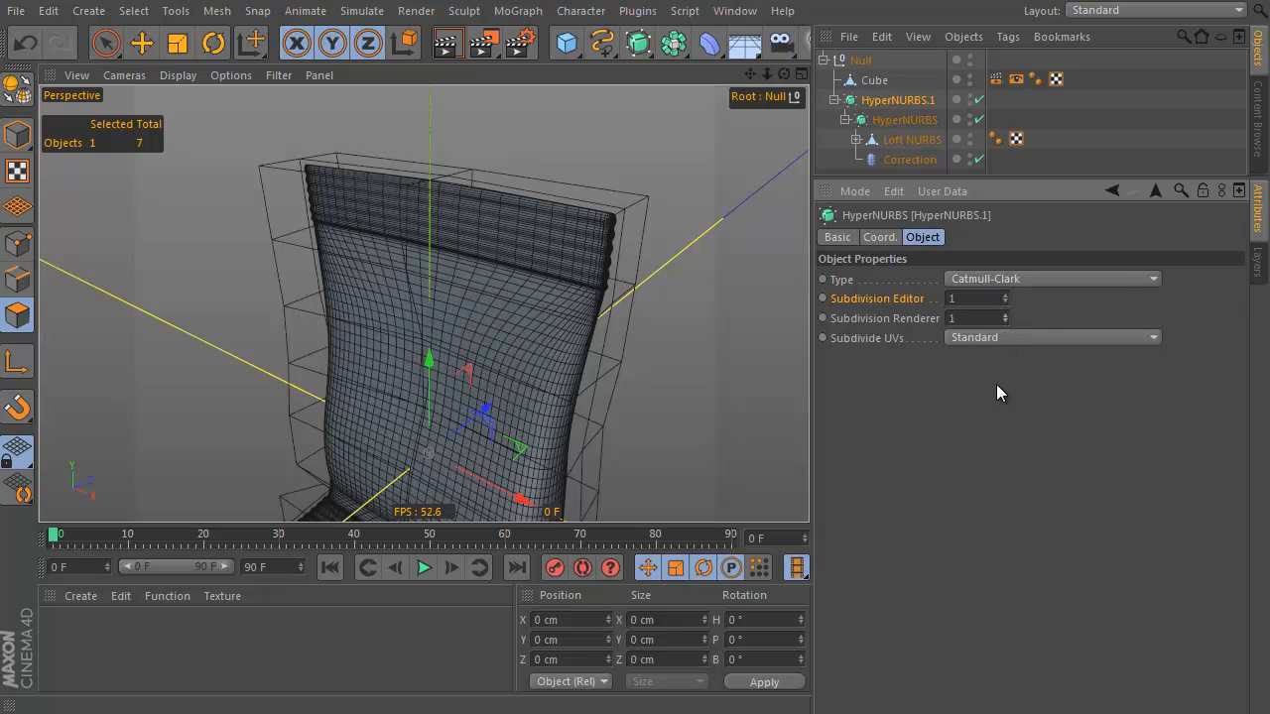
Render the whole bag in the perspective view to check the ridged seals
right_click_drag(649, 293, 599, 353, "alt")
left_click_drag(488, 263, 495, 249, "alt")
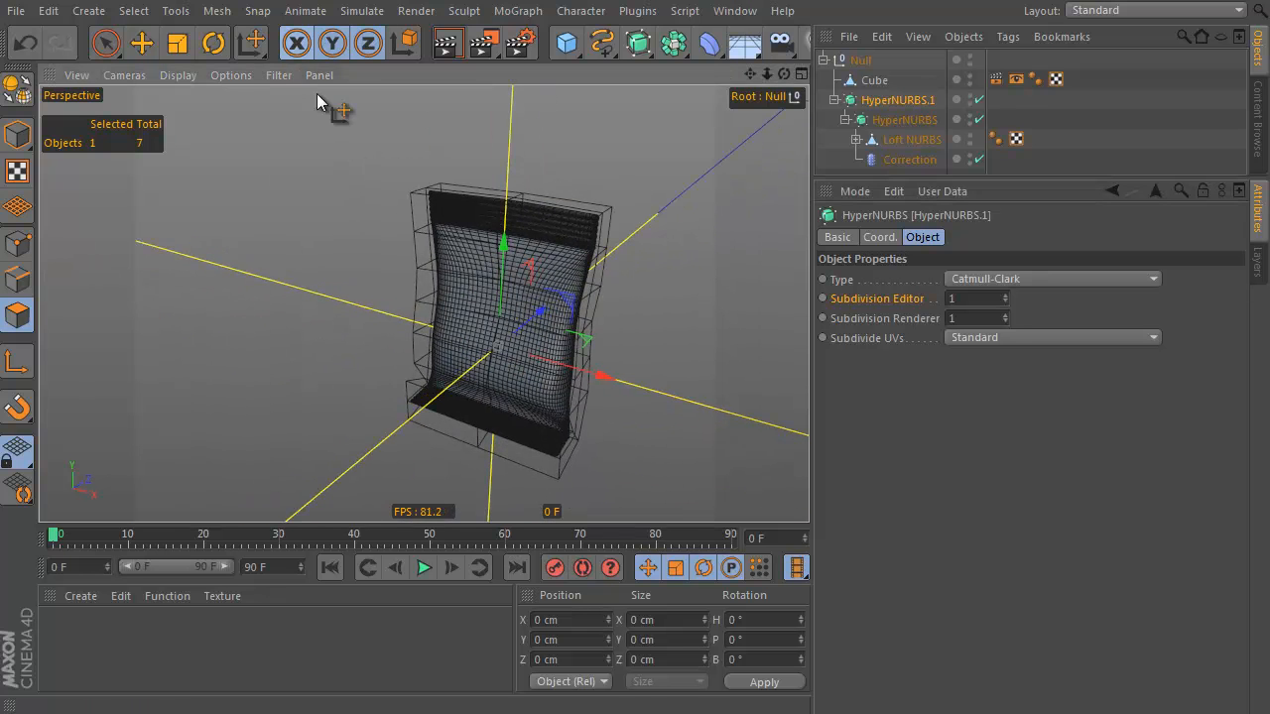
key("ctrl+r")
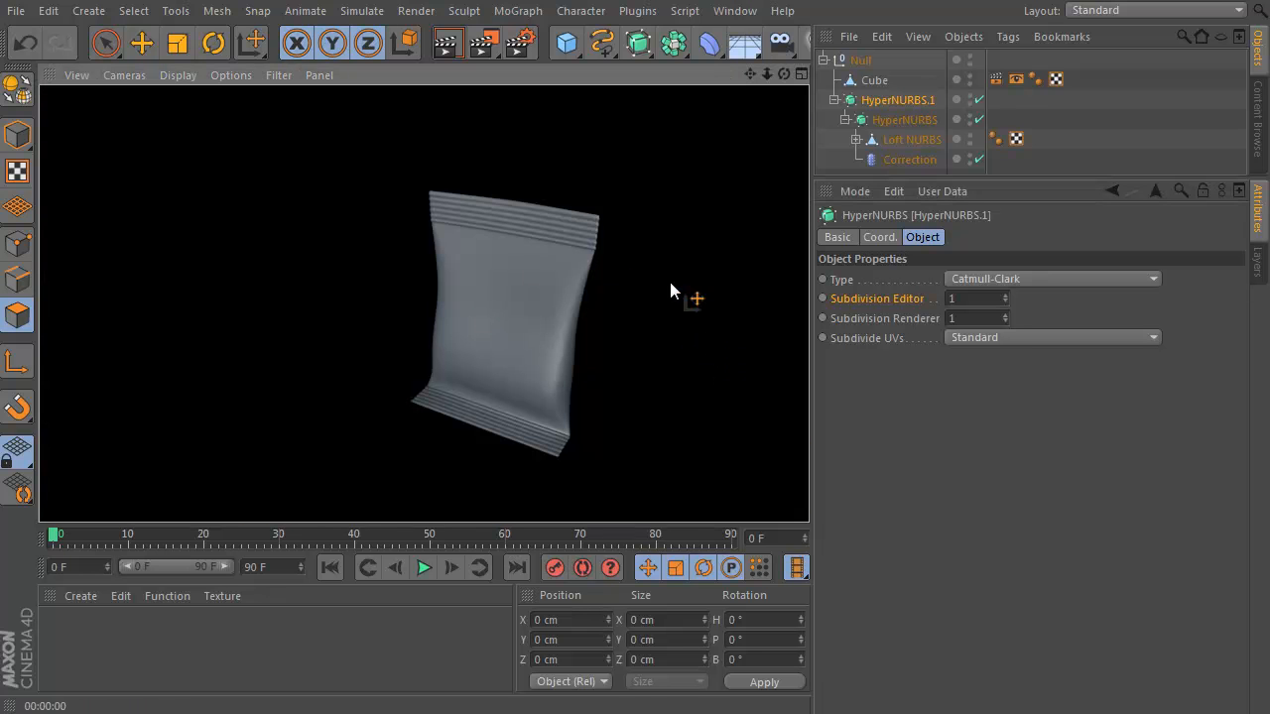
Clear the polygon selection on the Correction deformer and disable the outer HyperNURBS
left_click(906, 162)
left_click_drag(541, 332, 526, 156, "alt")
left_click(115, 46)
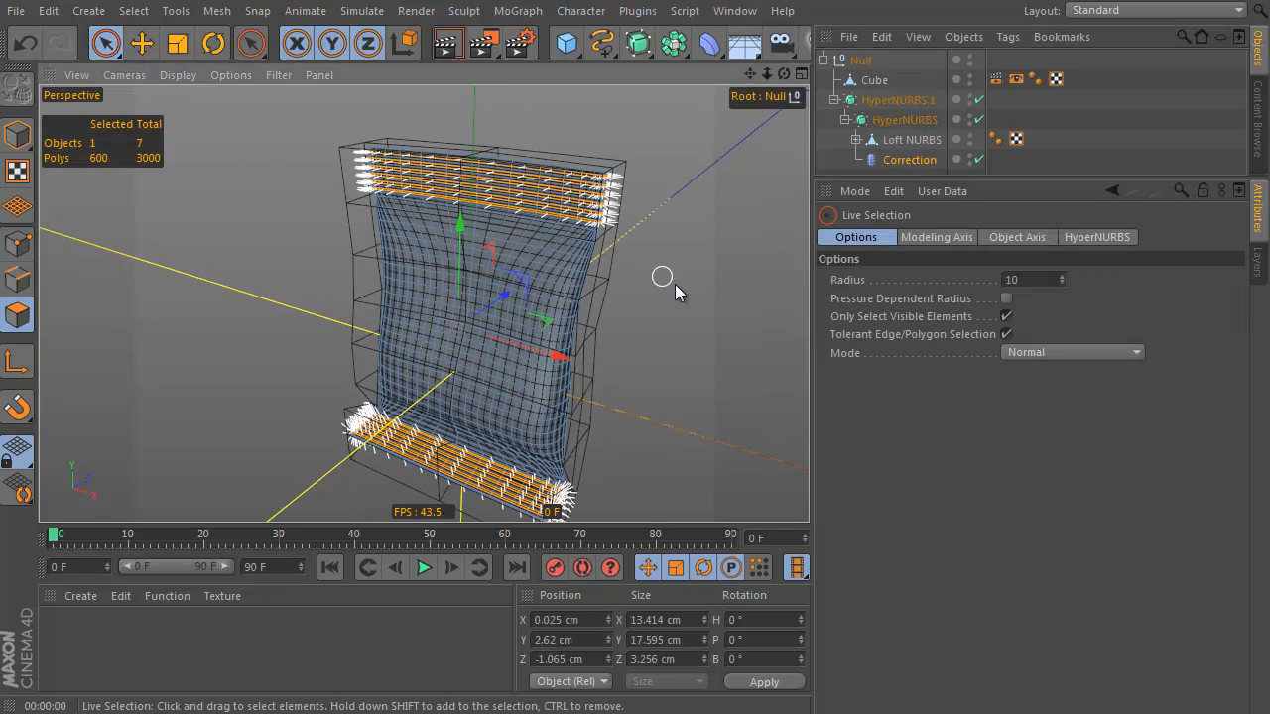
left_click(689, 289)
left_click_drag(574, 330, 589, 328, "alt")
left_click(978, 101)
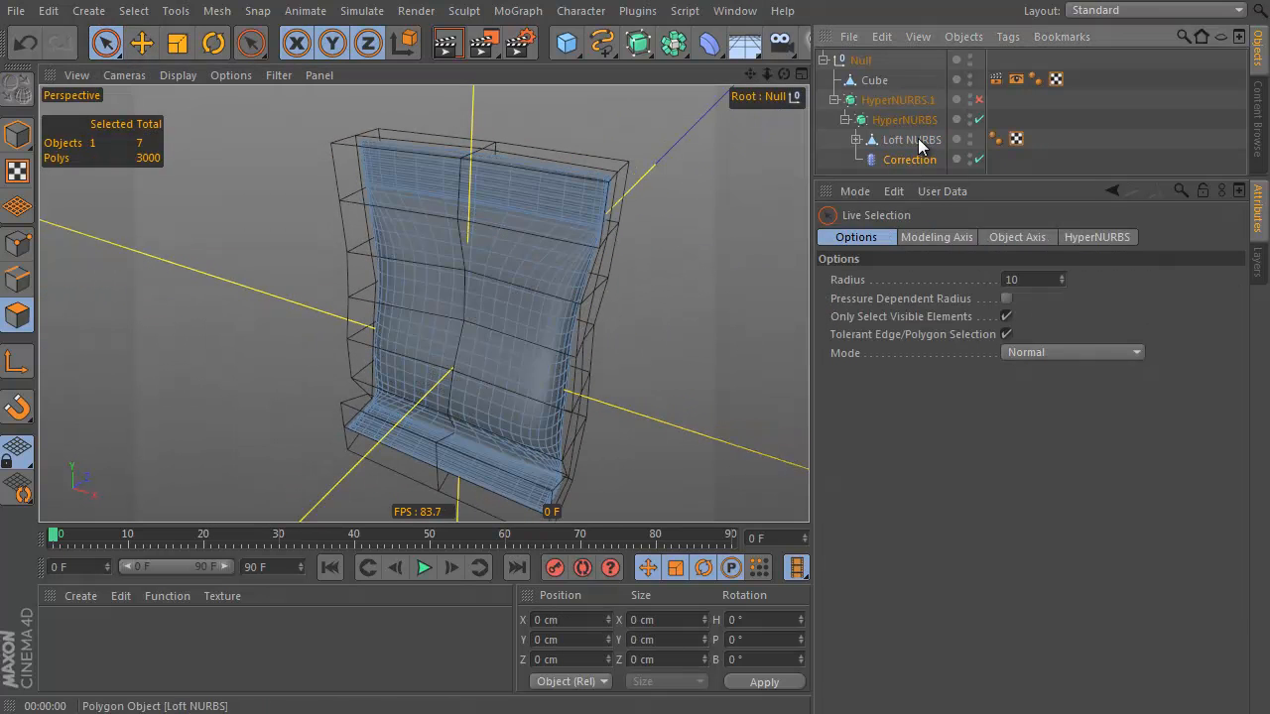
Activate the Brush on the Correction deformer with 9% strength and Surface mode
left_click_drag(717, 255, 563, 300, "alt")
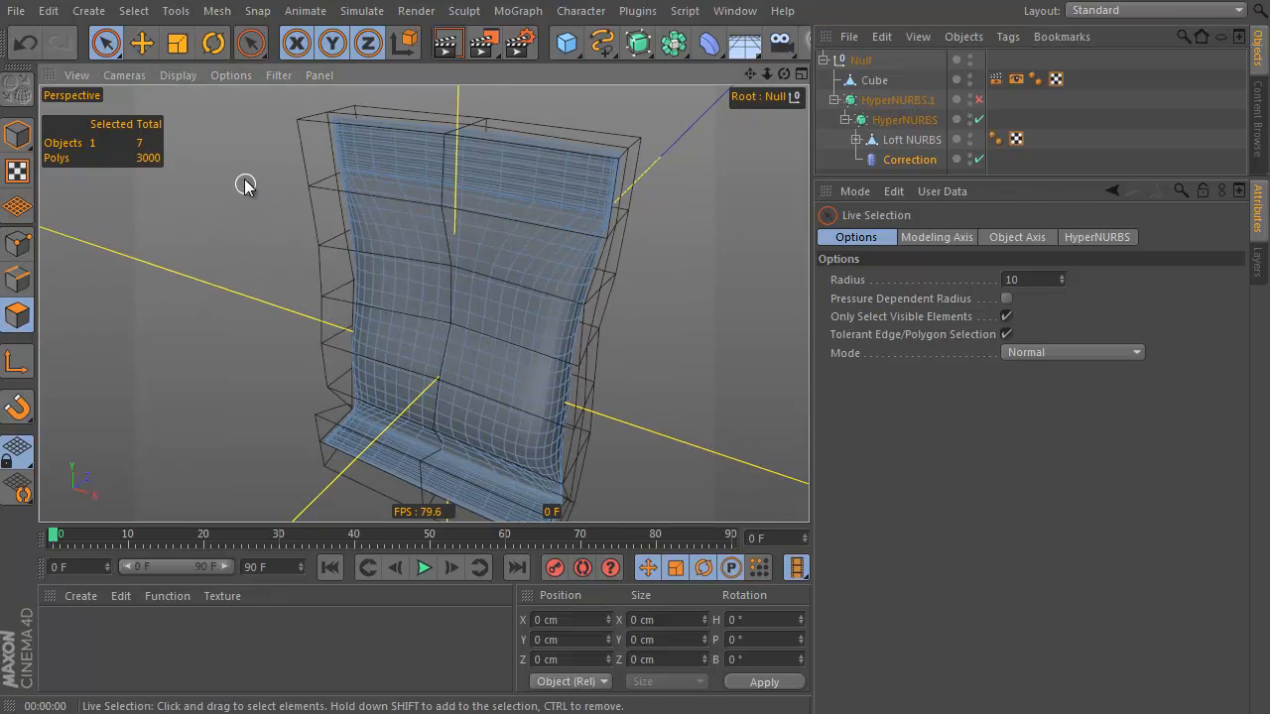
right_click(223, 141)
left_click(320, 242)
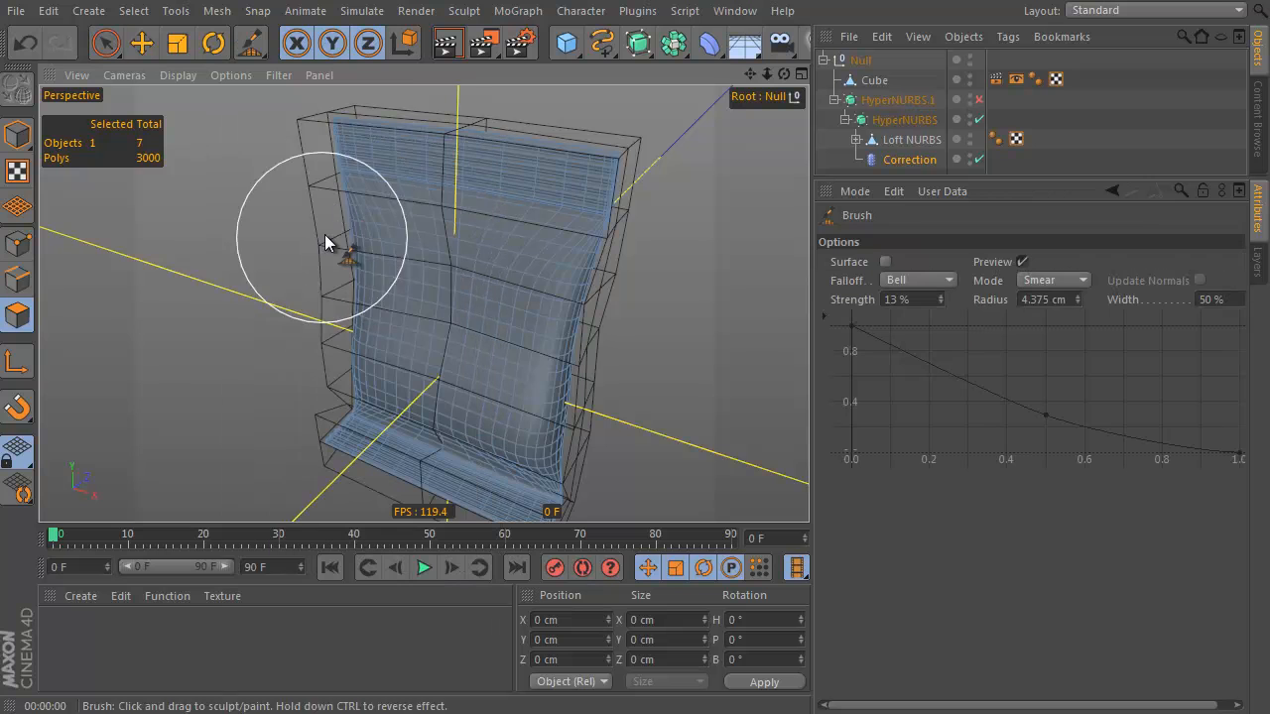
left_click(939, 304)
left_click(940, 305)
left_click(939, 304)
left_click(940, 304)
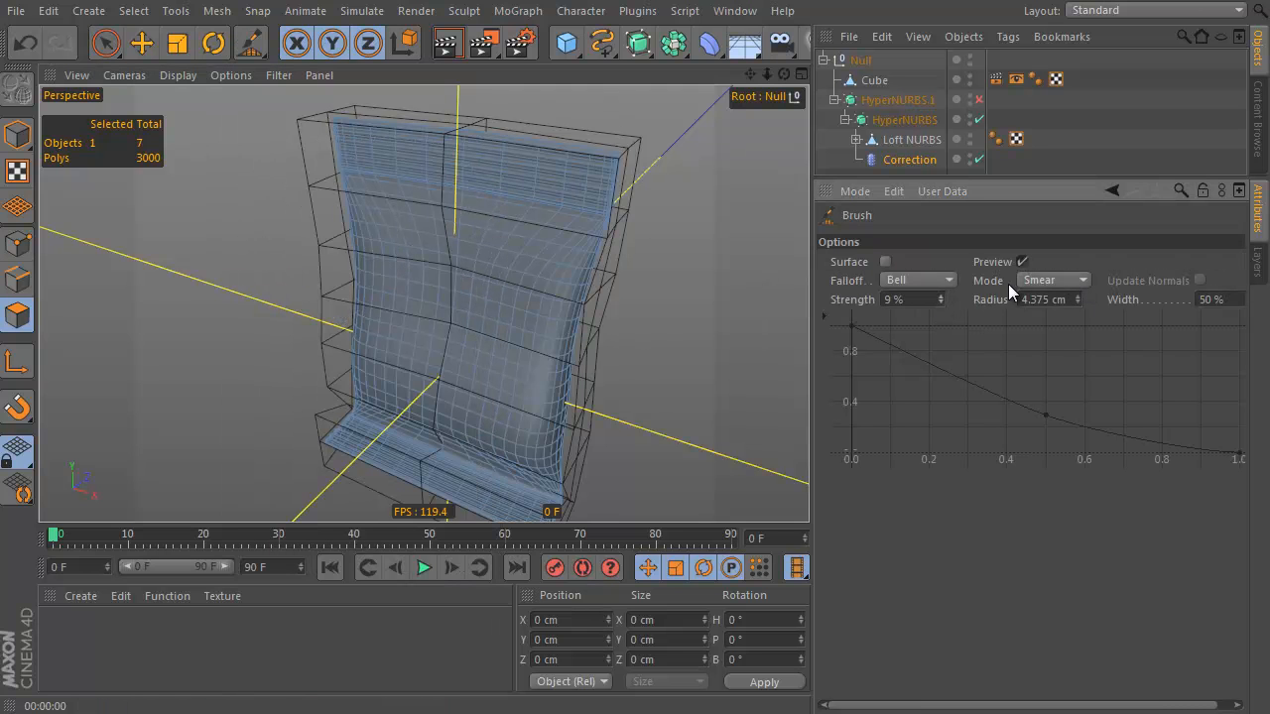
left_click(1052, 280)
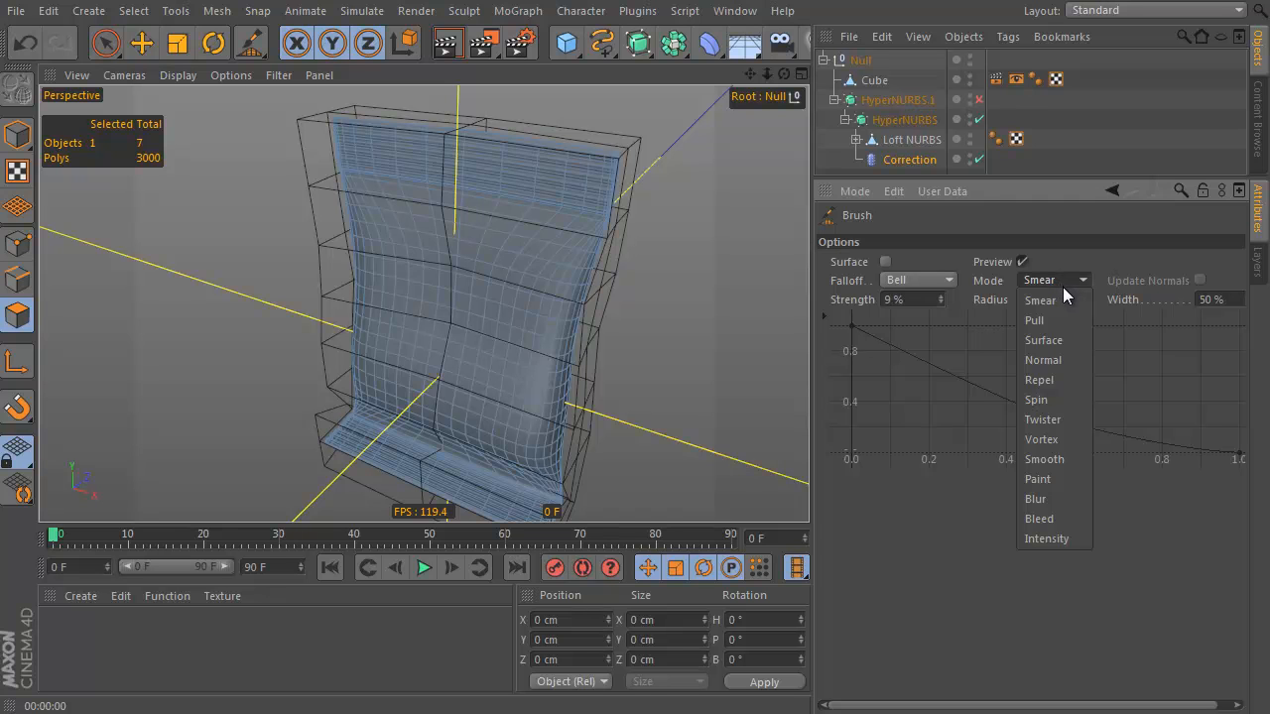
left_click(1061, 341)
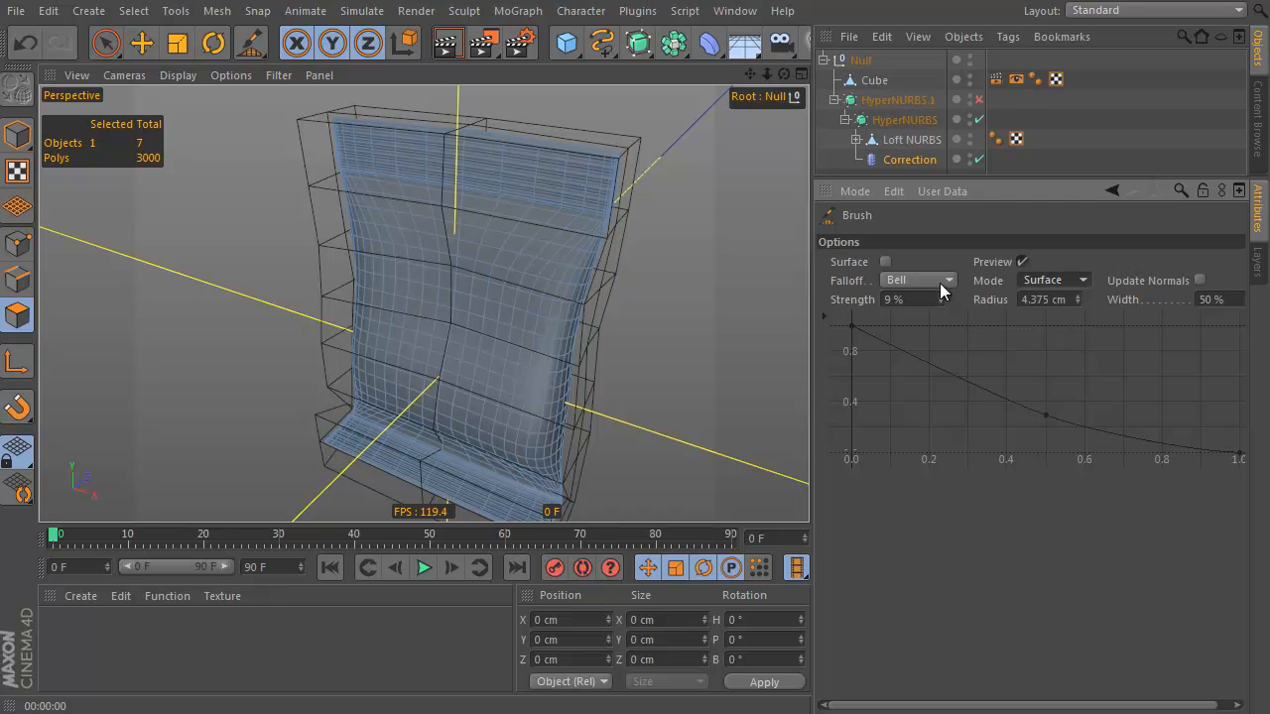
Try a Surface-mode brush stroke on the bag's front with 28% strength and 2.232 cm radius, and undo it
left_click(885, 261)
left_click_drag(566, 340, 675, 318, "alt")
middle_click_drag(511, 328, 442, 328)
middle_click_drag(525, 340, 524, 318)
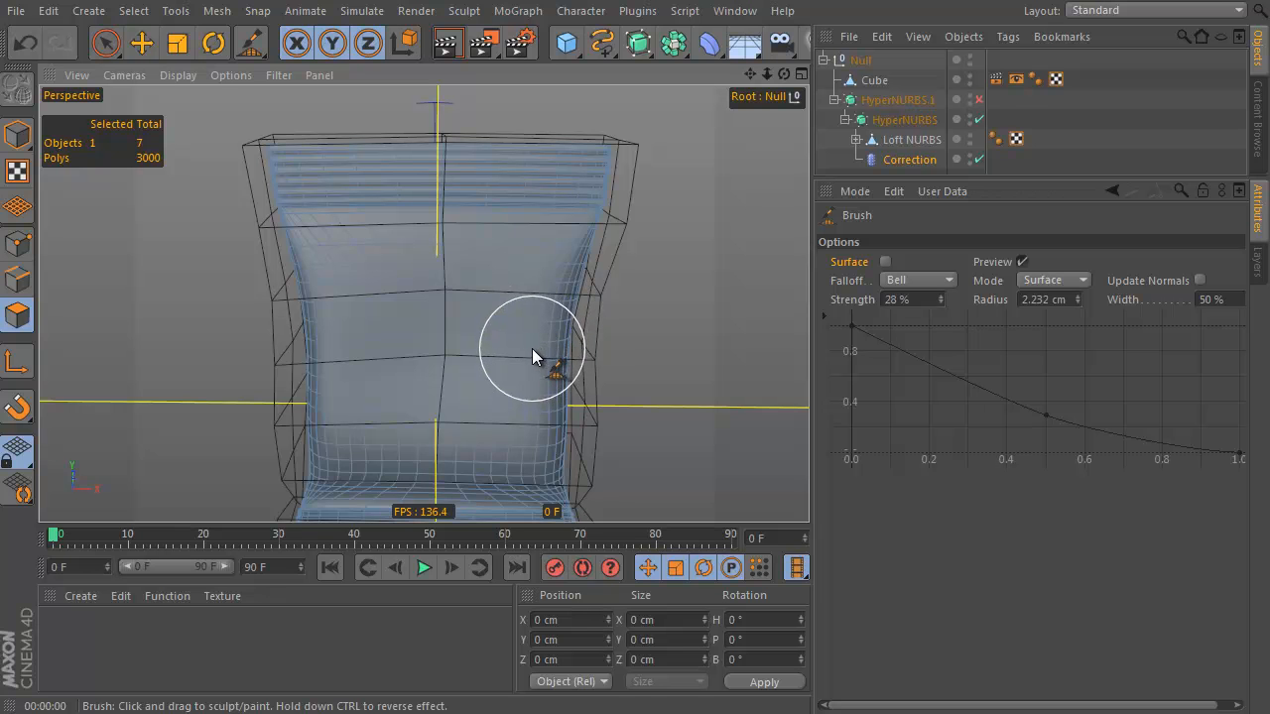
mouse_move(560, 243)
left_mouse_down()
mouse_move(559, 298)
mouse_move(446, 411)
left_mouse_up()
mouse_move(612, 320)
left_mouse_down("alt")
mouse_move(590, 292)
mouse_move(621, 331)
left_mouse_up("alt")
left_click(26, 46)
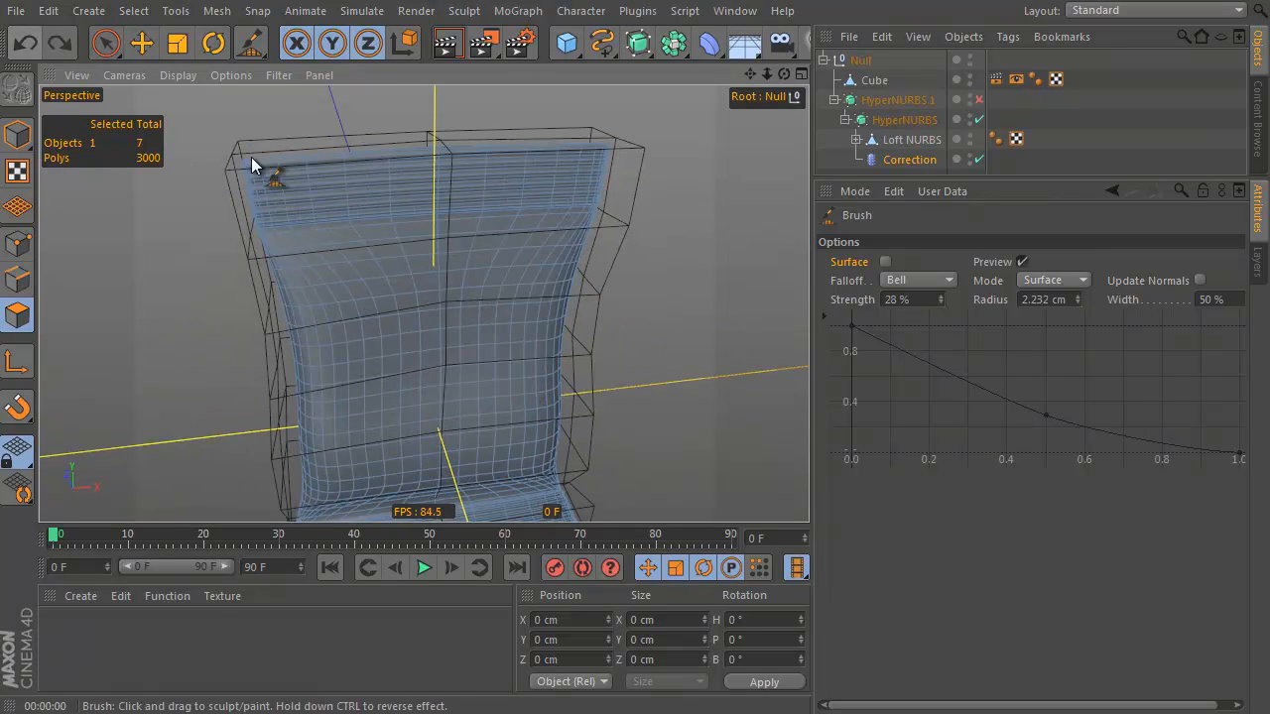
key("ctrl+shift+z")
Set the brush to Smear mode with a 2.512 cm radius and push uneven dents into one side edge of the bag
left_click(1077, 281)
left_click(1072, 298)
mouse_move(604, 307)
left_mouse_down("alt")
mouse_move(636, 280)
mouse_move(604, 269)
mouse_move(585, 286)
left_mouse_up("alt")
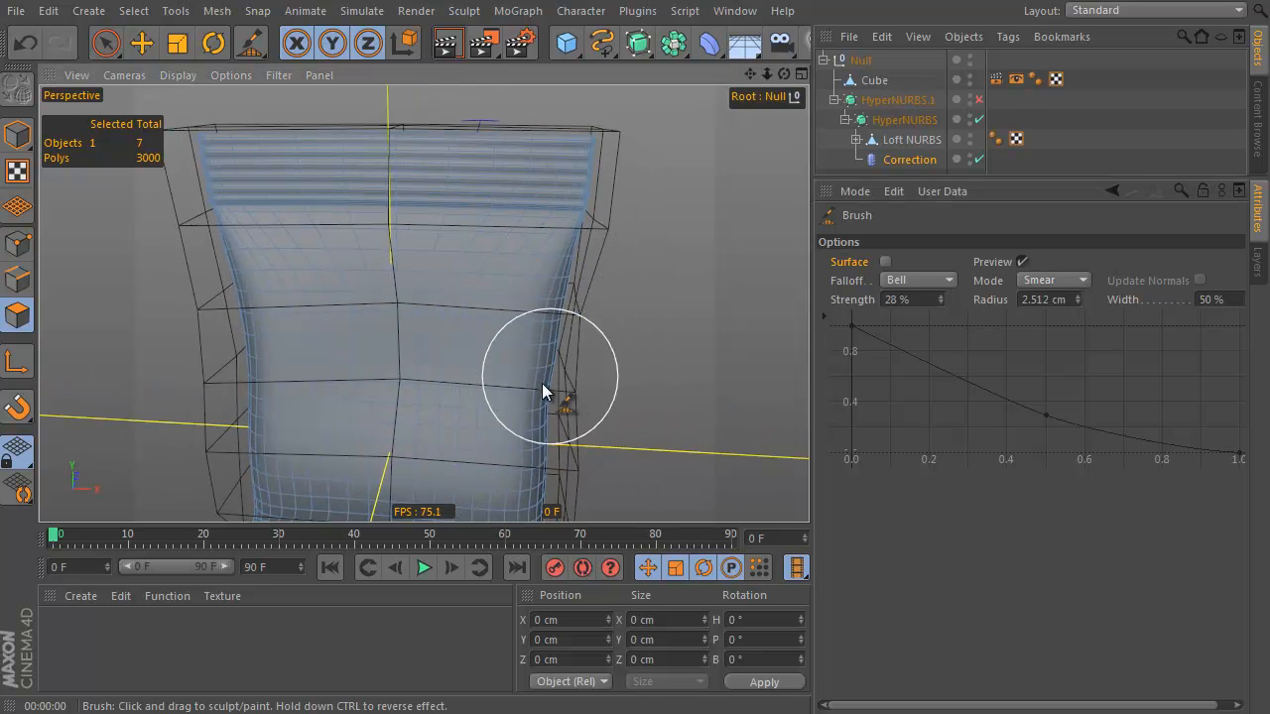
middle_click_drag(591, 454, 556, 287, "alt")
left_click_drag(528, 377, 556, 387)
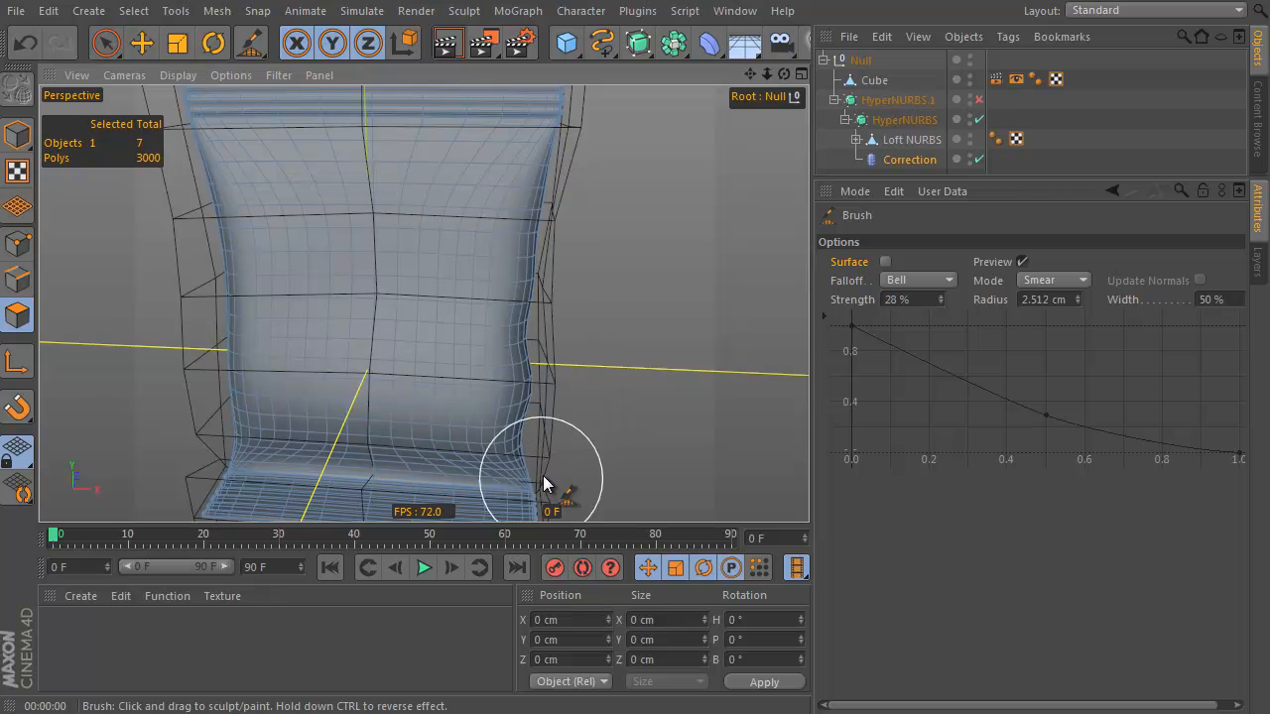
middle_click_drag(542, 475, 532, 309, "alt")
Smear the bag's opposite side edge, from the lower body up to the top seal, into an irregular outline
mouse_move(594, 431)
left_mouse_down("alt")
mouse_move(490, 447)
mouse_move(516, 291)
mouse_move(480, 366)
mouse_move(471, 340)
mouse_move(541, 303)
left_mouse_up("alt")
mouse_move(598, 363)
left_mouse_down("alt")
mouse_move(629, 368)
mouse_move(675, 349)
left_mouse_up("alt")
left_click_drag(522, 352, 592, 368, "alt")
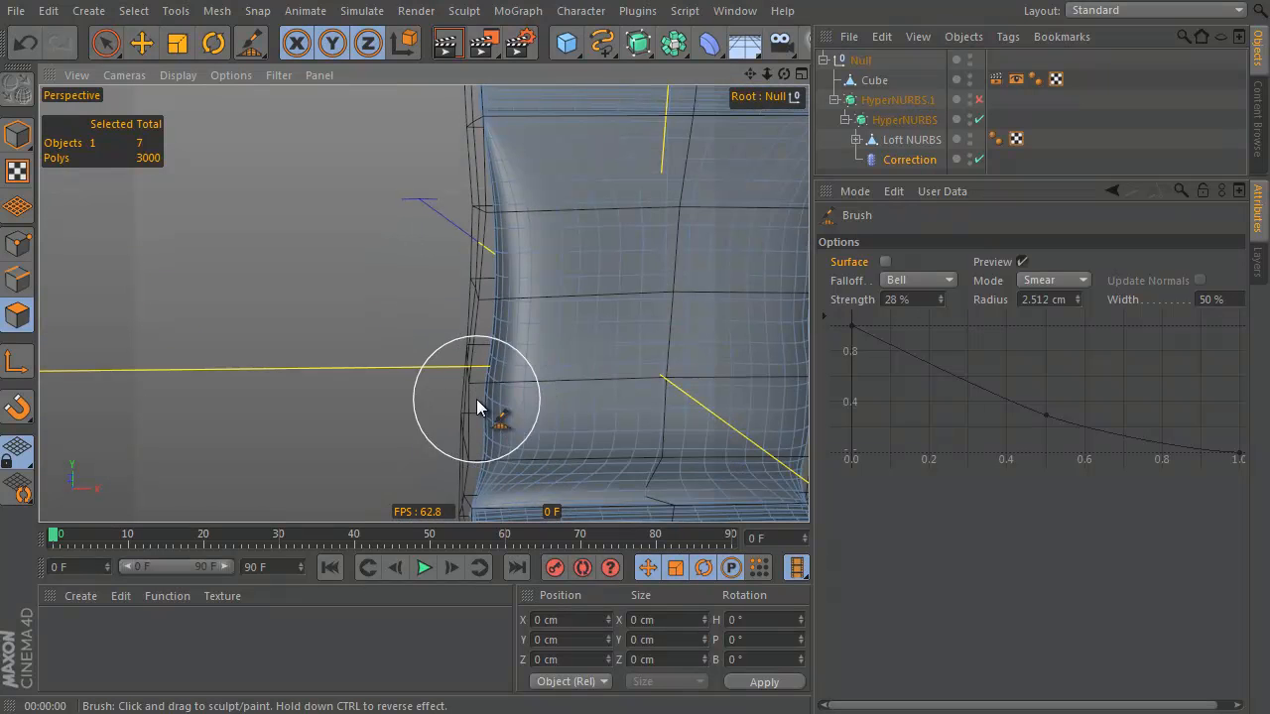
left_click_drag(511, 220, 469, 235, "alt")
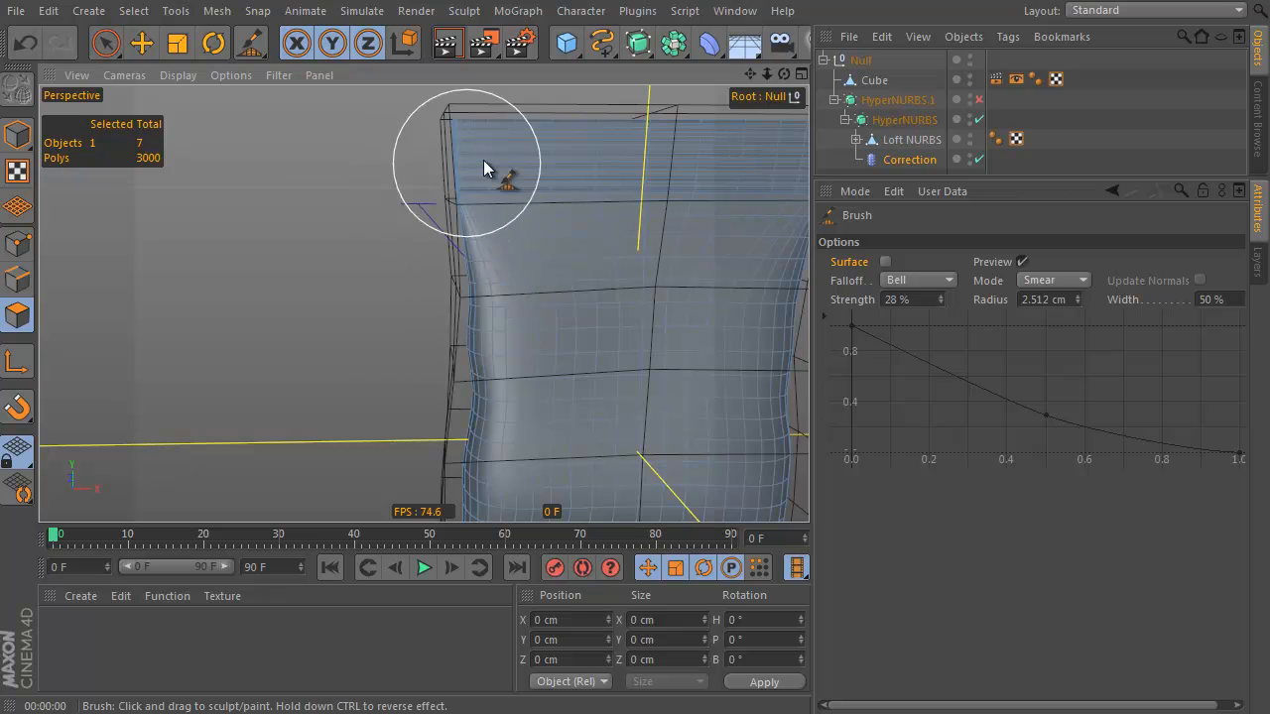
left_click_drag(483, 160, 366, 214, "alt")
left_click_drag(457, 350, 466, 221, "alt")
Raise the brush strength to 53% and smear the top seal into a gentle wave
middle_click_drag(467, 222, 465, 190)
mouse_move(464, 191)
left_mouse_down("alt")
mouse_move(555, 357)
mouse_move(539, 289)
left_mouse_up("alt")
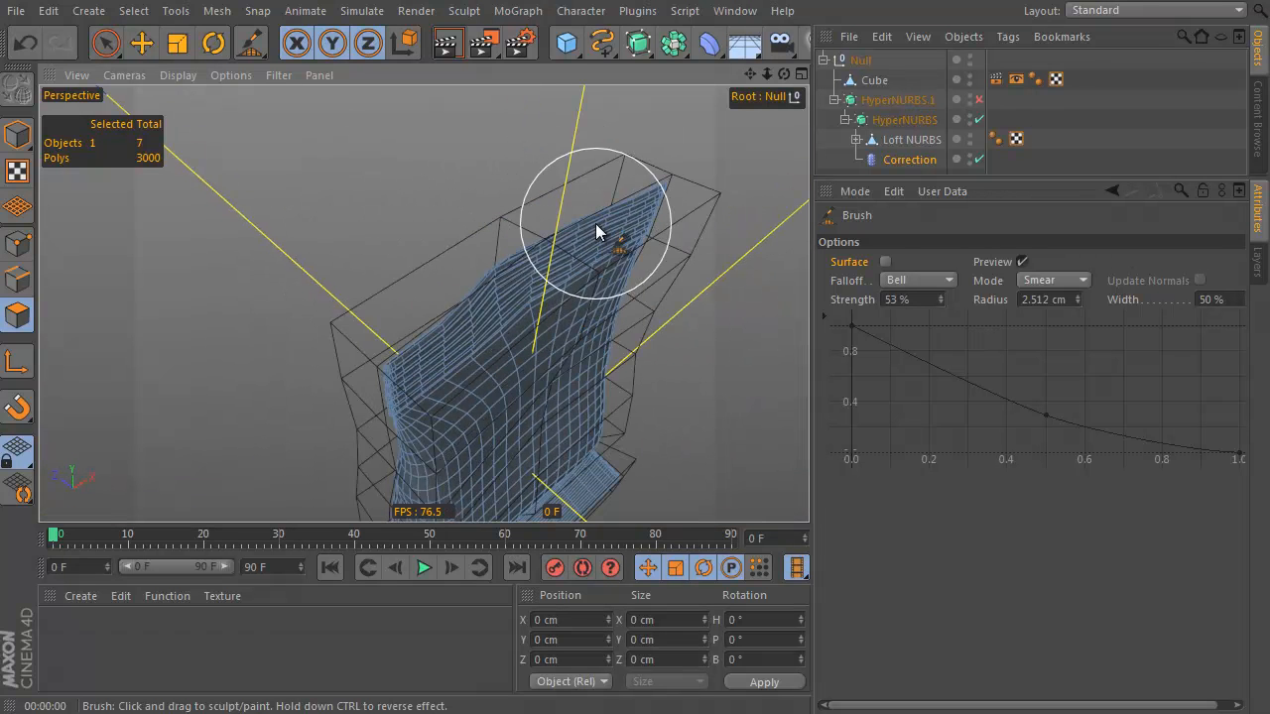
mouse_move(449, 294)
left_mouse_down("alt")
mouse_move(598, 394)
mouse_move(561, 411)
mouse_move(483, 214)
mouse_move(476, 312)
left_mouse_up("alt")
mouse_move(462, 385)
left_mouse_down("alt")
mouse_move(382, 396)
mouse_move(397, 395)
mouse_move(439, 453)
mouse_move(856, 268)
mouse_move(239, 461)
mouse_move(386, 349)
mouse_move(420, 411)
left_mouse_up("alt")
left_click_drag(576, 308, 515, 320, "alt")
right_click_drag(514, 320, 591, 285, "alt")
Enable the brush's Surface option, choose Surface mode with 8% strength and 2.347 cm radius, and sculpt soft creases into the bag's front
left_click(884, 261)
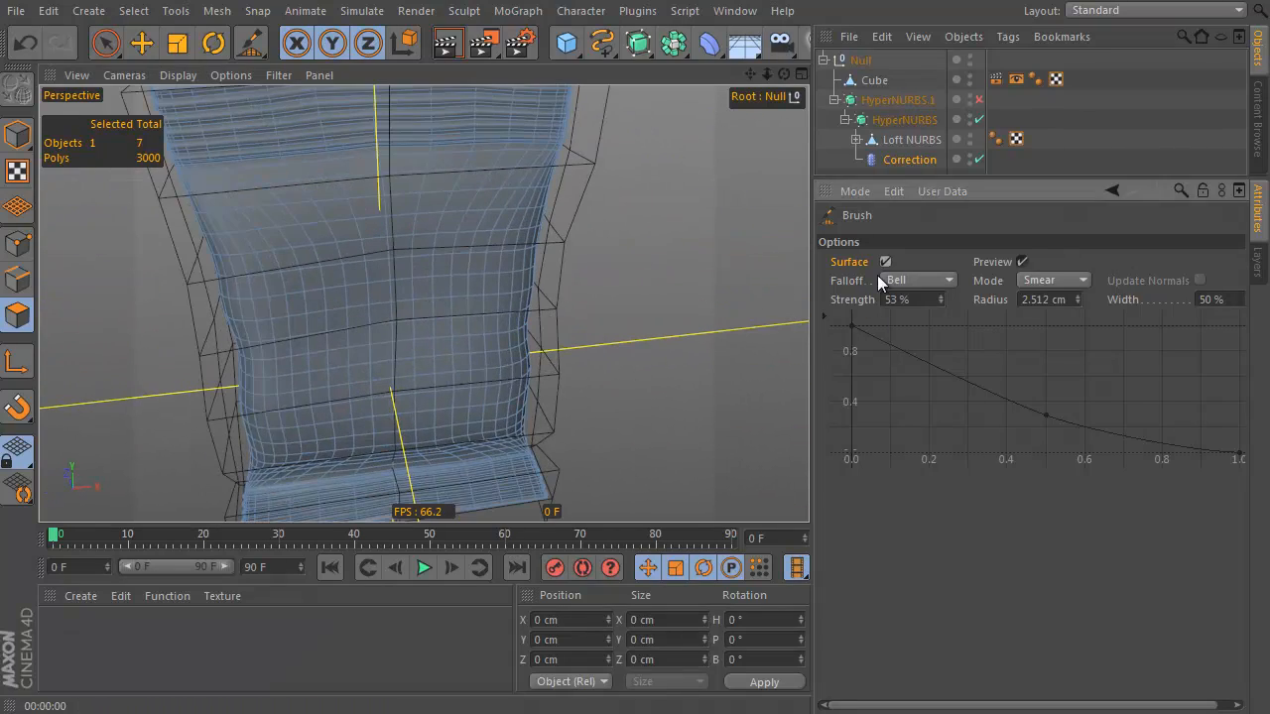
left_click(1070, 280)
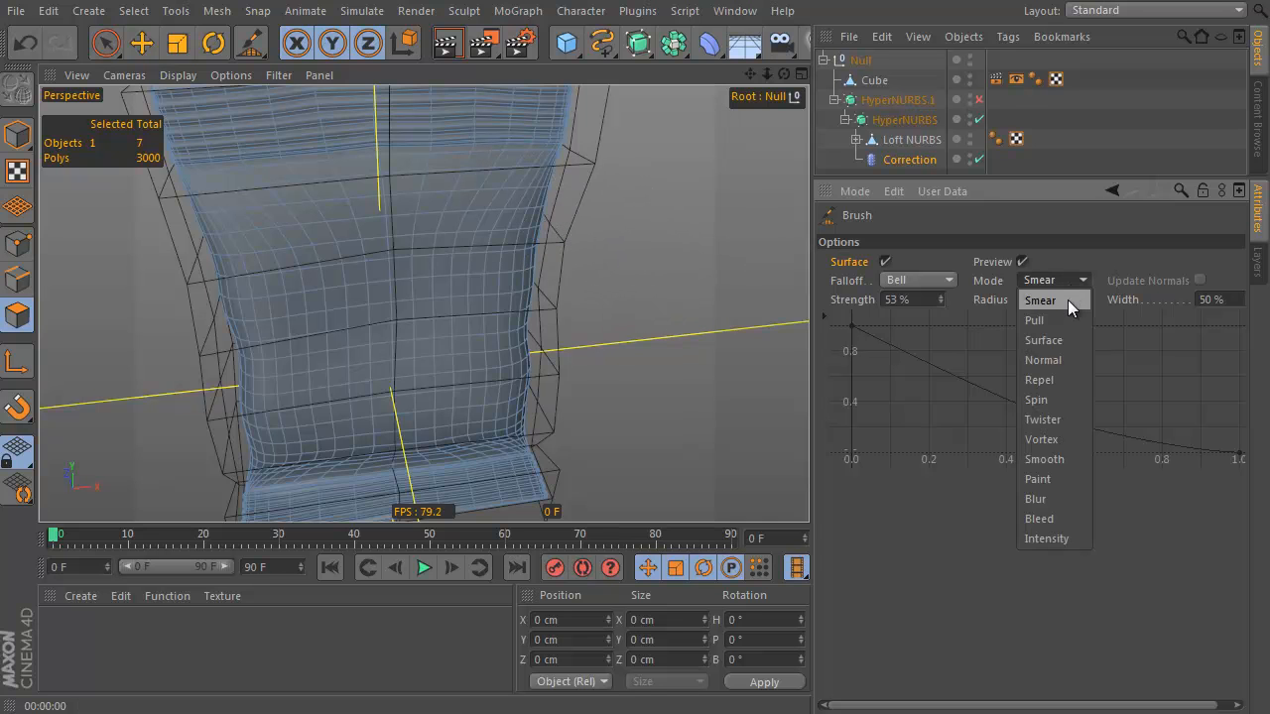
left_click(1043, 340)
middle_click_drag(470, 277, 473, 312)
left_click_drag(456, 346, 409, 319, "alt")
mouse_move(548, 168)
left_mouse_down()
mouse_move(528, 208)
mouse_move(470, 254)
mouse_move(492, 331)
left_mouse_up()
mouse_move(413, 395)
left_mouse_down()
mouse_move(346, 402)
mouse_move(381, 406)
left_mouse_up()
mouse_move(456, 366)
left_mouse_down("alt")
mouse_move(436, 346)
mouse_move(442, 286)
left_mouse_up("alt")
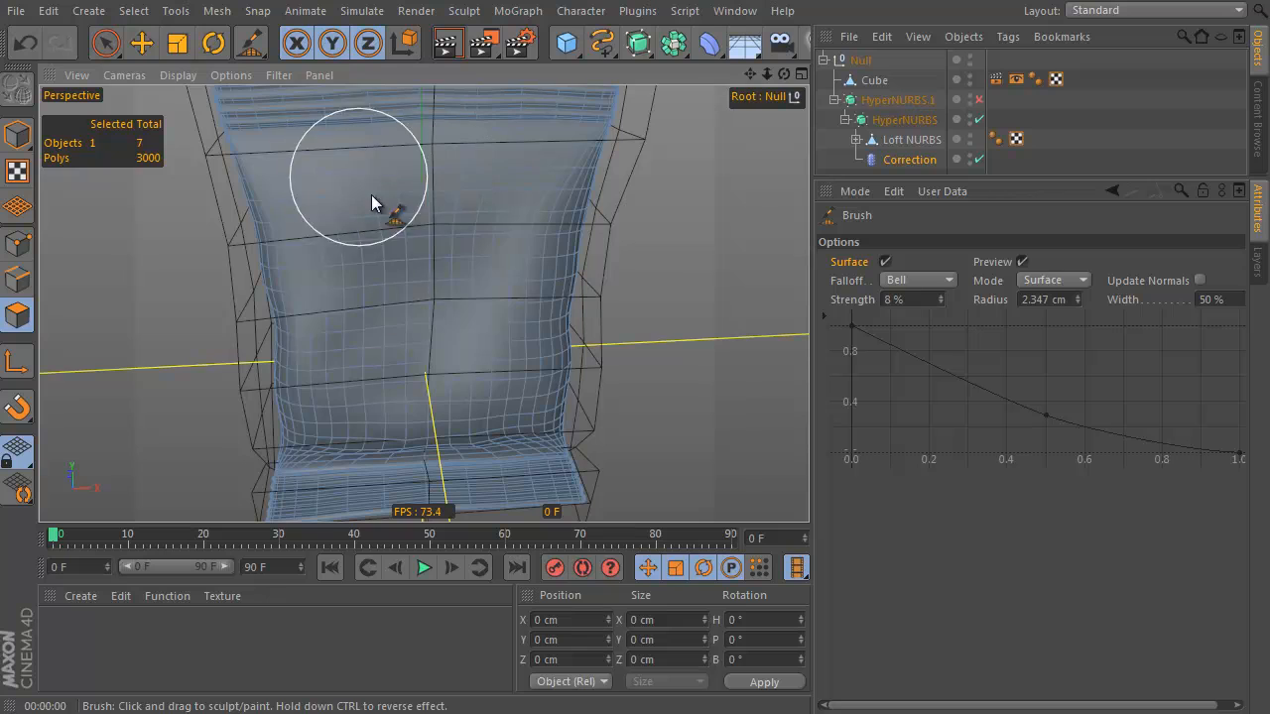
Re-enable the outer HyperNURBS and deselect all objects
left_click(1020, 166)
left_click_drag(535, 228, 423, 232, "alt")
scroll(646, 286, "down", 3)
left_click_drag(647, 286, 626, 256, "alt")
left_click(904, 99)
left_click(978, 100)
left_click(1050, 116)
Switch the viewport display to Gouraud Shading and inspect the bag from the side
left_click(176, 75)
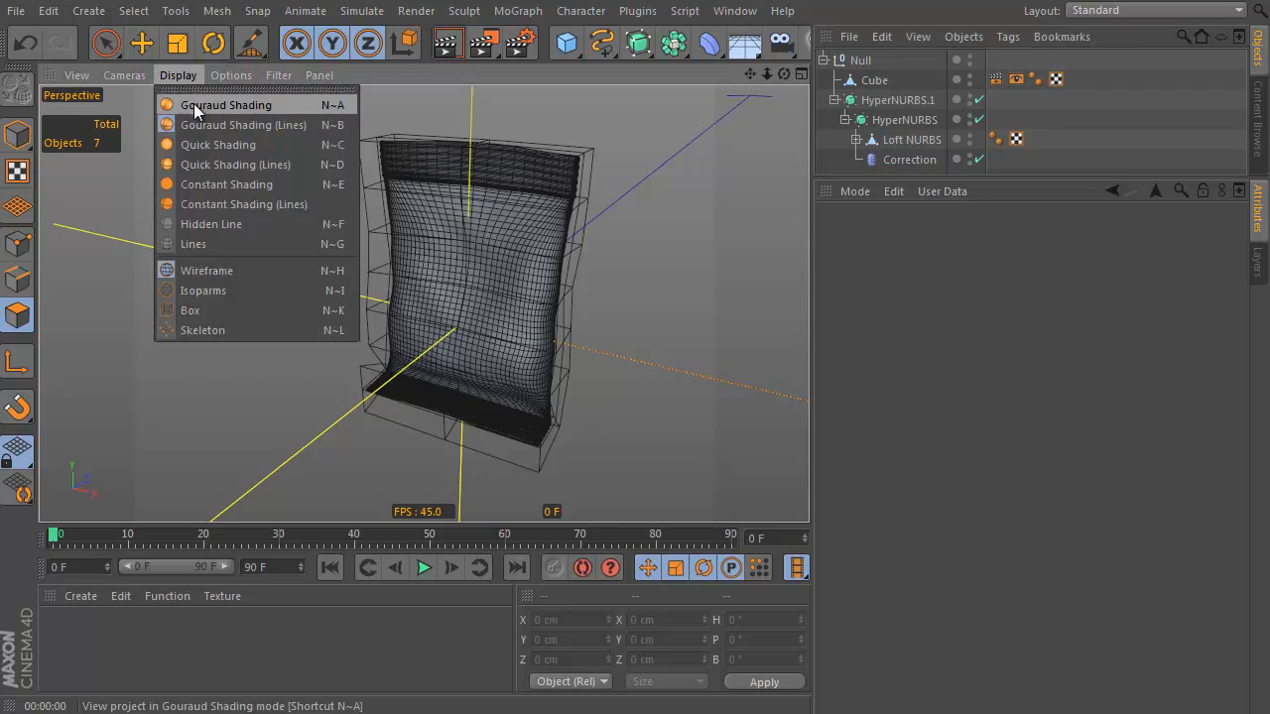
left_click(187, 104)
mouse_move(525, 368)
left_mouse_down("alt")
mouse_move(714, 255)
mouse_move(207, 325)
mouse_move(661, 301)
mouse_move(318, 312)
mouse_move(674, 316)
mouse_move(363, 275)
mouse_move(340, 260)
mouse_move(692, 220)
left_mouse_up("alt")
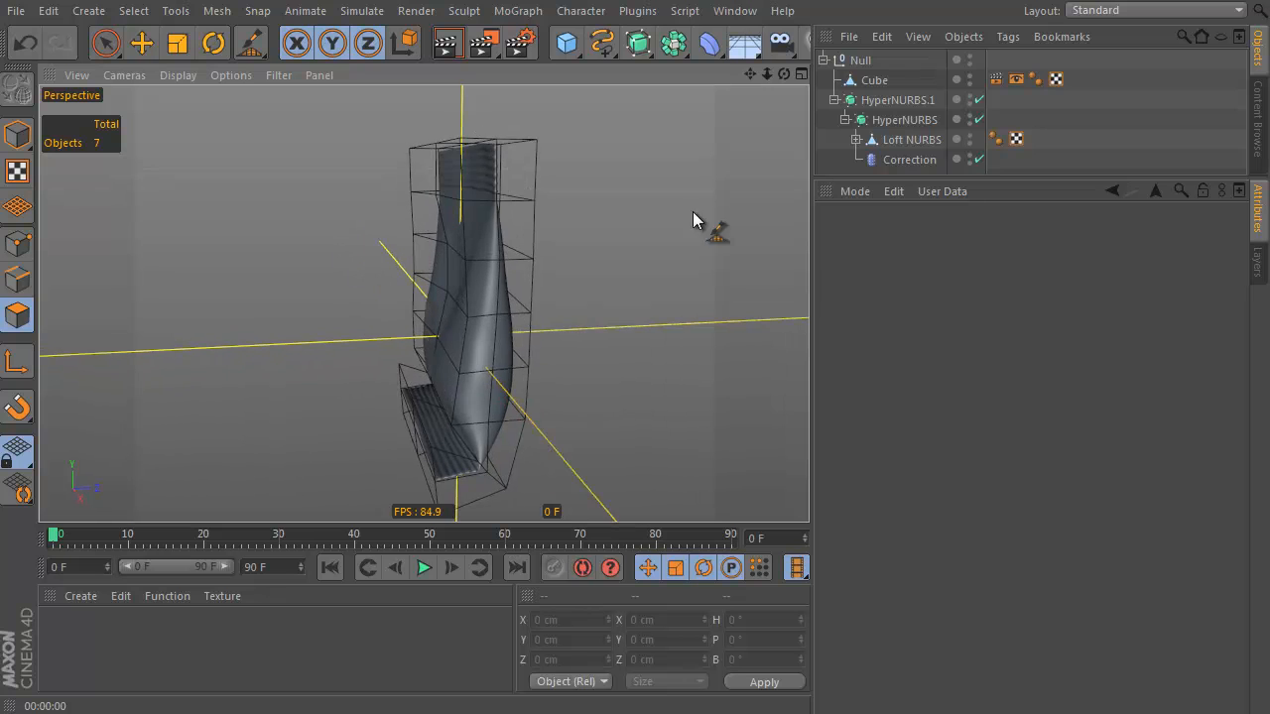
In the Right view, move the bag's Null up to the floor line, at Y 7.618 cm and Z 0.931 cm
left_click(860, 60)
key("F3")
right_click_drag(670, 262, 584, 273, "alt")
middle_click_drag(584, 273, 453, 432, "alt")
left_click(142, 43)
left_click(17, 135)
left_click_drag(534, 460, 550, 342)
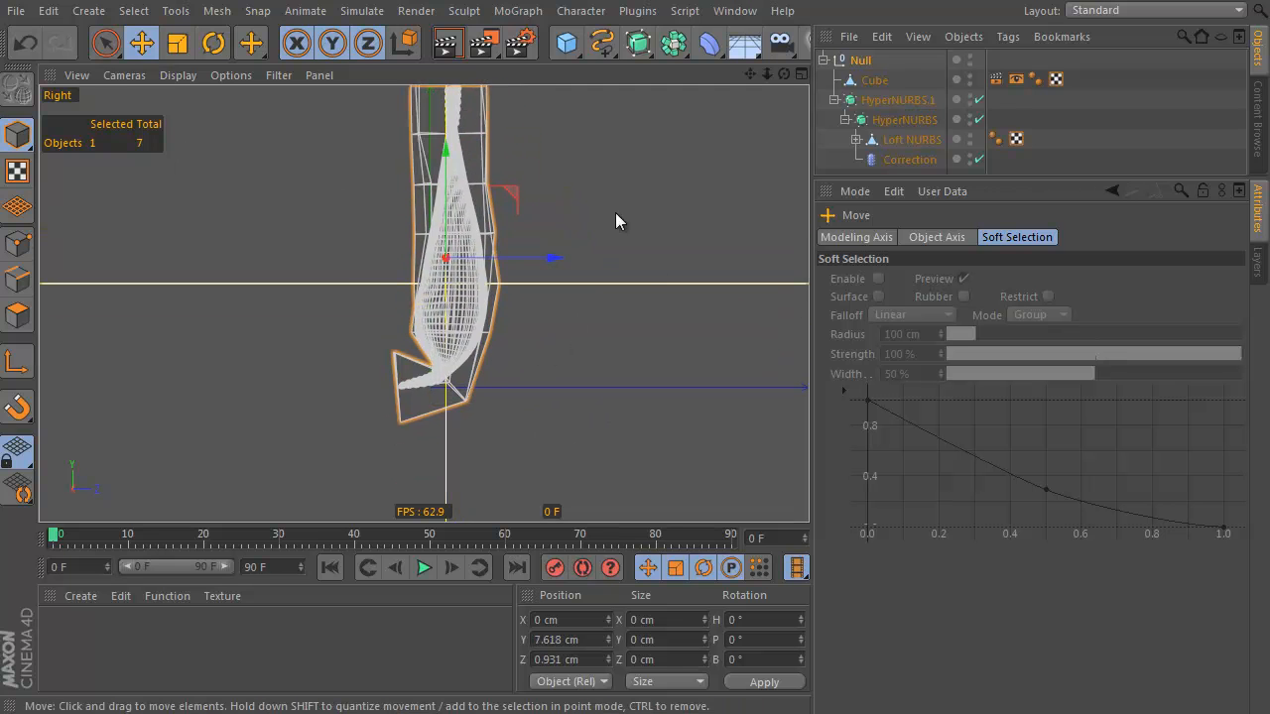
Lean the bag's Null back to a pitch of -9.155° and reposition it at Y 7.211 cm and Z 1.279 cm
key("r")
left_click_drag(637, 139, 656, 209)
key("e")
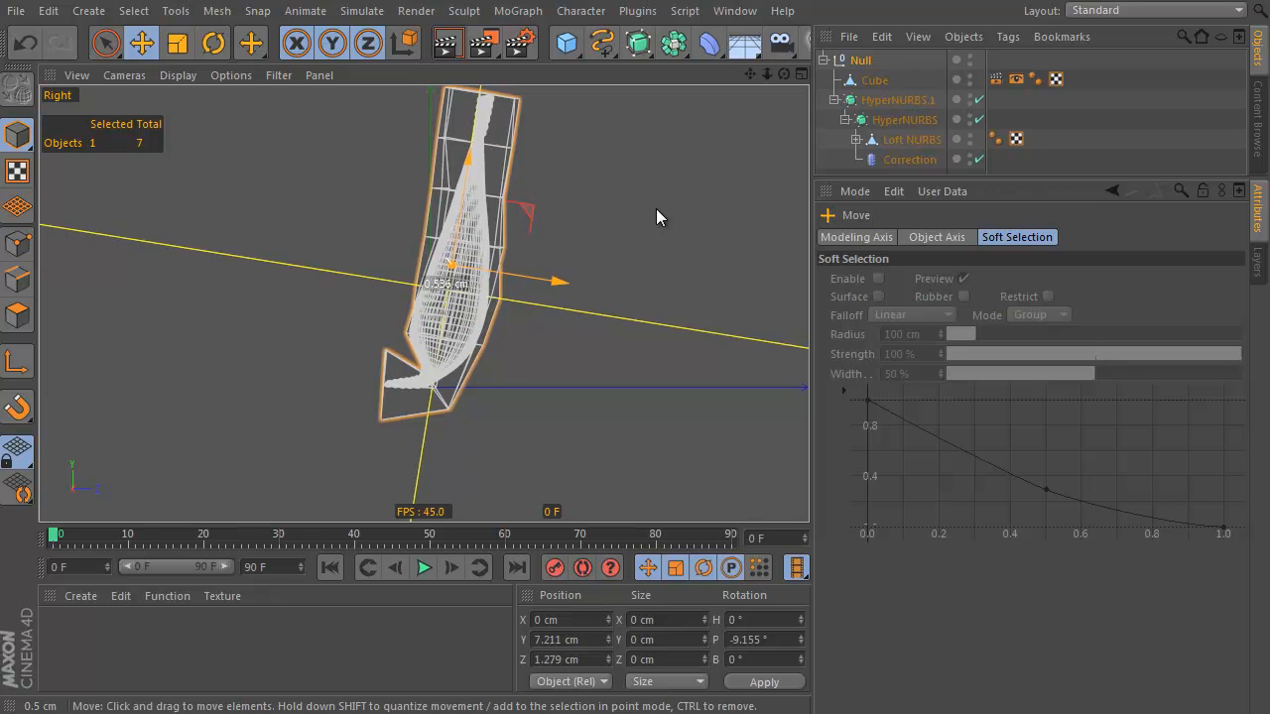
Draw a three-point linear backdrop spline with a floor about 117 cm long and a sloping wall, and level its floor points at Y 0 cm
scroll(675, 233, "down", 4)
middle_click_drag(666, 239, 603, 275, "alt")
scroll(603, 278, "up", 1)
left_click(602, 43)
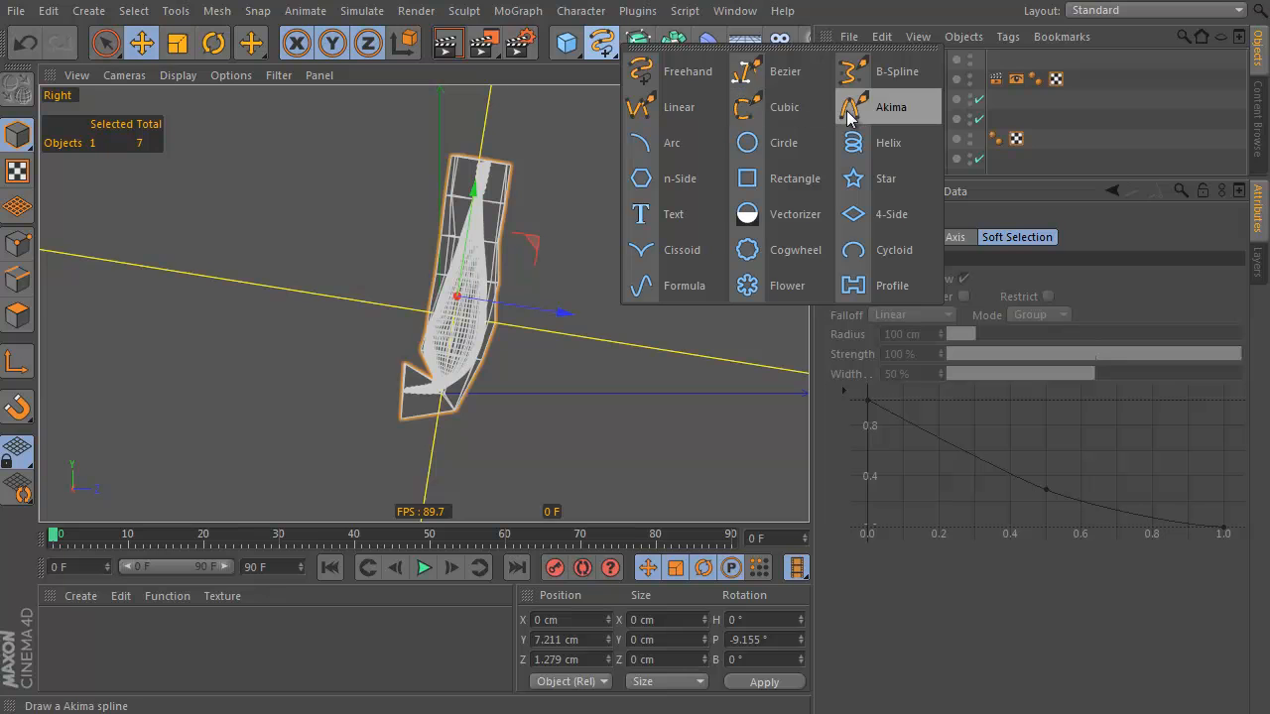
left_click(705, 117)
scroll(396, 368, "down", 4)
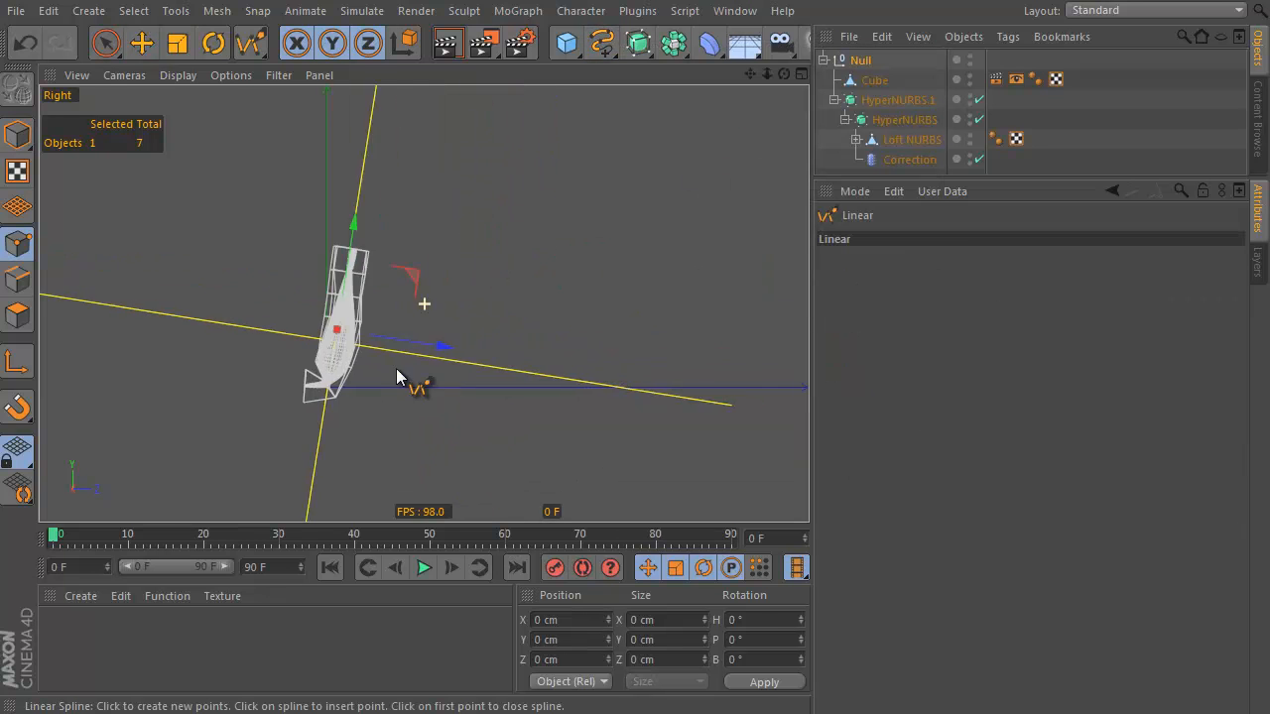
left_click(179, 374)
left_click(615, 372)
left_click_drag(673, 138, 672, 104)
left_click_drag(105, 43, 176, 102)
left_click_drag(131, 355, 722, 455)
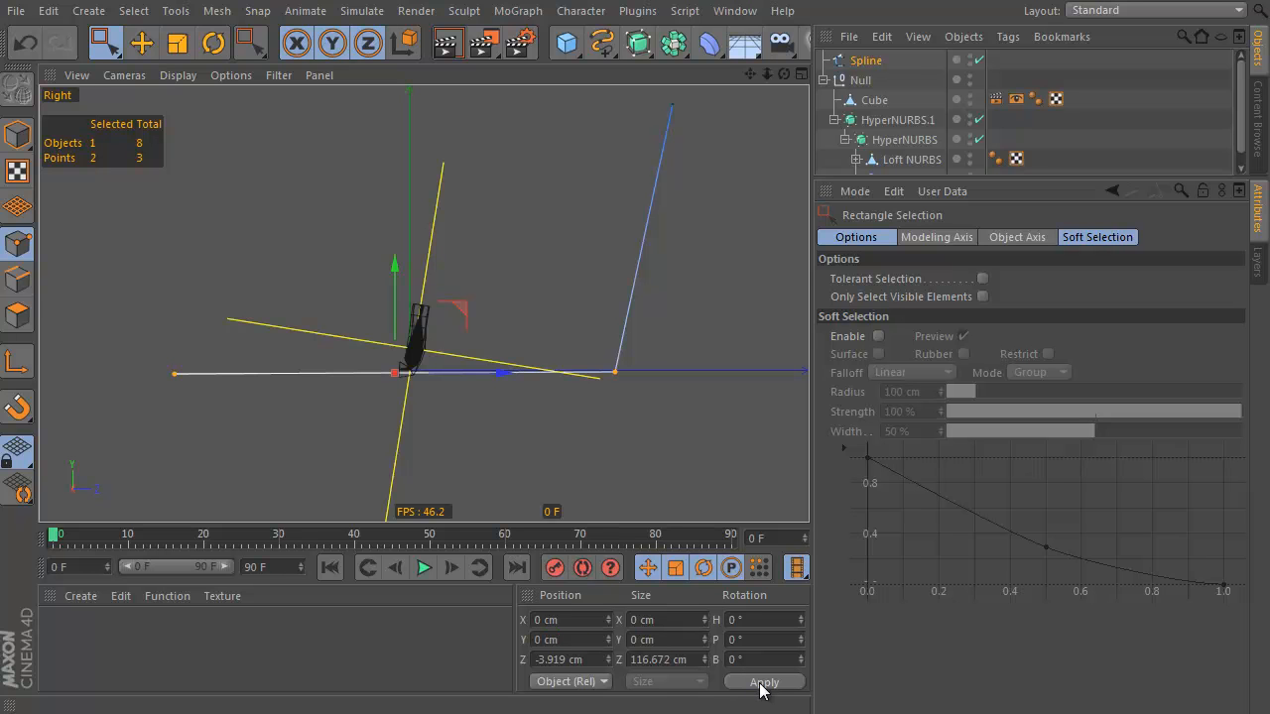
Chamfer the spline's corner point between floor and wall with a radius of 22.709 cm
left_click_drag(565, 292, 635, 402)
right_click(655, 250)
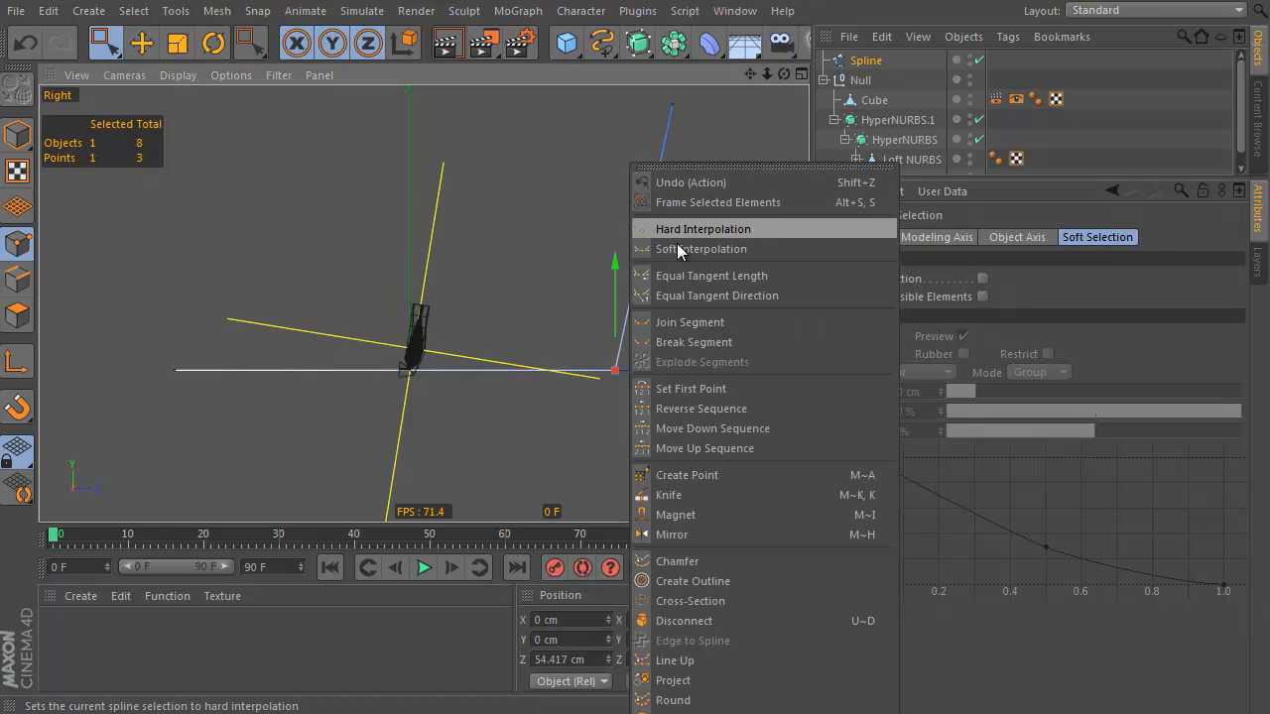
left_click(685, 561)
left_click_drag(415, 415, 941, 278)
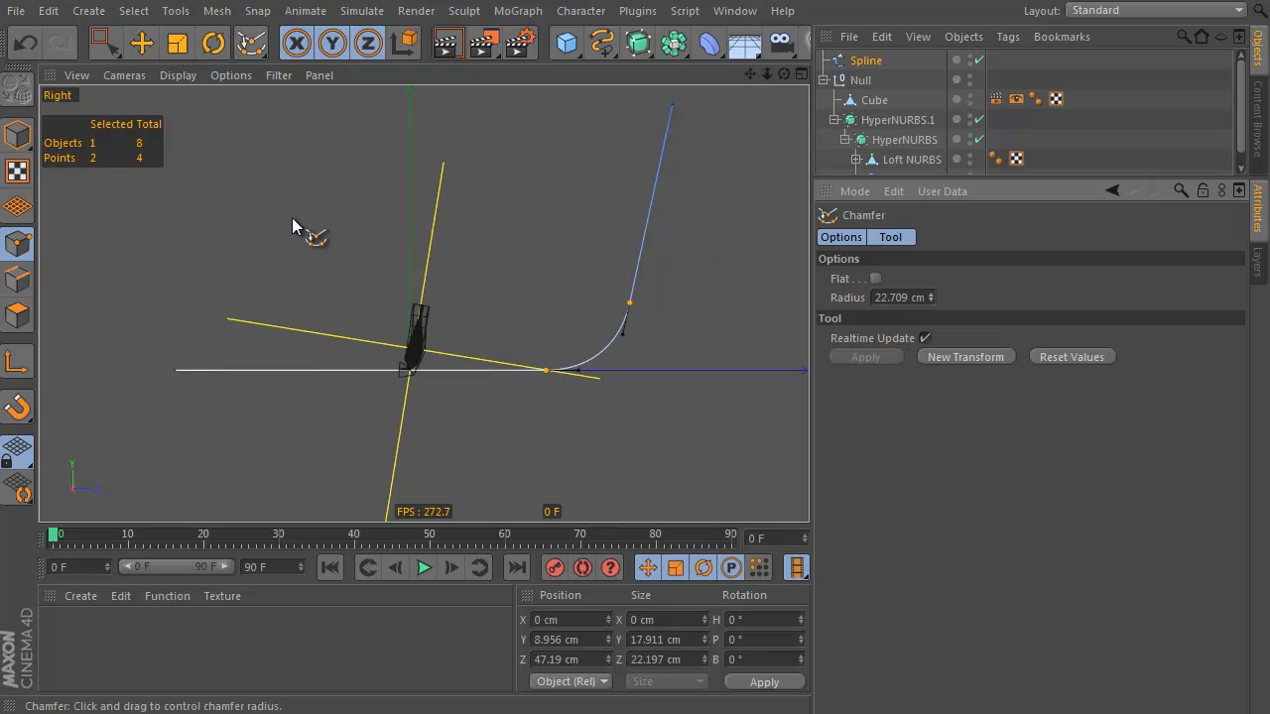
In object mode, place the backdrop spline inside a new Extrude NURBS
left_click(142, 43)
left_click(18, 134)
key("F1")
left_click_drag(645, 313, 605, 377, "alt")
left_click_drag(638, 43, 675, 74)
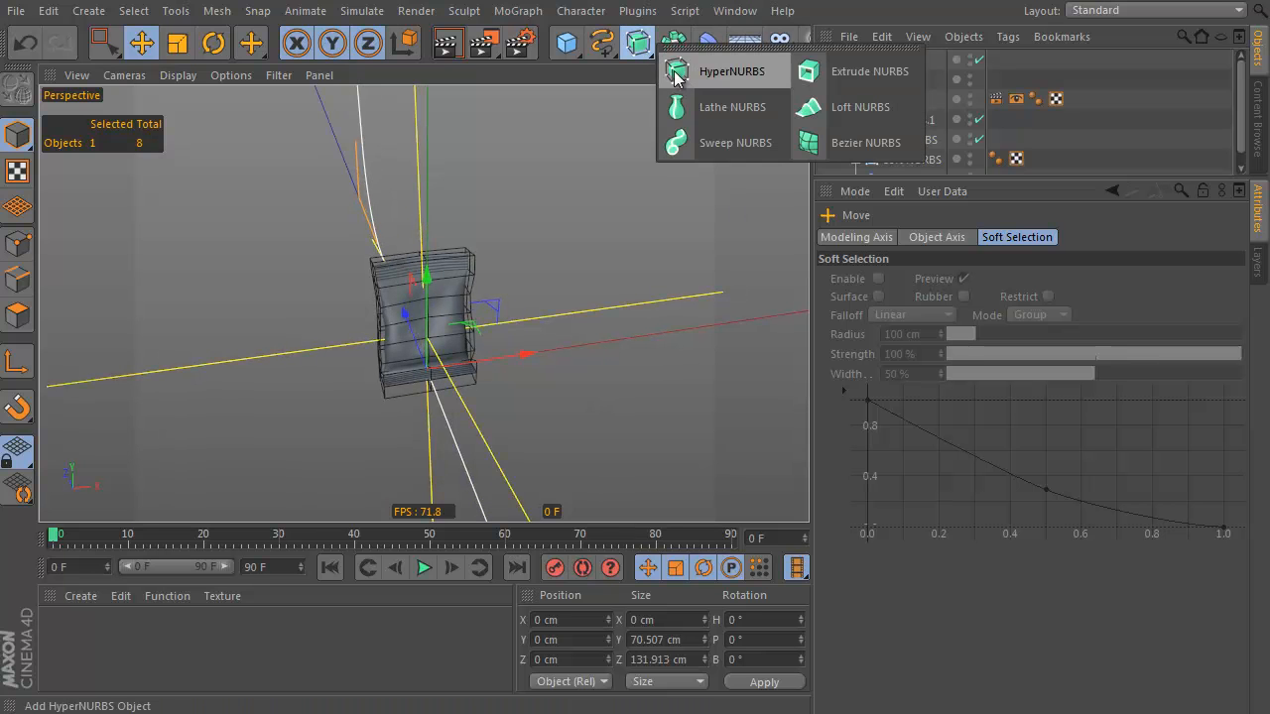
left_click(862, 74, "alt")
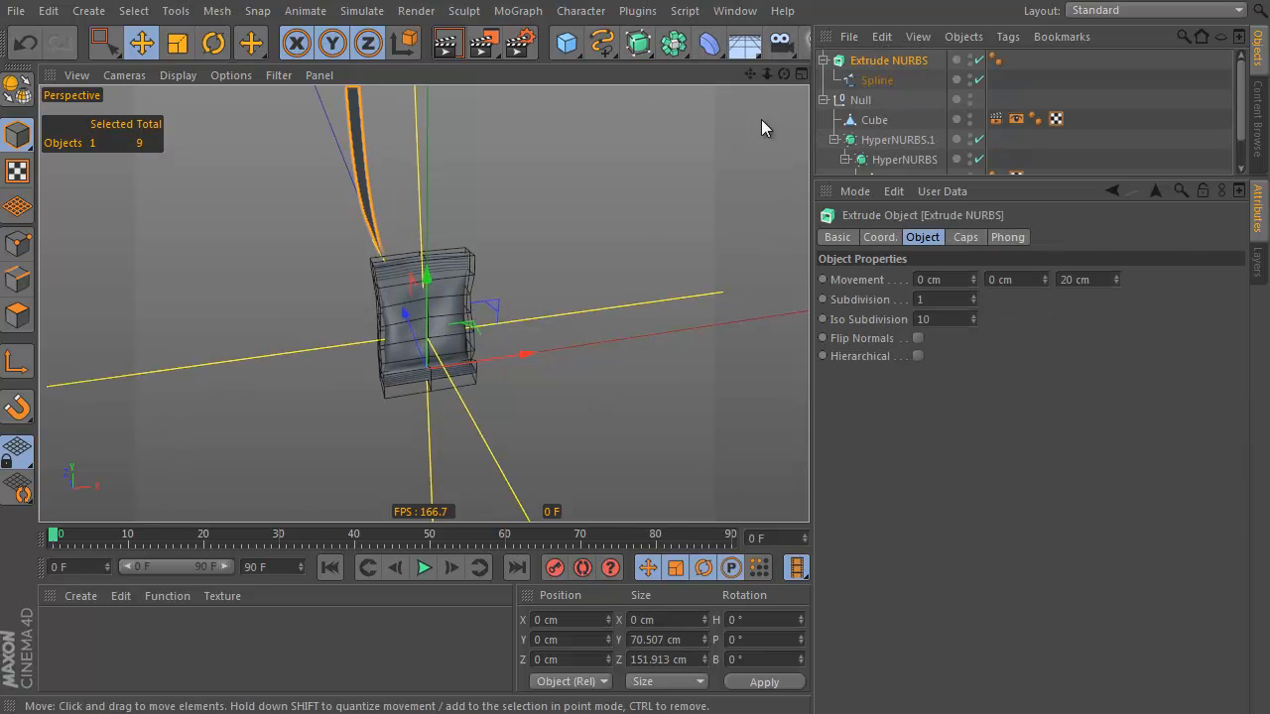
Set the backdrop extrusion's movement to 106 cm along X and 0 cm along Z
left_click(1110, 278)
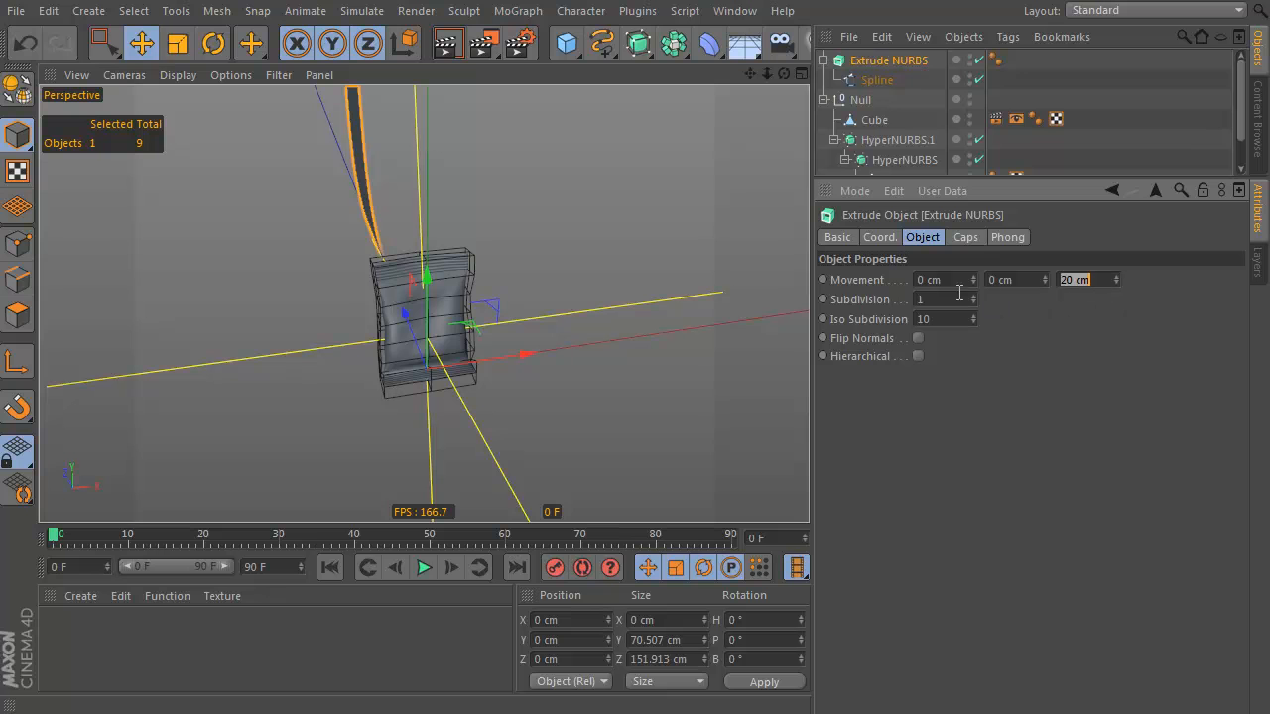
type("0")
left_click_drag(974, 281, 995, 162)
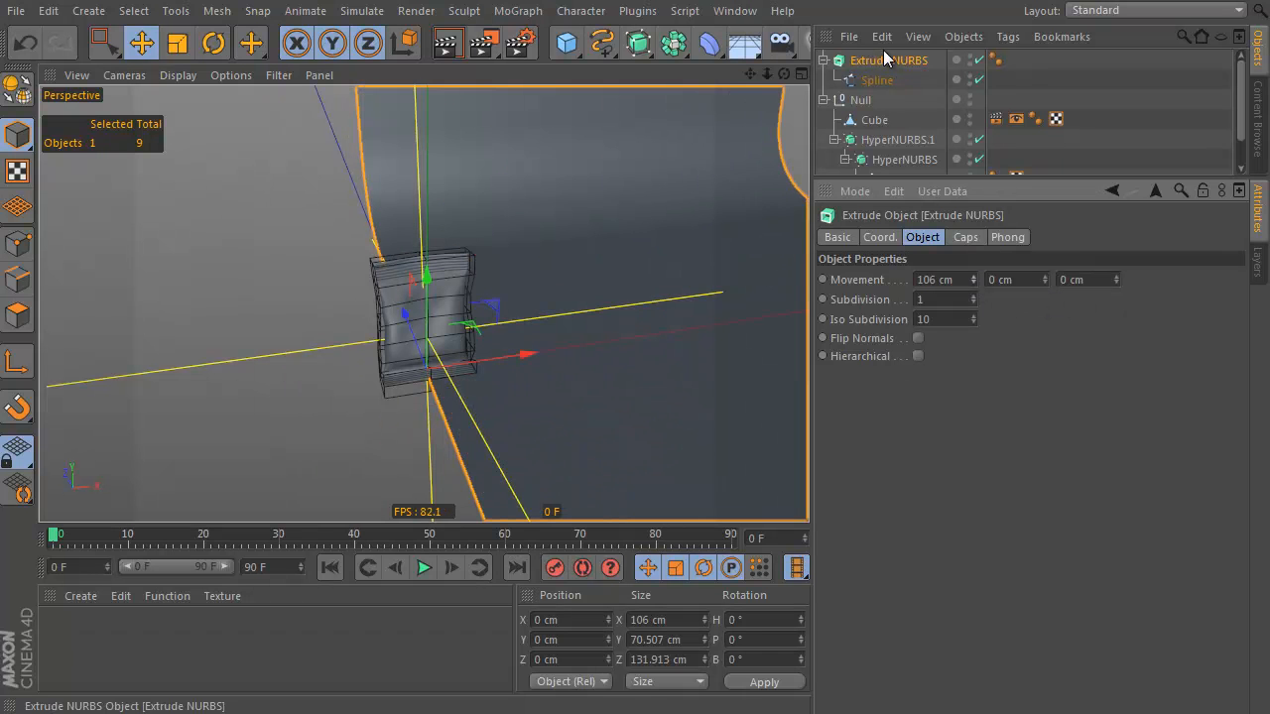
Place the backdrop's Extrude NURBS inside a new Symmetry object and scale the symmetry down to an X size of 121.9 cm
left_click(673, 52)
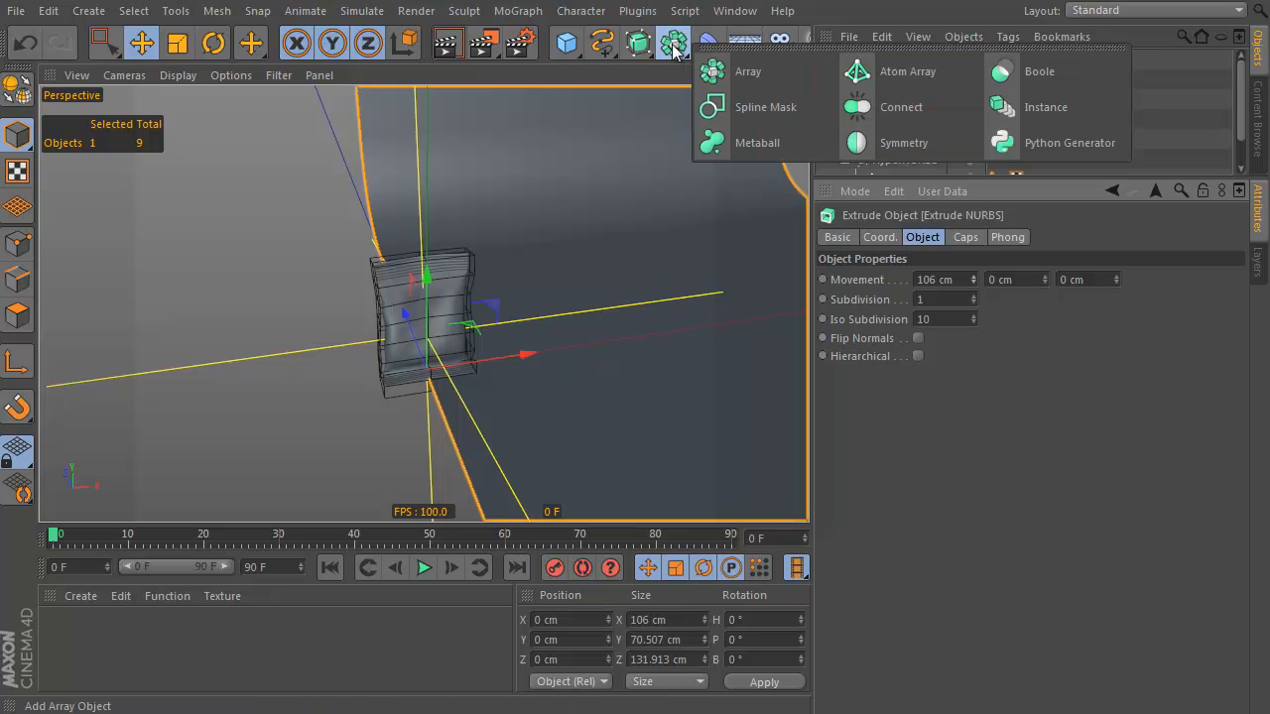
left_click(887, 148, "alt")
left_click_drag(619, 340, 521, 323, "alt")
middle_click_drag(561, 287, 632, 275, "alt")
key("t")
left_click_drag(701, 180, 440, 303)
left_click_drag(471, 371, 617, 290, "alt")
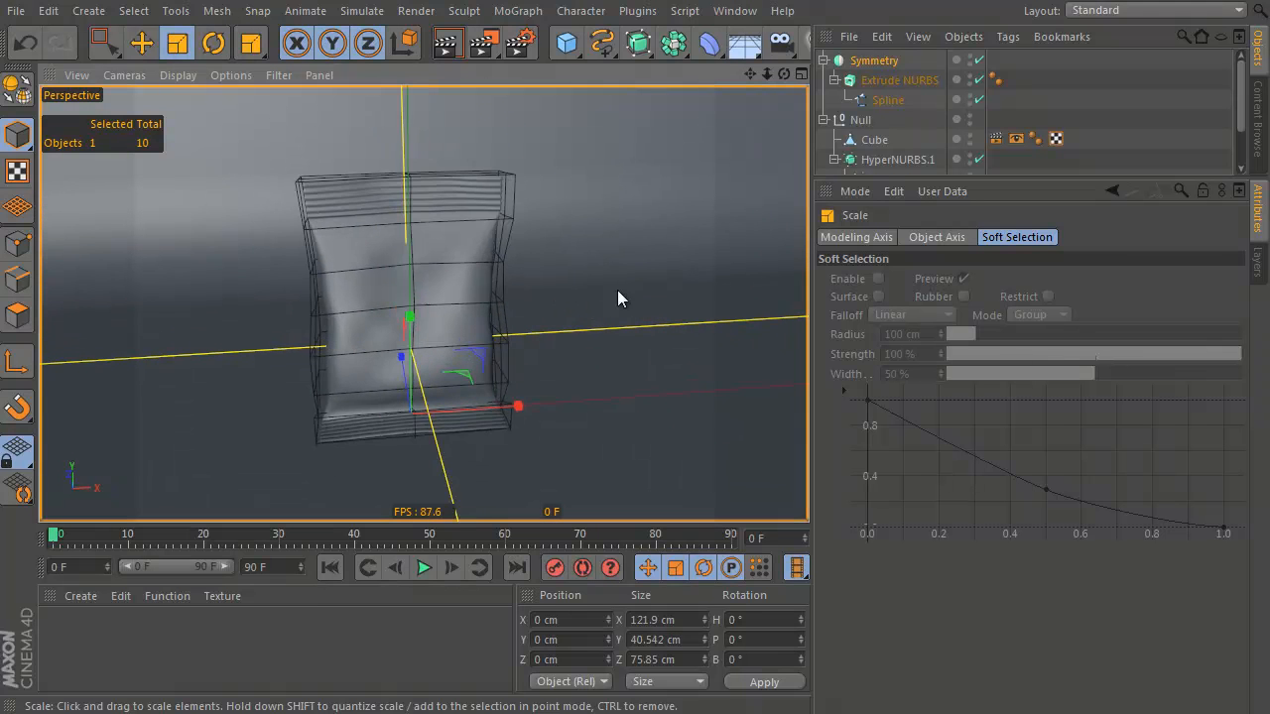
Disable Use Edge Breaks in the Phong tag of the backdrop's Extrude NURBS
left_click(903, 82)
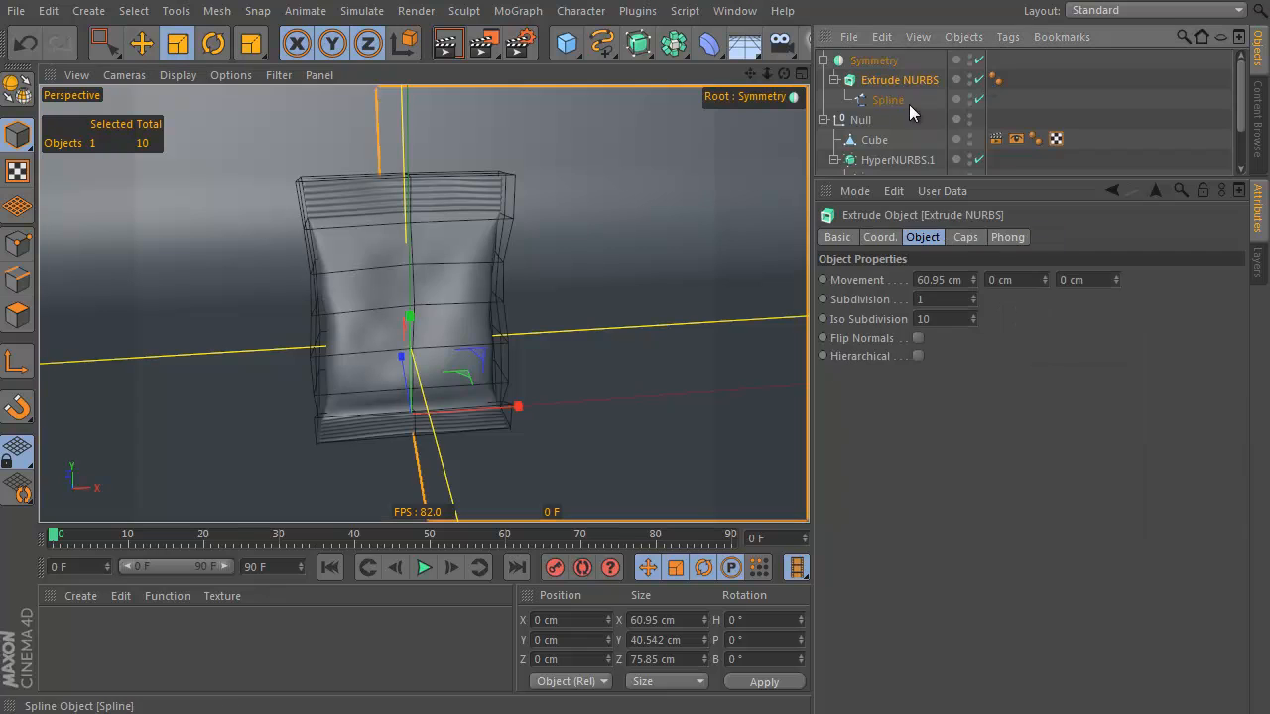
left_click(996, 80)
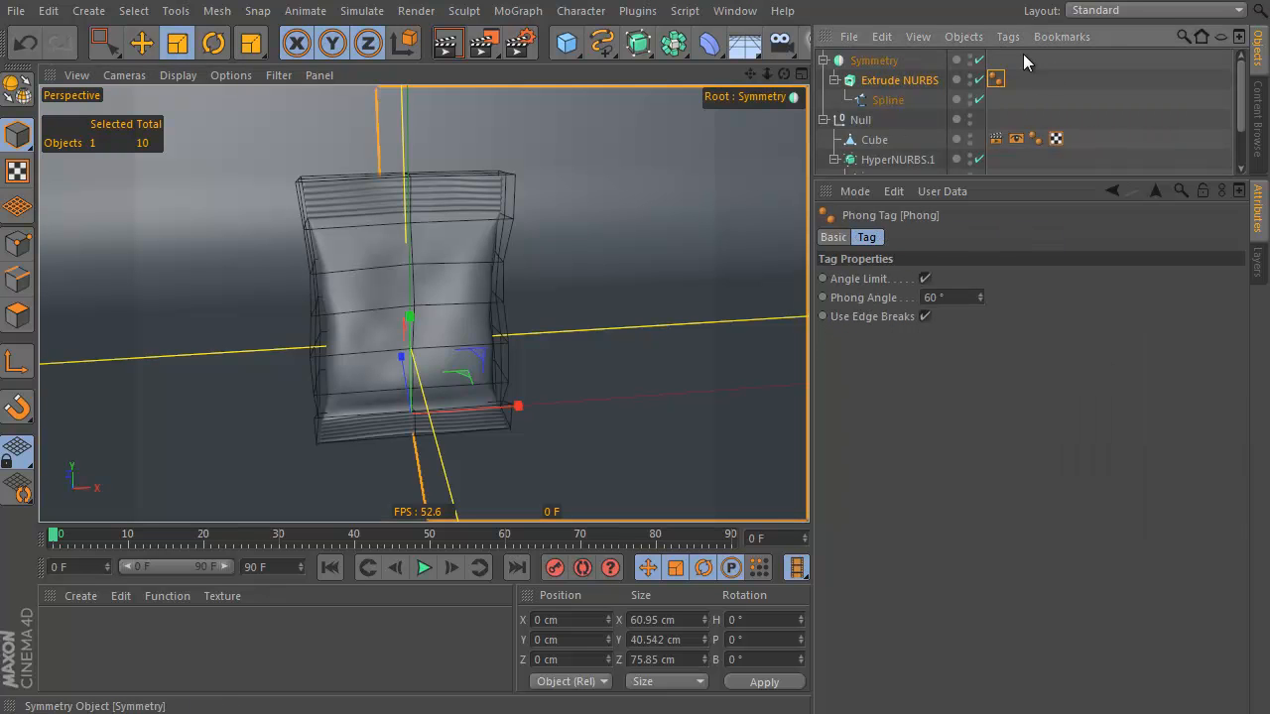
left_click(876, 321)
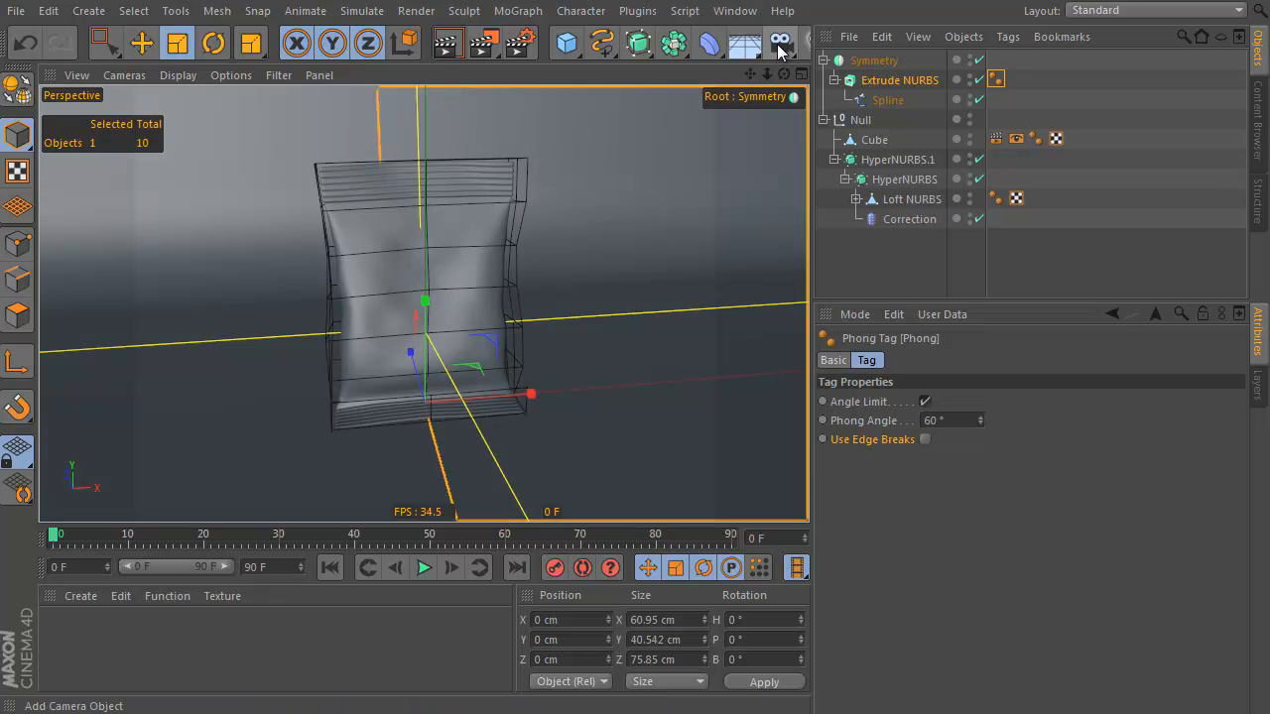
Add a camera with a 140 mm focal length, look through it, and frame the whole bag from about Y 59.51 cm, Z -120.938 cm
left_click_drag(780, 60, 830, 66)
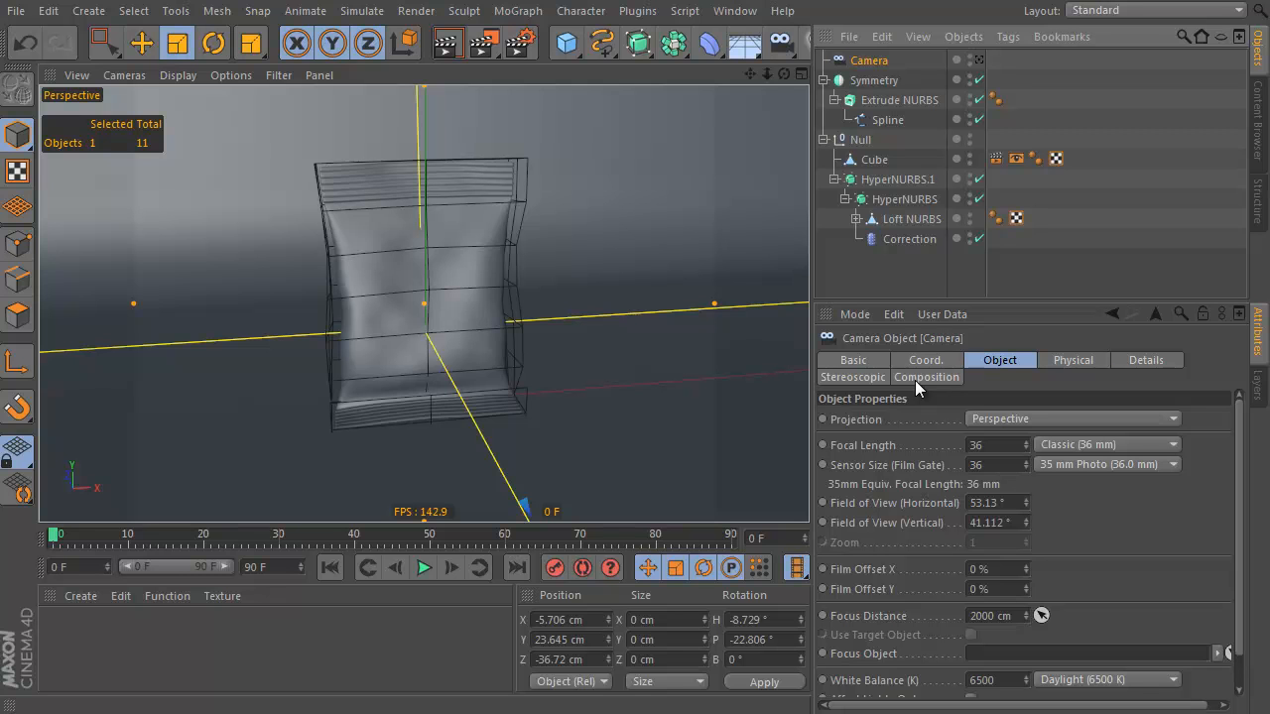
left_click(890, 449)
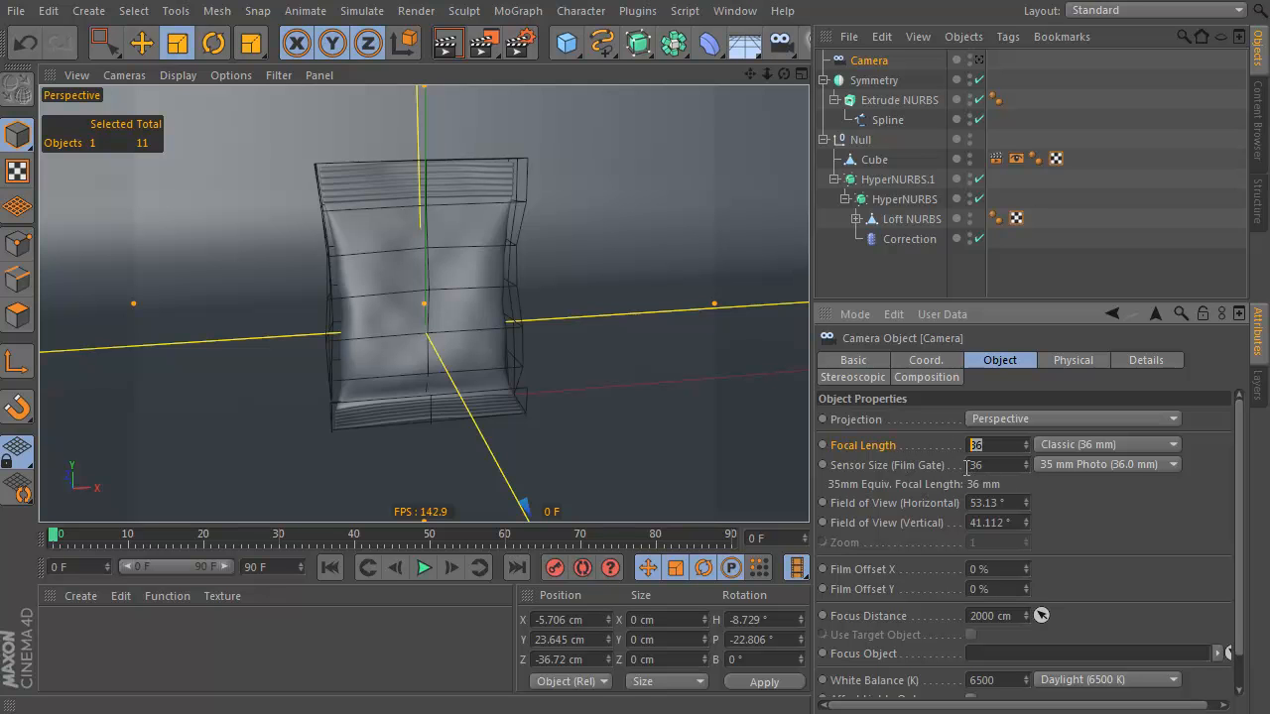
key("Return")
left_click(978, 59)
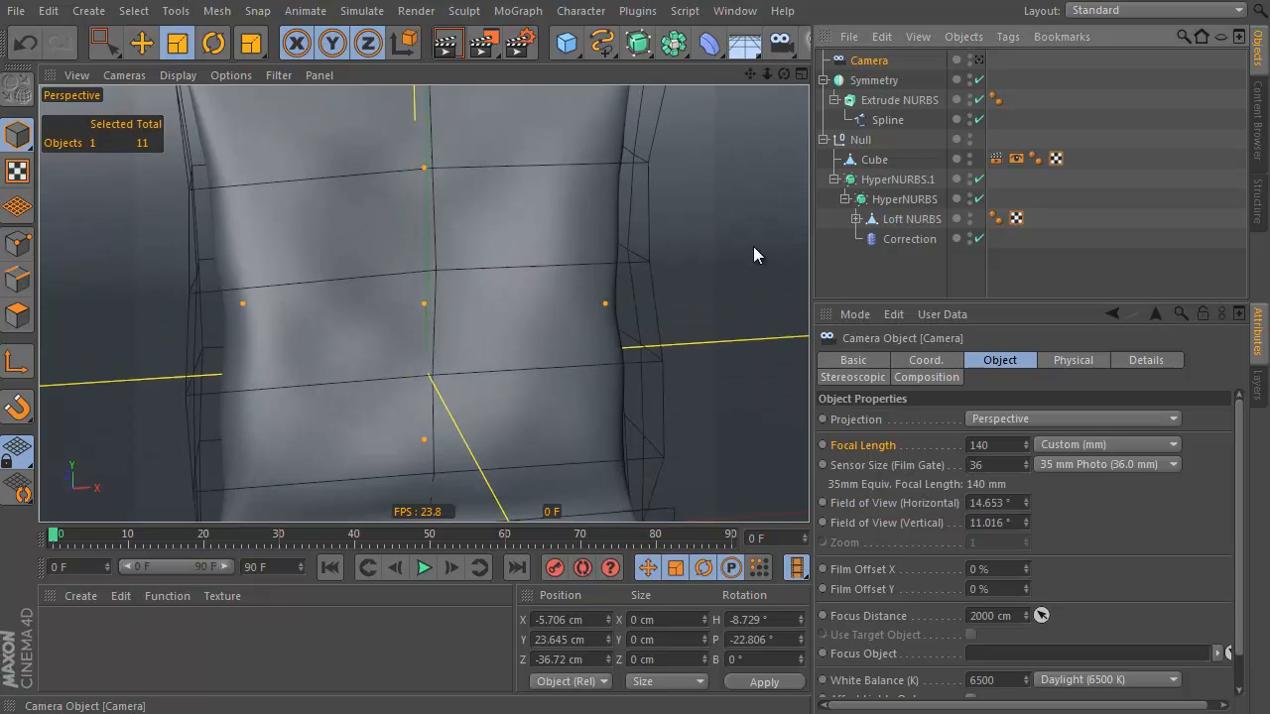
left_click_drag(673, 263, 571, 363, "alt")
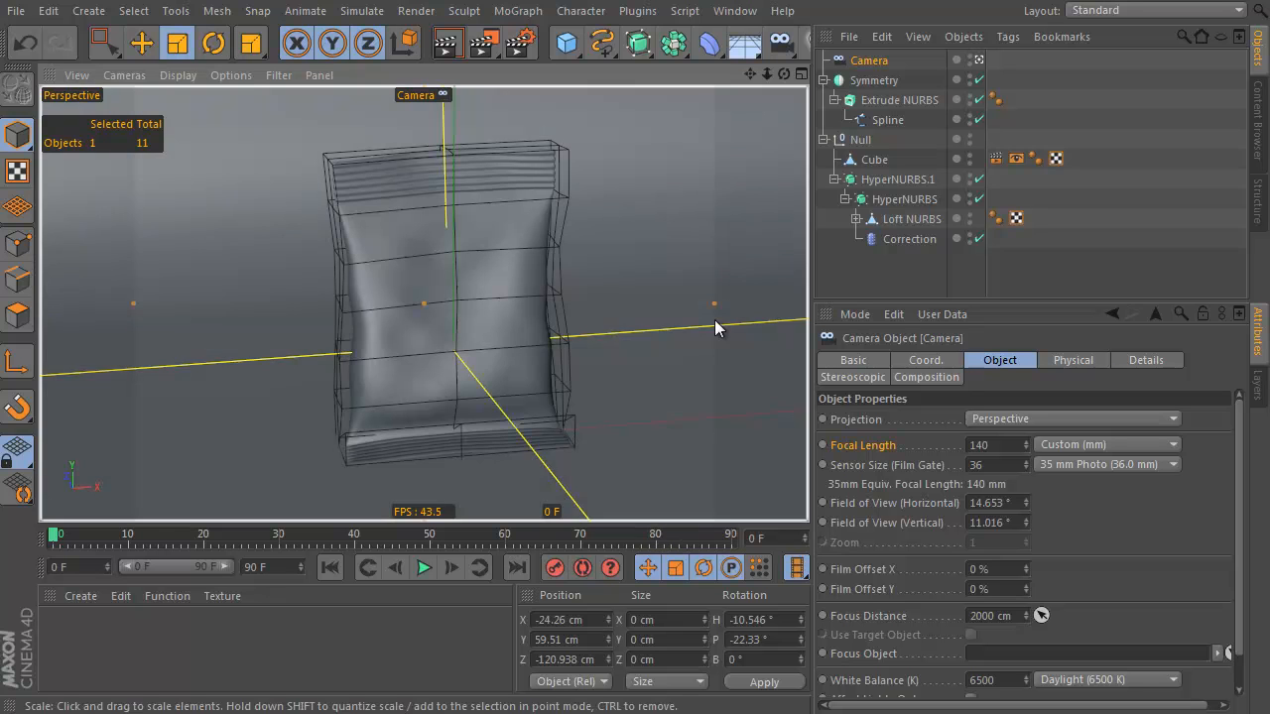
Add a target light and raise its target null to the middle of the bag
left_click(744, 44)
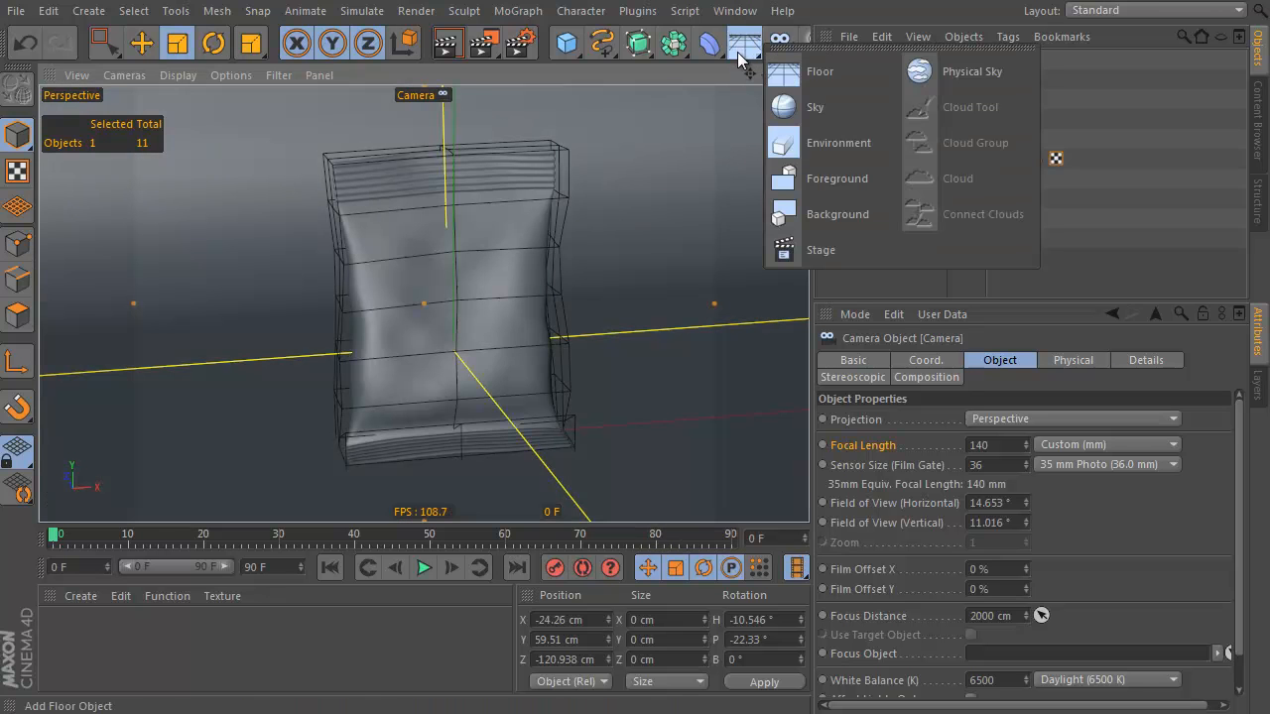
left_click_drag(810, 103, 856, 109)
left_click(816, 44)
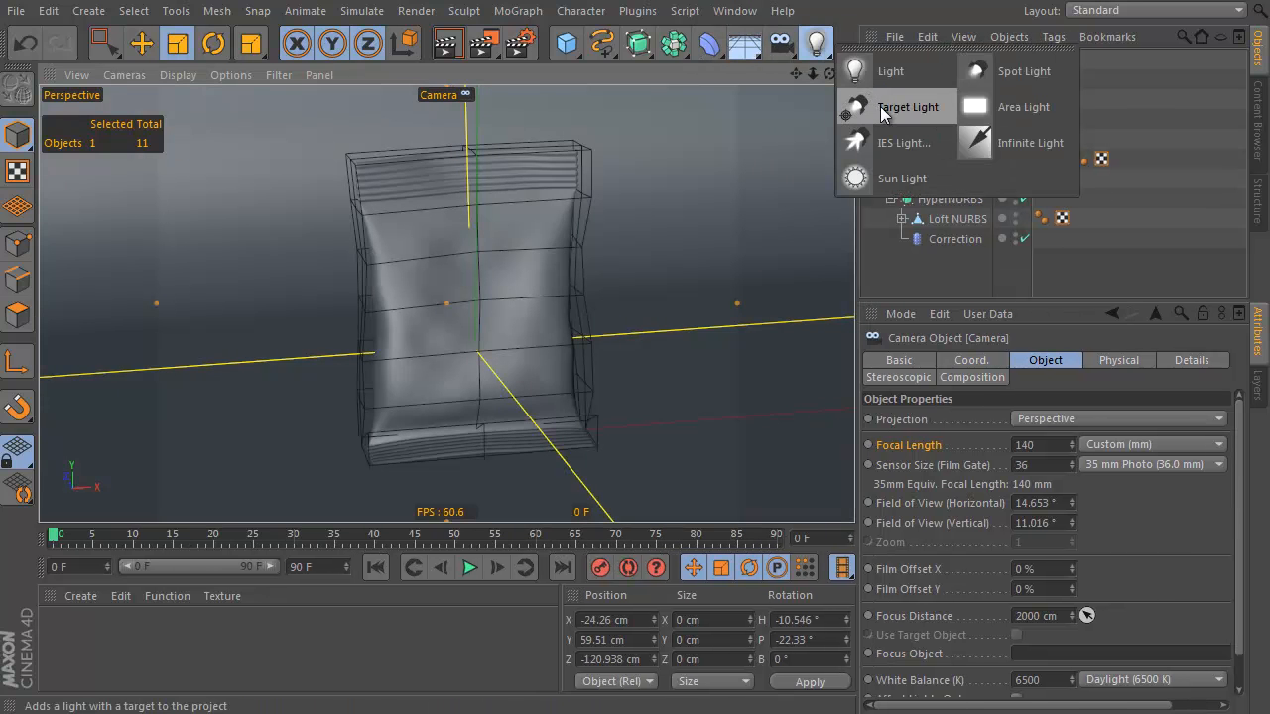
left_click(886, 109)
left_click(919, 81)
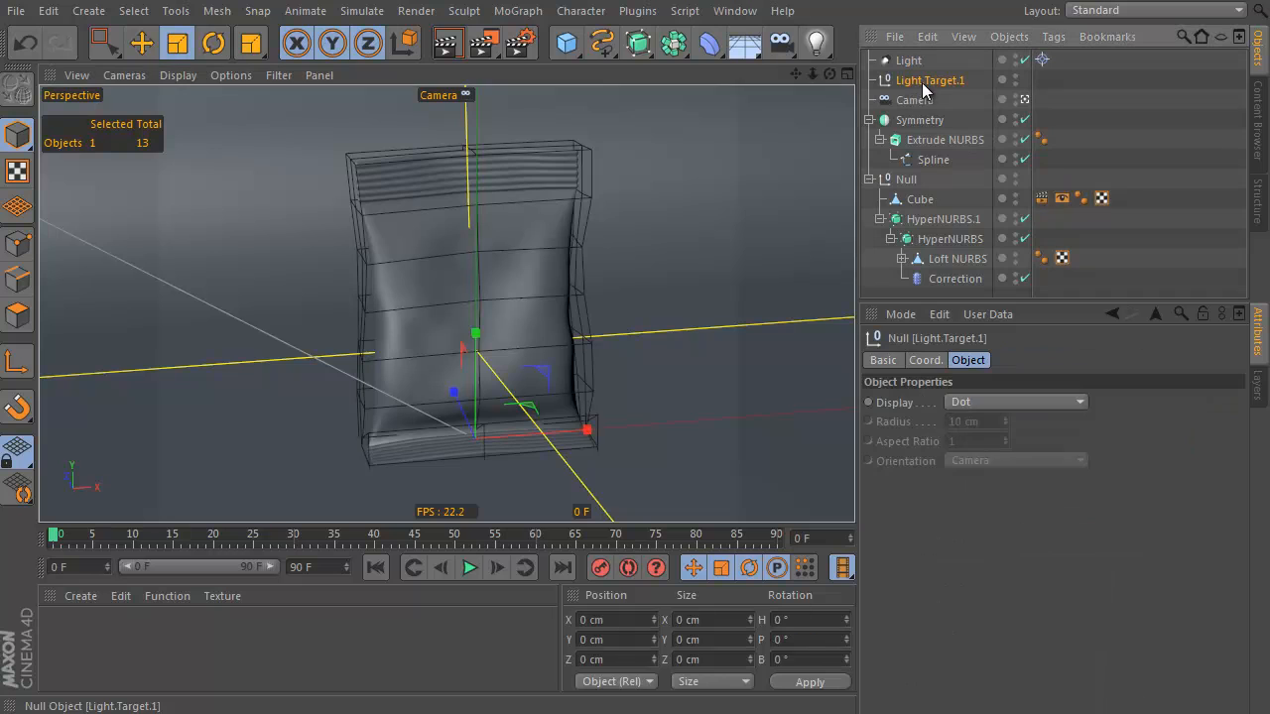
key("e")
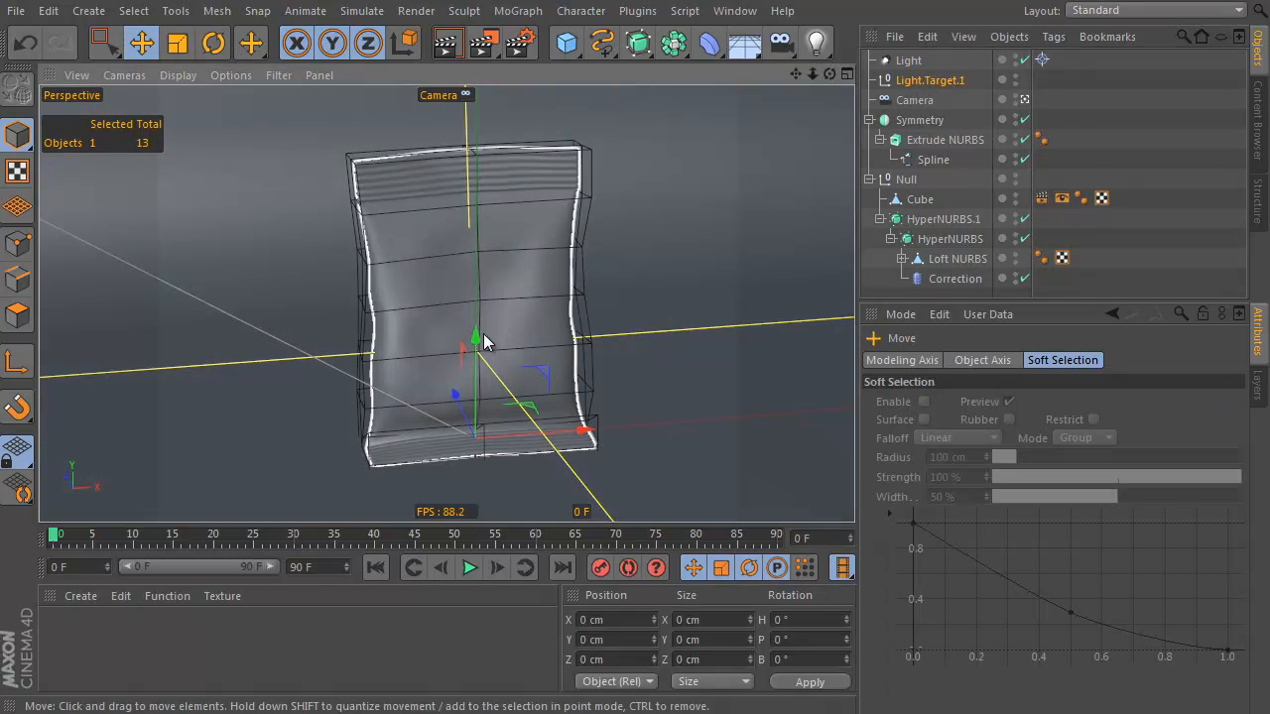
left_click_drag(476, 317, 473, 183)
Move the light toward the bag to X -456.399 cm, Y 457.244 cm and Z -456.399 cm
left_click(906, 62)
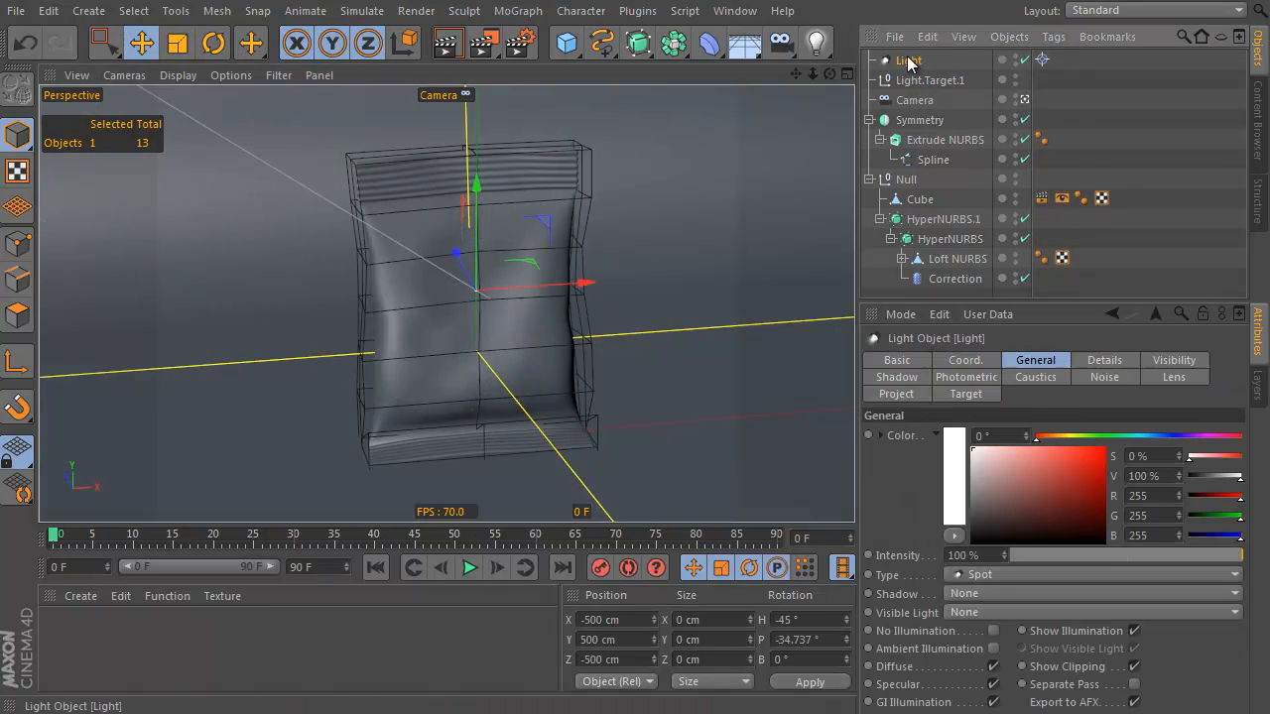
key("F3")
key("F2")
right_click_drag(674, 261, 581, 346, "alt")
mouse_move(571, 367)
left_mouse_down()
mouse_move(653, 274)
mouse_move(582, 348)
left_mouse_up()
middle_click_drag(693, 338, 619, 284, "alt")
right_click_drag(621, 254, 677, 254, "alt")
middle_click_drag(649, 314, 633, 336, "alt")
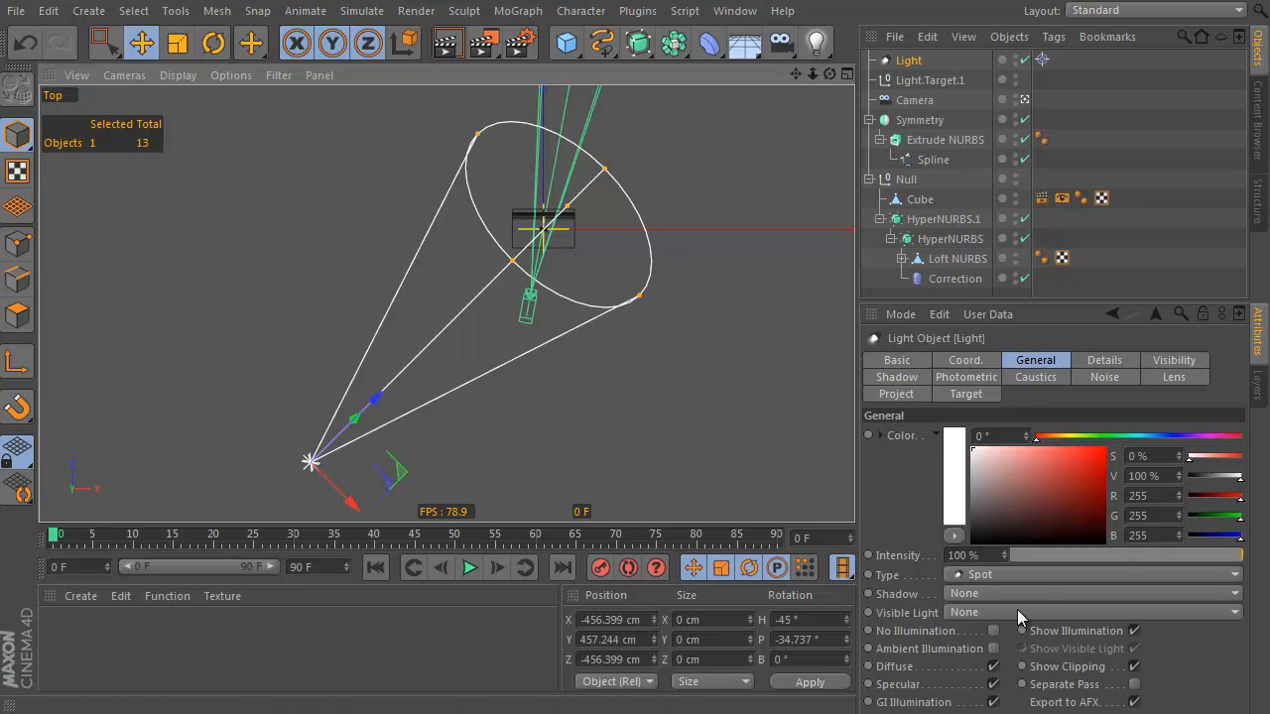
Change the light's type to Area and its shadow to Area
left_click(978, 313)
left_click(1034, 297)
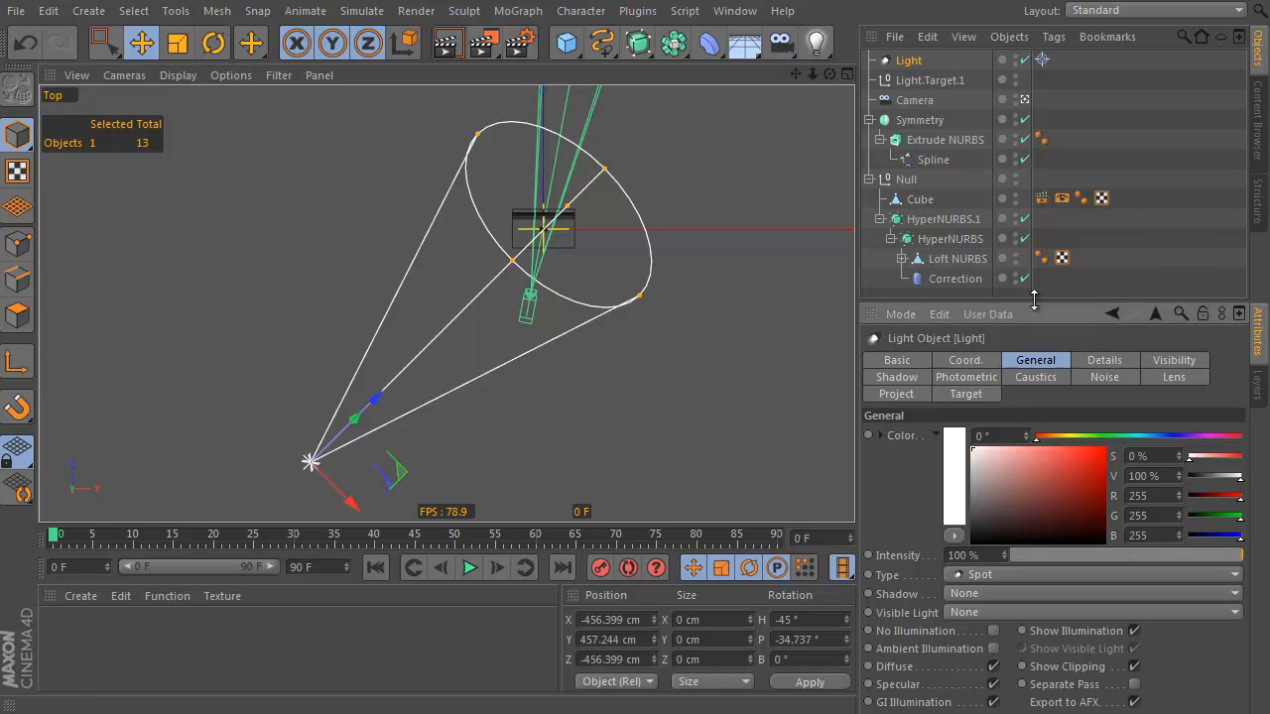
left_click_drag(1046, 301, 1040, 168)
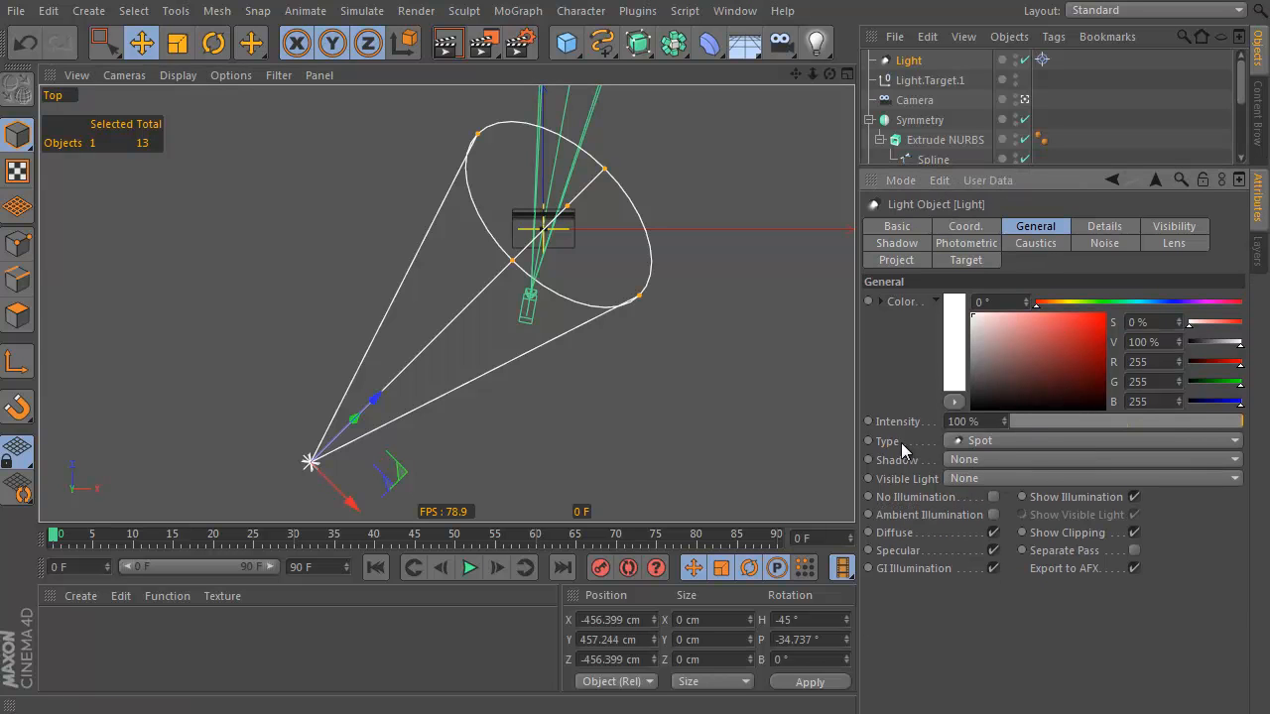
left_click(1004, 443)
left_click(1002, 521)
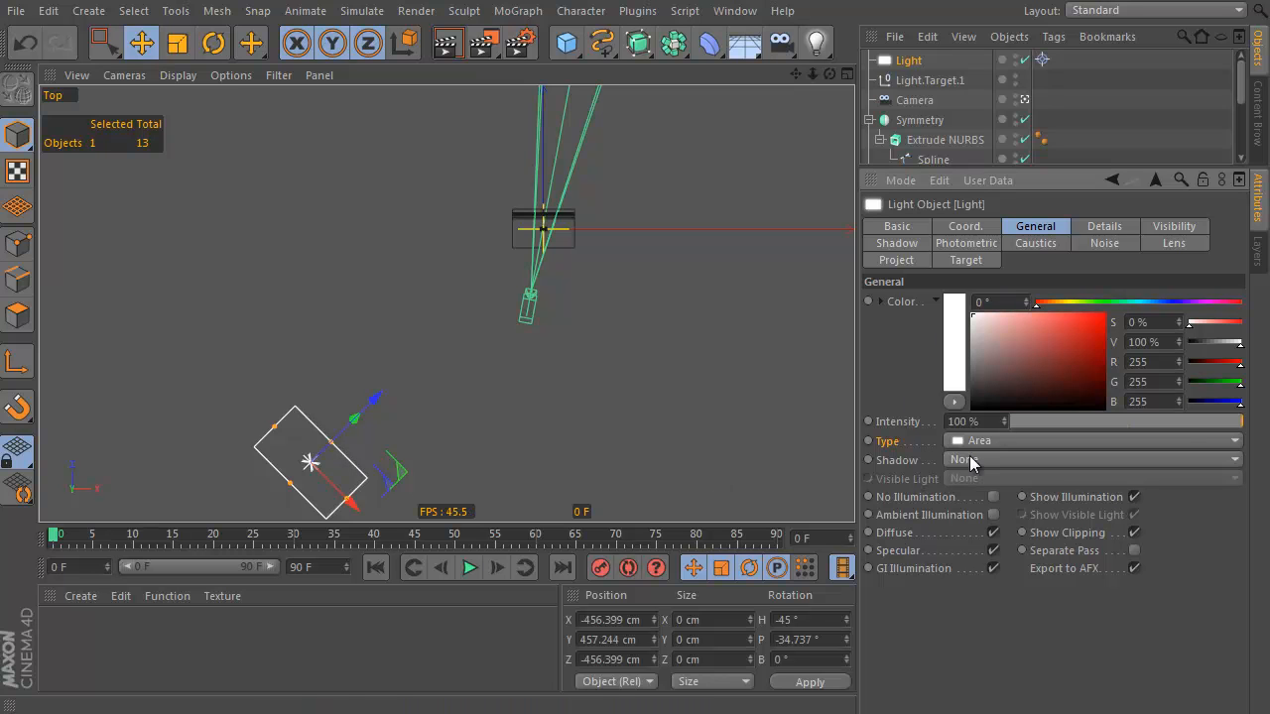
left_click(1011, 460)
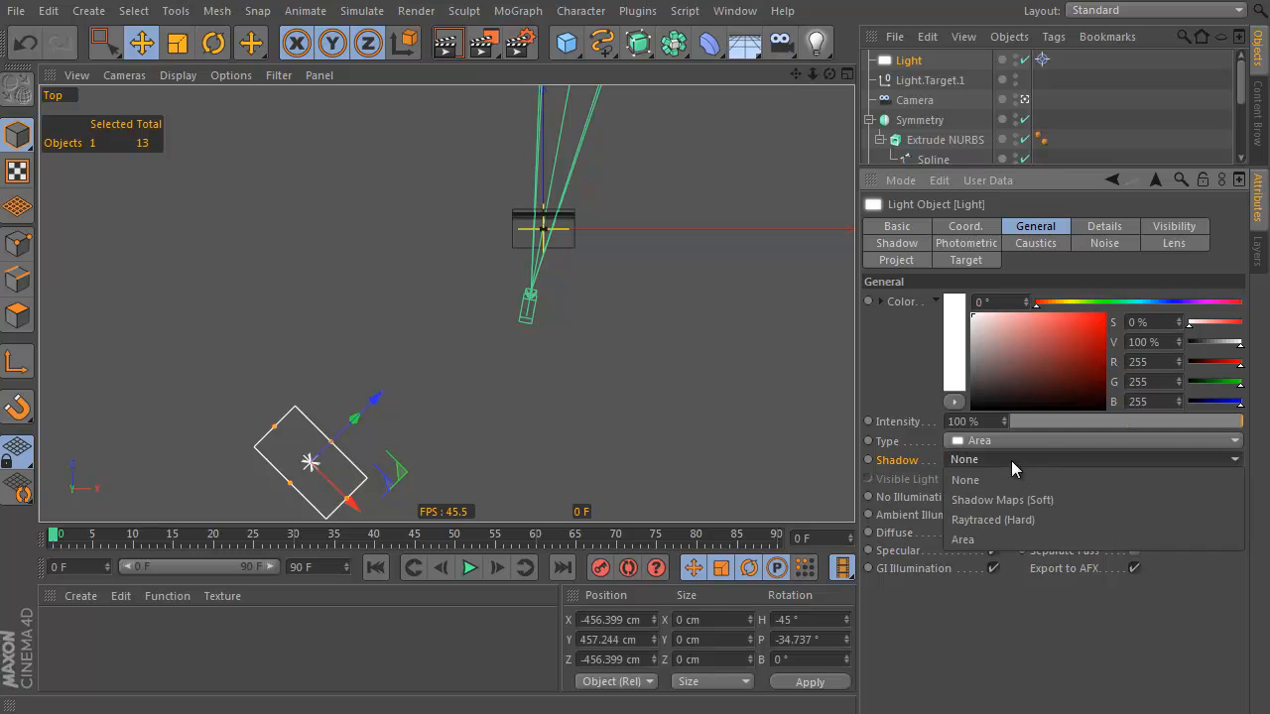
left_click(1005, 542)
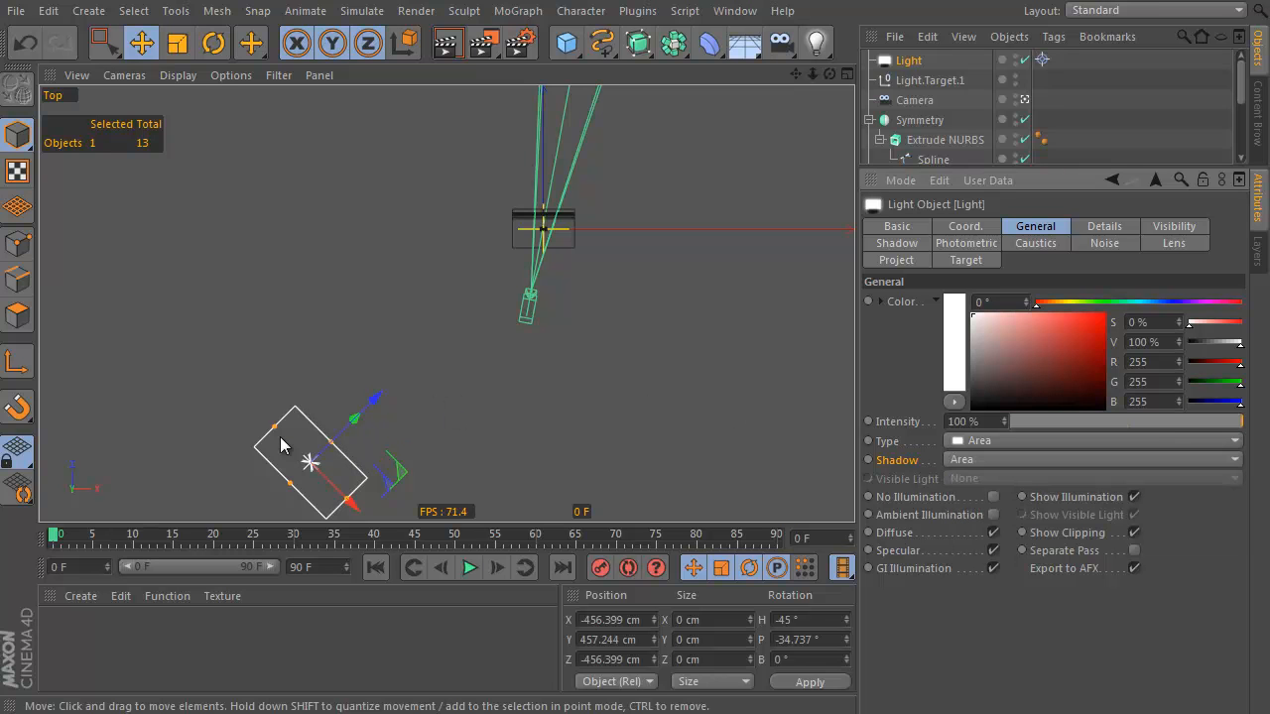
Enlarge the area light to about 383.29 x 734.342 cm and move it closer to X -314.177, Y 317.78 and Z -314.177 cm
left_click_drag(275, 427, 240, 396)
left_click_drag(334, 454, 421, 375)
key("F3")
right_click_drag(629, 268, 511, 328, "alt")
middle_click_drag(506, 387, 512, 573, "alt")
right_click_drag(575, 280, 360, 391, "alt")
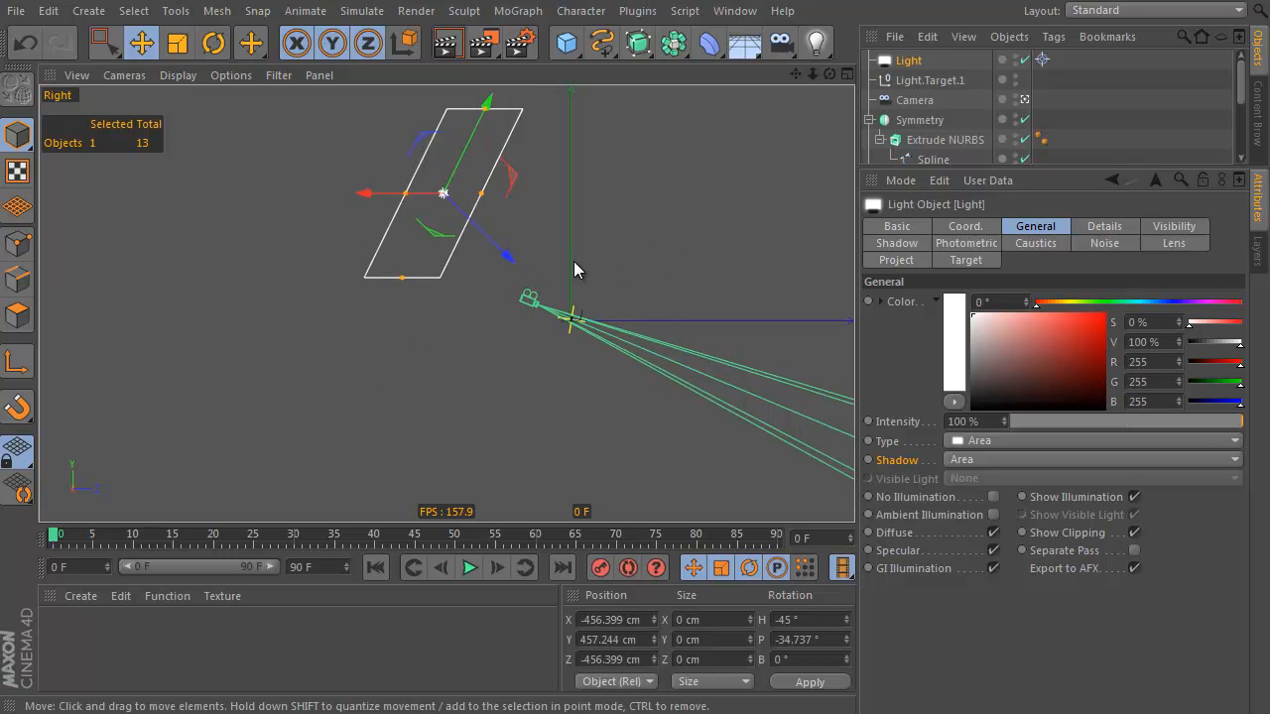
left_click_drag(512, 260, 562, 294)
key("F2")
Set the area light's falloff to Inverse Square (Physically Accurate)
left_click(1119, 229)
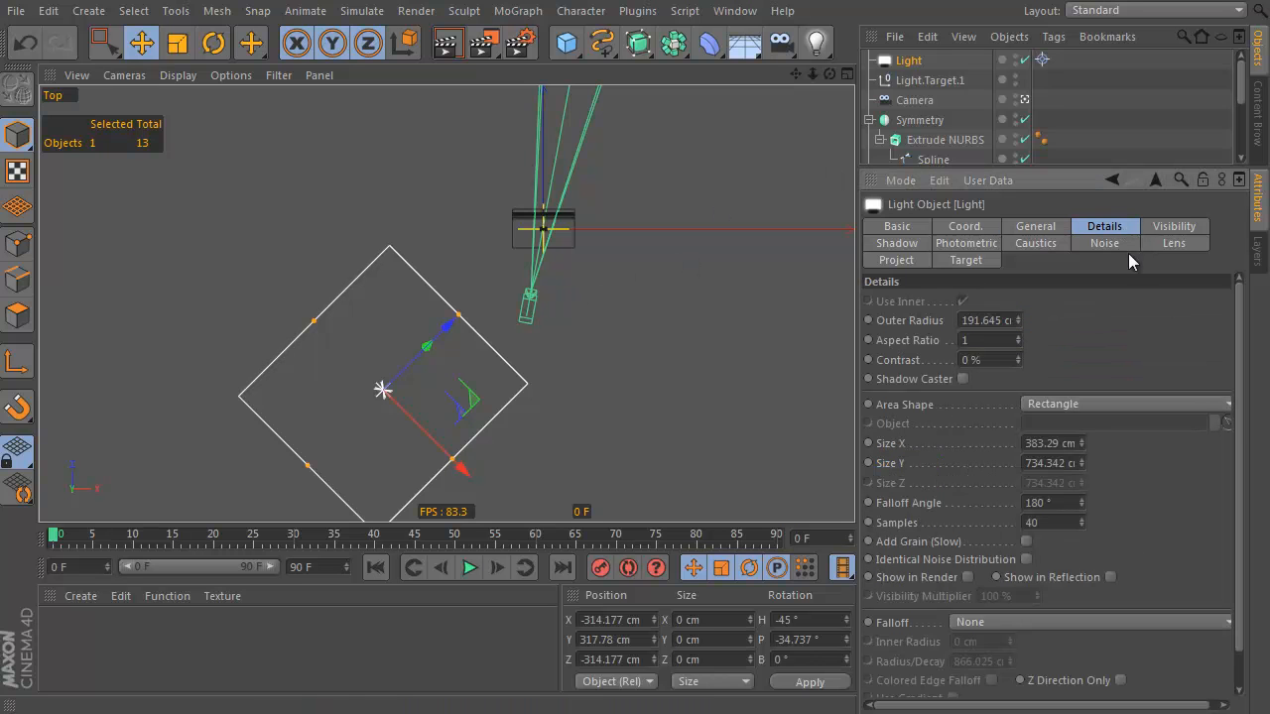
scroll(1242, 443, "down", 1)
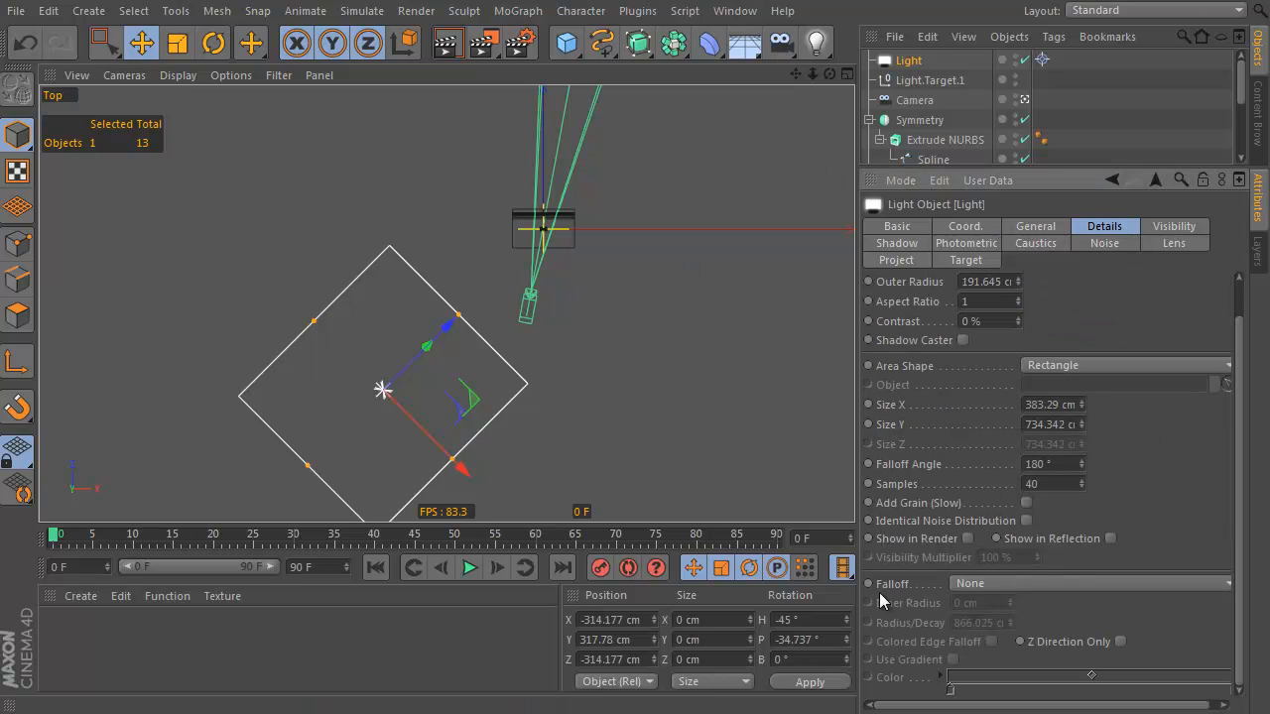
left_click(970, 583)
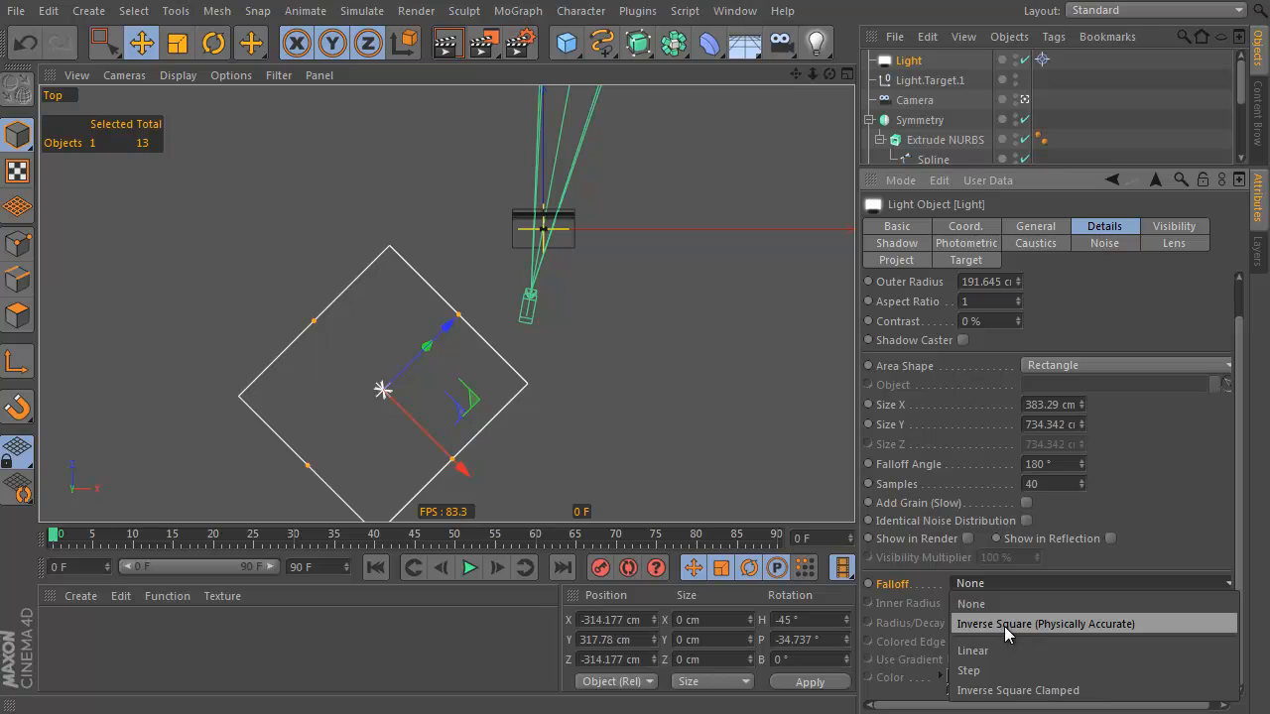
left_click(1007, 625)
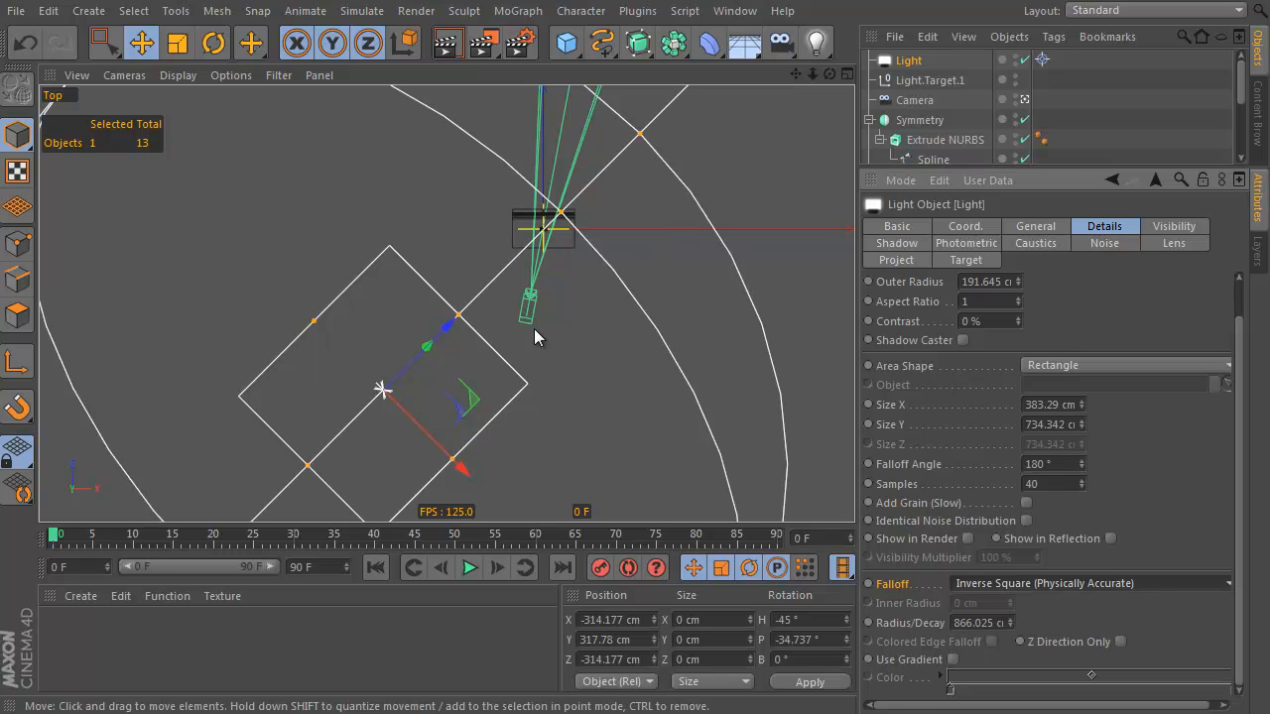
Move the area light closer to the bag, to X -280.88 cm, Y 282.907 cm and Z -251.257 cm
left_click_drag(449, 323, 471, 307)
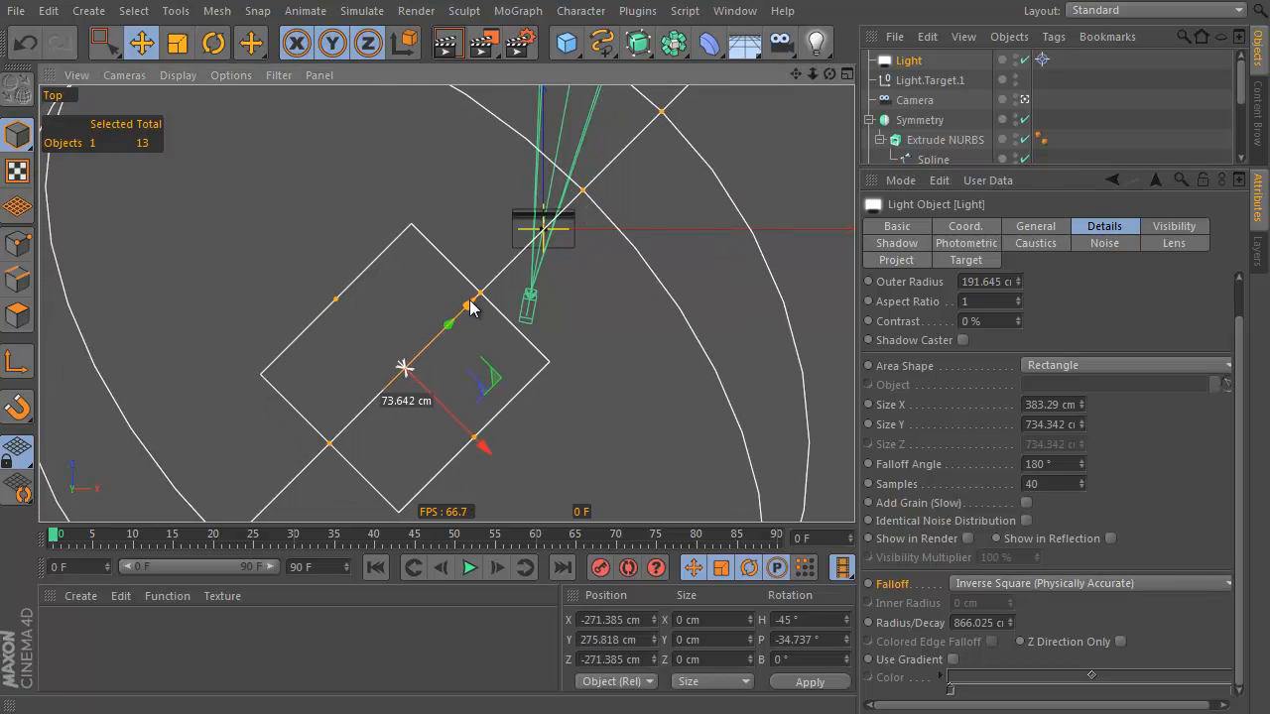
key("F3")
left_click_drag(607, 183, 609, 171)
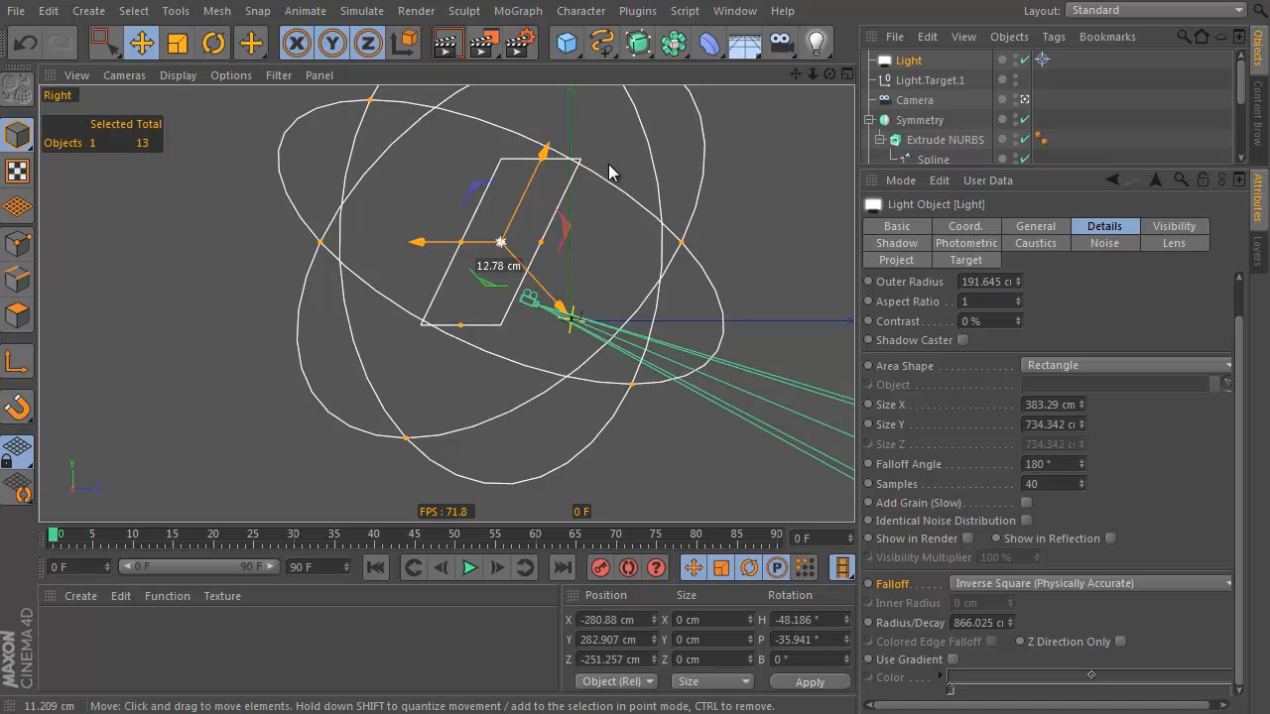
key("F2")
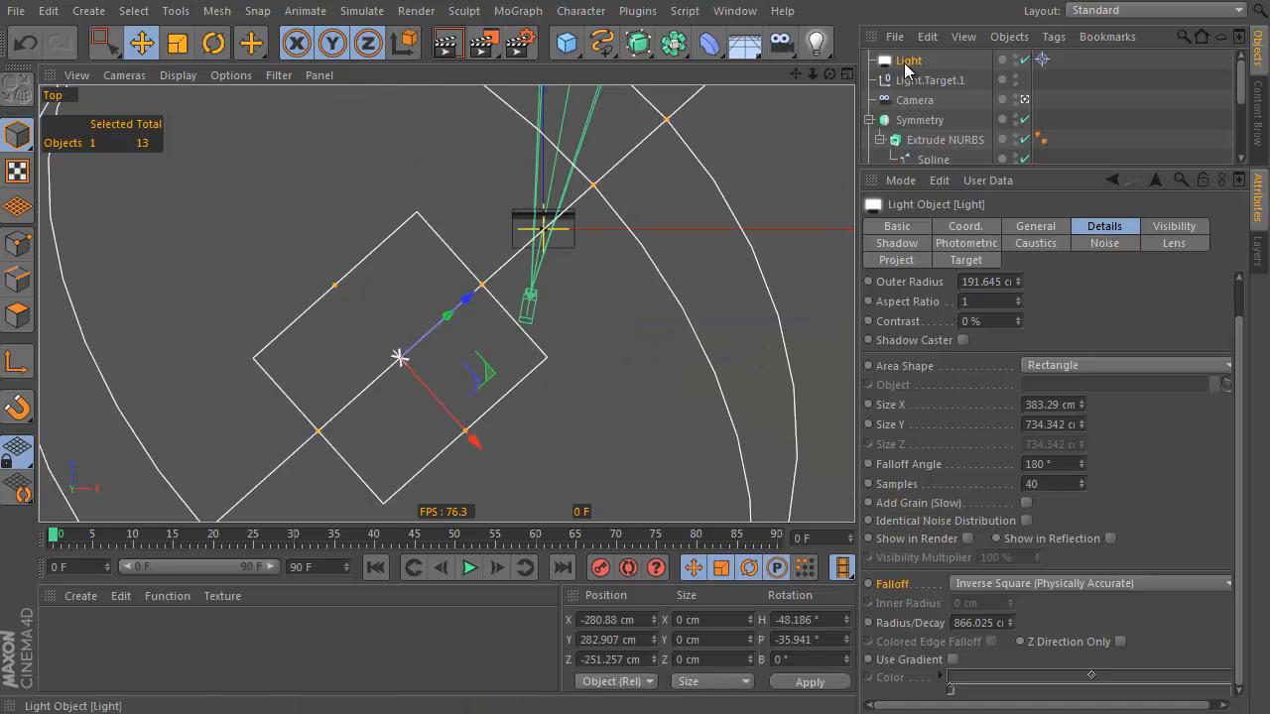
Tint the area light a warm orange with hue 36°, saturation 30.147% and value 100%
left_click(1052, 227)
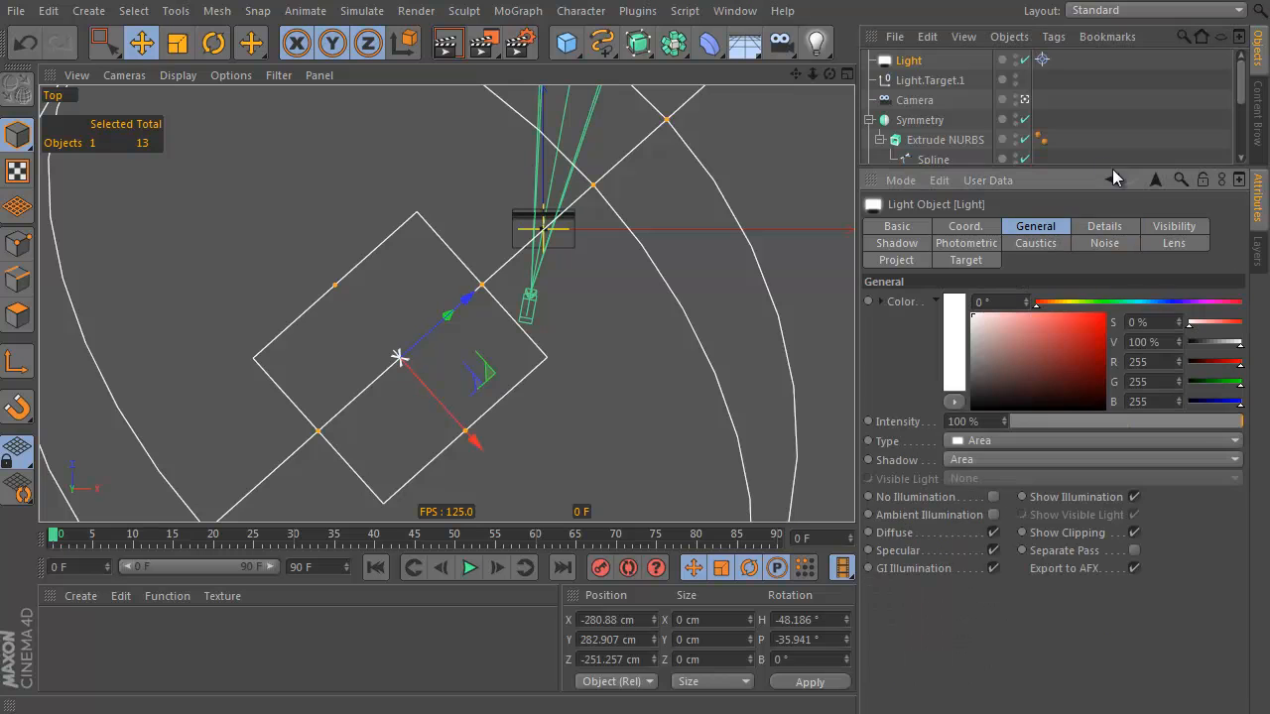
left_click(1054, 304)
left_click(1010, 314)
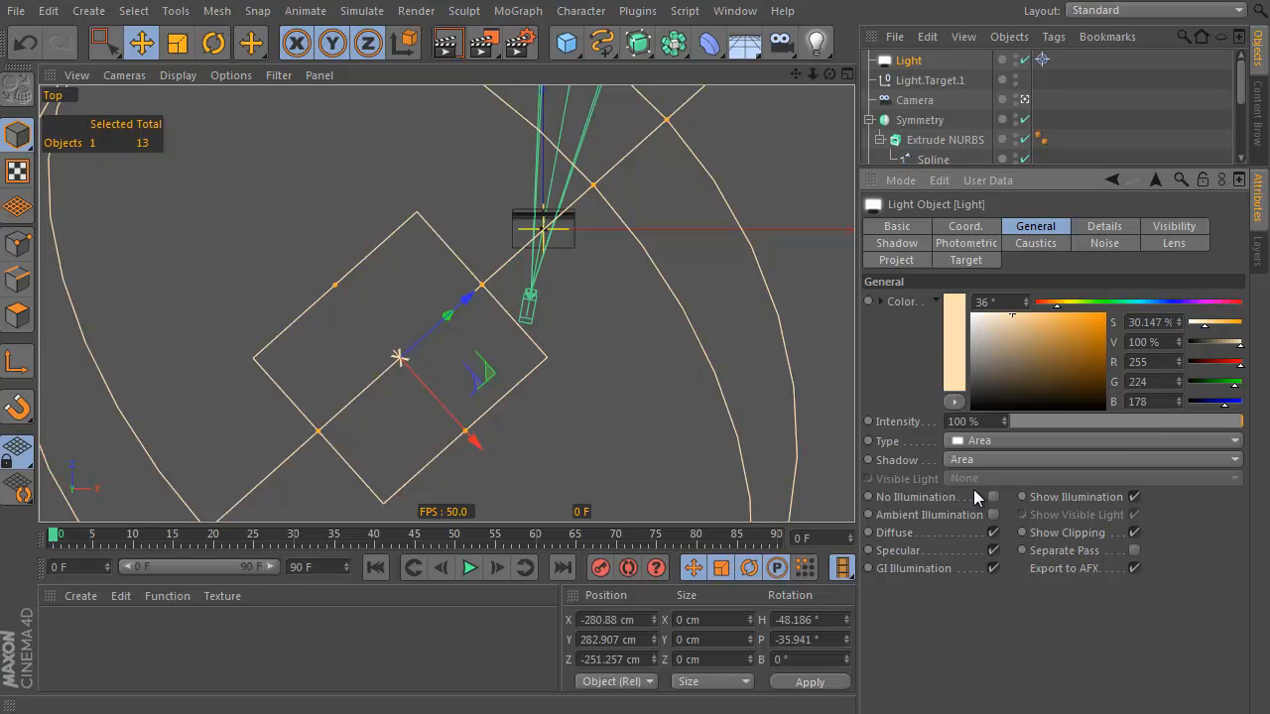
Turn off the area light's specular contribution and enable Show in Reflection
left_click(993, 550)
left_click(1106, 231)
scroll(1245, 415, "down", 2)
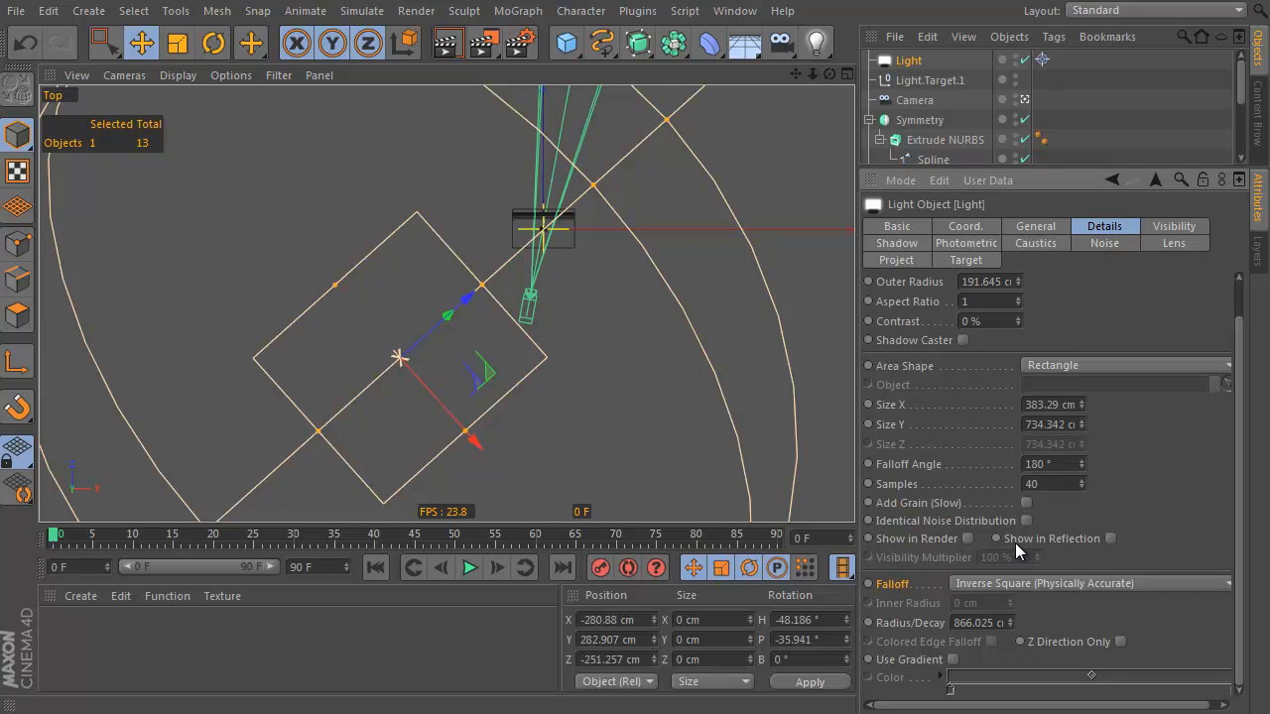
left_click(1112, 539)
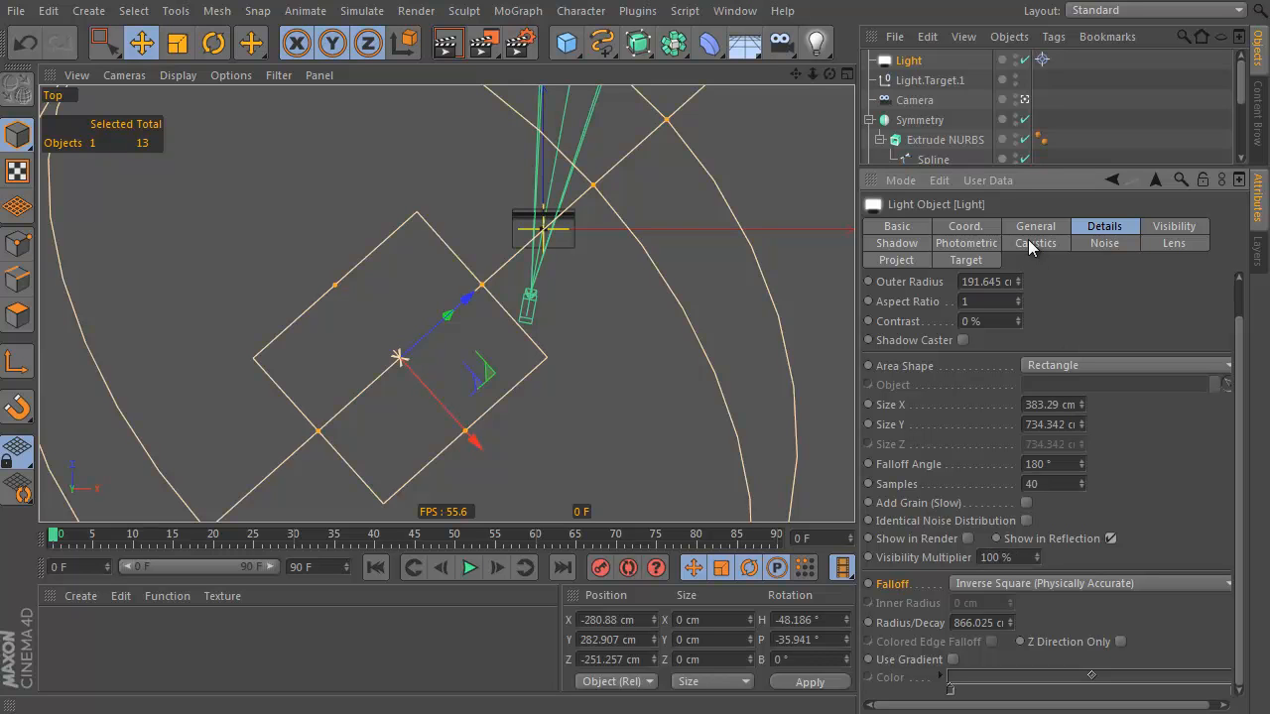
left_click(1042, 229)
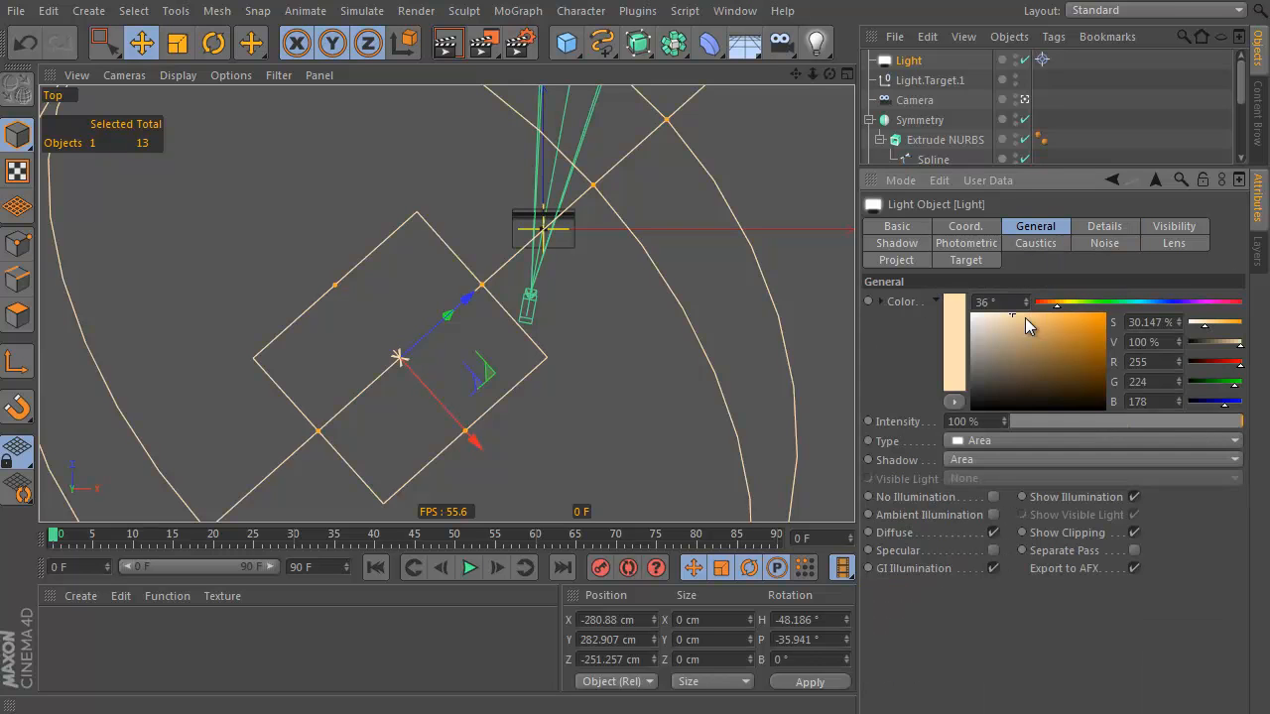
Enable Icon Color for the warm area light and set its hue to 29°
left_click(905, 229)
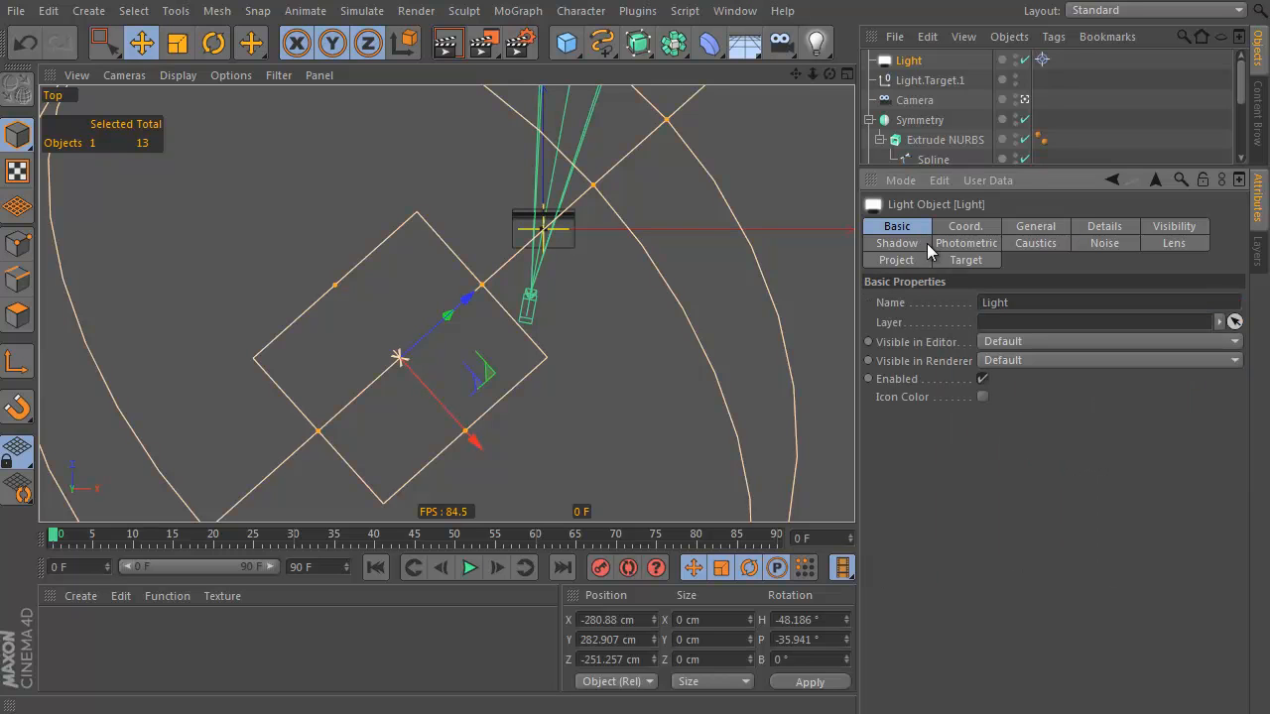
left_click(982, 397)
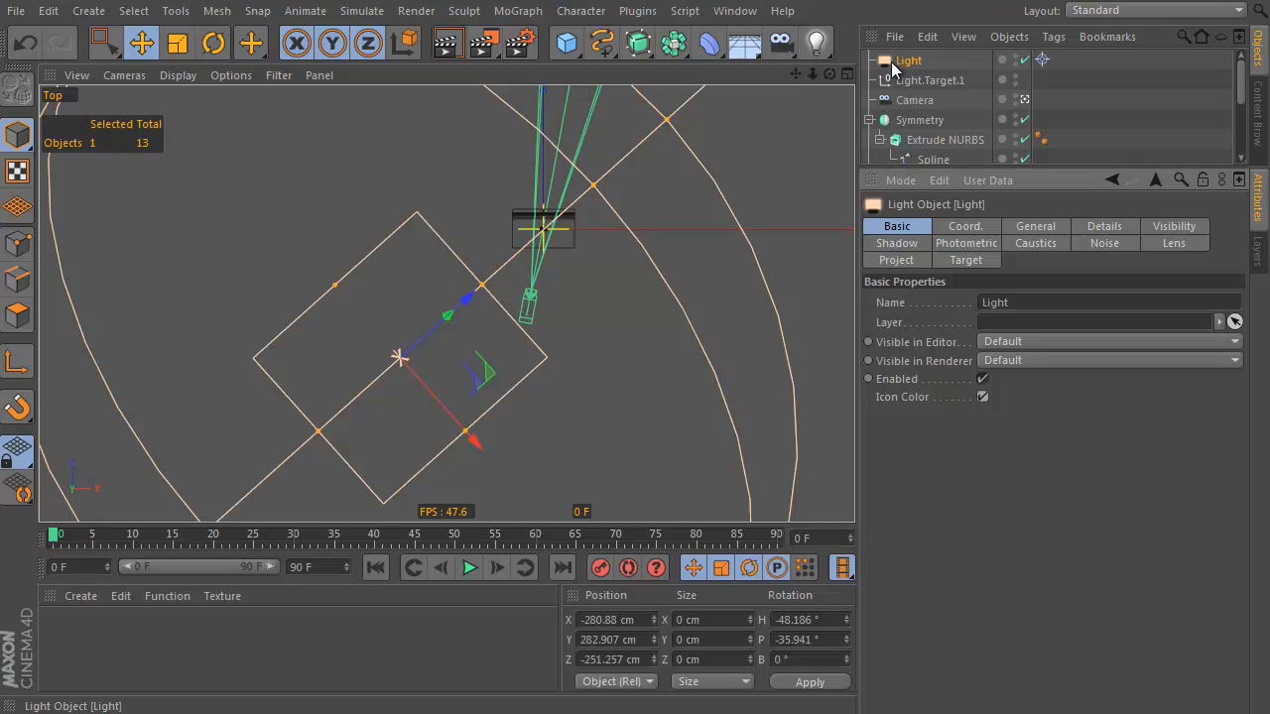
left_click(1036, 226)
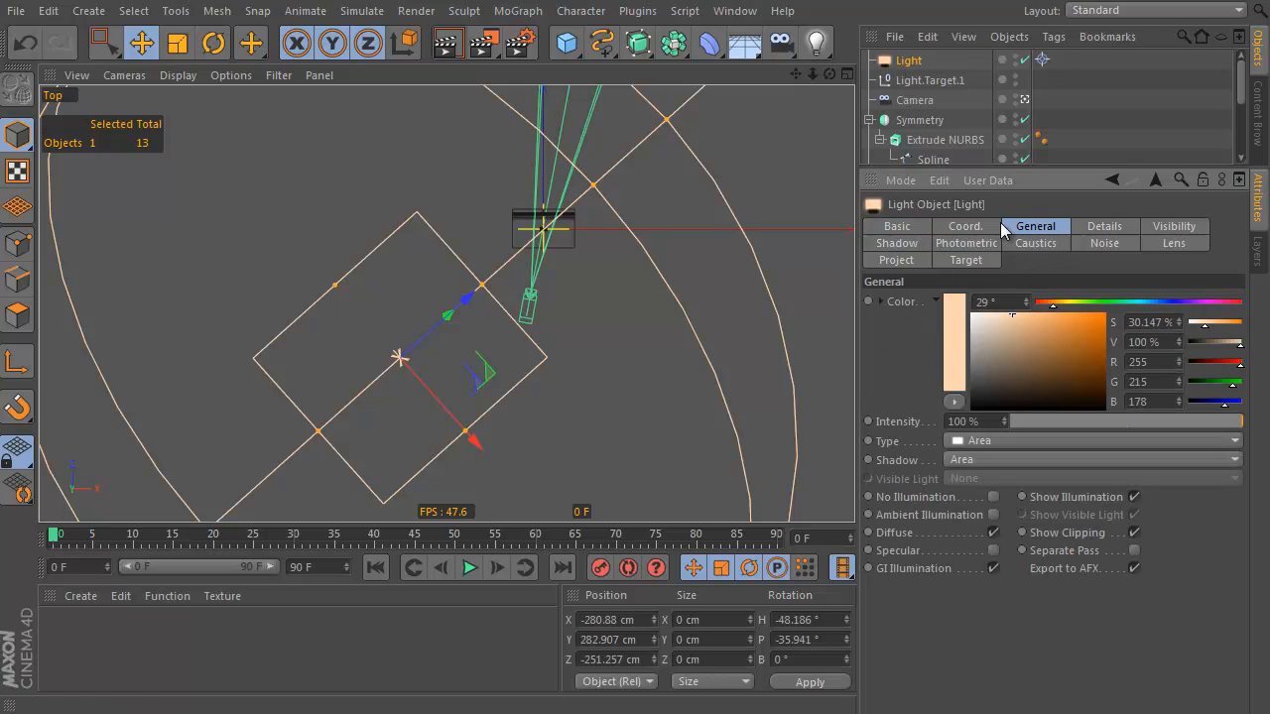
Duplicate the area light and move the copy to the bag's opposite side, at X 327.933 cm and Z -146.223 cm
left_click_drag(911, 64, 920, 54, "ctrl")
key("e")
left_click_drag(625, 333, 741, 236)
Tint the duplicated area light blue with hue 214° and set its intensity to 74%
left_click(1111, 180)
left_click_drag(1119, 302, 1159, 311)
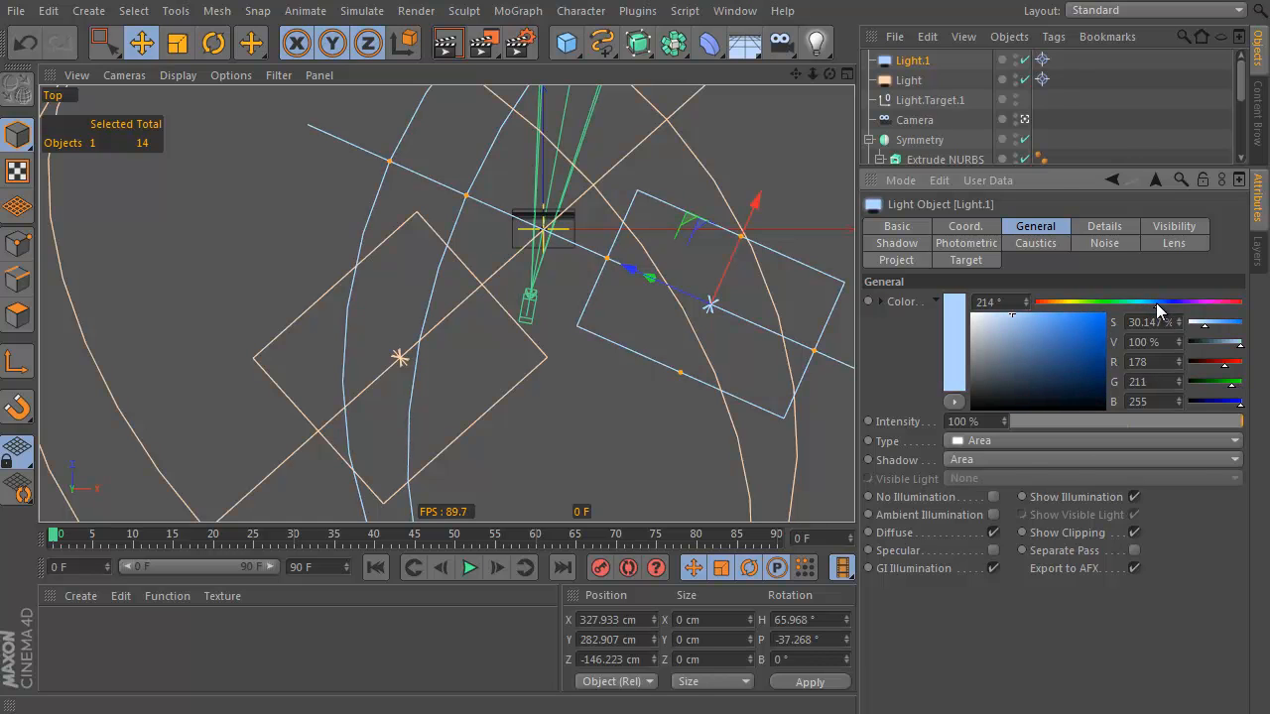
left_click(1108, 228)
left_click(1047, 230)
left_click_drag(1200, 418, 1203, 420)
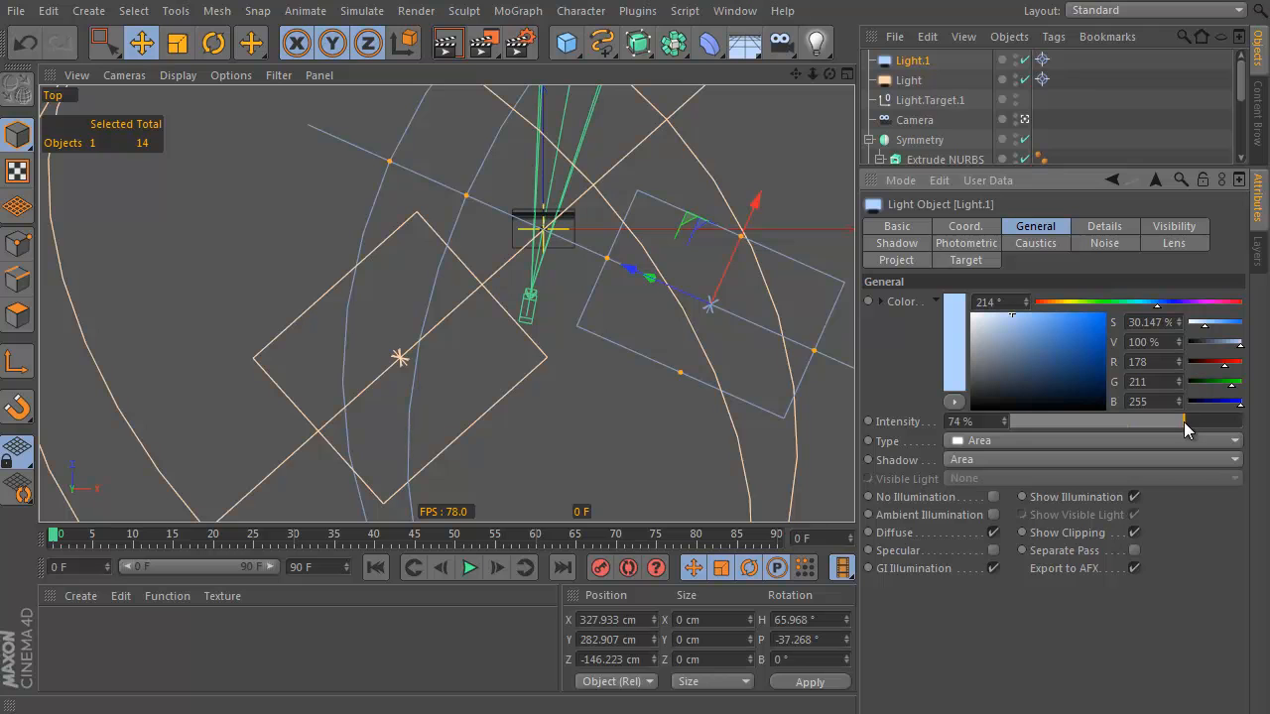
Select the camera and render a preview of the bag in the camera's perspective view
key("F1")
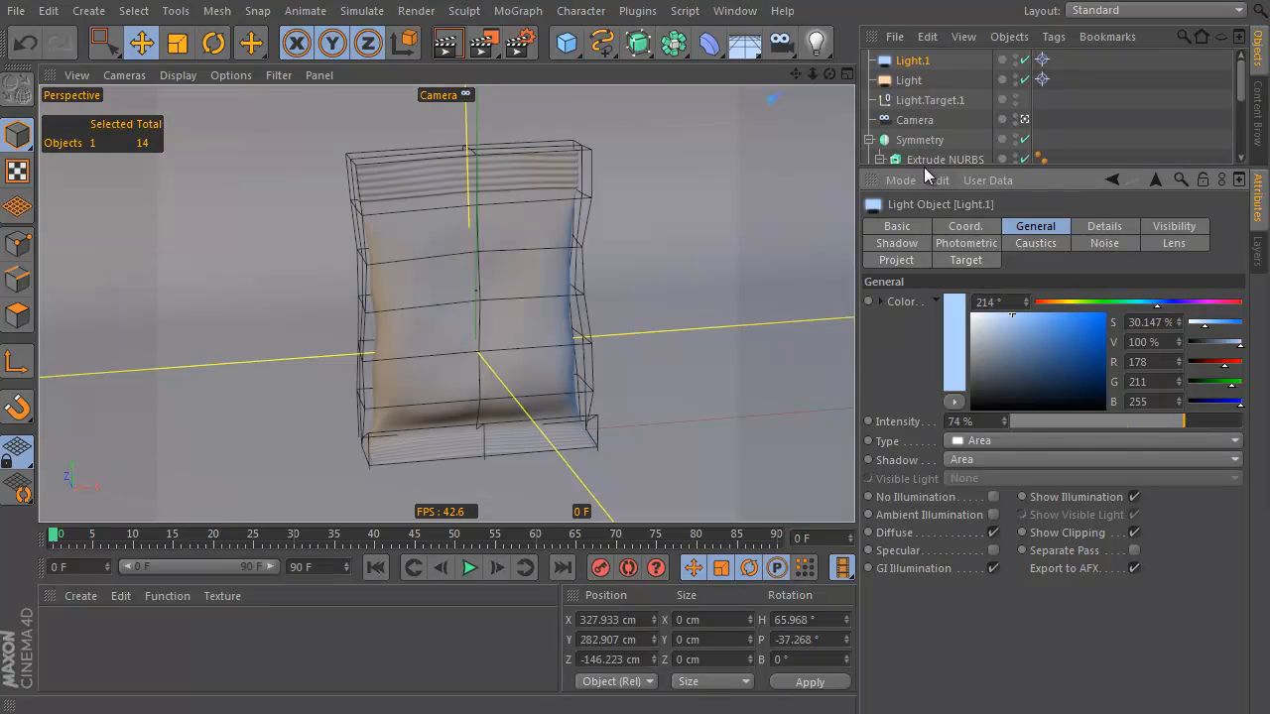
left_click(914, 120)
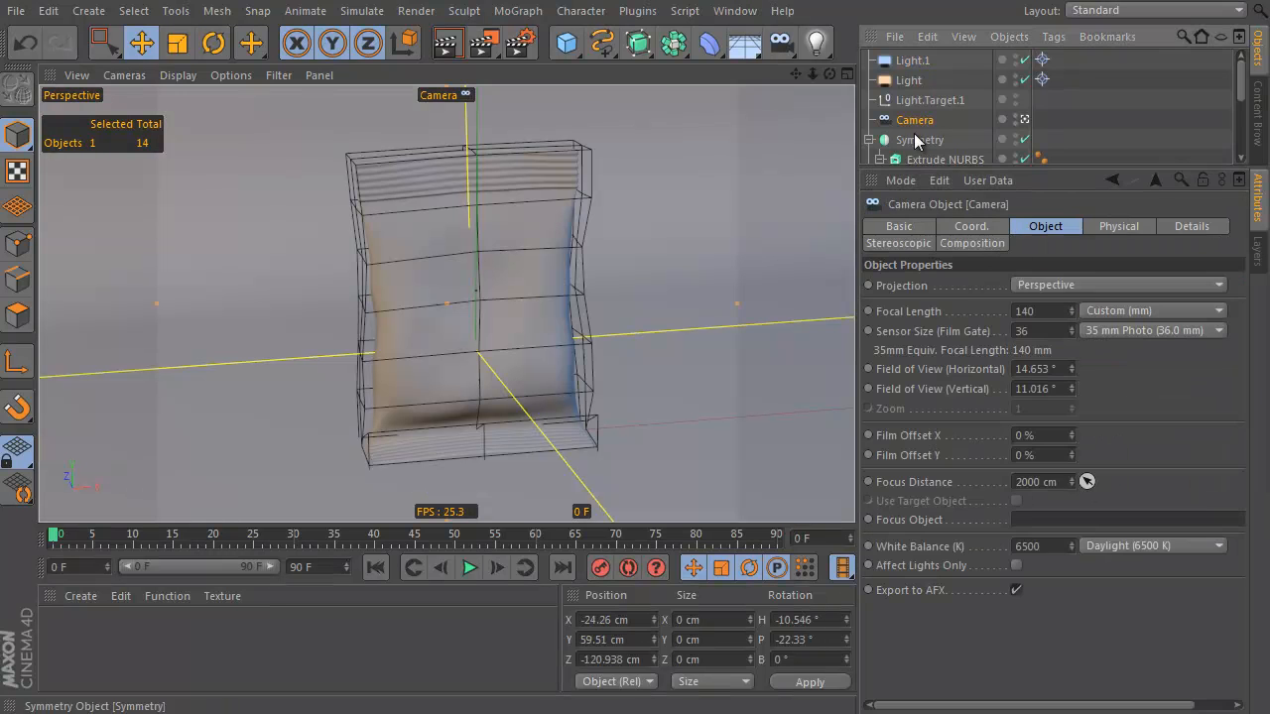
left_click(446, 43)
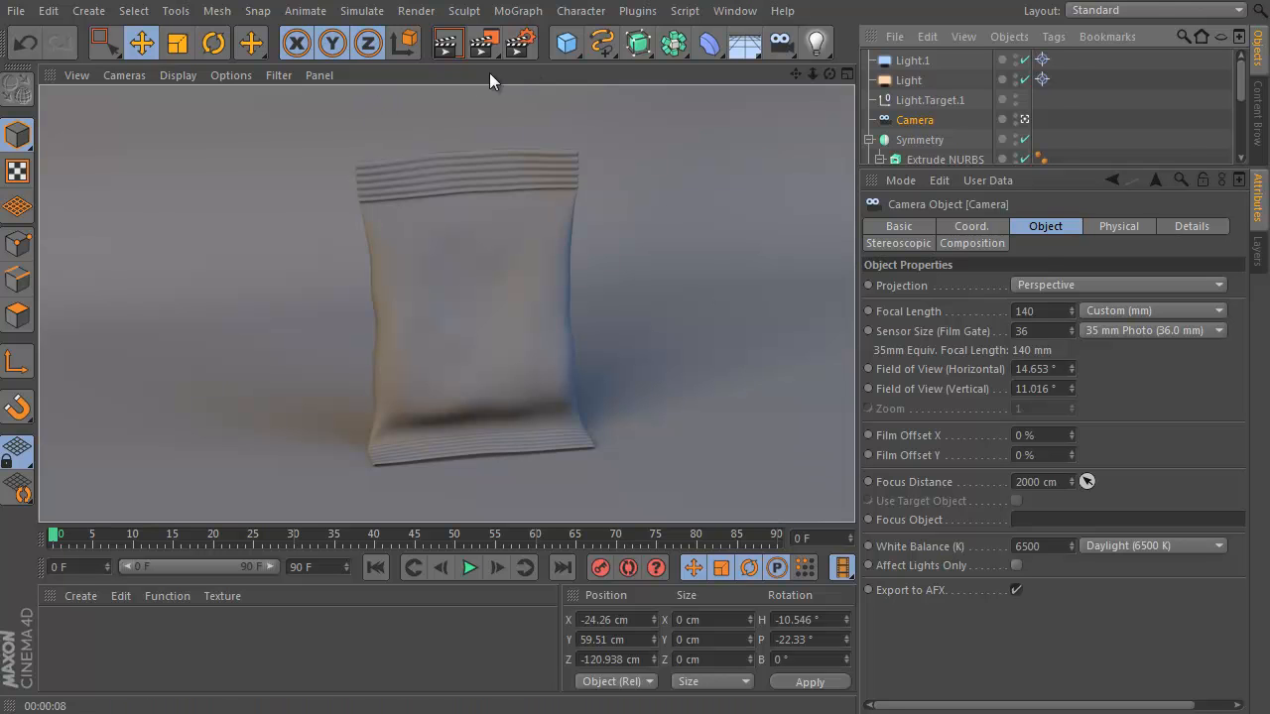
Add the Color Mapping effect to the render settings and turn off its HSV Model option
left_click(518, 50)
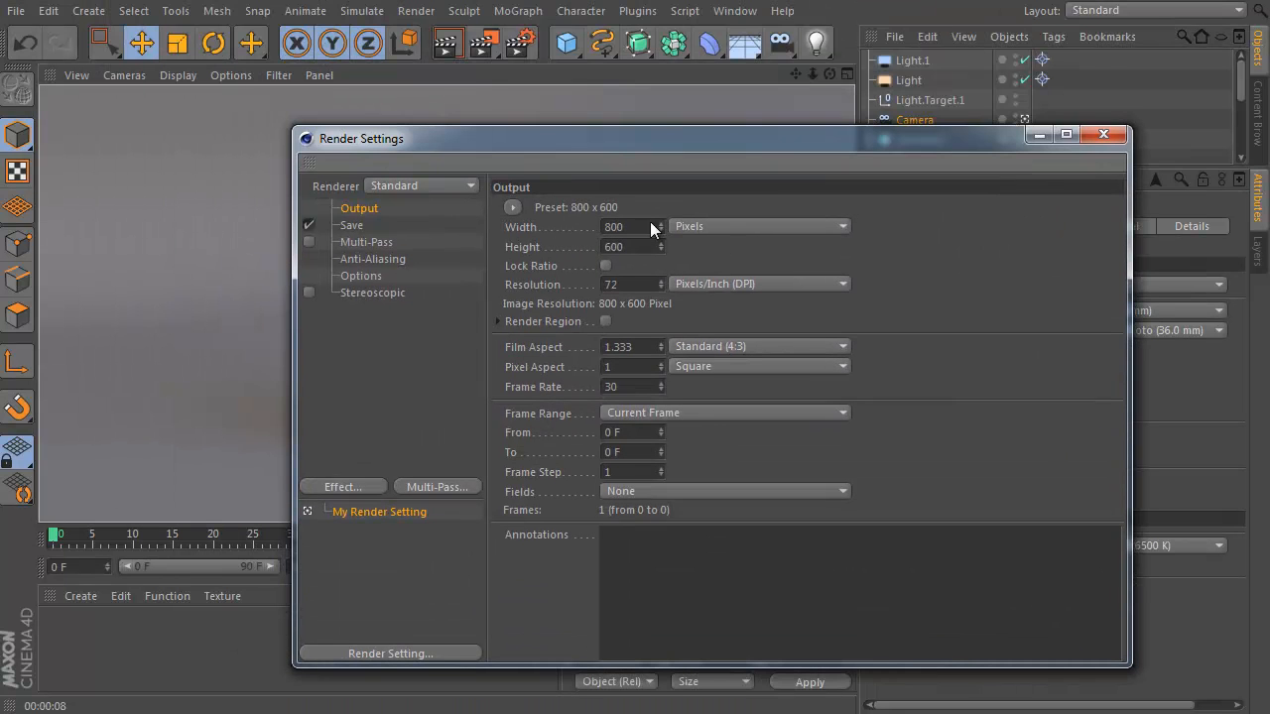
right_click(369, 309)
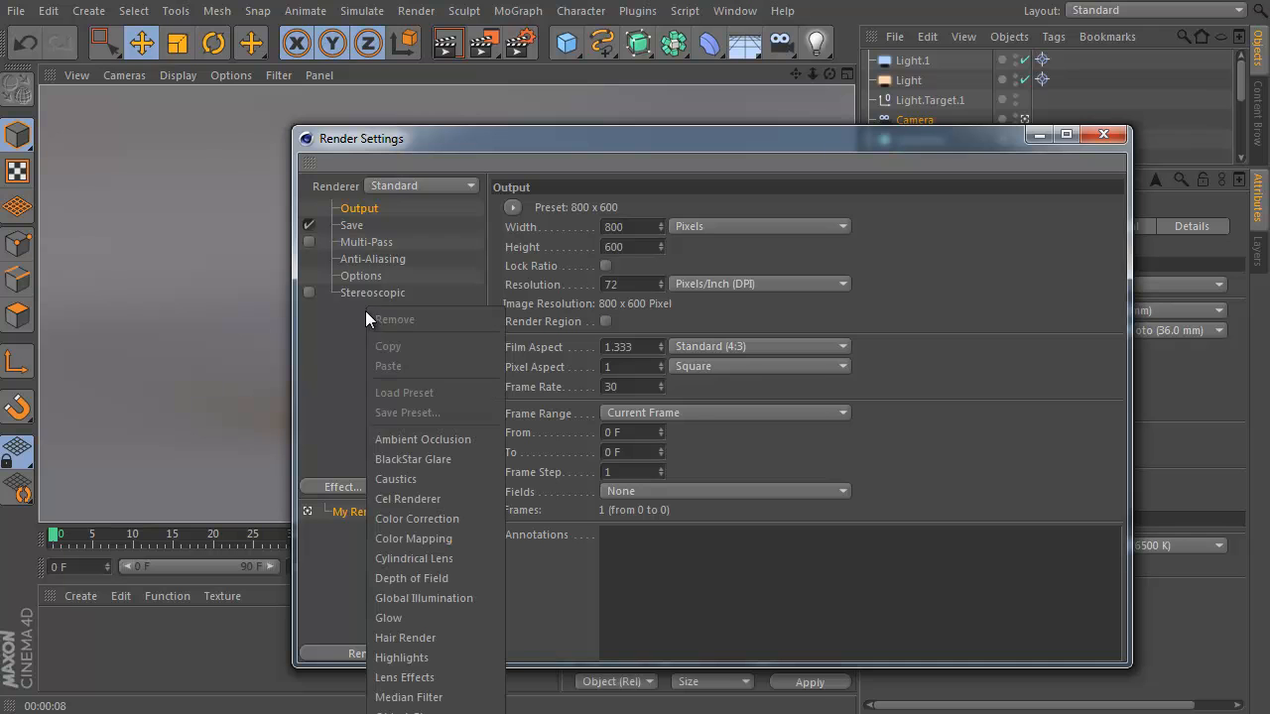
left_click(439, 538)
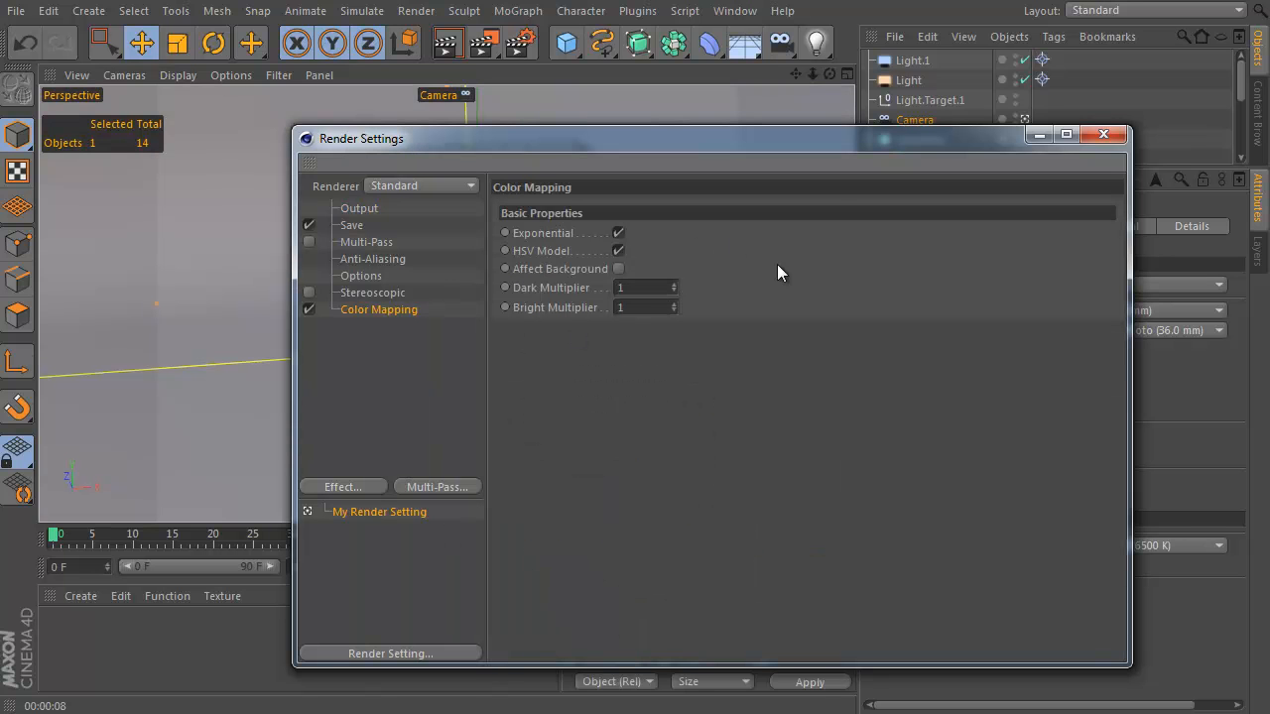
left_click(618, 251)
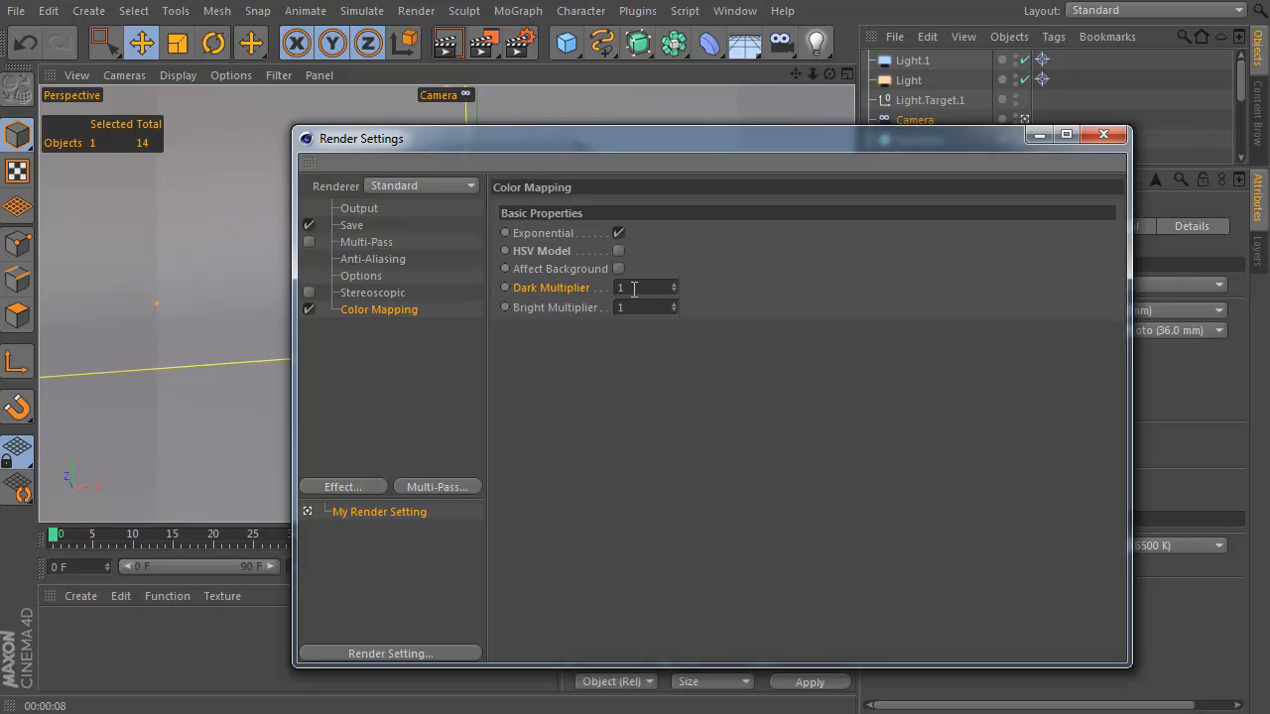
Set Color Mapping's Dark Multiplier to 1.3 and render a preview of the camera view
left_click_drag(617, 286, 706, 279)
type("1.2")
key("Return")
left_click(1103, 133)
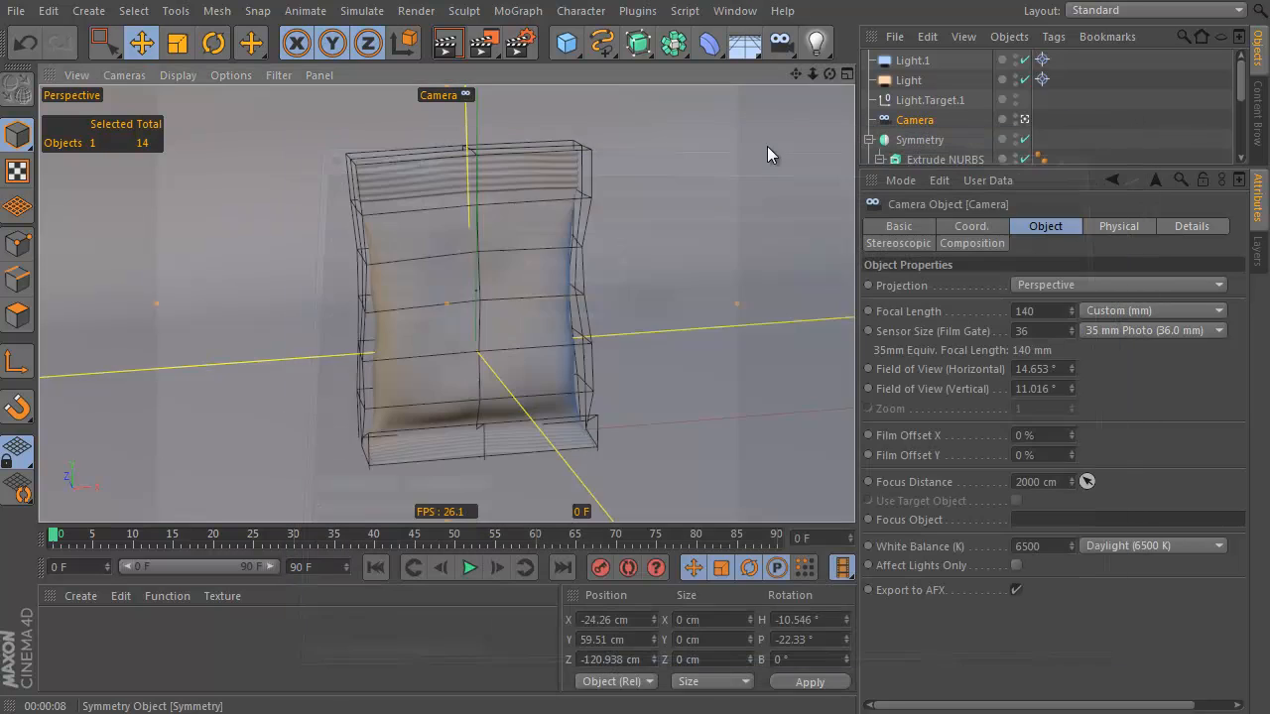
key("ctrl+r")
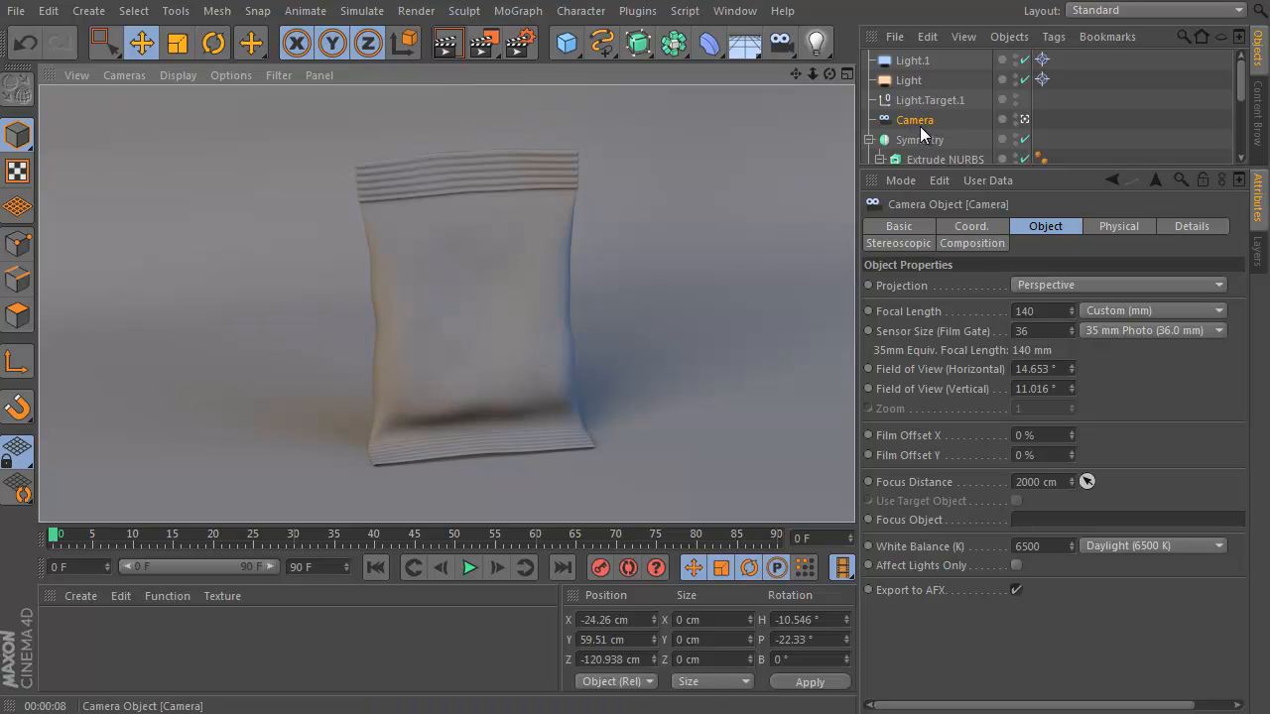
Change the renderer from Standard to Physical in the render settings
left_click(519, 44)
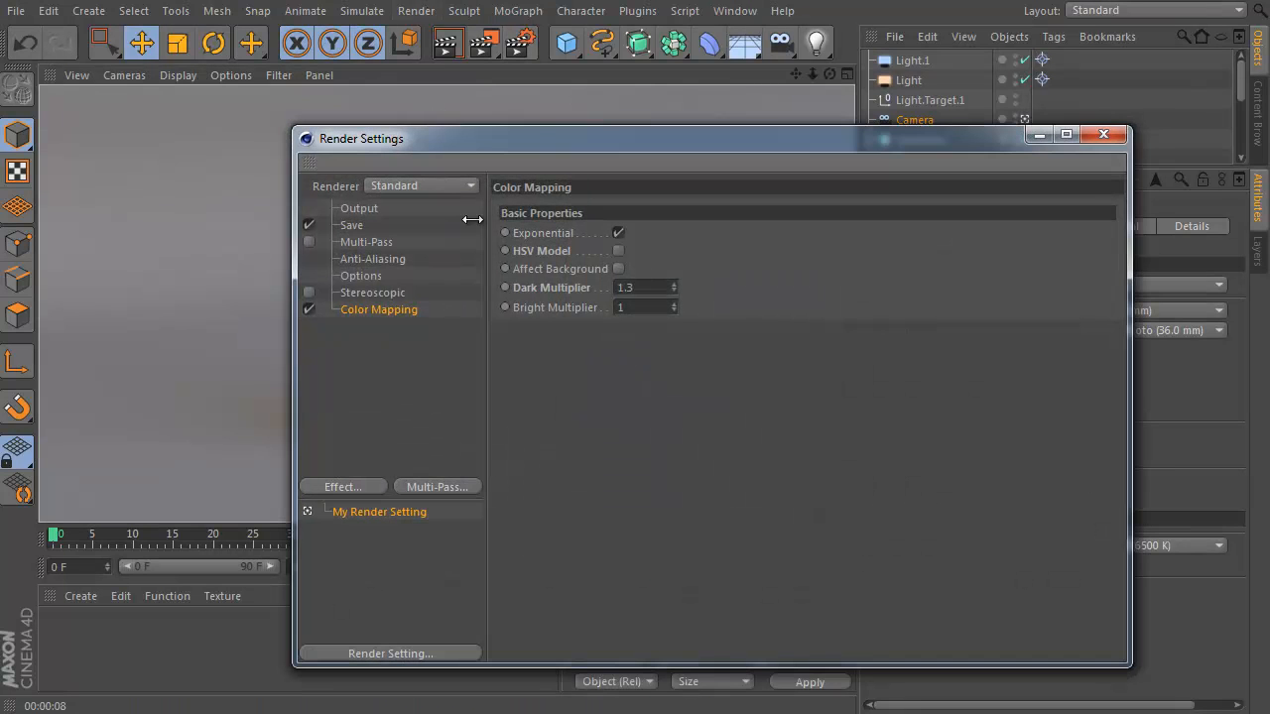
left_click(433, 188)
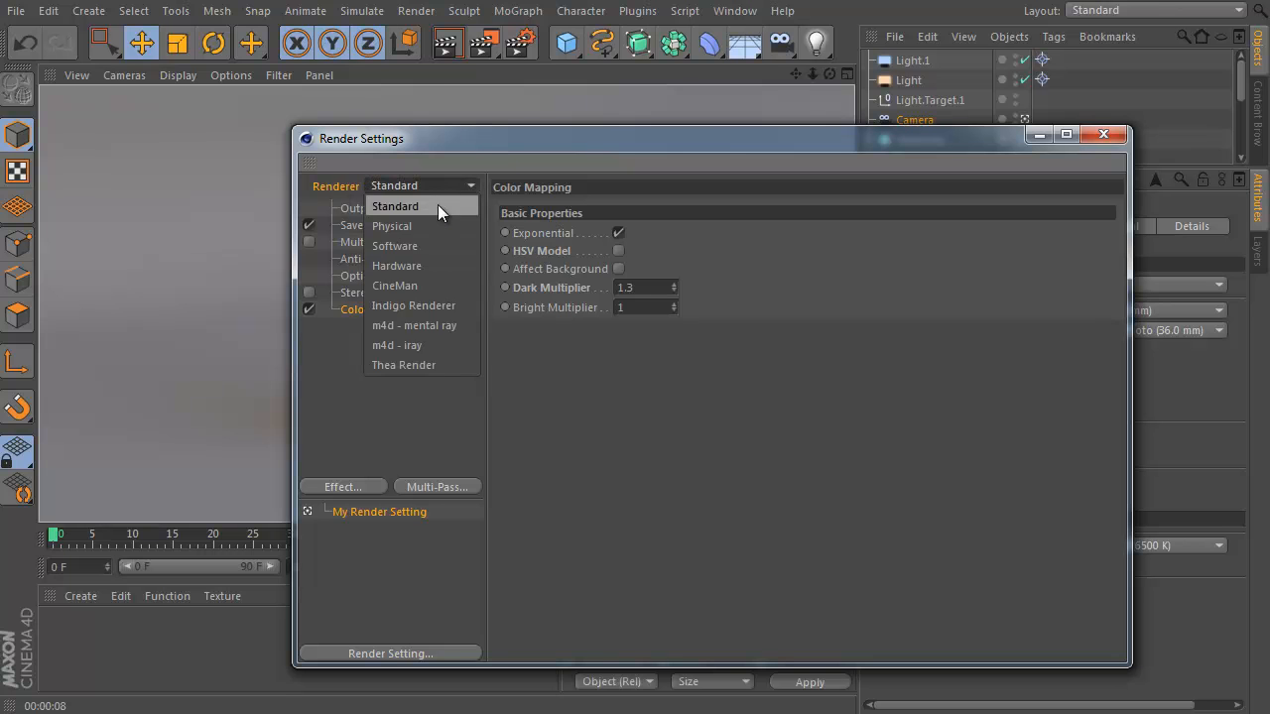
left_click(438, 220)
left_click(1102, 135)
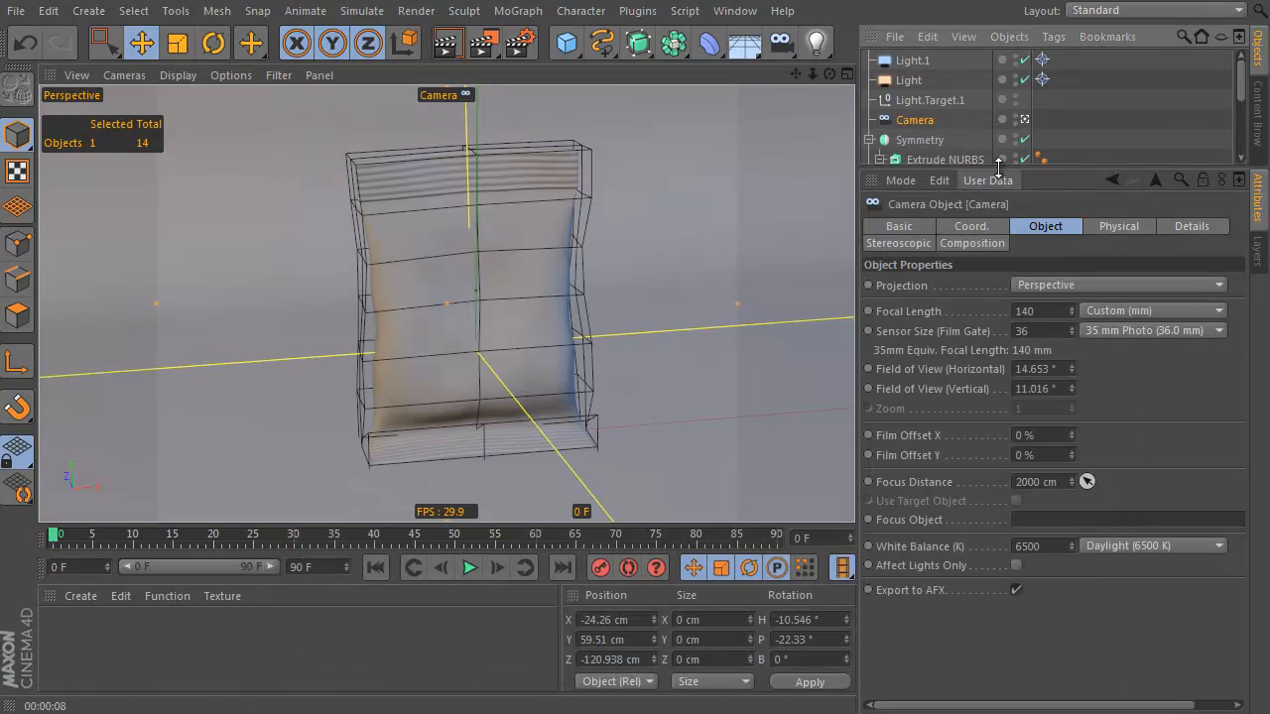
Enable the camera's physical Exposure option with ISO 400 and render a preview of the view
left_click(1146, 227)
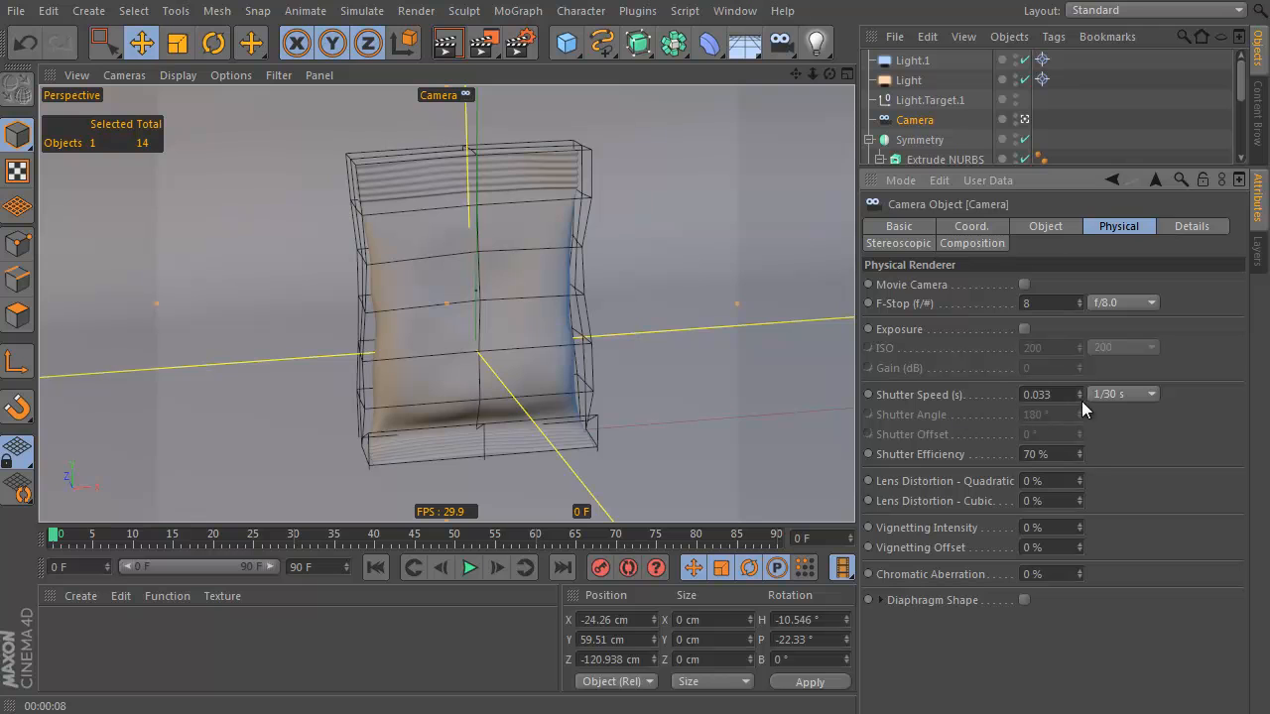
left_click(1024, 329)
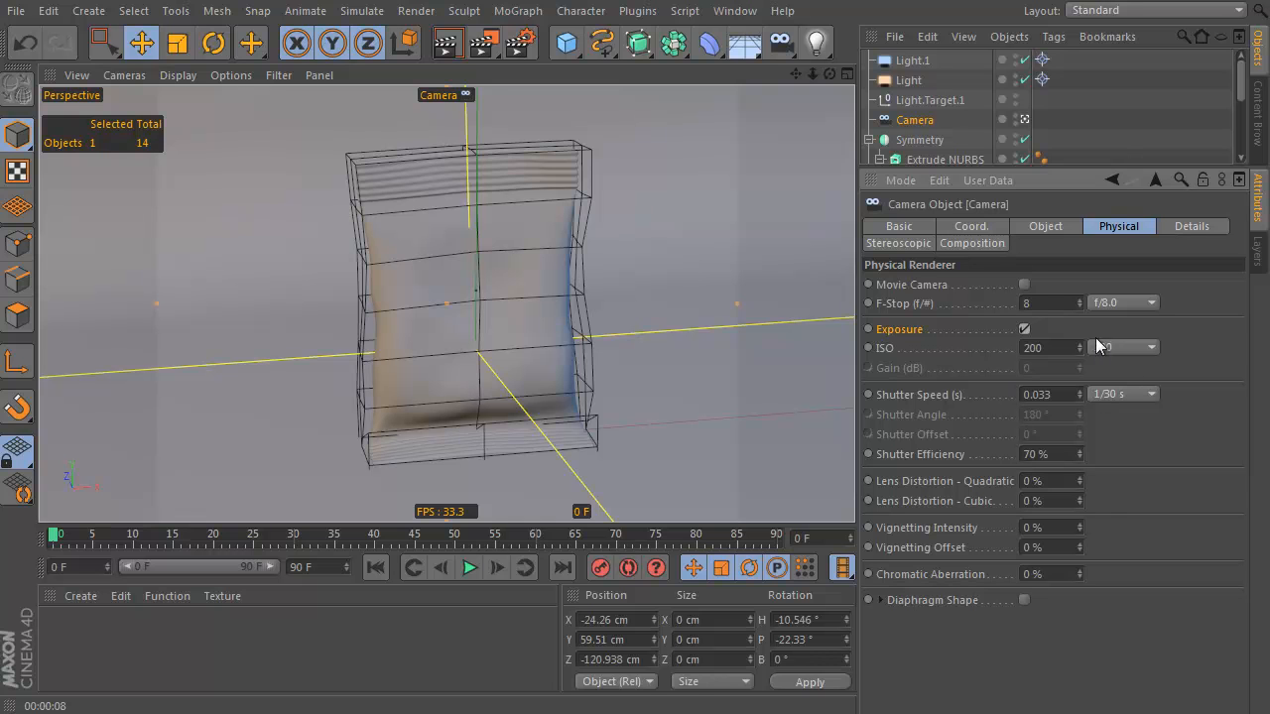
left_click(1146, 349)
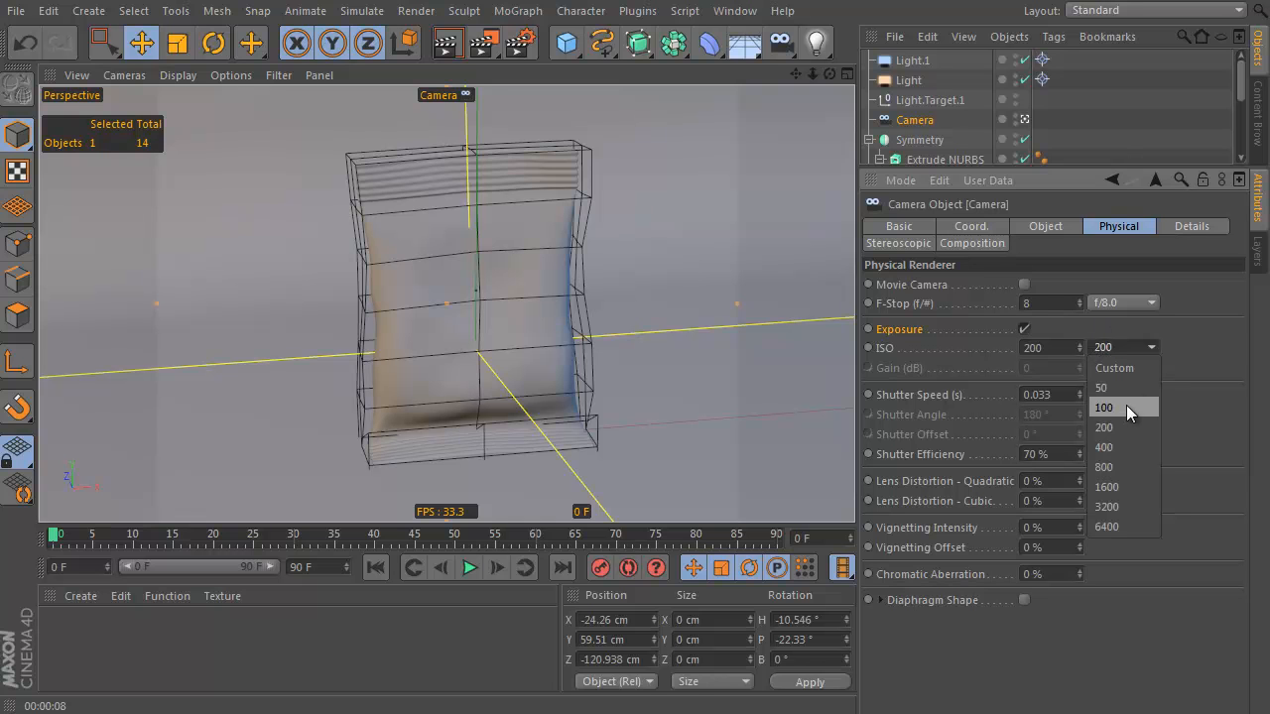
left_click(1127, 446)
left_click(445, 42)
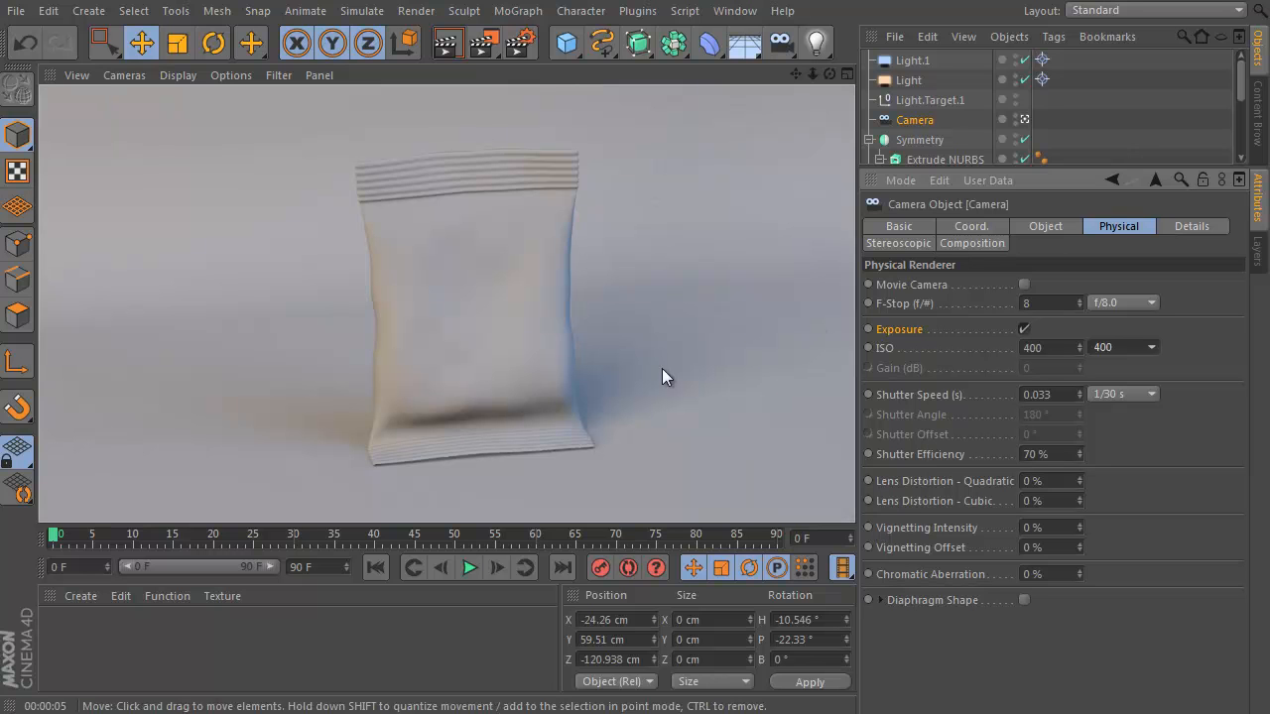
Create a new material and apply it to the Null group holding the bag
double_click(75, 623)
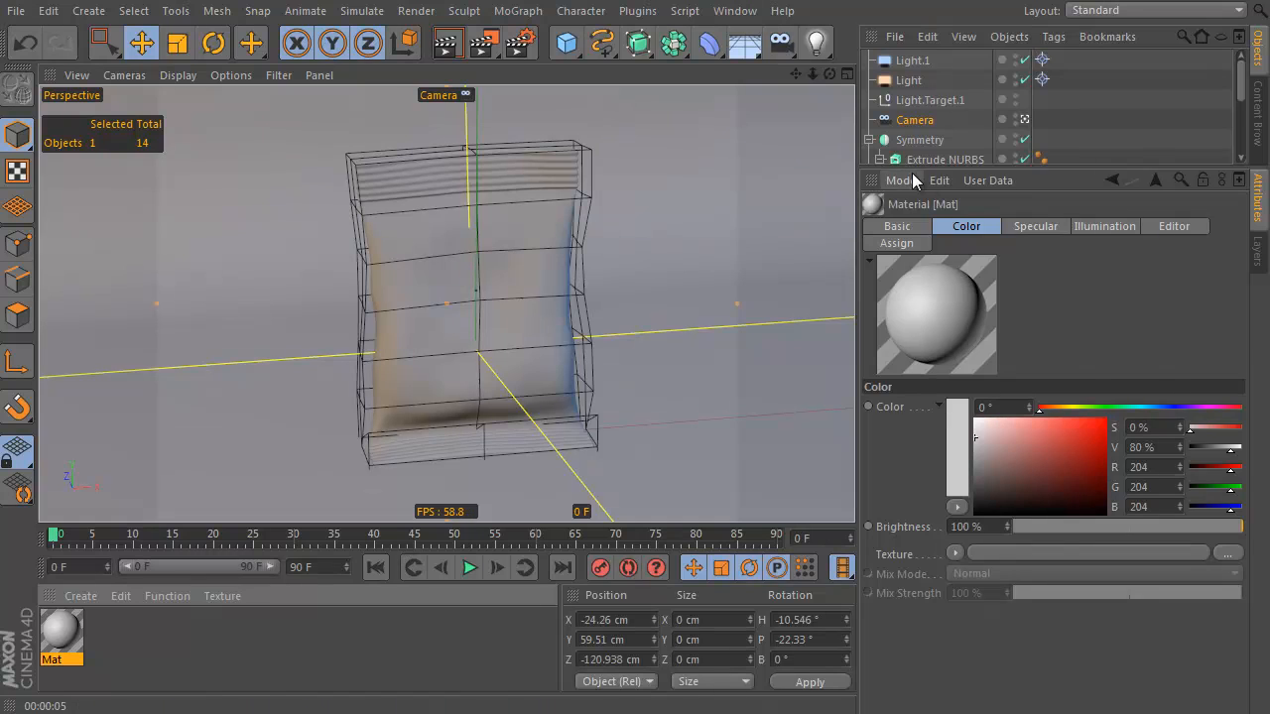
left_click_drag(929, 167, 914, 335)
left_click(870, 198)
left_click_drag(80, 657, 935, 201)
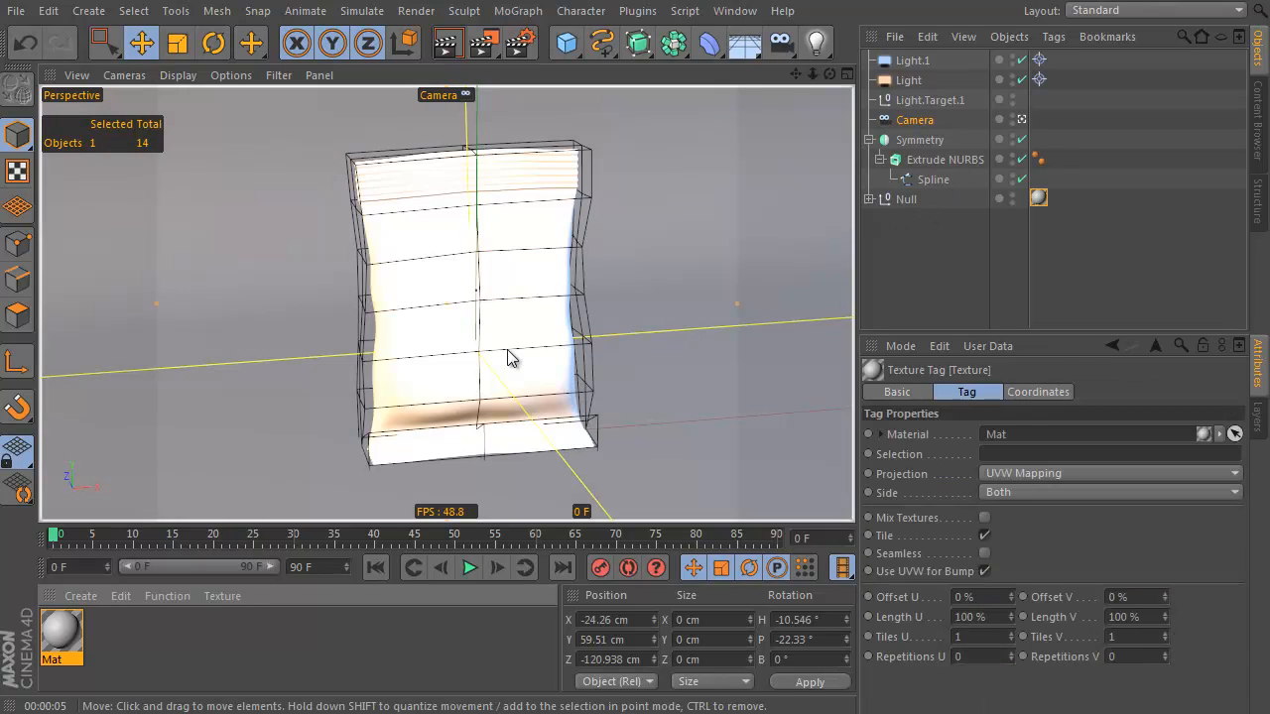
Enable reflection on the bag's material Mat and reduce the reflection brightness to a subtle gloss
double_click(62, 630)
left_click_drag(371, 28, 696, 121)
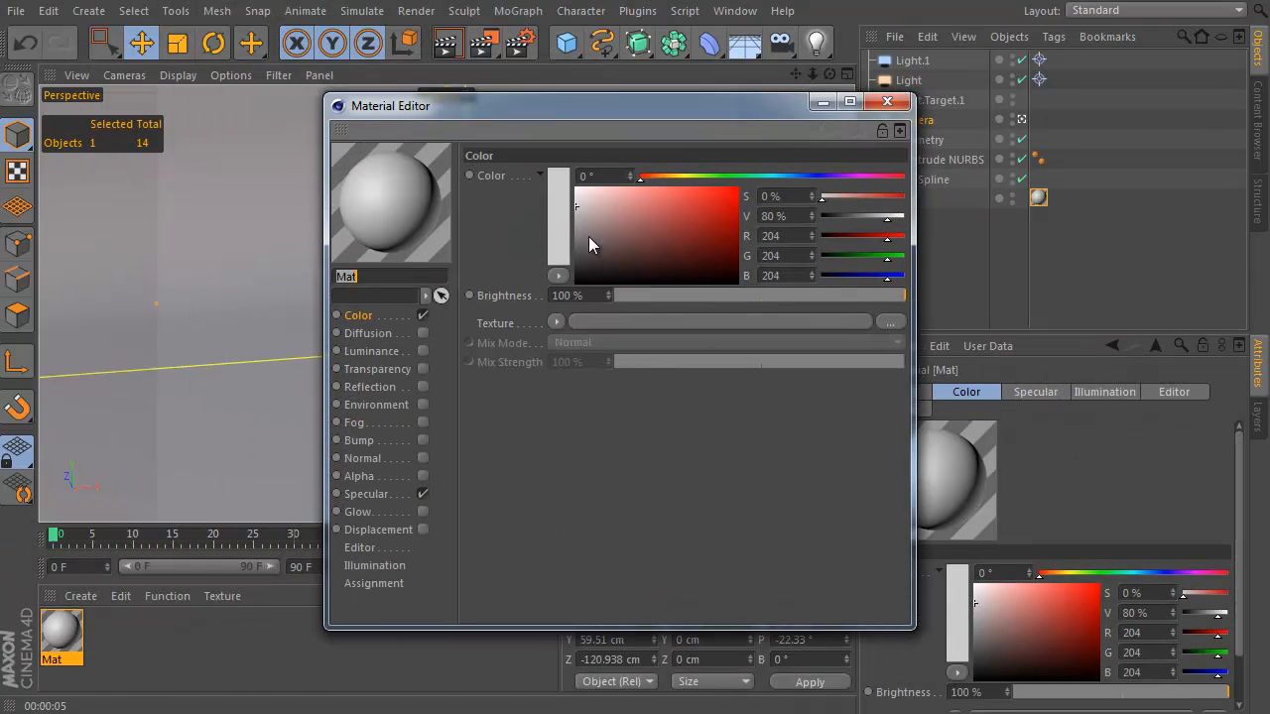
left_click(424, 386)
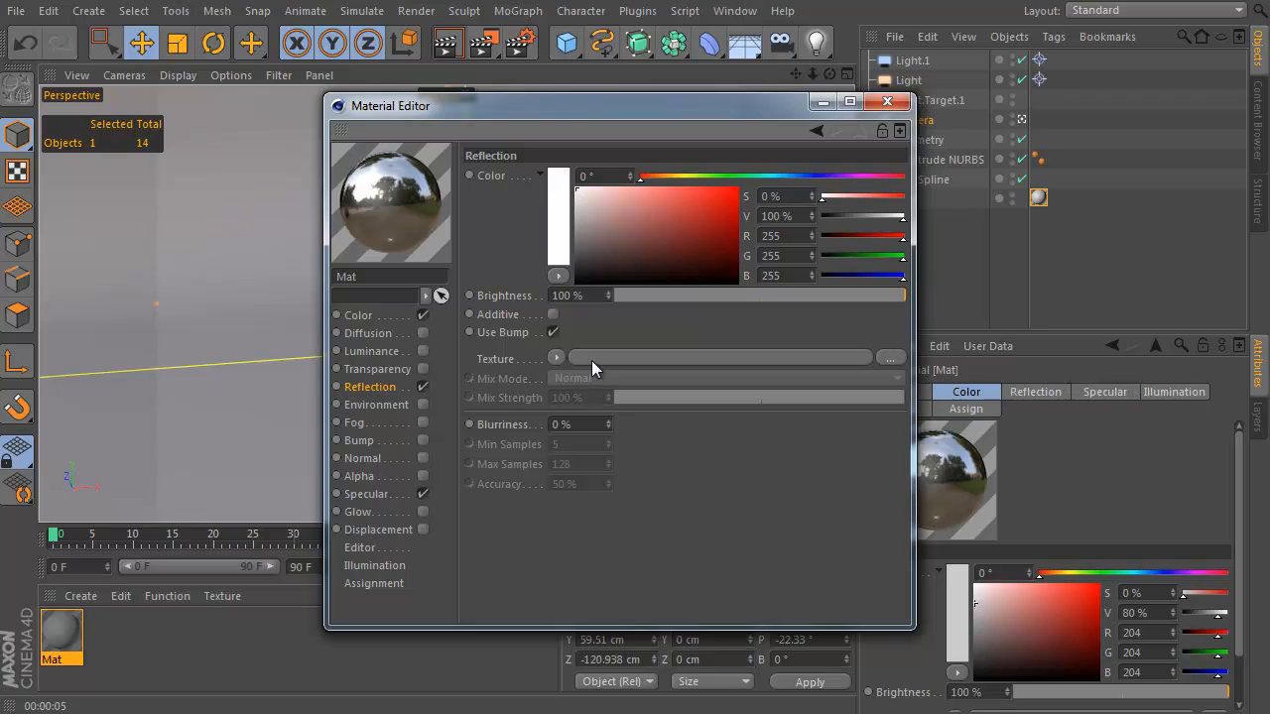
left_click_drag(773, 289, 450, 310)
left_click(359, 315)
left_click(886, 103)
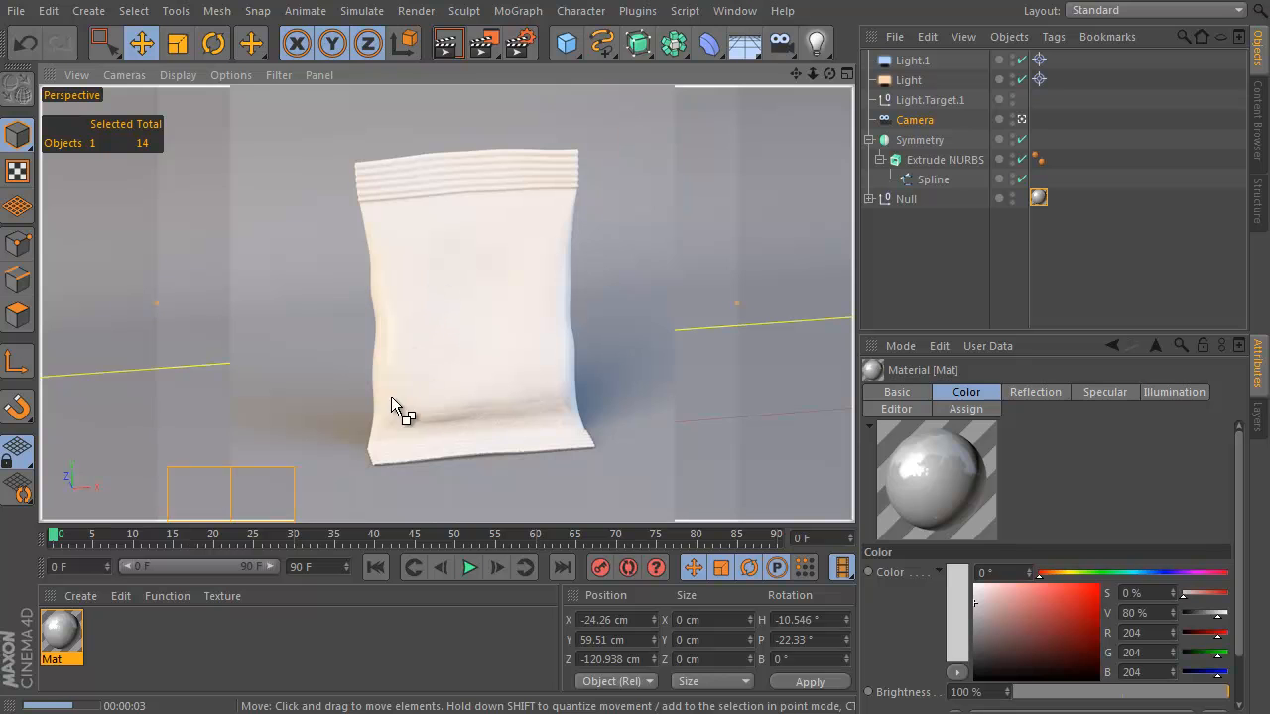
double_click(61, 635)
left_click_drag(270, 22, 621, 168)
left_click(920, 129)
Set the camera's exposure ISO to 200
left_click(919, 120)
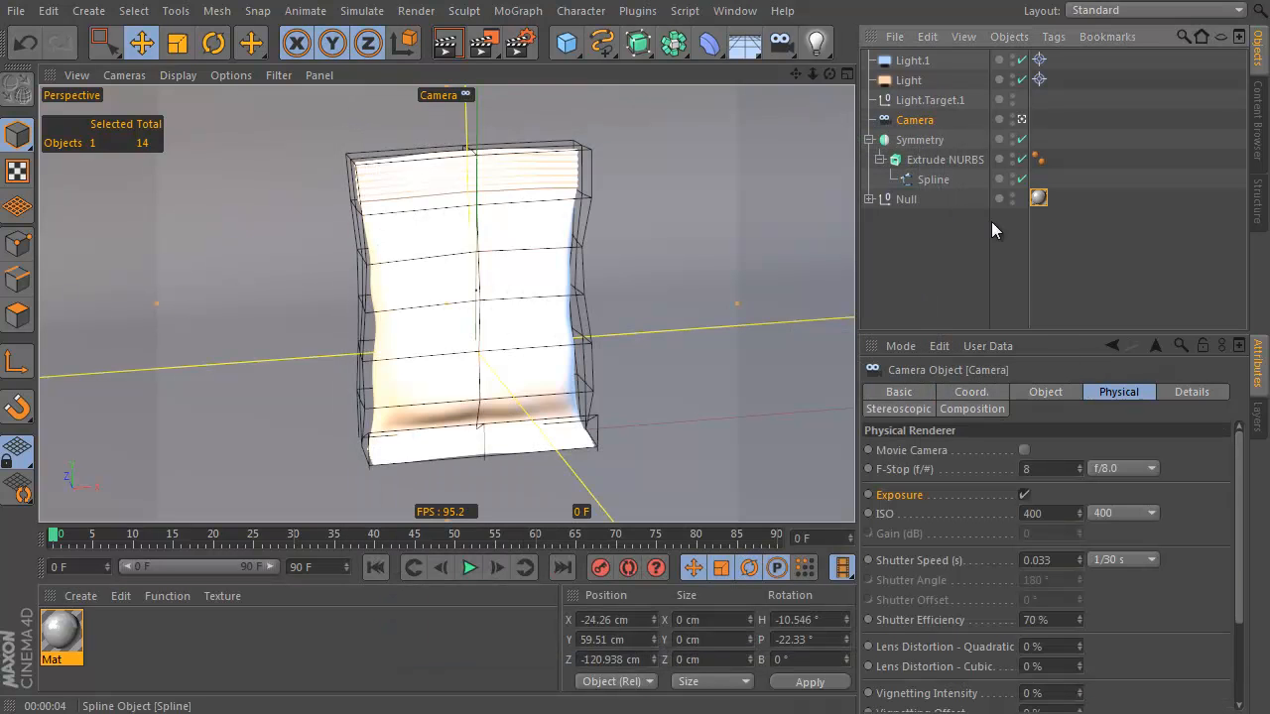
left_click(1145, 514)
left_click(1132, 592)
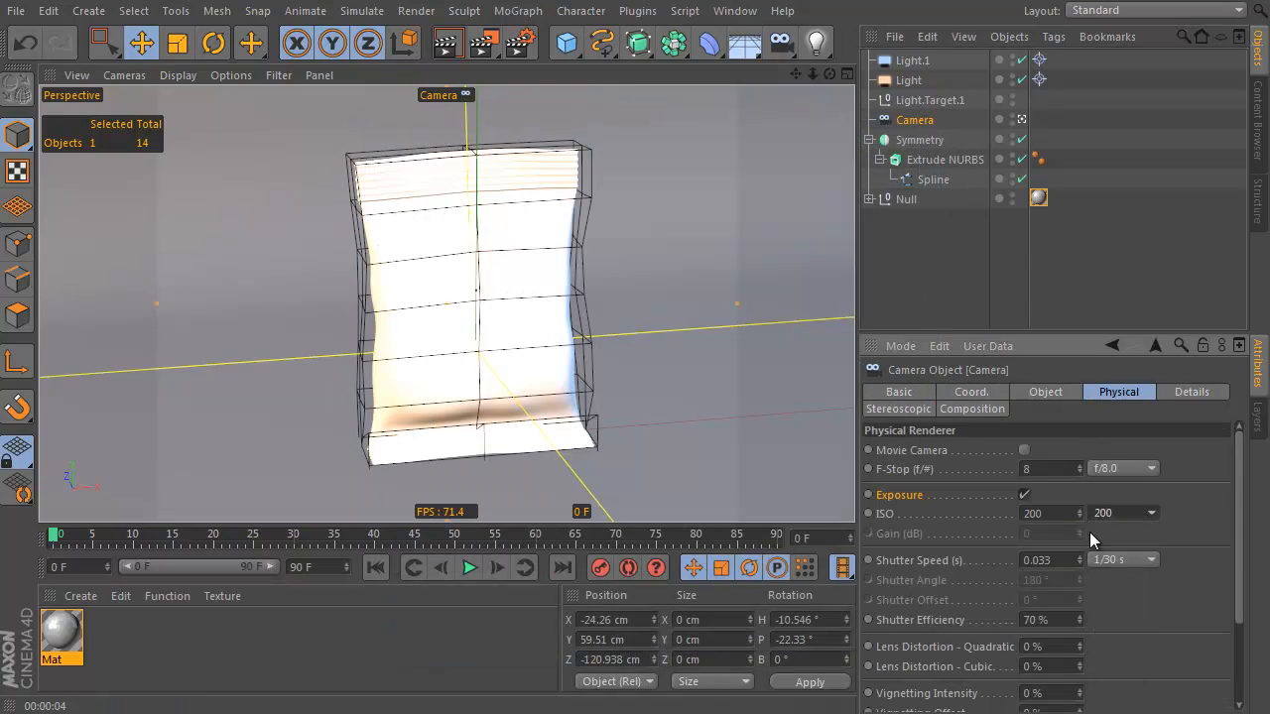
Set the visibility multiplier in reflections to 300% for both lights, Light and Light.1, and test-render the view
left_click(445, 42)
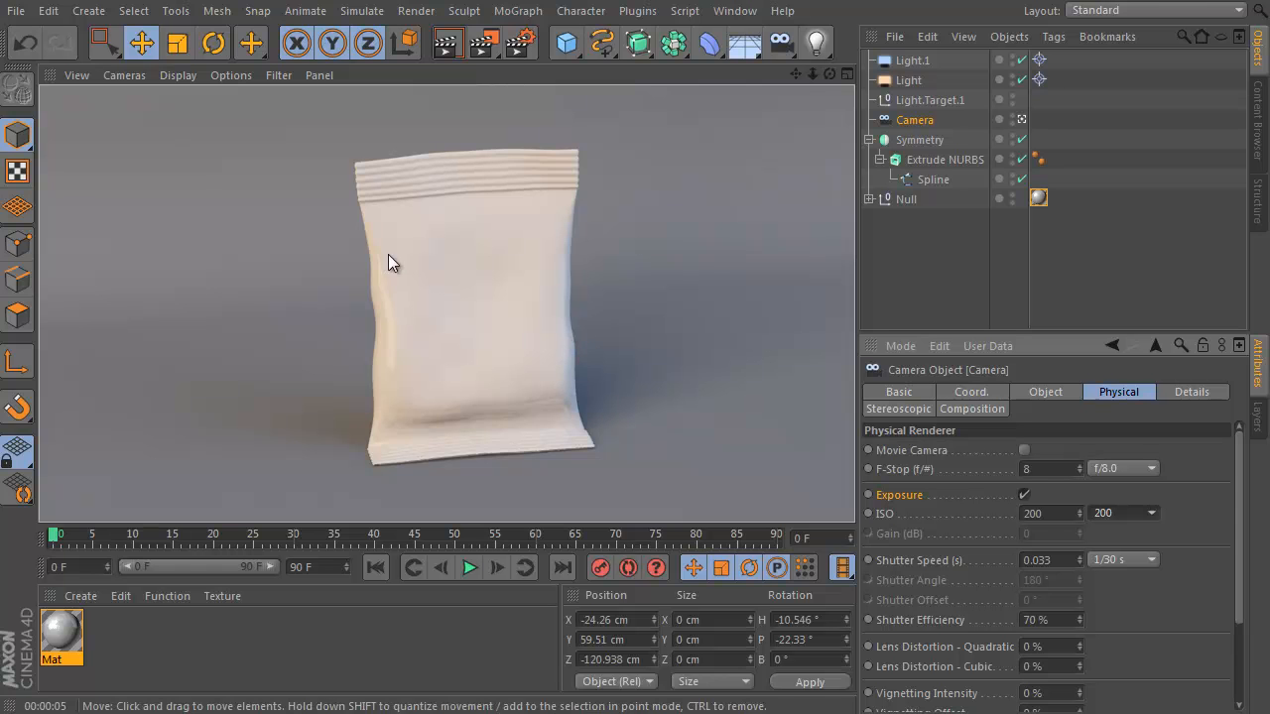
left_click(915, 81)
left_click(915, 59, "shift")
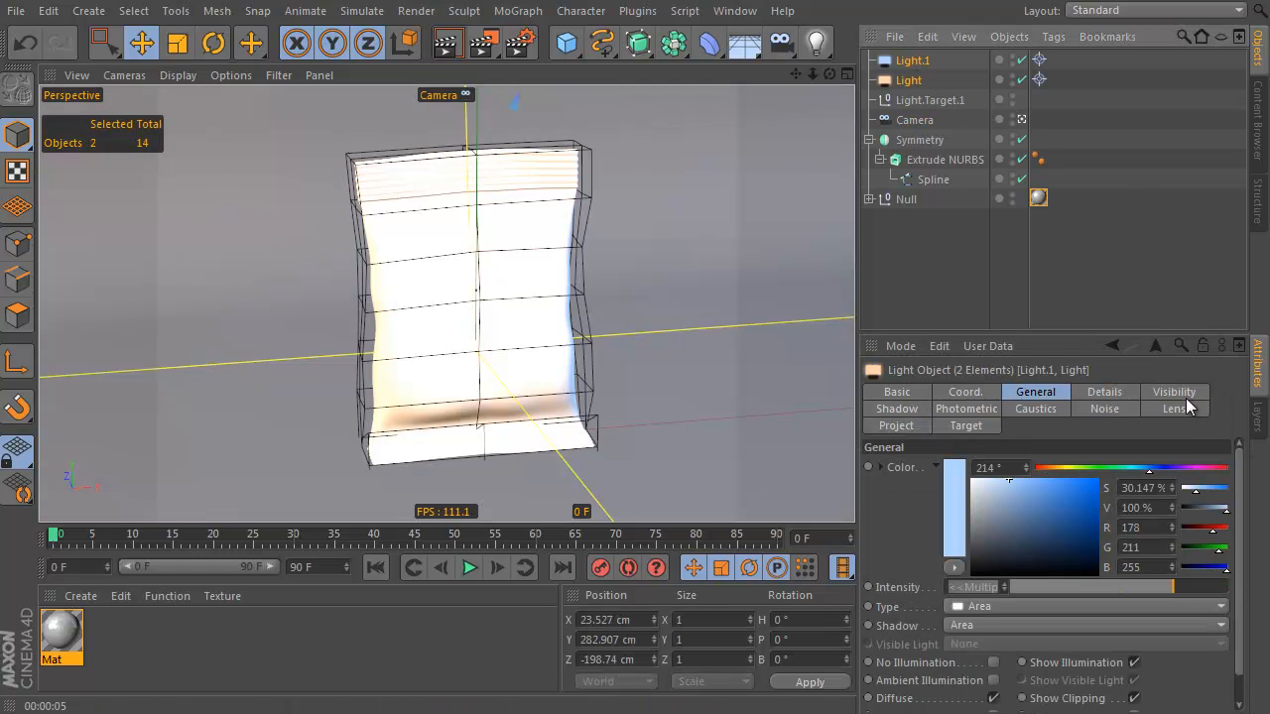
left_click(1103, 392)
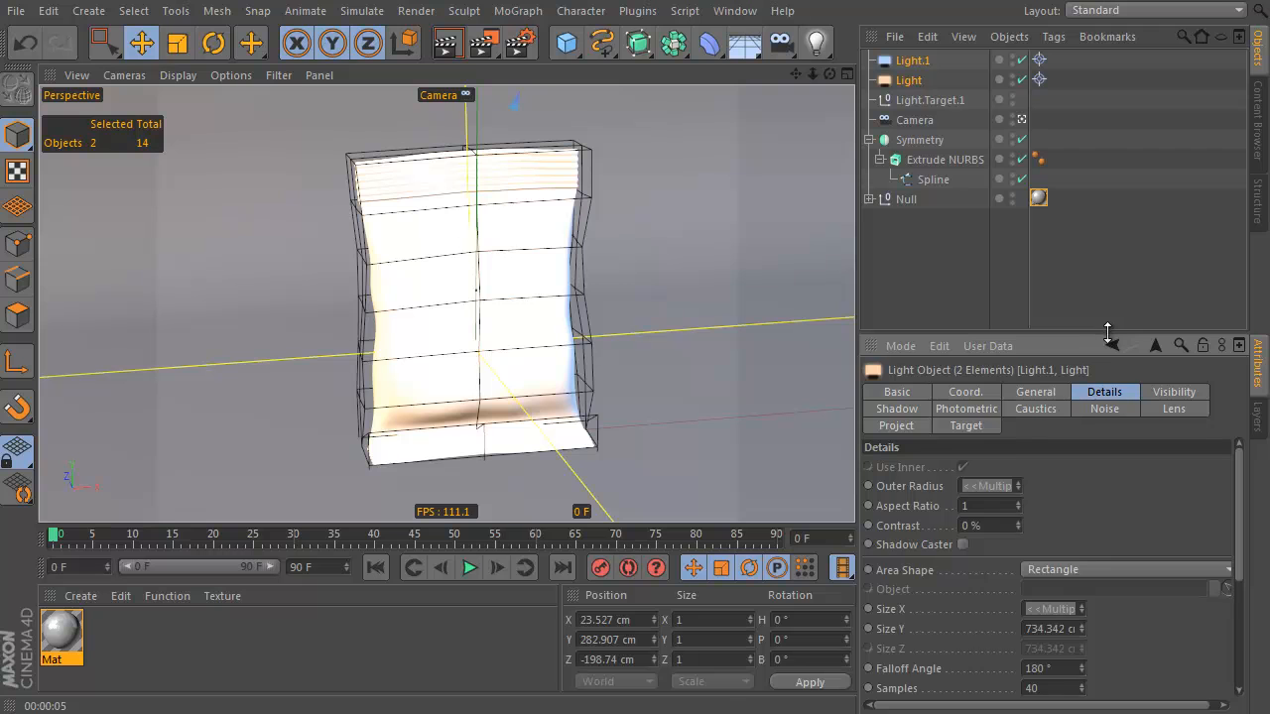
left_click_drag(1108, 333, 1108, 165)
left_click(1004, 593)
key("Return")
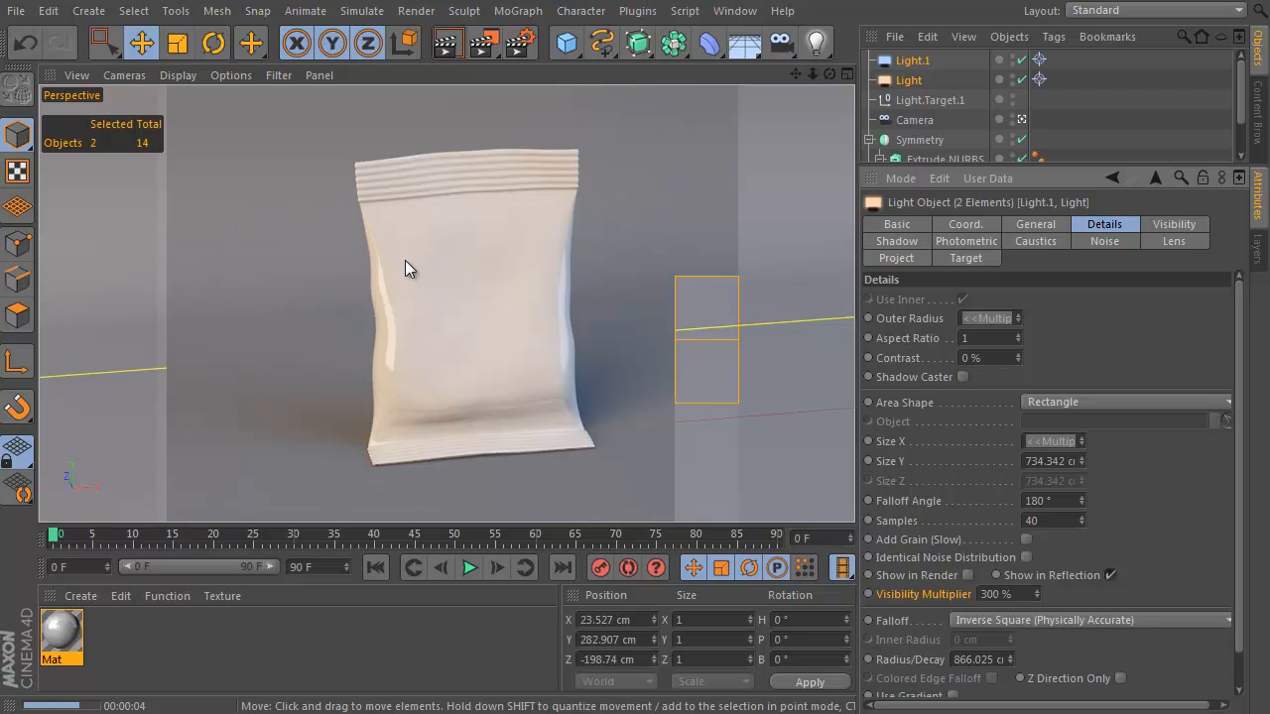
Move Light in the top view to about X -232 cm, Z -269 cm and test-render the camera view
left_click(908, 81)
key("F2")
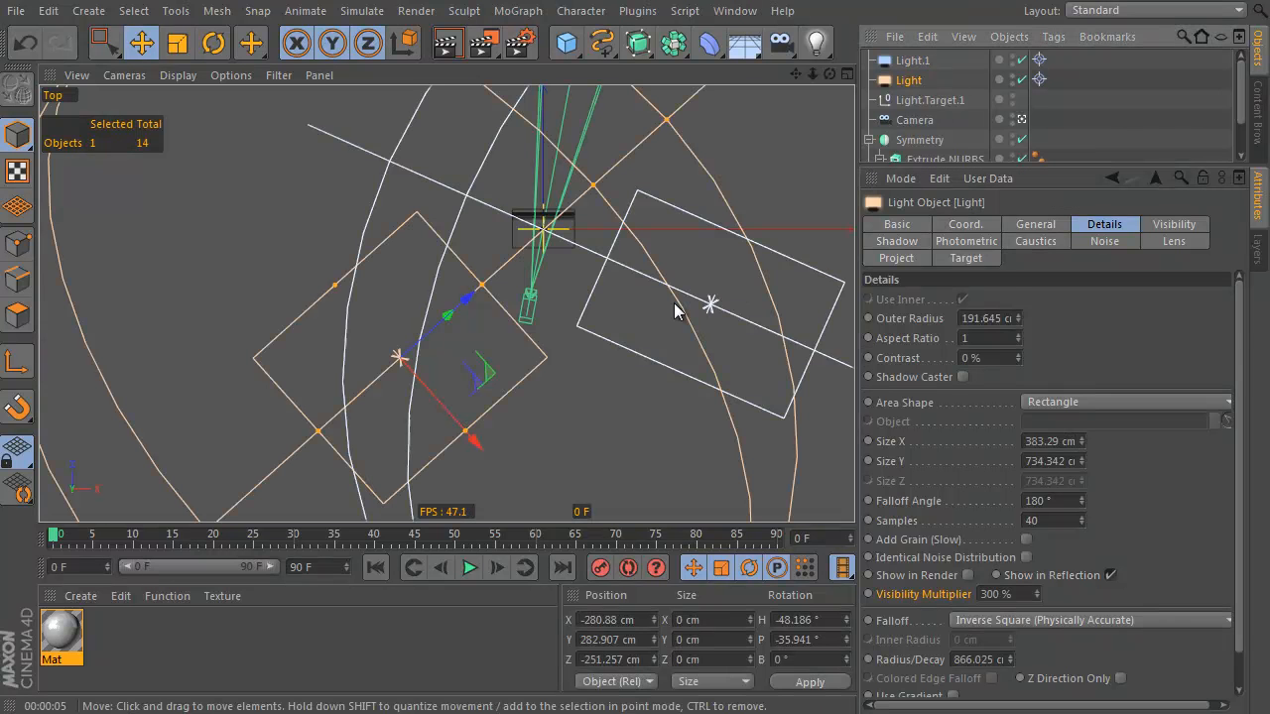
left_click_drag(617, 339, 596, 368)
key("F1")
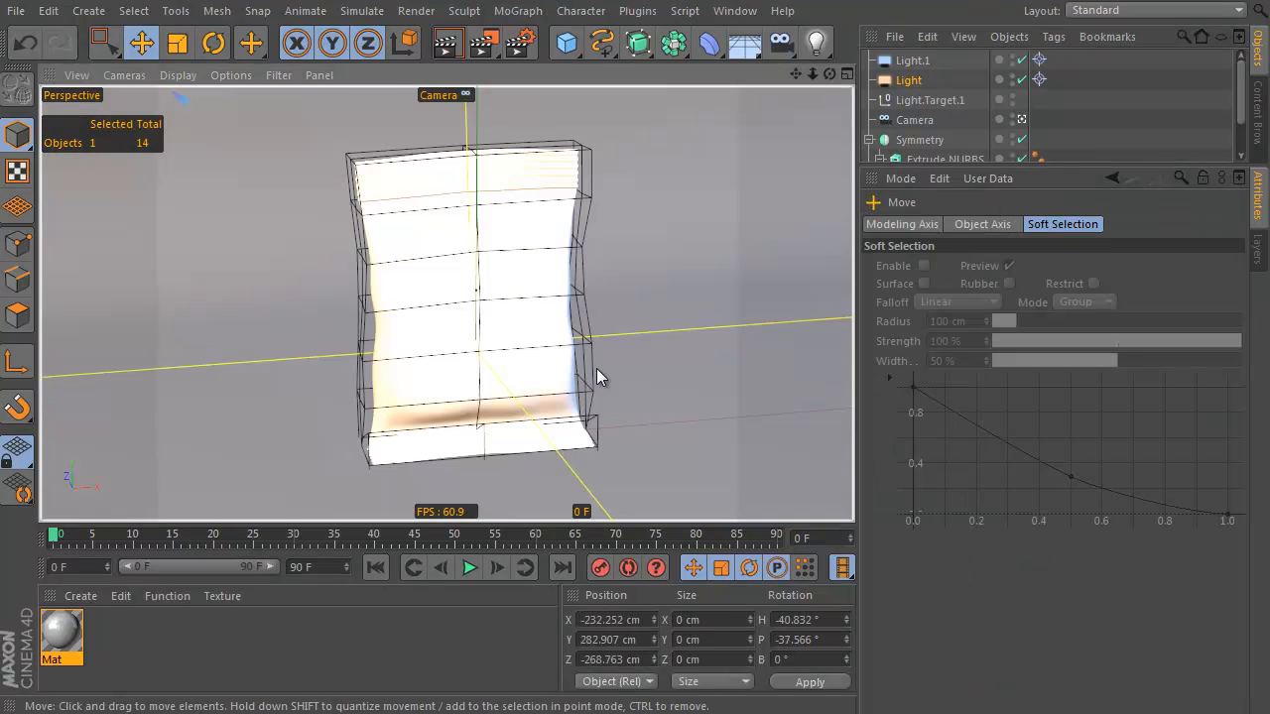
left_click(446, 42)
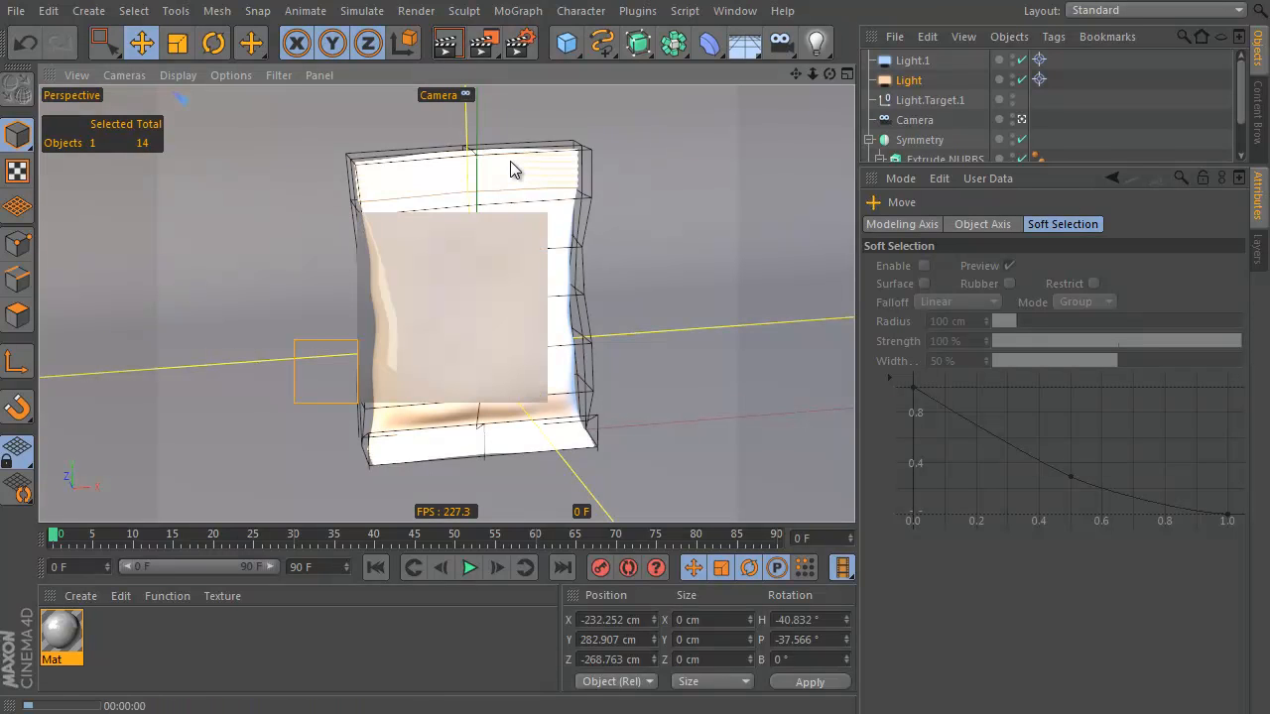
Move Light.1 in the top view to about X 180 cm, Z -259 cm and test-render the camera view
left_click(909, 63)
key("F2")
left_click_drag(811, 165, 742, 211)
key("F1")
left_click(446, 42)
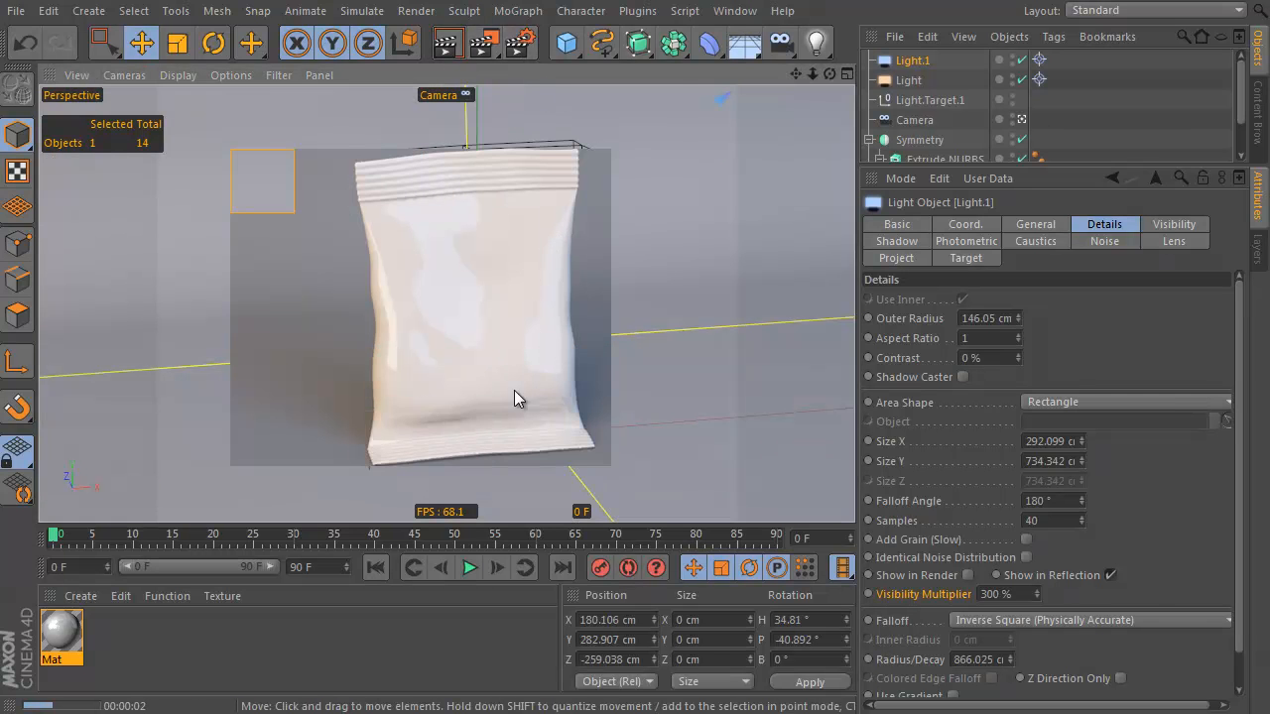
Shift Light.1 further to the side, to about X 270 cm, Z -207 cm, and render the view again
key("F2")
left_click_drag(640, 490, 636, 448)
key("F1")
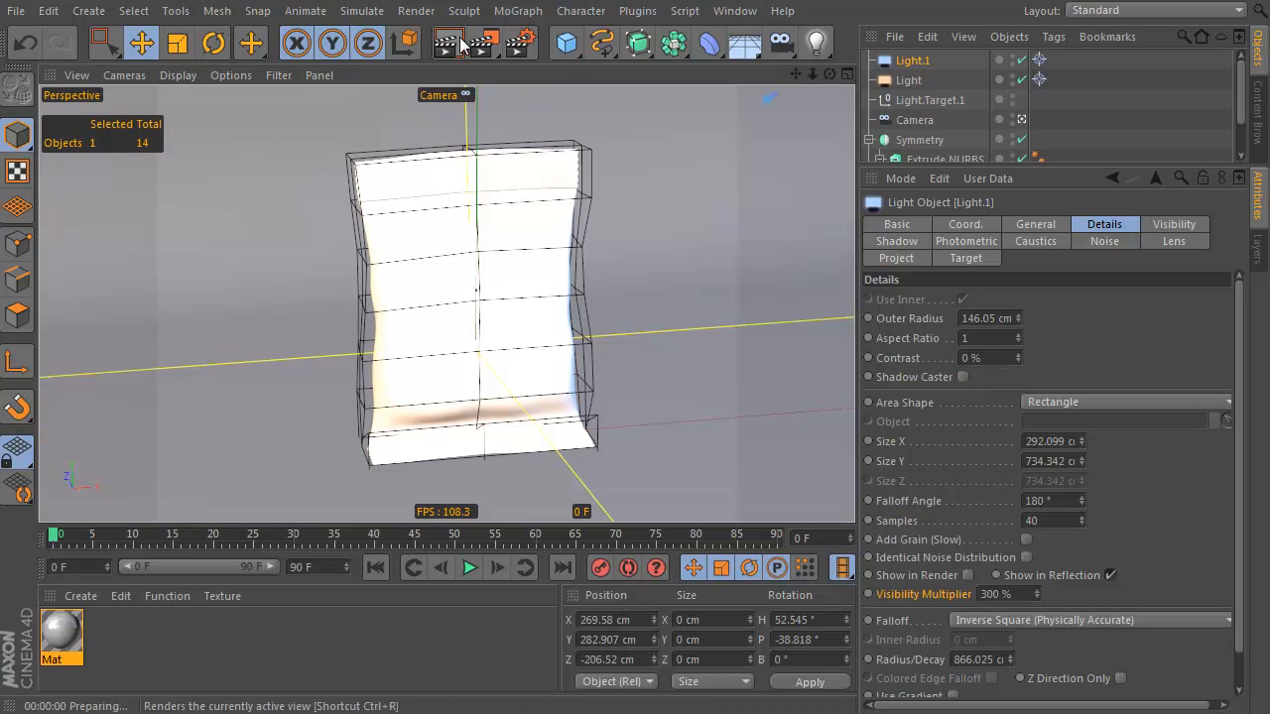
left_click(462, 43)
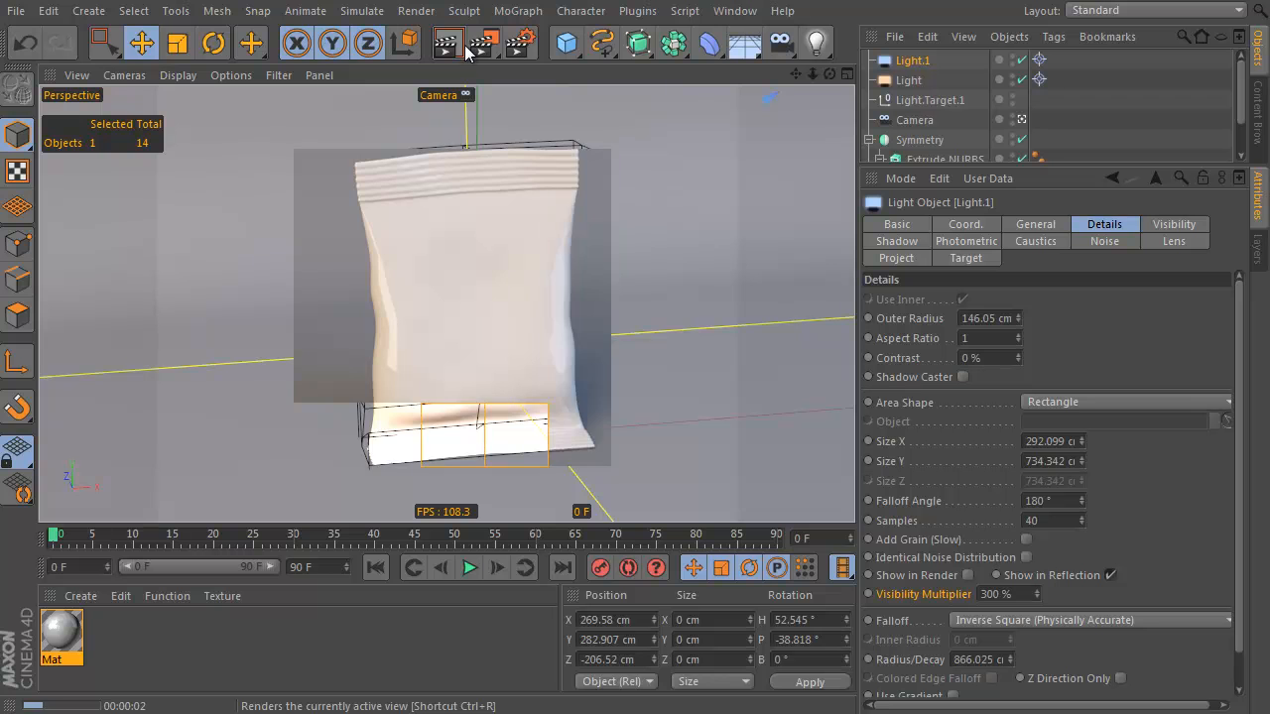
Reposition Light.1 at about X 223 cm, Z -245 cm and check it with a test render
key("F2")
left_click_drag(761, 221, 459, 115)
key("F1")
left_click(447, 44)
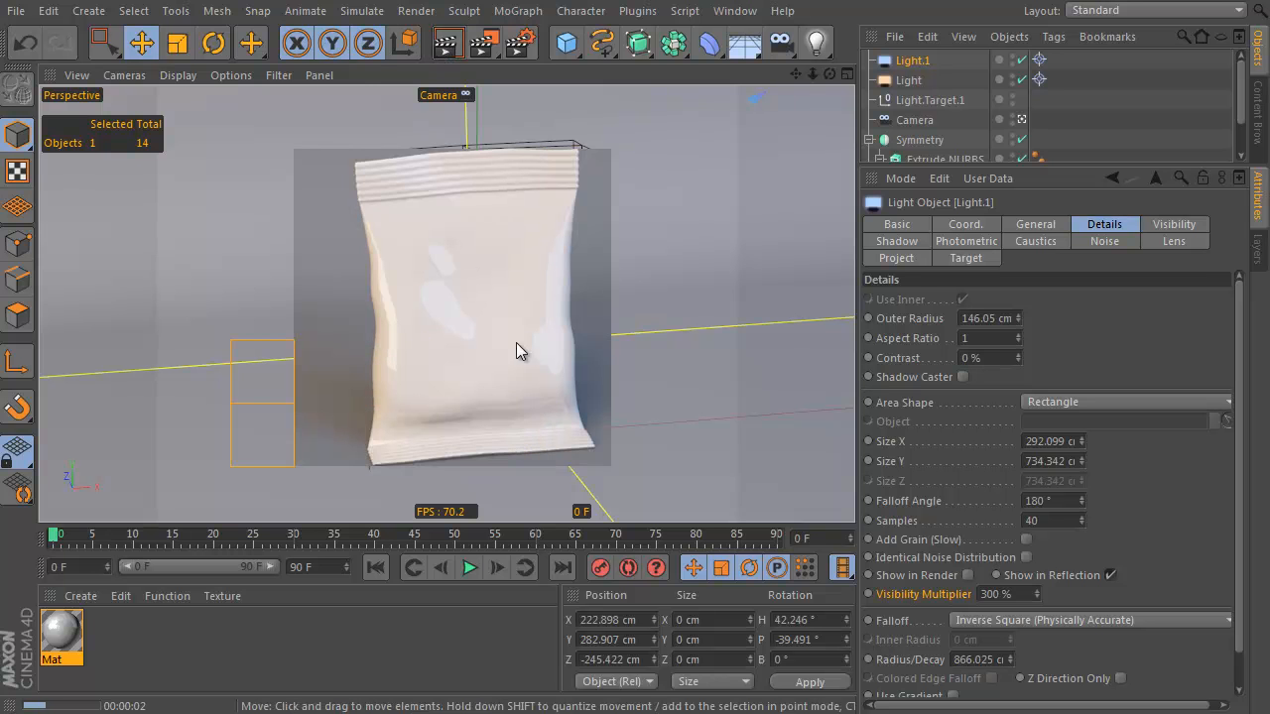
Widen Light to about 492 cm in Size X, move it to about X -246 cm, Z -245 cm, and test-render the view
left_click(917, 79)
key("F2")
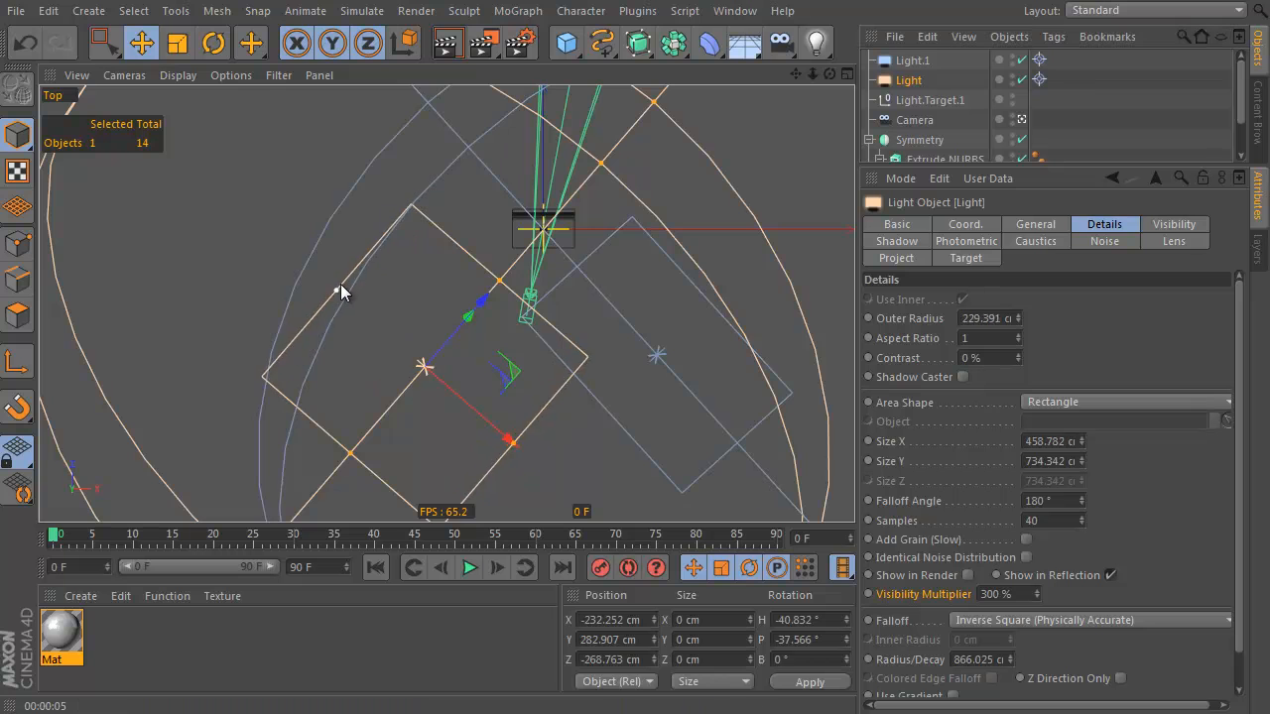
left_click_drag(555, 187, 549, 168)
key("F1")
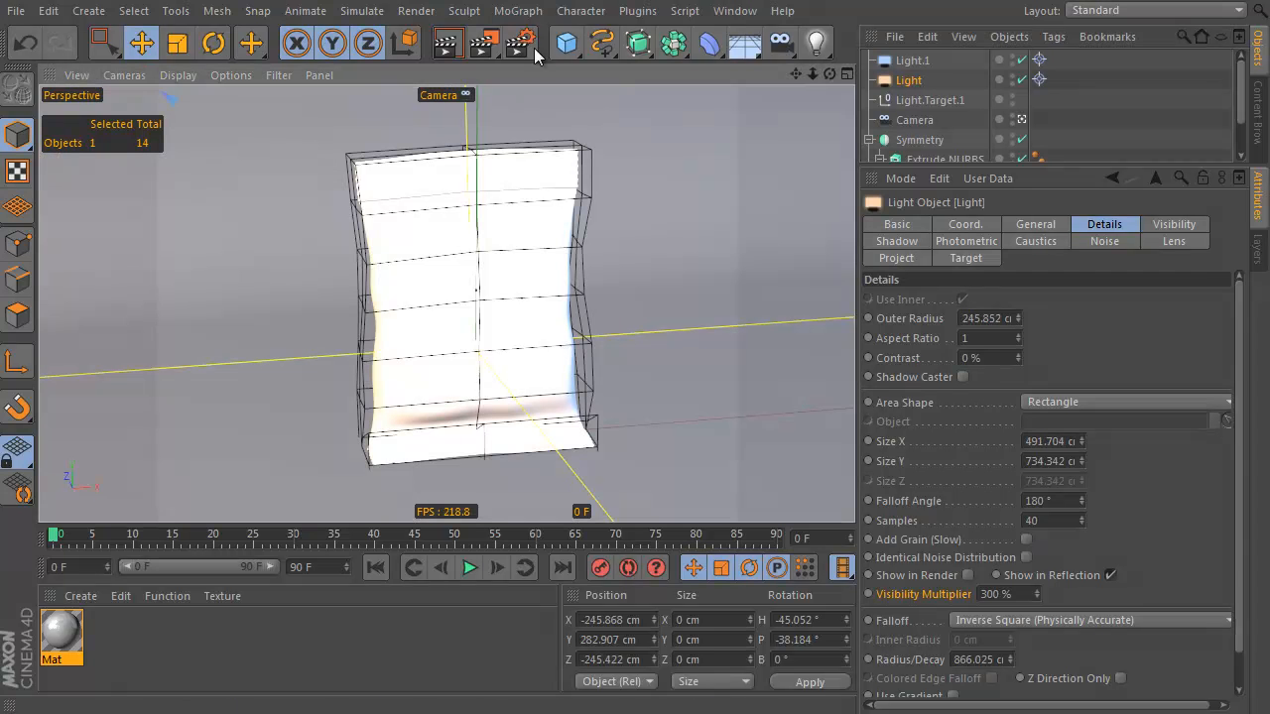
left_click(447, 43)
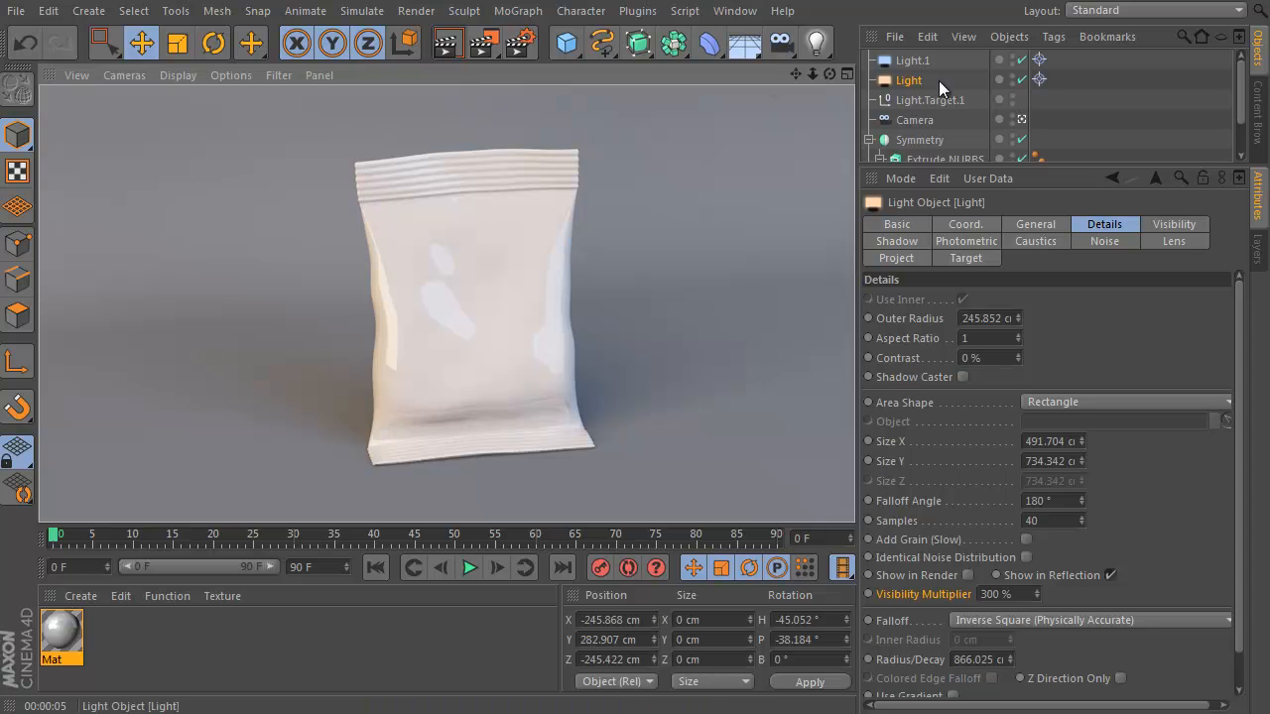
Duplicate Light and place the copy behind the bag at about X -313 cm, Y 57 cm, Z 317 cm
left_click(911, 80)
left_click_drag(914, 82, 907, 48, "ctrl")
key("F2")
left_click_drag(637, 443, 612, 114)
key("F4")
right_click_drag(730, 184, 596, 243, "alt")
left_click_drag(743, 133, 721, 199)
key("F2")
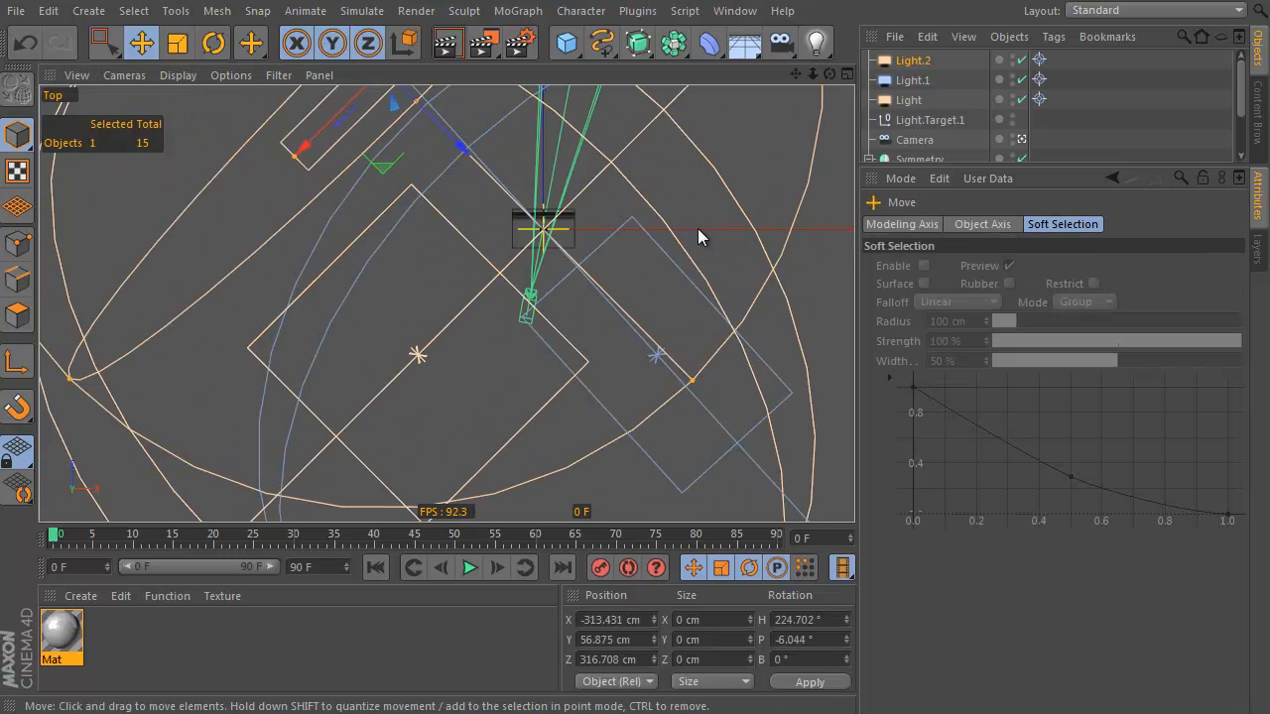
Turn off Show in Reflection for the duplicated light, Light.2
key("F1")
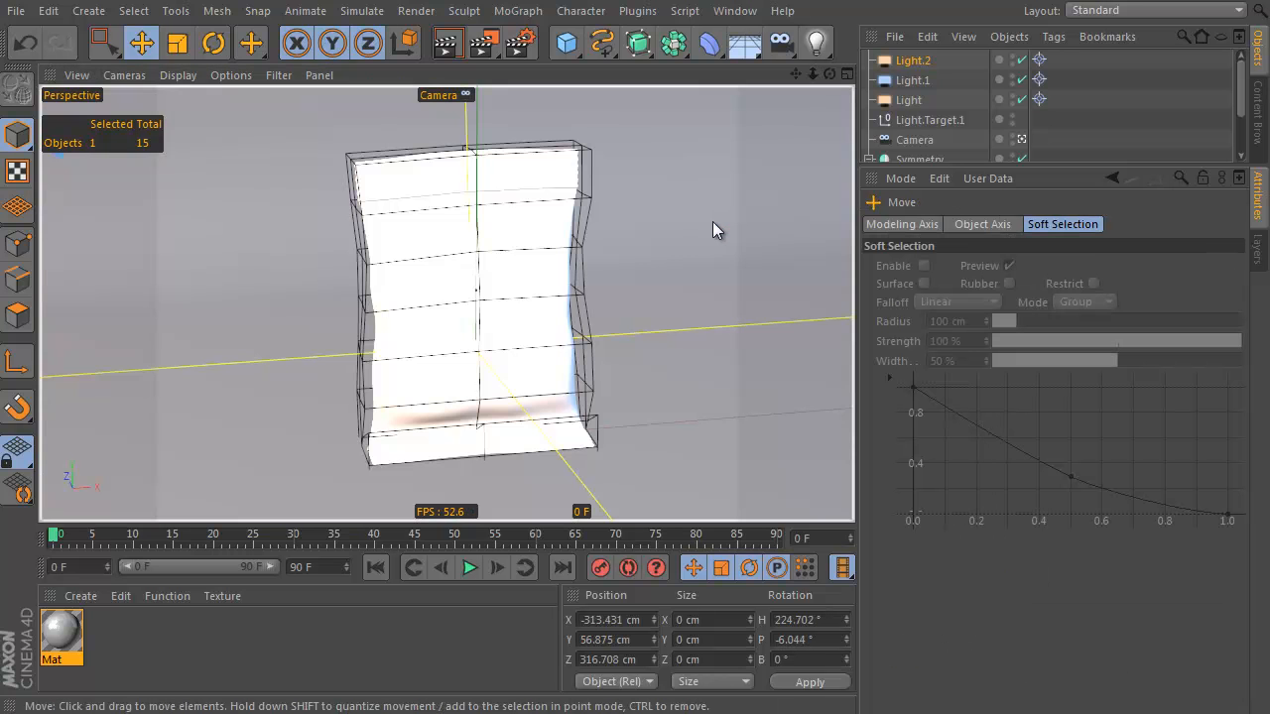
left_click(908, 62)
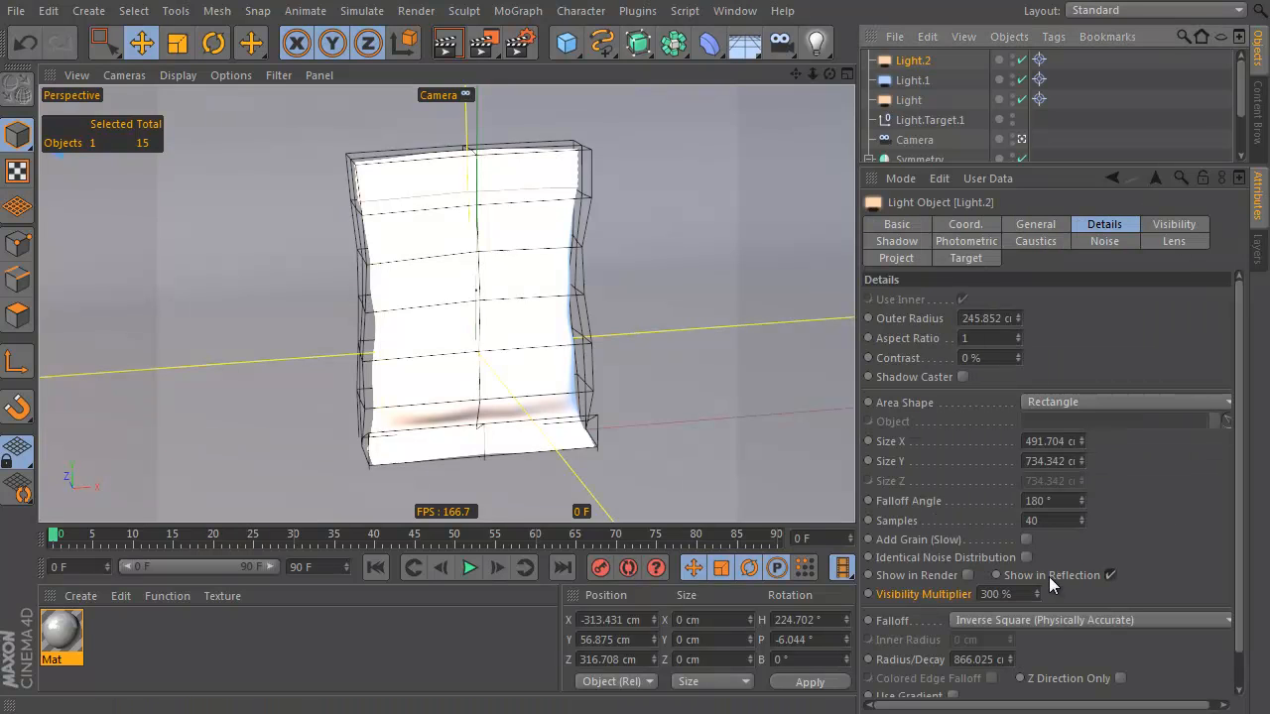
left_click(1110, 575)
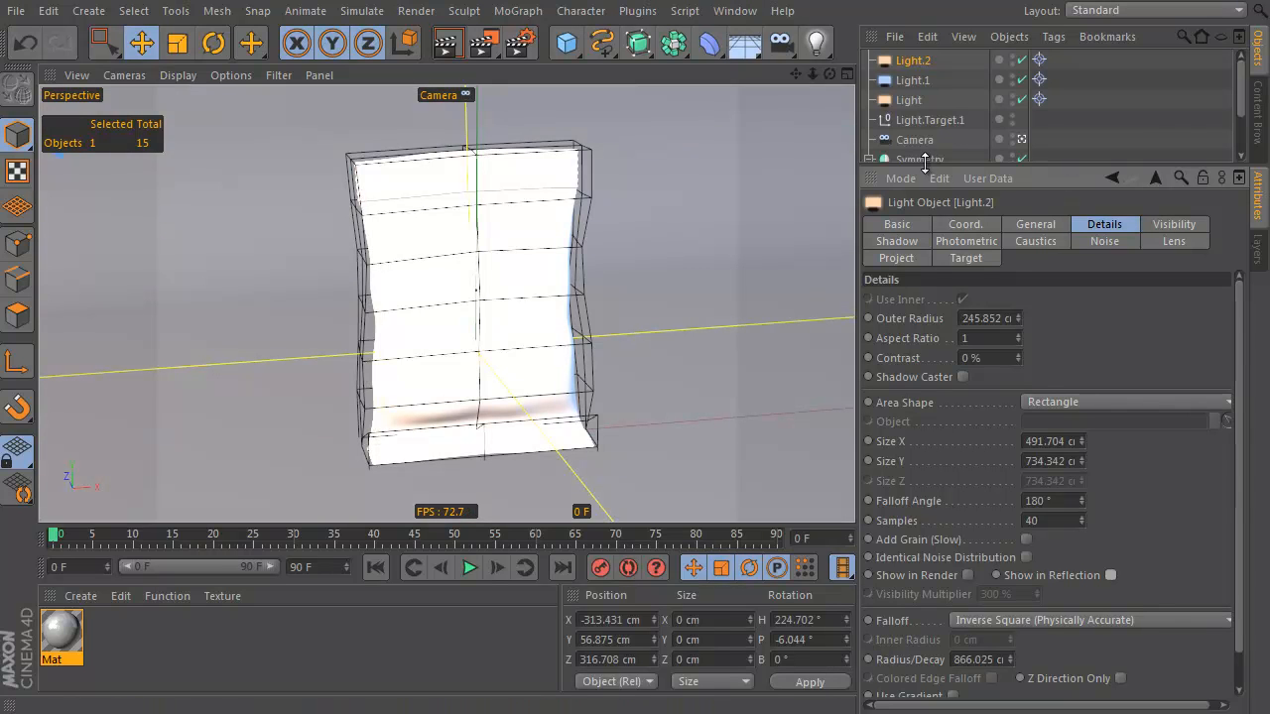
Collapse the Symmetry object's hierarchy and add a Compositing tag to it
left_click_drag(923, 164, 924, 217)
left_click(869, 160)
left_click(919, 160)
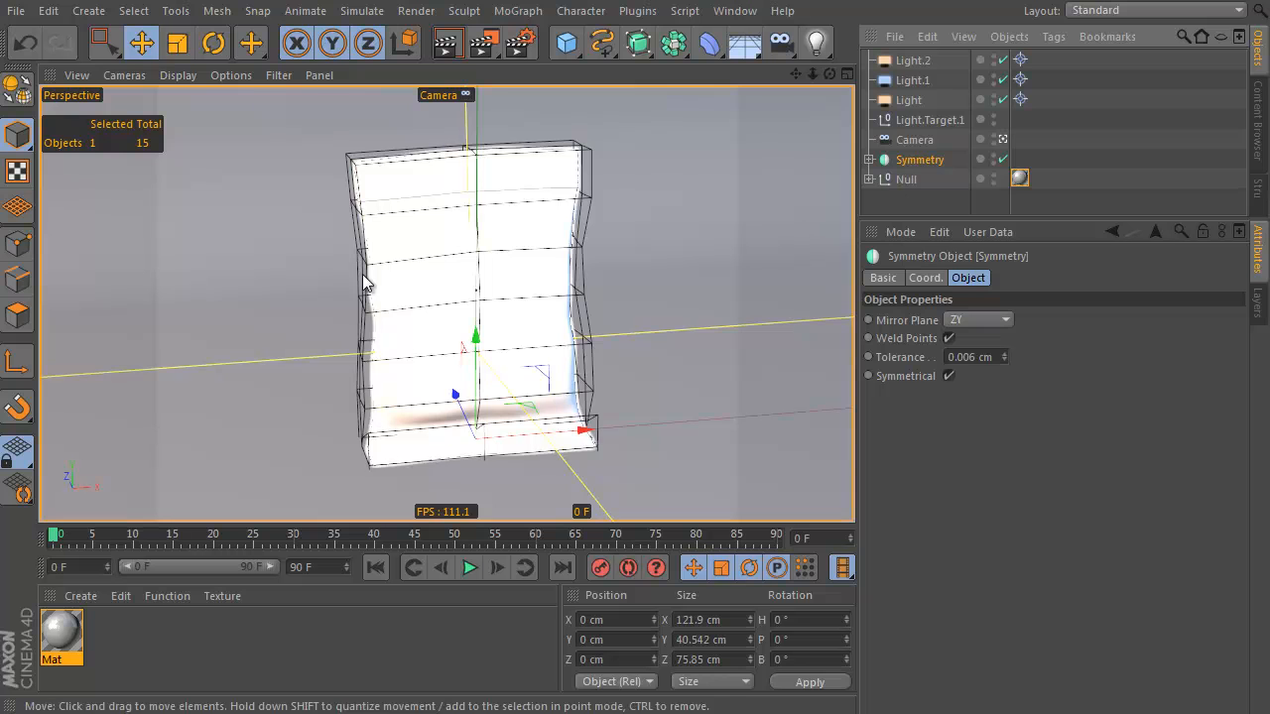
right_click(919, 163)
mouse_move(962, 177)
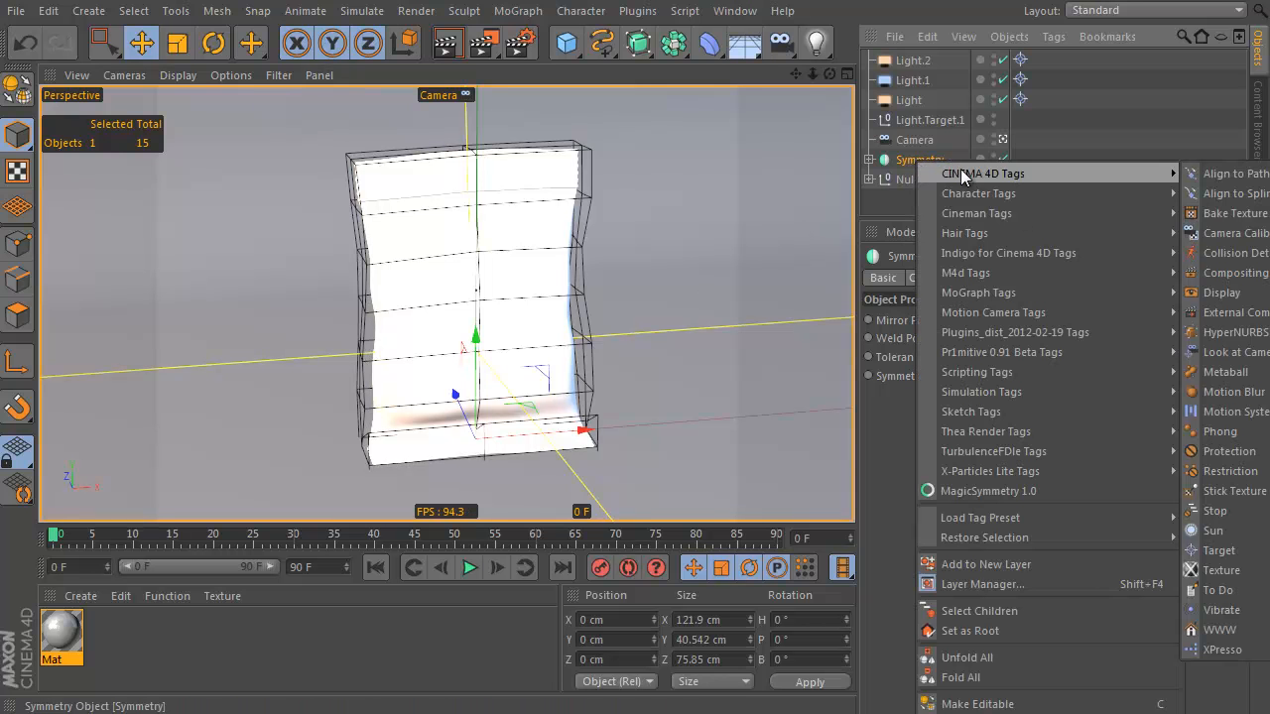
left_click(1228, 273)
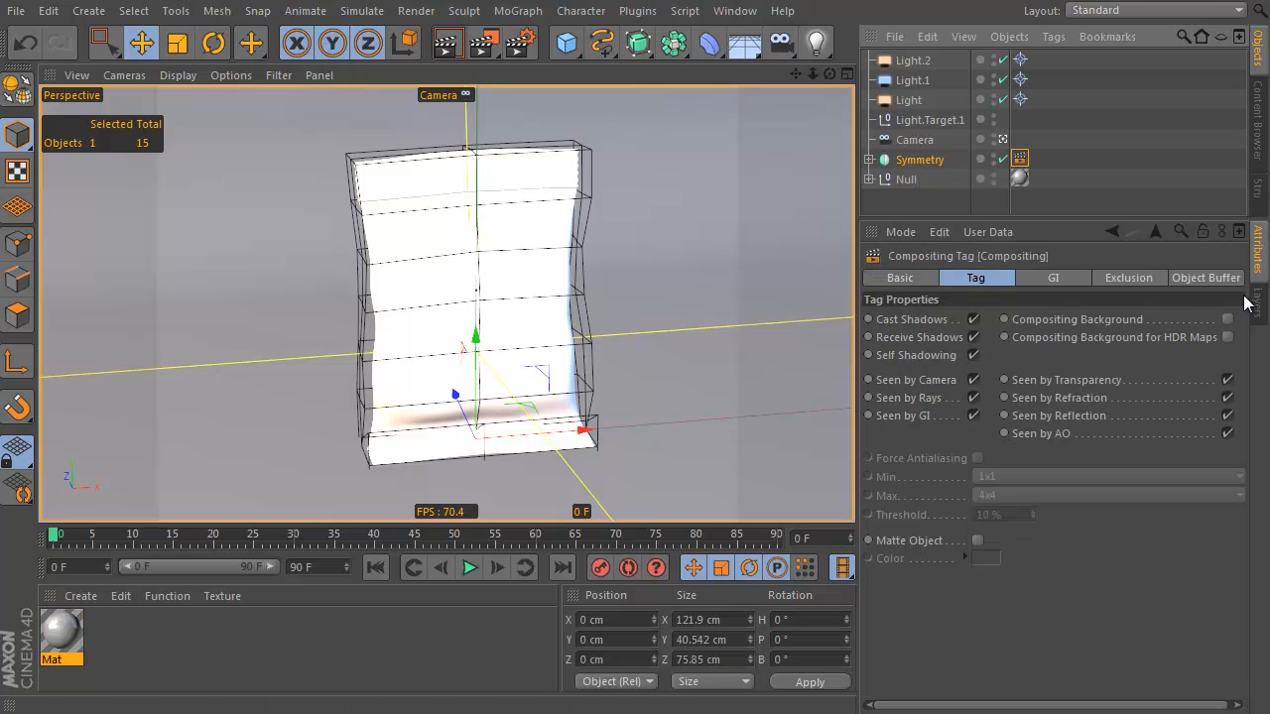
Disable Cast Shadows and enable Compositing Background in the Compositing tag, and test-render the lighting with Light.2
left_click(915, 320)
left_click(973, 319)
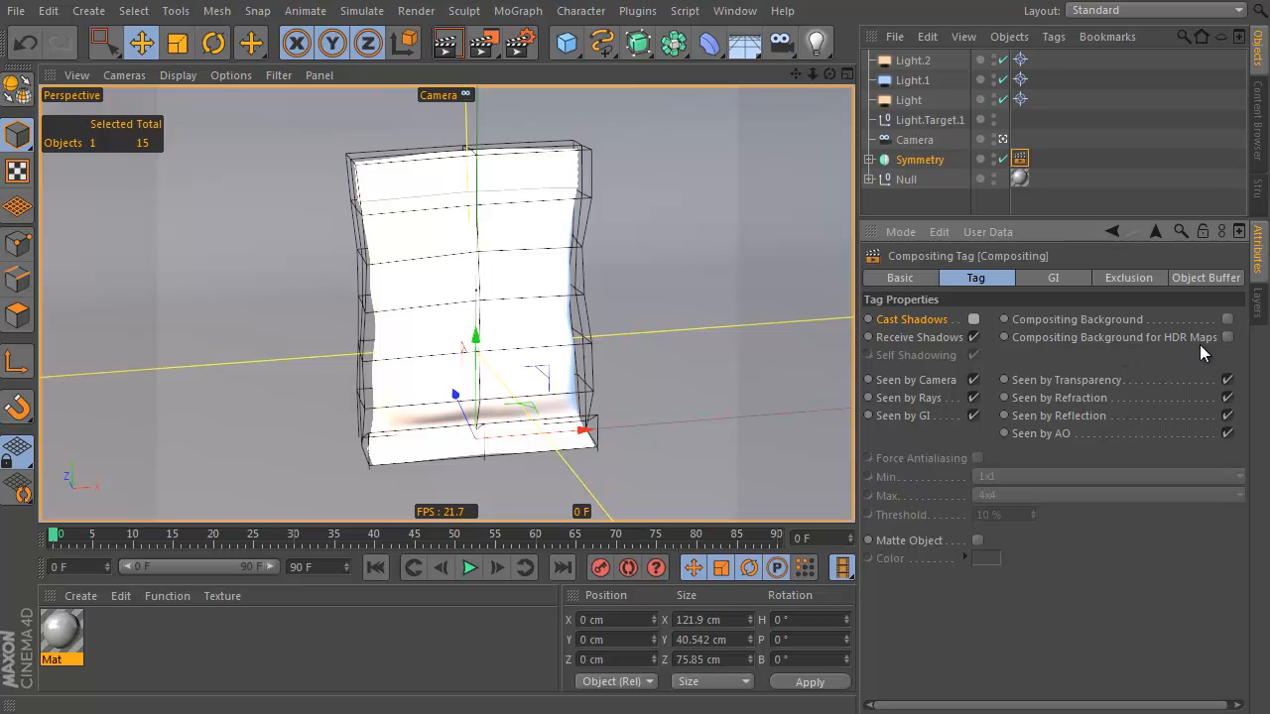
left_click(1228, 319)
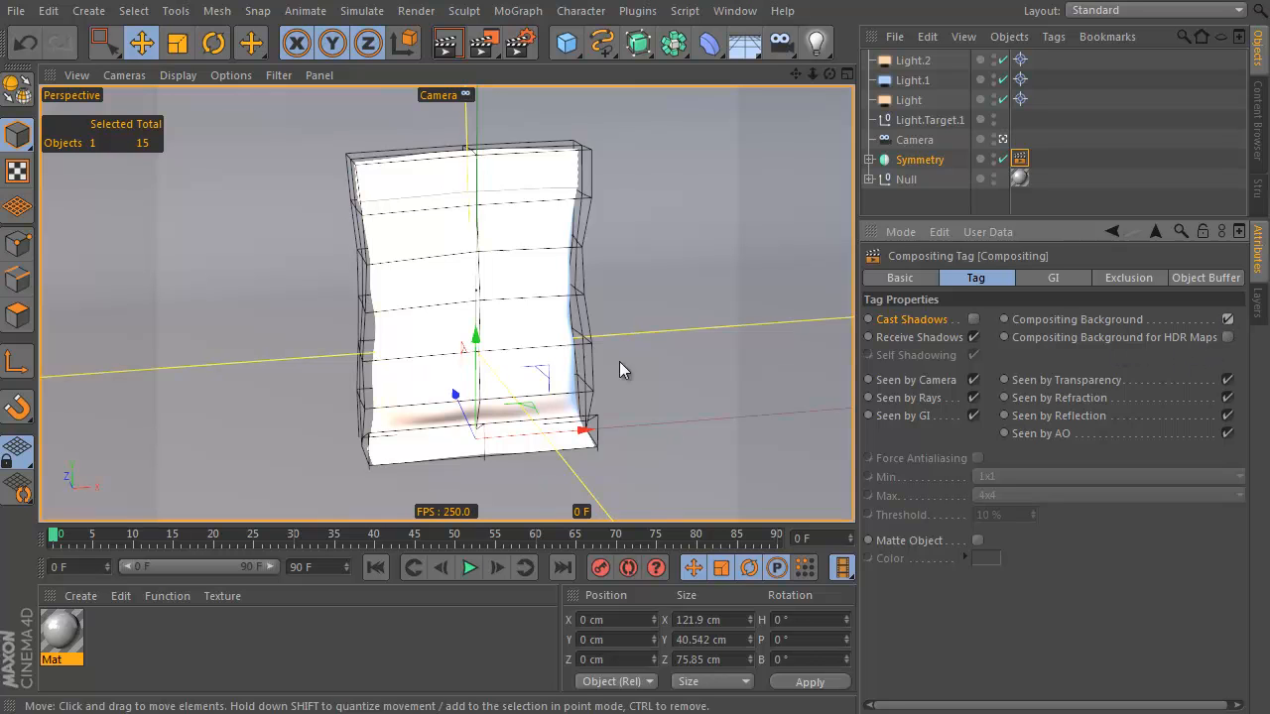
left_click(448, 48)
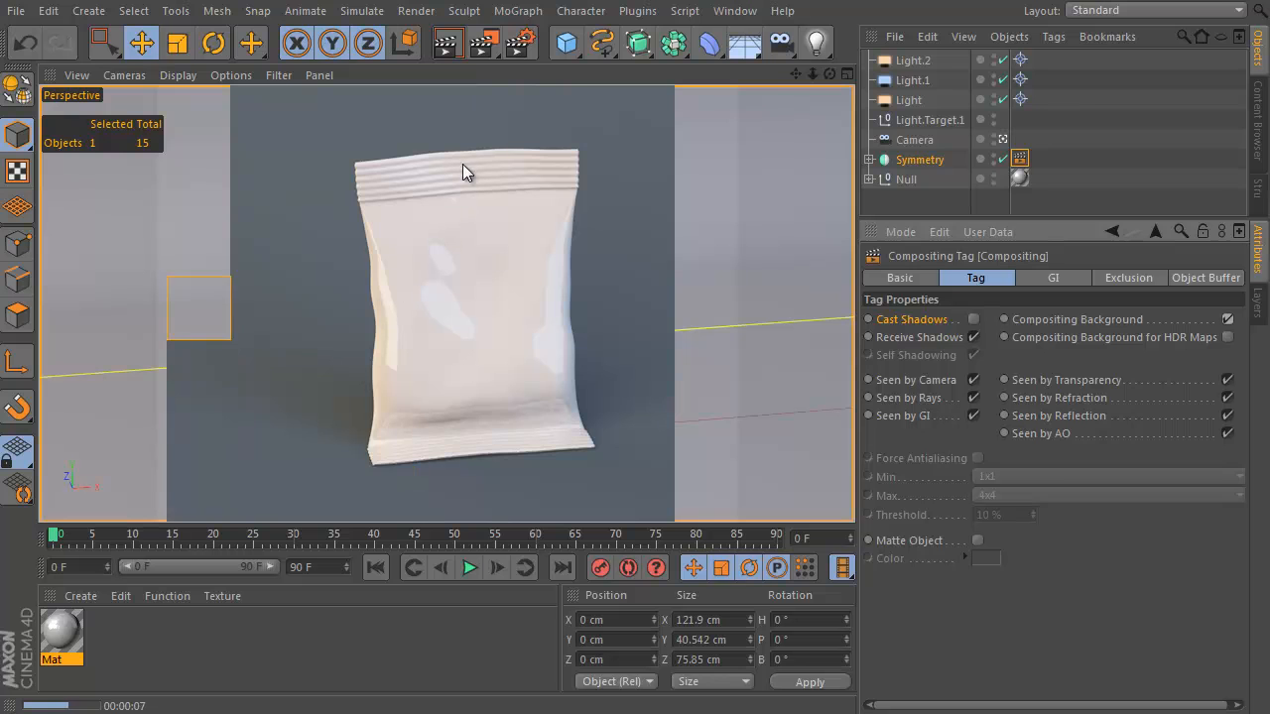
left_click(904, 62)
left_click(447, 45)
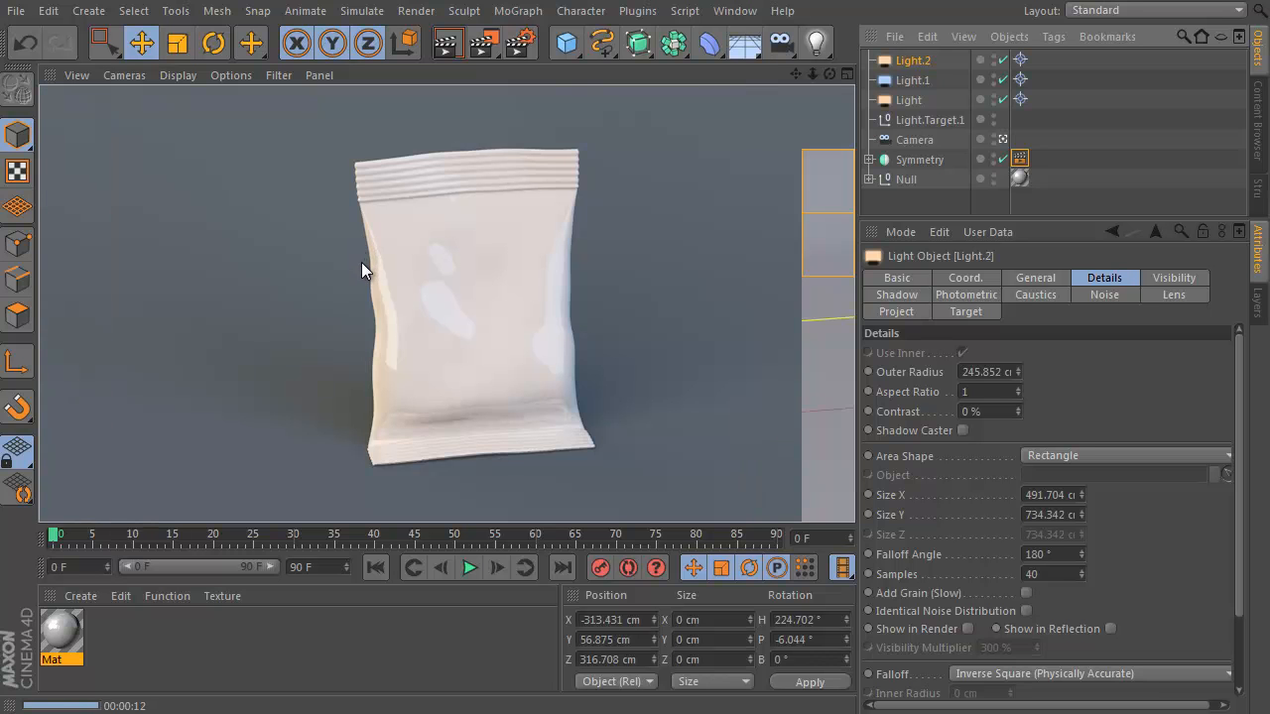
Add a polygon object oriented to +Z and copy the Target tag from Light.2 onto it
left_click_drag(566, 43, 811, 117)
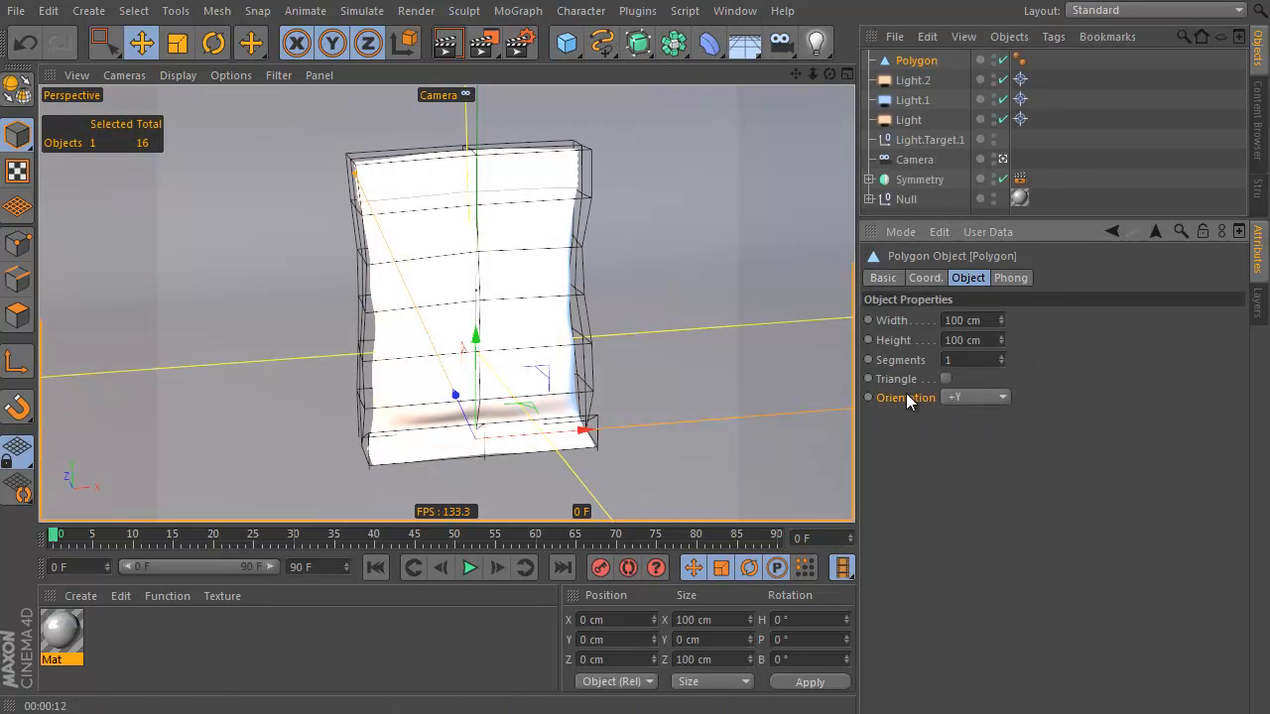
left_click(990, 397)
left_click(981, 474)
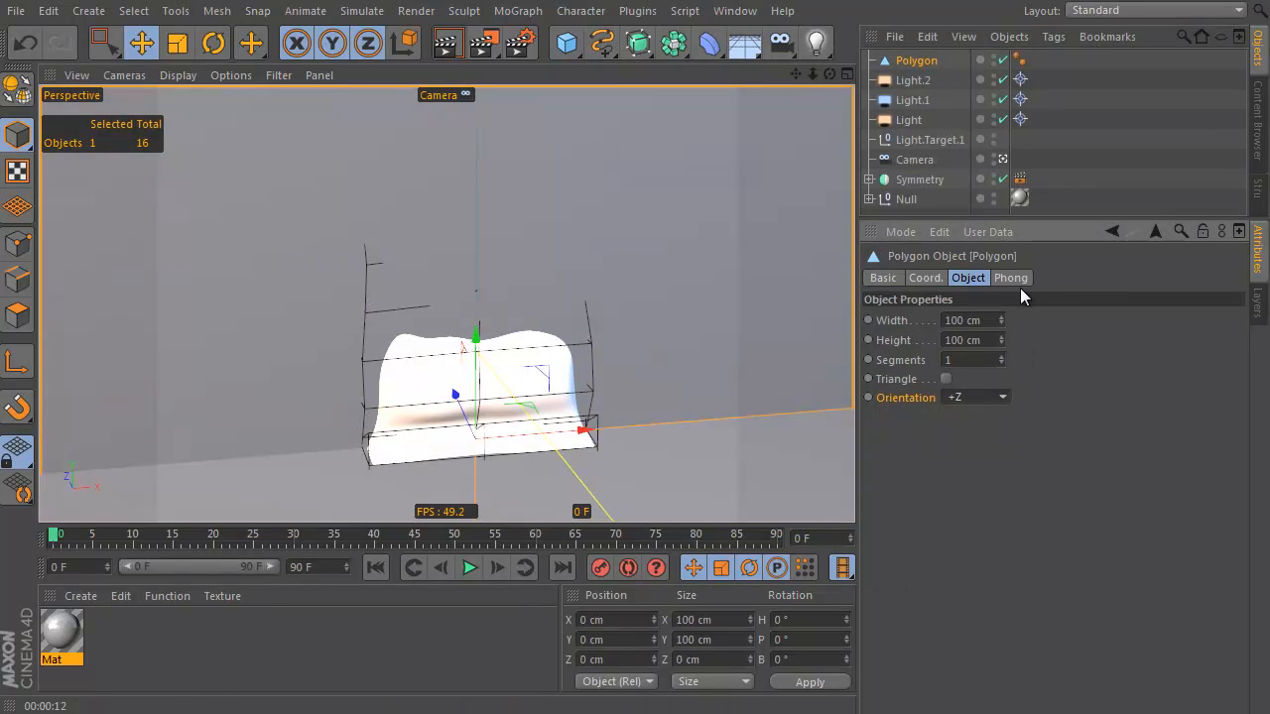
left_click(1019, 81)
left_click_drag(1021, 82, 1040, 61, "ctrl")
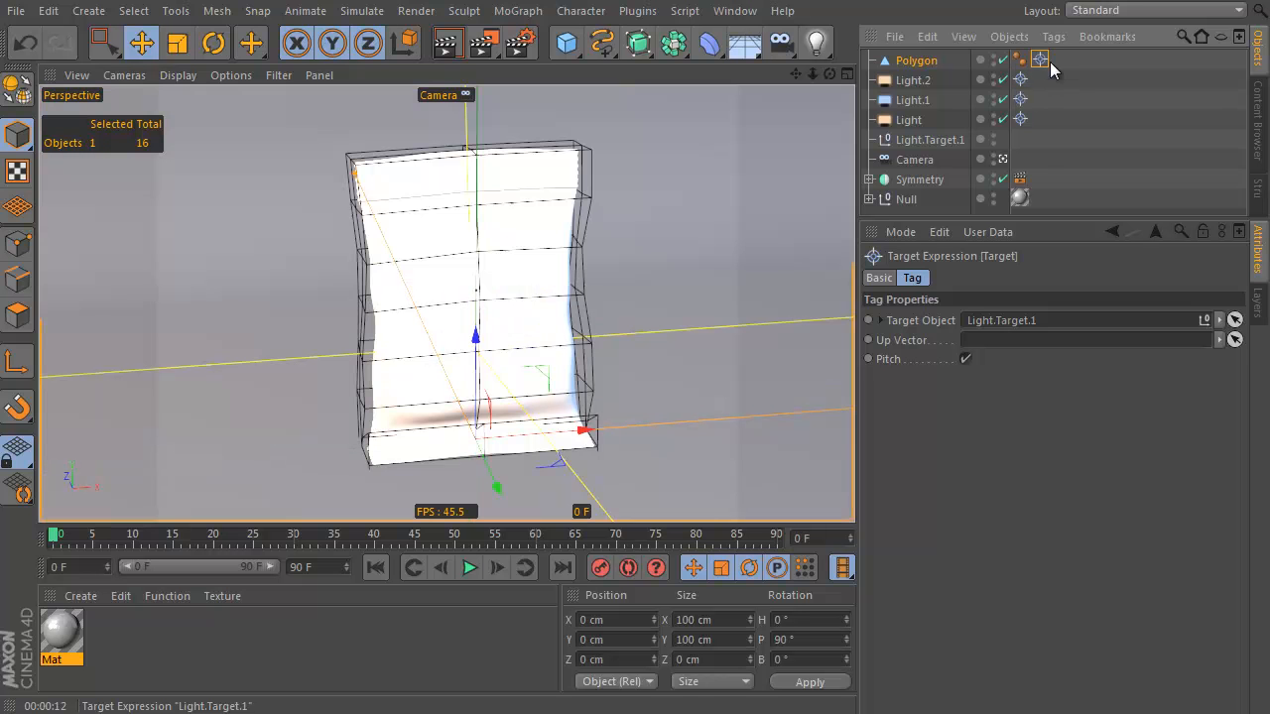
Position the polygon behind the bag at about X 98 cm, Y -32 cm, Z 161 cm
left_click(933, 64)
key("F2")
scroll(696, 253, "down", 3)
left_click_drag(669, 281, 728, 279)
key("F3")
right_click_drag(657, 306, 723, 233, "alt")
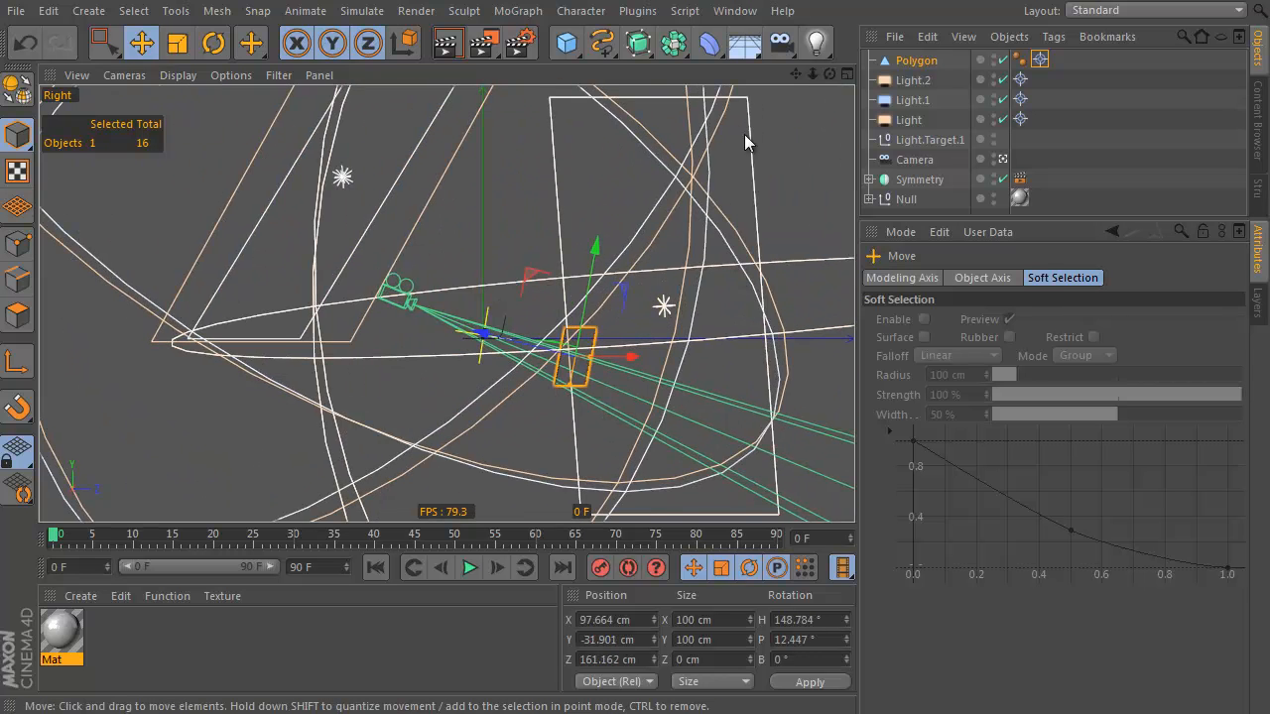
Scale the polygon to about 290 cm square and move it to about X 198 cm, Z 170 cm, out of the camera view
key("F2")
key("t")
left_click_drag(657, 304, 756, 277)
key("F1")
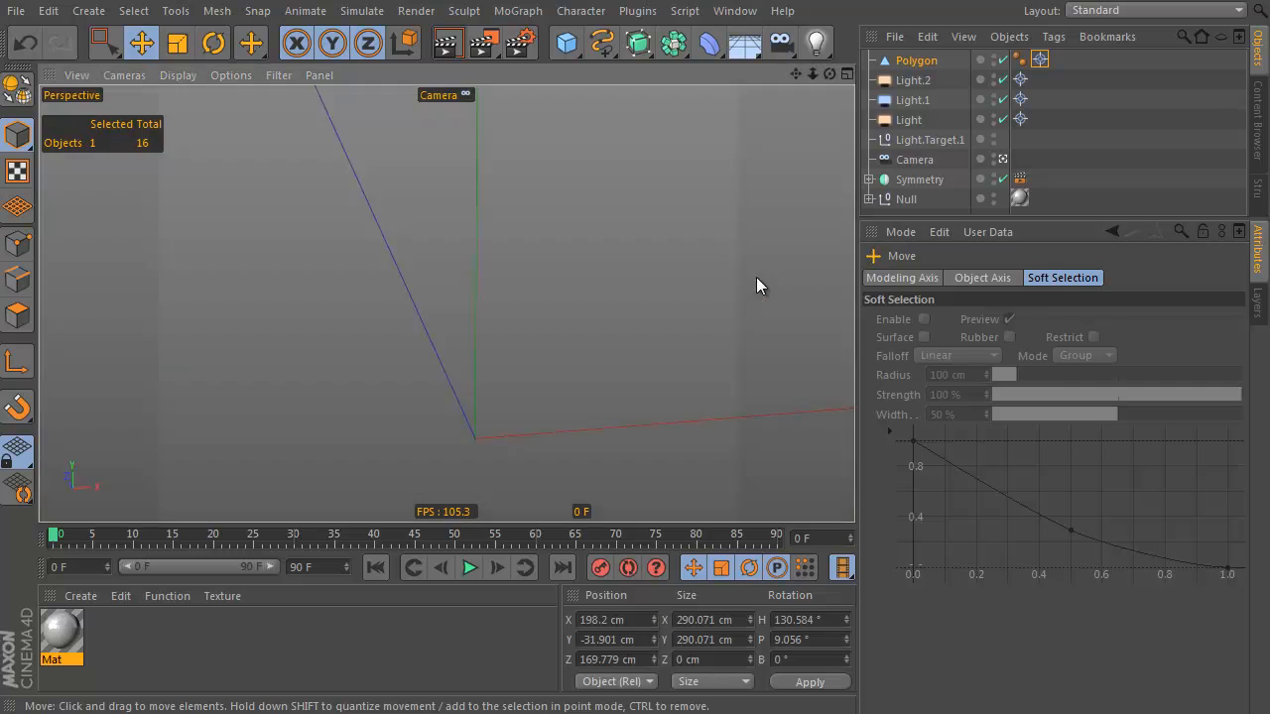
key("e")
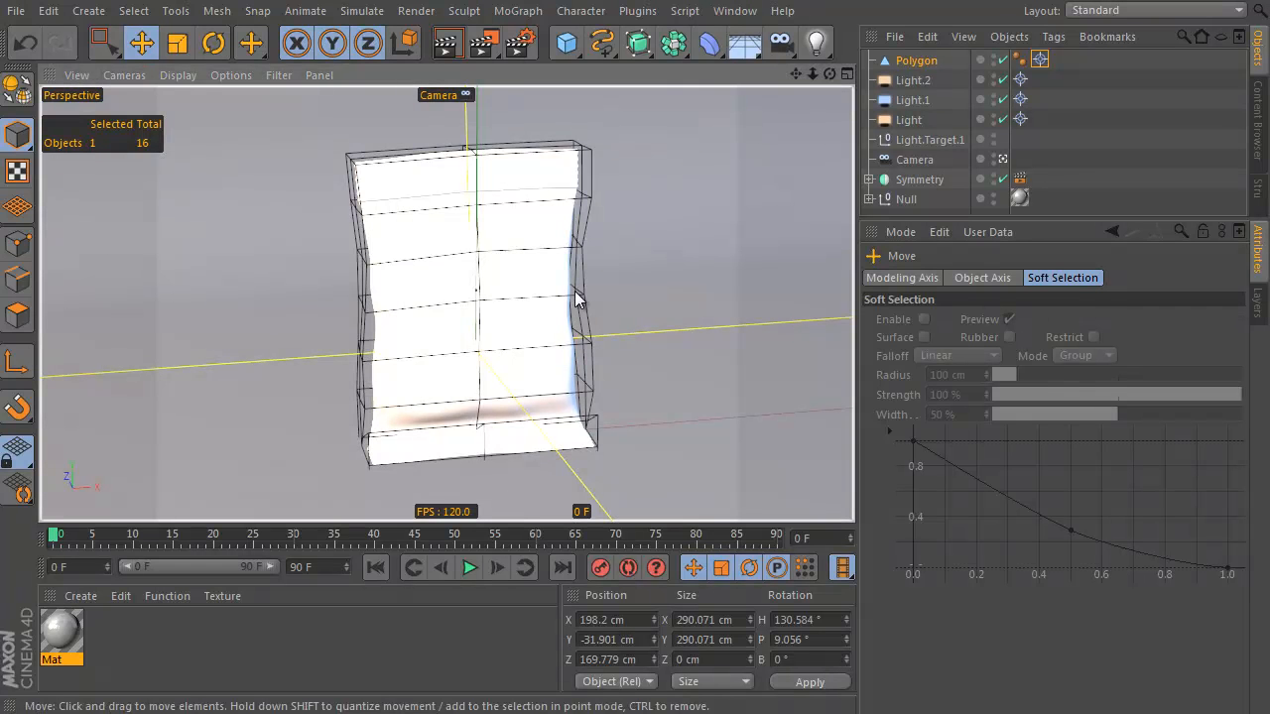
Create a new material with Color and Specular disabled and only the Luminance channel enabled
left_click(81, 597)
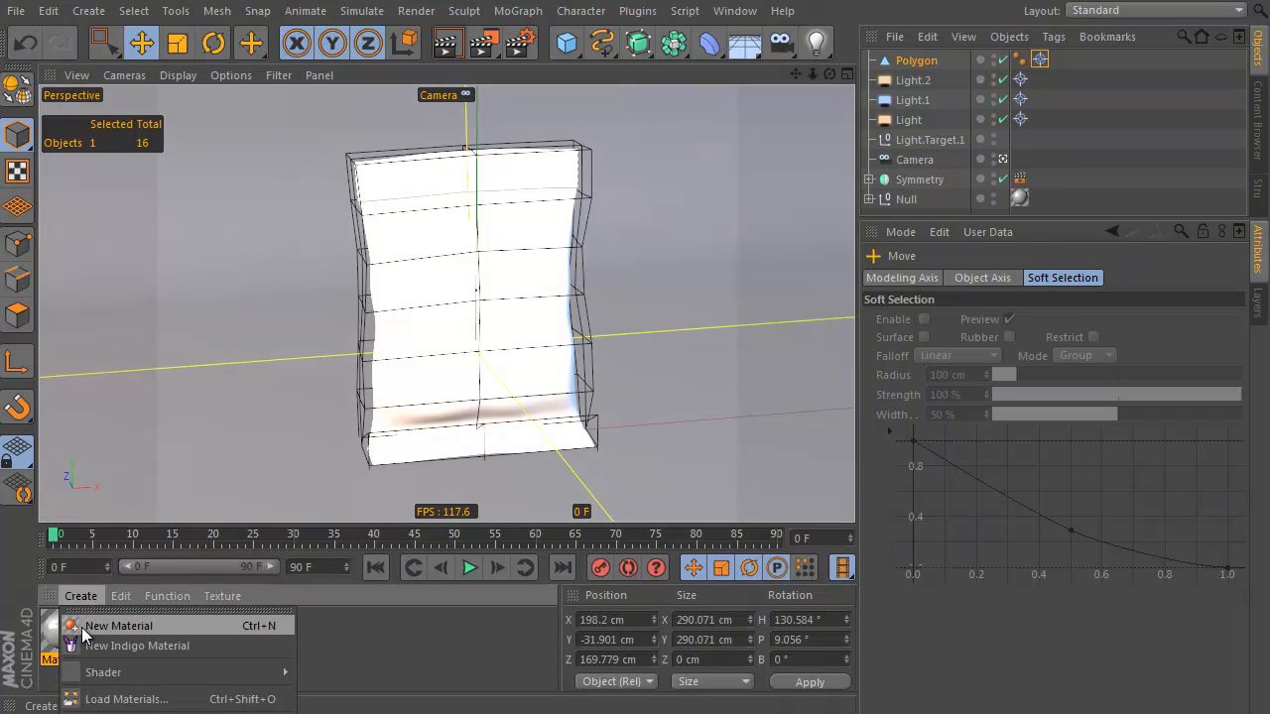
left_click(88, 627)
double_click(57, 637)
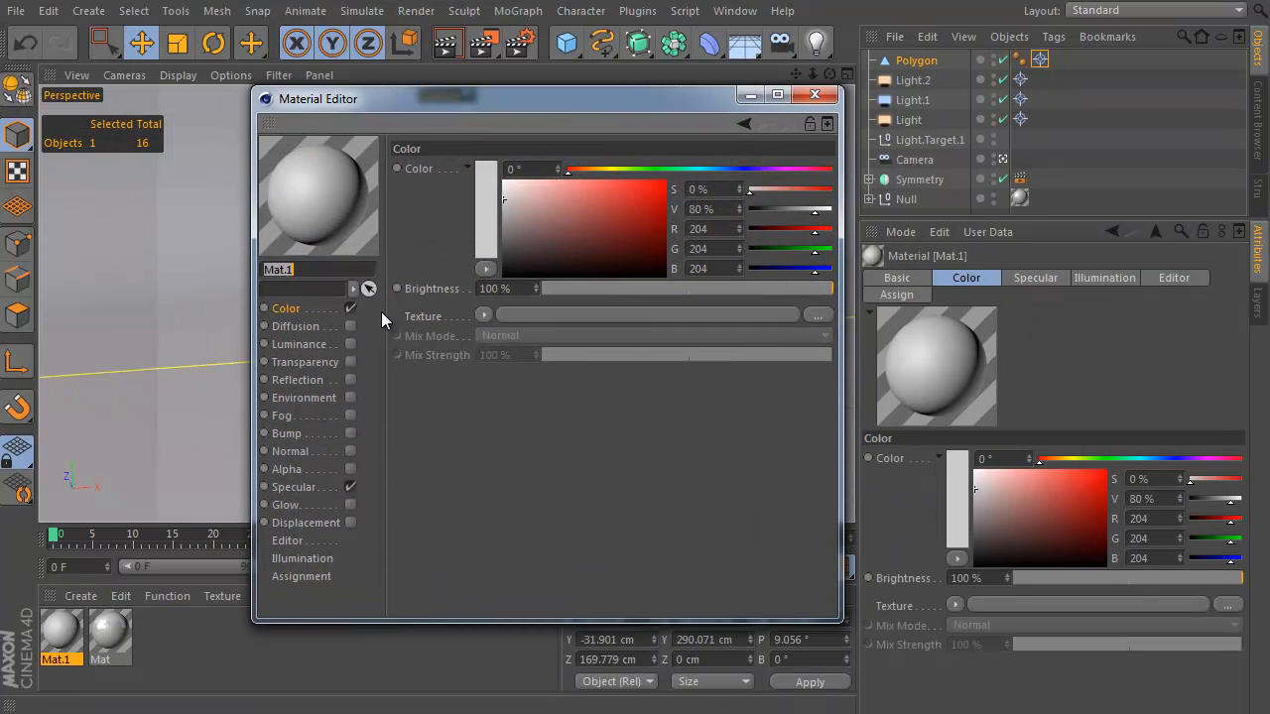
left_click(299, 344)
left_click(351, 309)
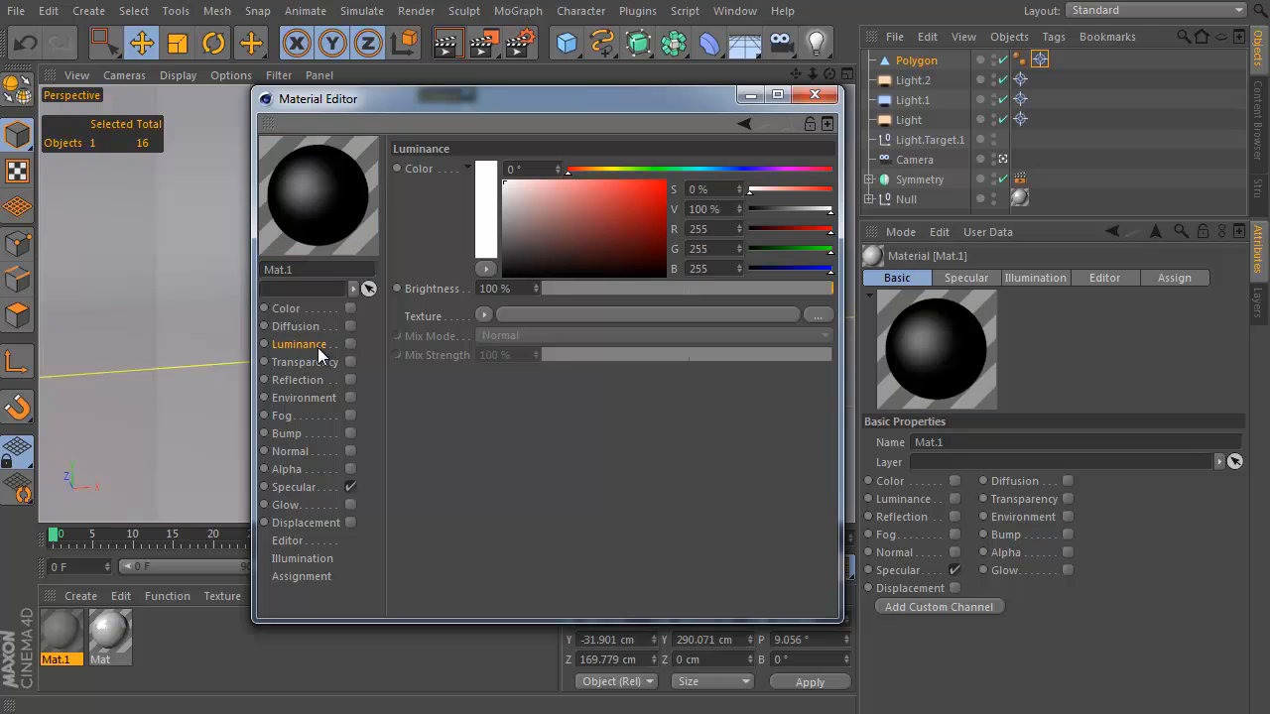
left_click(350, 344)
left_click(350, 487)
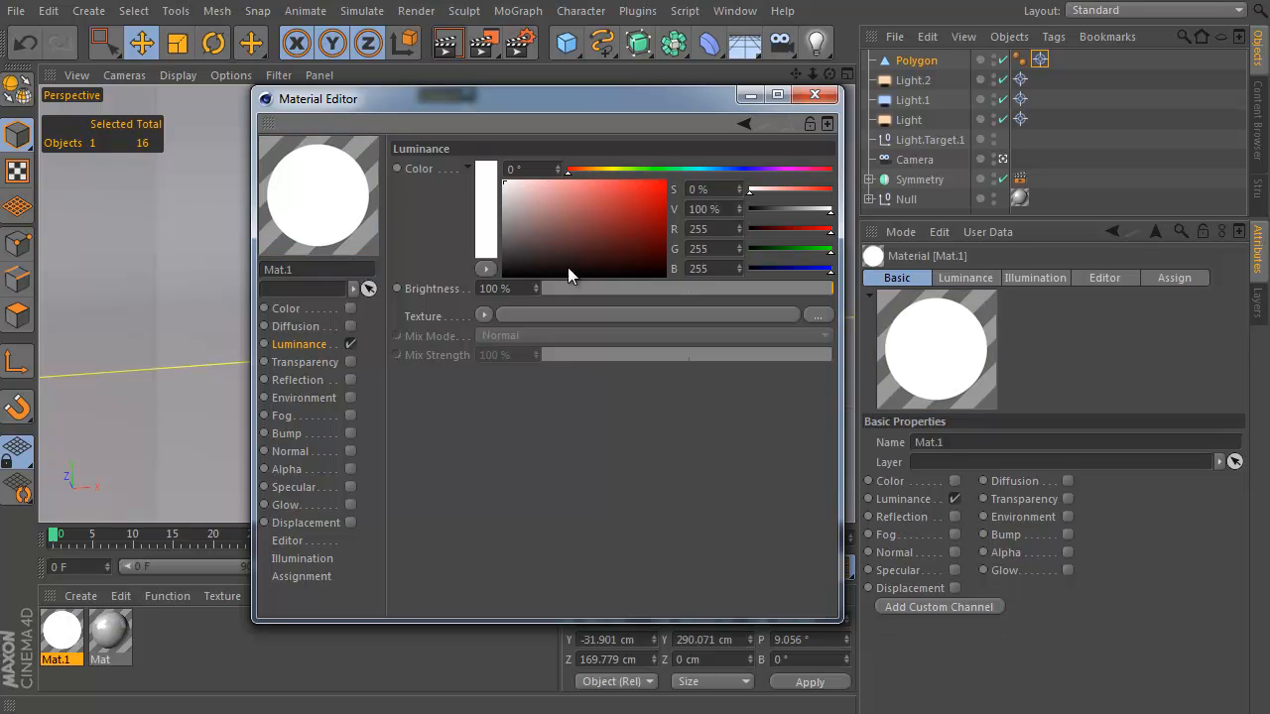
Set the luminance to a warm white with hue 36°, about 9 % saturation and 151 % brightness, and apply the material to the polygon for a test render
left_click_drag(572, 171, 517, 180)
left_click_drag(538, 283, 539, 240)
left_click(815, 94)
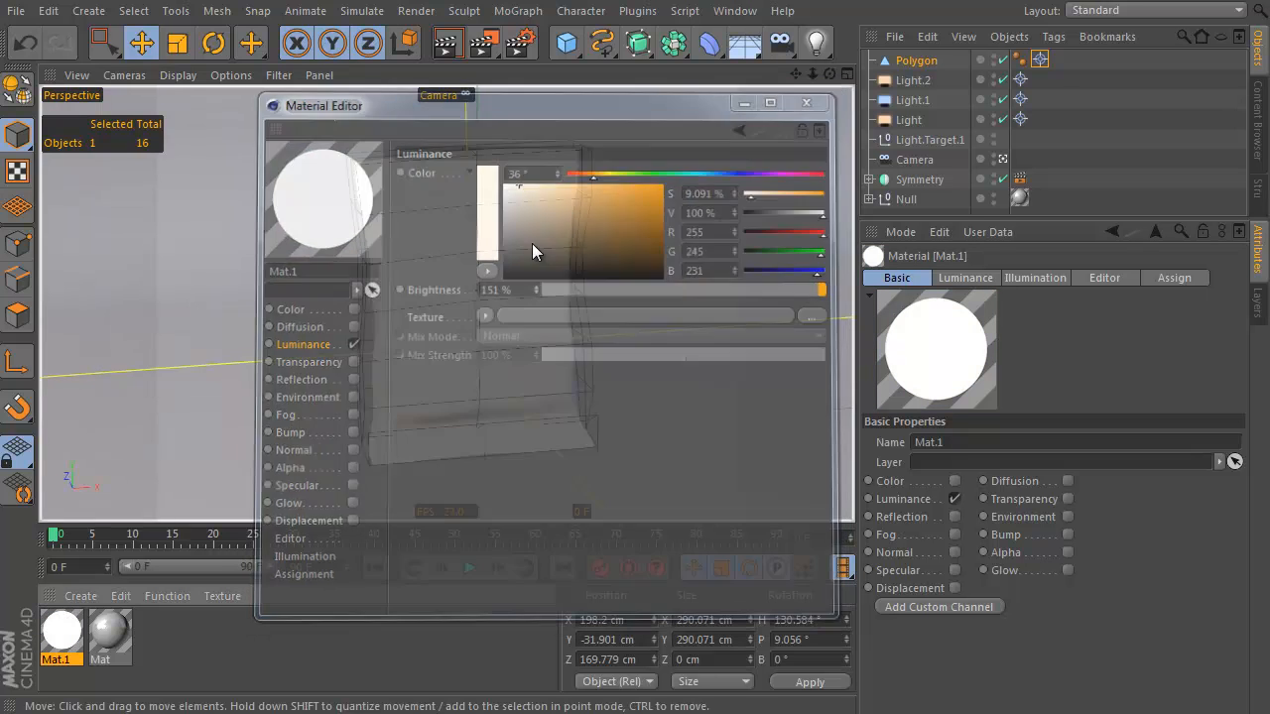
left_click_drag(935, 58, 937, 61)
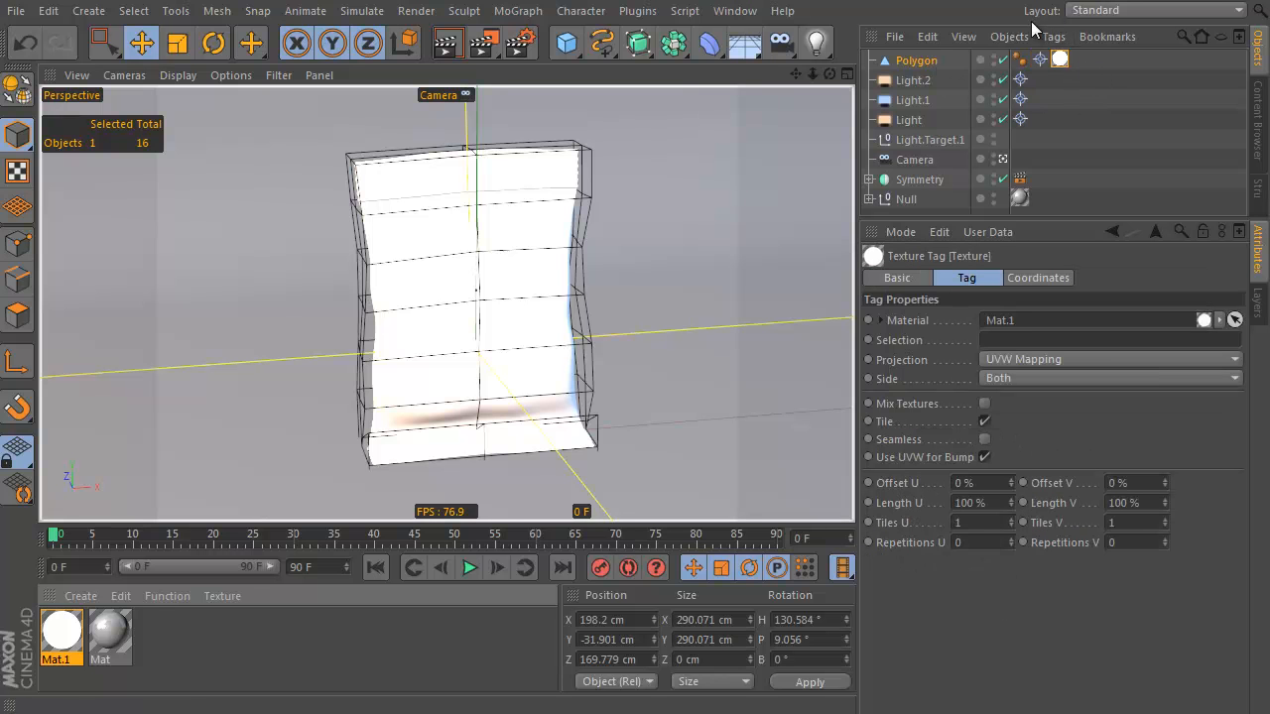
left_click(448, 45)
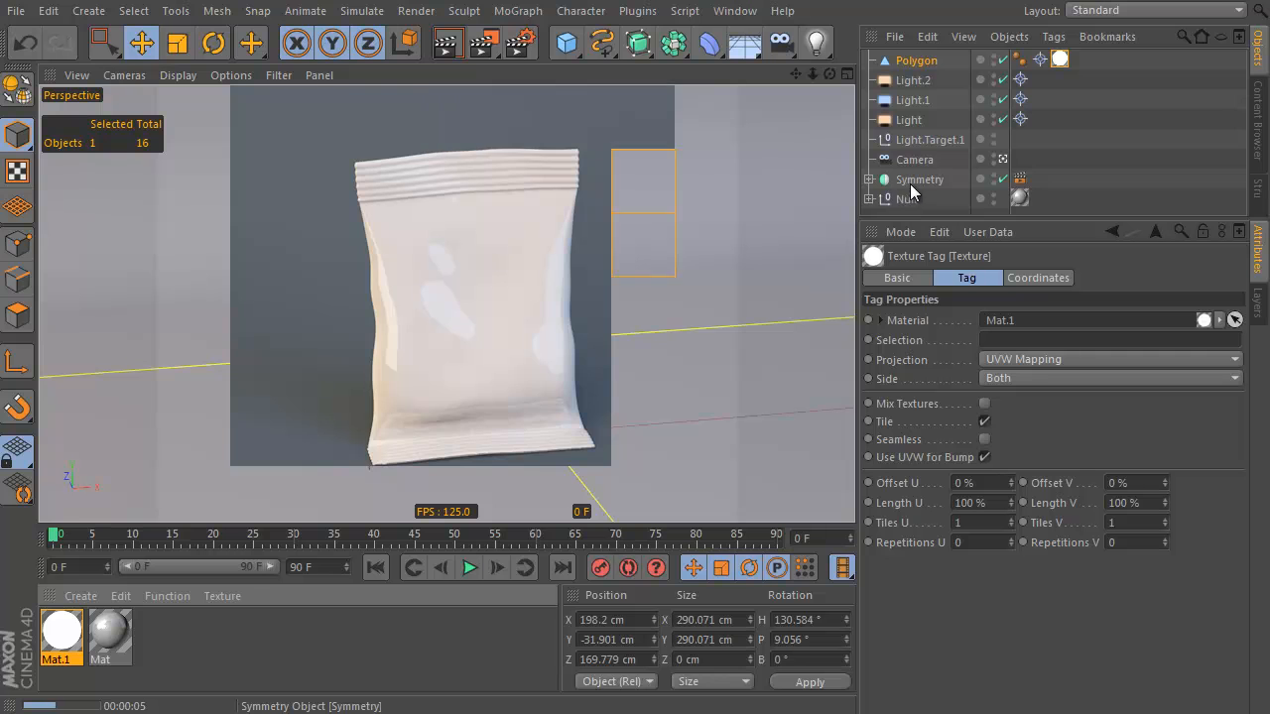
Add a Compositing tag to the polygon that excludes the Symmetry object, and render the view
left_click(922, 62)
right_click(924, 62)
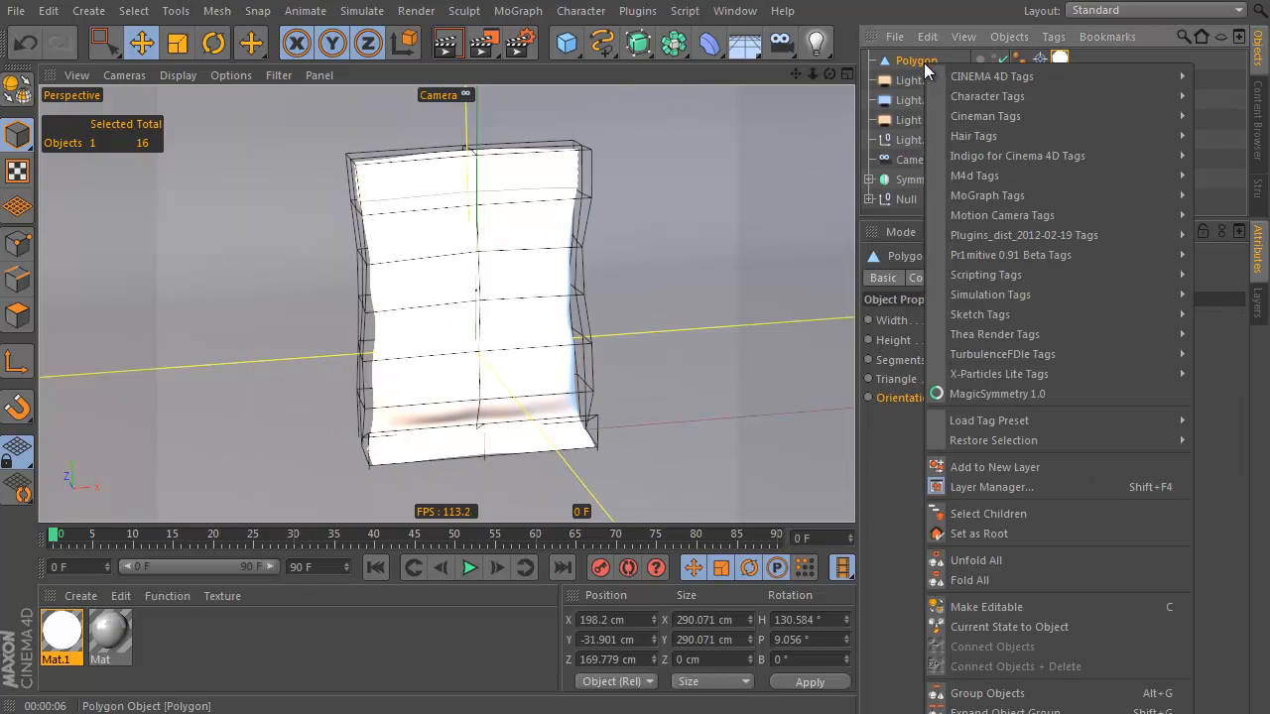
mouse_move(972, 78)
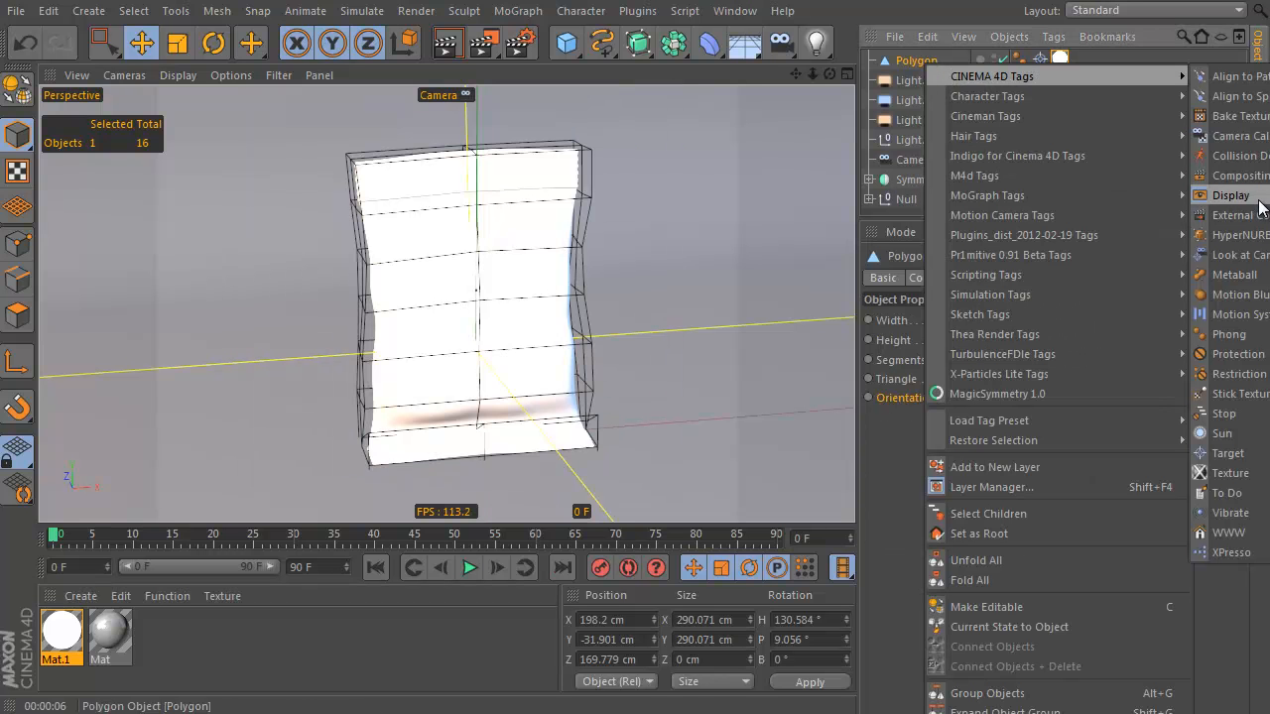
left_click(1238, 176)
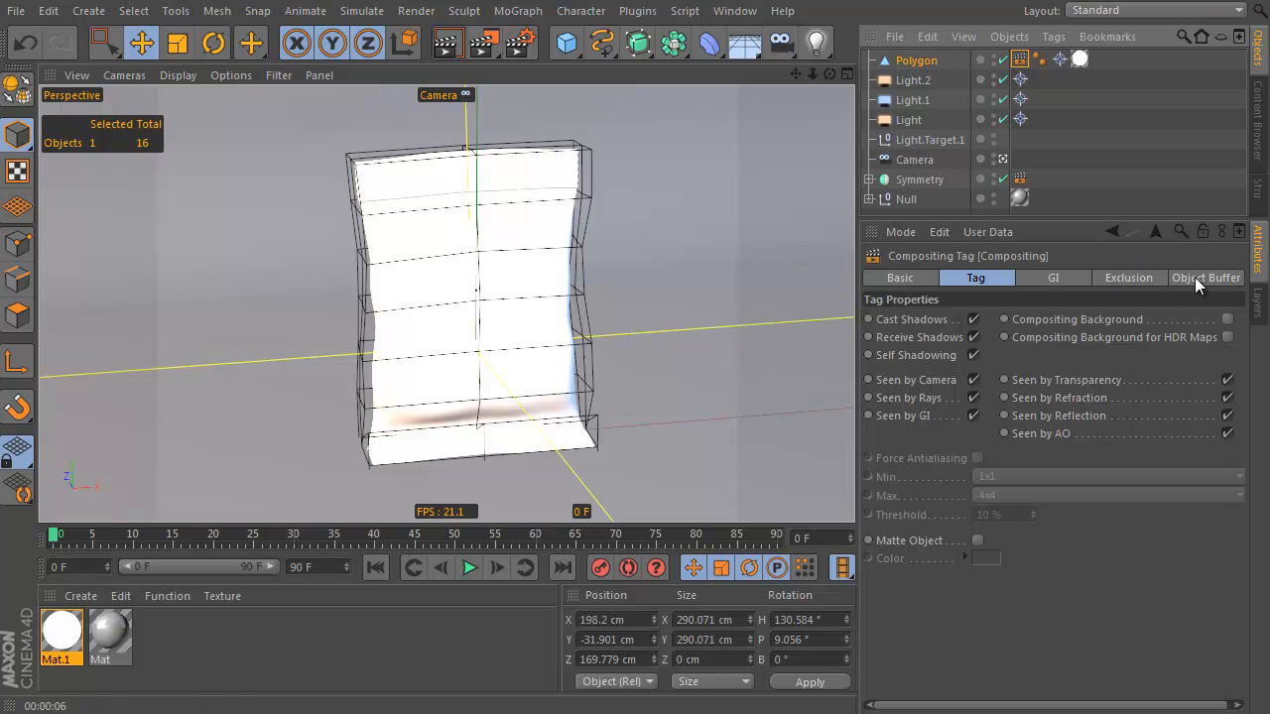
left_click(1144, 277)
left_click_drag(928, 184, 924, 389)
left_click(449, 46)
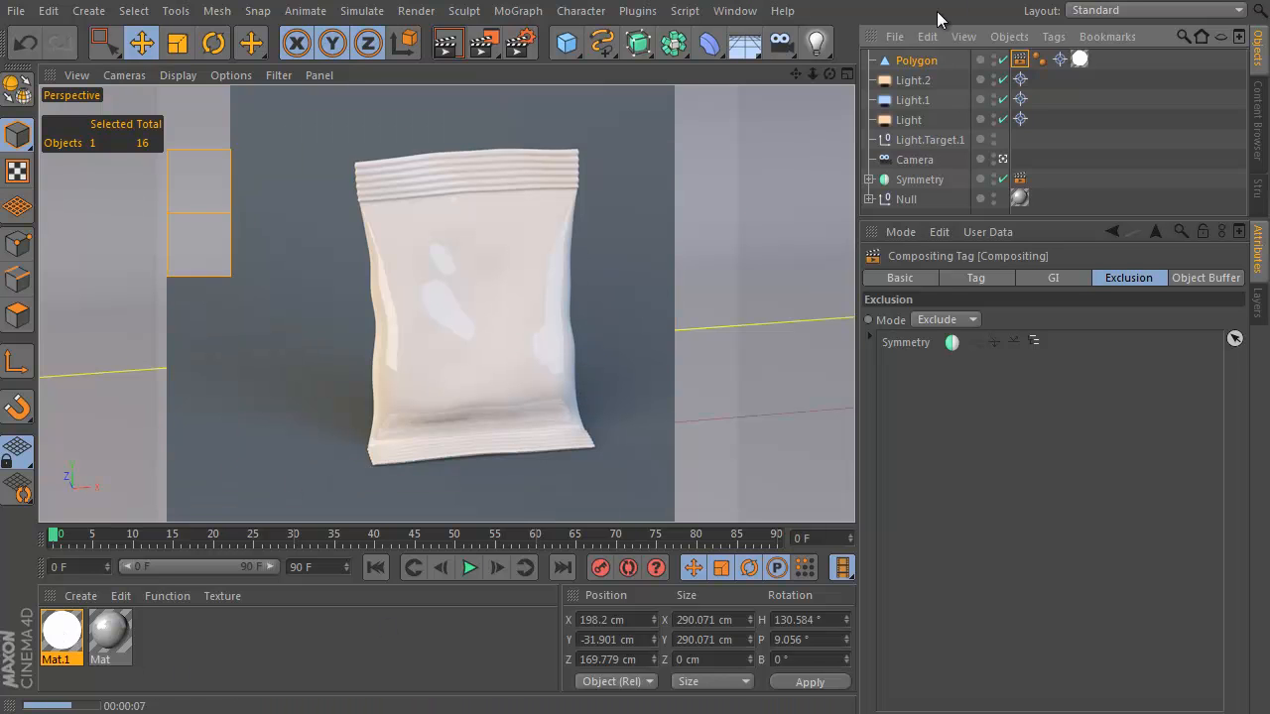
Move the polygon to about X 204 cm, Z 69 cm, enlarge it to about 561 cm square and render the view
left_click(919, 60)
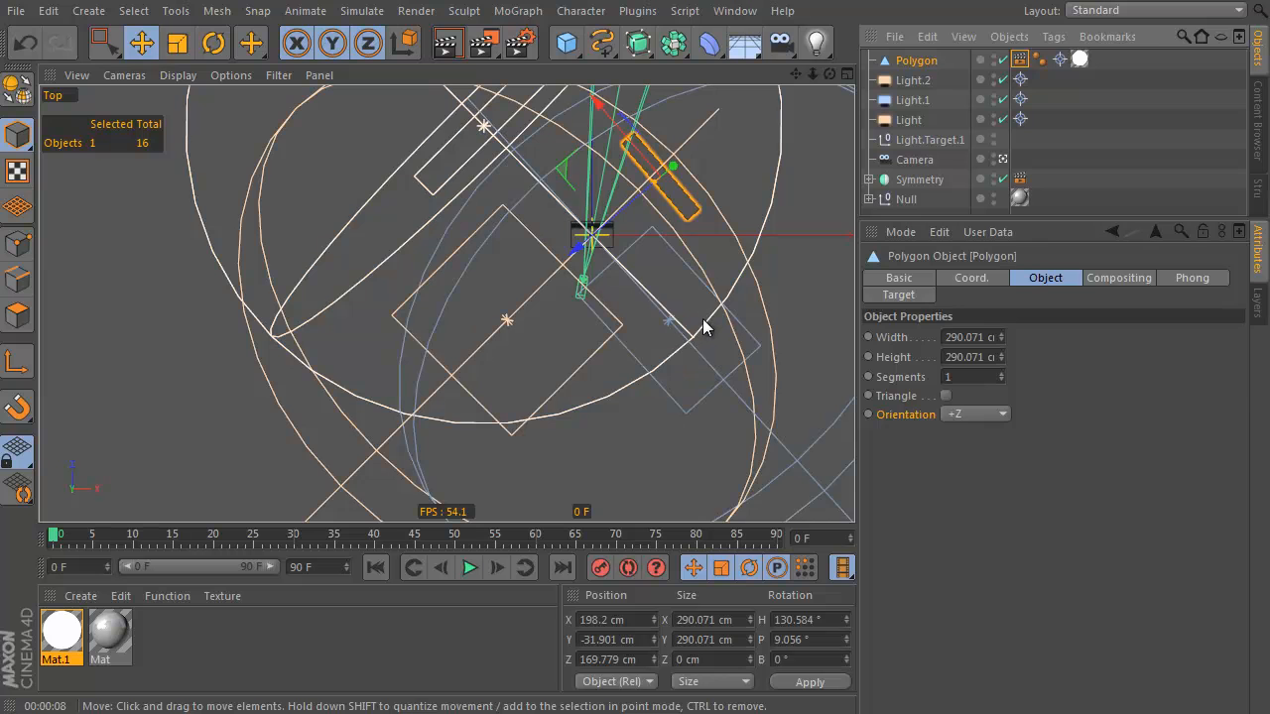
key("e")
left_click_drag(762, 171, 893, 253)
key("t")
left_click_drag(694, 256, 794, 256)
key("F1")
left_click(456, 44)
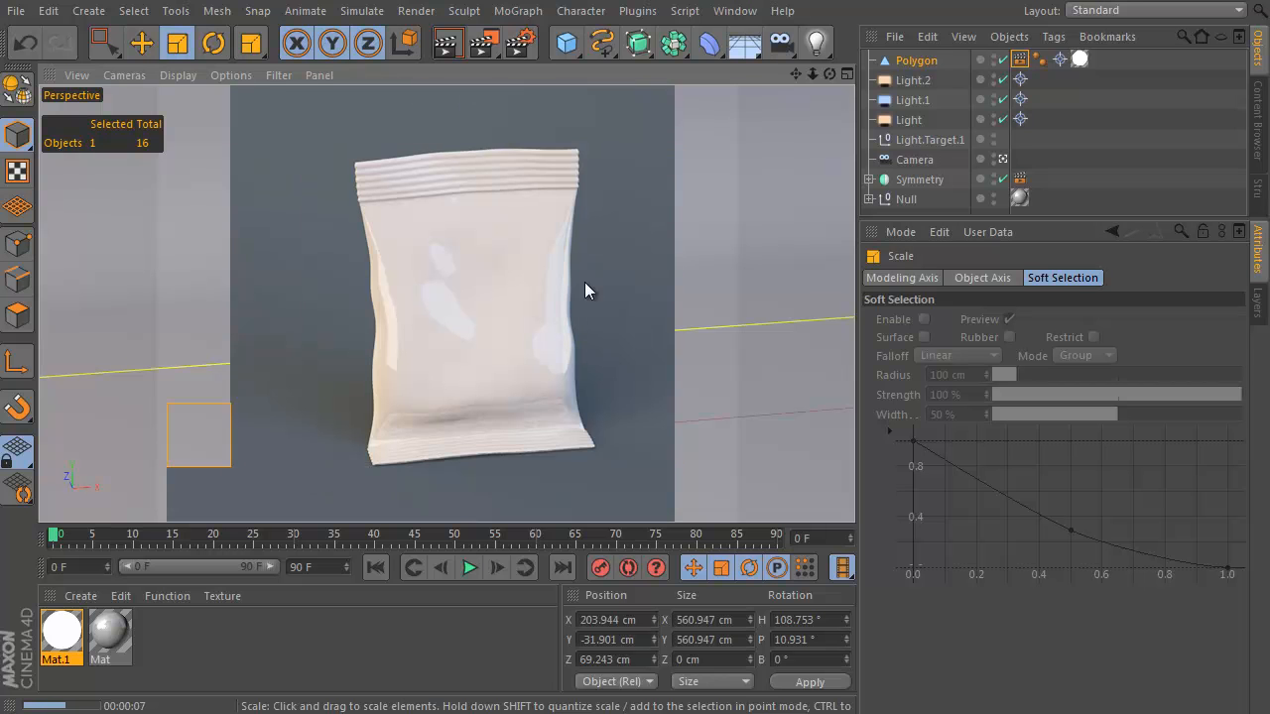
Scale the polygon to about 575 cm square and raise it to about X 190 cm, Y 123 cm, Z 178 cm for another test render
key("F2")
left_click_drag(725, 352, 727, 310)
key("e")
left_click_drag(739, 357, 720, 326)
key("F4")
key("F1")
left_click(445, 43)
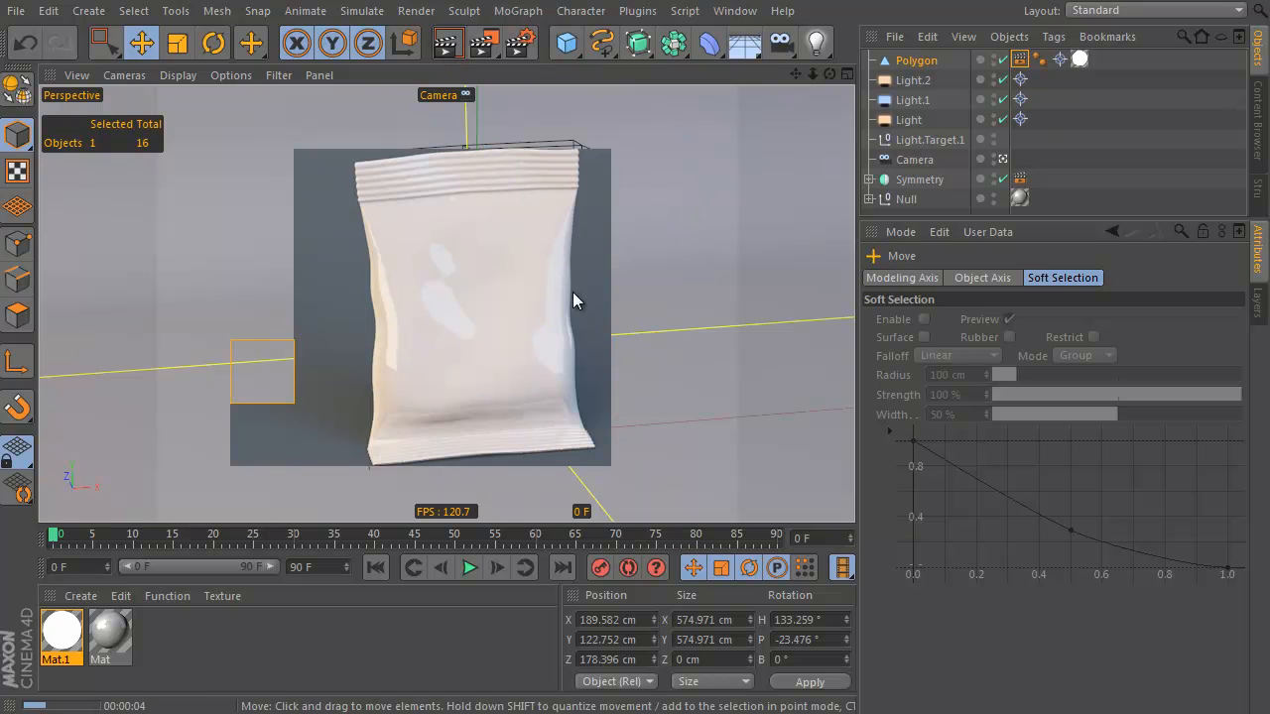
Shift the polygon in the top view to about X 218 cm, Z 141 cm and render the camera view
key("F2")
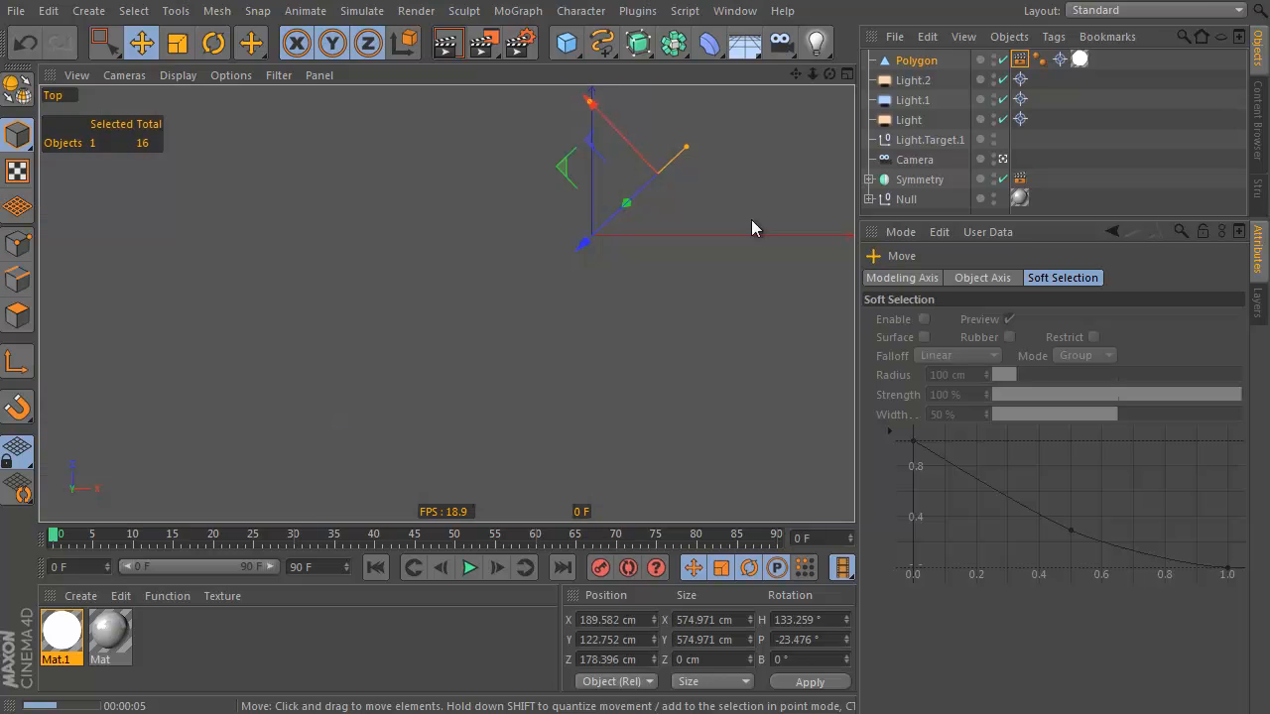
left_click_drag(765, 234, 776, 250)
key("F1")
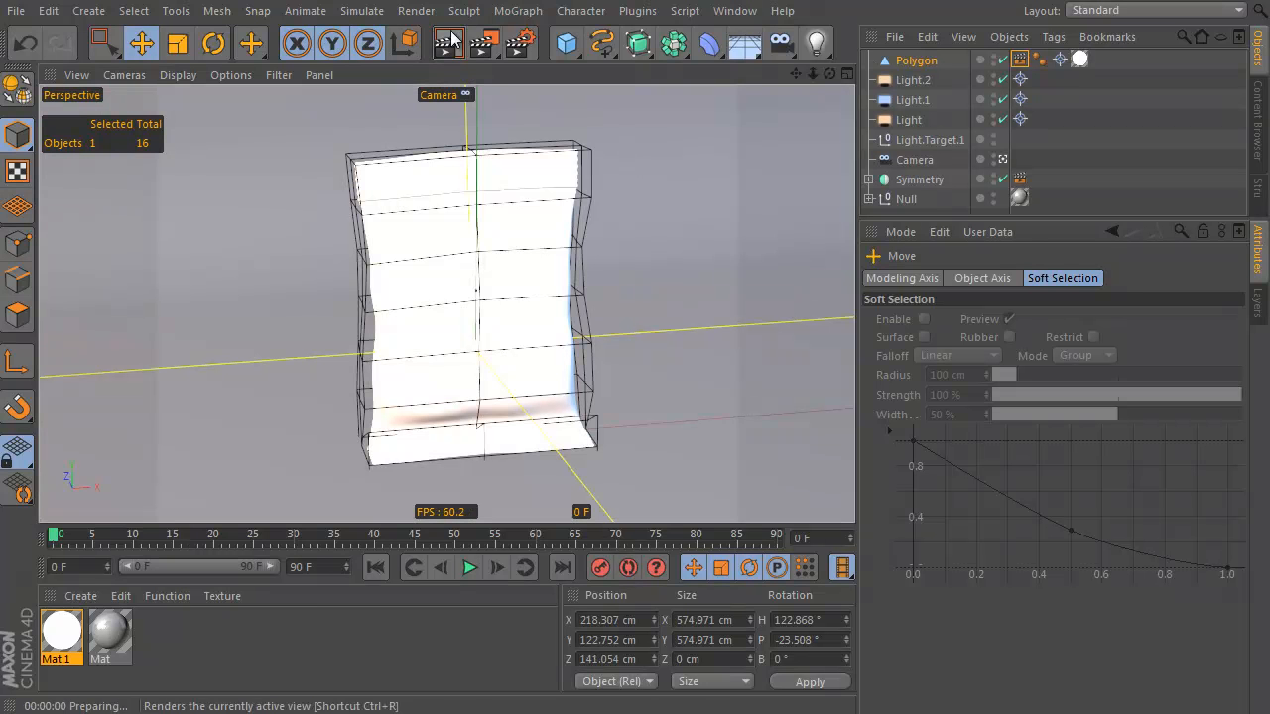
left_click(448, 42)
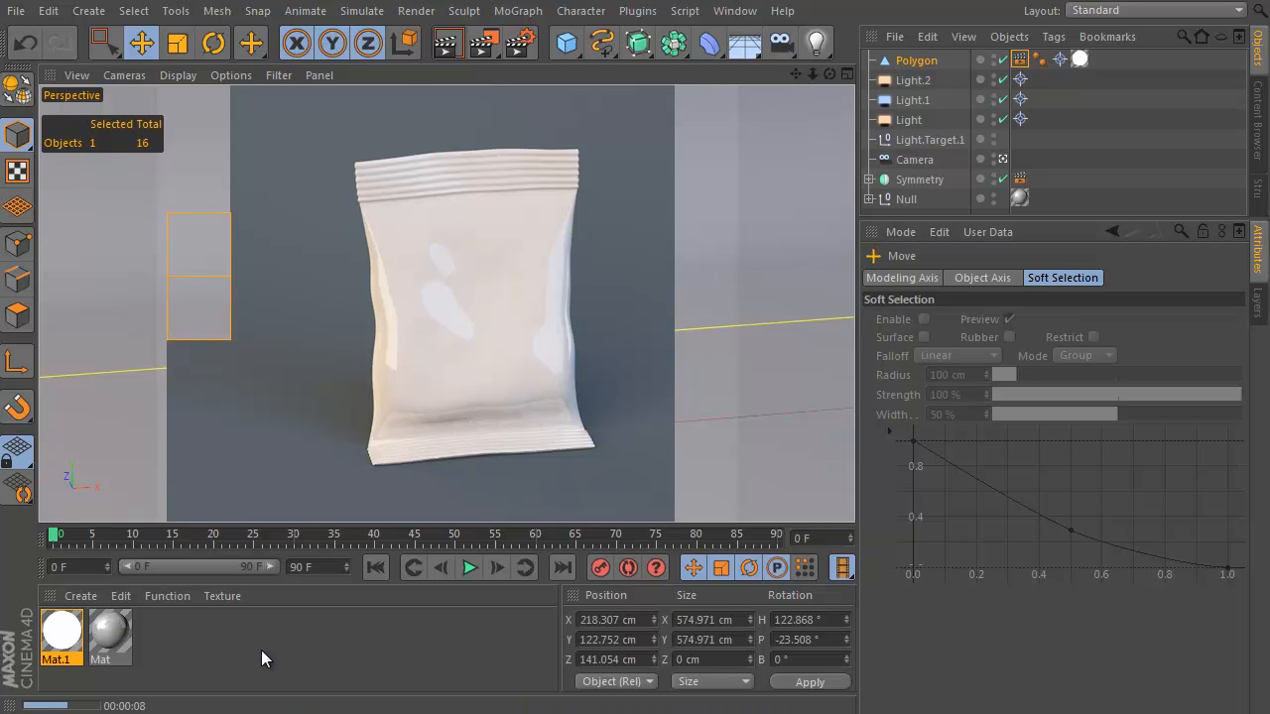
Create a new material named stage and apply it to the Symmetry object
double_click(204, 646)
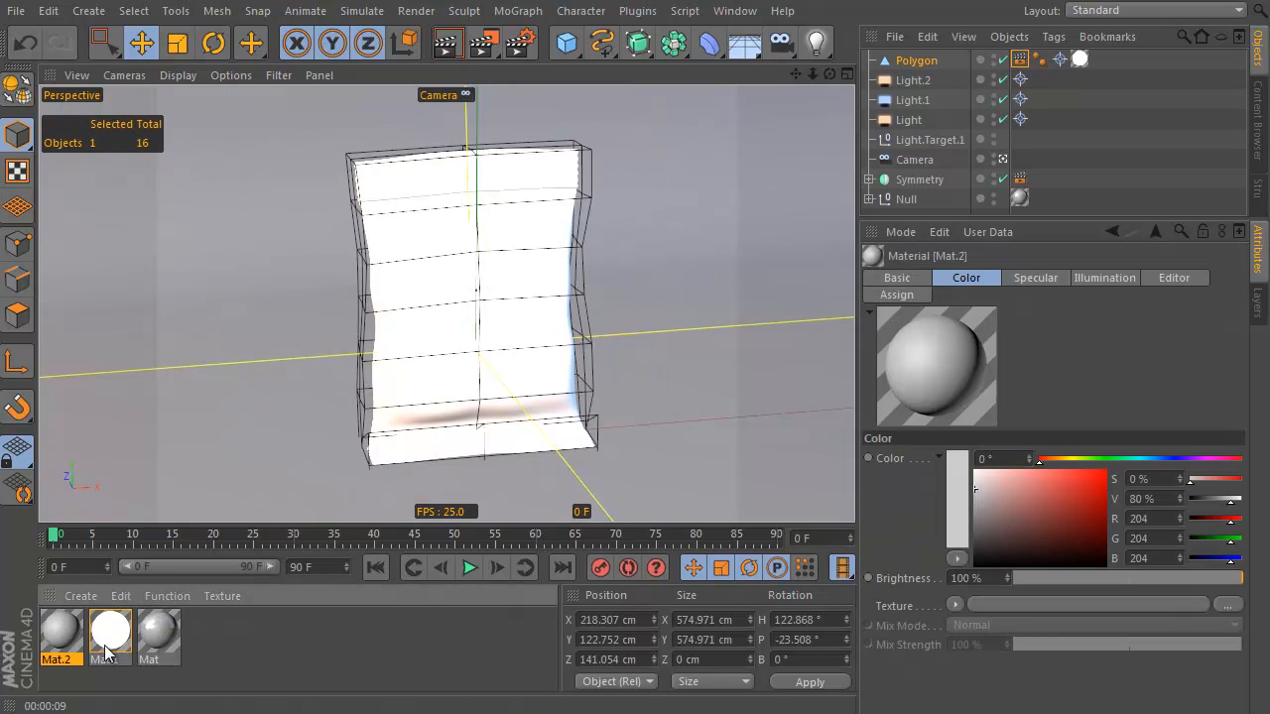
double_click(60, 635)
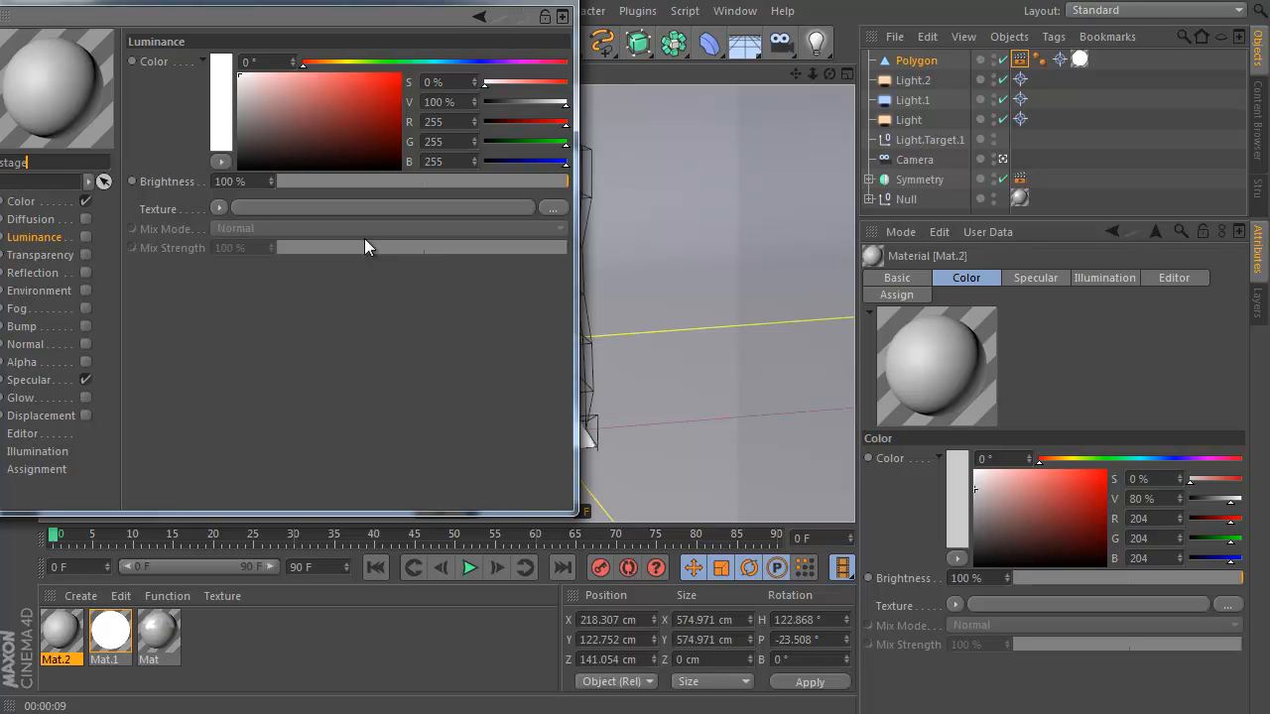
left_click(563, 5)
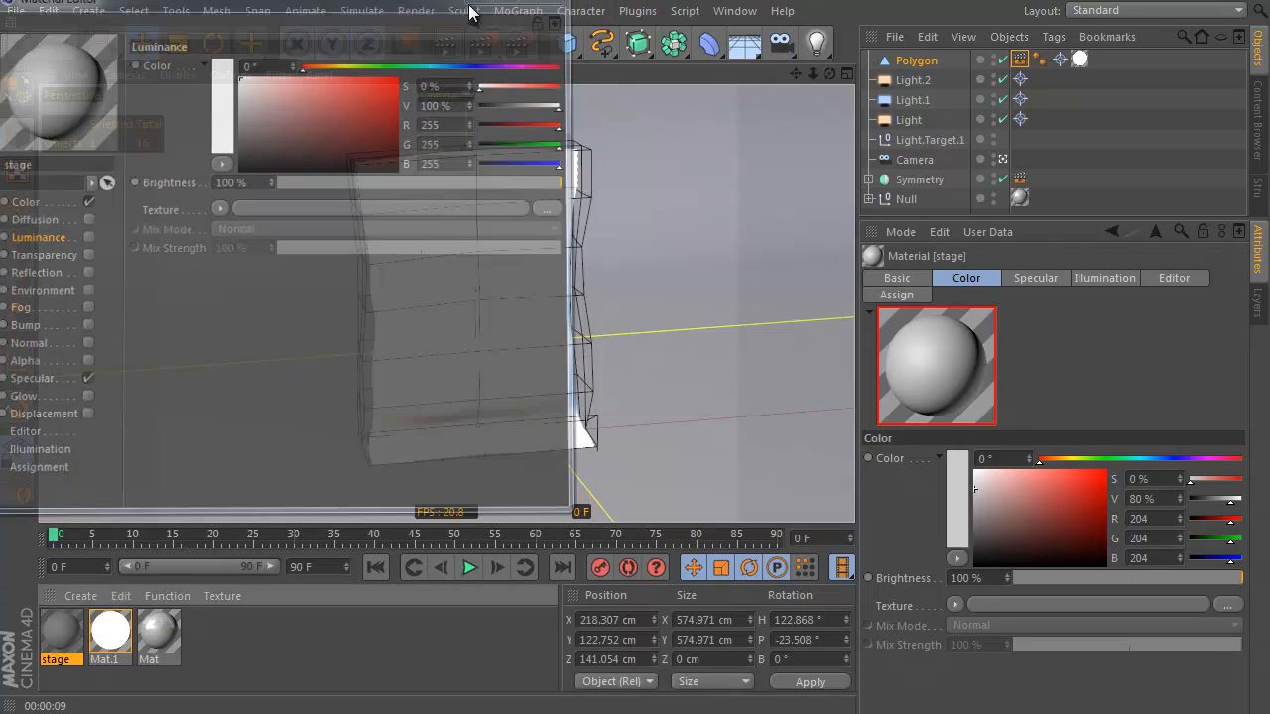
left_click_drag(79, 627, 936, 187)
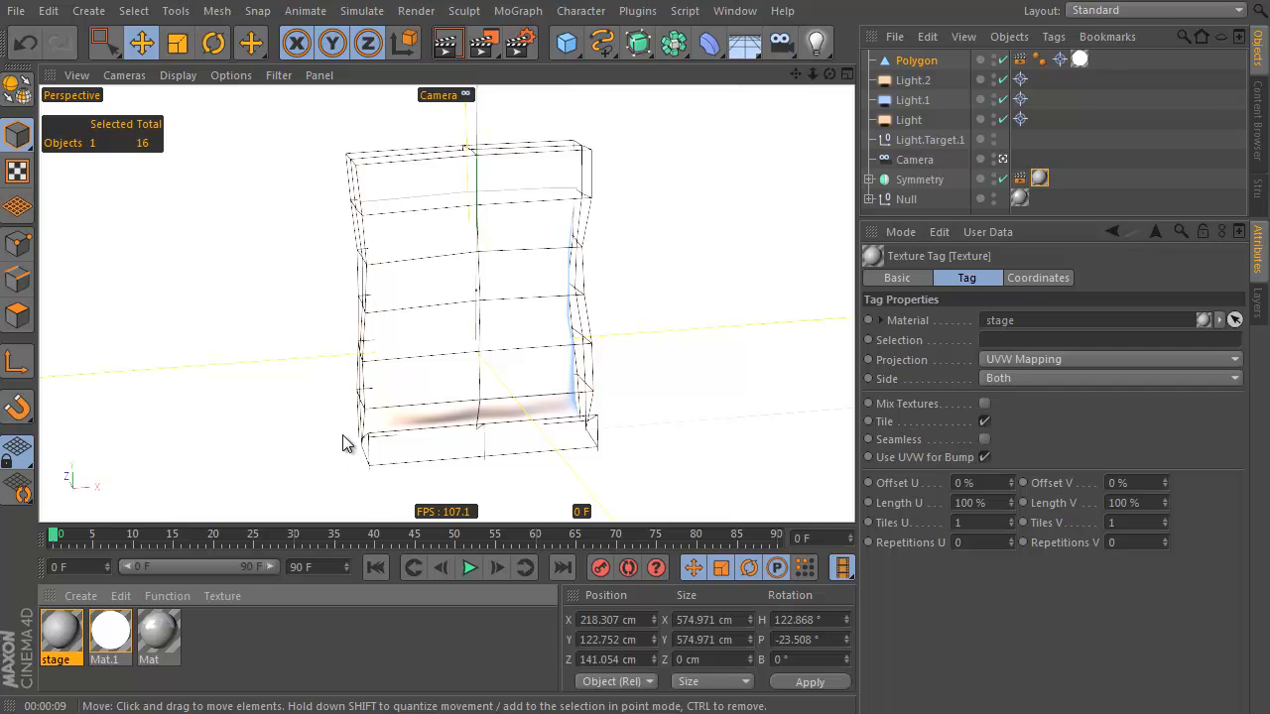
Set the stage material's color to a dark brown-grey with hue 25°, about 16 % saturation and 40 % value
double_click(61, 630)
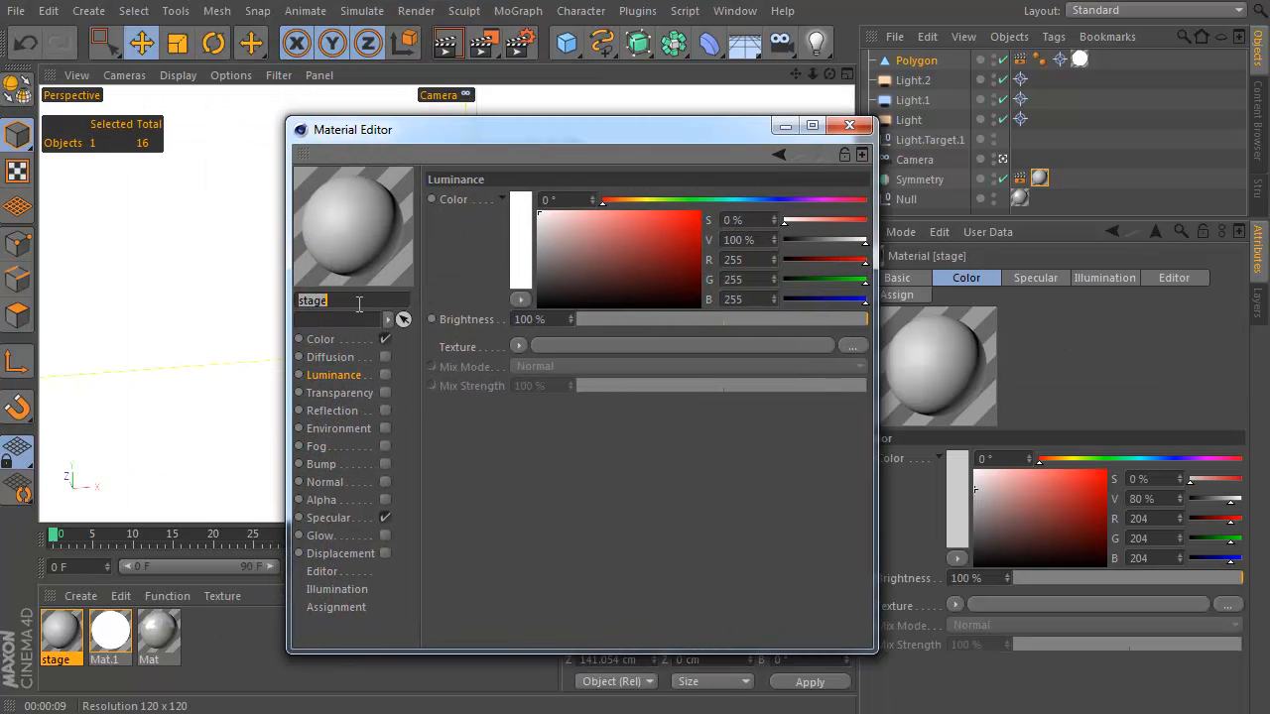
left_click(340, 341)
left_click_drag(601, 260, 563, 269)
left_click(620, 201)
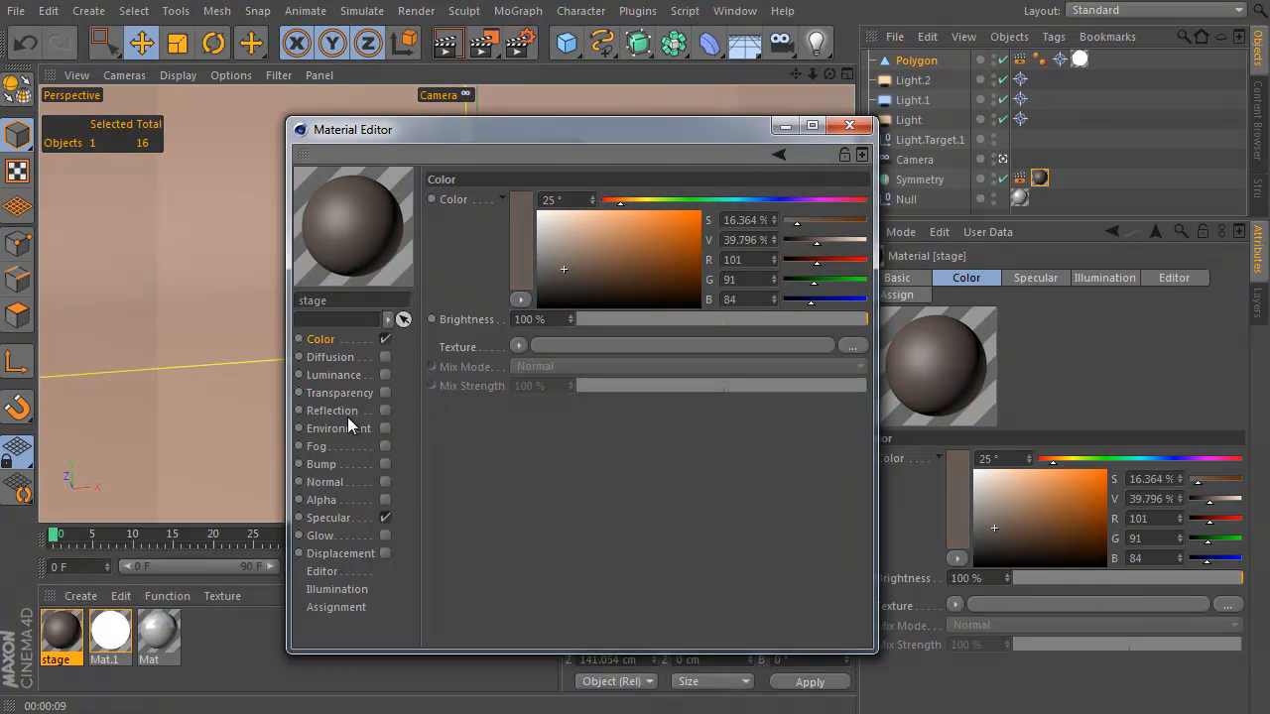
Enable reflection on the stage material at 38 % brightness
left_click(385, 410)
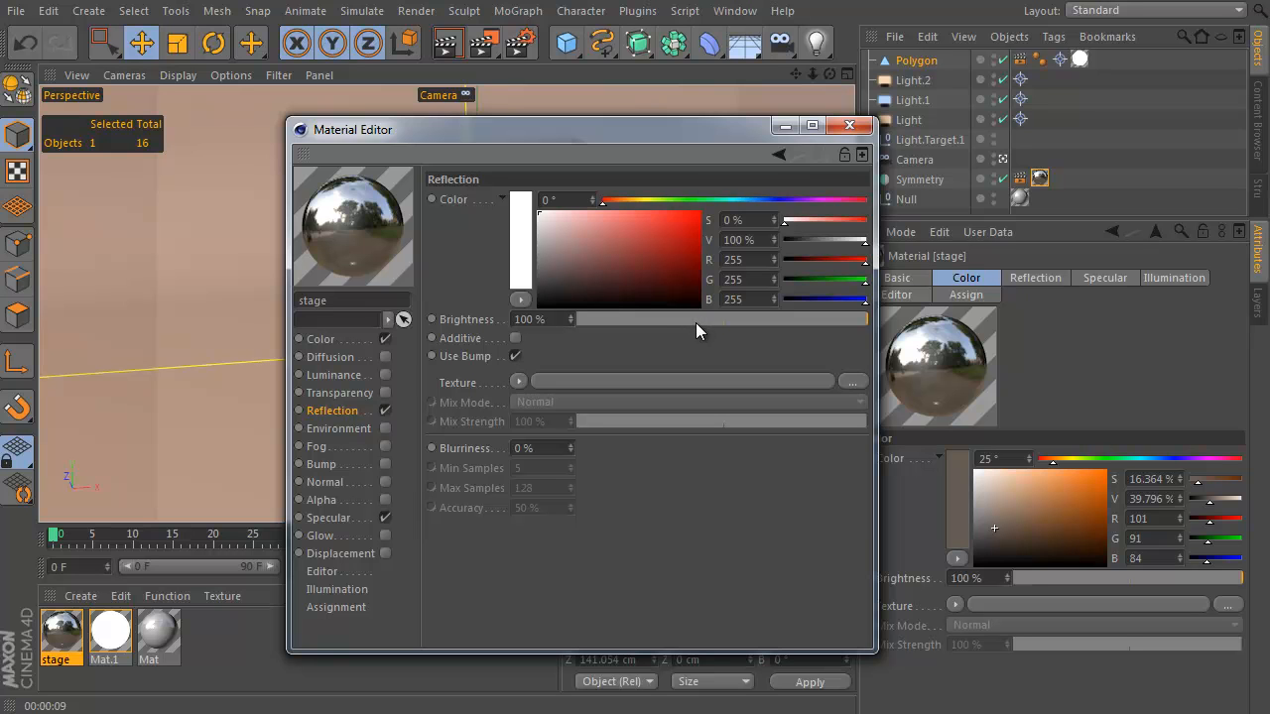
left_click_drag(695, 322, 683, 323)
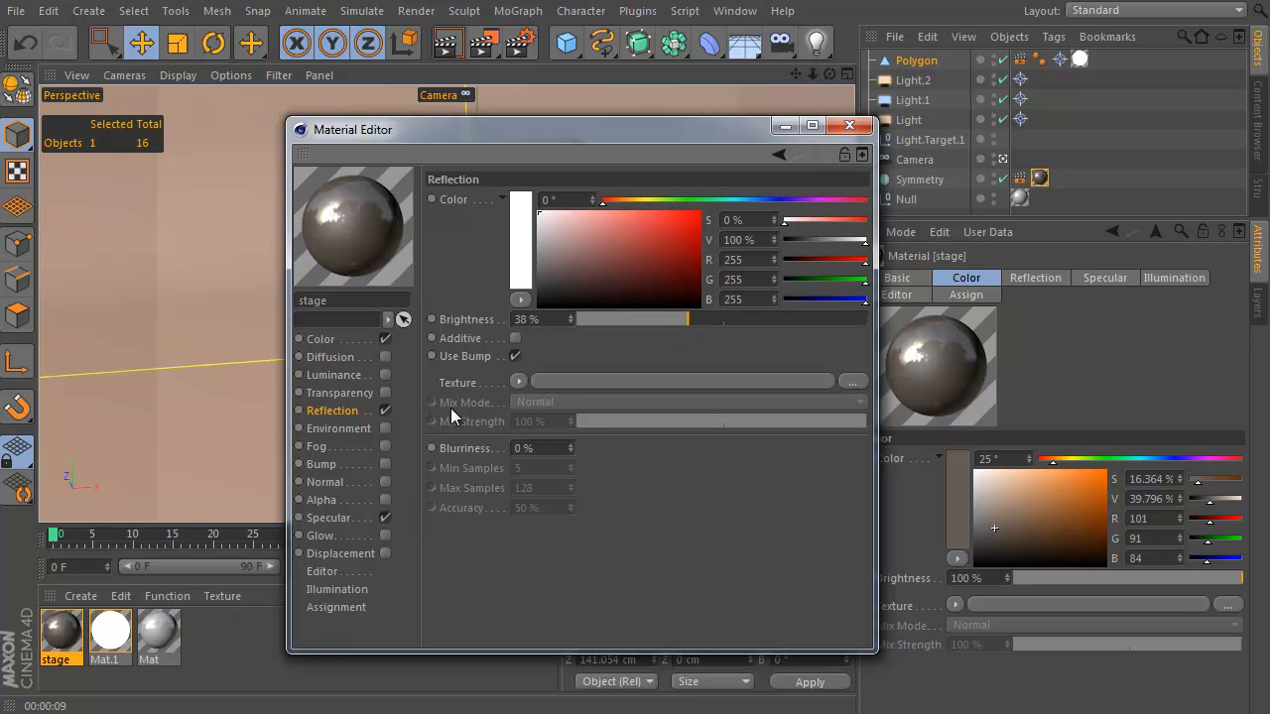
left_click(848, 126)
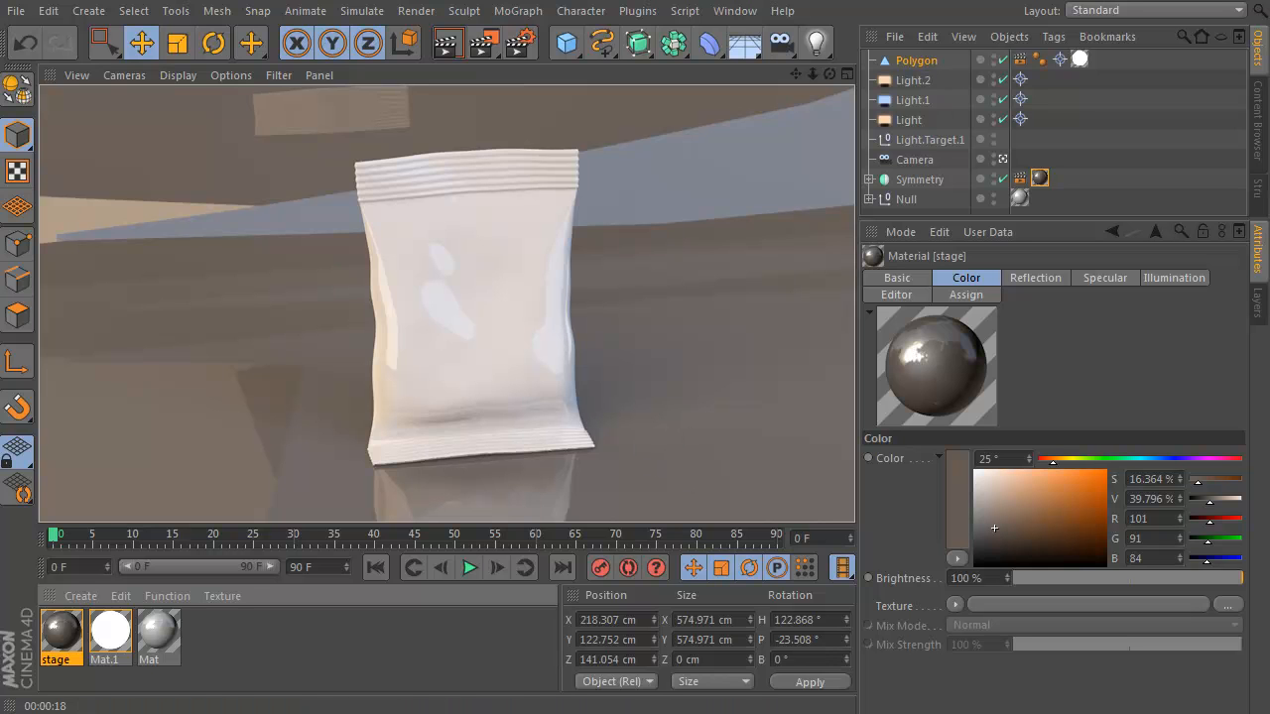
Disable reflection on the stage material and load back.tif as its color texture
key("ctrl+shift+a")
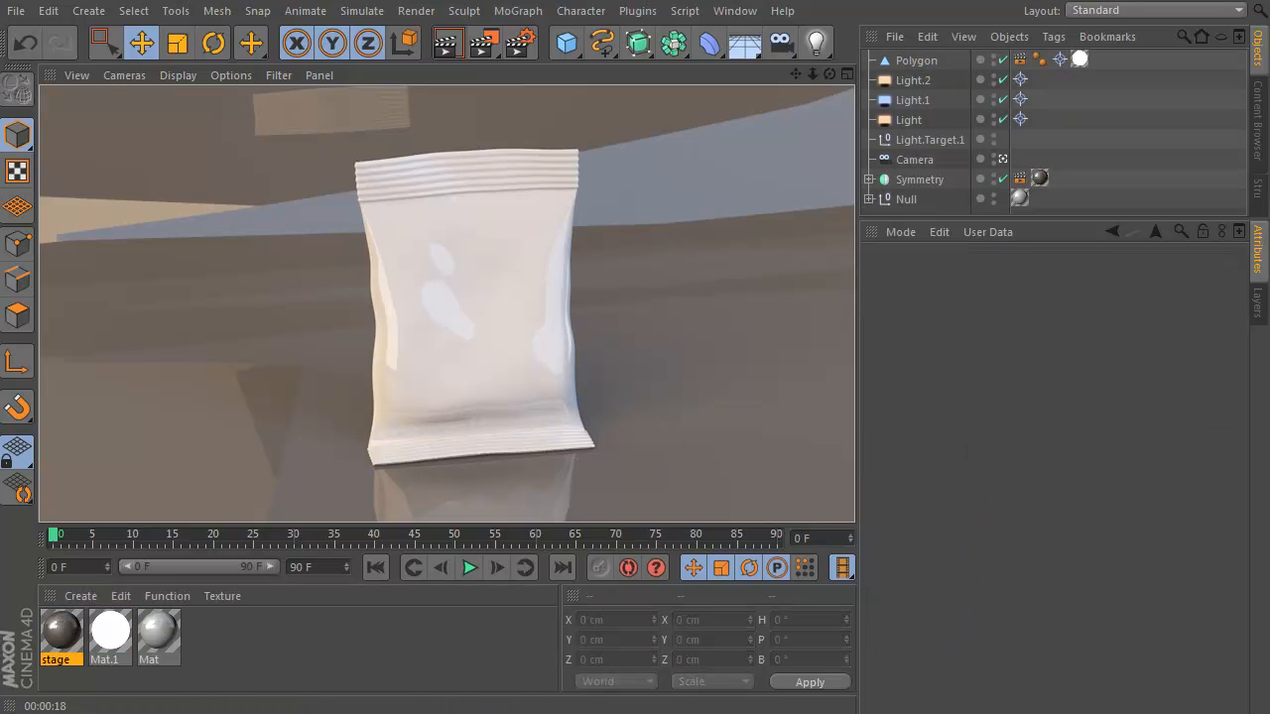
double_click(62, 640)
left_click_drag(294, 12, 508, 69)
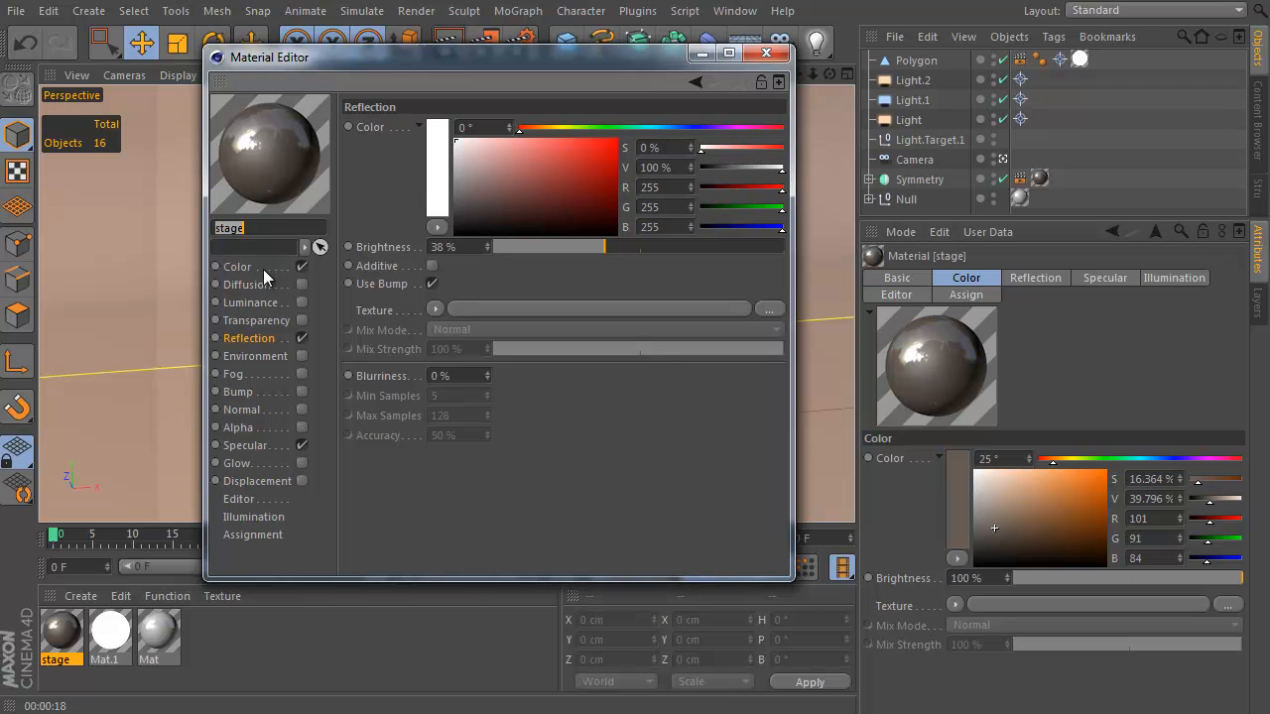
left_click(239, 268)
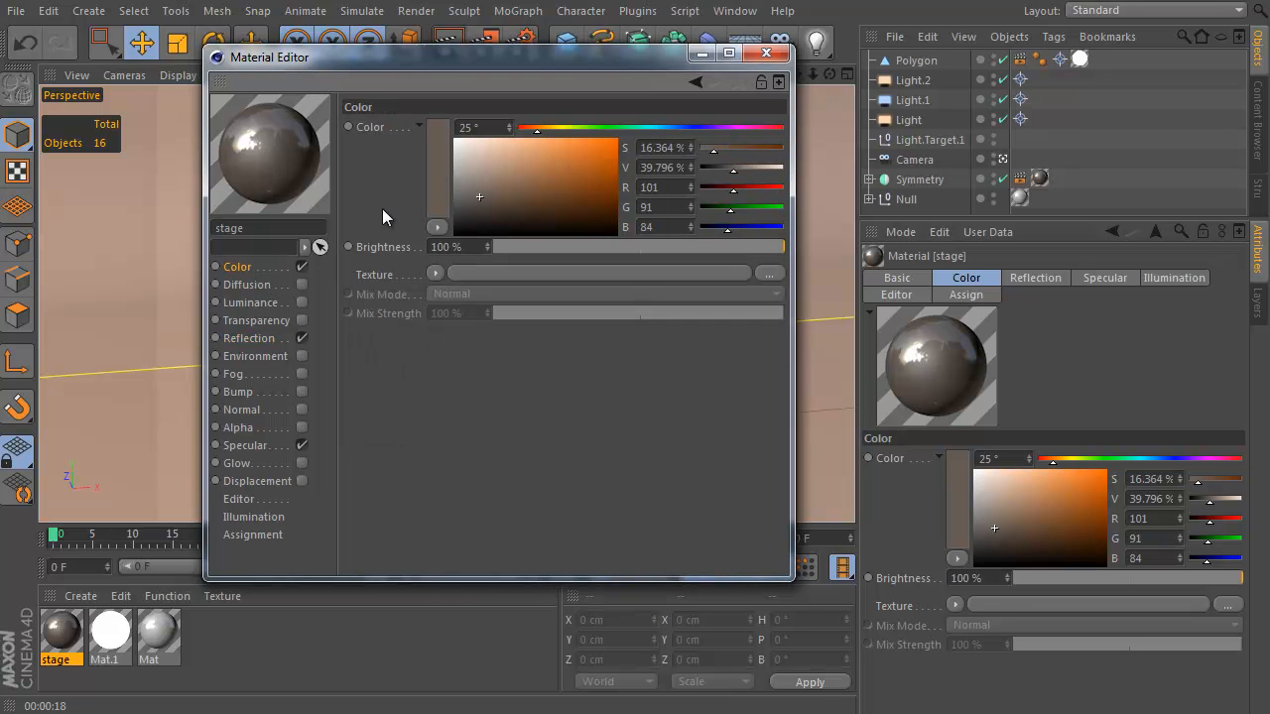
left_click(300, 342)
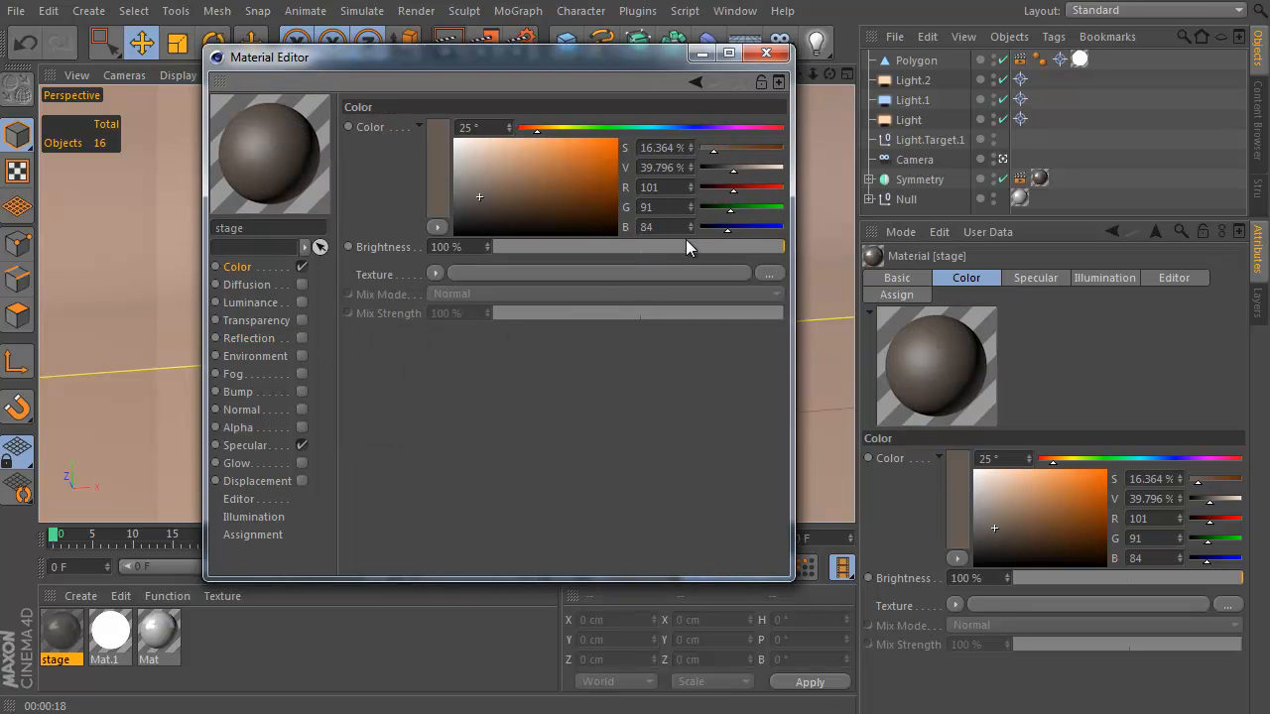
left_click(769, 275)
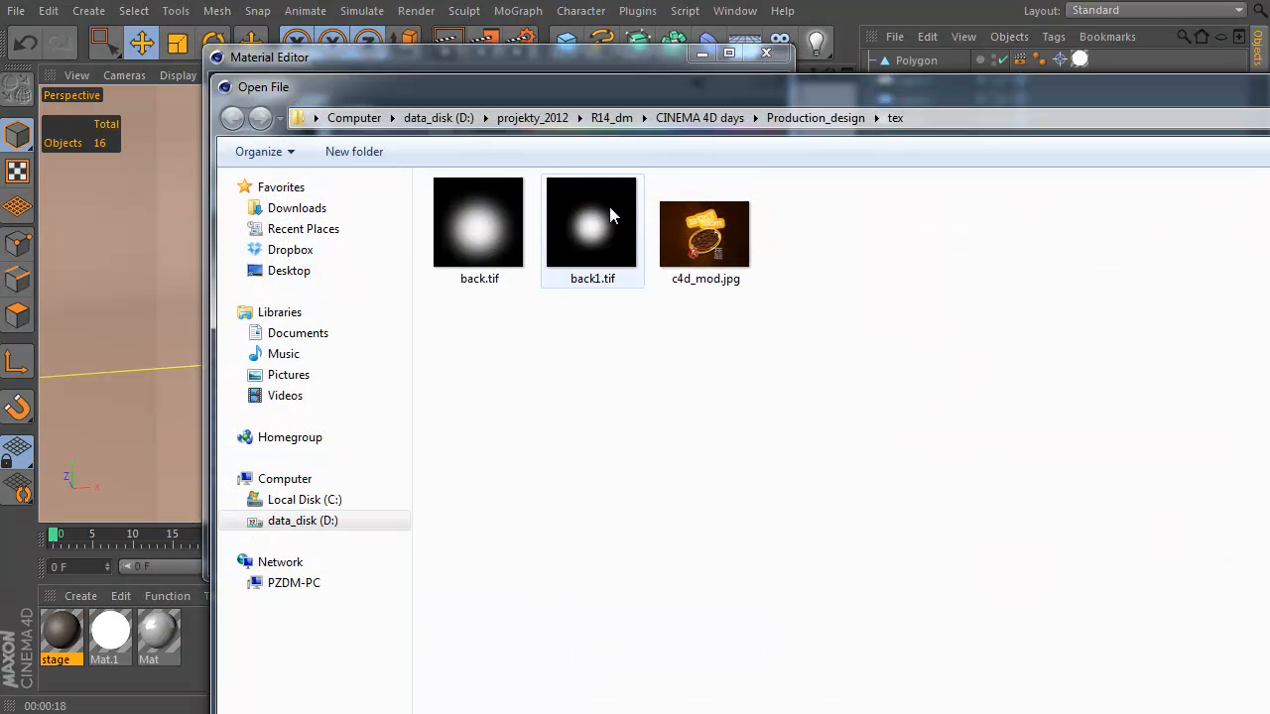
double_click(479, 226)
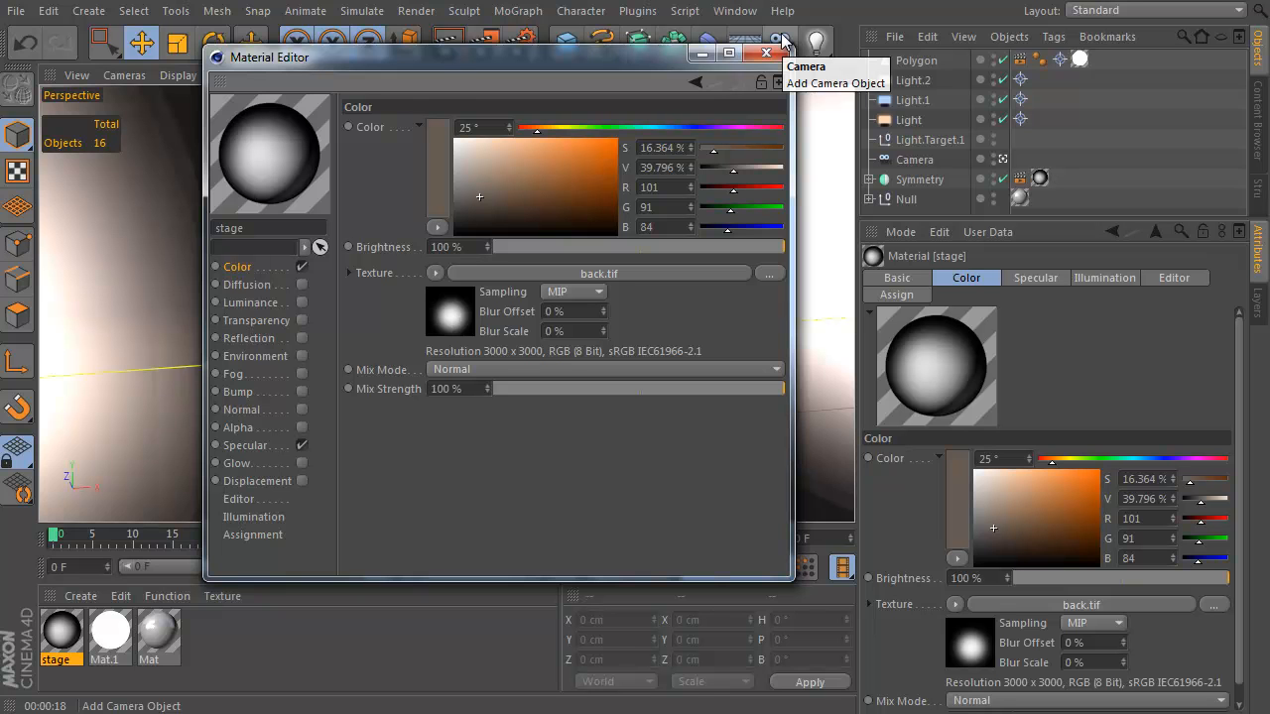
left_click(766, 52)
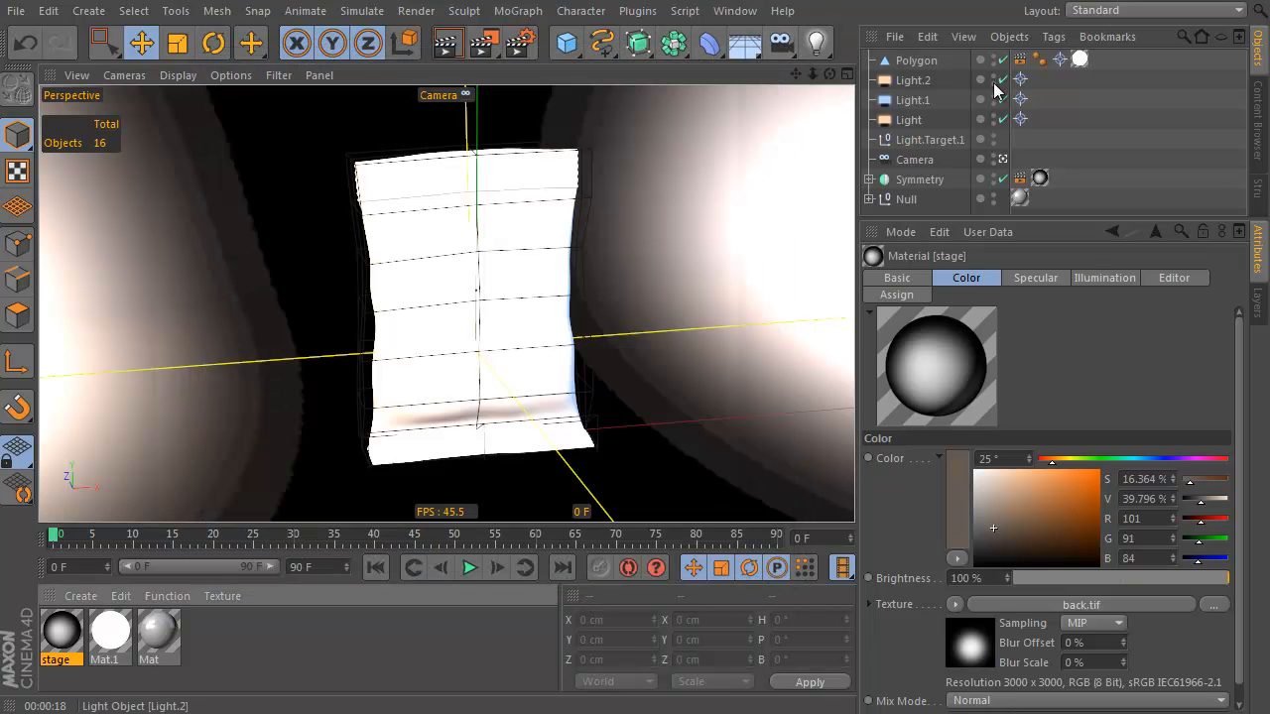
Duplicate the camera and set the stage texture's projection on the Symmetry object to Camera Mapping
left_click(923, 162)
left_click_drag(925, 159, 921, 176, "ctrl")
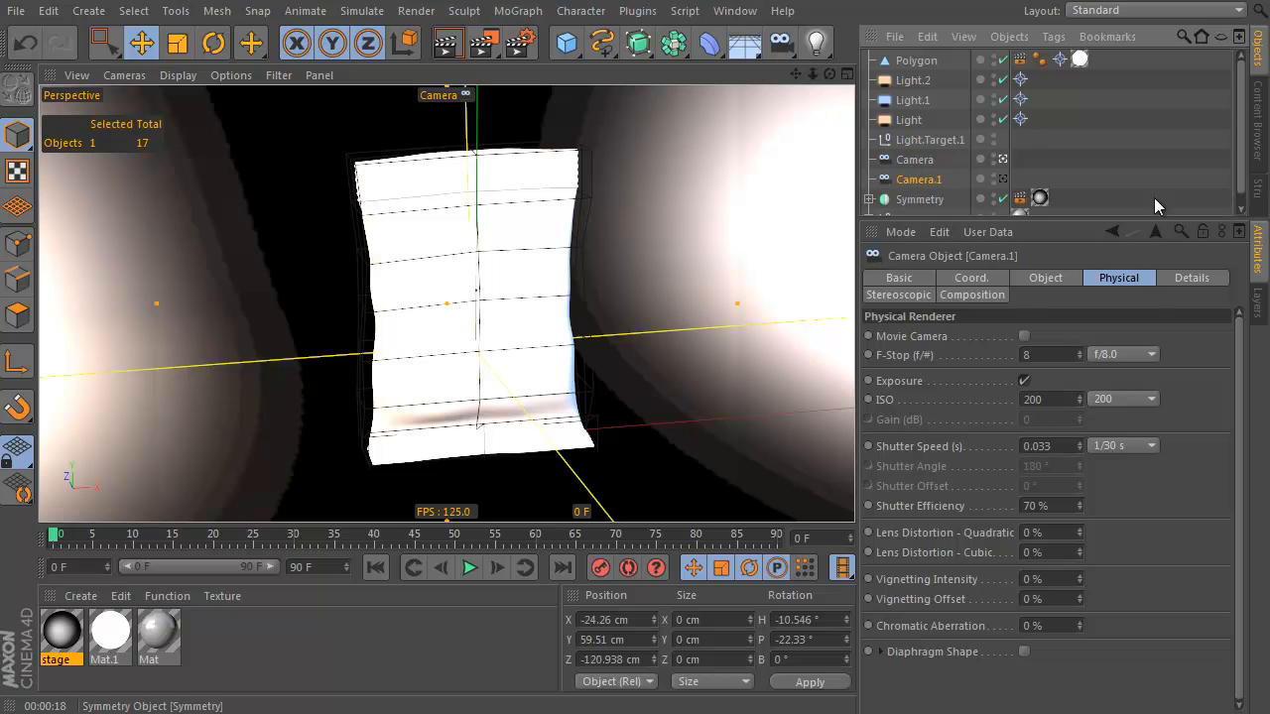
left_click(922, 202)
left_click(1039, 199)
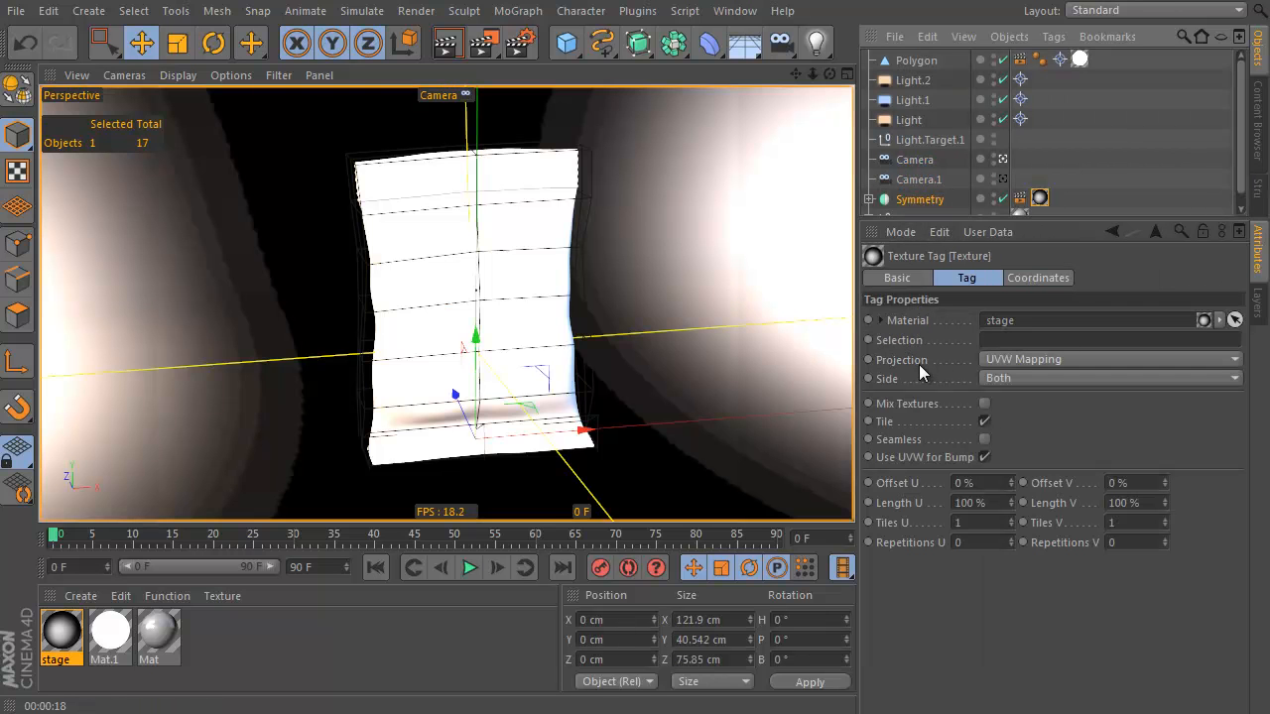
left_click(1043, 360)
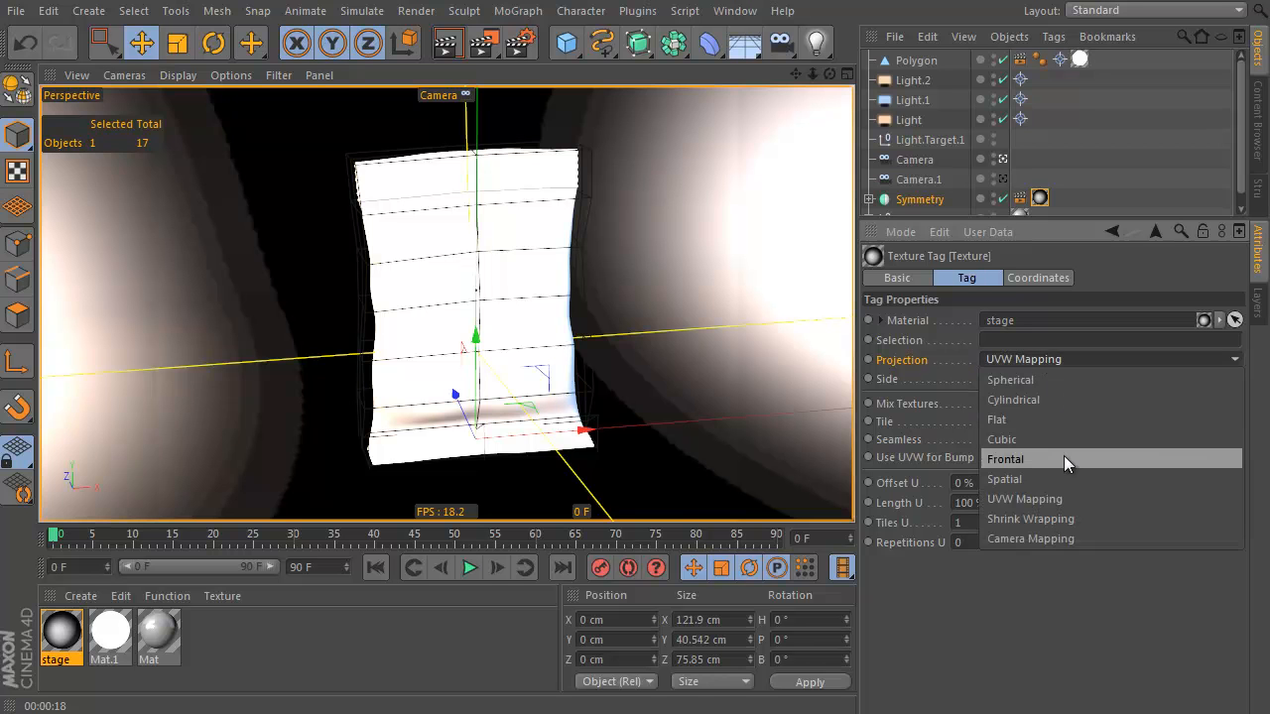
left_click(1067, 538)
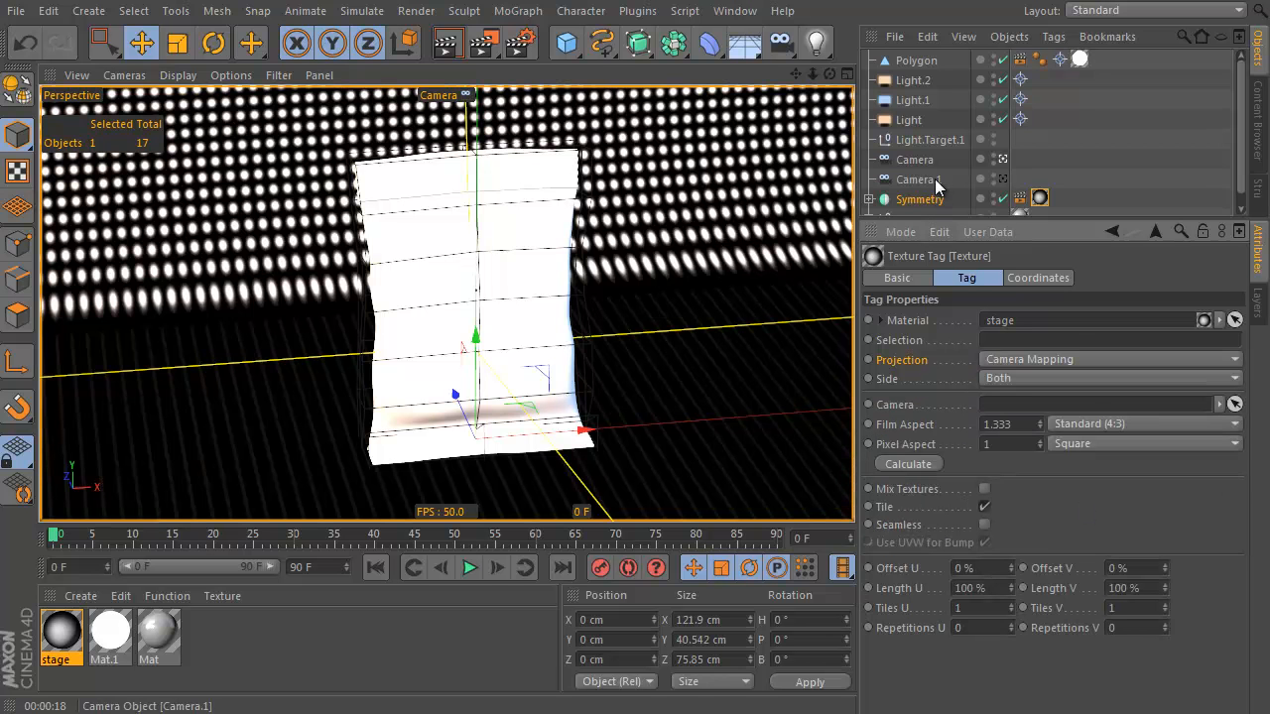
Assign the duplicate Camera.1 as the texture's projection camera and calculate the film aspect
left_click(929, 182)
left_click_drag(932, 189, 1017, 407)
left_click(914, 469)
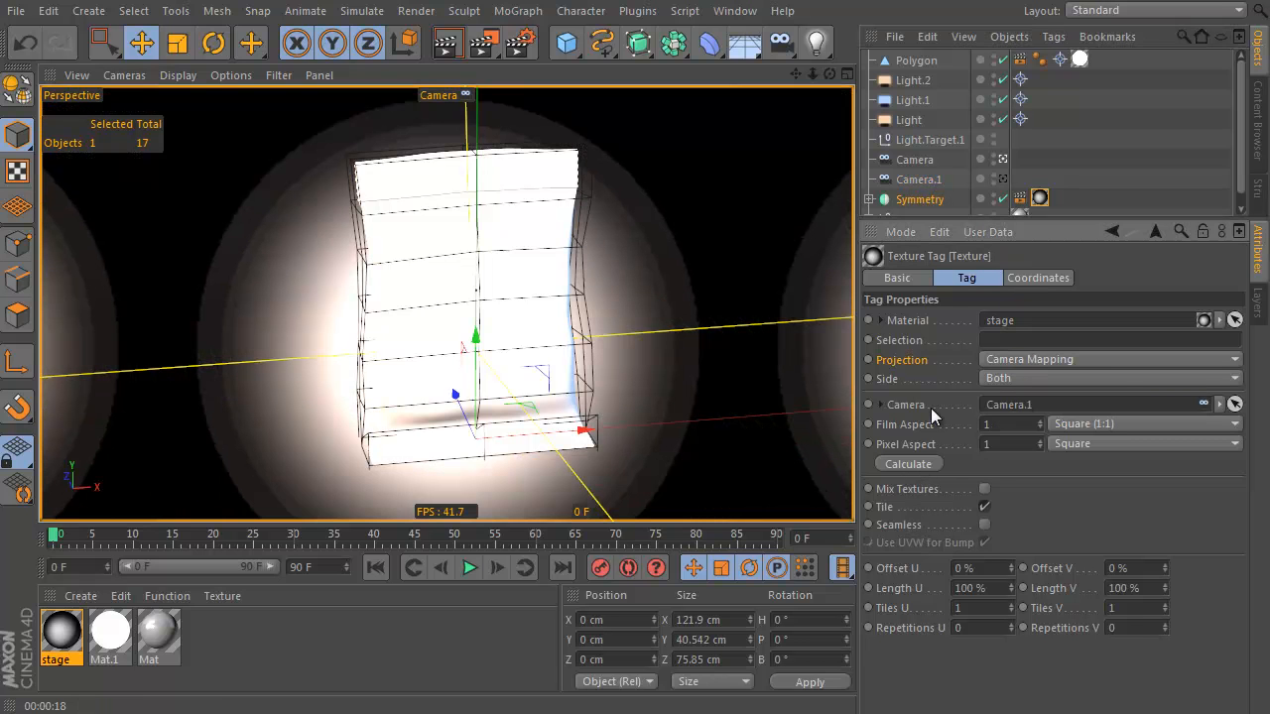
Check the output size and film aspect in the render settings
left_click(520, 47)
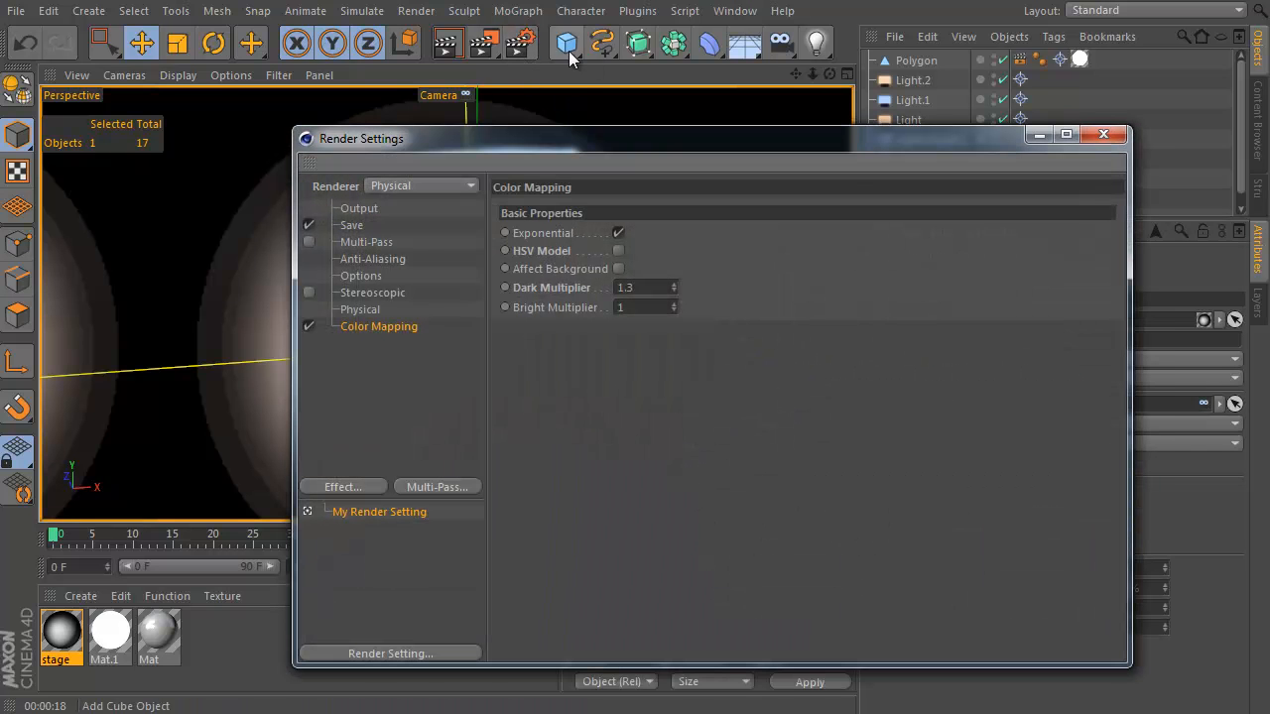
left_click(359, 210)
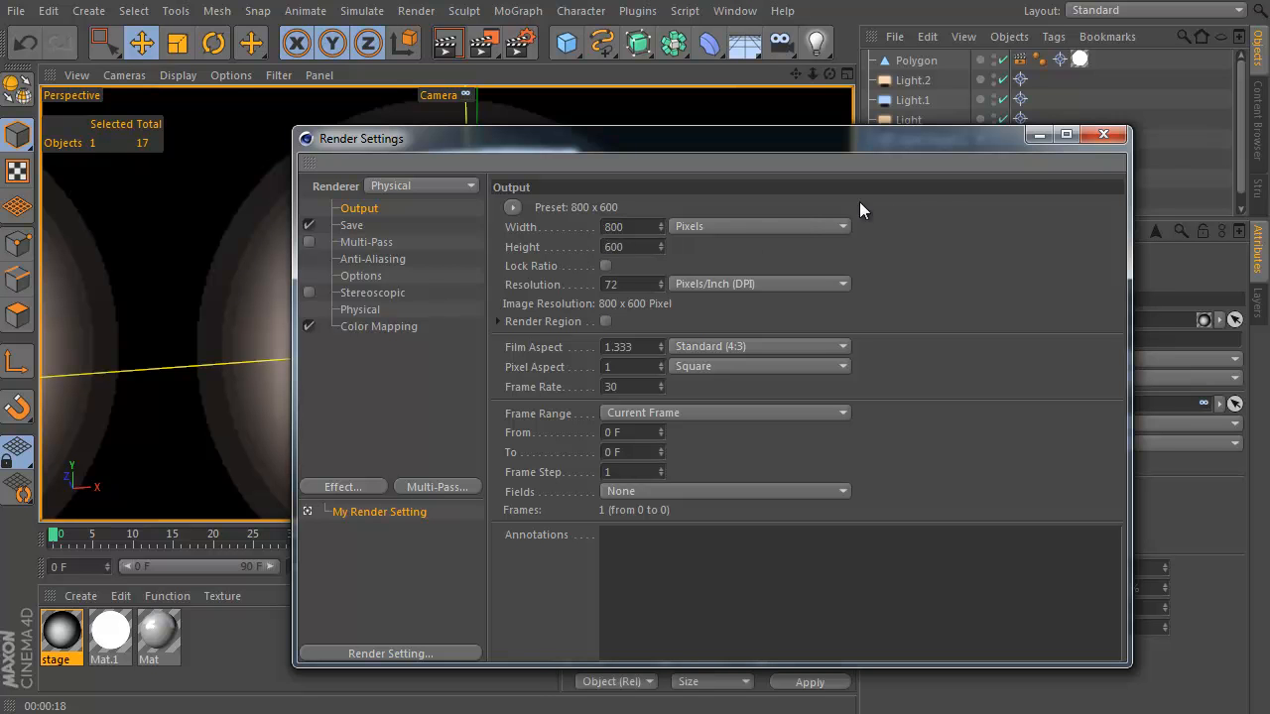
left_click(1104, 134)
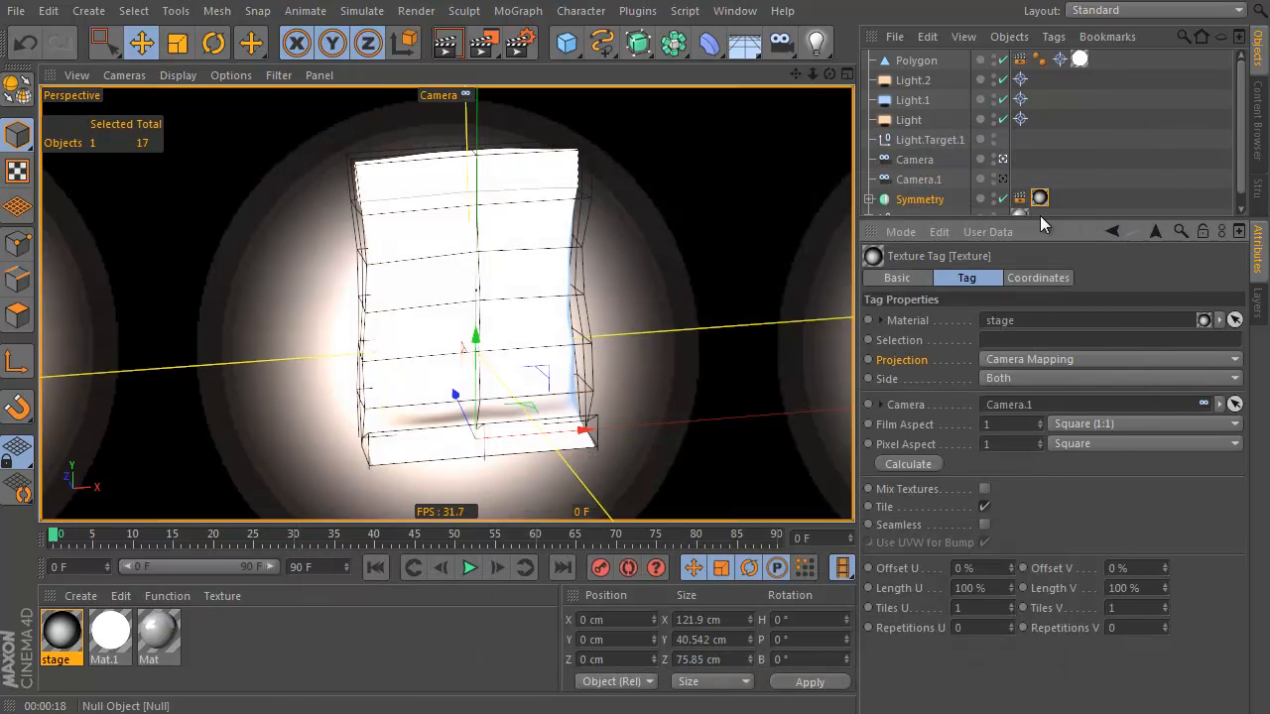
Look through Camera.1, reposition it to shift the gradient projected on the stage, and return to the main Camera view
left_click(923, 181)
left_click(1003, 179)
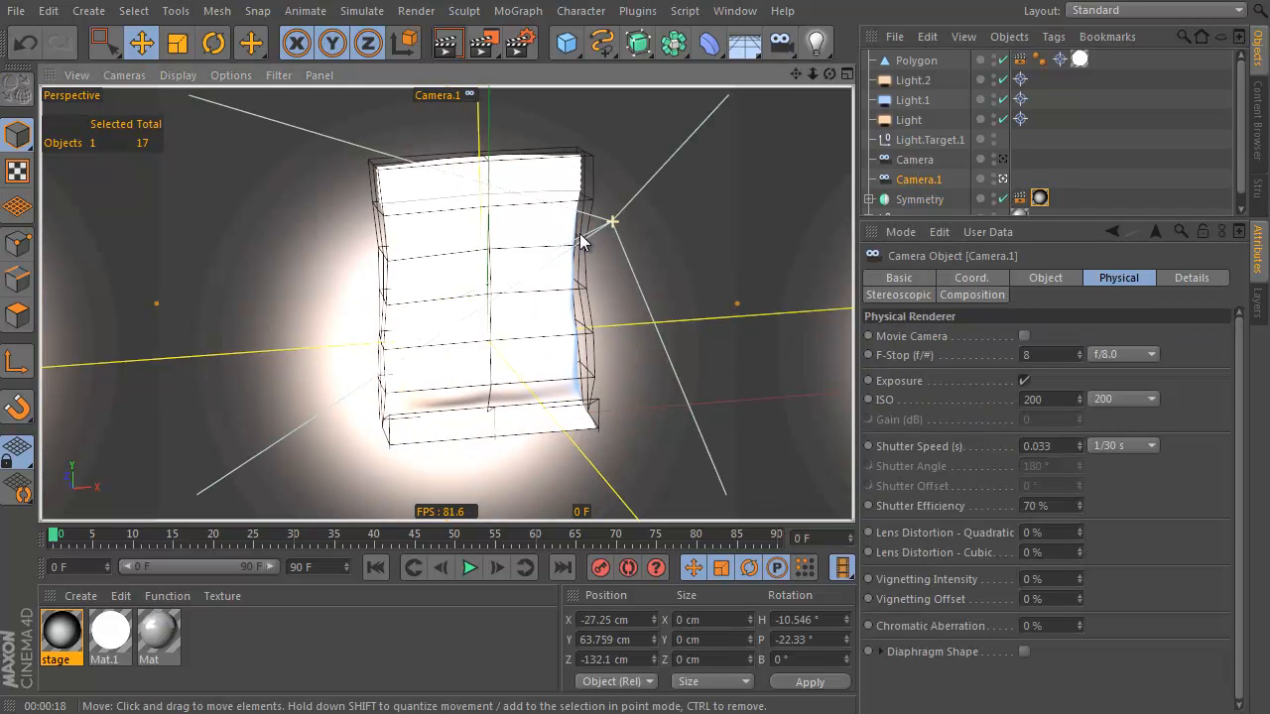
right_click_drag(580, 234, 528, 263, "alt")
middle_click_drag(645, 290, 609, 256, "alt")
right_click_drag(608, 256, 577, 299, "alt")
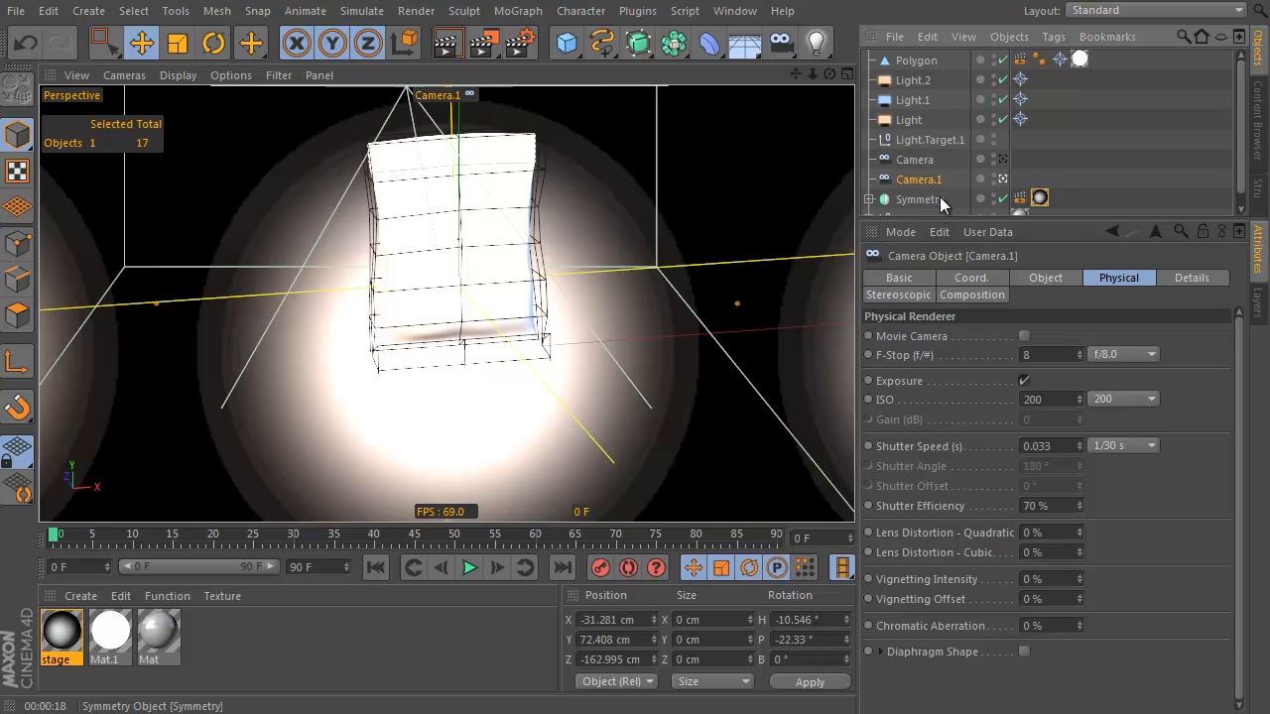
left_click(1038, 198)
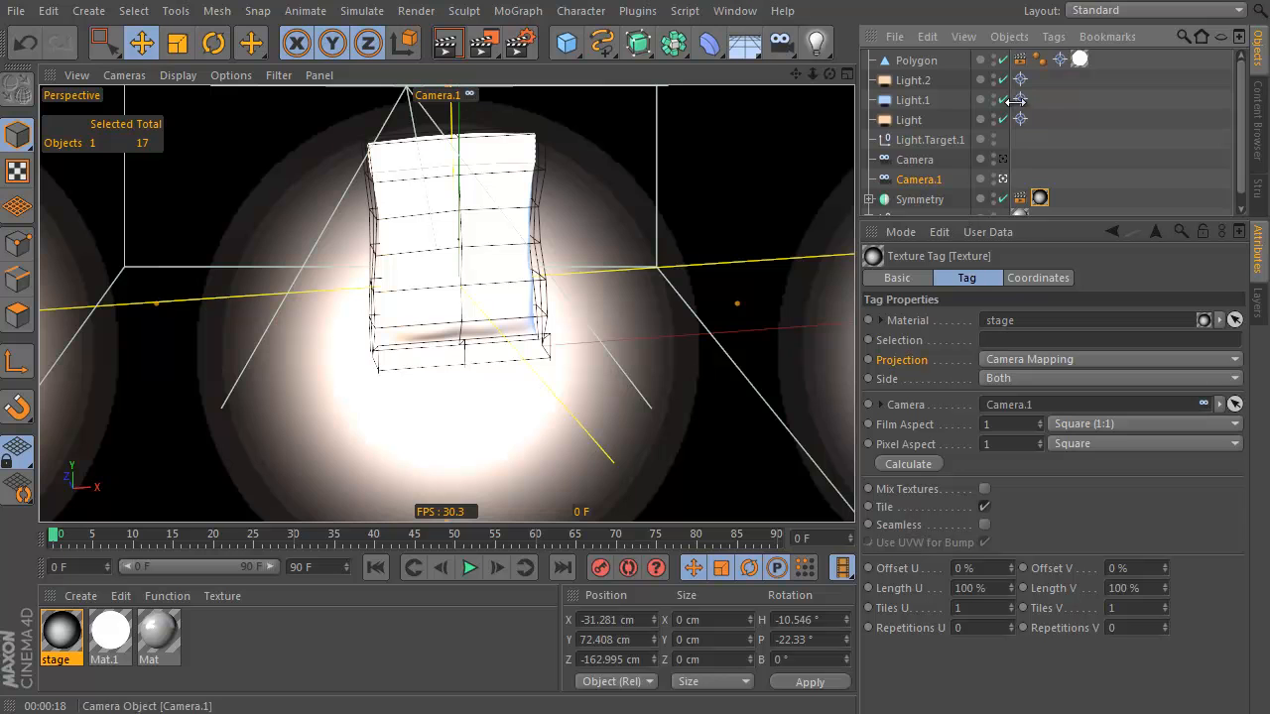
right_click_drag(589, 295, 555, 364, "alt")
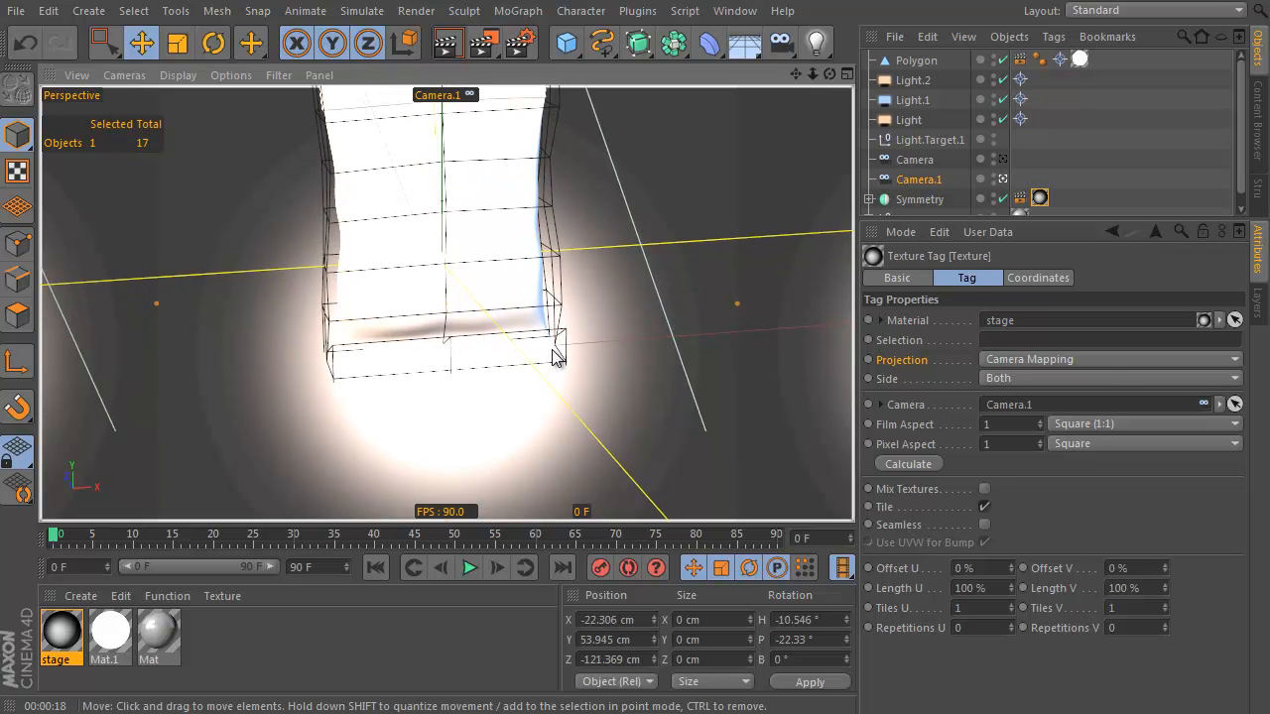
left_click(975, 166)
left_click(1003, 160)
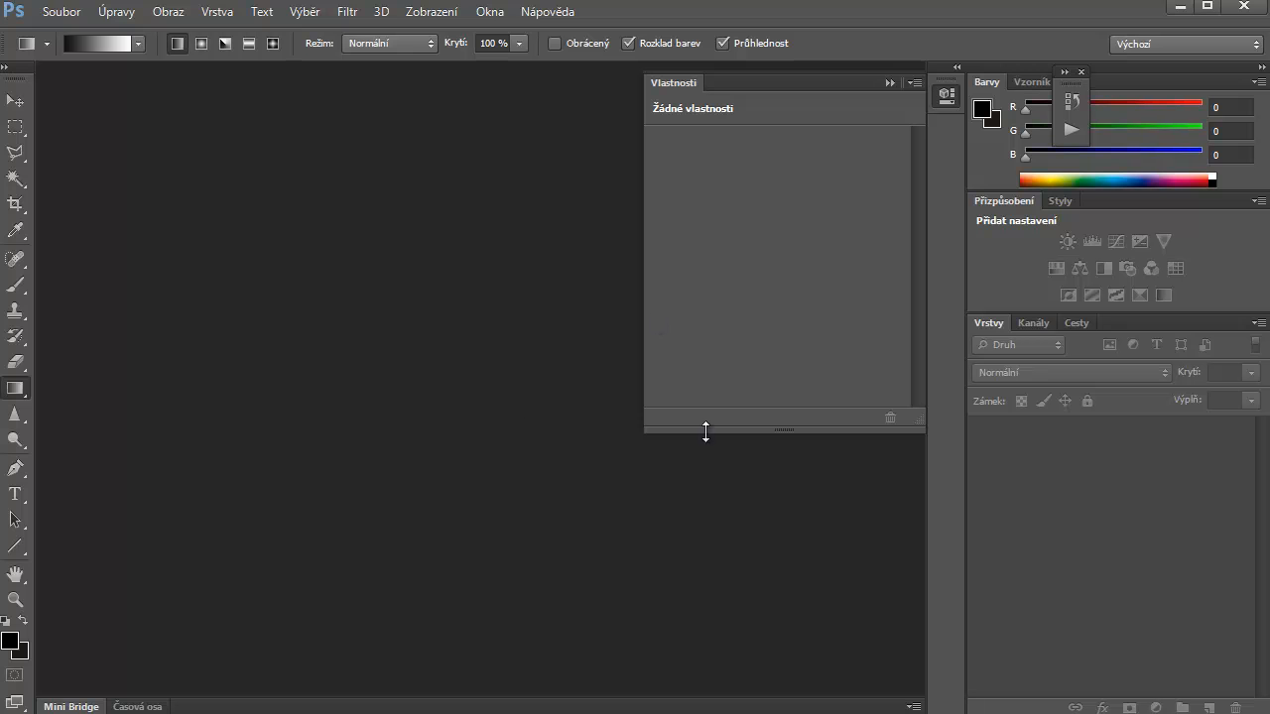
Switch to Photoshop and open back.tif from the tex folder
left_click(61, 11)
left_click(87, 50)
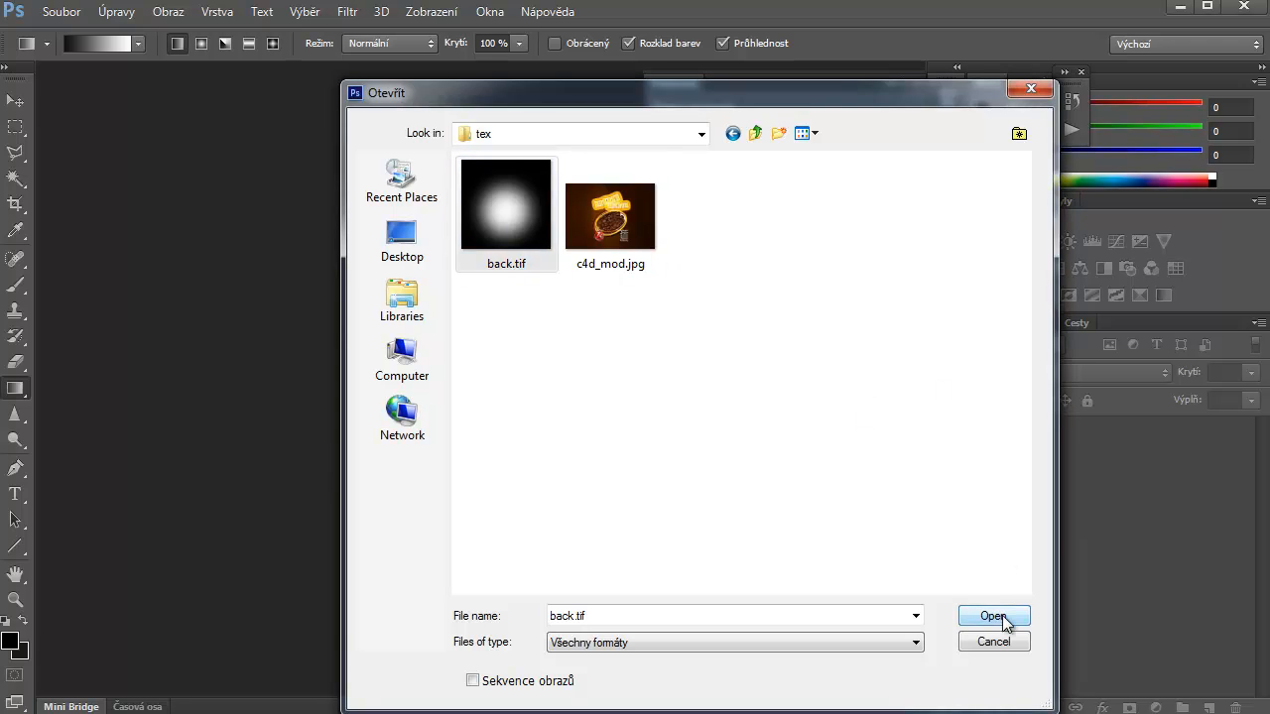
left_click(994, 616)
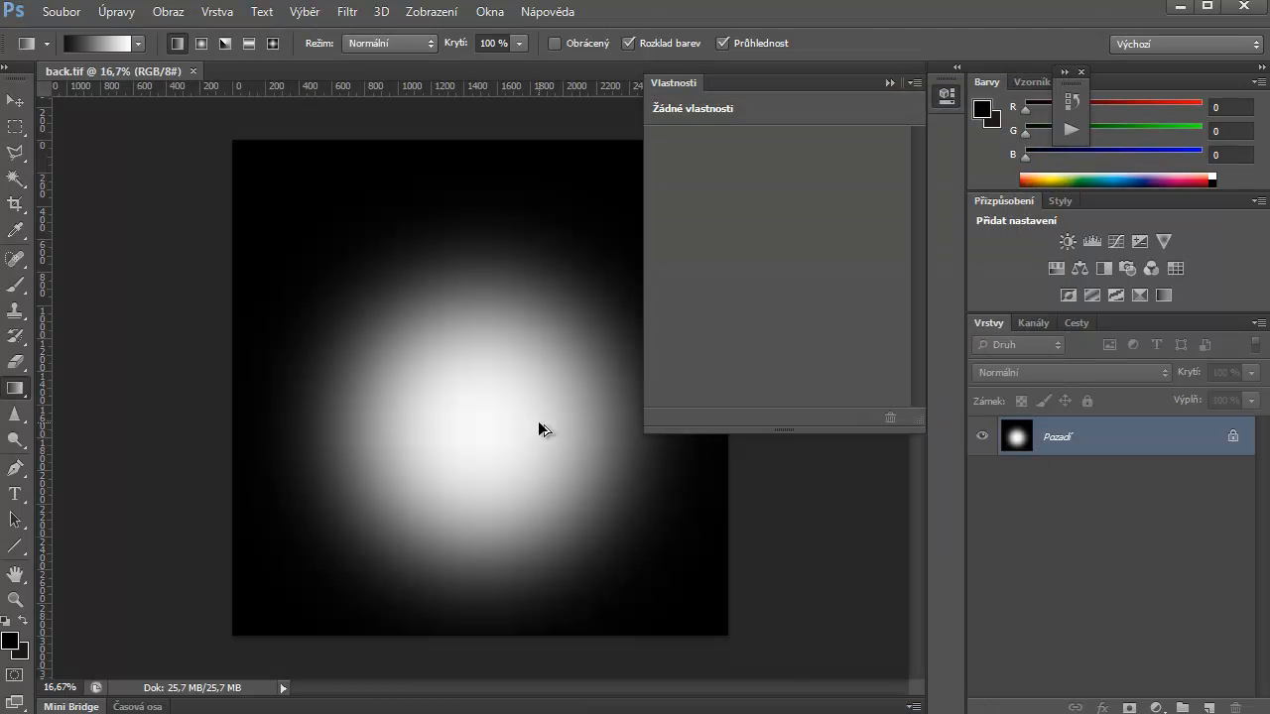
Set the background colour to pure black (000000)
key("ctrl+alt+c")
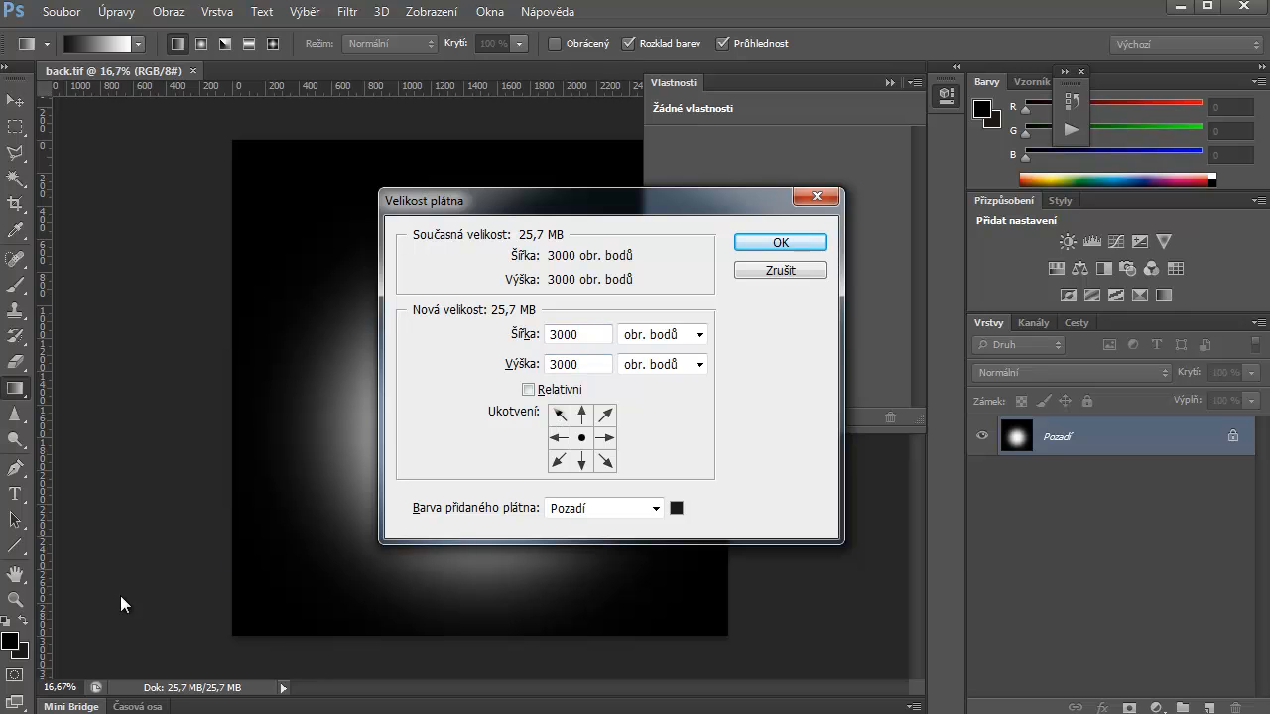
left_click(773, 272)
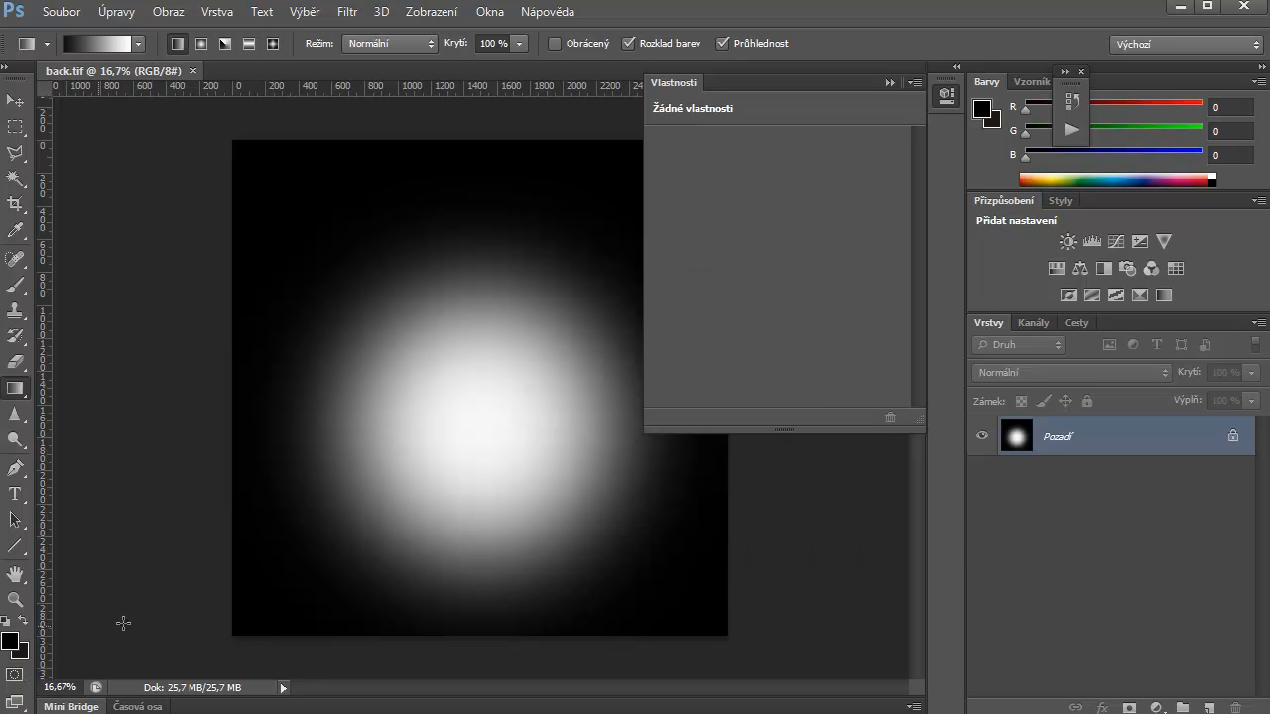
left_click(21, 649)
left_click(54, 611)
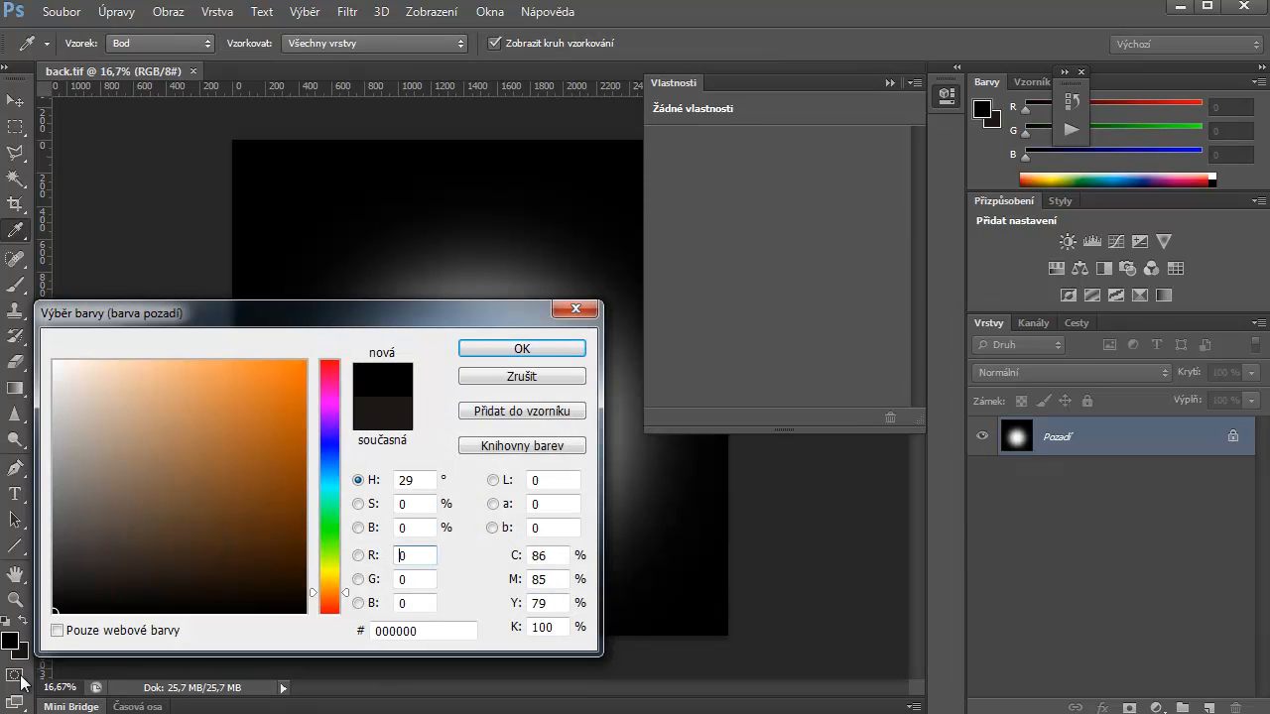
left_click(498, 351)
Enlarge the canvas of back.tif to 6000 × 6000 pixels, filled with the background colour, and save the file
key("ctrl+alt+c")
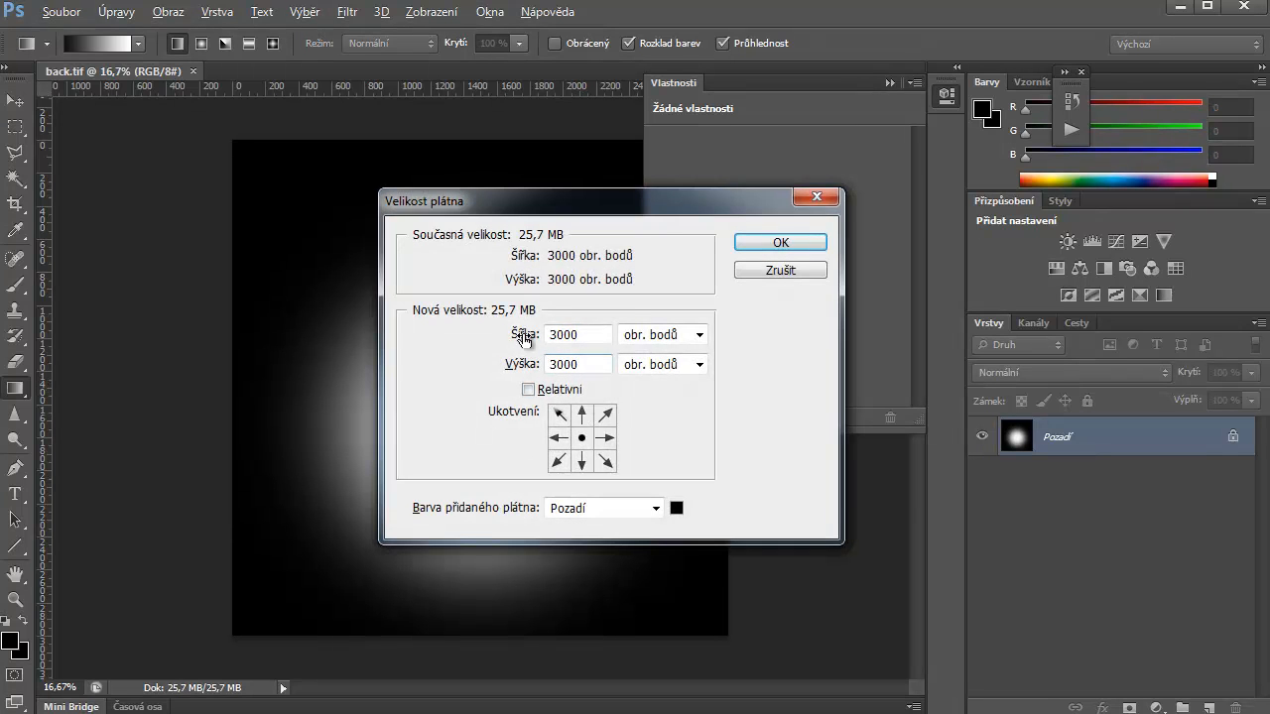
double_click(573, 334)
type("6000")
key("Tab")
key("Tab")
type("6000")
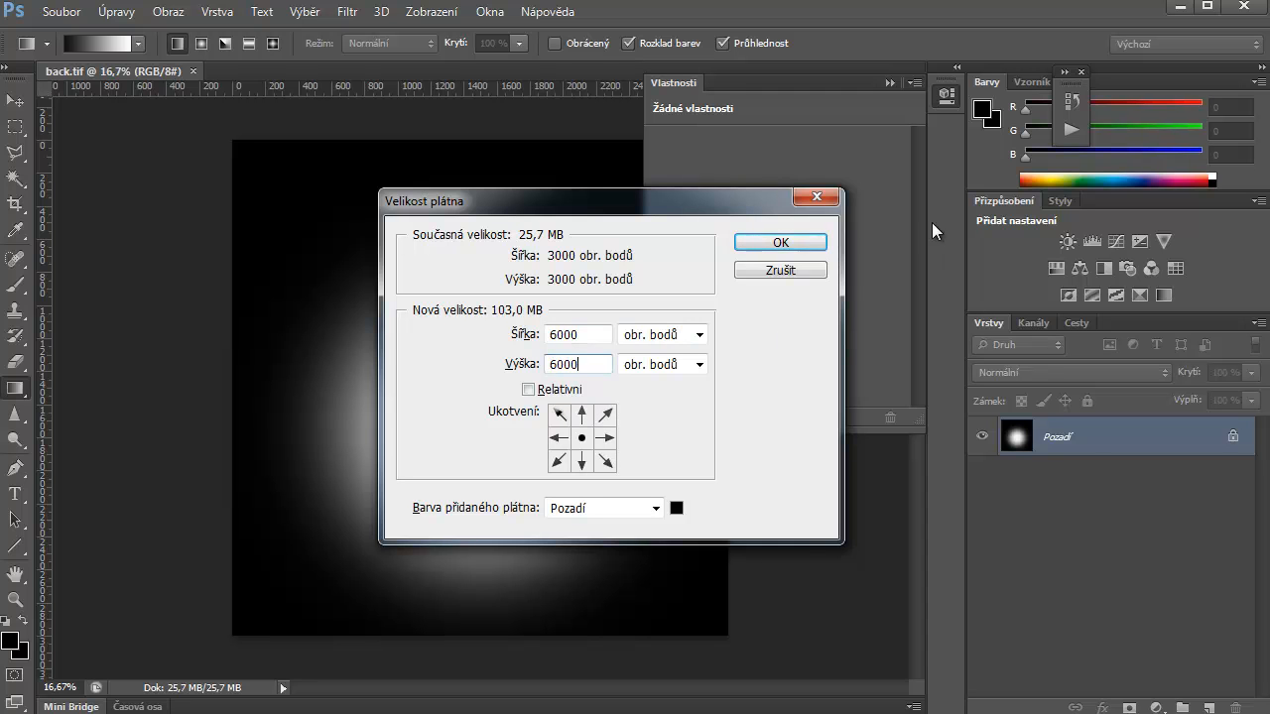
left_click(806, 244)
key("ctrl+s")
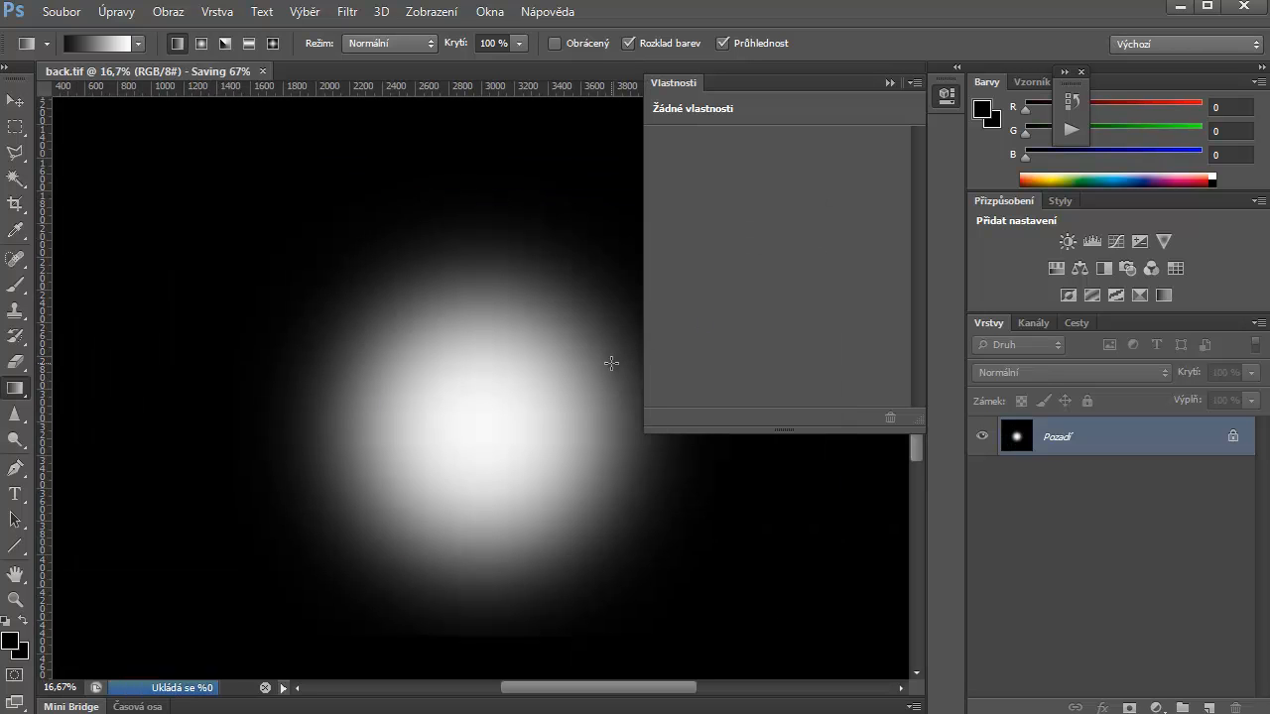
Save the enlarged image as back1.tif in the tex folder with LZW compression
key("ctrl+shift+s")
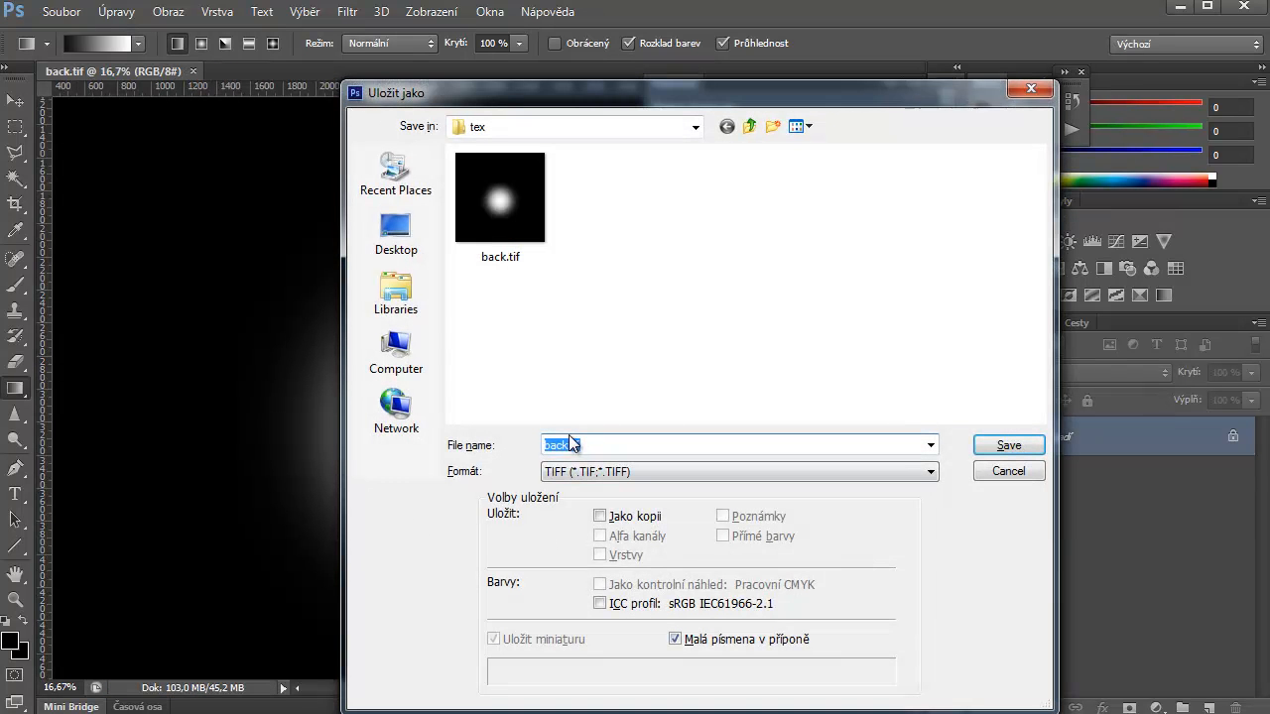
left_click(571, 446)
type("1.tif")
left_click(1008, 446)
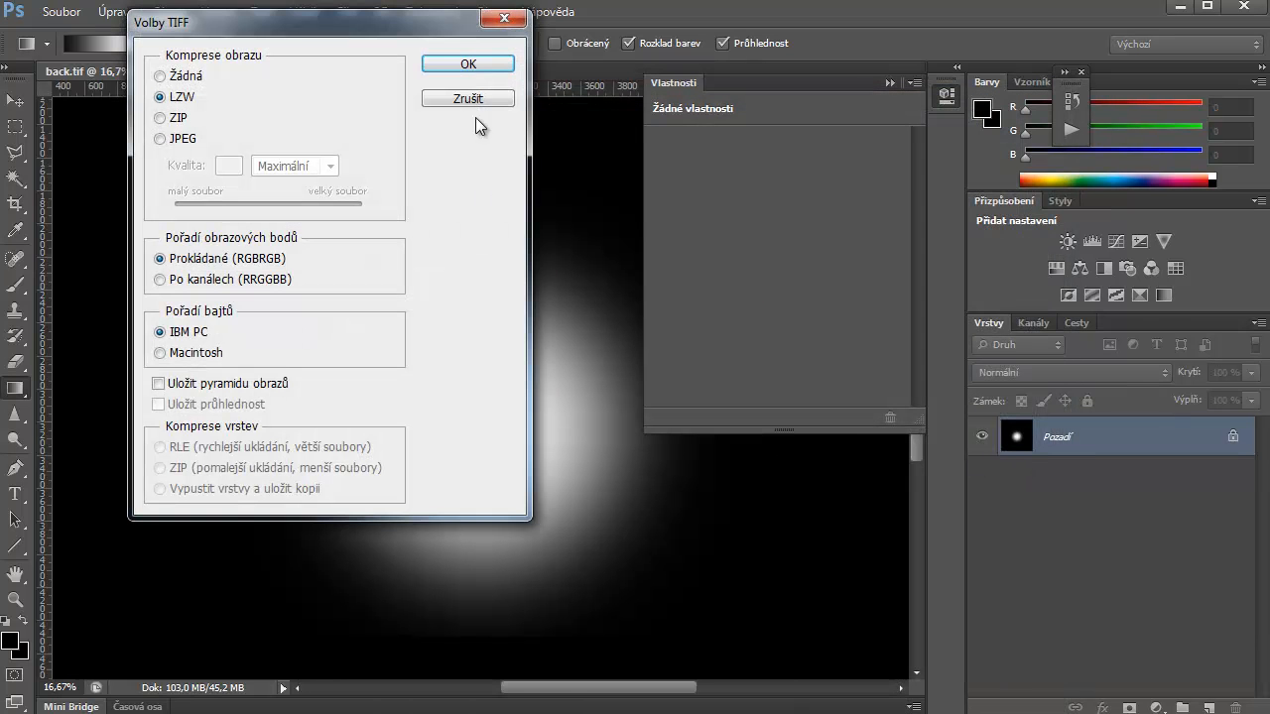
left_click(476, 66)
Switch back to Cinema 4D and load back1.tif as the stage material's color texture
key("alt+Tab")
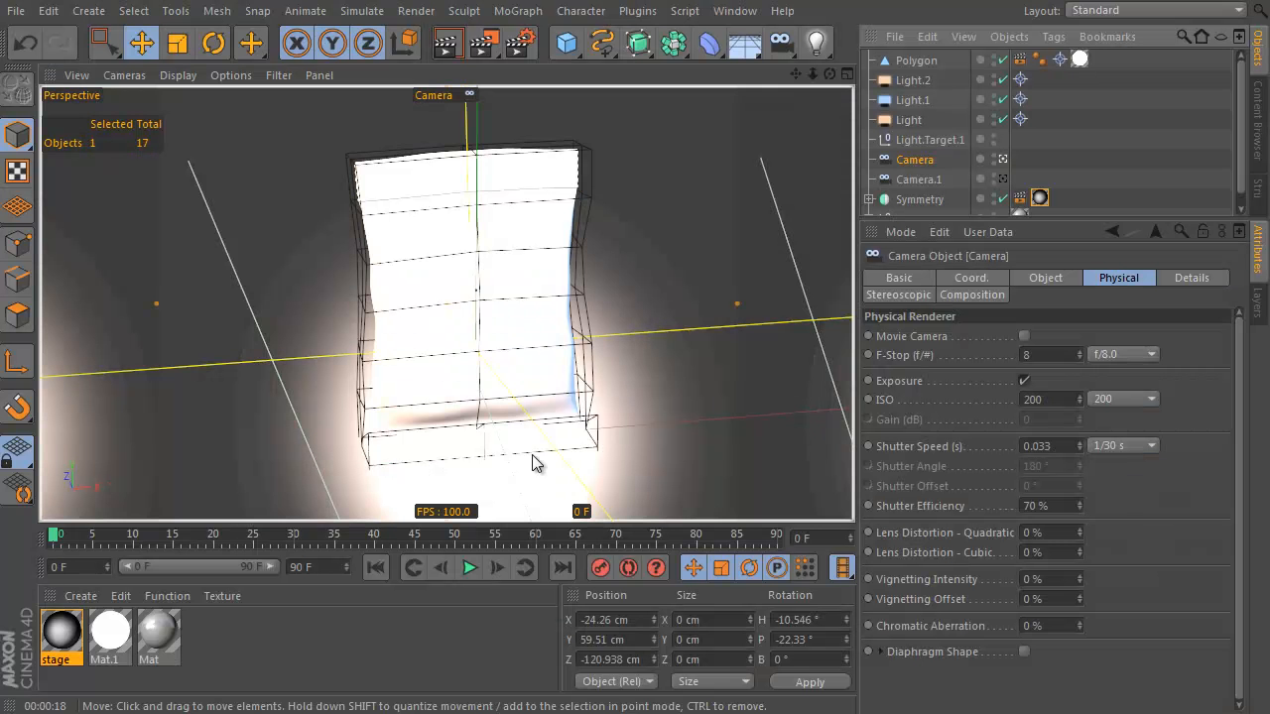
double_click(56, 627)
left_click_drag(309, 14, 718, 333)
left_click(838, 330)
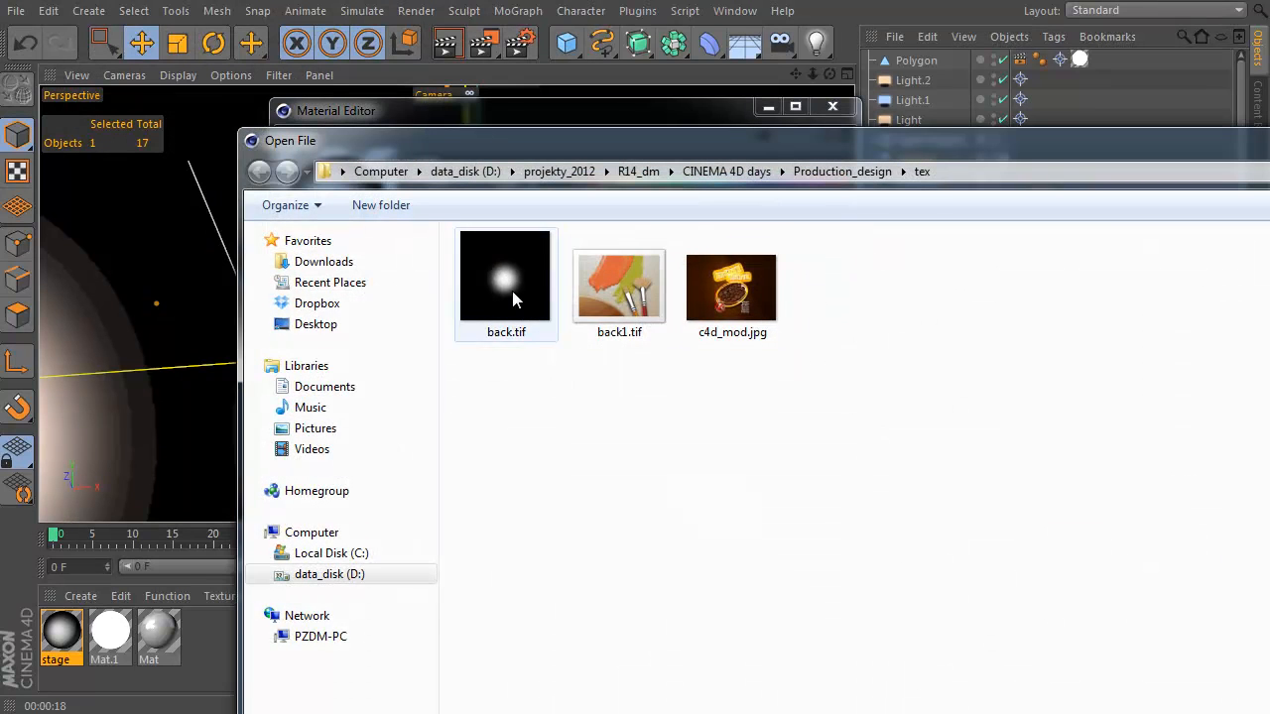
double_click(665, 315)
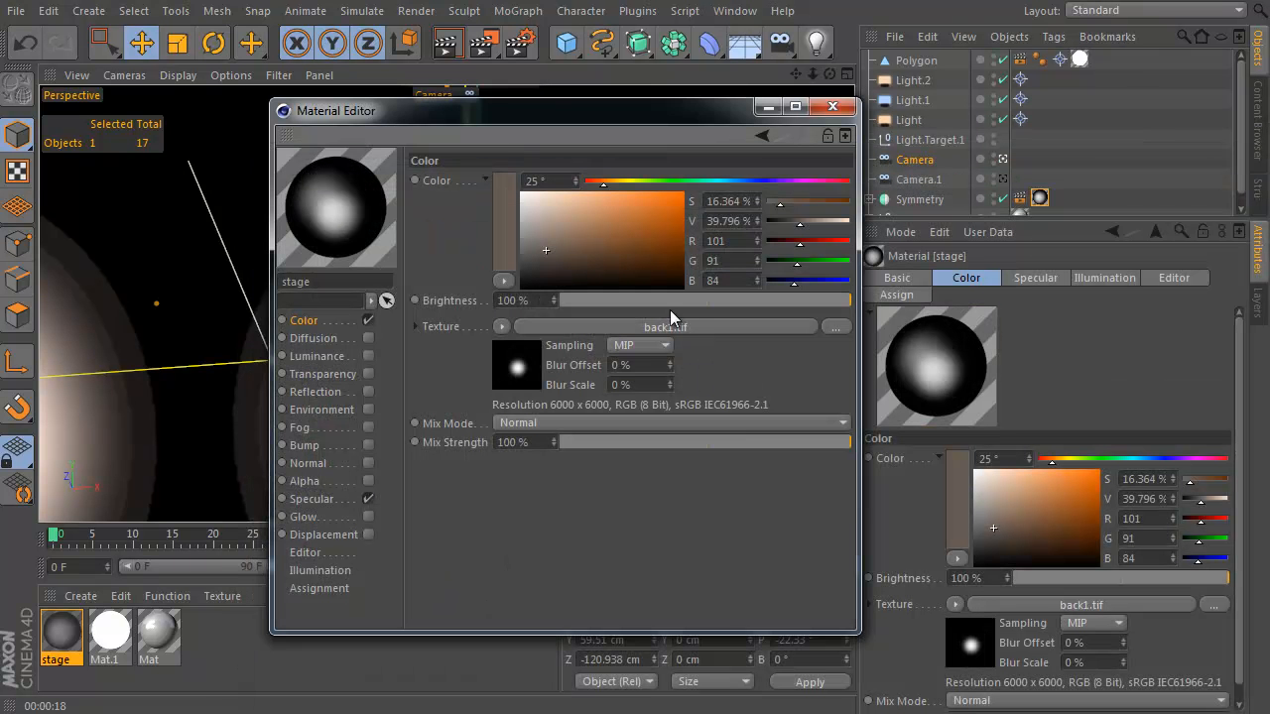
left_click(832, 106)
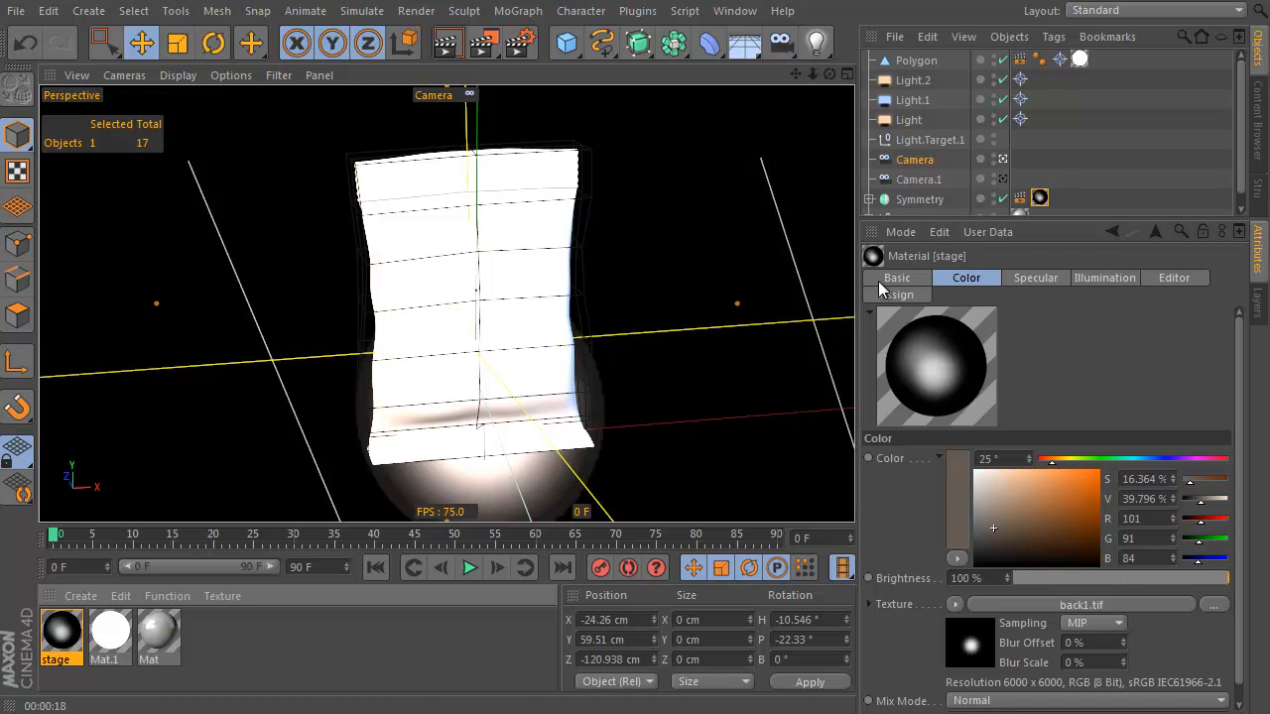
Move Camera.1 farther back and adjust its angle to enlarge the gradient behind the bag, checking it through the main Camera
left_click(1002, 179)
right_click_drag(502, 343, 420, 355, "alt")
right_click_drag(651, 275, 581, 302, "alt")
left_click_drag(580, 311, 529, 342, "alt")
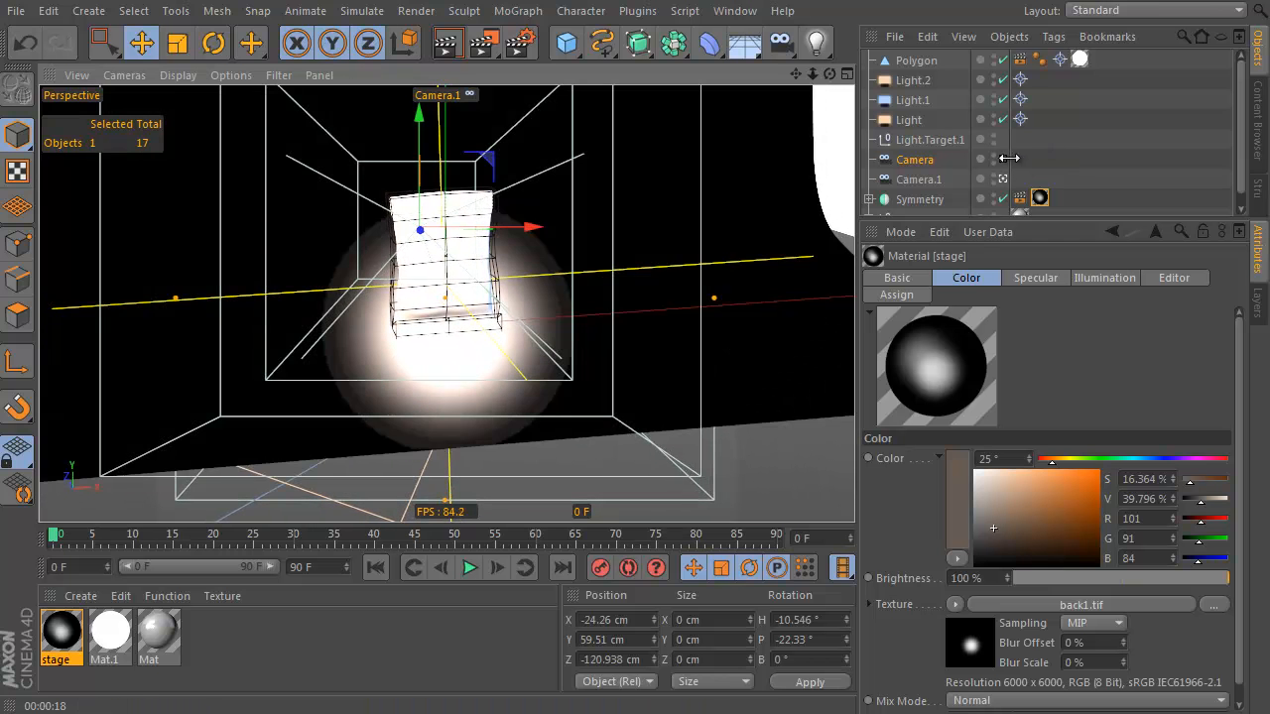
left_click(1002, 159)
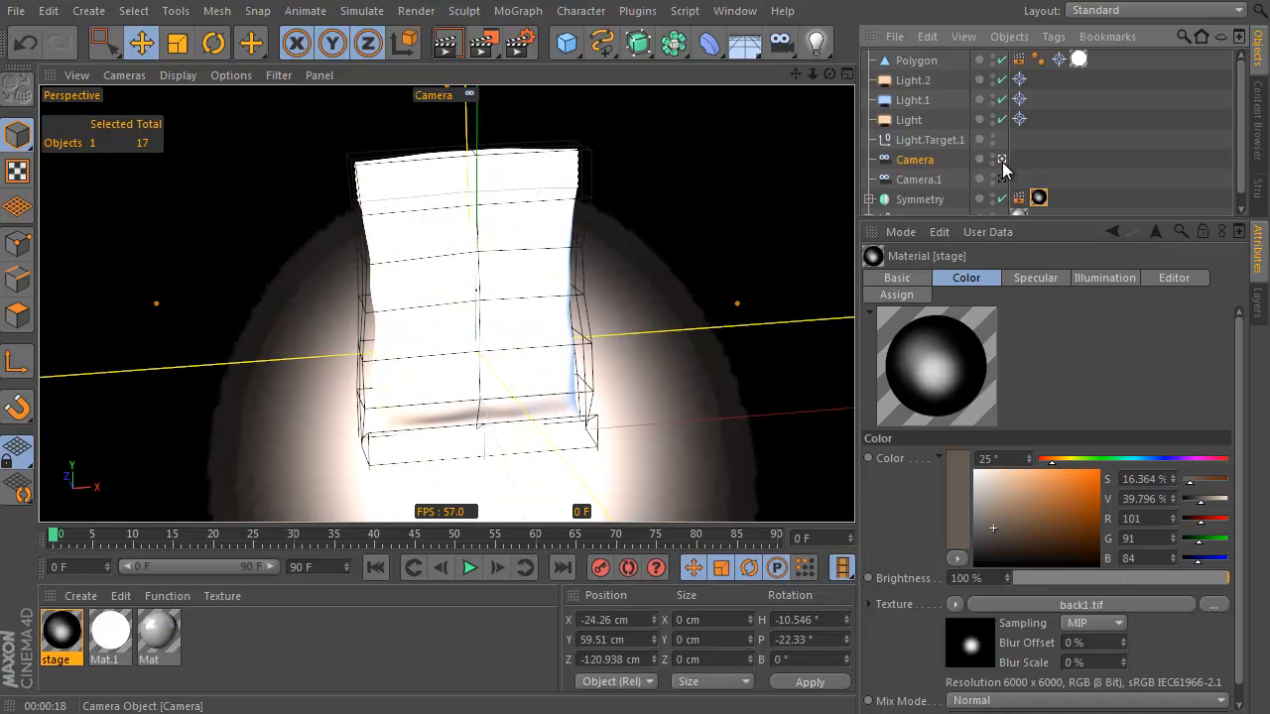
left_click(1001, 180)
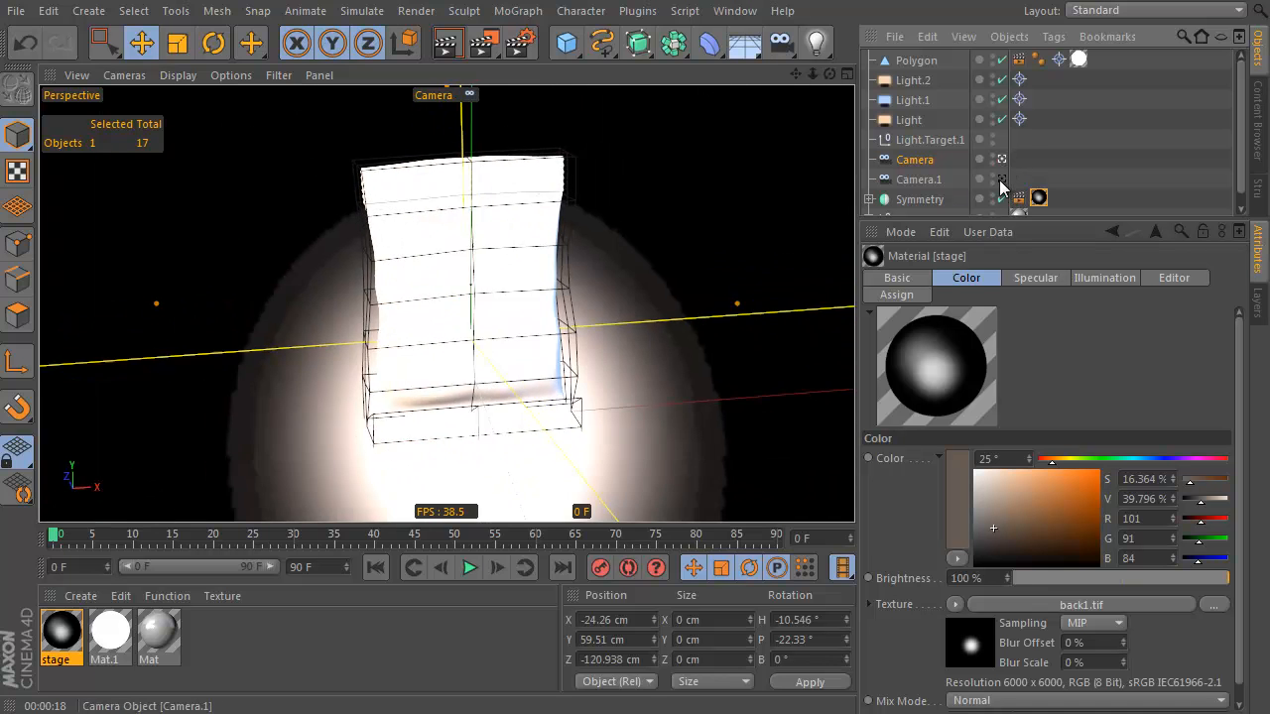
left_click_drag(457, 309, 459, 338, "alt")
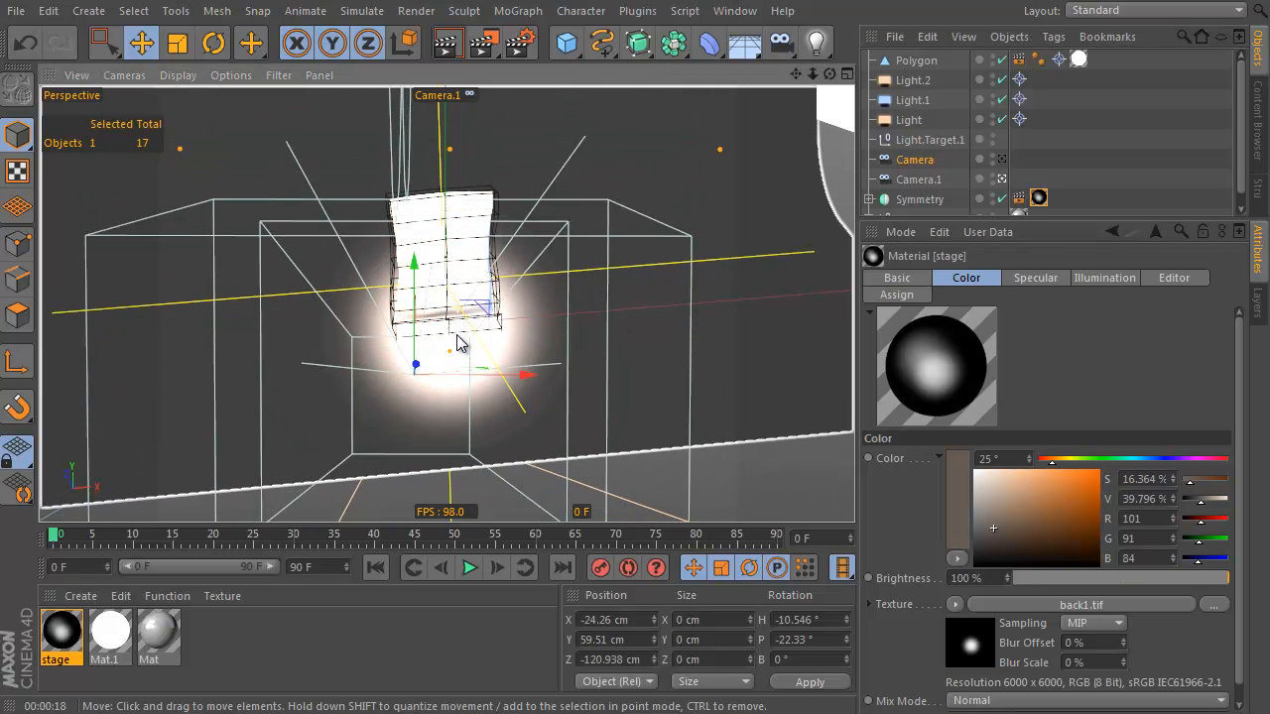
left_click(1001, 160)
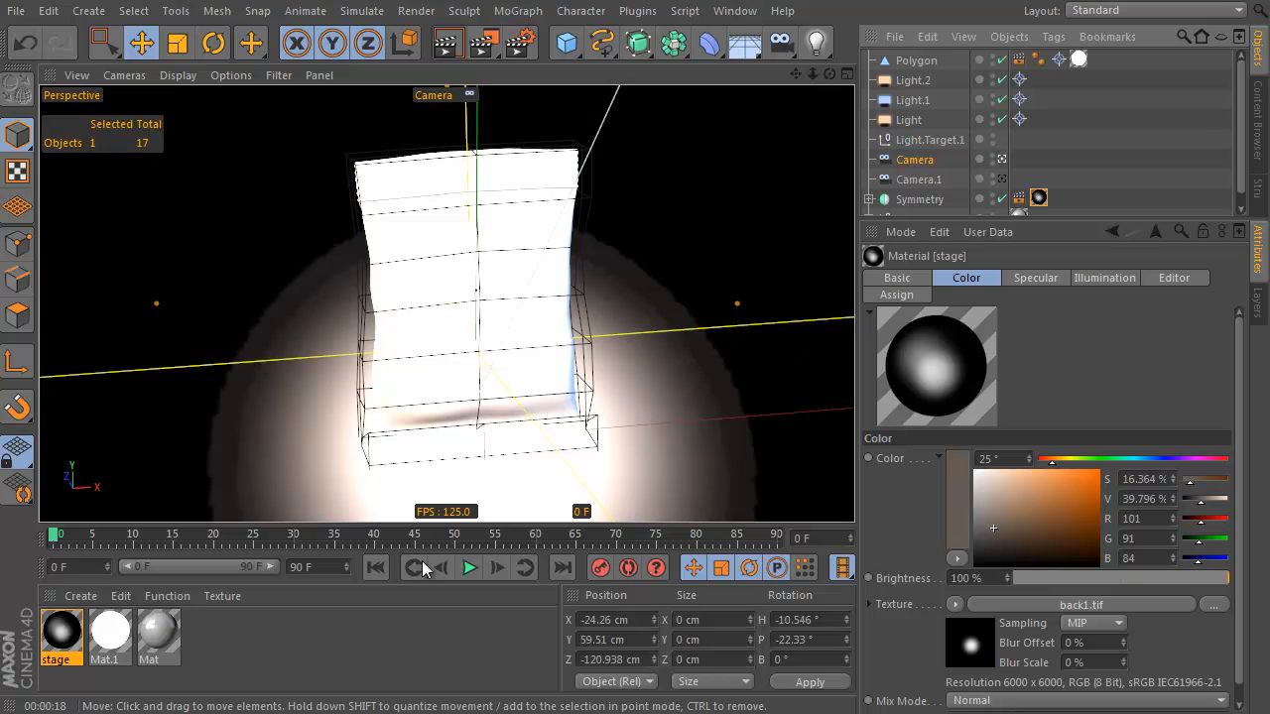
Wrap the stage material's color texture in a Colorizer shader and remove the red middle knot from its gradient
double_click(65, 629)
left_click_drag(360, 3, 670, 116)
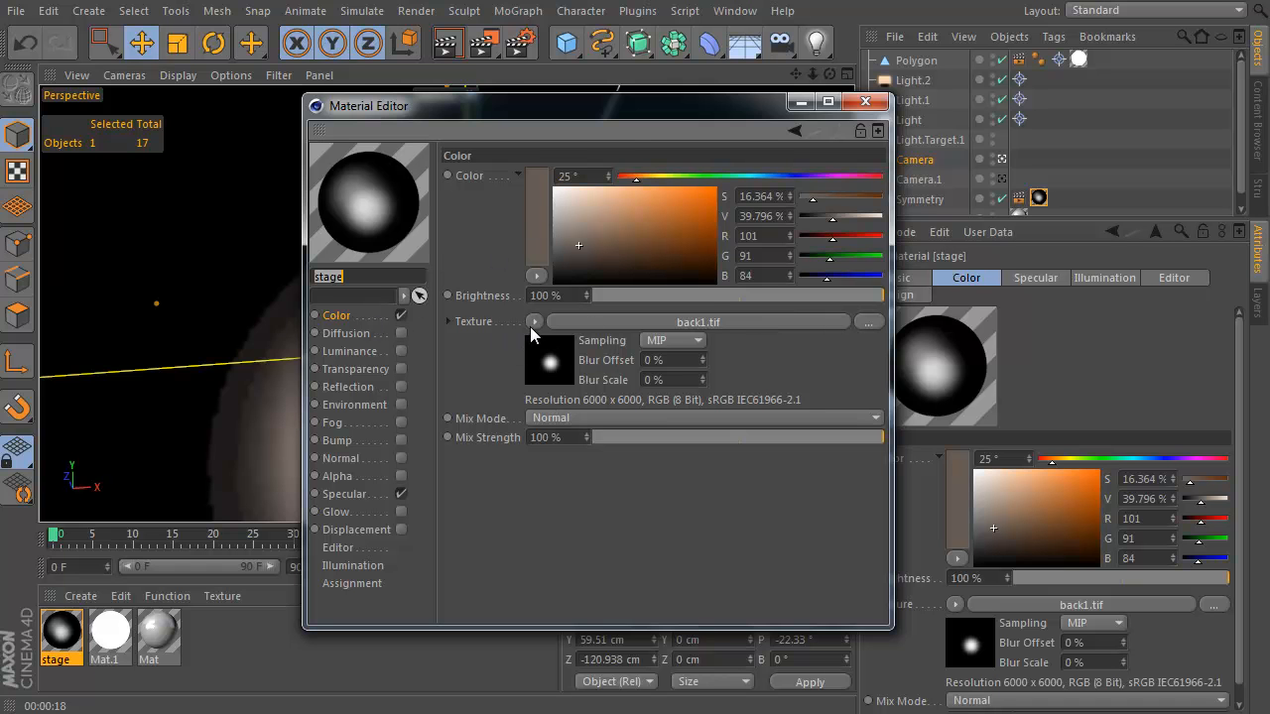
left_click_drag(617, 123, 535, 22)
left_click(451, 220)
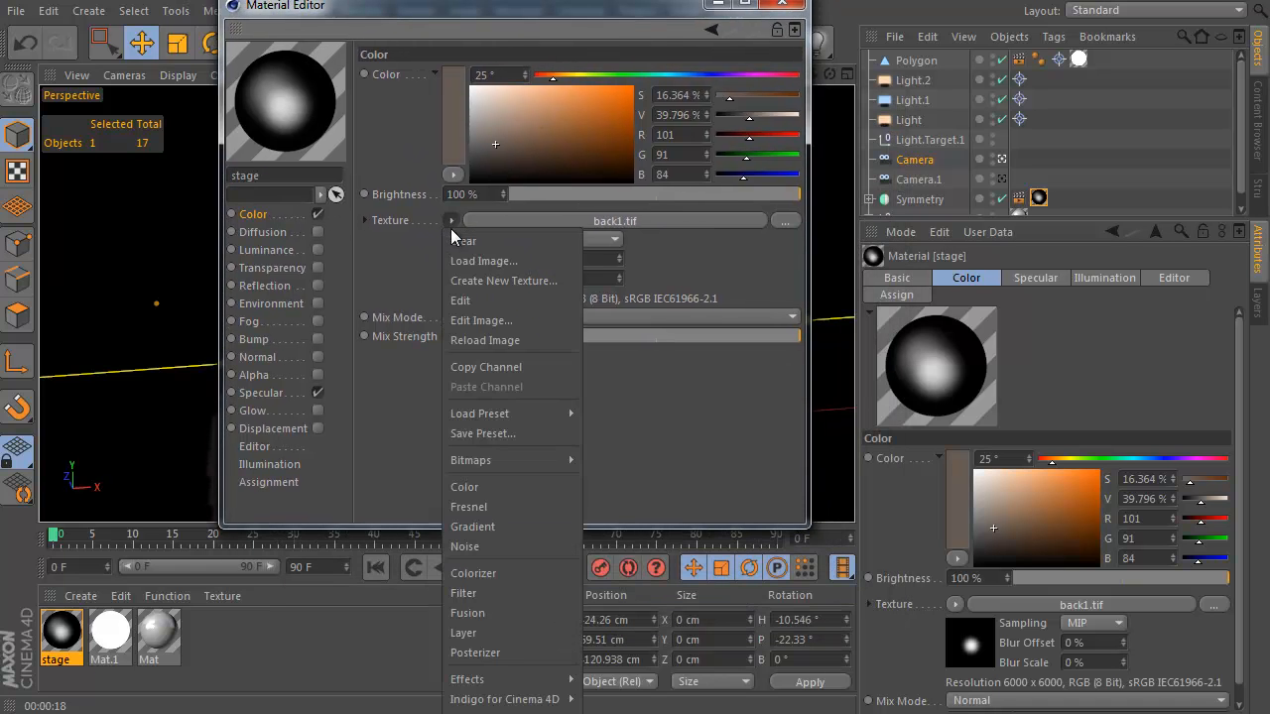
left_click(531, 575)
left_click(585, 220)
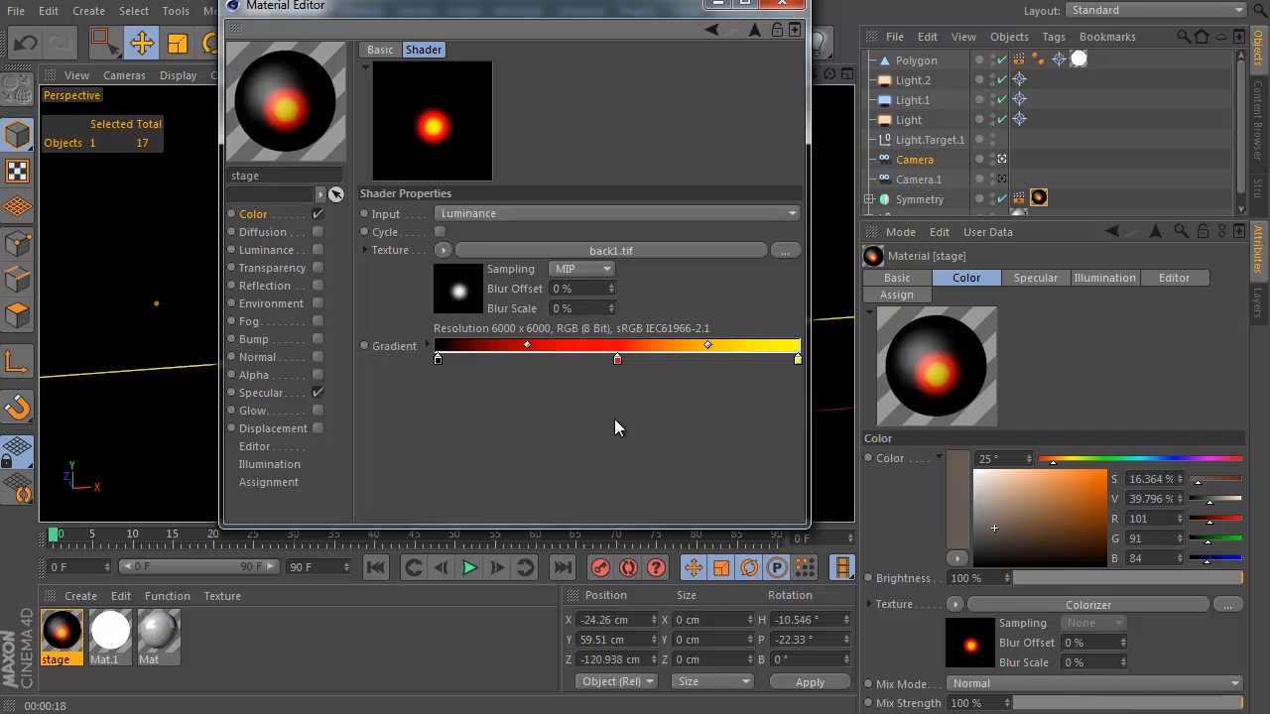
left_click_drag(617, 359, 608, 462)
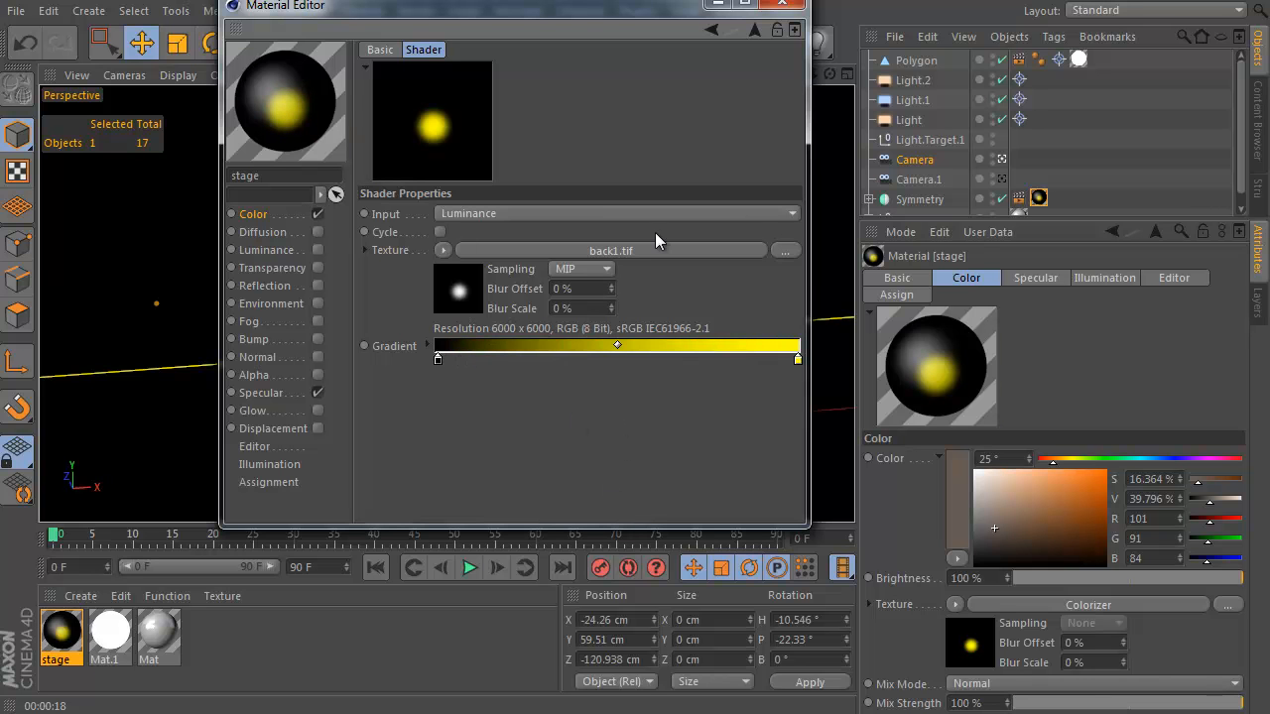
Recolor the black start knot of the Colorizer gradient to a very dark red, R 20, G 1, B 1
left_click(430, 345)
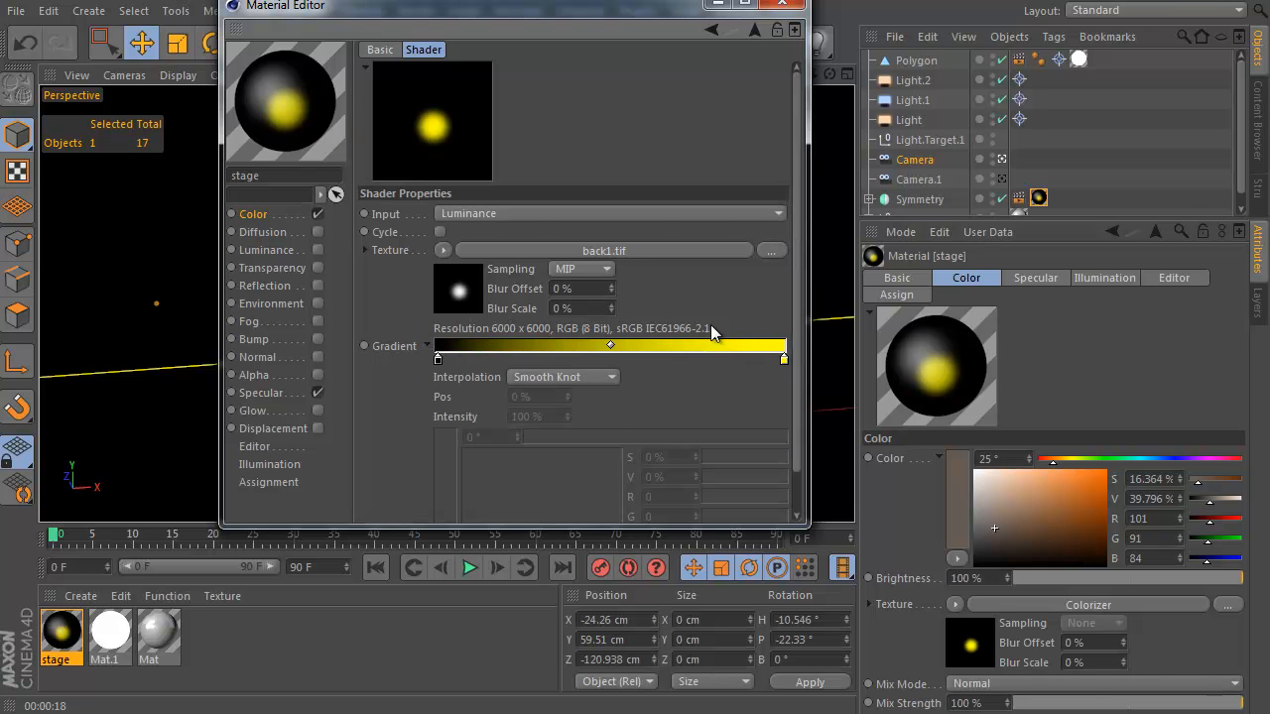
double_click(438, 360)
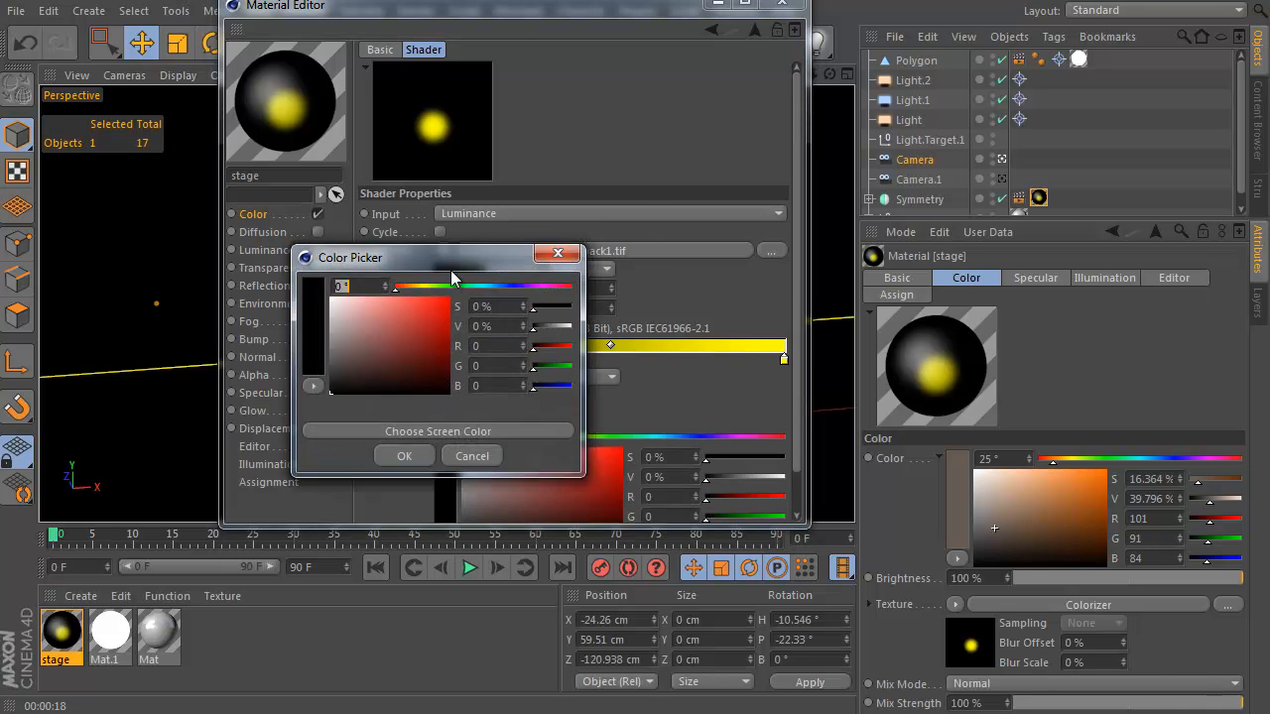
left_click_drag(453, 279, 500, 232)
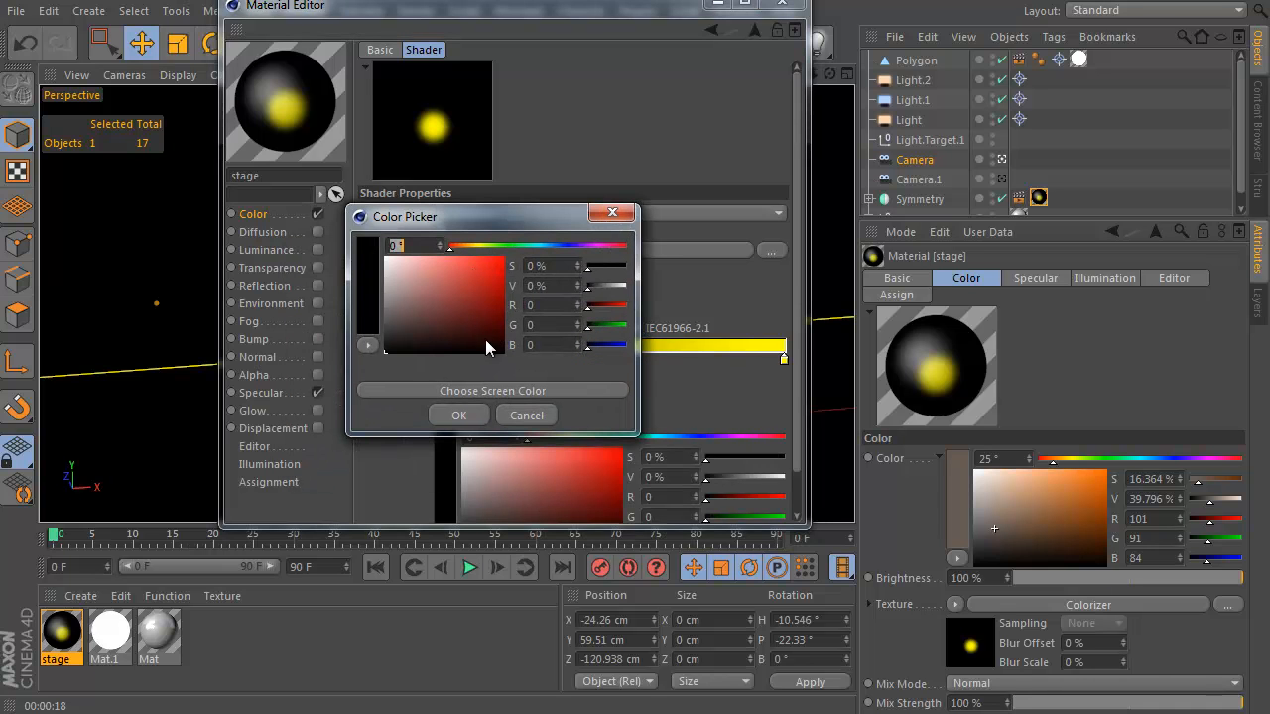
left_click_drag(471, 314, 496, 347)
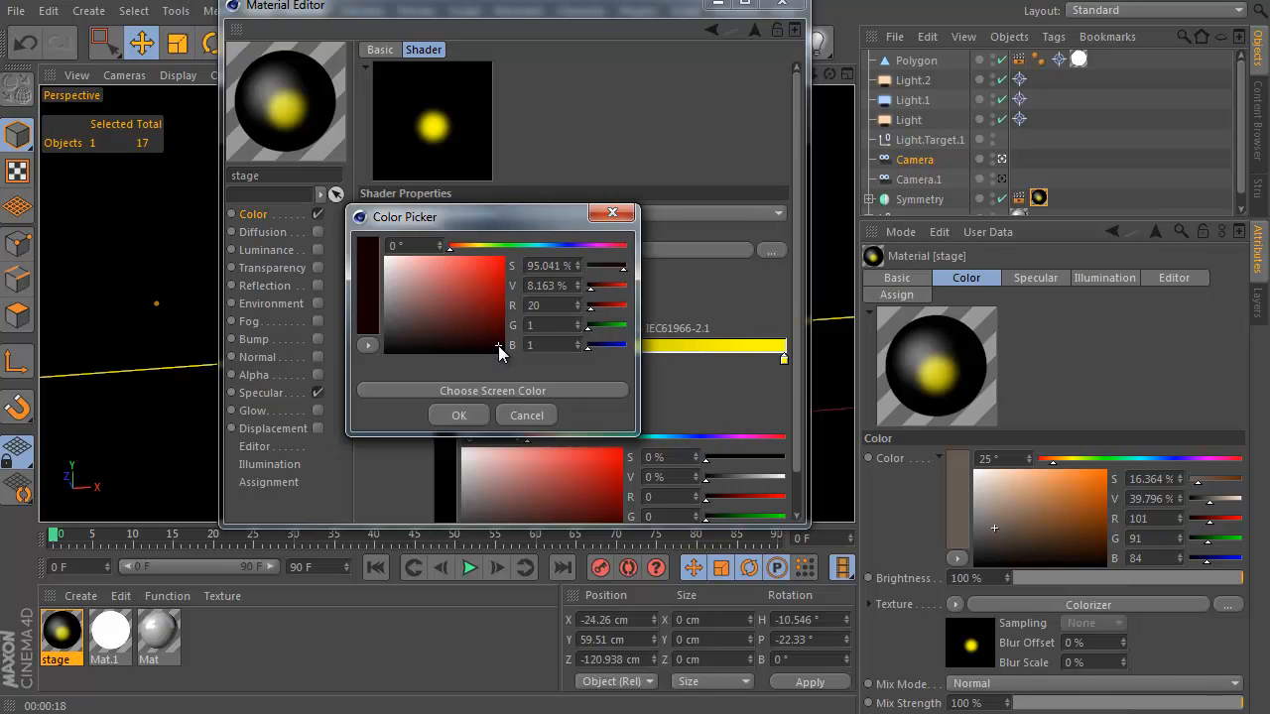
left_click(474, 414)
Recolor the yellow end knot of the Colorizer gradient to a dark red with 72.727% saturation and 14.286% value
double_click(783, 360)
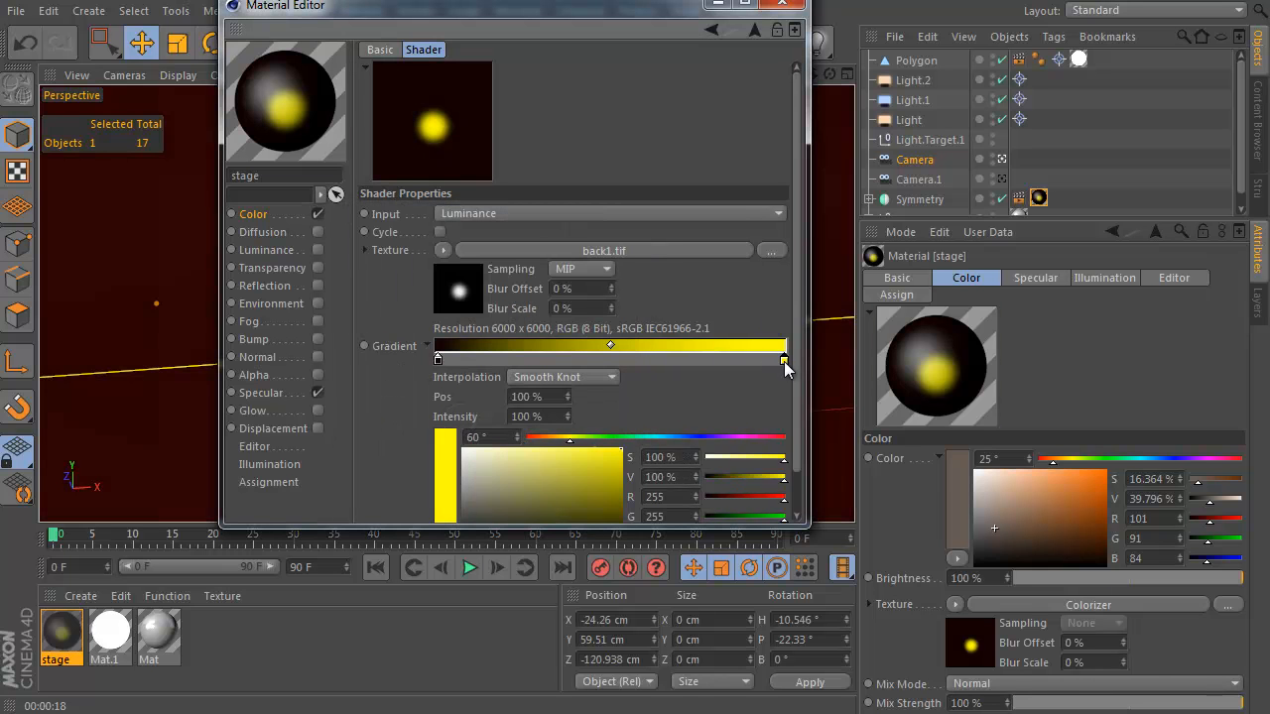
left_click_drag(768, 289, 740, 287)
left_click_drag(754, 349, 761, 380)
left_click(751, 462)
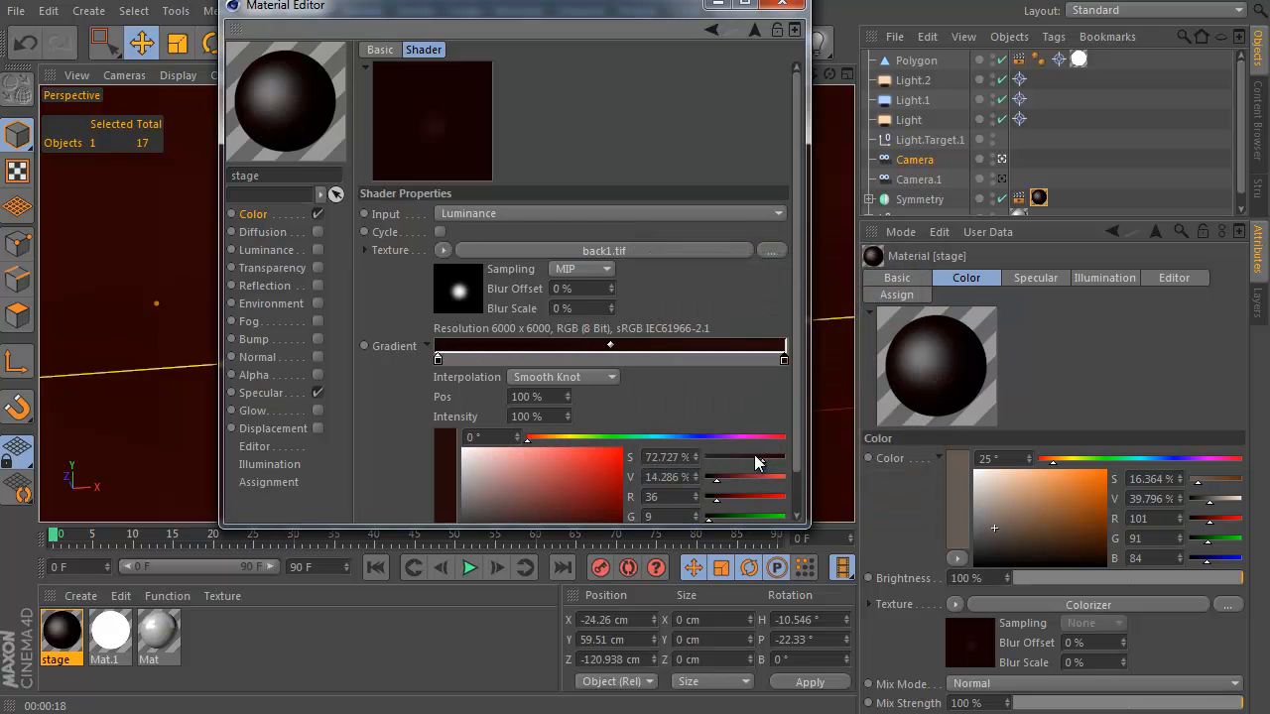
Darken the gradient's start knot to R 18, G 0, B 0 and leave the Colorizer shader
left_click(437, 360)
scroll(788, 341, "down", 2)
left_click_drag(616, 489, 621, 493)
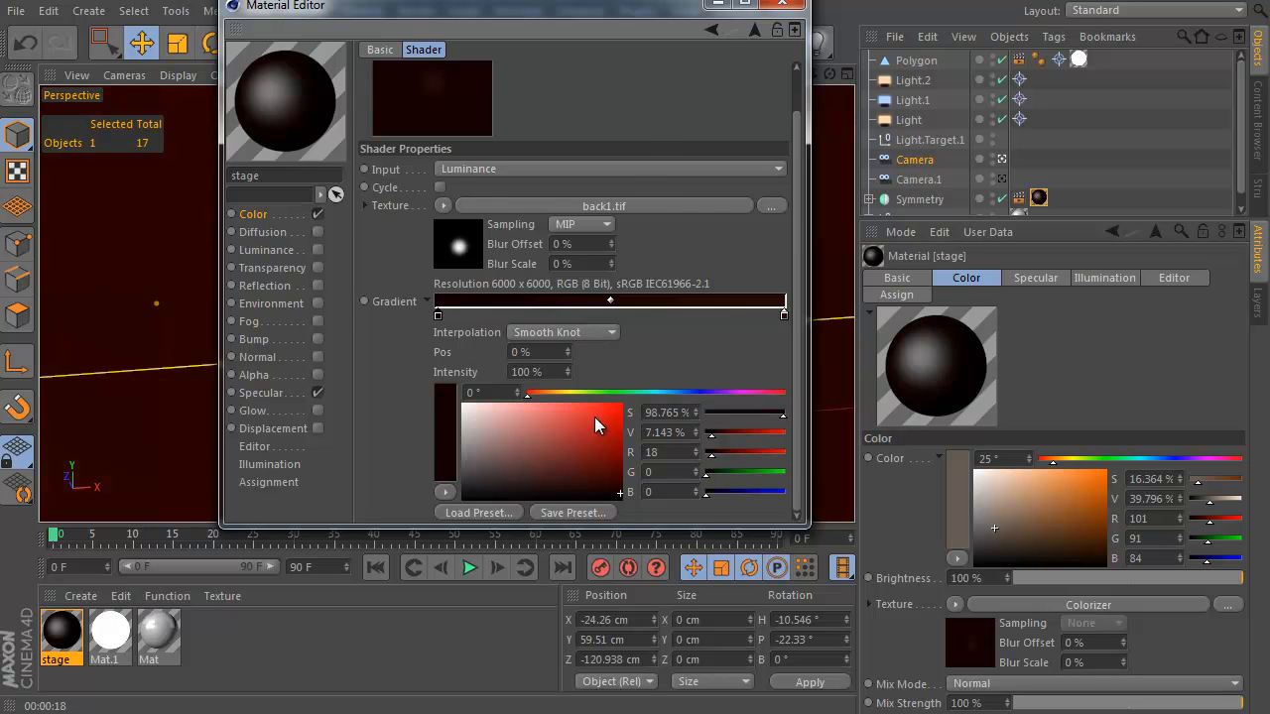
left_click(755, 30)
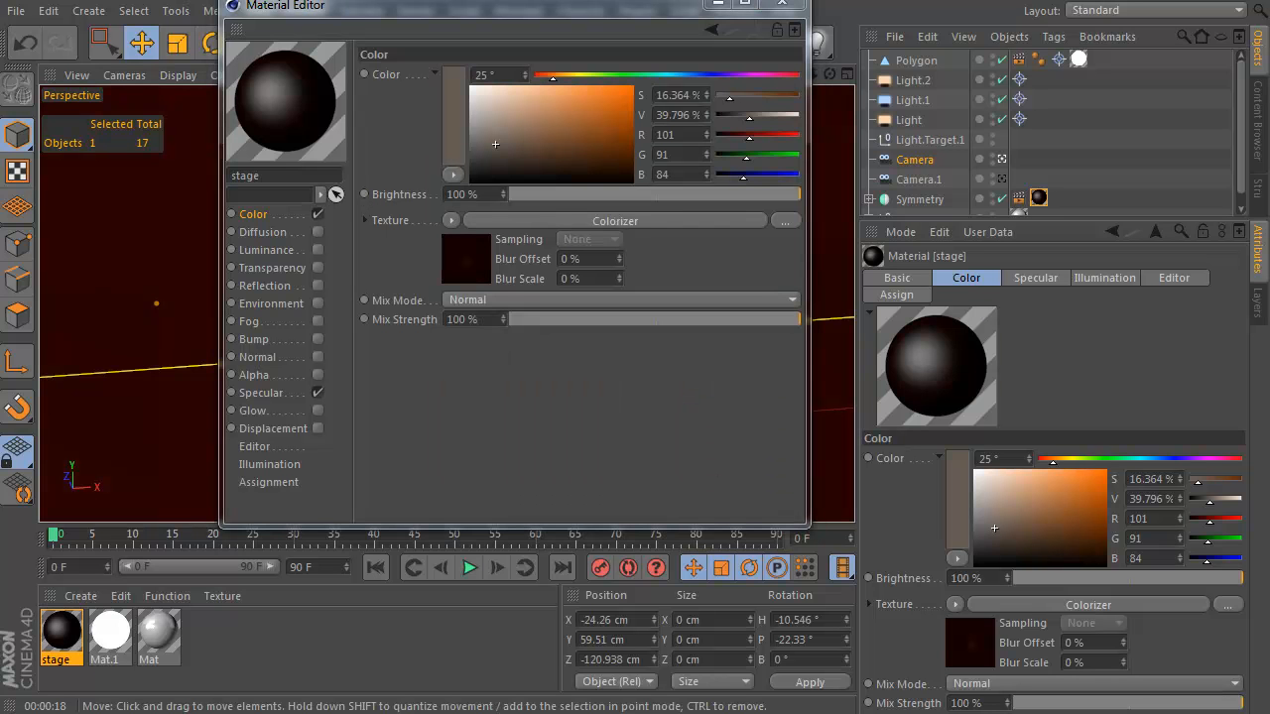
Copy back1.tif from the Colorizer, enable the stage material's Reflection, paste the image as its texture, and set the mix mode to Multiply
left_click(507, 220)
left_click(446, 249)
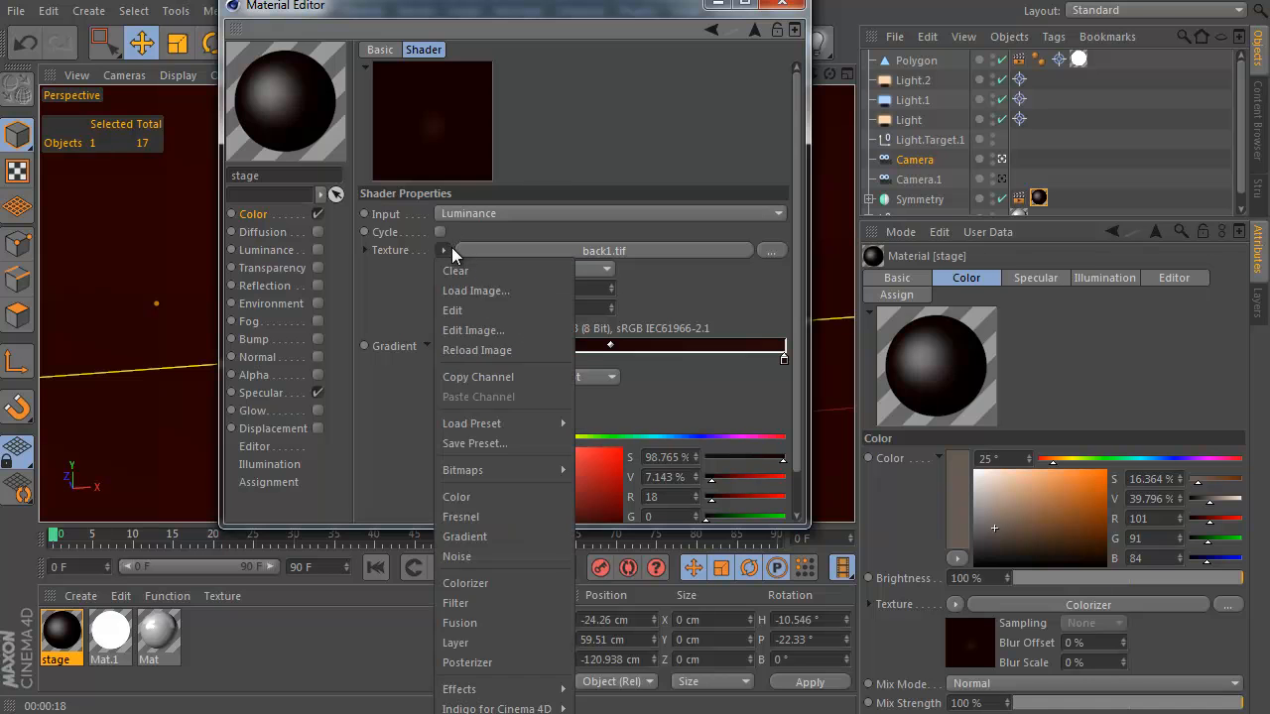
left_click(492, 377)
left_click(318, 285)
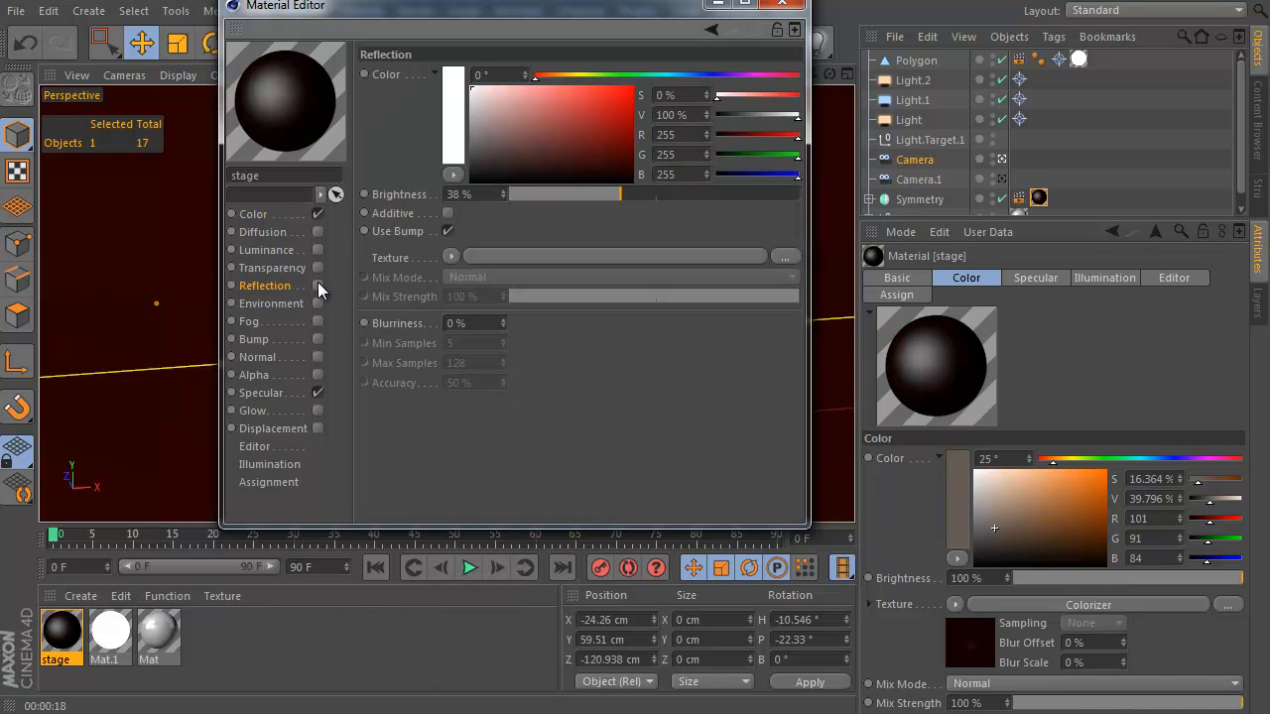
left_click(452, 258)
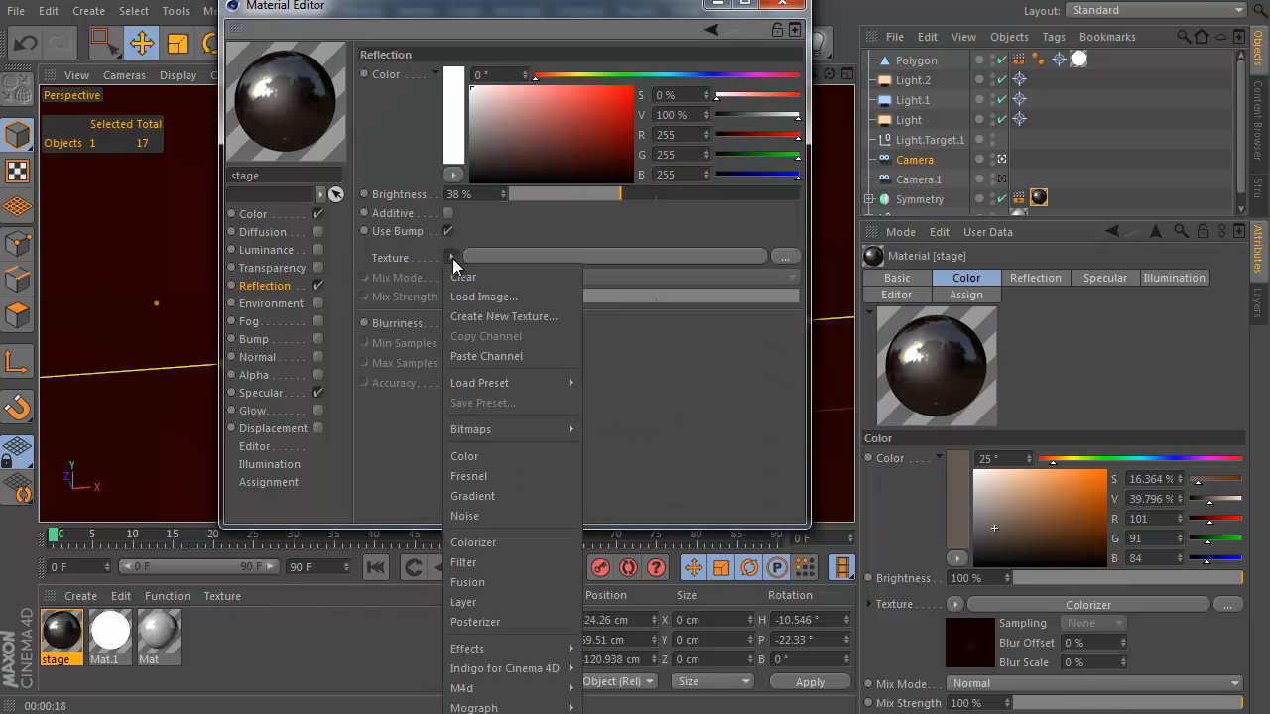
left_click(491, 356)
left_click(521, 354)
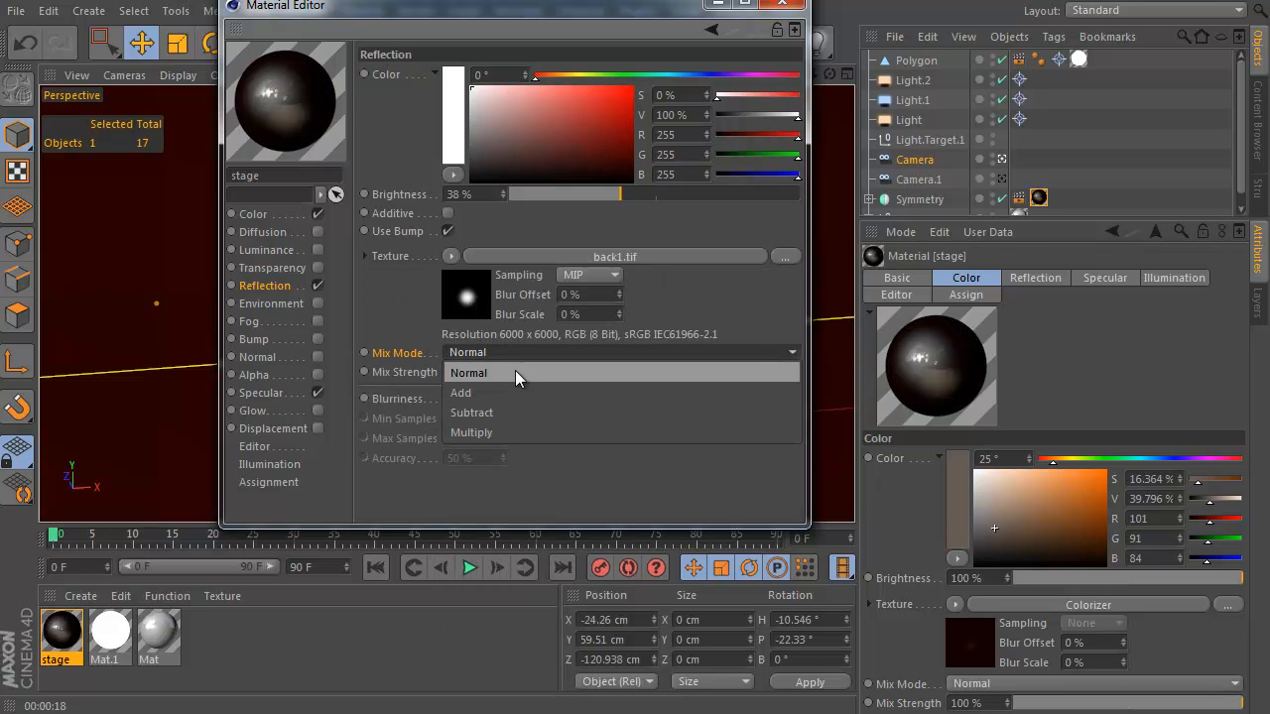
left_click(514, 433)
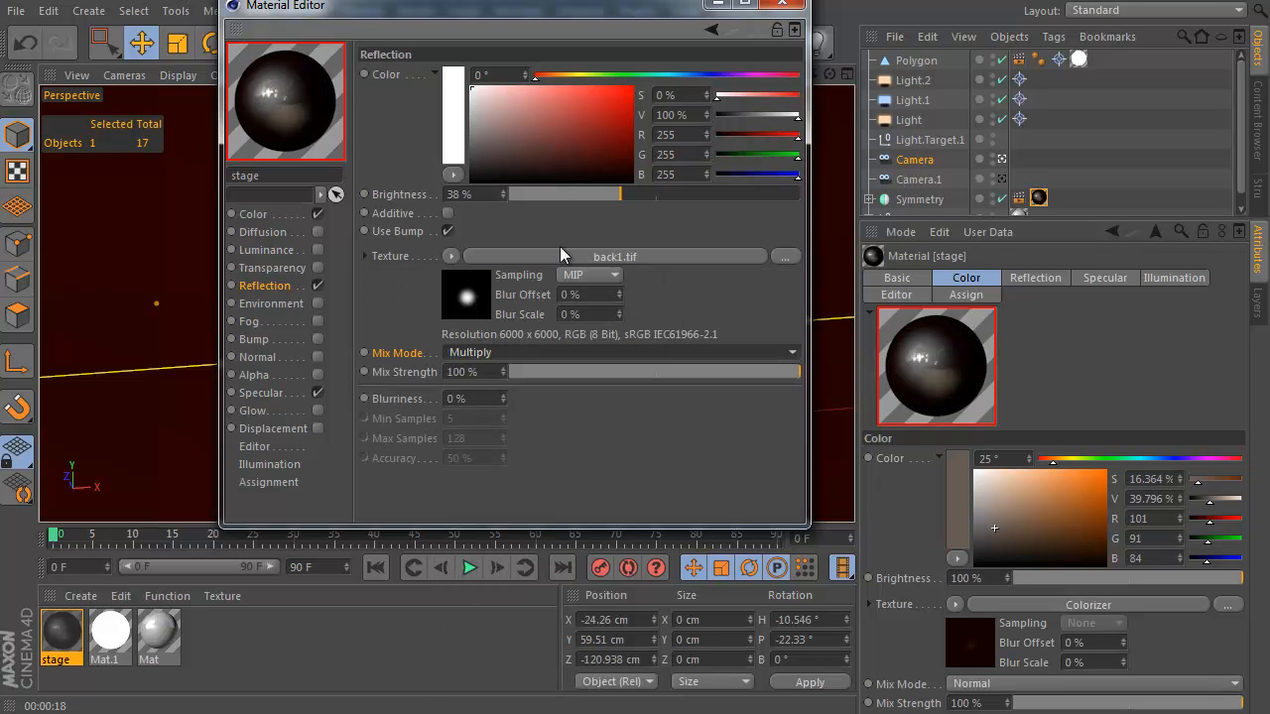
Set the stage material's reflection brightness to 35% and its blurriness to 12%
left_click(505, 199)
left_click(505, 198)
left_click(506, 197)
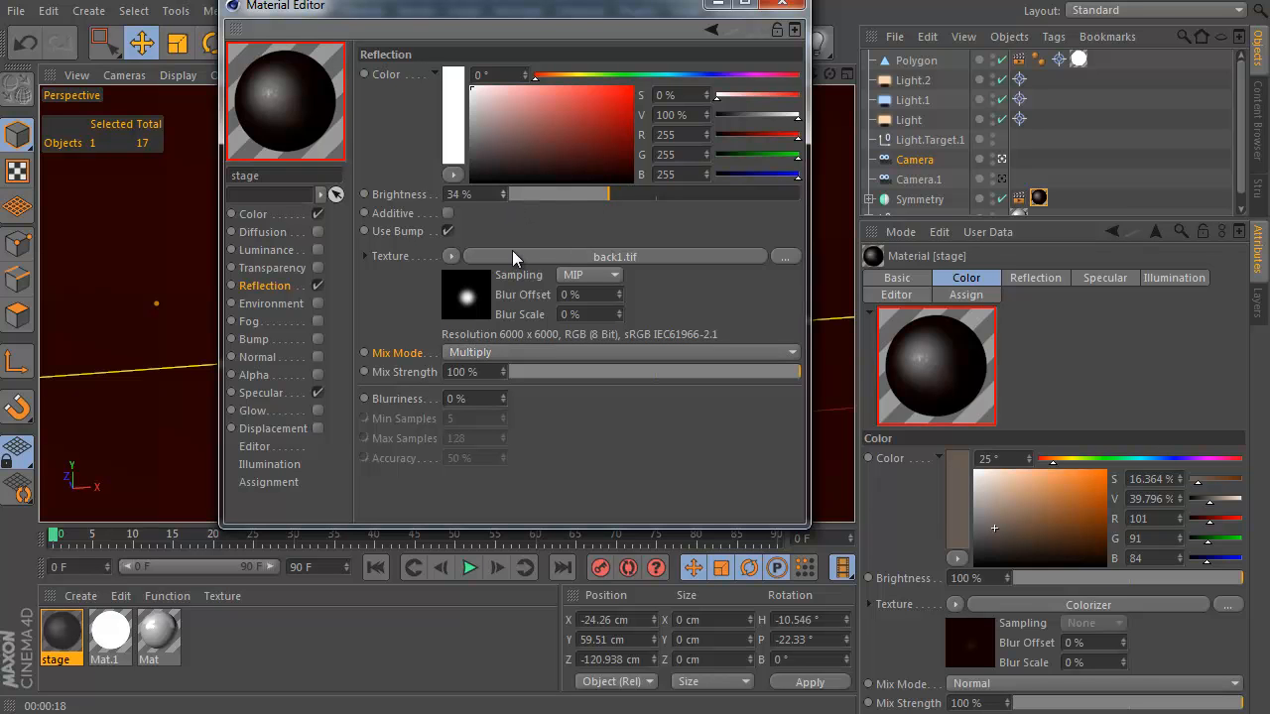
left_click(503, 190)
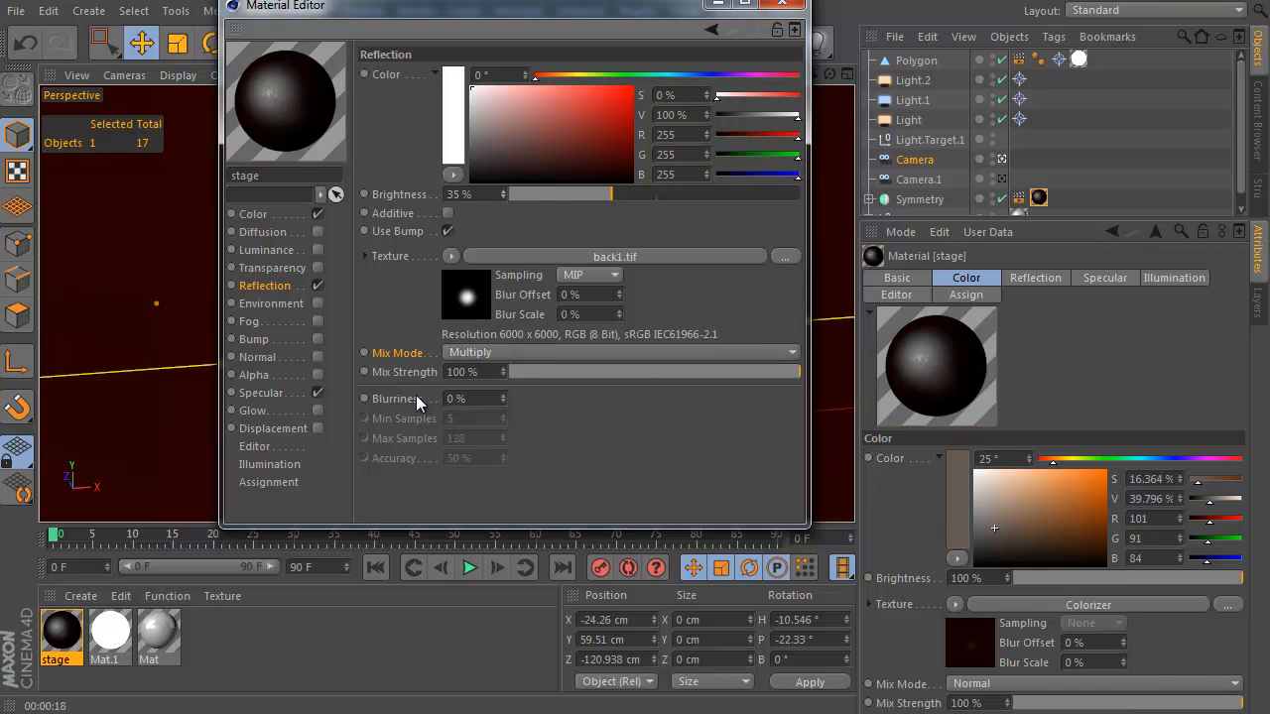
left_click_drag(506, 397, 505, 389)
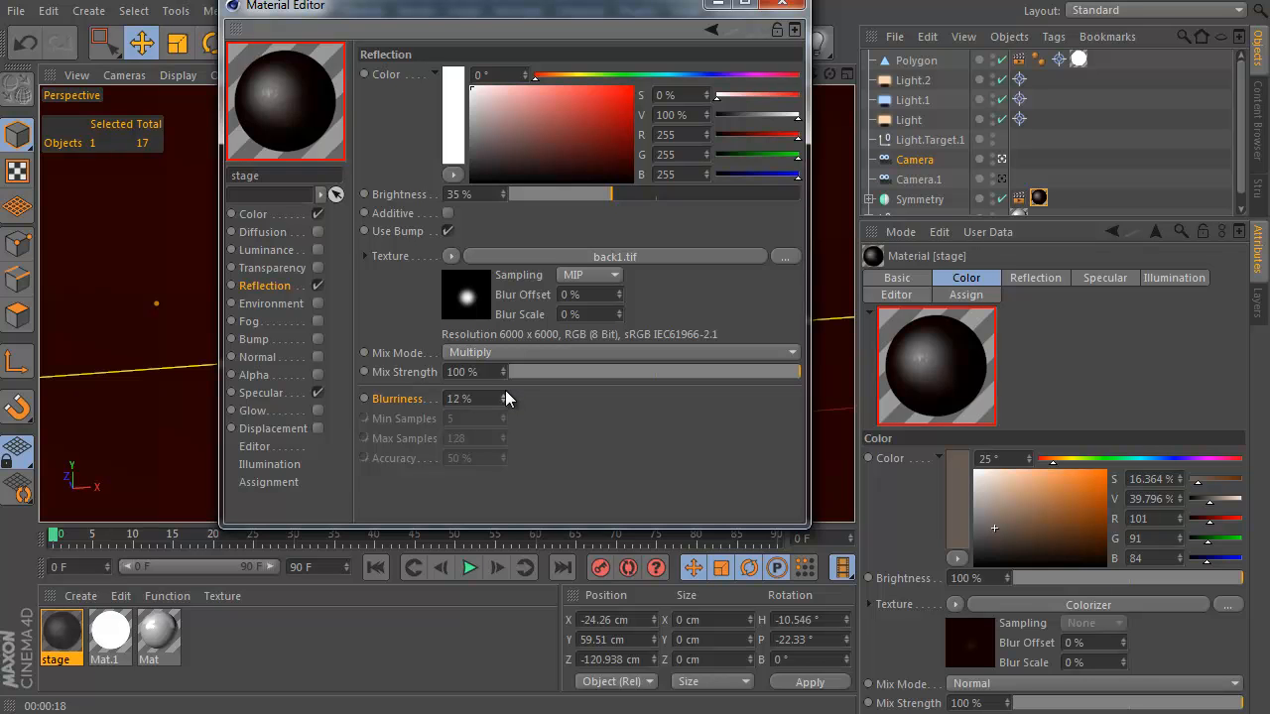
Disable the stage material's Specular channel, close the Material Editor, and render the view
left_click(297, 395)
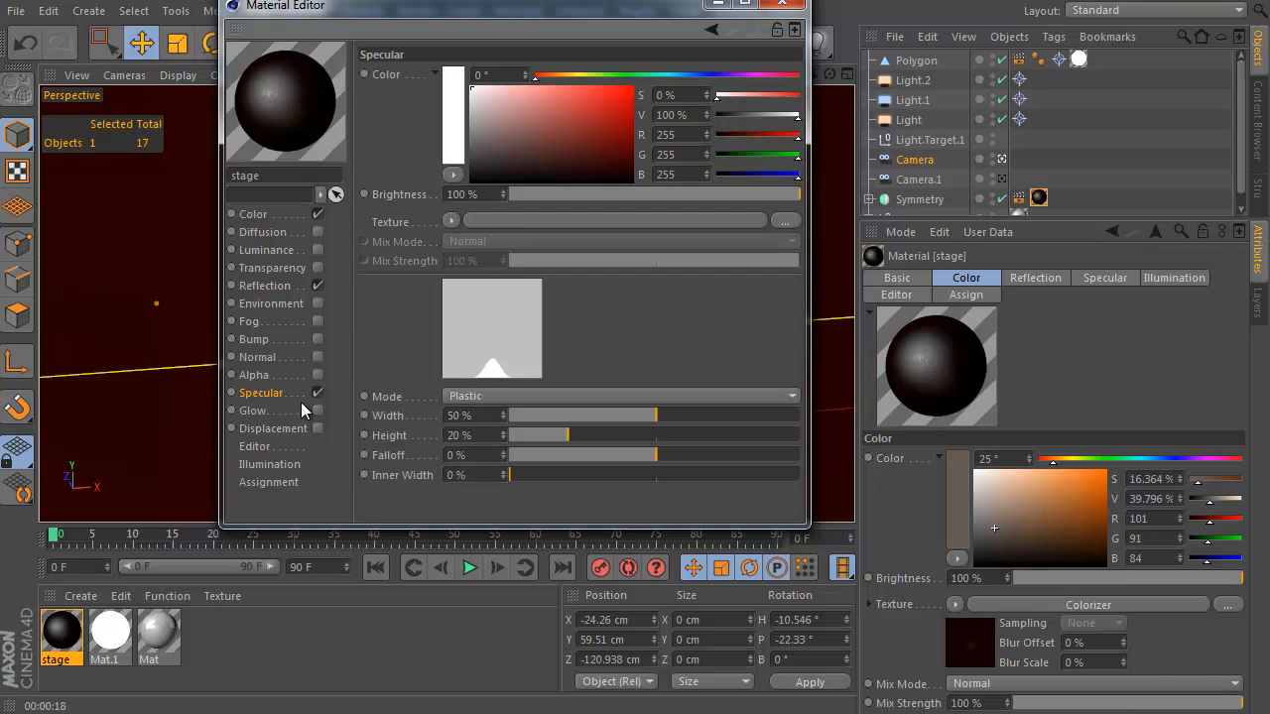
left_click(318, 393)
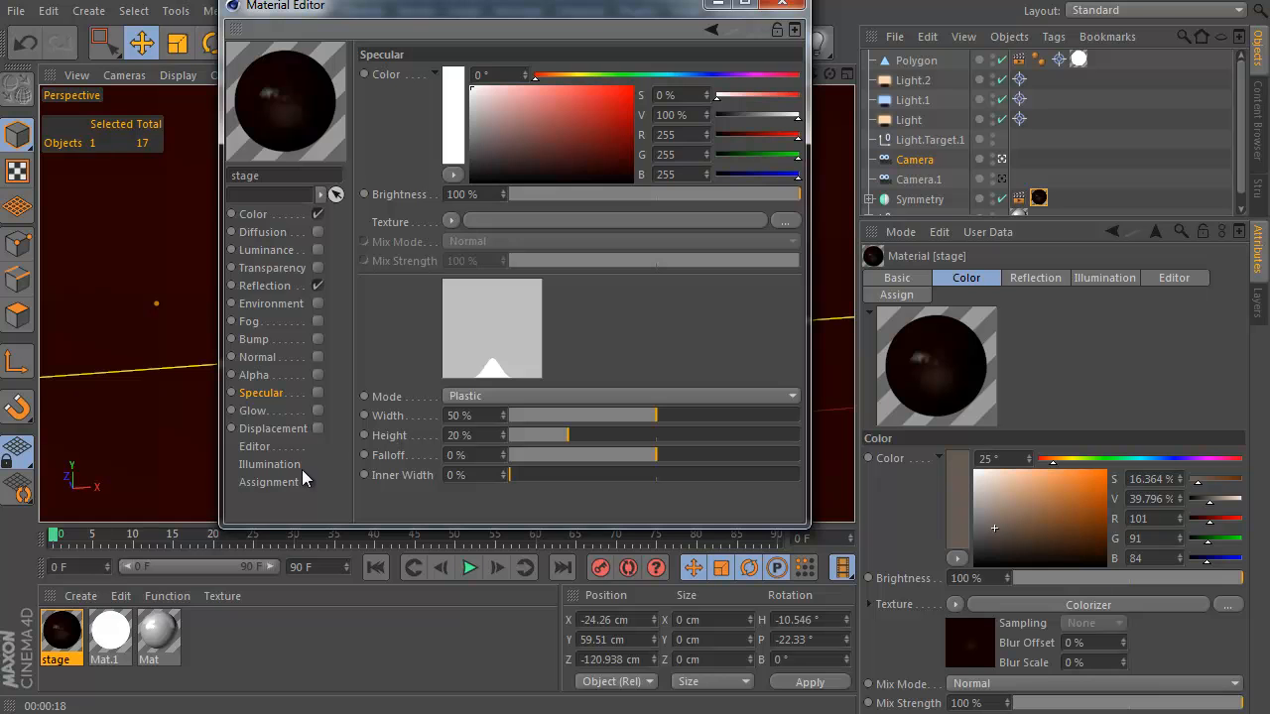
left_click(794, 3)
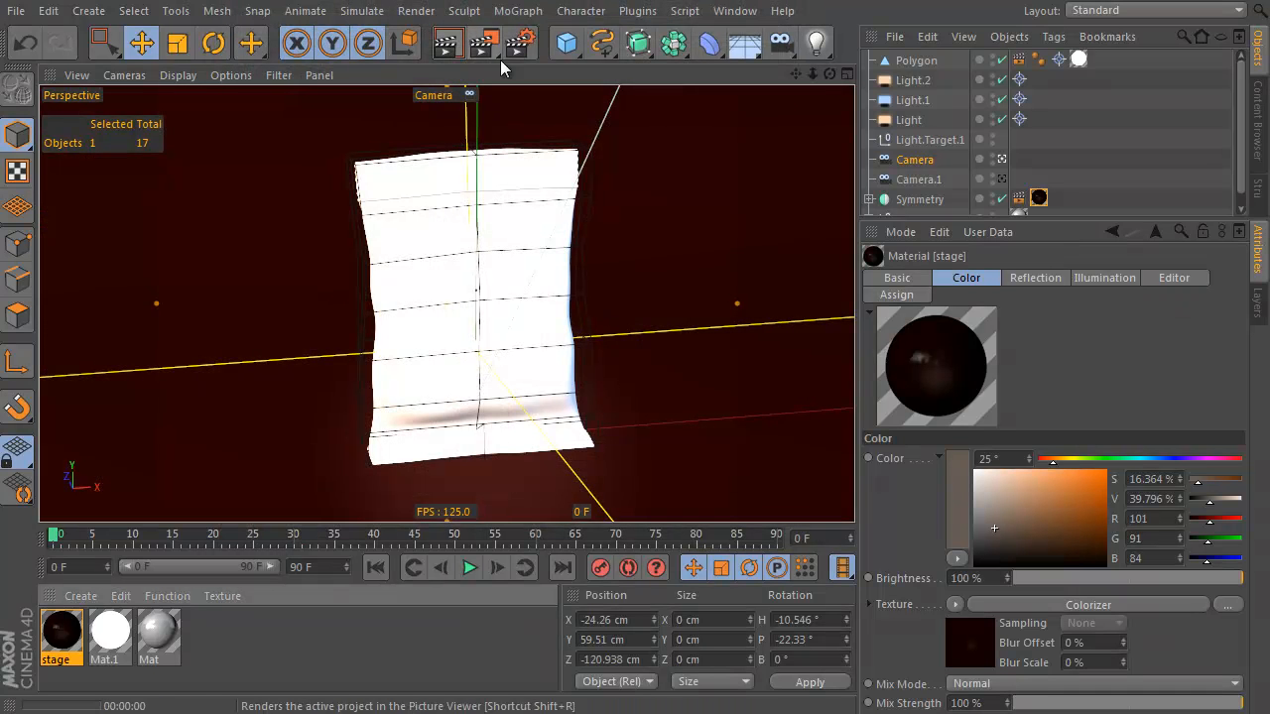
left_click(448, 46)
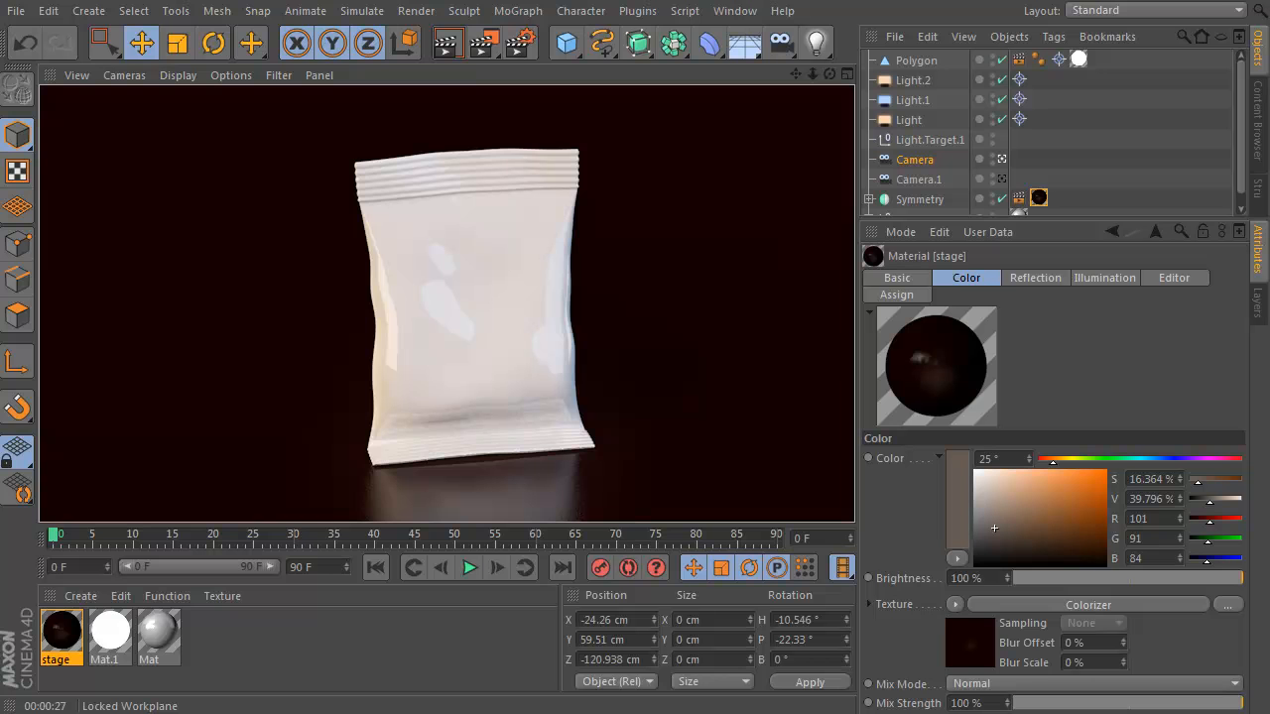
Rename the bag material Mat as bonbons and load c4d_mod.jpg from the tex folder as its color texture
double_click(164, 650)
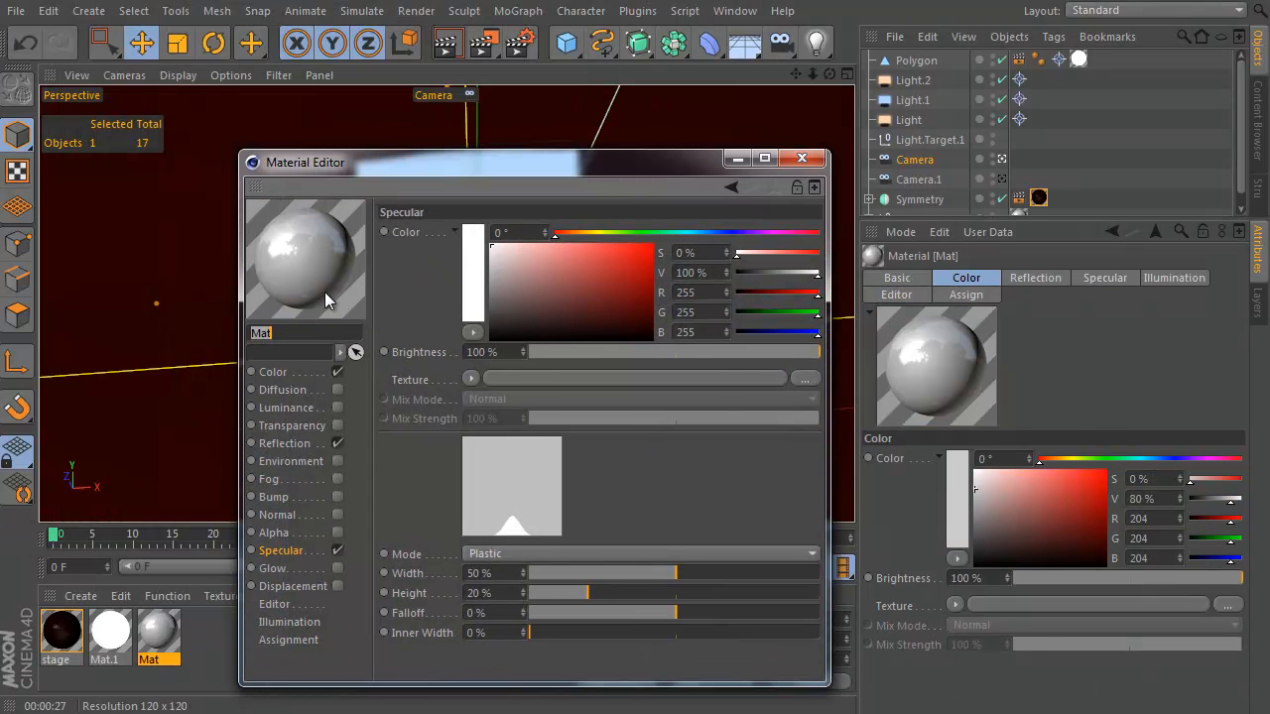
type("bonbons")
left_click(298, 373)
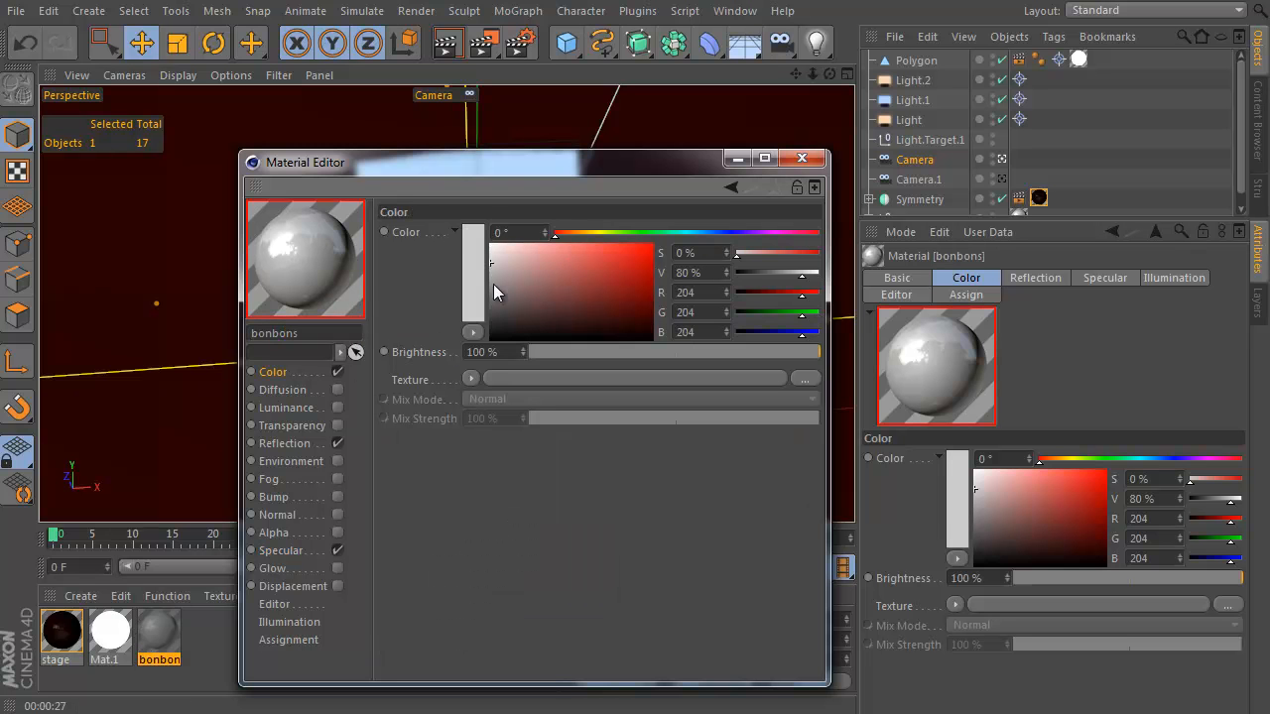
left_click(804, 379)
left_click(744, 332)
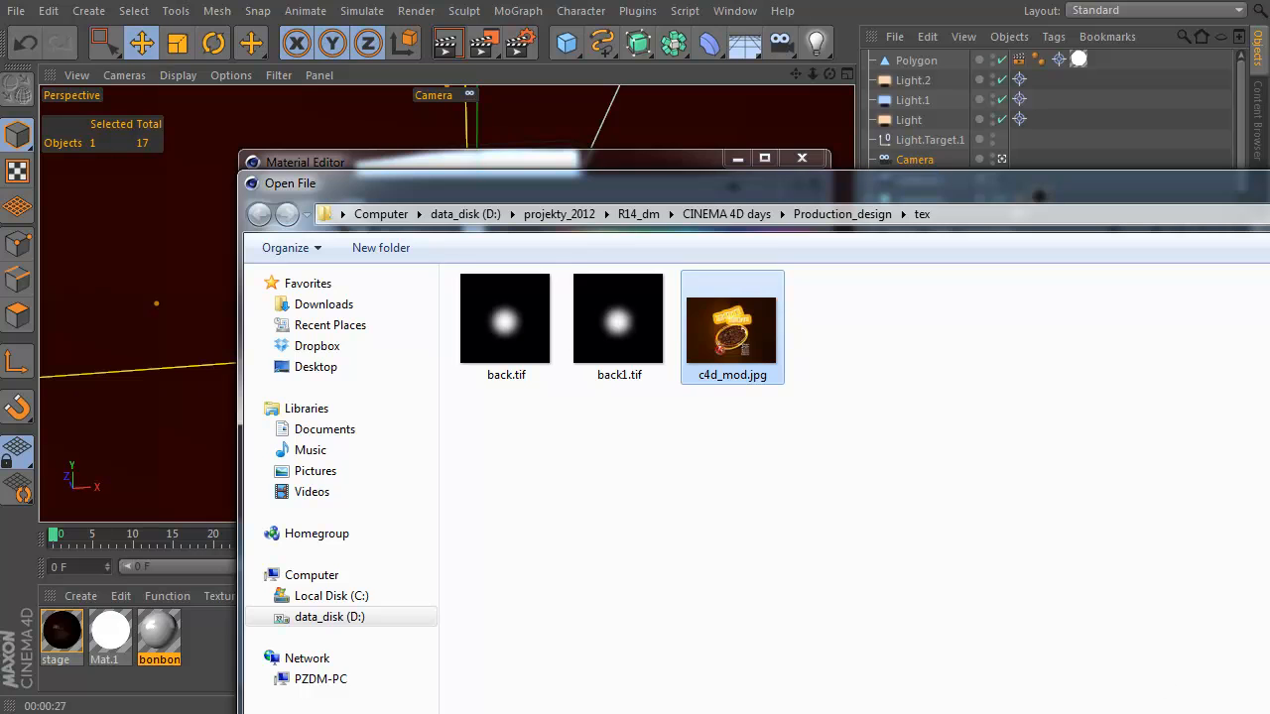
key("Return")
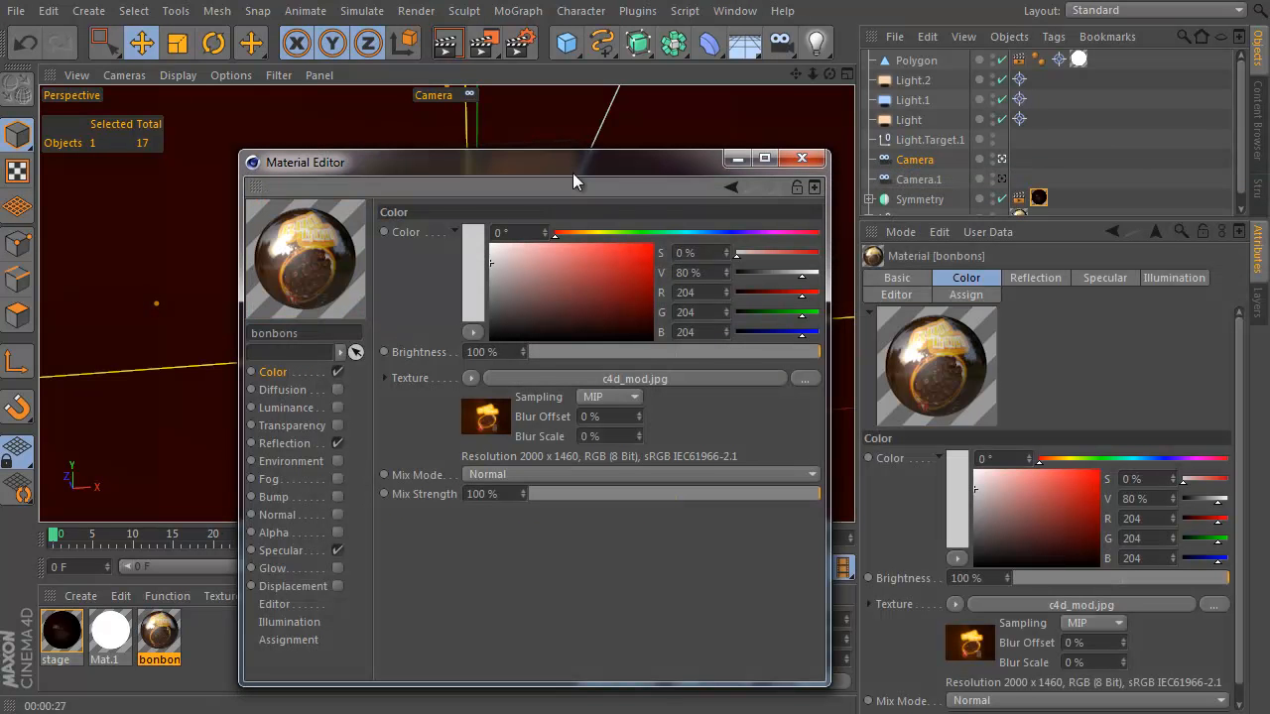
left_click_drag(572, 170, 494, 178)
left_click(719, 167)
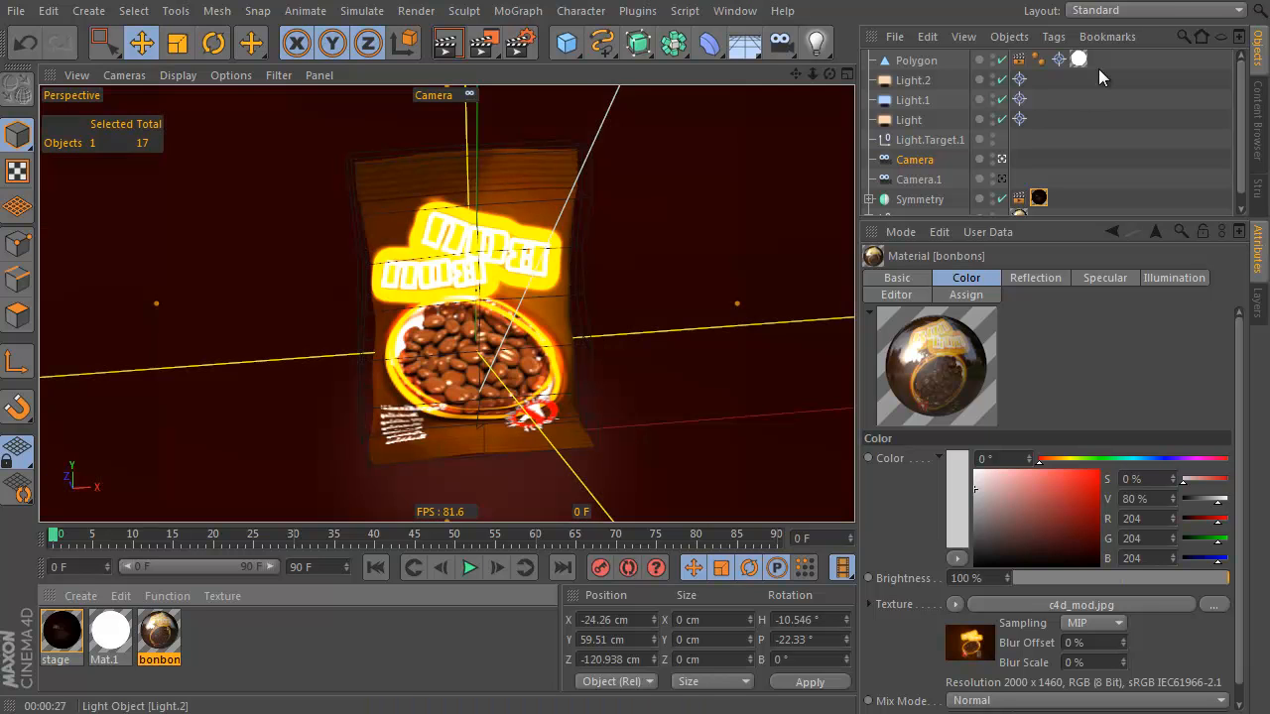
Switch to the BP UV Edit layout and display the bag's UV mesh in UV polygon mode
left_click(1137, 12)
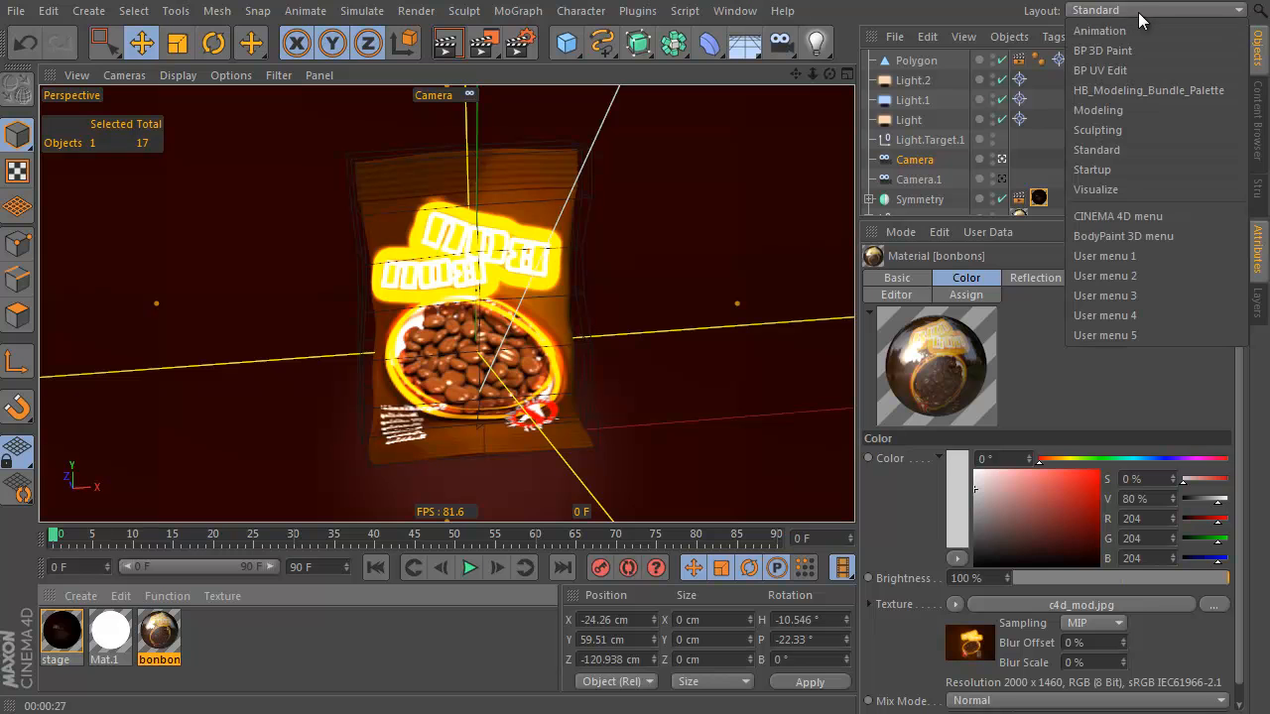
left_click(1123, 66)
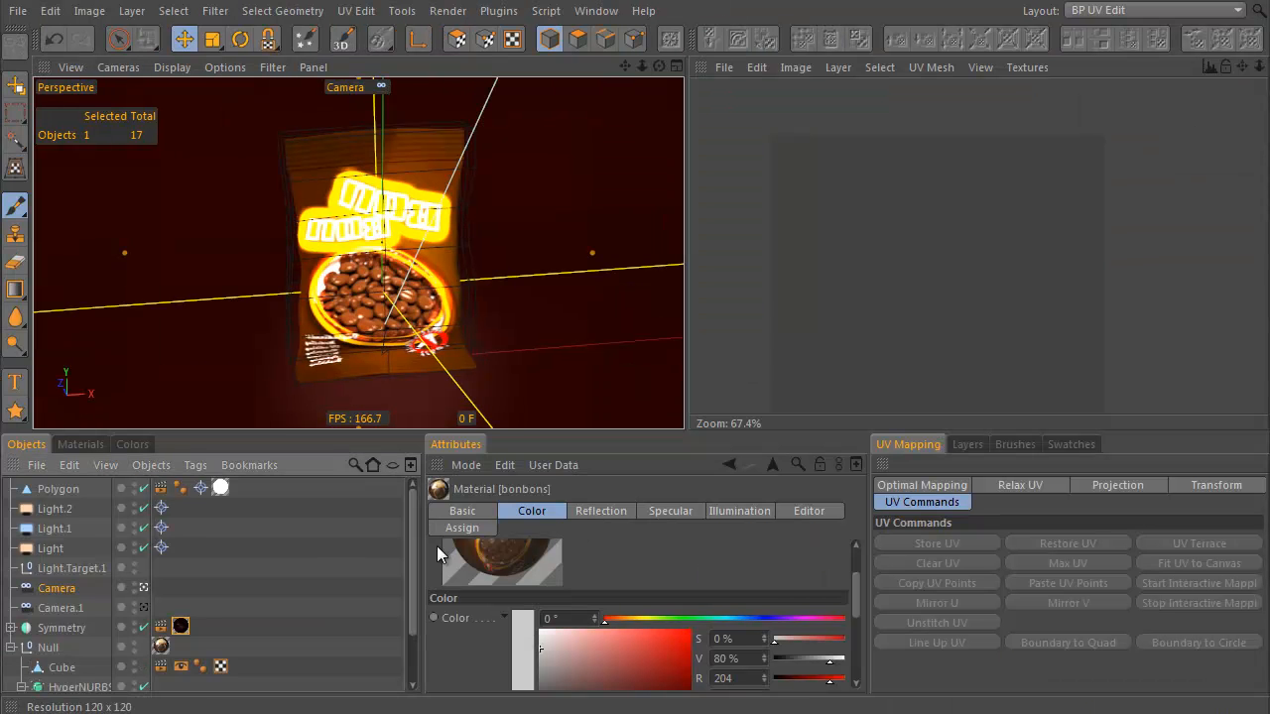
left_click_drag(413, 566, 413, 615)
left_click(222, 603)
left_click(223, 605)
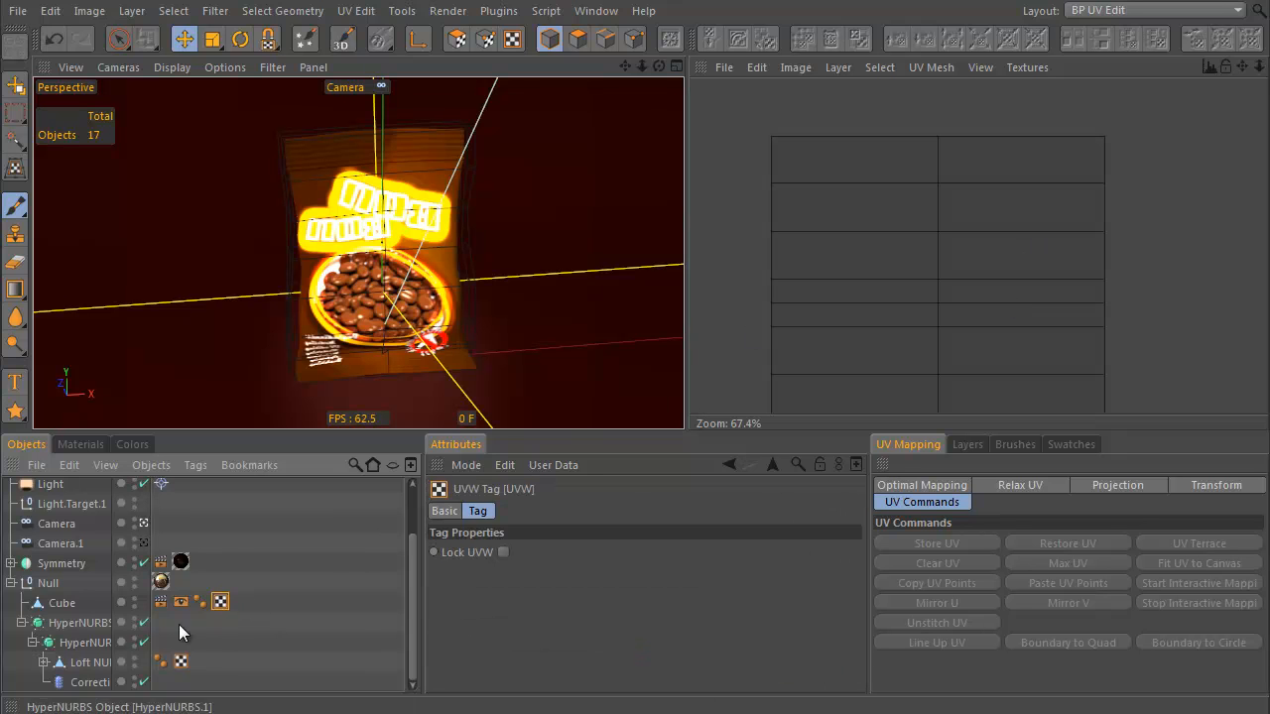
left_click_drag(180, 662, 1029, 323)
right_click_drag(1027, 322, 994, 266, "alt")
left_click(460, 39)
middle_click_drag(983, 234, 971, 201, "alt")
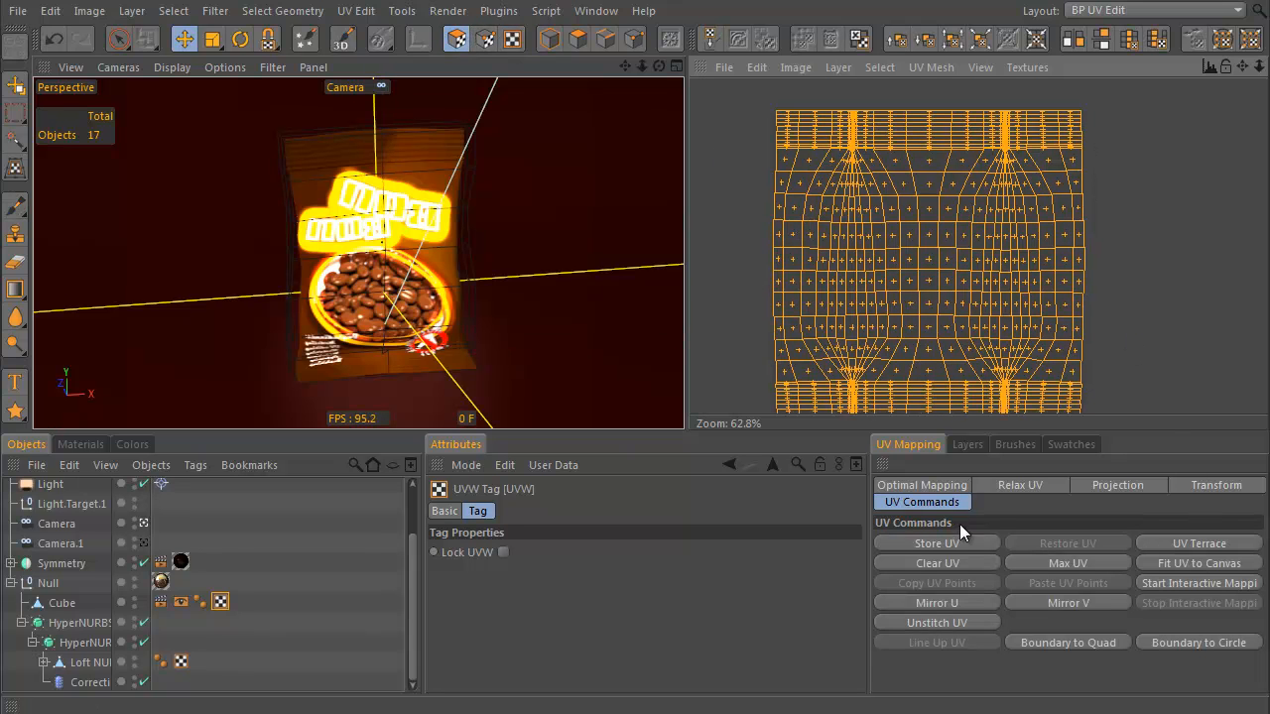
Mirror the bag's UVs along U and return to the Standard layout
left_click(933, 605)
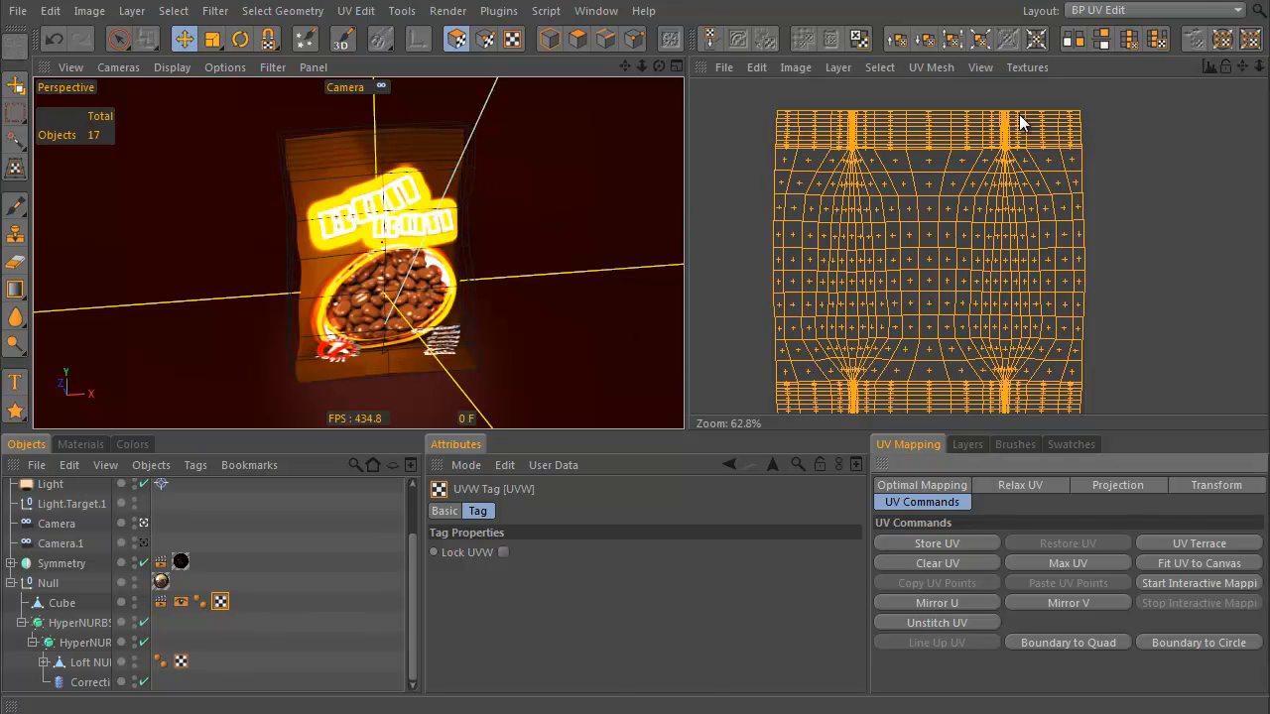
left_click(1174, 12)
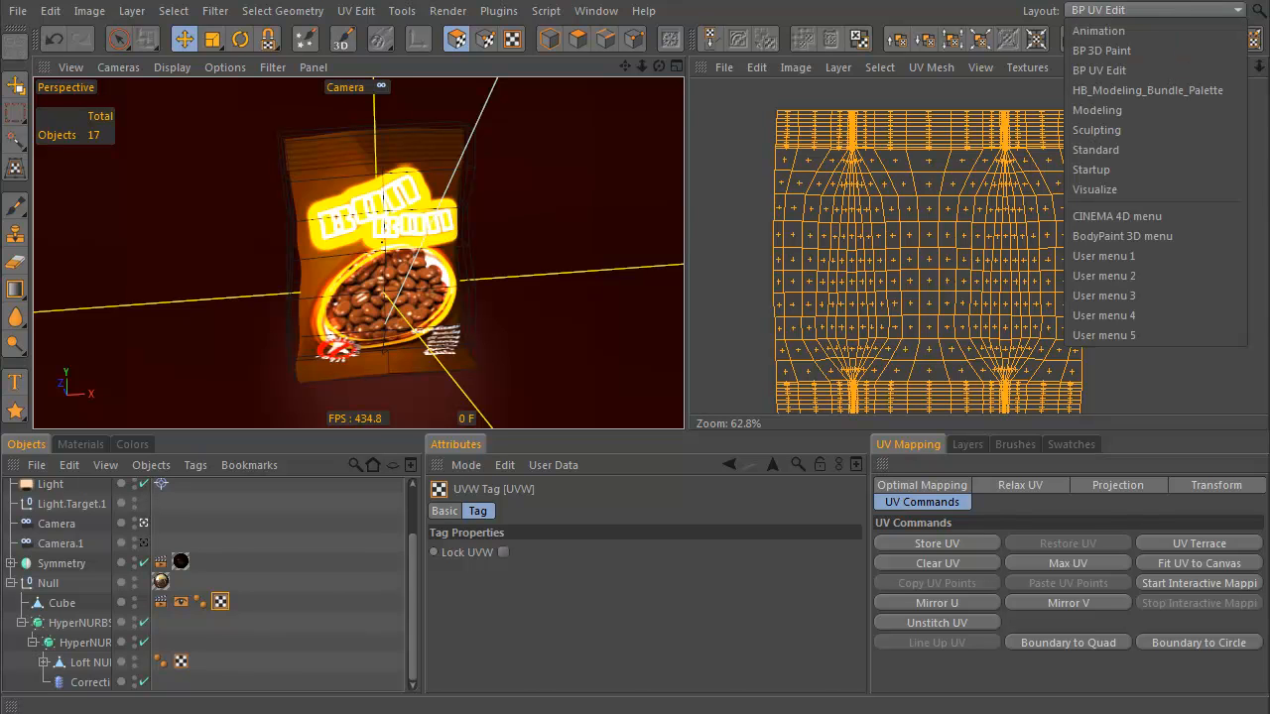
left_click(1095, 150)
Reload the c4d_mod.jpg image in the bonbons material and open its Reflection settings
double_click(161, 632)
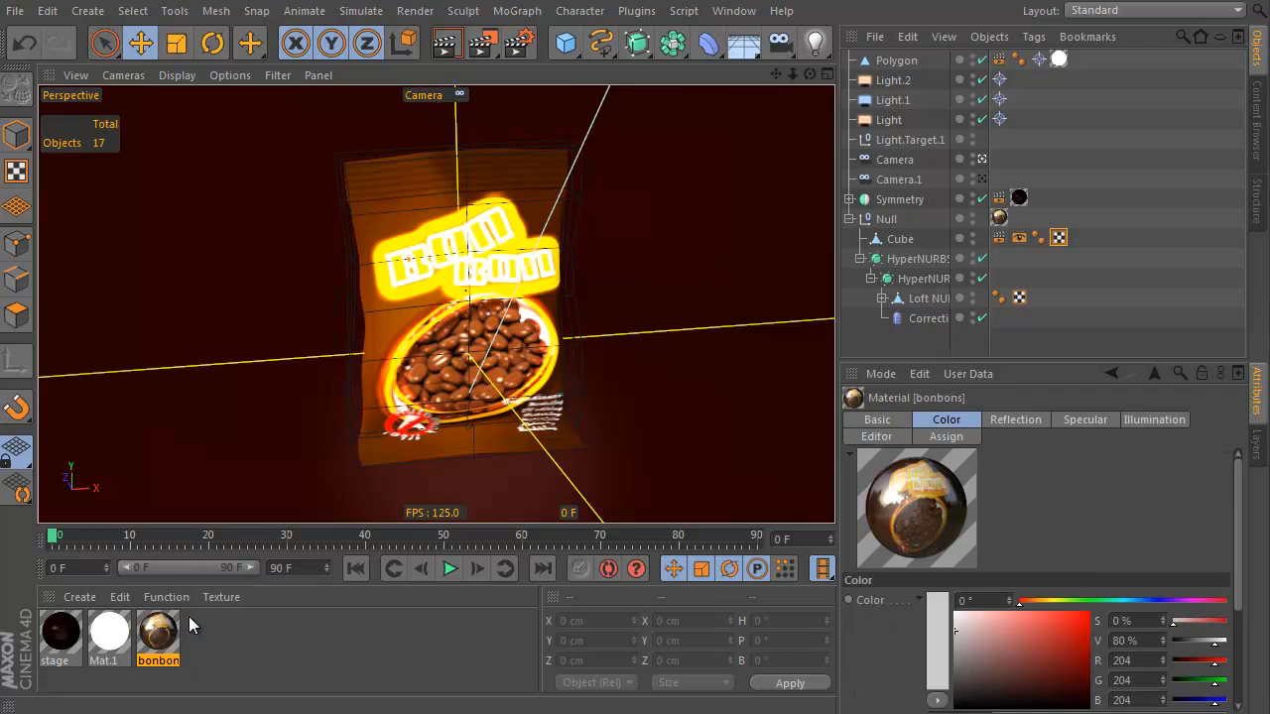
left_click_drag(463, 34, 731, 78)
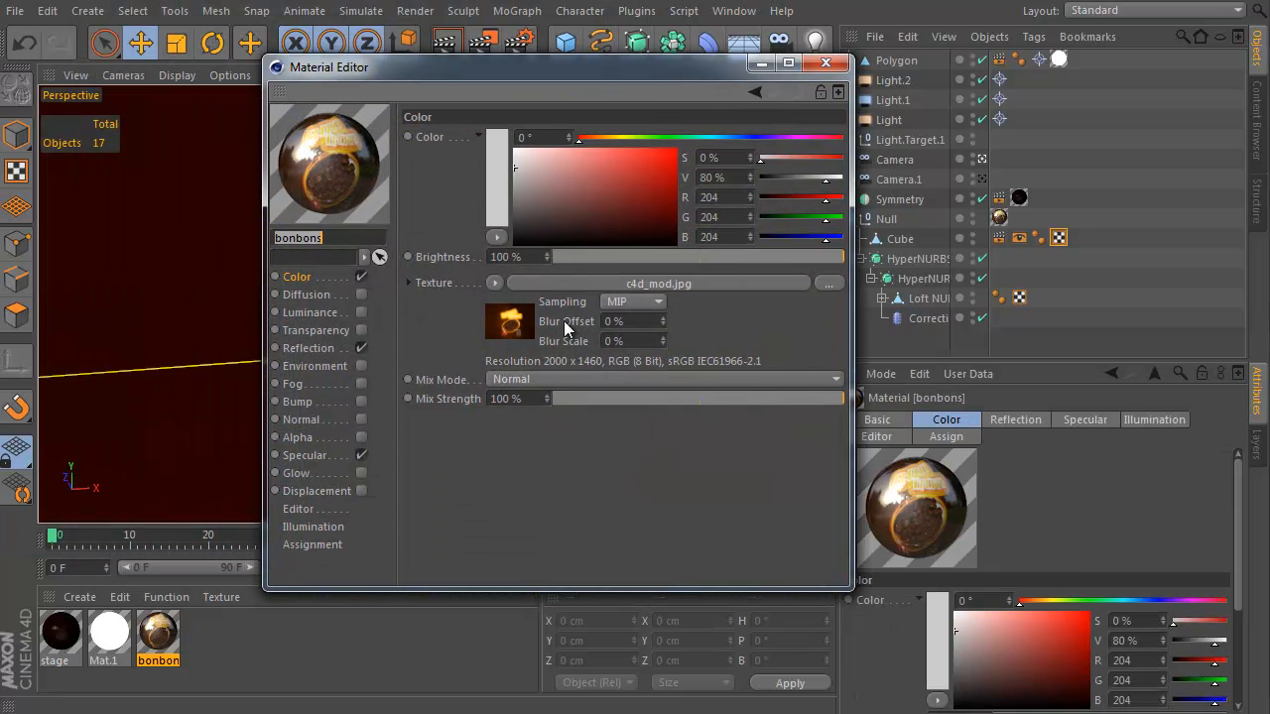
left_click(495, 283)
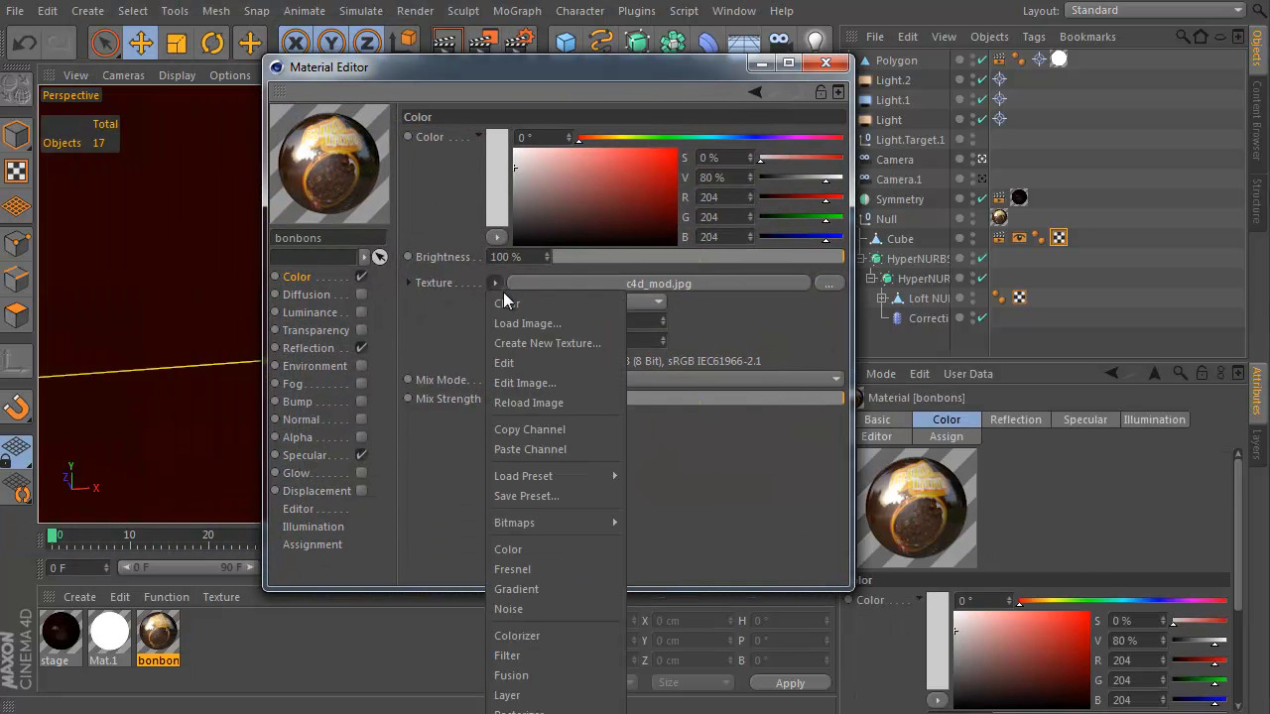
left_click(541, 403)
left_click(328, 349)
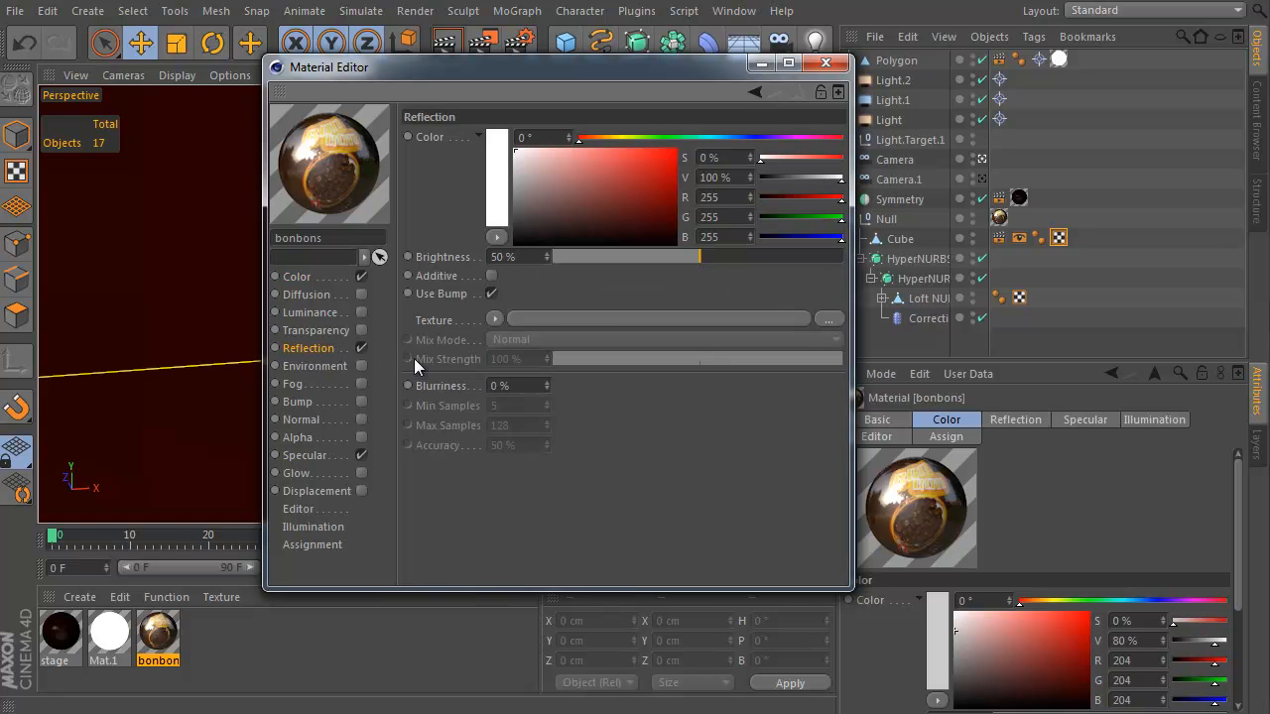
Paste the copied c4d_mod.jpg image into the reflection texture, wrap it in a Filter shader and open that shader
left_click(495, 320)
left_click(535, 421)
left_click(493, 319)
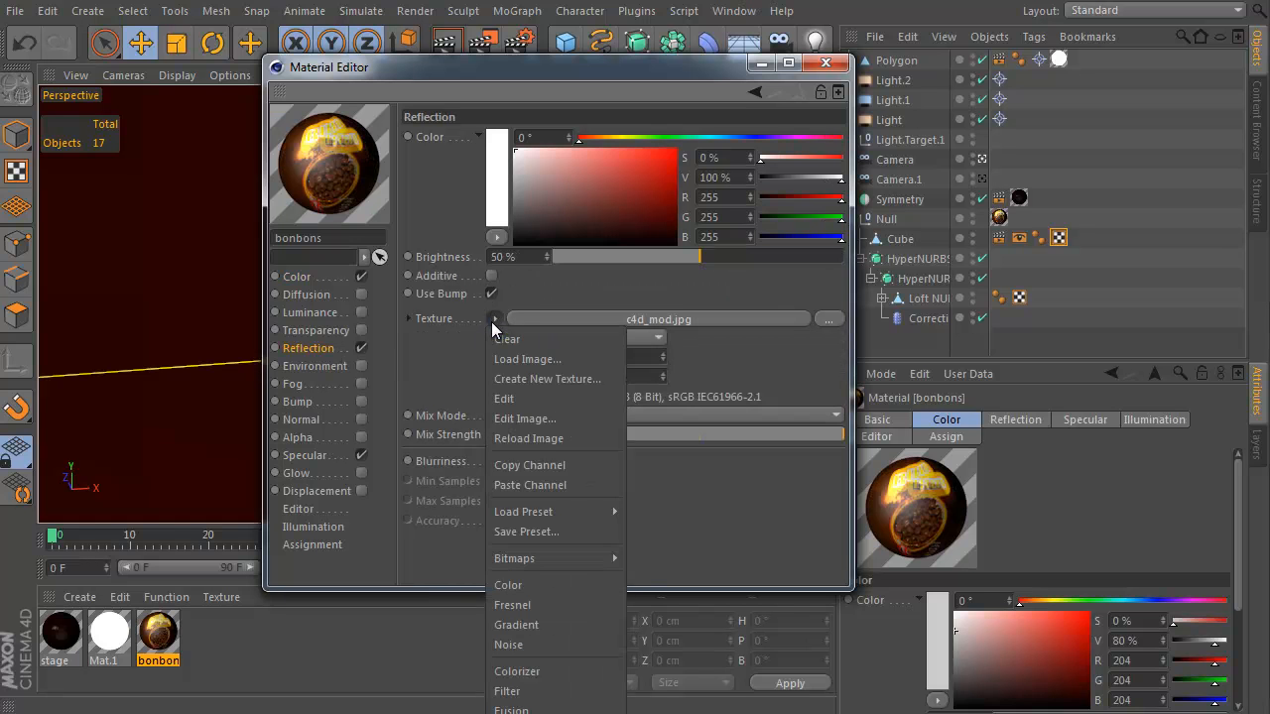
left_click(552, 692)
left_click(556, 317)
left_click_drag(651, 79, 653, 38)
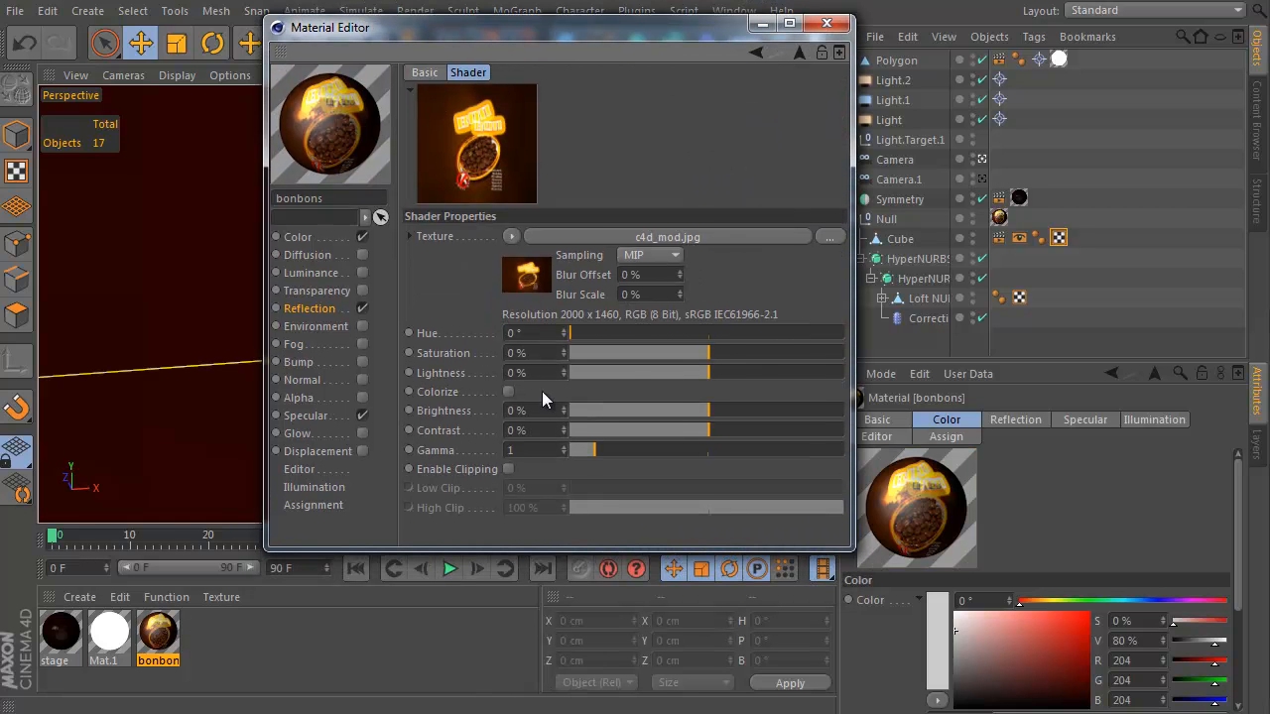
Set the Filter shader's saturation to -42% and gamma to 1.57, and return to the Reflection channel
left_click_drag(709, 355, 650, 353)
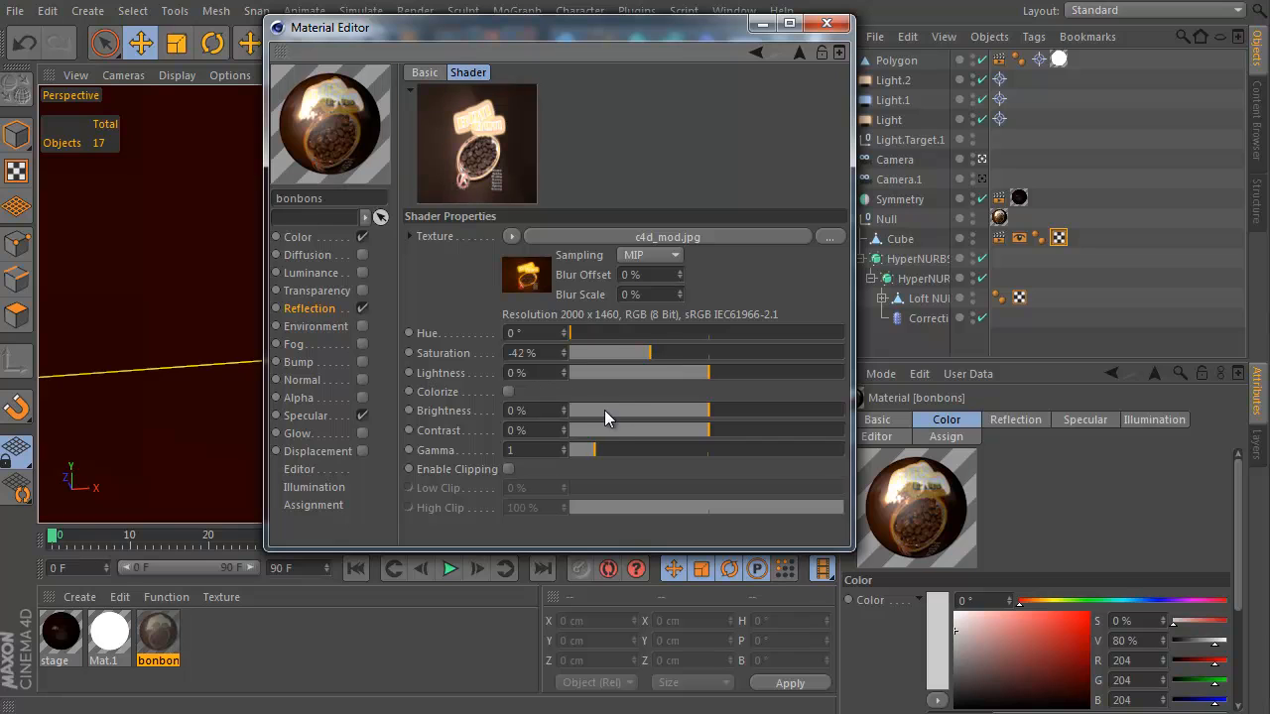
left_click_drag(596, 454, 611, 452)
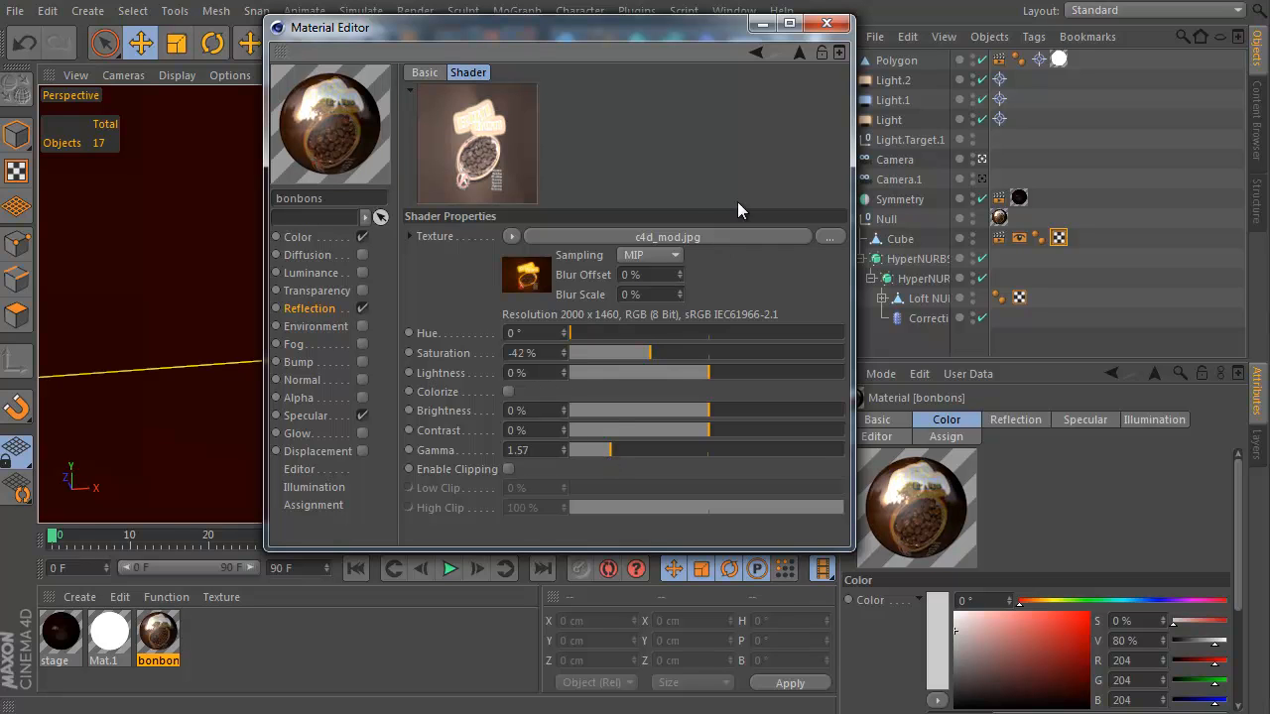
left_click(799, 55)
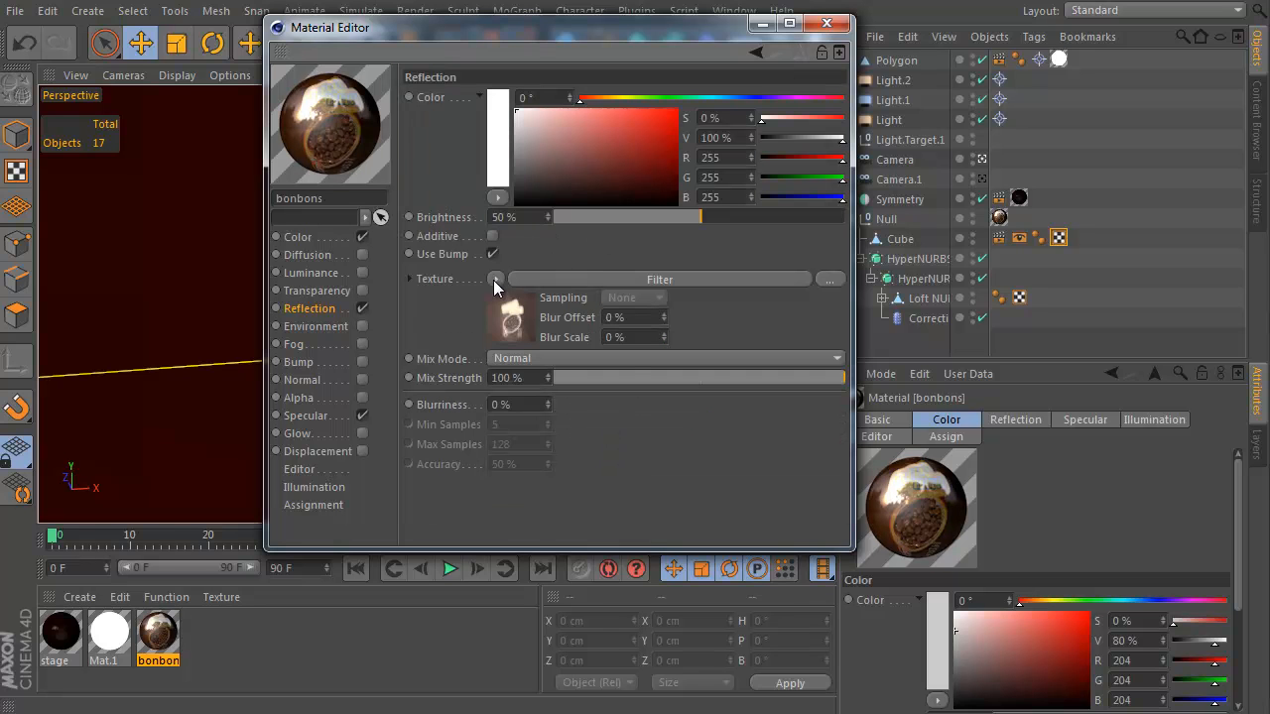
Wrap the reflection's Filter texture in a Layer shader and add a Fresnel layer to it
left_click(495, 279)
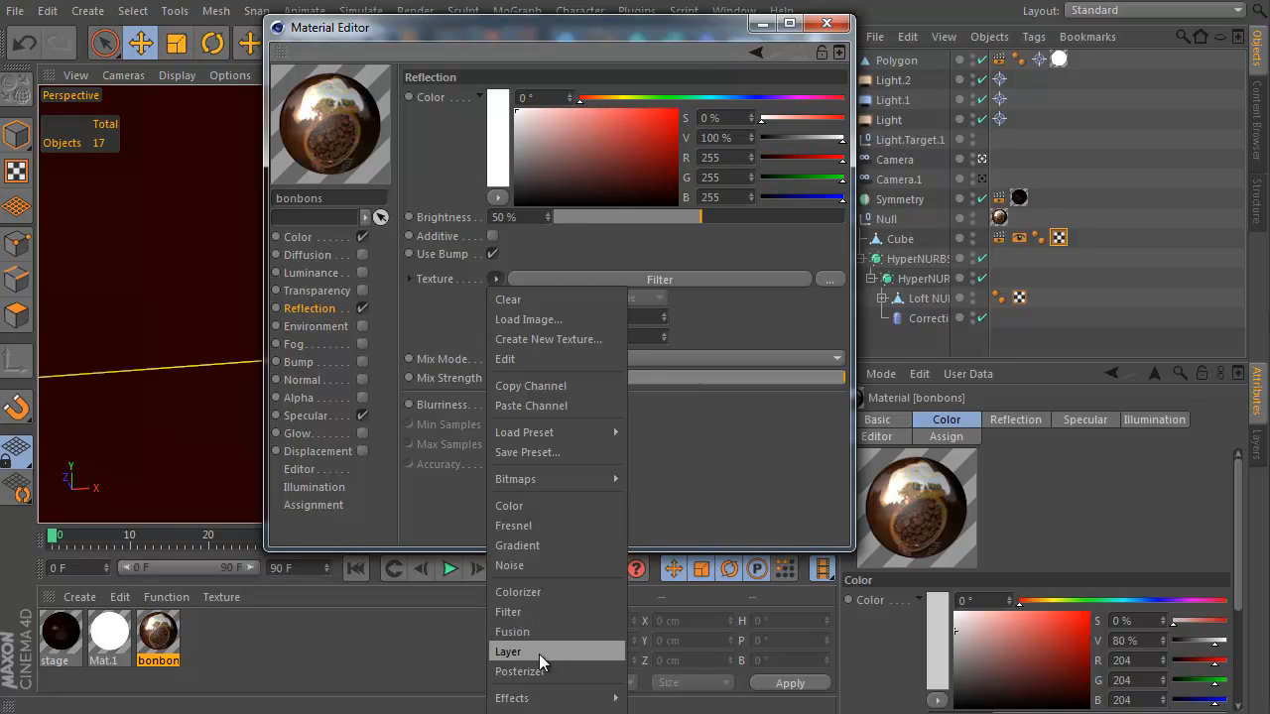
left_click(539, 654)
left_click(541, 278)
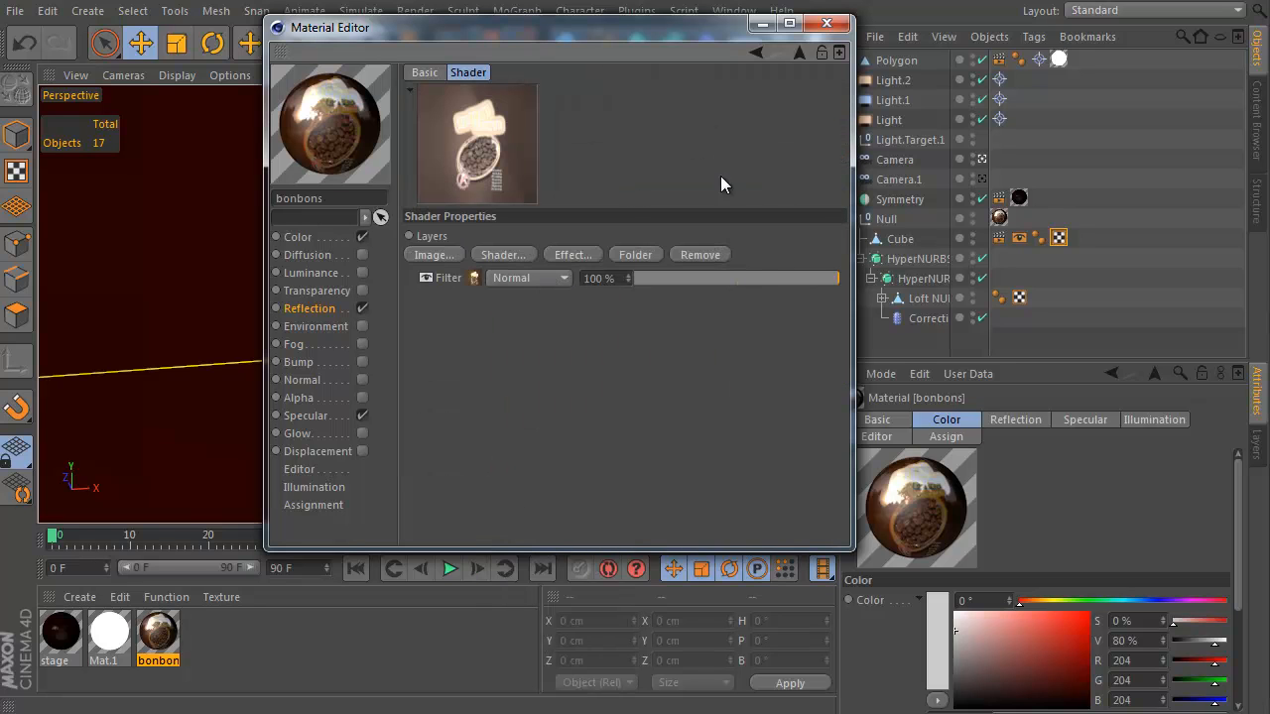
left_click(516, 255)
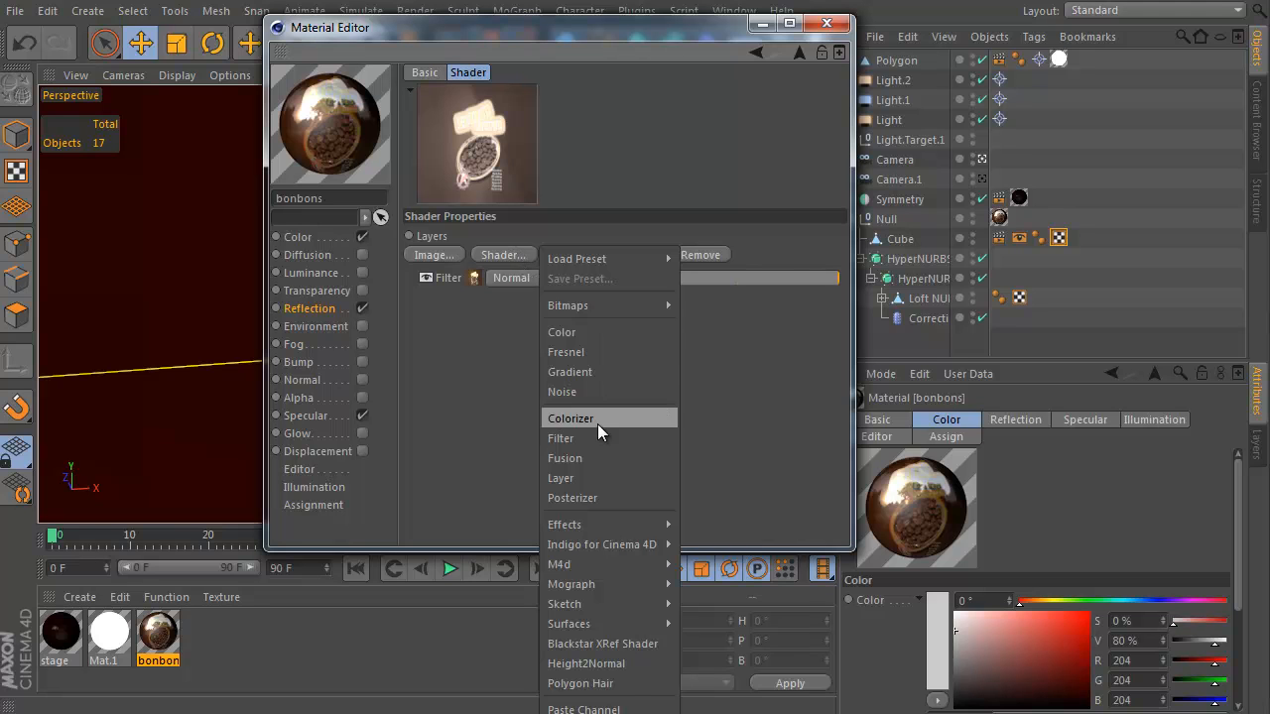
left_click(598, 353)
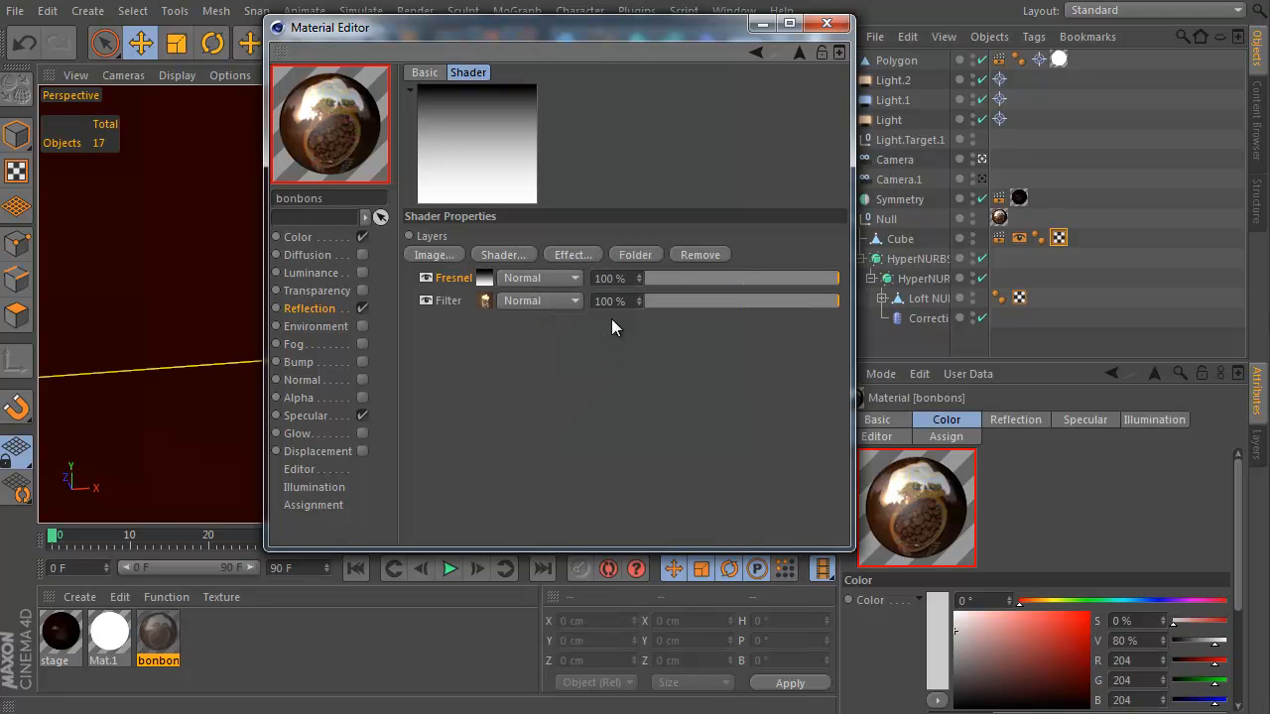
Enable Physical on the Fresnel layer, apply the Iron preset and return to the layer list
left_click(490, 281)
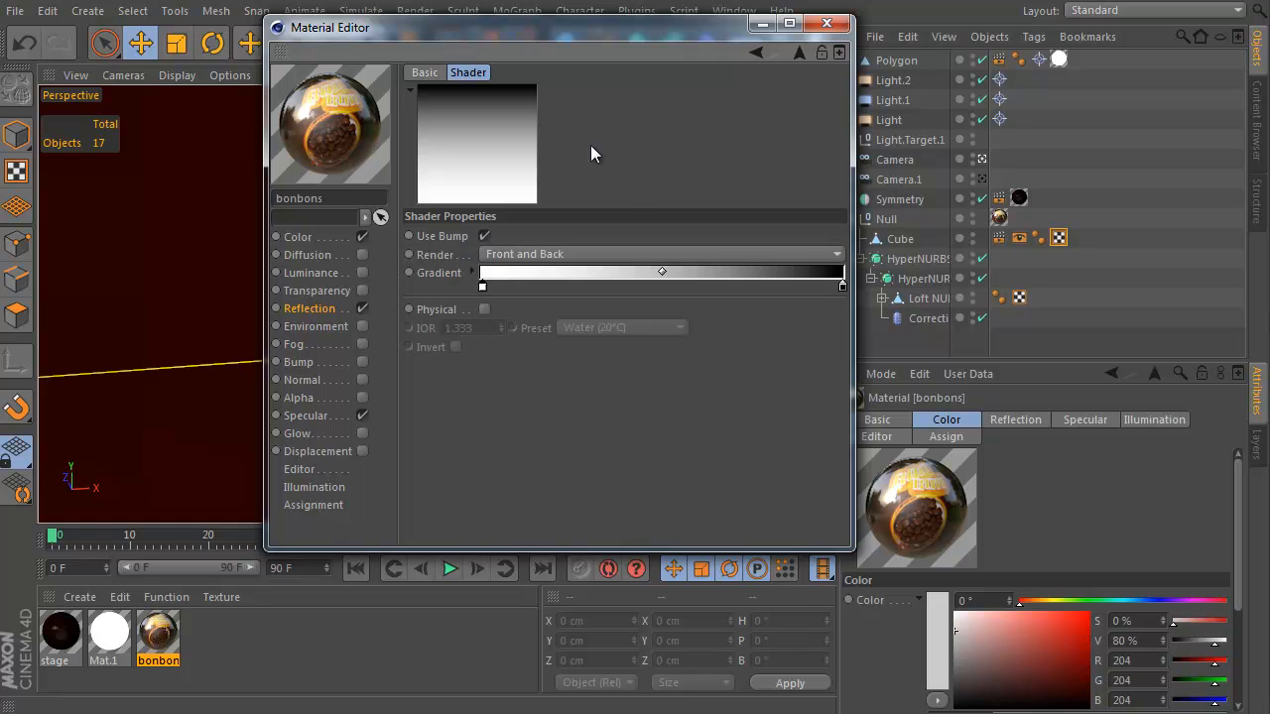
left_click(656, 329)
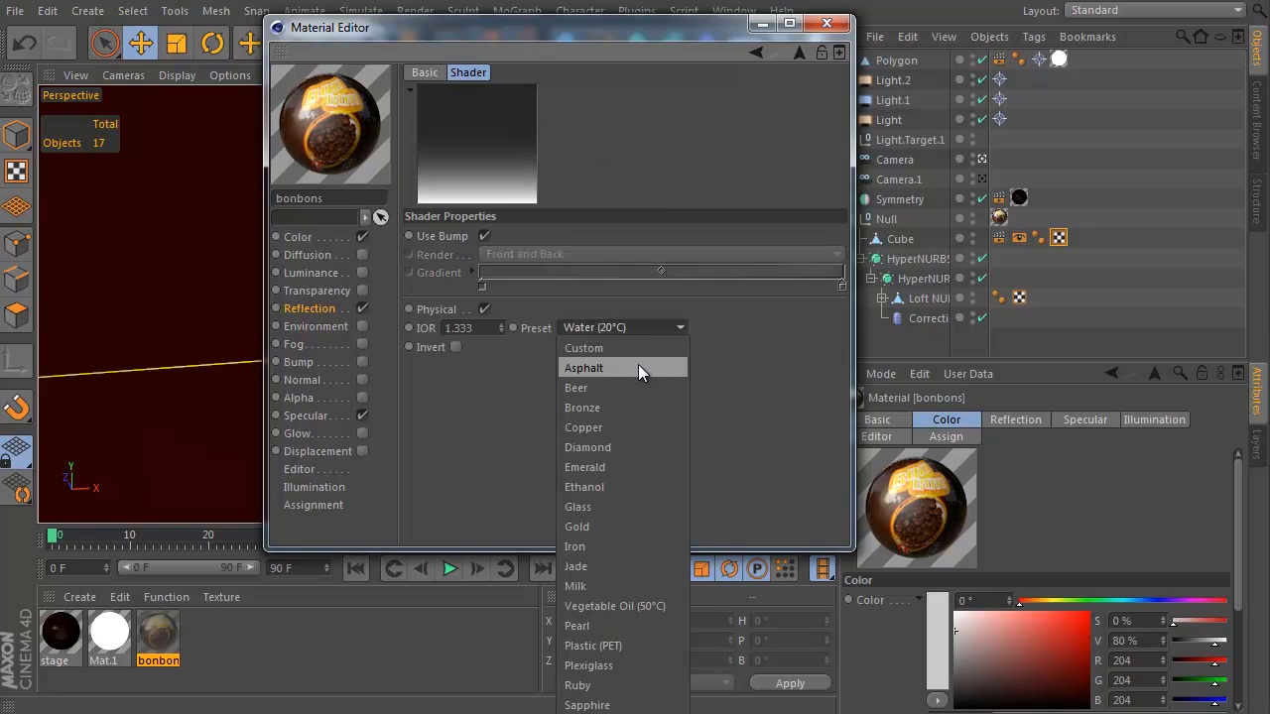
left_click(612, 548)
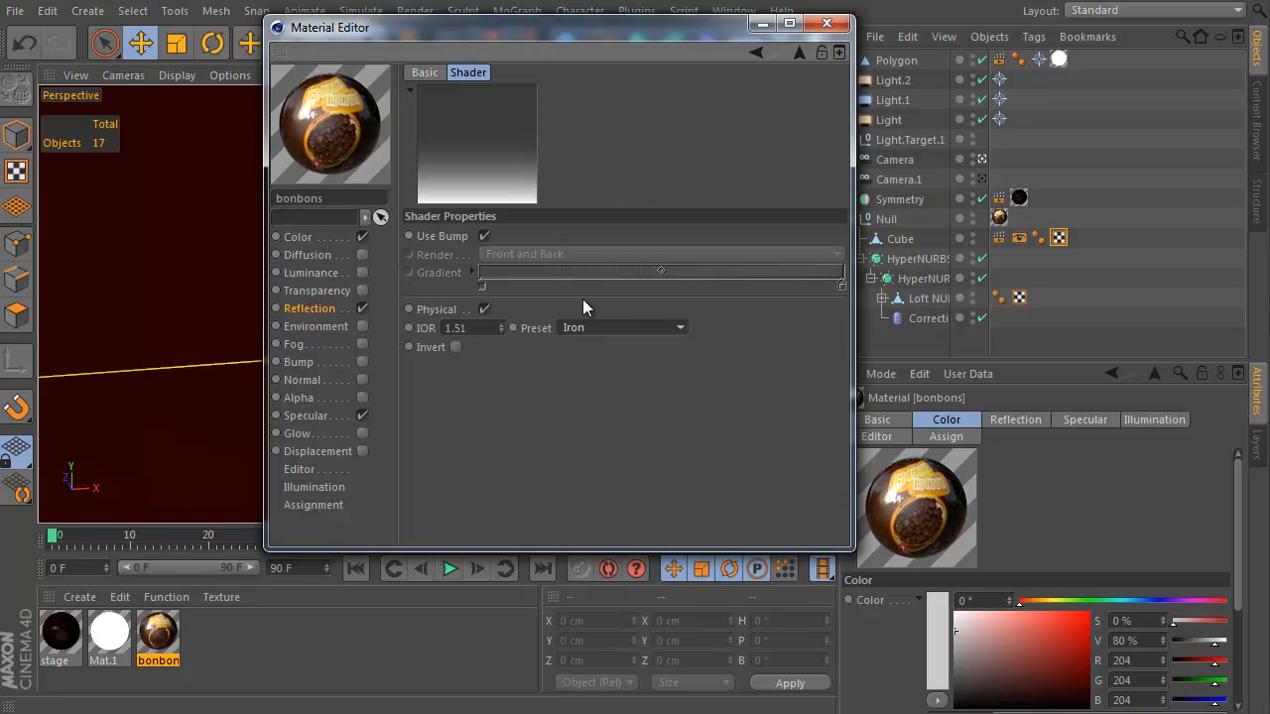
left_click(796, 54)
Place the Fresnel layer below the Filter layer, and blend the Filter layer with Multiply at slightly reduced strength
left_click_drag(450, 277, 450, 305)
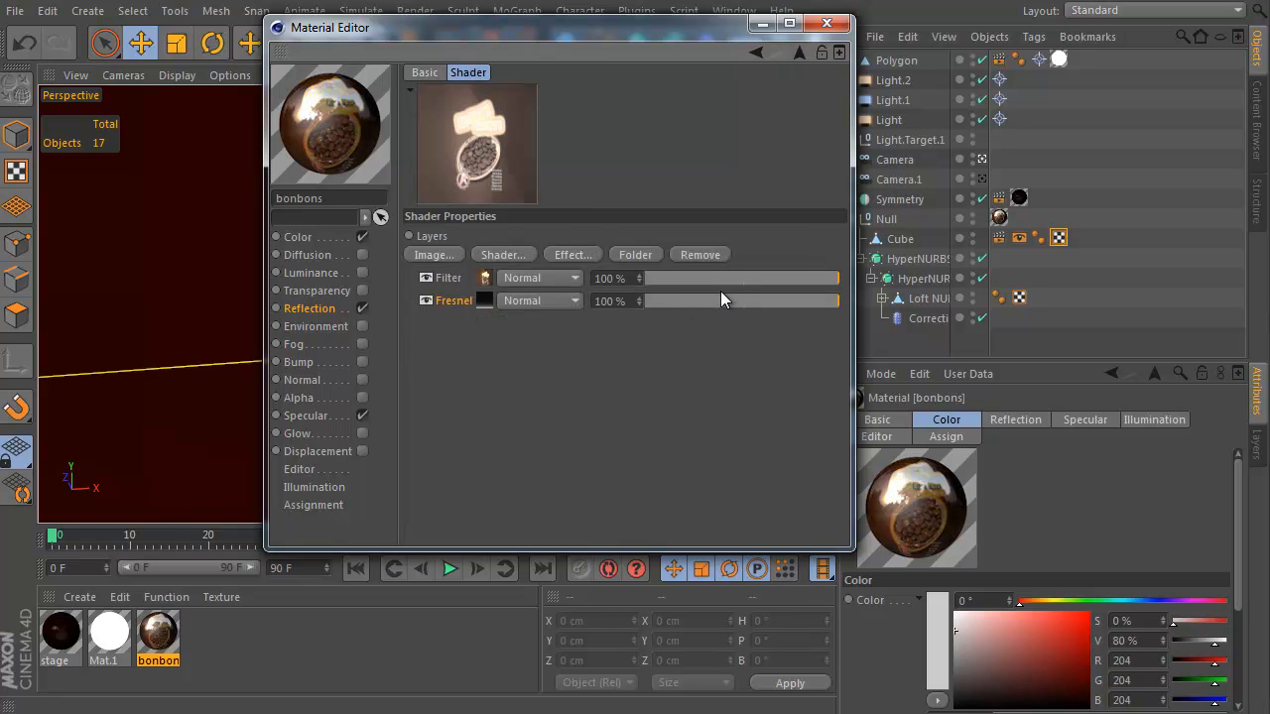
left_click(571, 279)
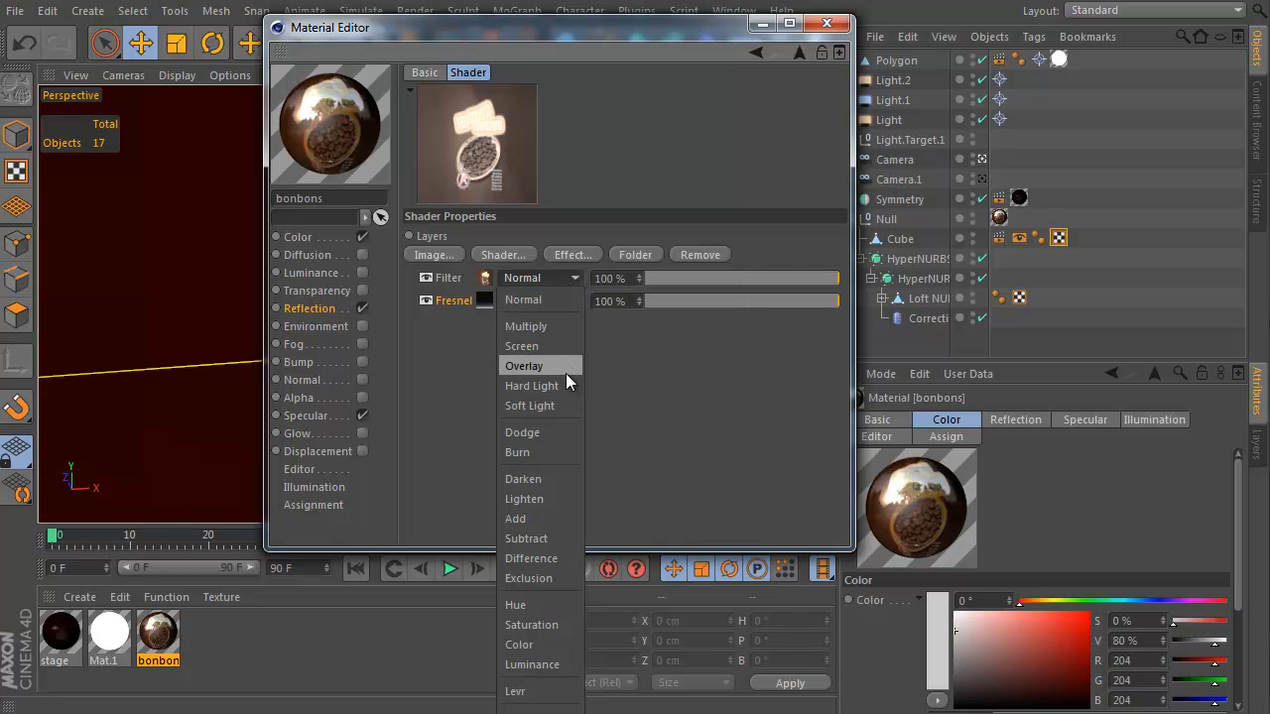
left_click(555, 326)
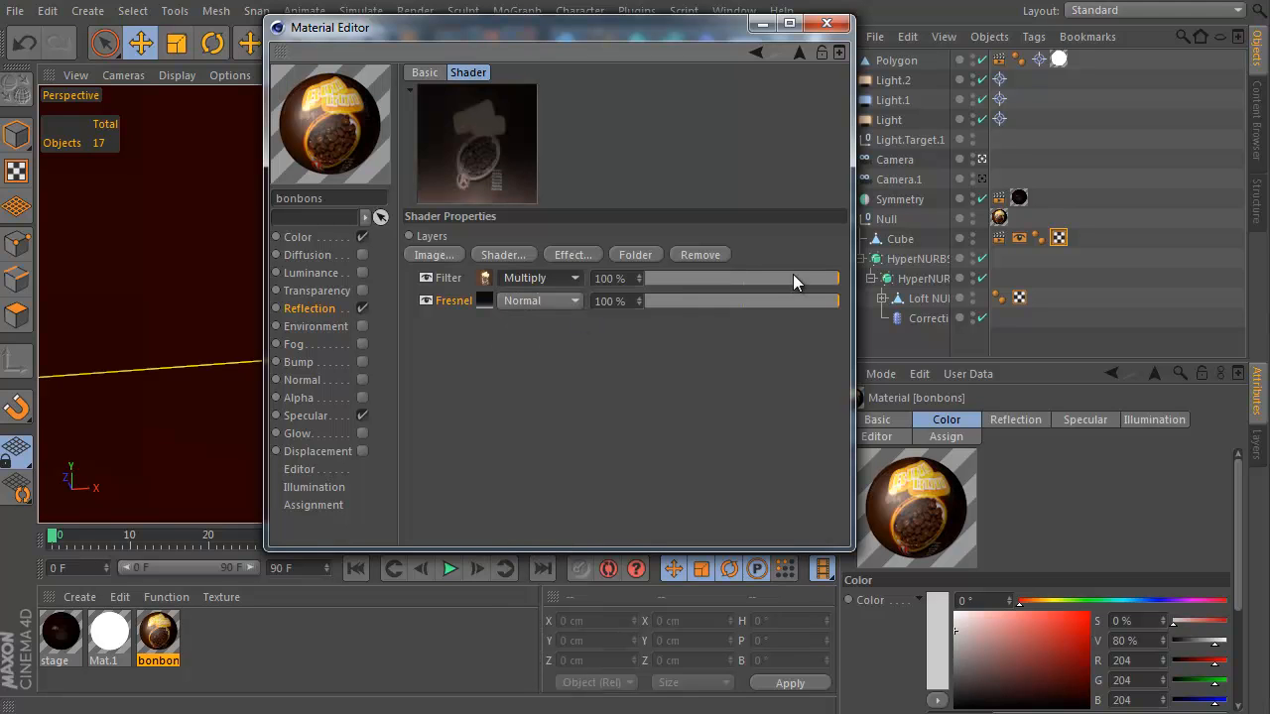
mouse_move(794, 277)
left_mouse_down()
mouse_move(759, 280)
mouse_move(773, 282)
left_mouse_up()
left_click(800, 52)
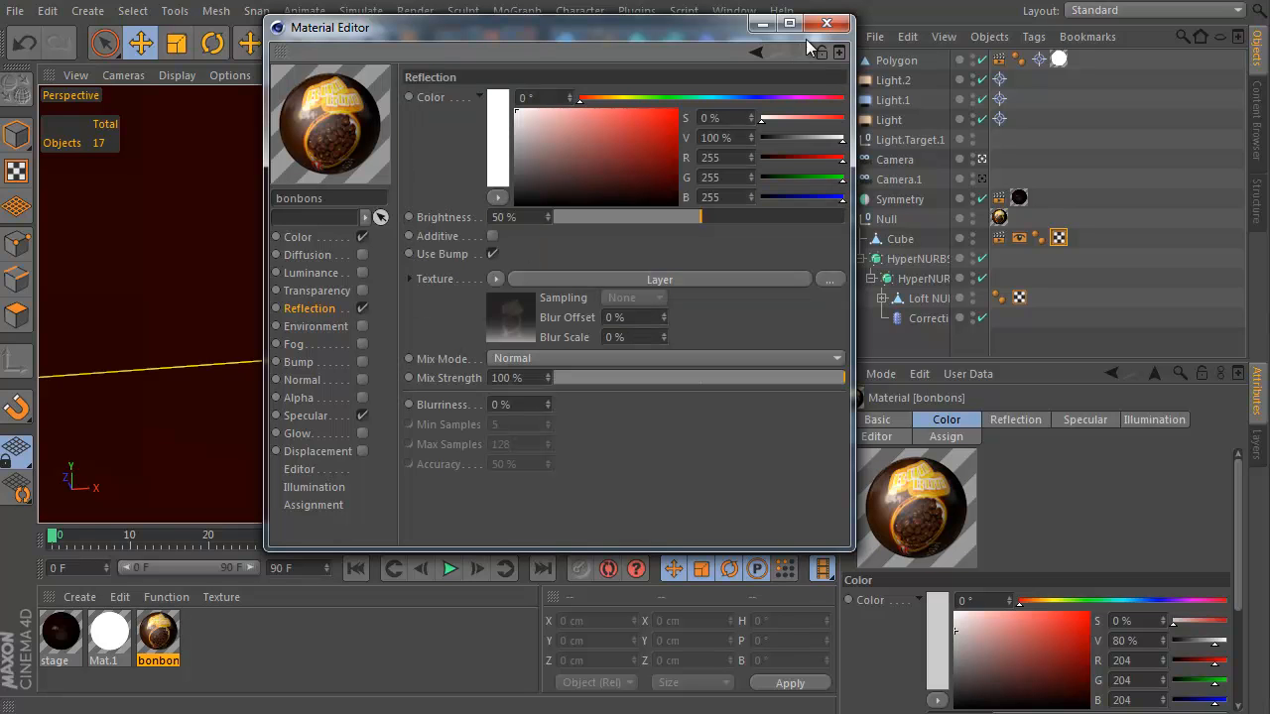
Set the reflection's mix strength to 41%, brightness to 38% and color to brown RGB 109, 76, 52
left_click_drag(684, 378, 678, 379)
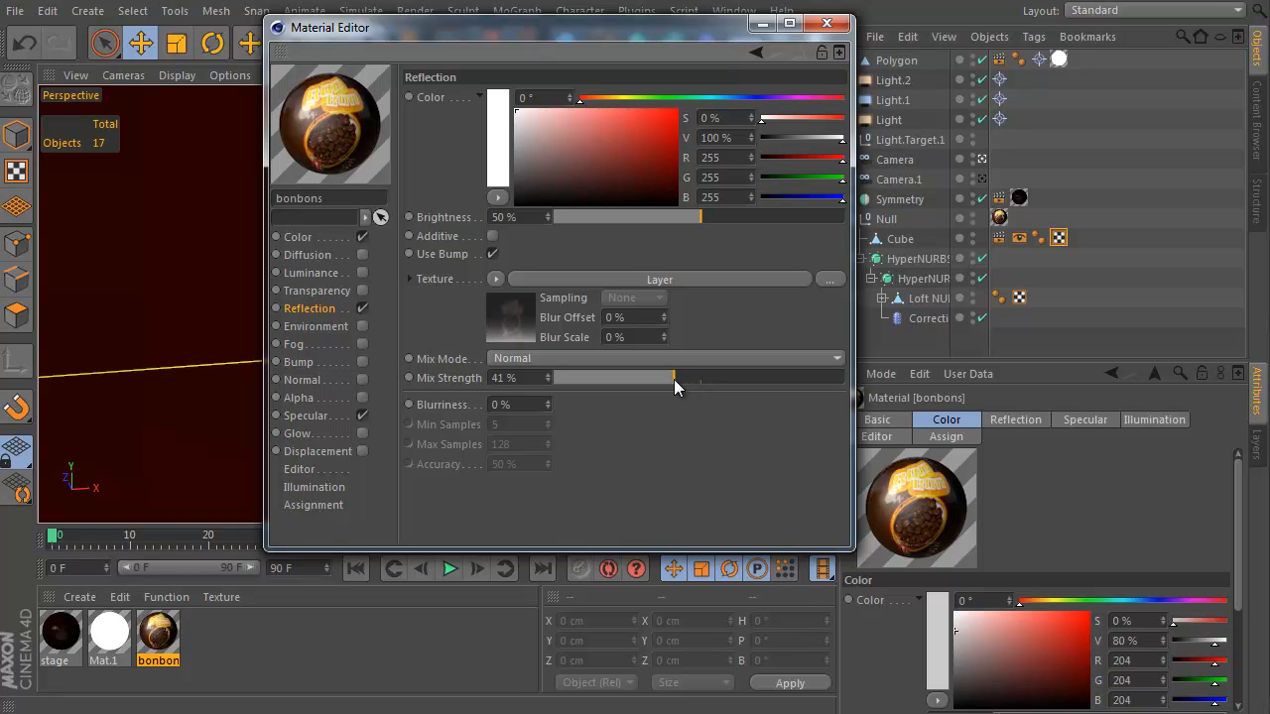
left_click_drag(700, 216, 665, 216)
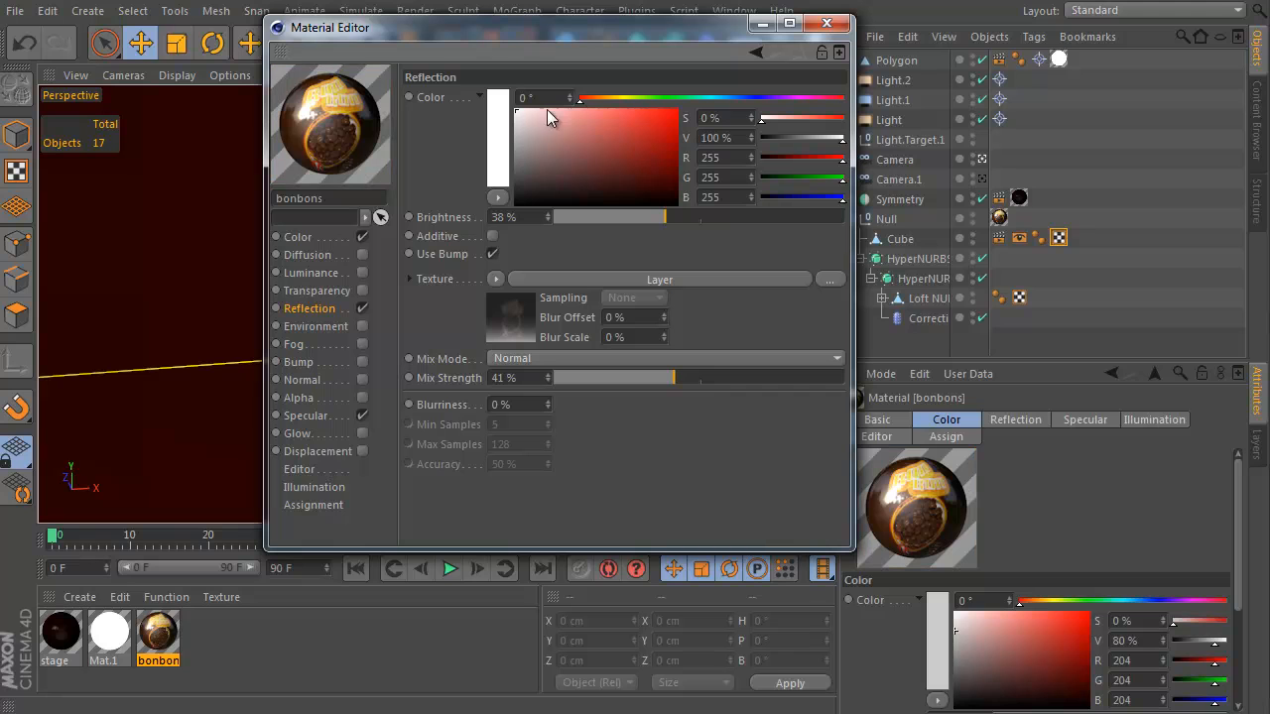
left_click(591, 99)
left_click_drag(524, 128, 586, 172)
left_click(593, 170)
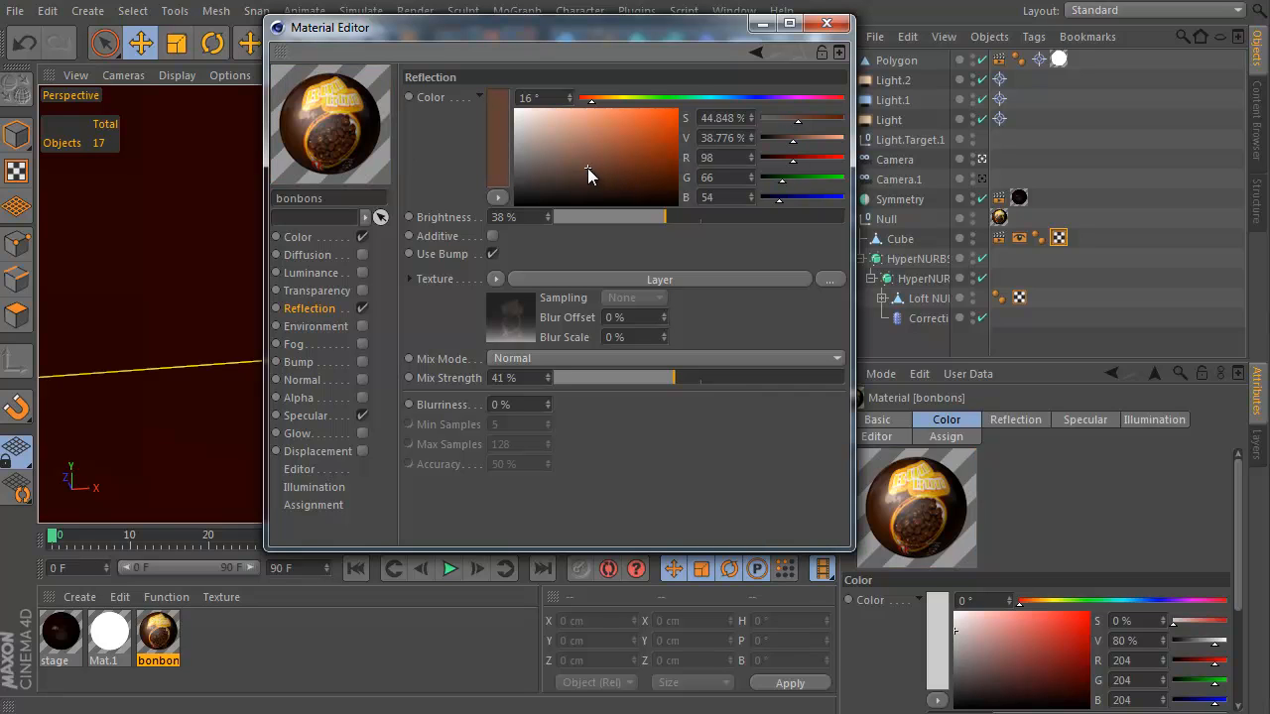
left_click(598, 98)
left_click(595, 168)
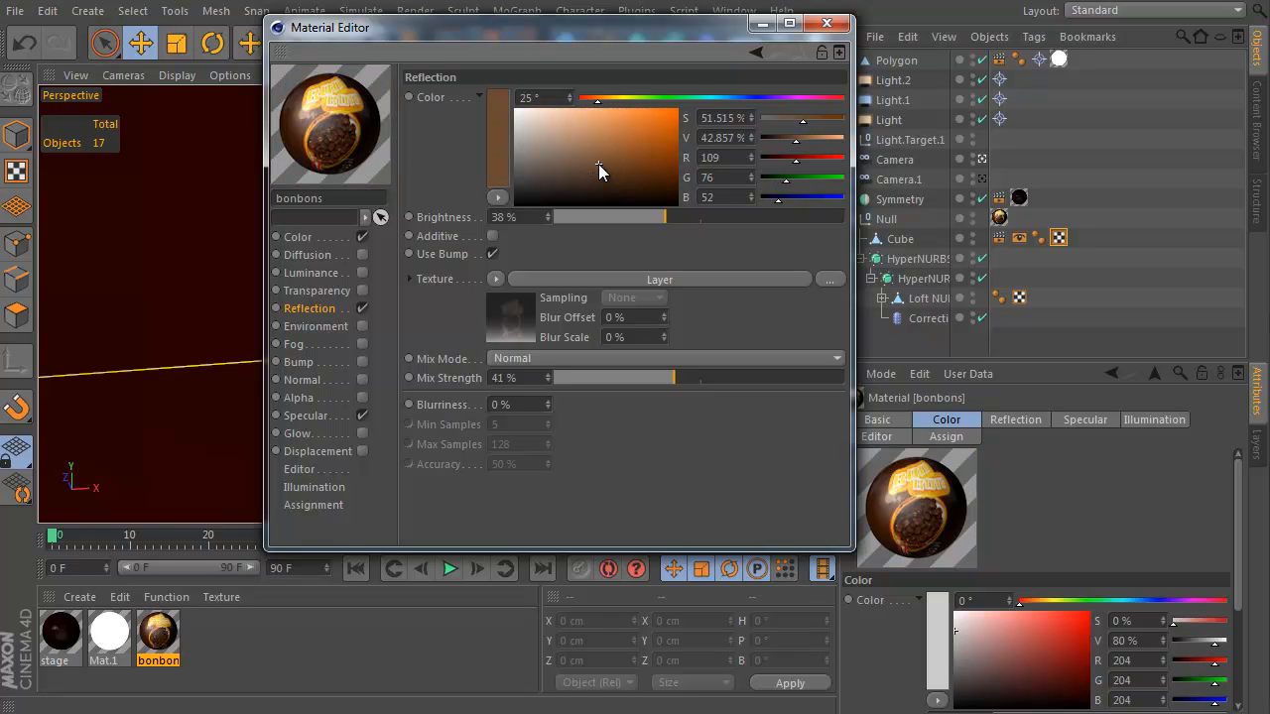
Disable the Specular channel of the bonbons material and enable its Normal channel
left_click(349, 416)
left_click(362, 415)
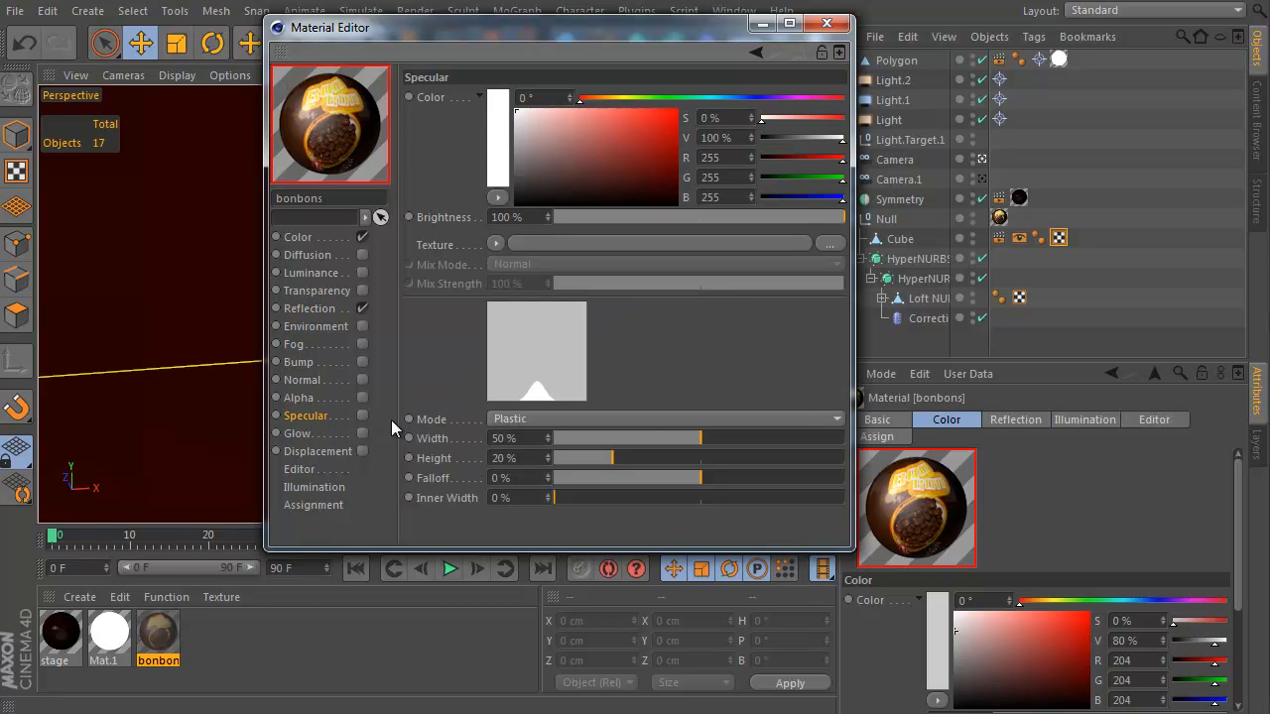
left_click(319, 380)
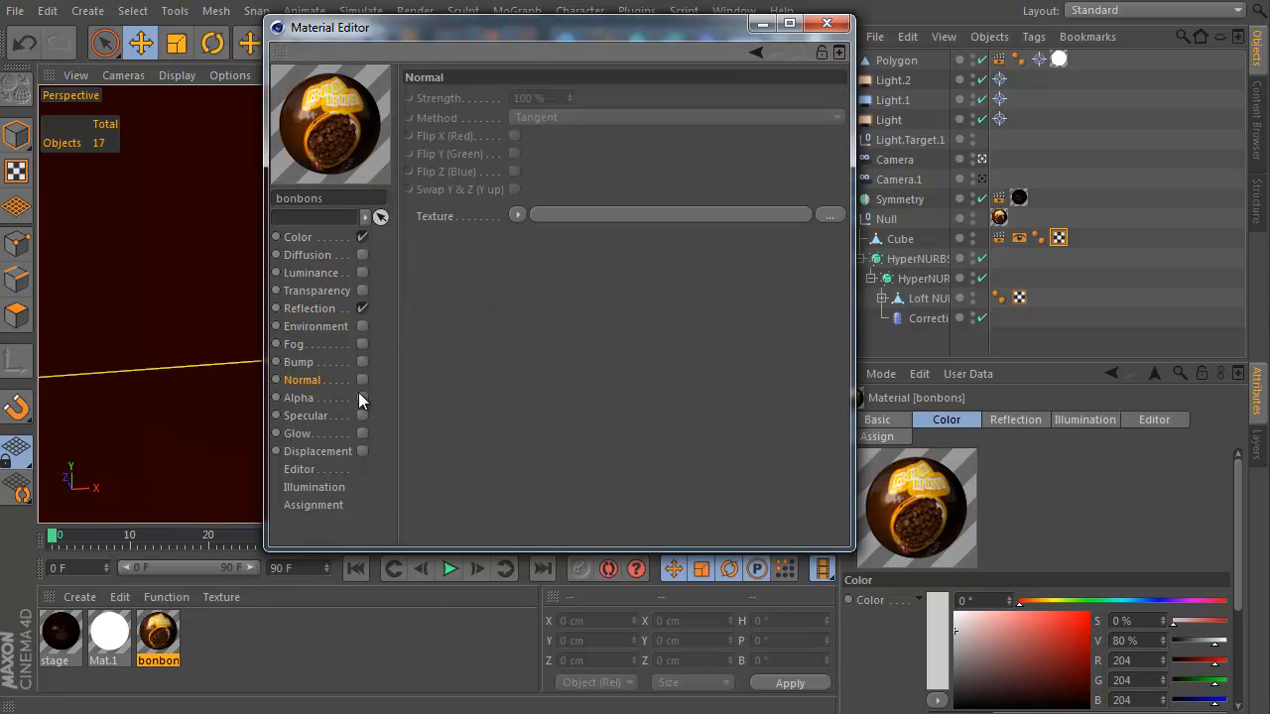
left_click_drag(514, 40, 768, 109)
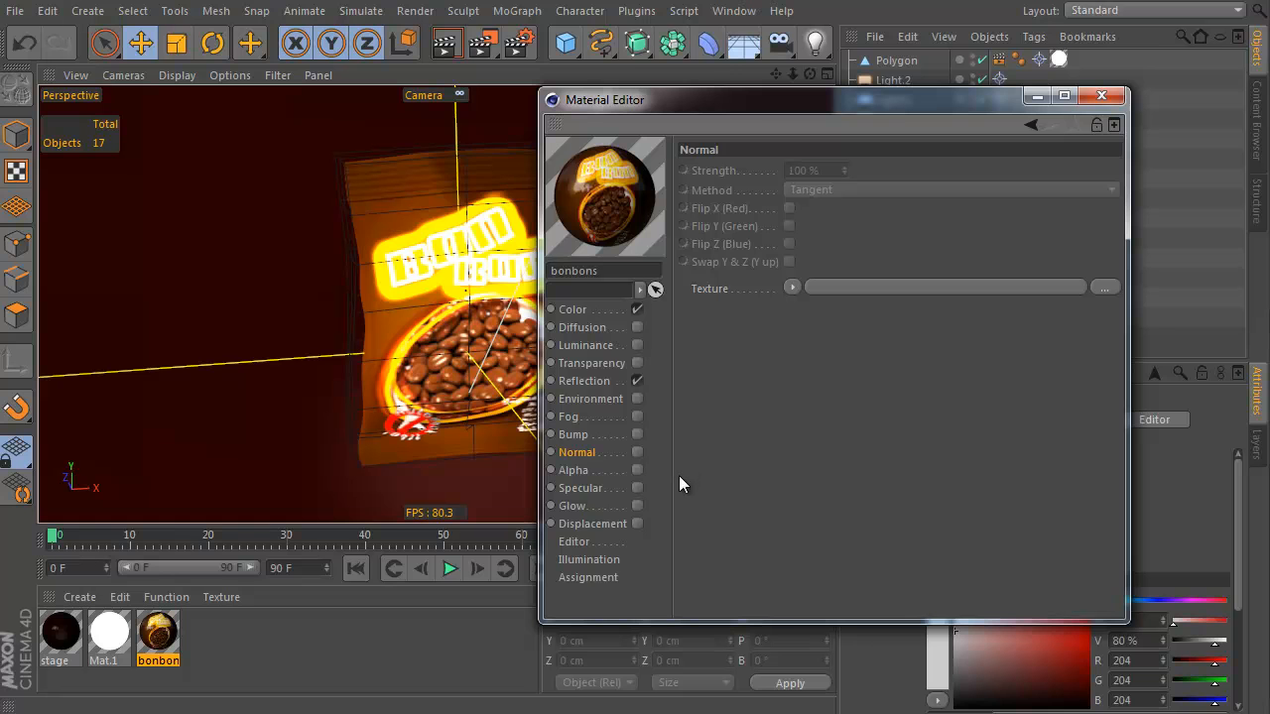
left_click_drag(785, 104, 651, 33)
left_click(504, 382)
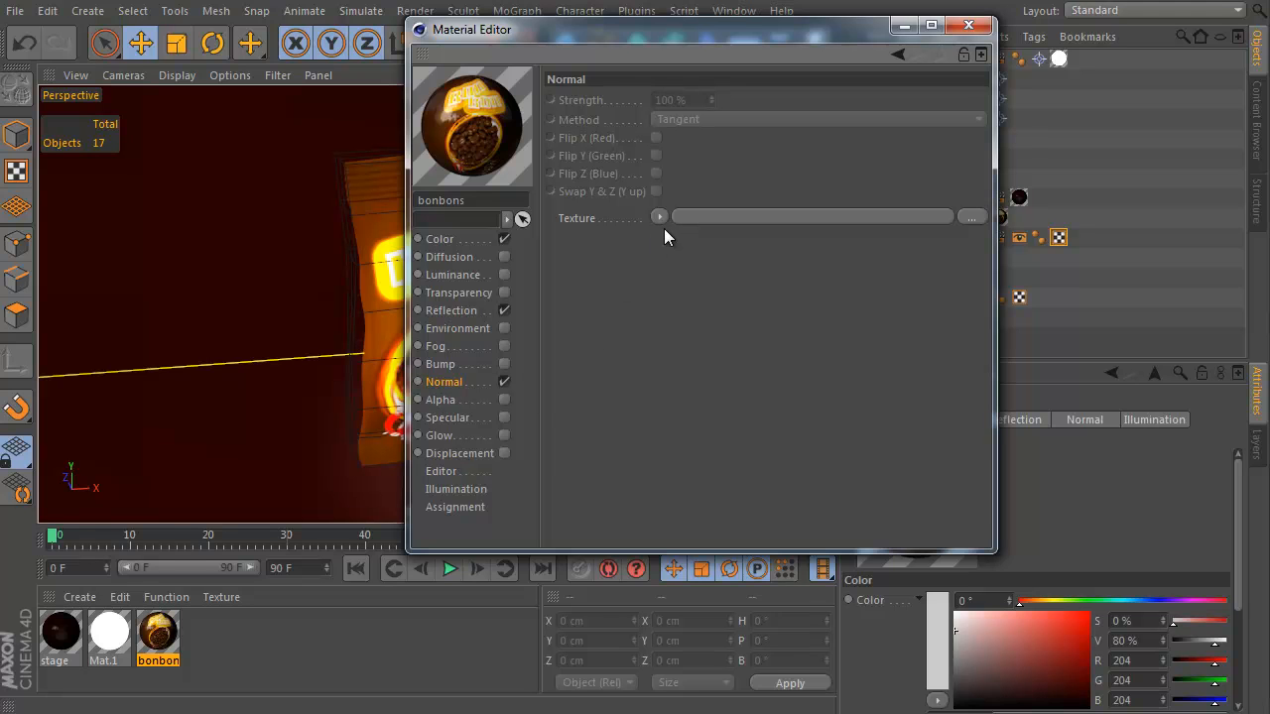
Load the Normalizer effect as the texture of the Normal channel
right_click(673, 186)
key("Escape")
left_click(658, 217)
left_click_drag(746, 35, 497, 0)
left_click(411, 164)
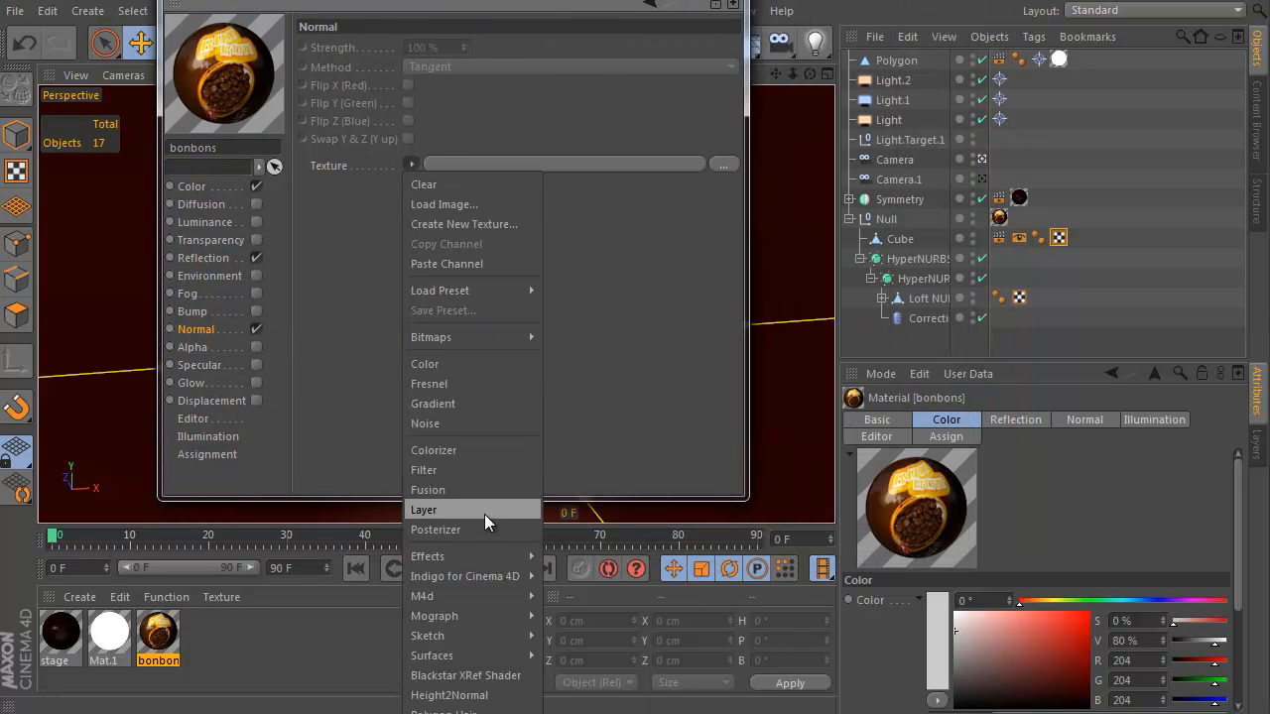
mouse_move(477, 562)
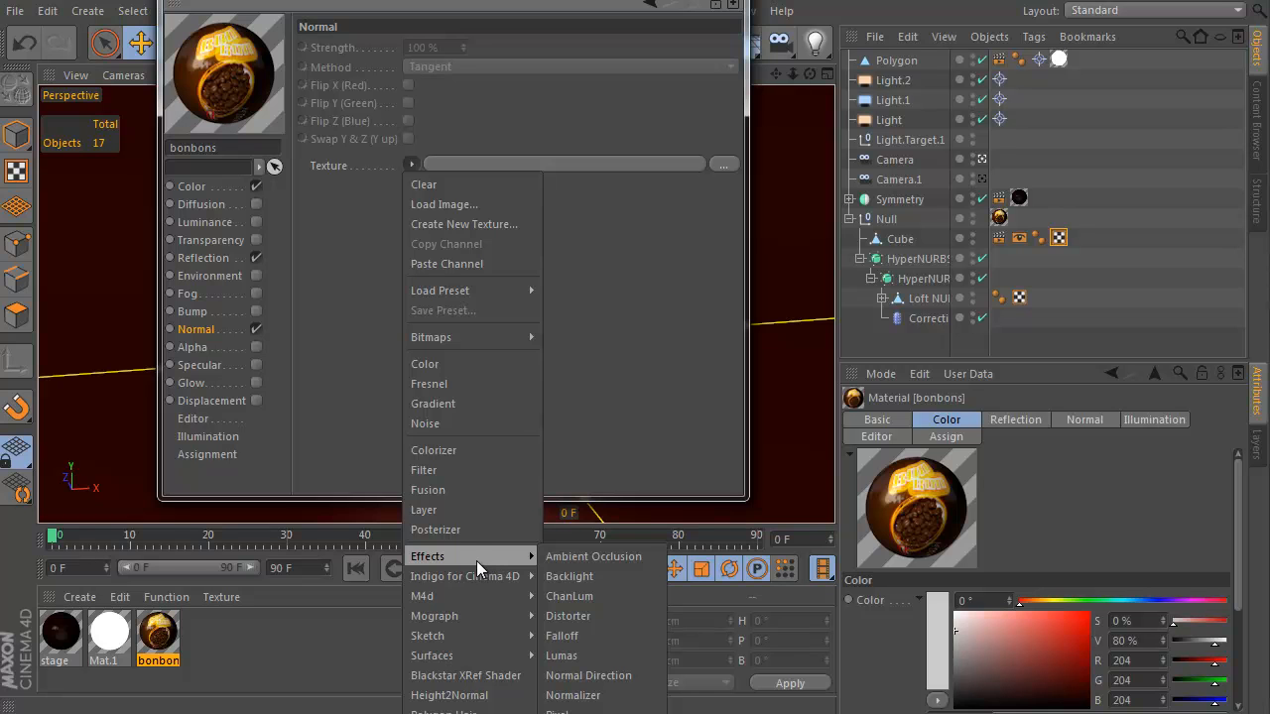
left_click(573, 695)
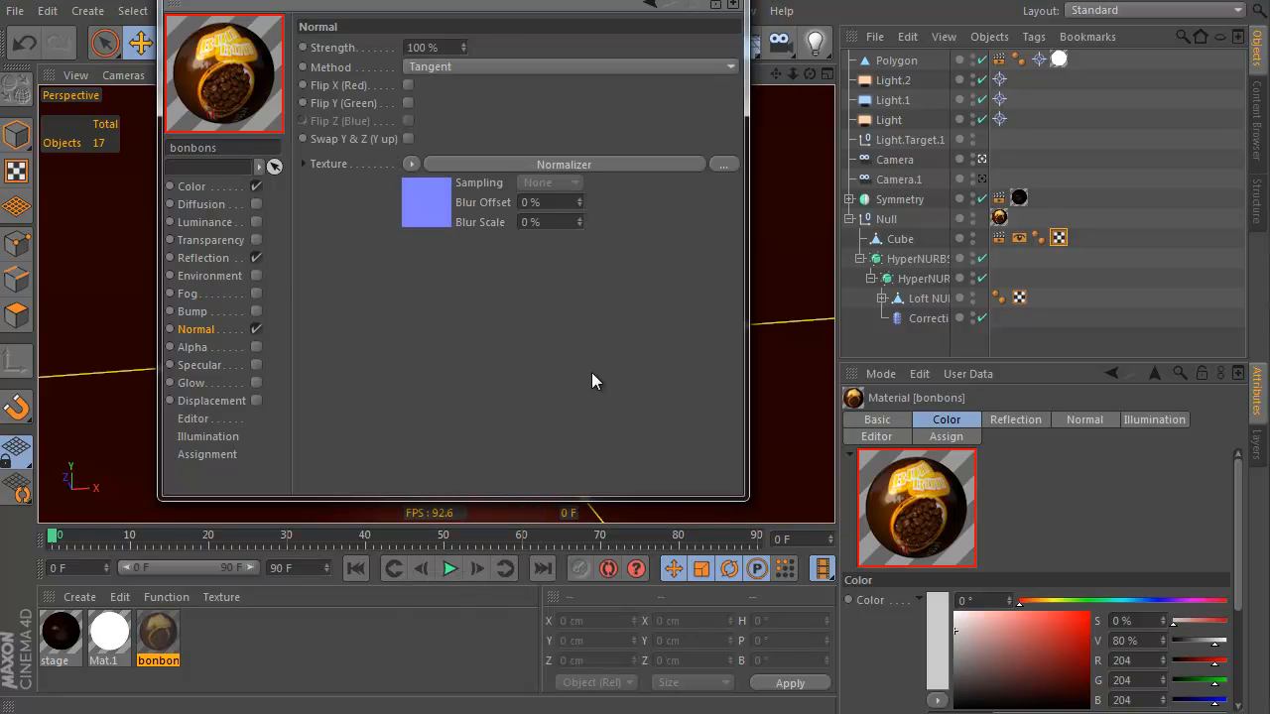
Load a Noise shader into the Normalizer and set its noise type to VL Noise
left_click(508, 159)
left_click(375, 187)
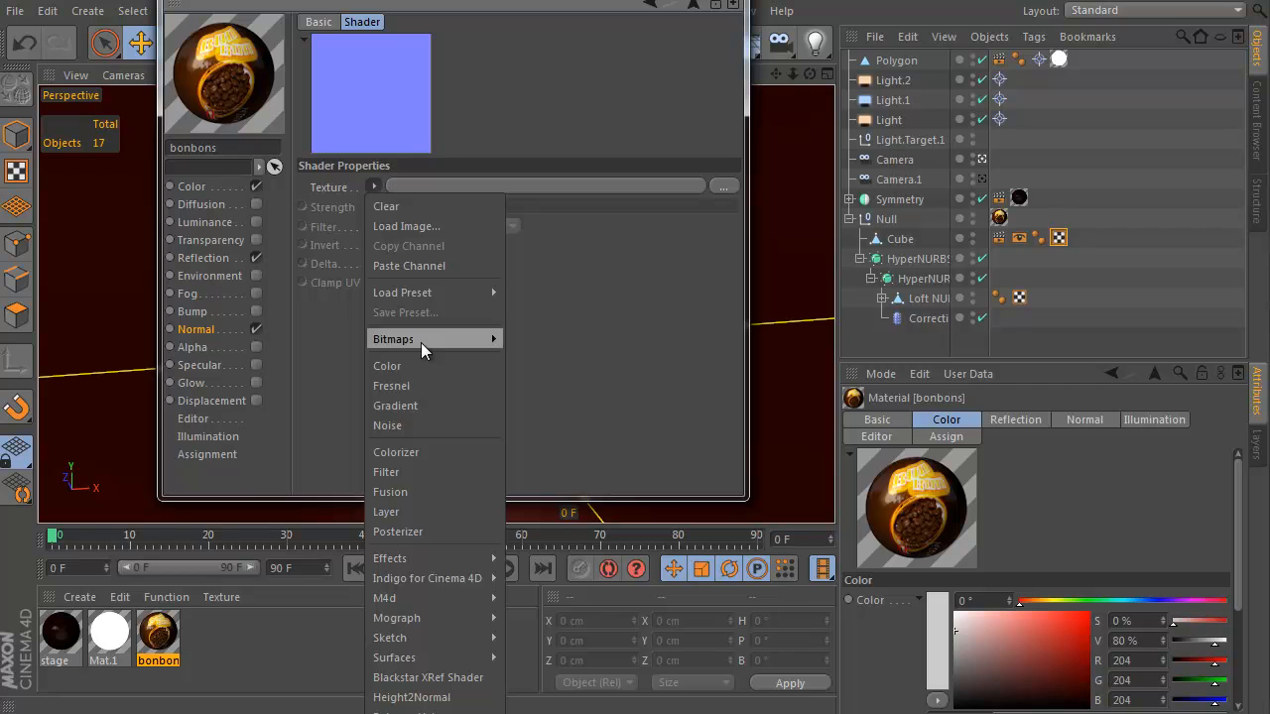
left_click(425, 425)
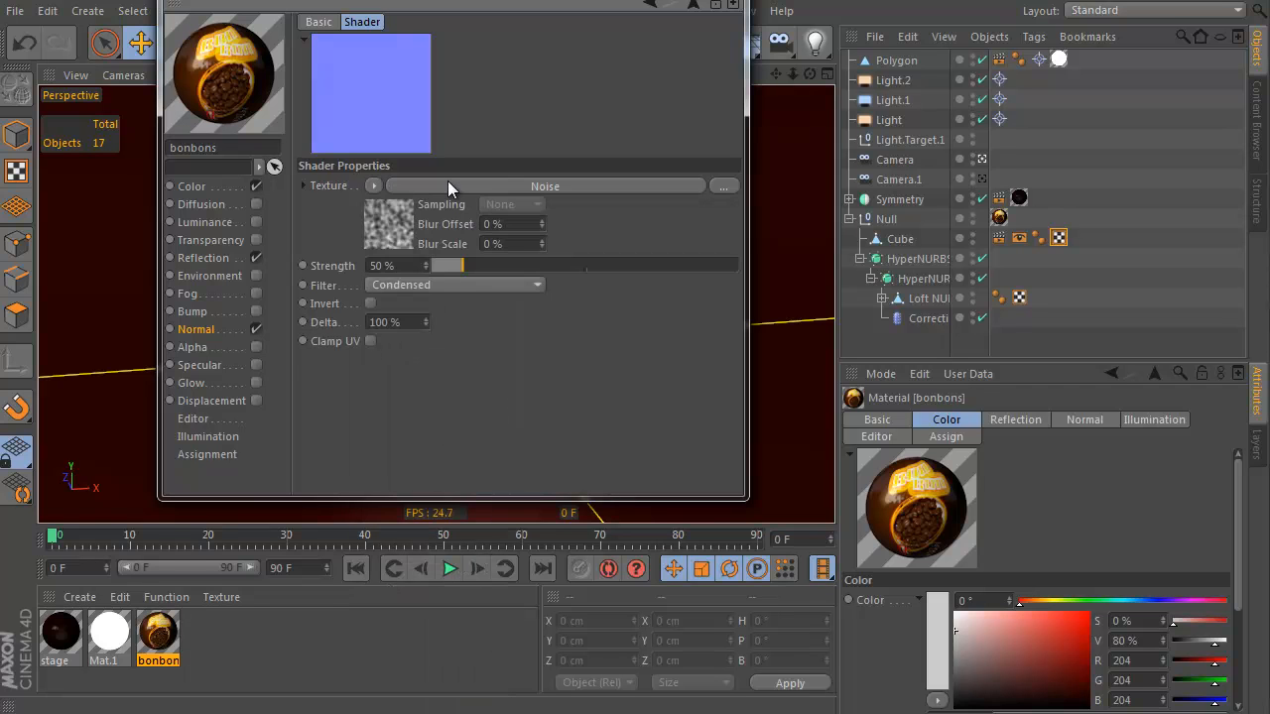
left_click(448, 183)
left_click(473, 243)
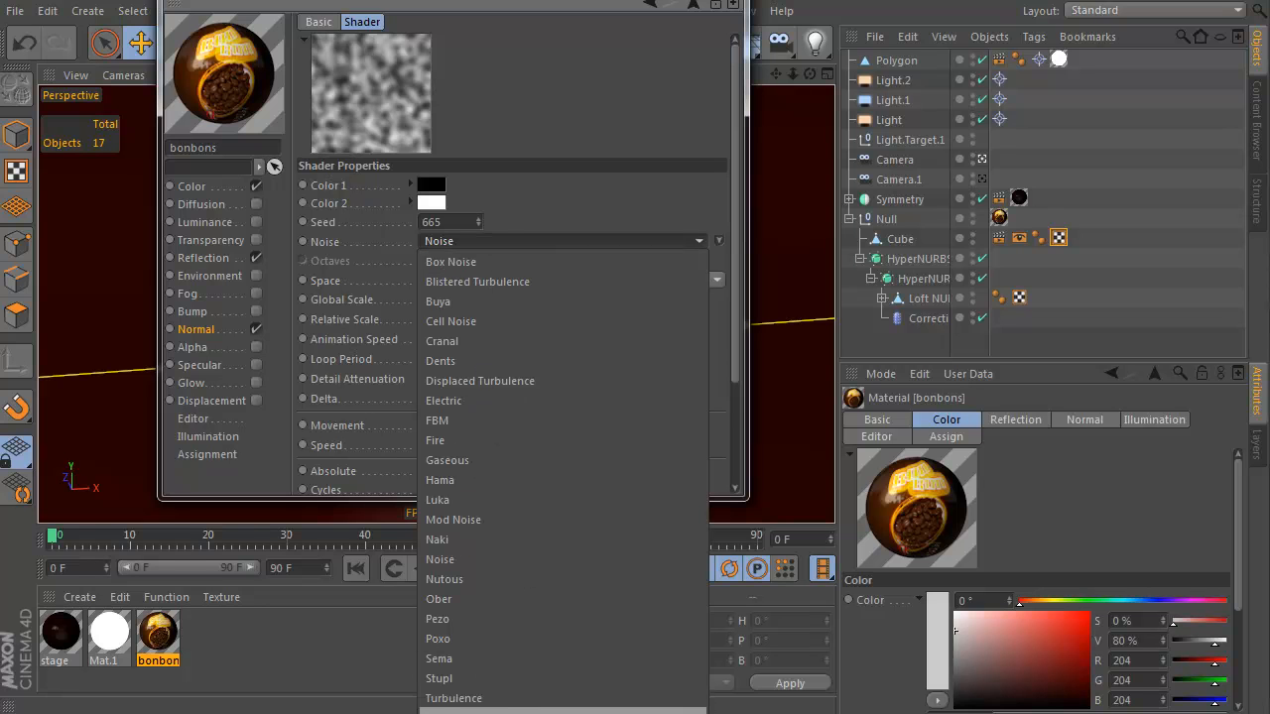
left_click(457, 710)
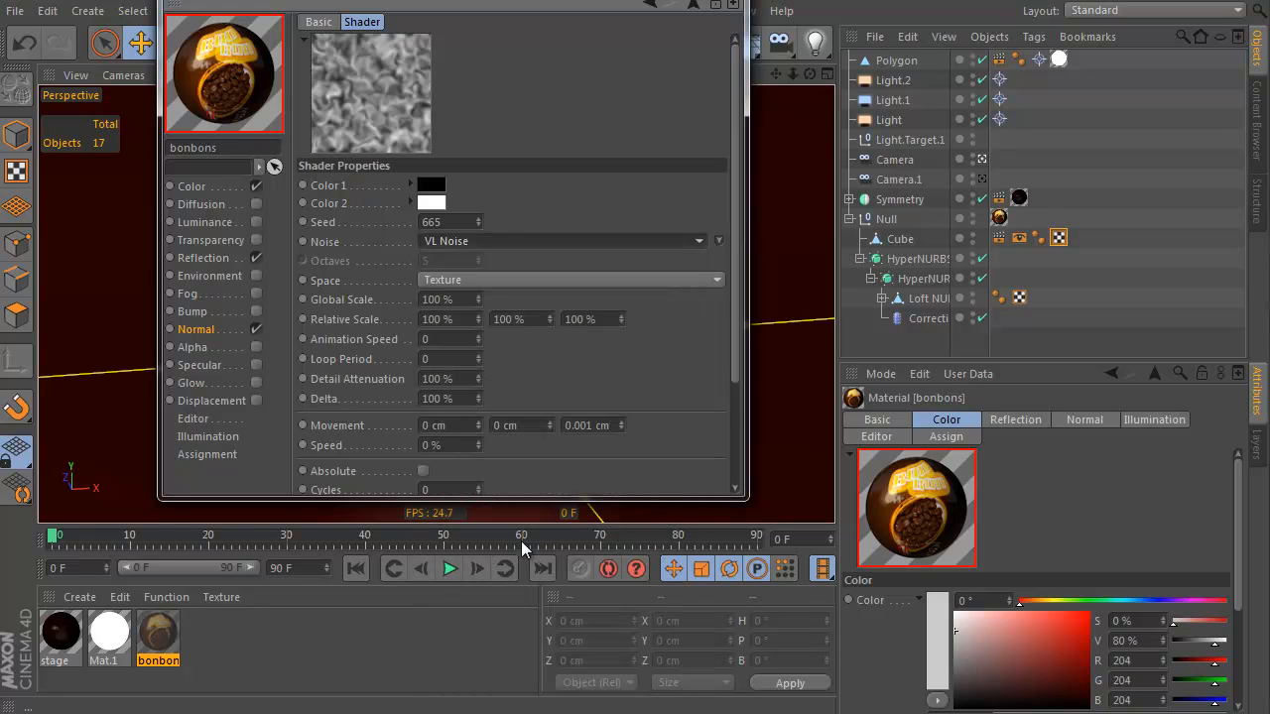
Set the noise shader's space to UV (2D) and its global scale to 122%
left_click(491, 280)
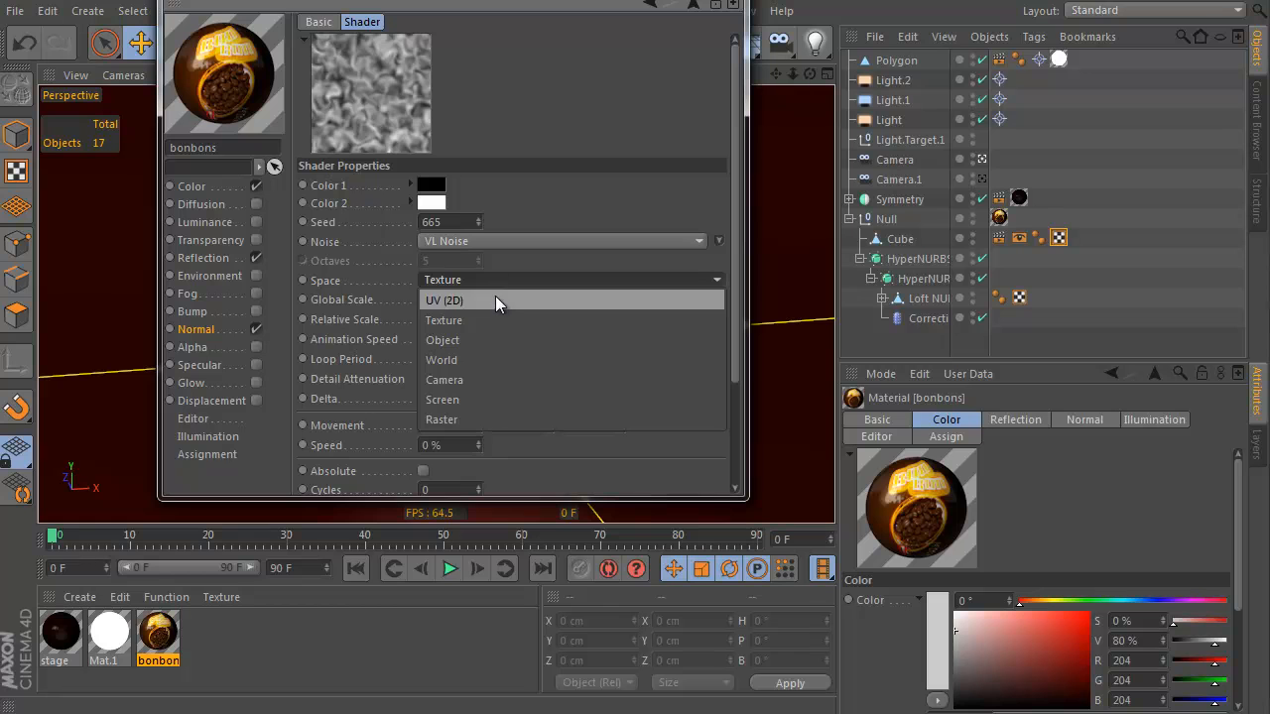
left_click(495, 299)
left_click_drag(539, 0, 594, 1)
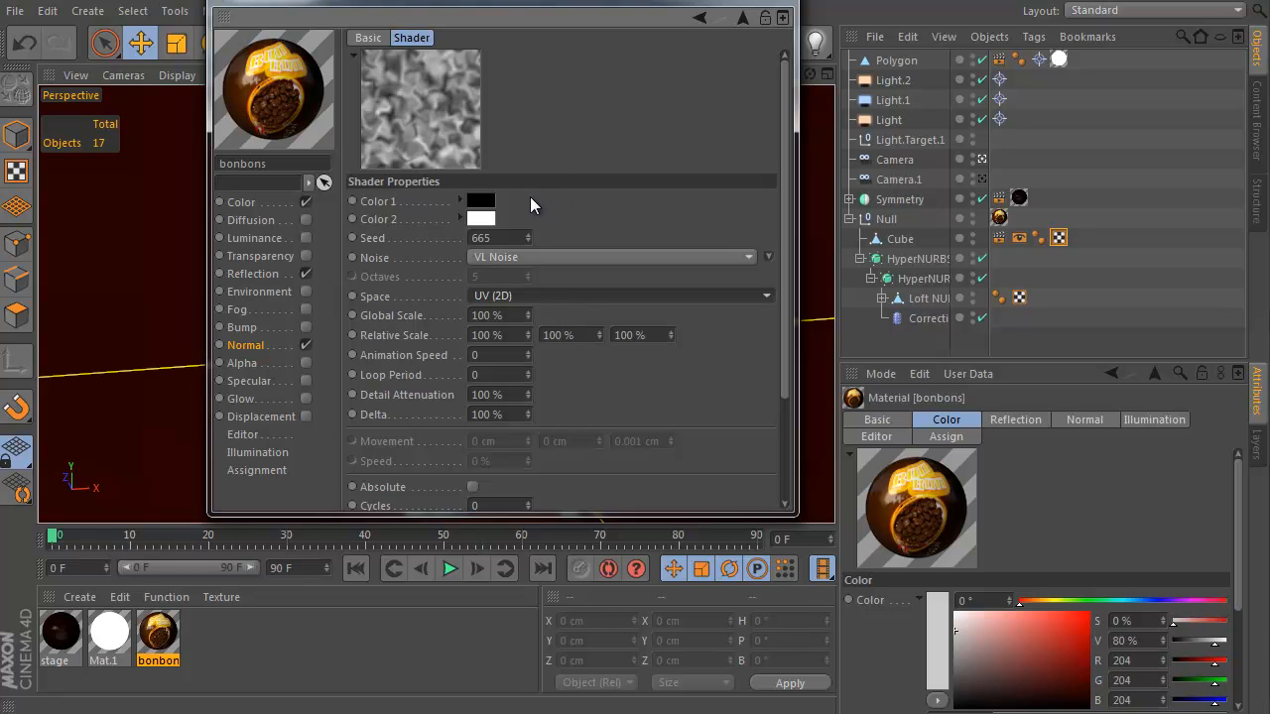
left_click_drag(531, 303, 531, 294)
left_click(527, 316)
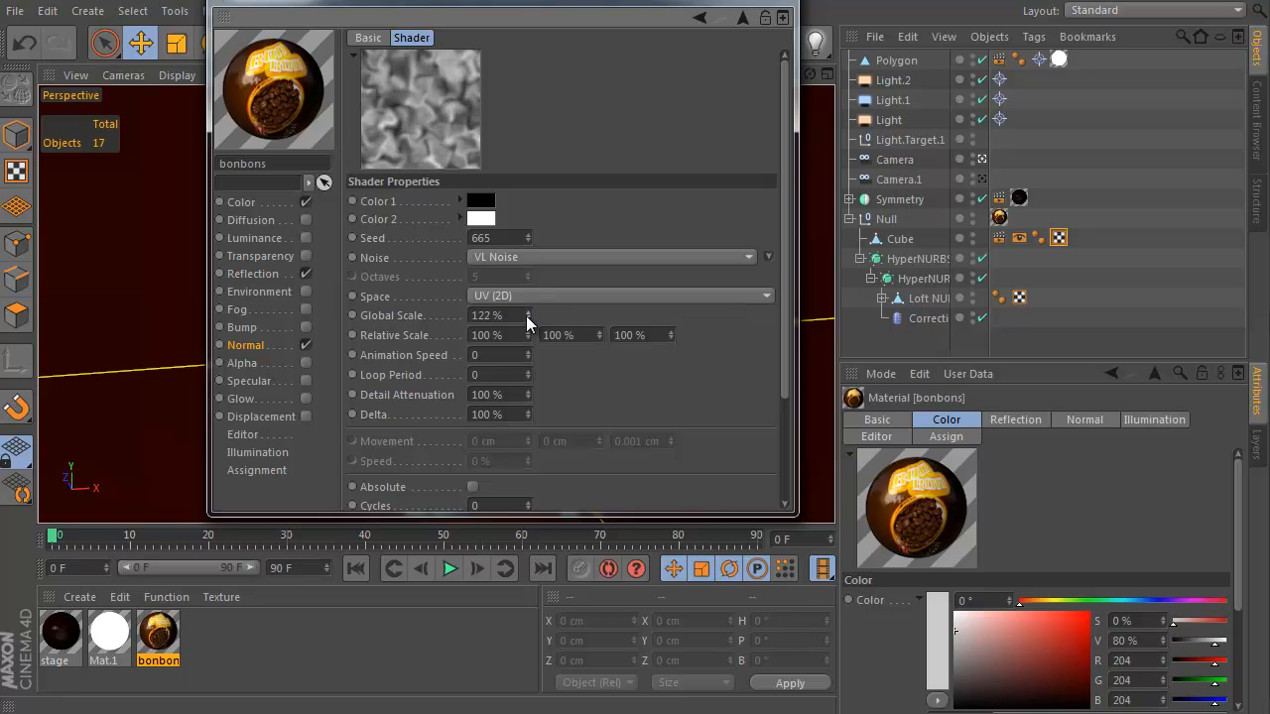
Return to the Normalizer shader and raise its strength to 500%
left_click(743, 17)
left_click_drag(545, 274, 781, 286)
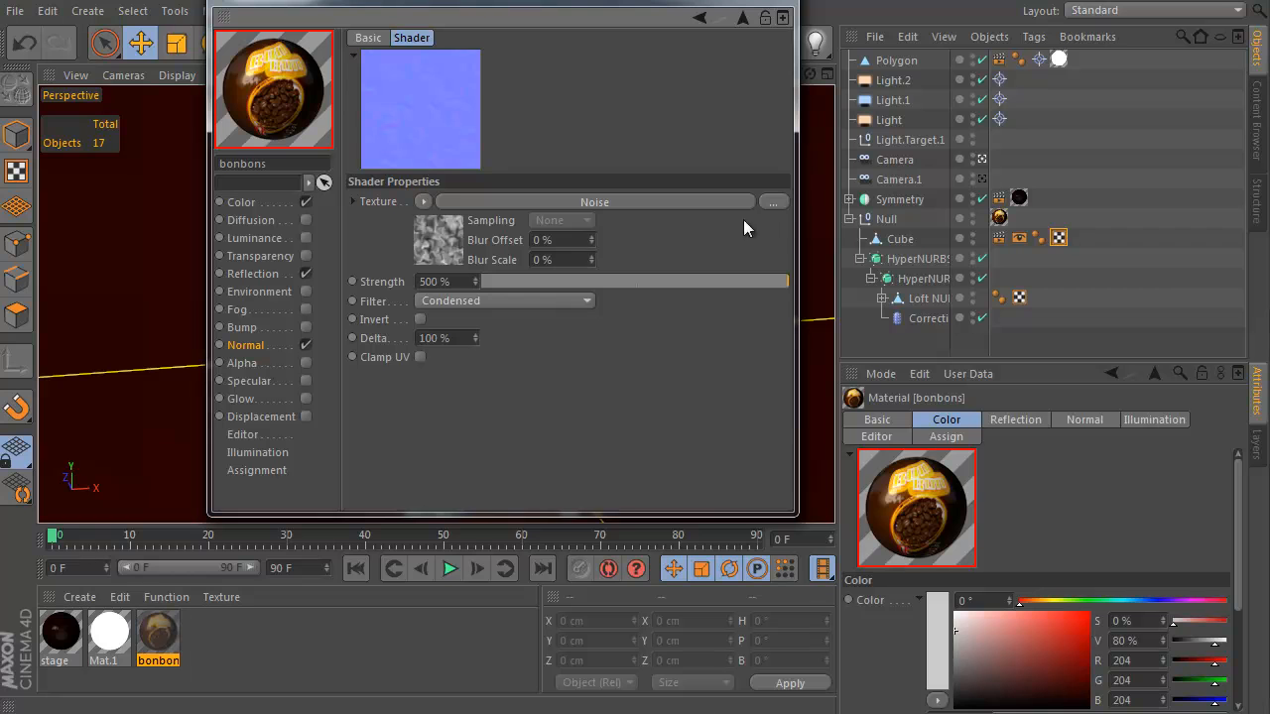
Set the Normalizer's filter to Sobel 4x and its strength to 530%, and return to the Normal channel
left_click(529, 300)
left_click(522, 360)
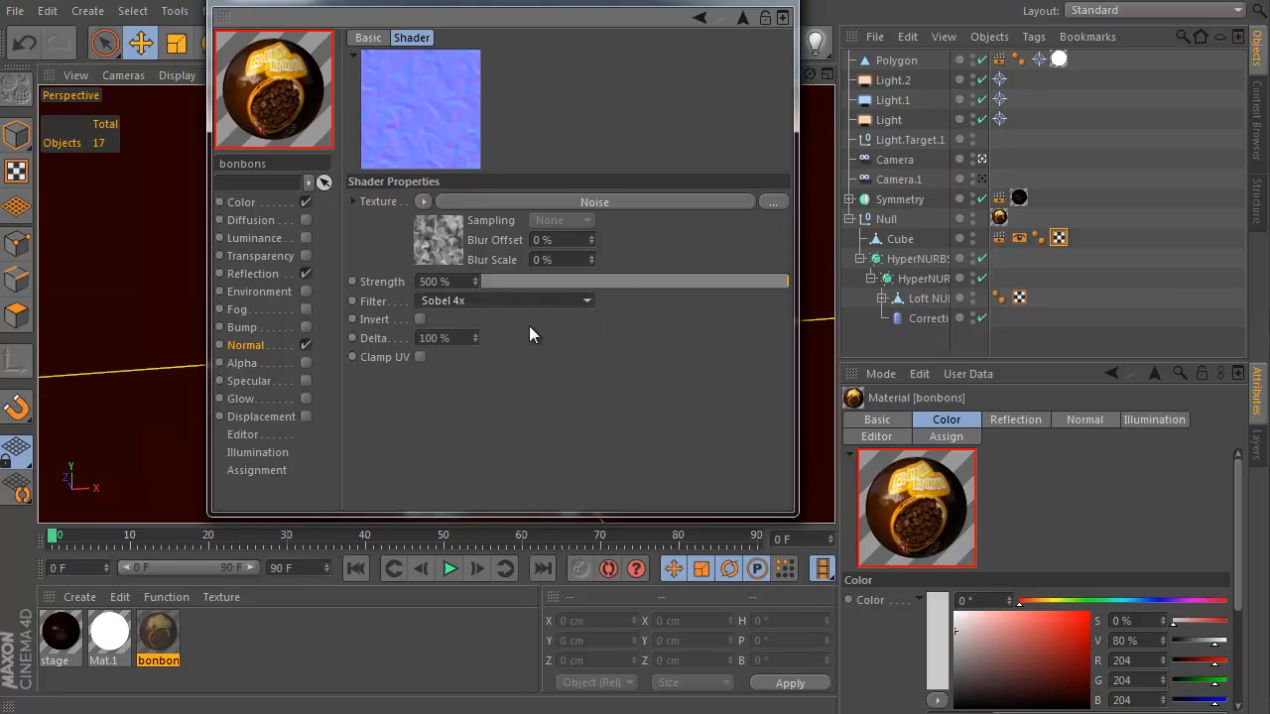
left_click_drag(476, 277, 485, 251)
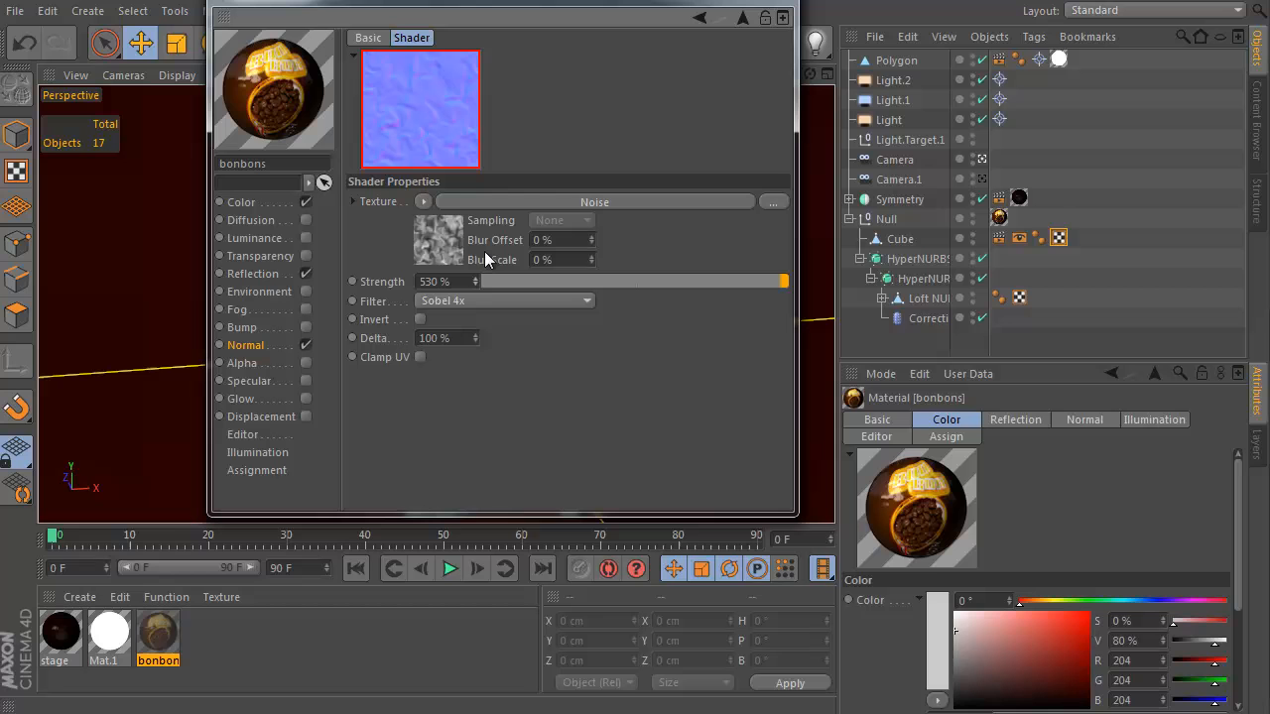
left_click(745, 19)
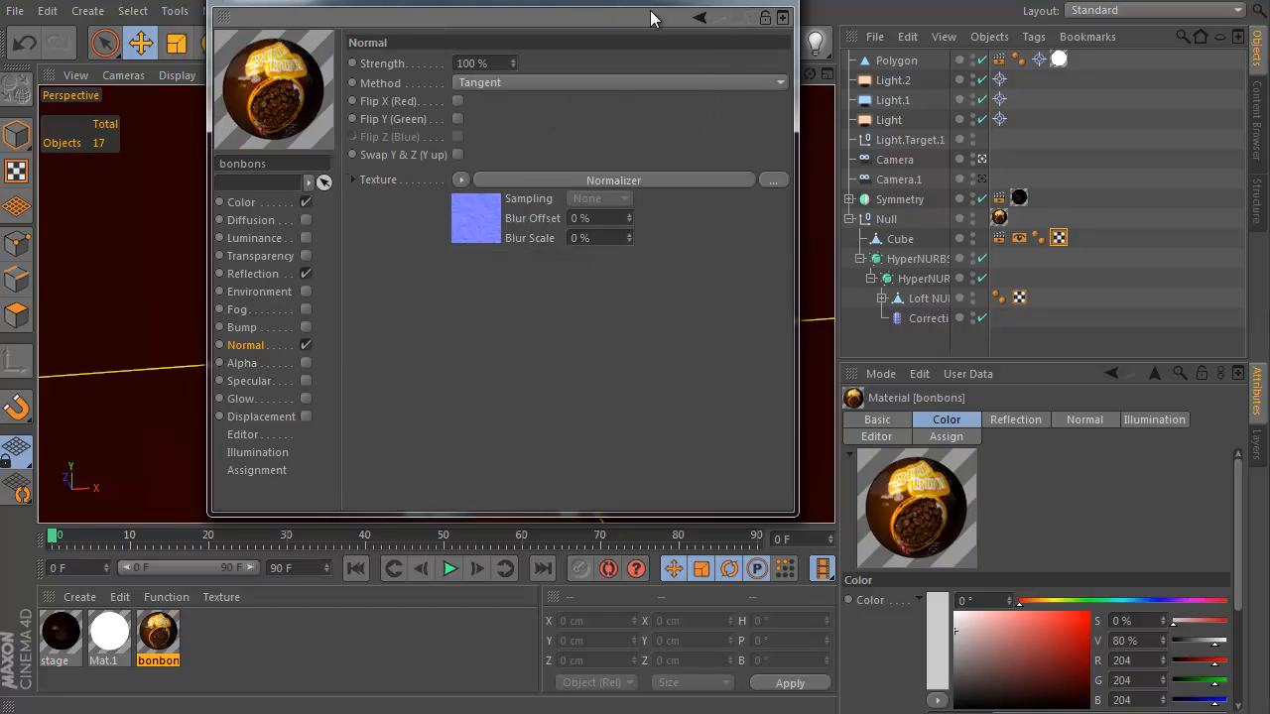
Wrap the Normal channel's Normalizer in a Layer shader and add a Gradient layer above it
left_click_drag(619, 6, 1022, 84)
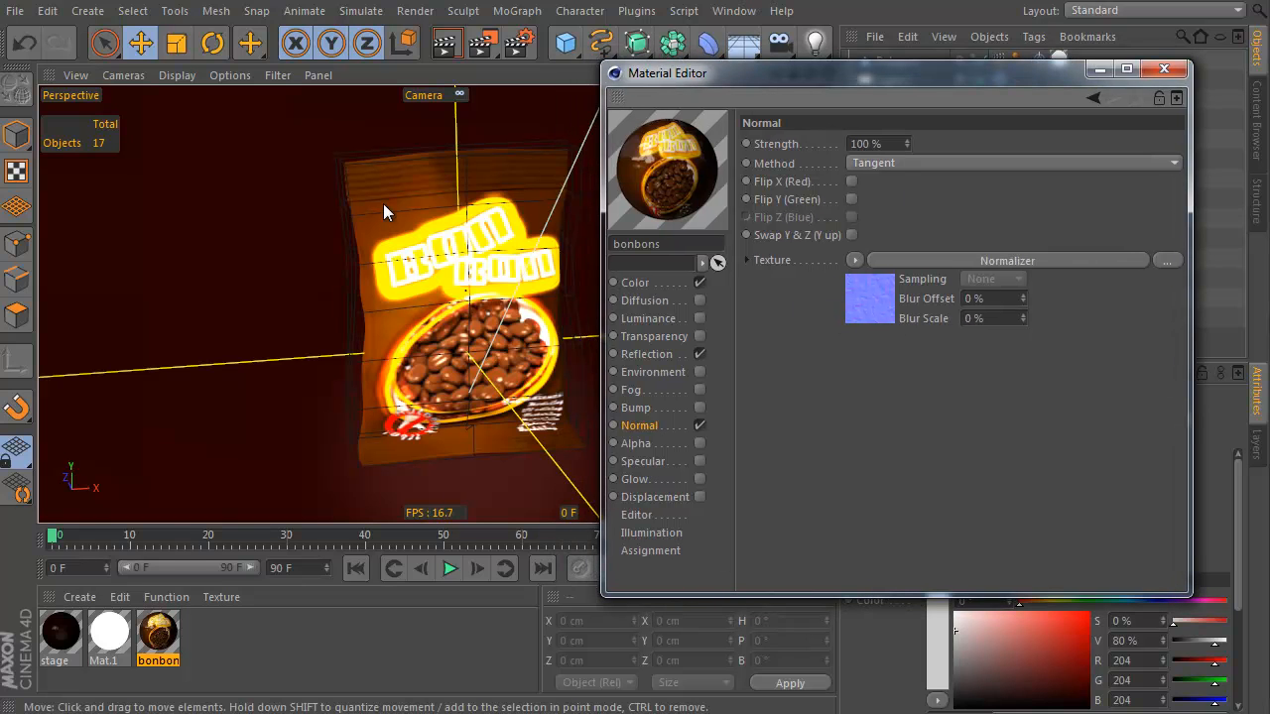
left_click_drag(931, 73, 781, 41)
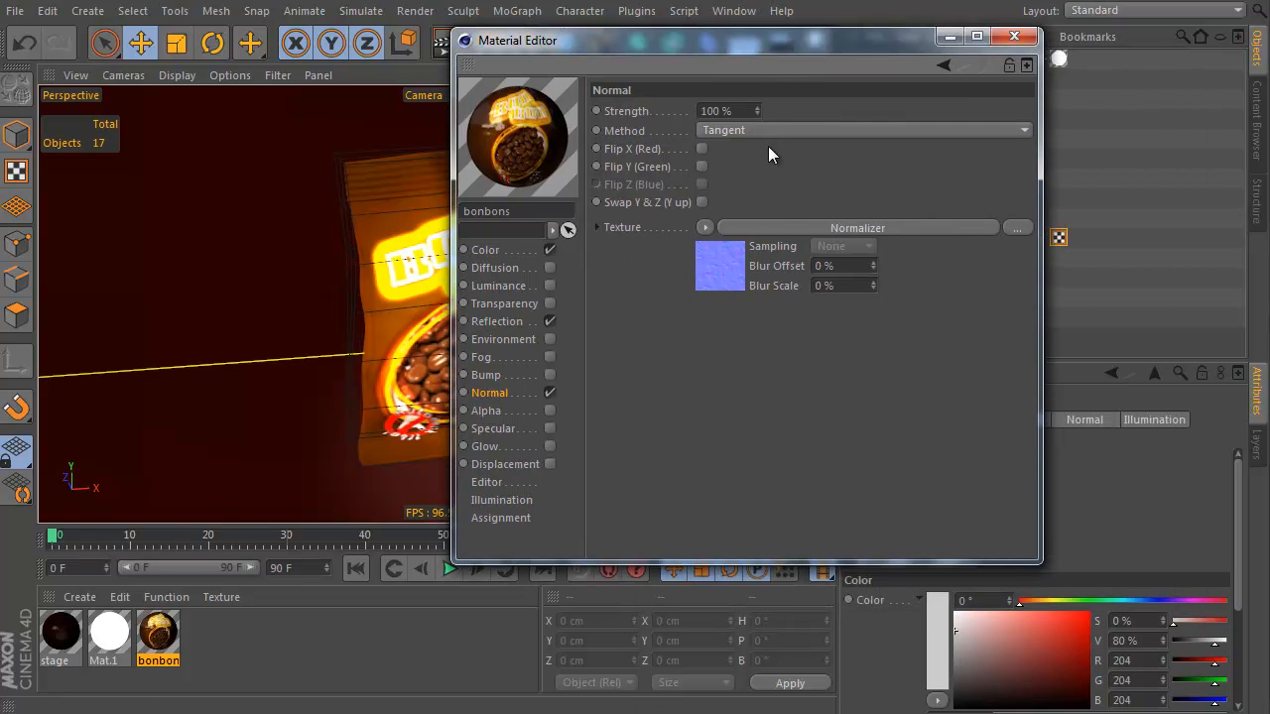
left_click(704, 227)
left_click(718, 600)
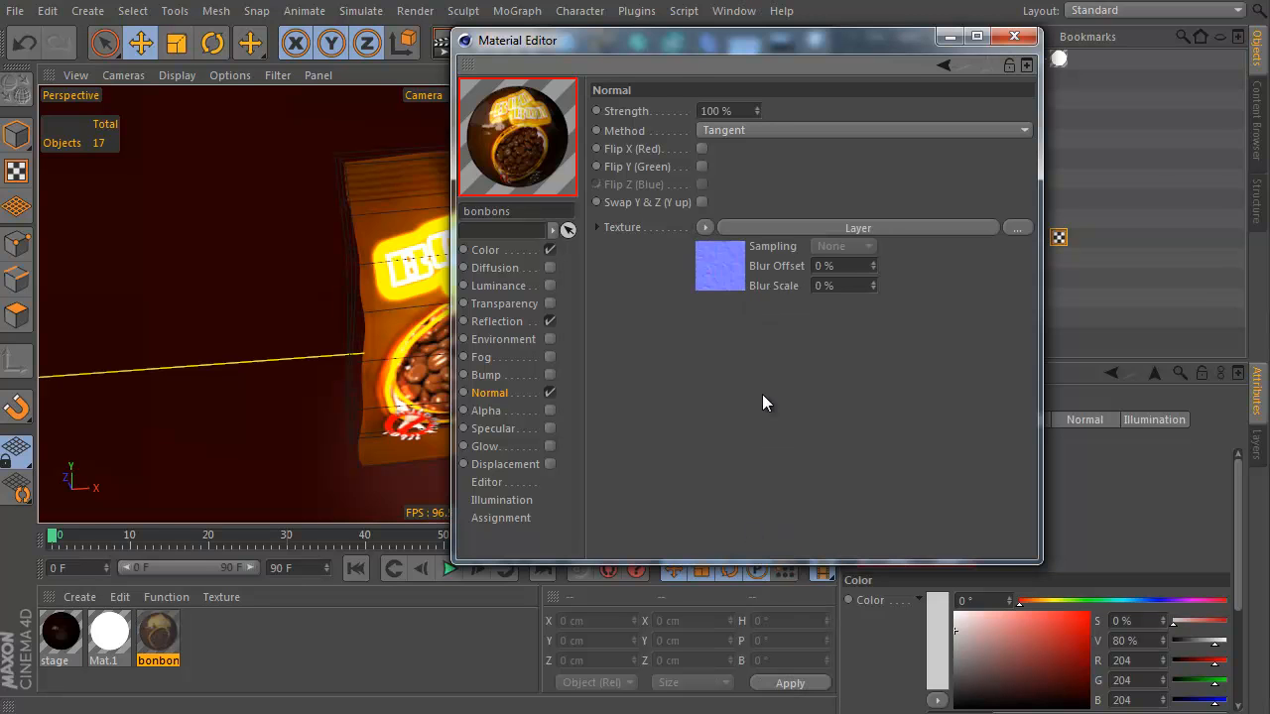
left_click(719, 266)
left_click_drag(715, 41, 819, 4)
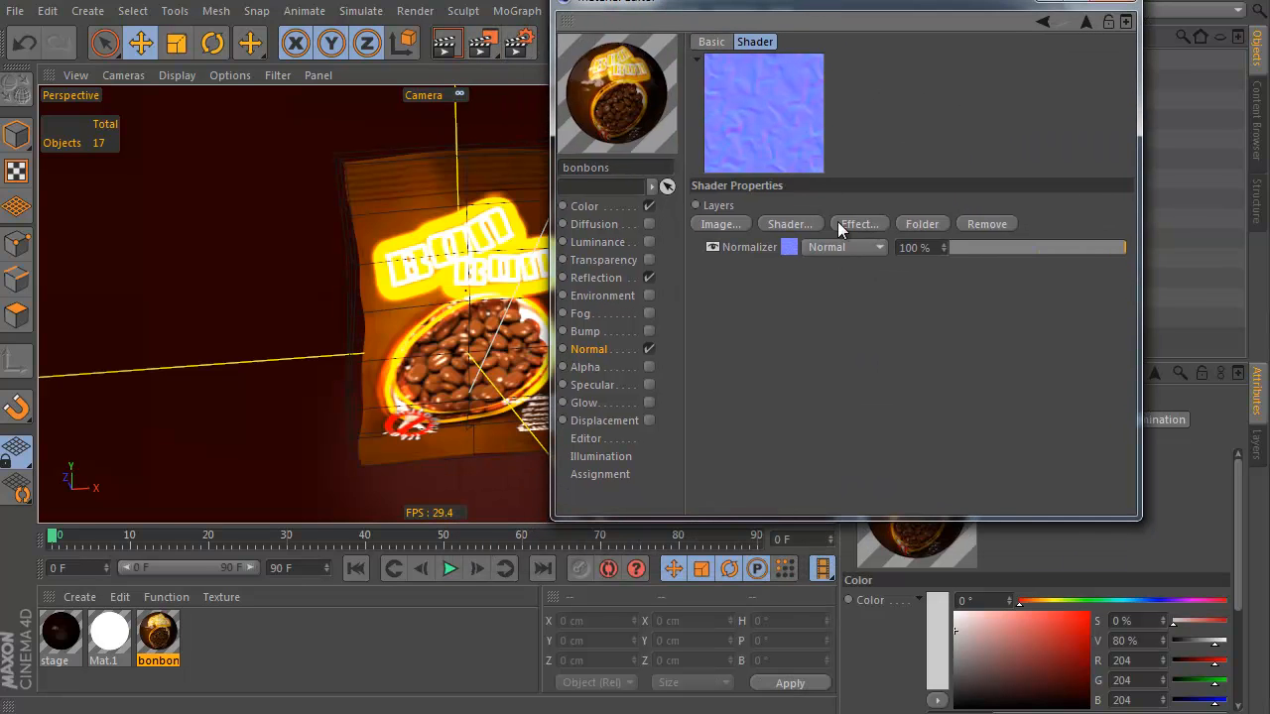
left_click(790, 226)
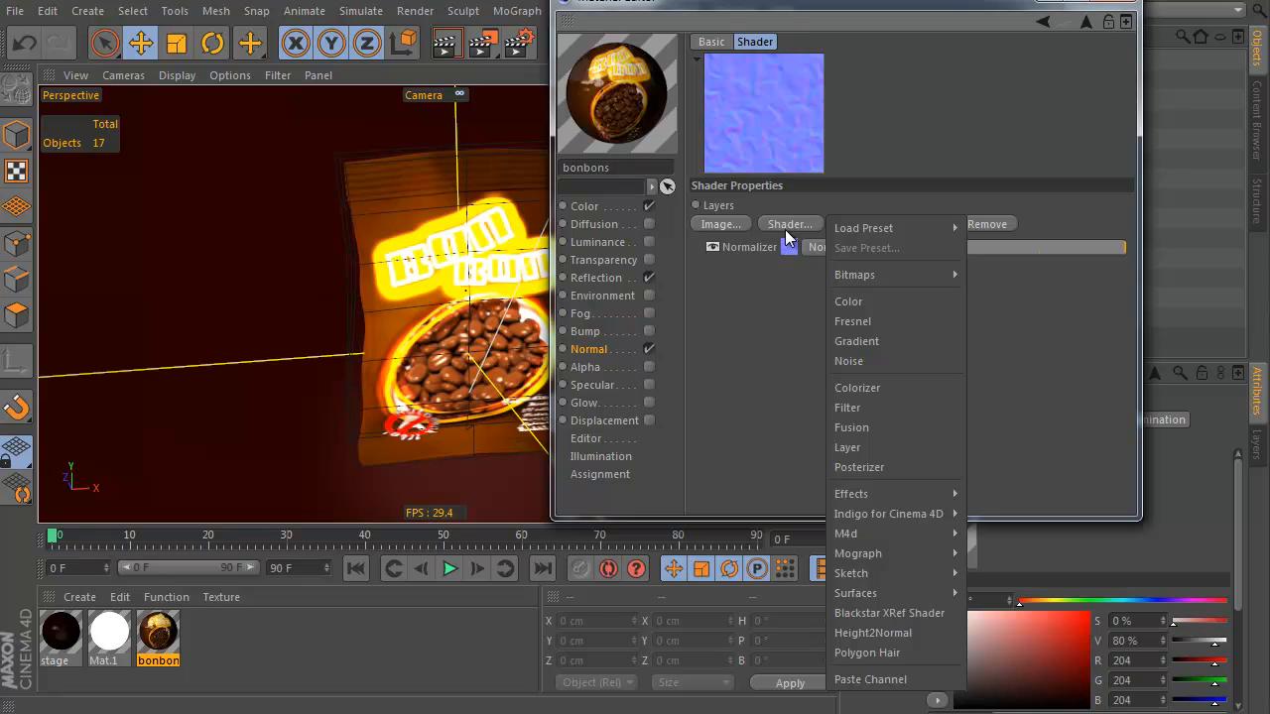
left_click(861, 341)
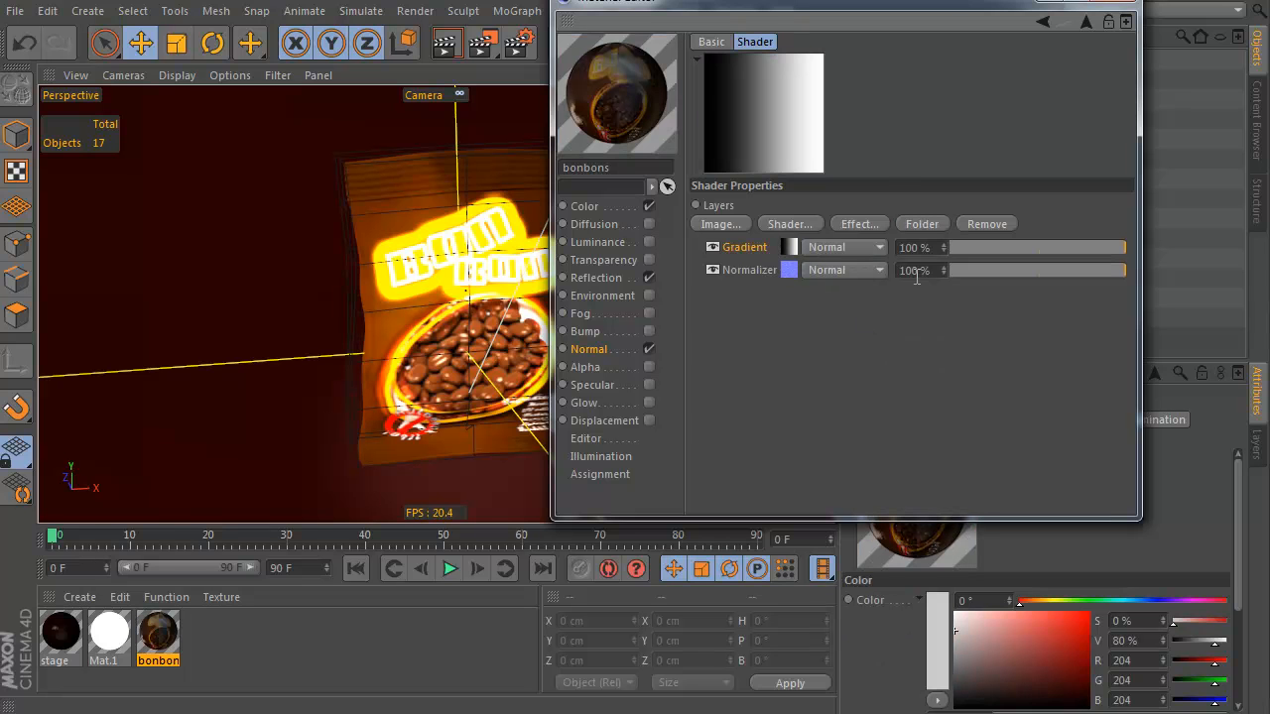
Set the gradient's type to 2D - V and arrange its knots as narrow white bands at both ends with black between
left_click(790, 247)
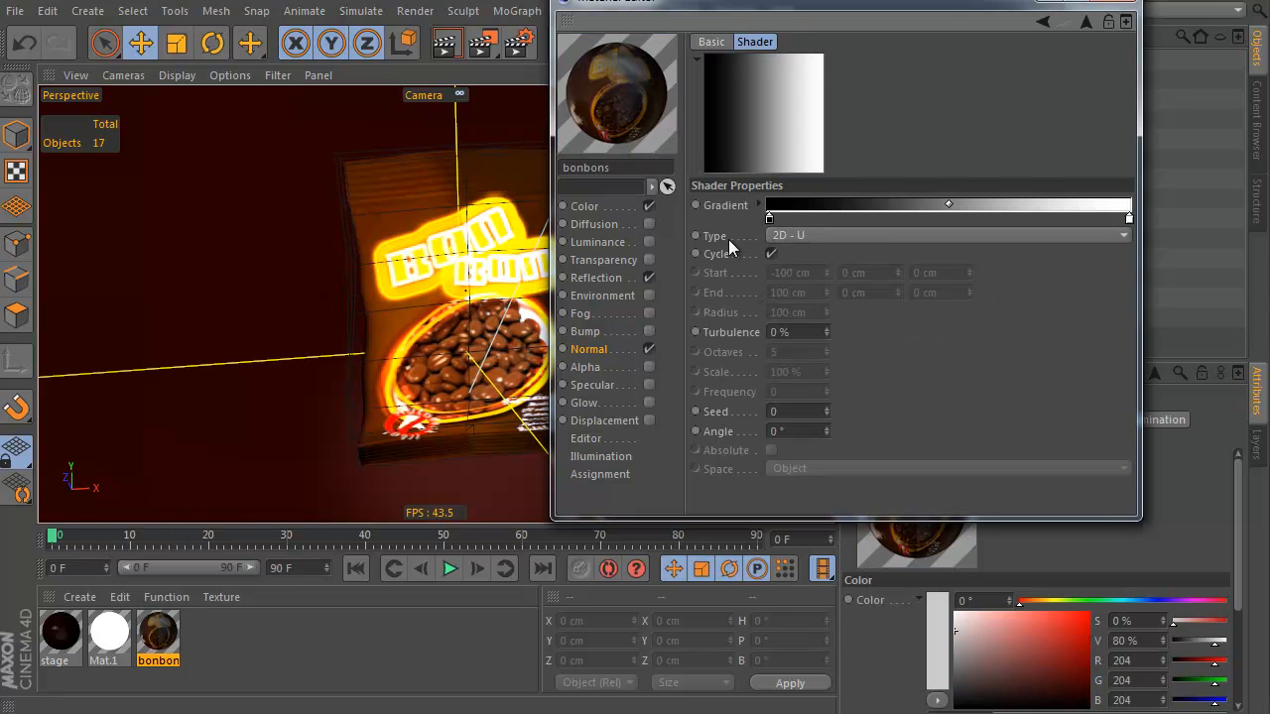
left_click(828, 238)
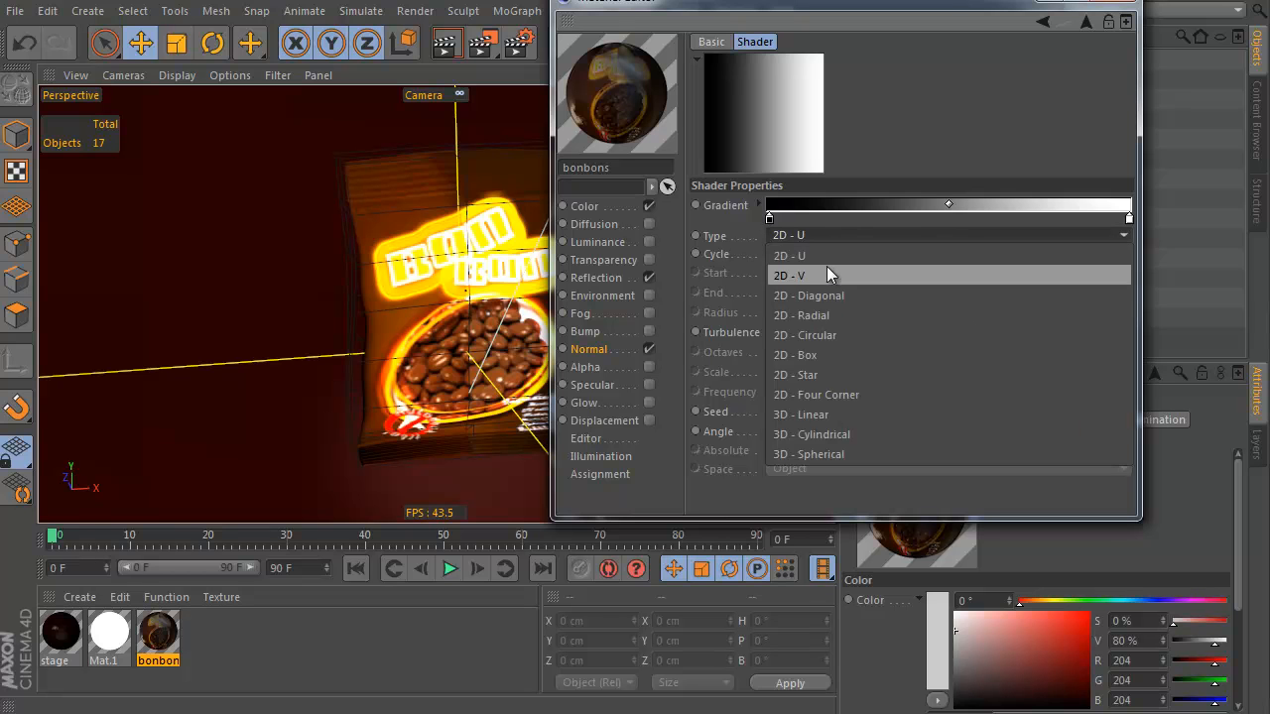
left_click(827, 270)
left_click_drag(770, 217, 1076, 217)
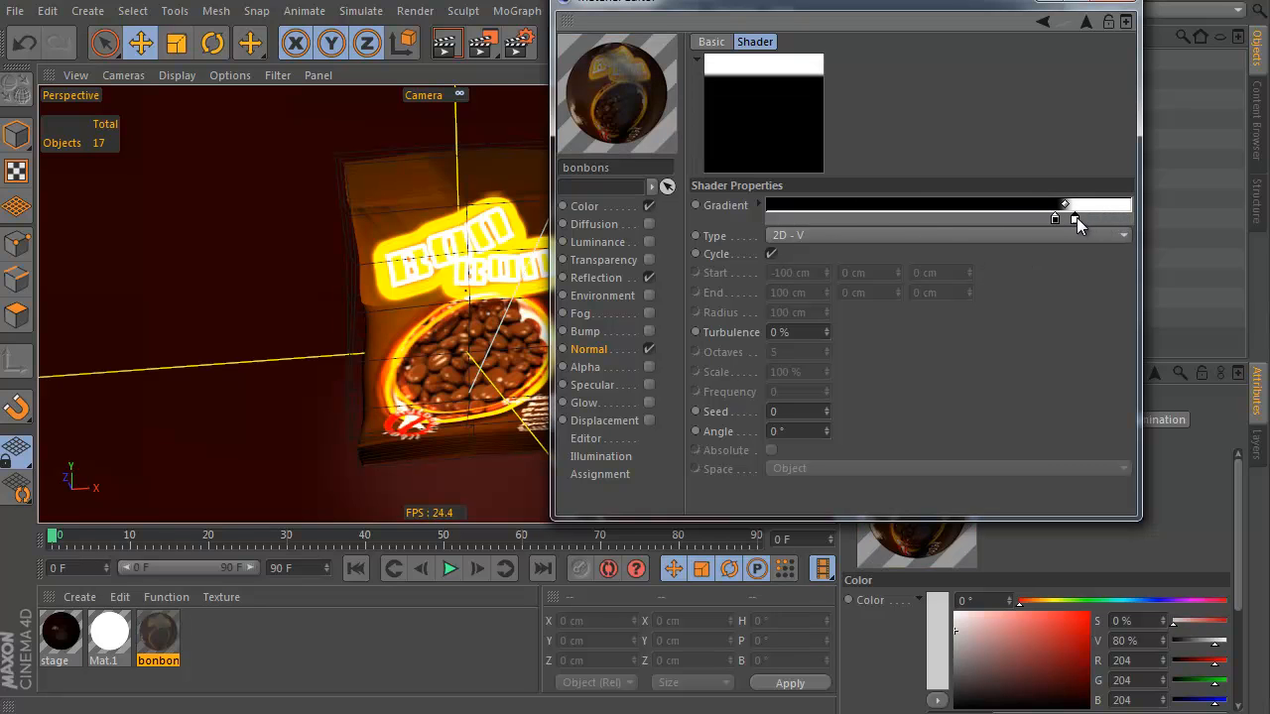
left_click_drag(843, 216, 819, 215, "ctrl")
left_click_drag(1073, 219, 835, 221, "ctrl")
left_click_drag(1075, 217, 1082, 217)
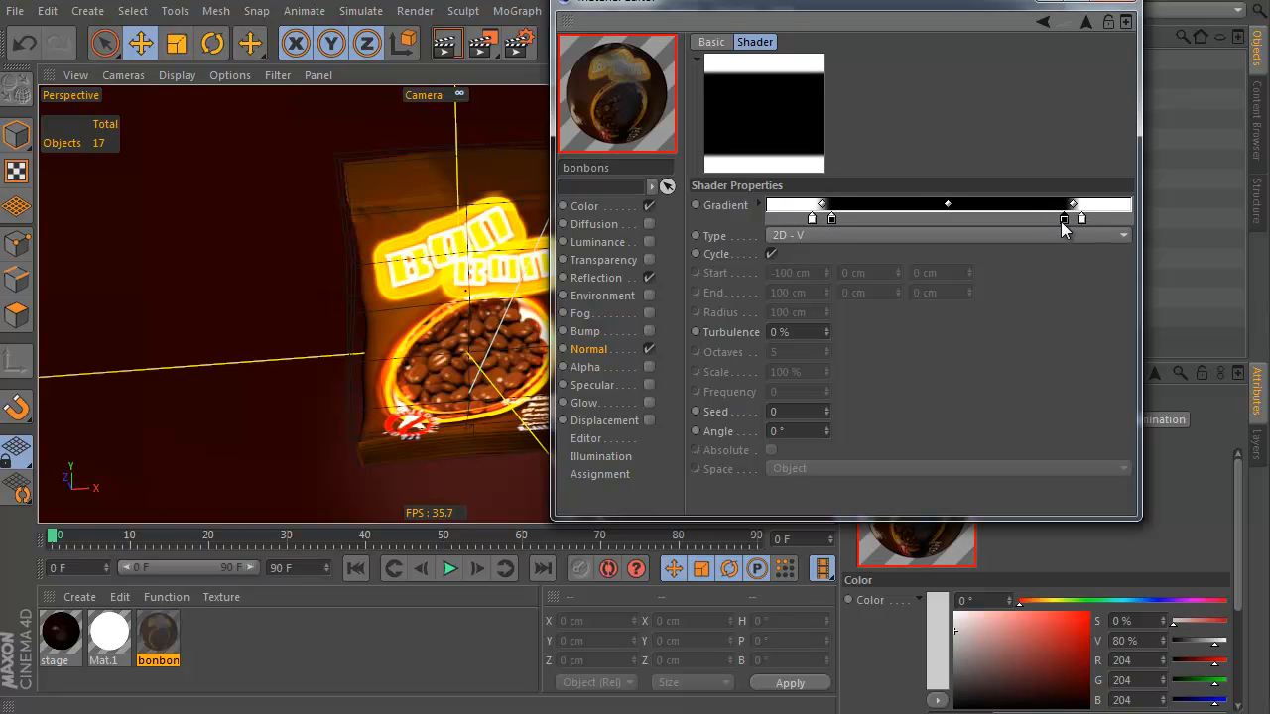
left_click(1086, 22)
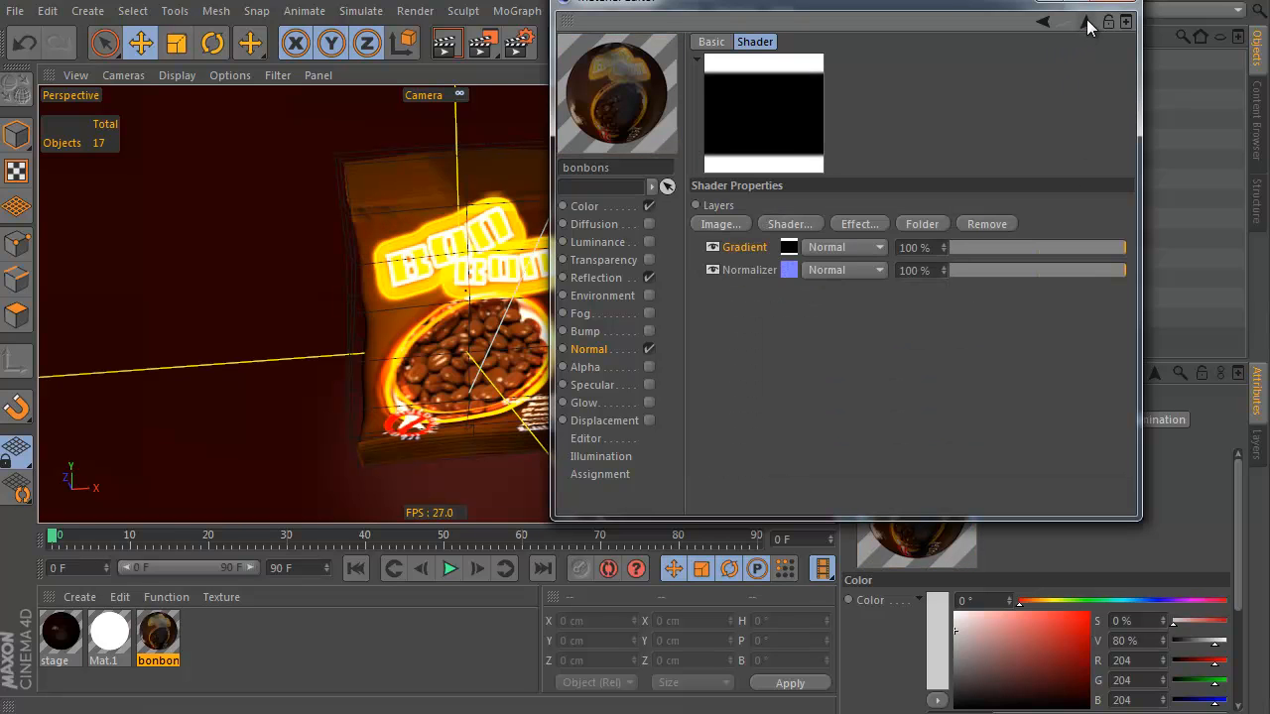
Add a Color shader as the uppermost layer and set its brightness to 50%
left_click(799, 222)
left_click(864, 302)
left_click(790, 248)
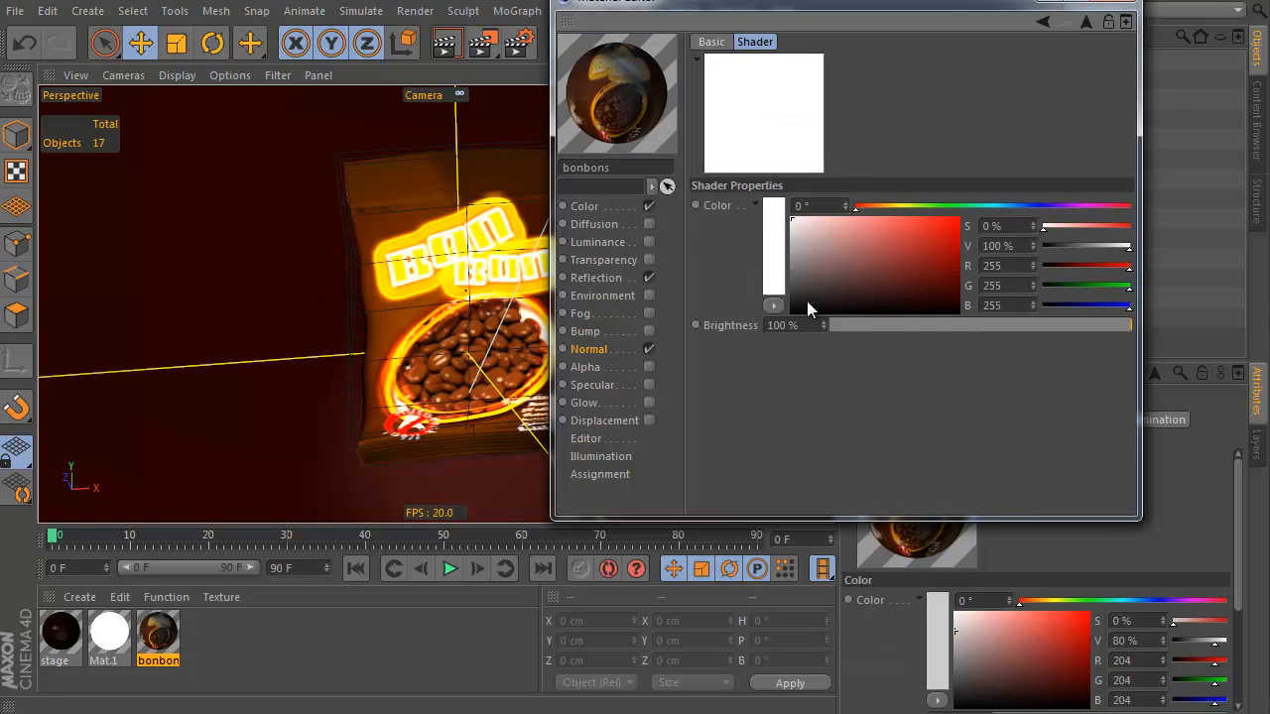
double_click(799, 324)
type("50")
key("Return")
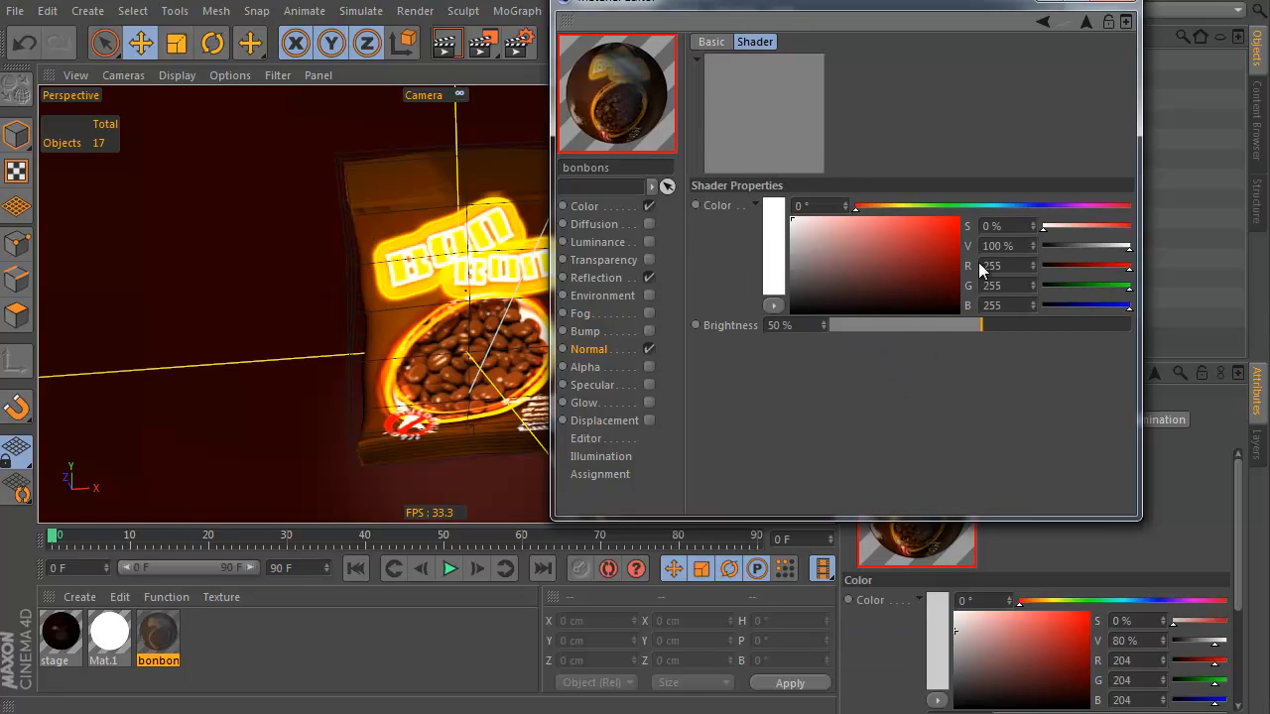
Return to the layer stack and set the Gradient layer's blending mode to Layer Mask
left_click(1086, 22)
left_click(869, 272)
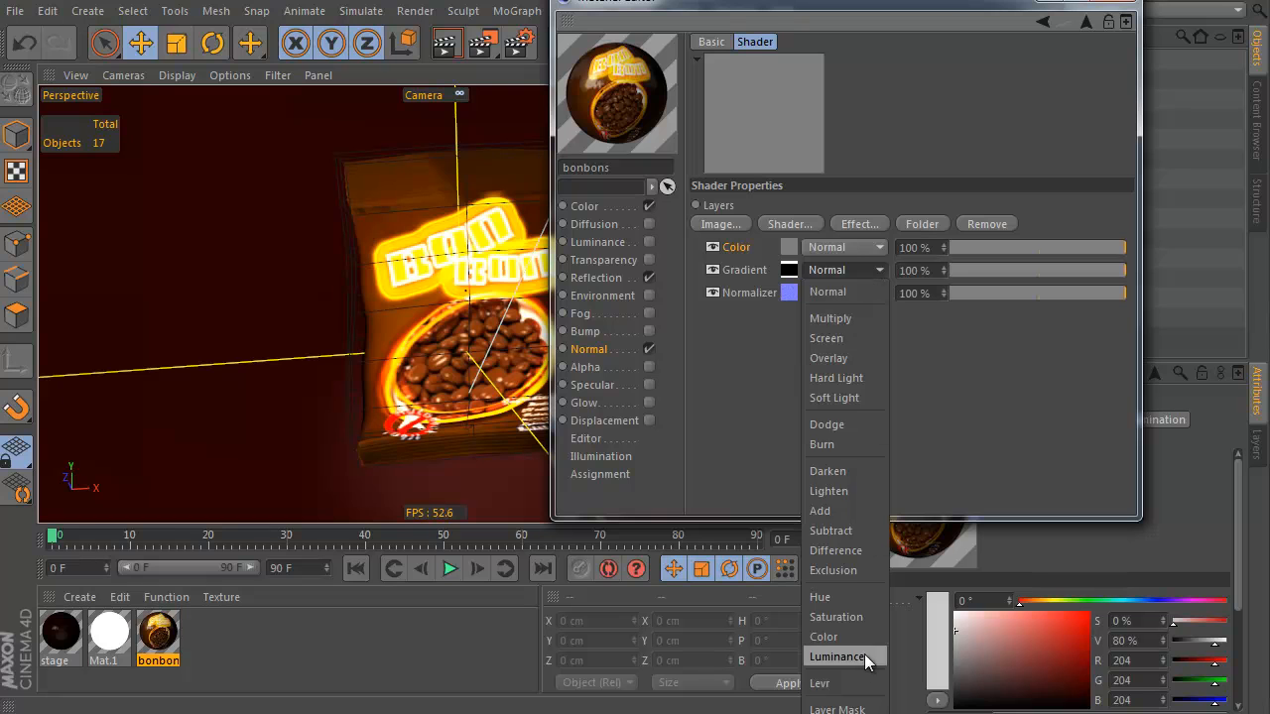
left_click(839, 709)
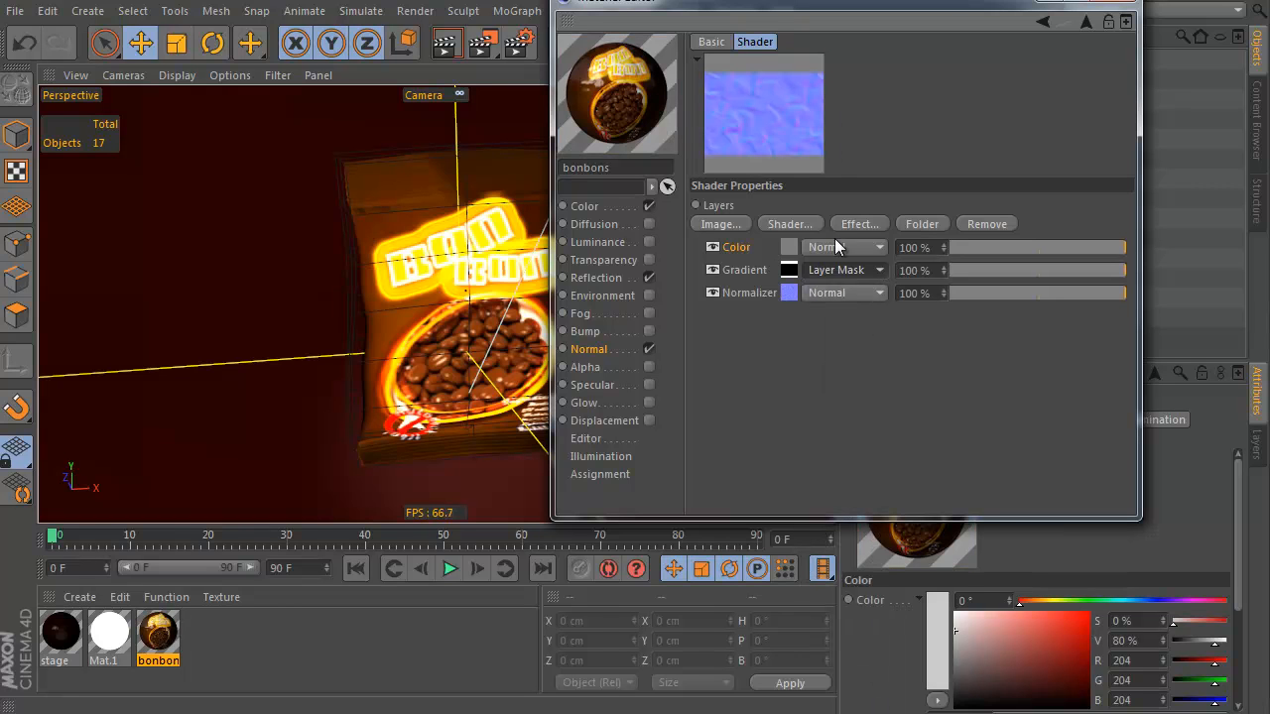
Copy the Noise shader from inside the Normalizer and paste it over the Normalizer layer
left_click(789, 294)
left_click(768, 207)
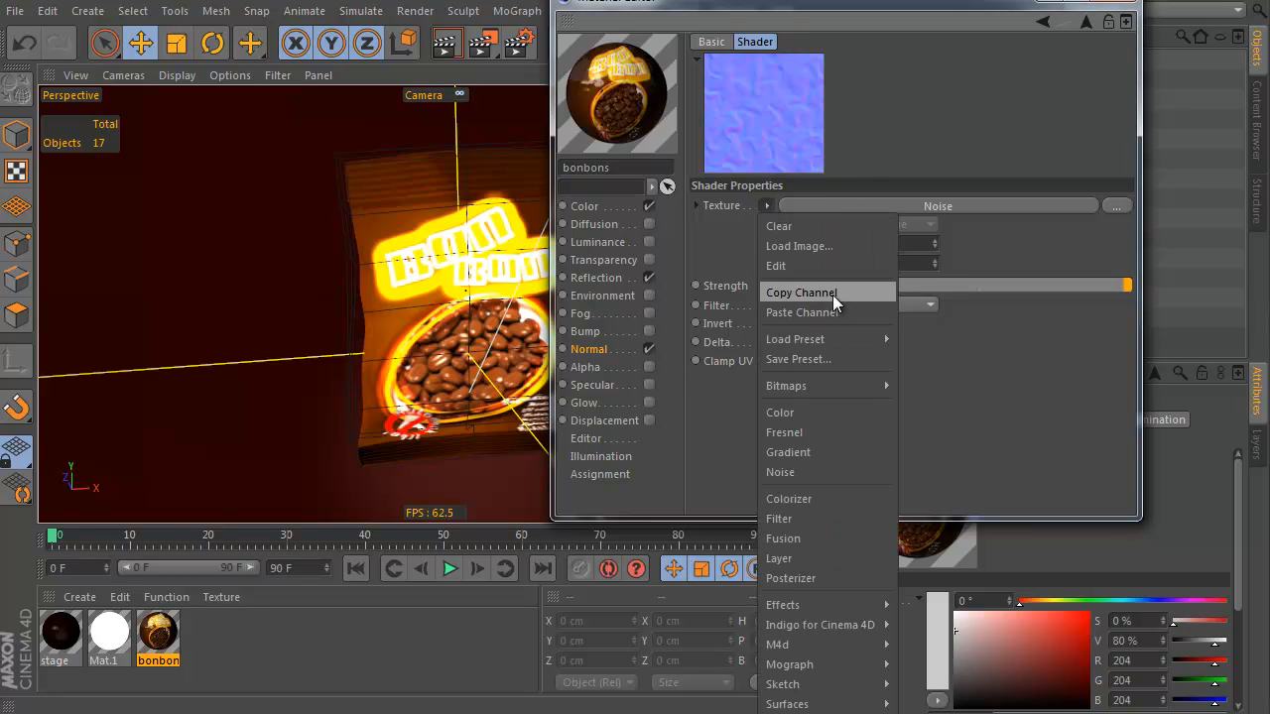
left_click(832, 293)
left_click(1083, 23)
right_click(789, 291)
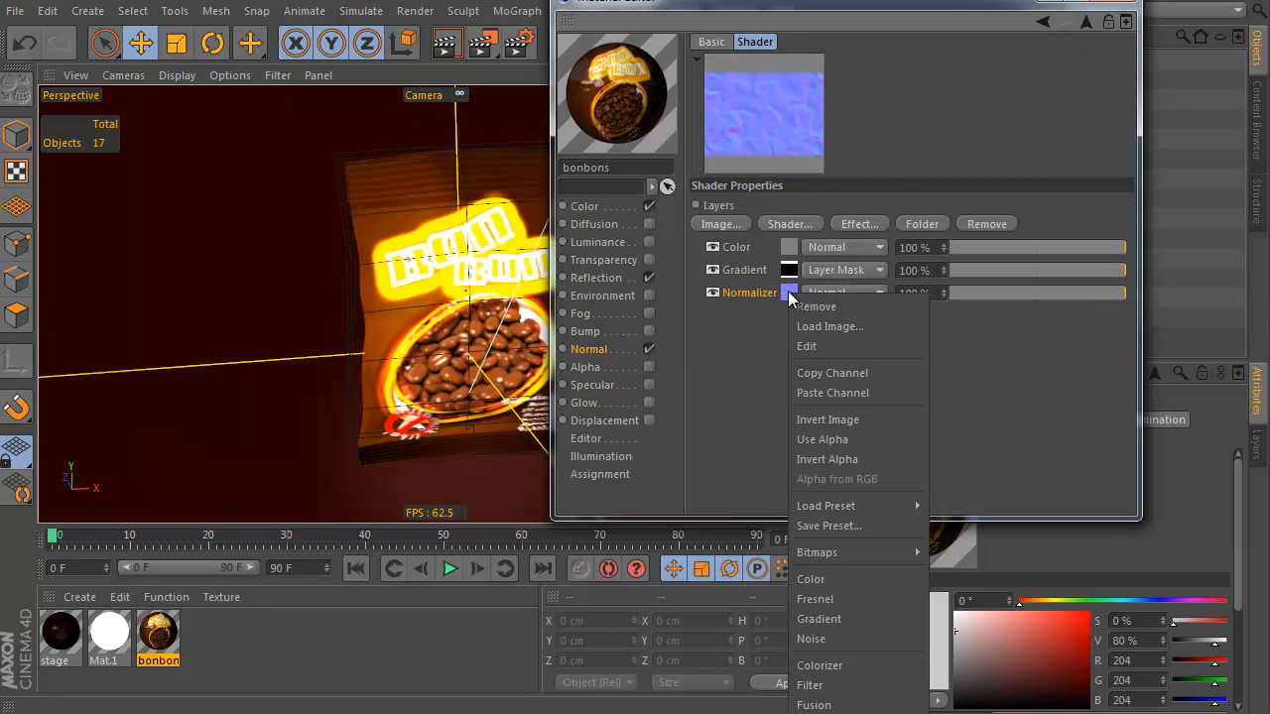
left_click(831, 390)
Load the Normalizer effect into the Normal channel's texture, on top of the Layer shader
left_click(1087, 24)
left_click(803, 184)
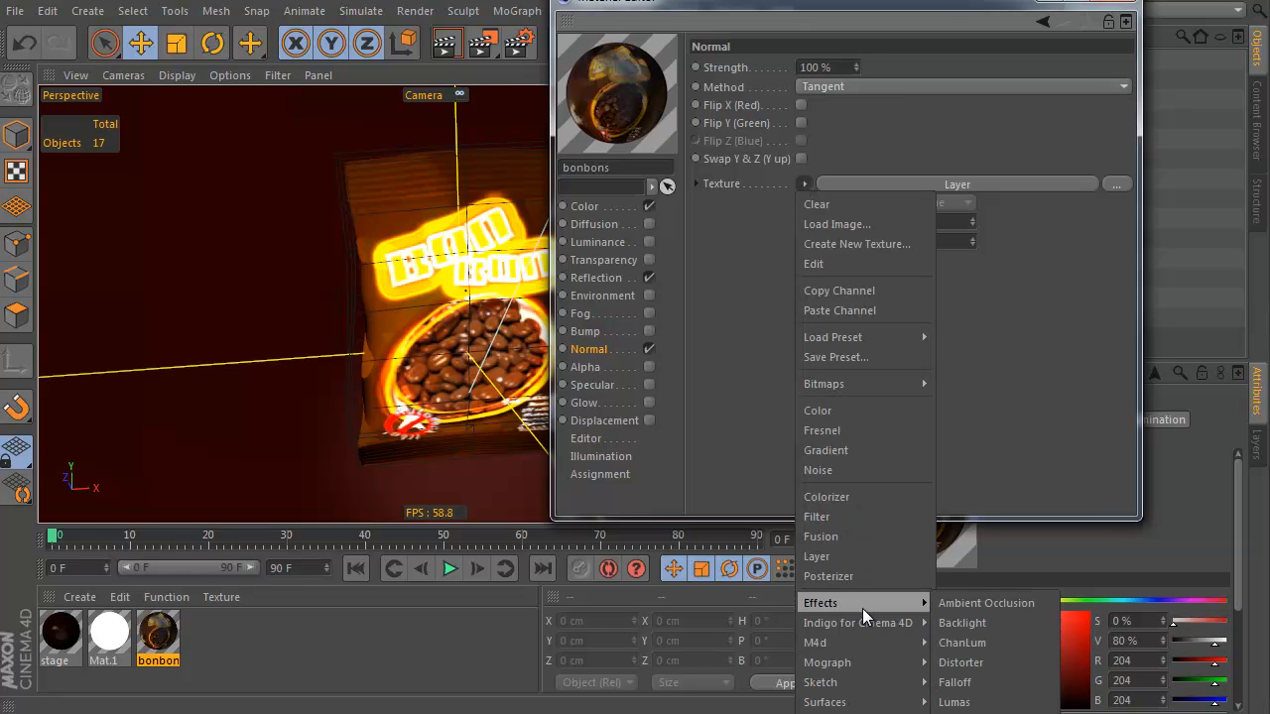
left_click(914, 5)
left_click_drag(914, 5, 507, 0)
left_click(400, 174)
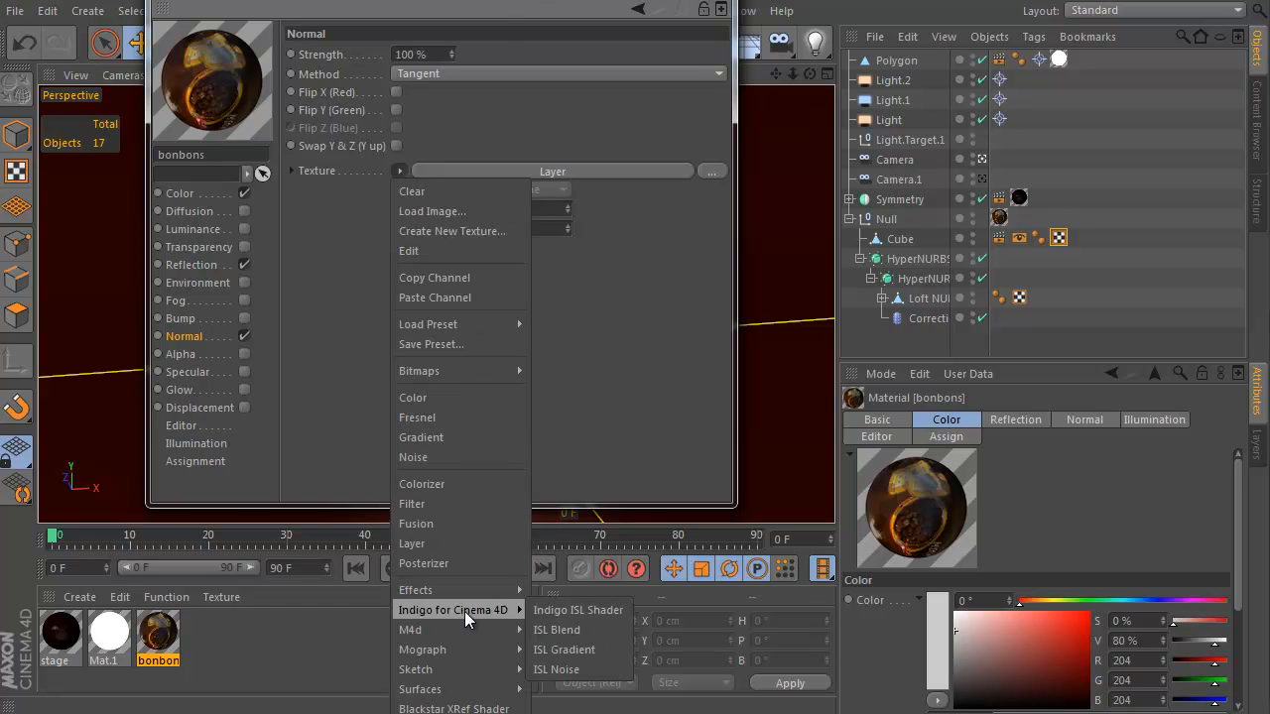
mouse_move(469, 592)
left_click(593, 650)
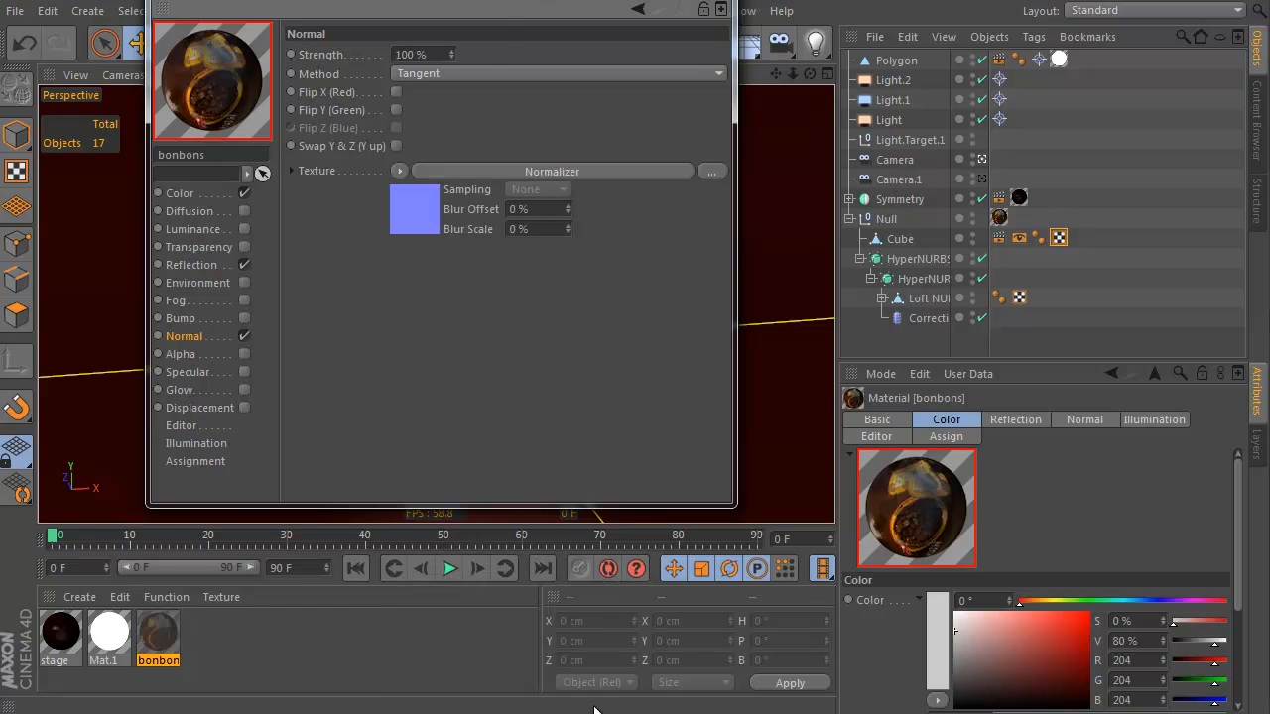
Set the new Normalizer's filter to Sobel 4x and its strength to 535%
left_click(462, 168)
left_click_drag(466, 273, 732, 274)
left_click(477, 292)
left_click(450, 354)
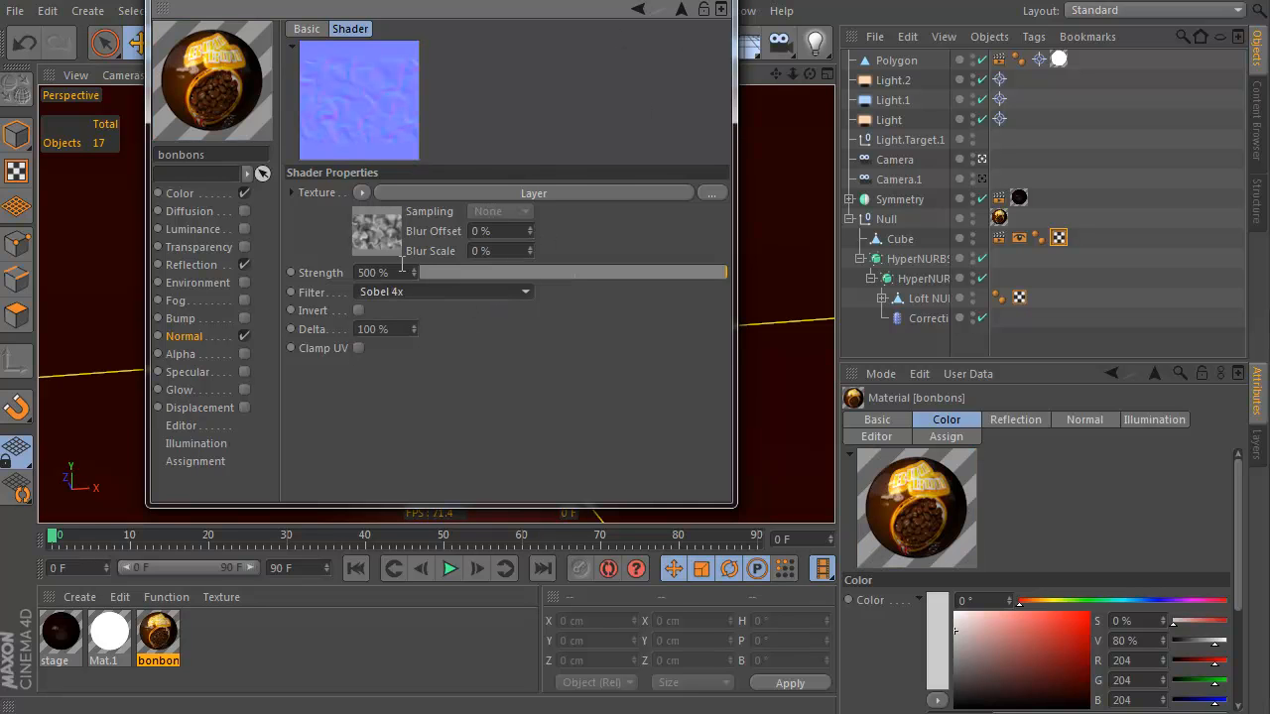
left_click_drag(413, 273, 412, 245)
left_click_drag(640, 31, 761, 138)
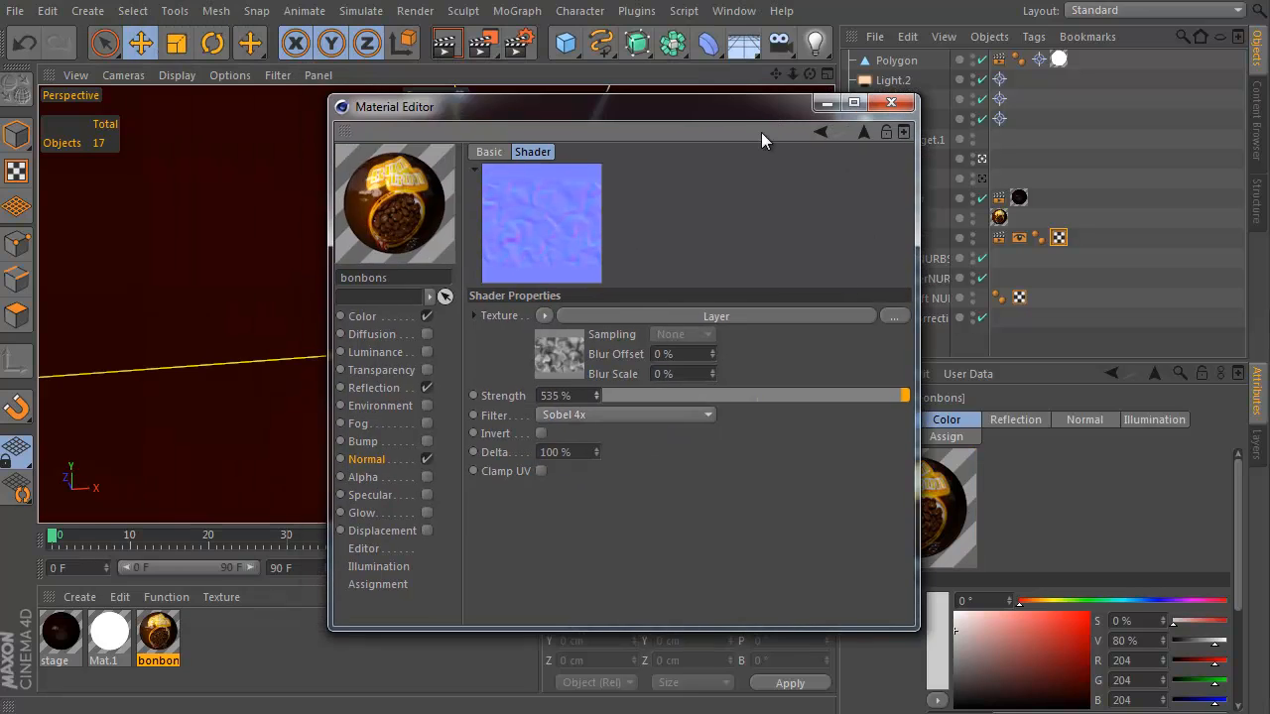
Soften the mask gradient inside the Layer shader by spreading its black and white knots apart, and return to the Normalizer
left_click(714, 316)
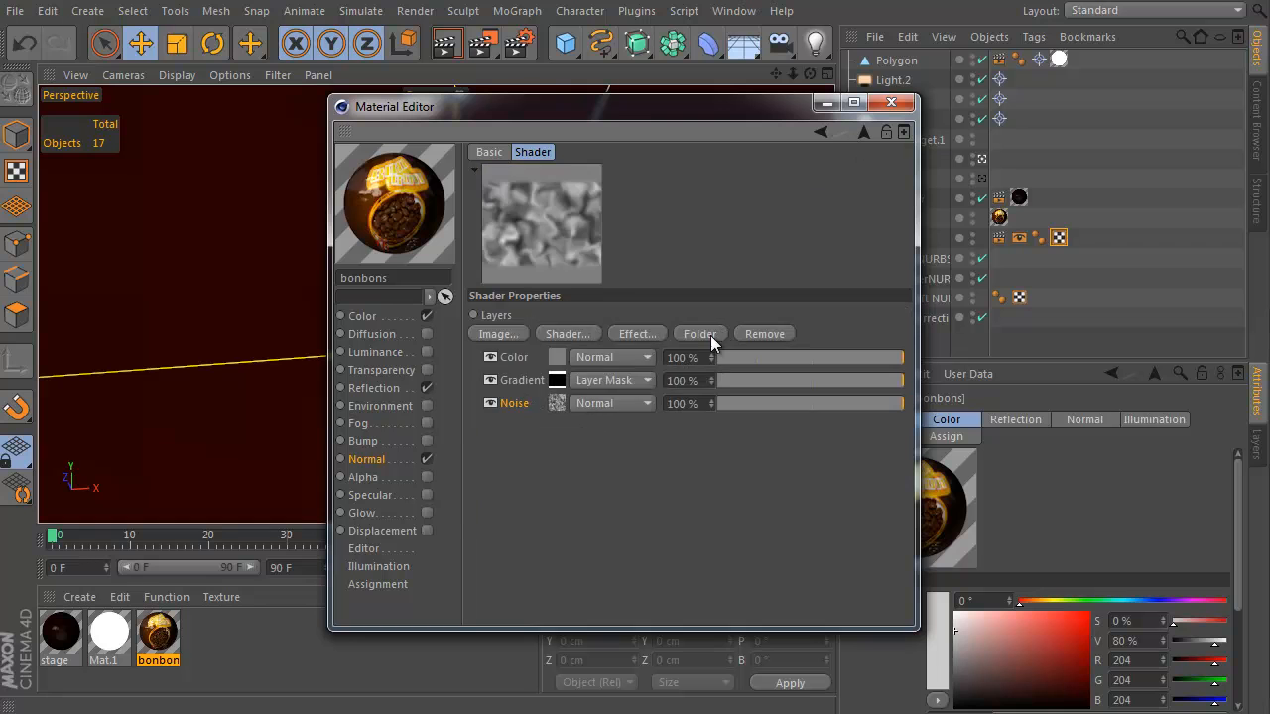
left_click(561, 379)
left_click_drag(843, 333, 870, 331)
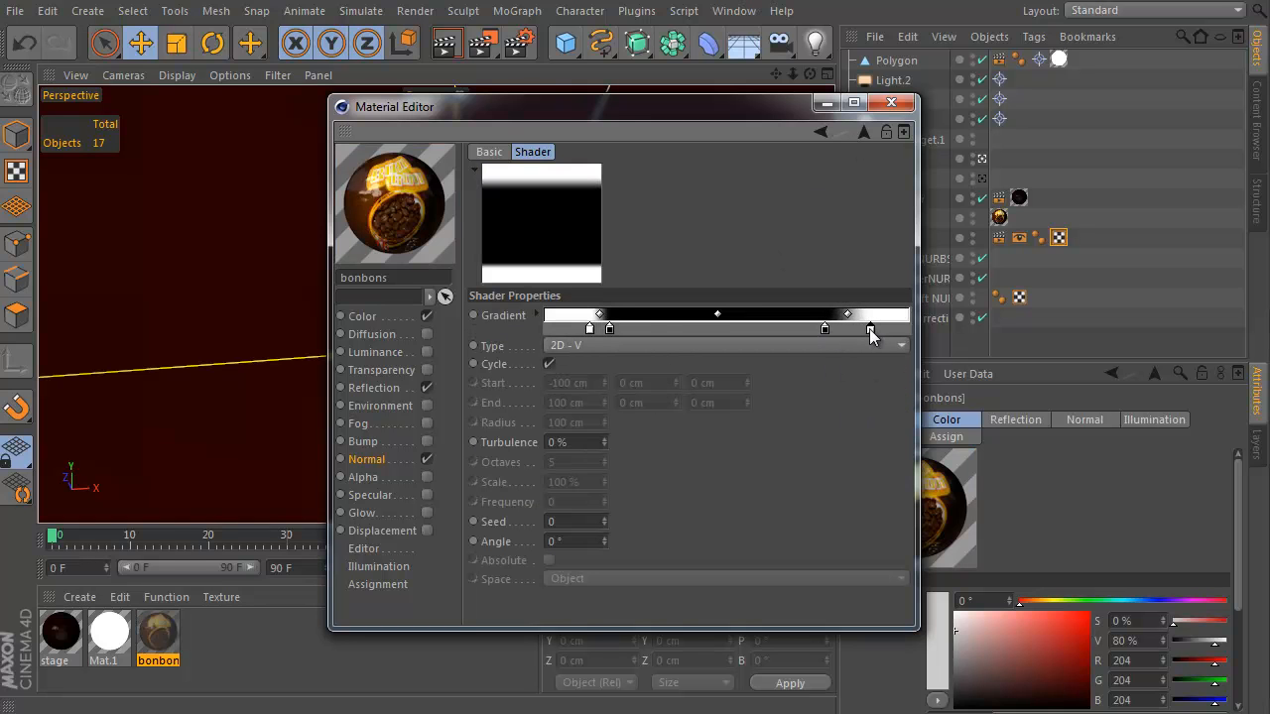
left_click_drag(610, 330, 624, 330)
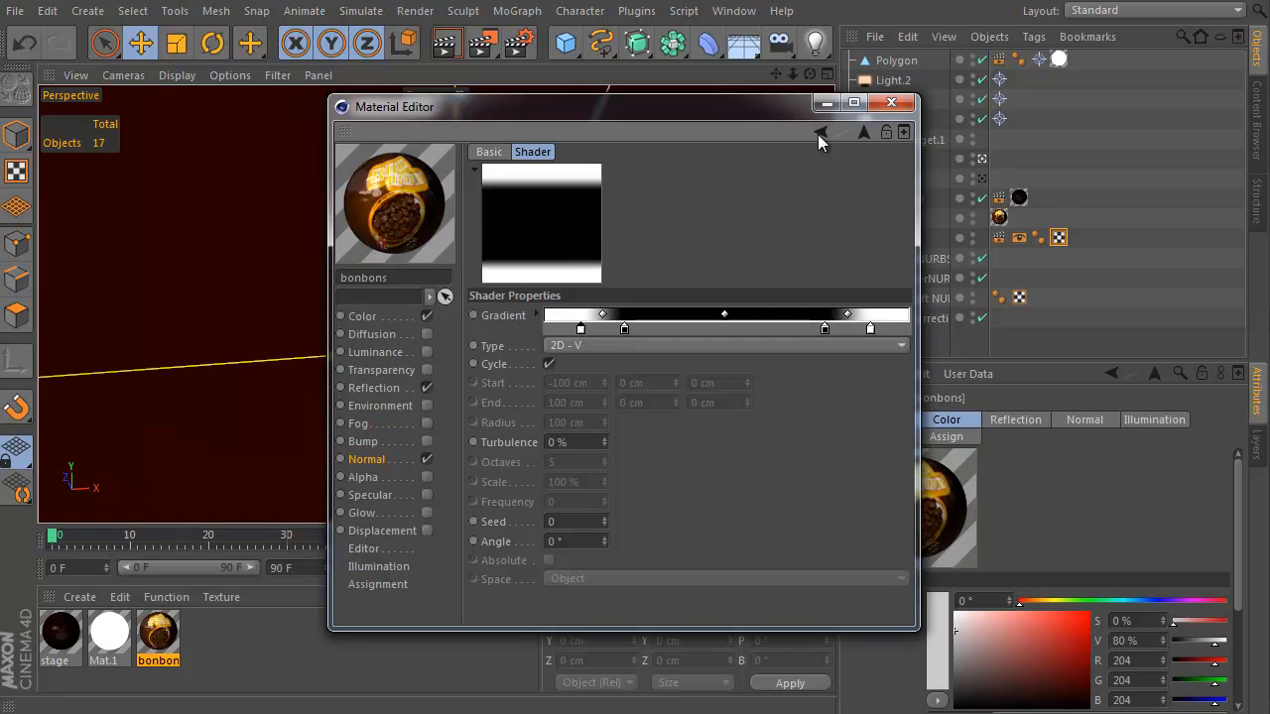
left_click(821, 132)
left_click(862, 133)
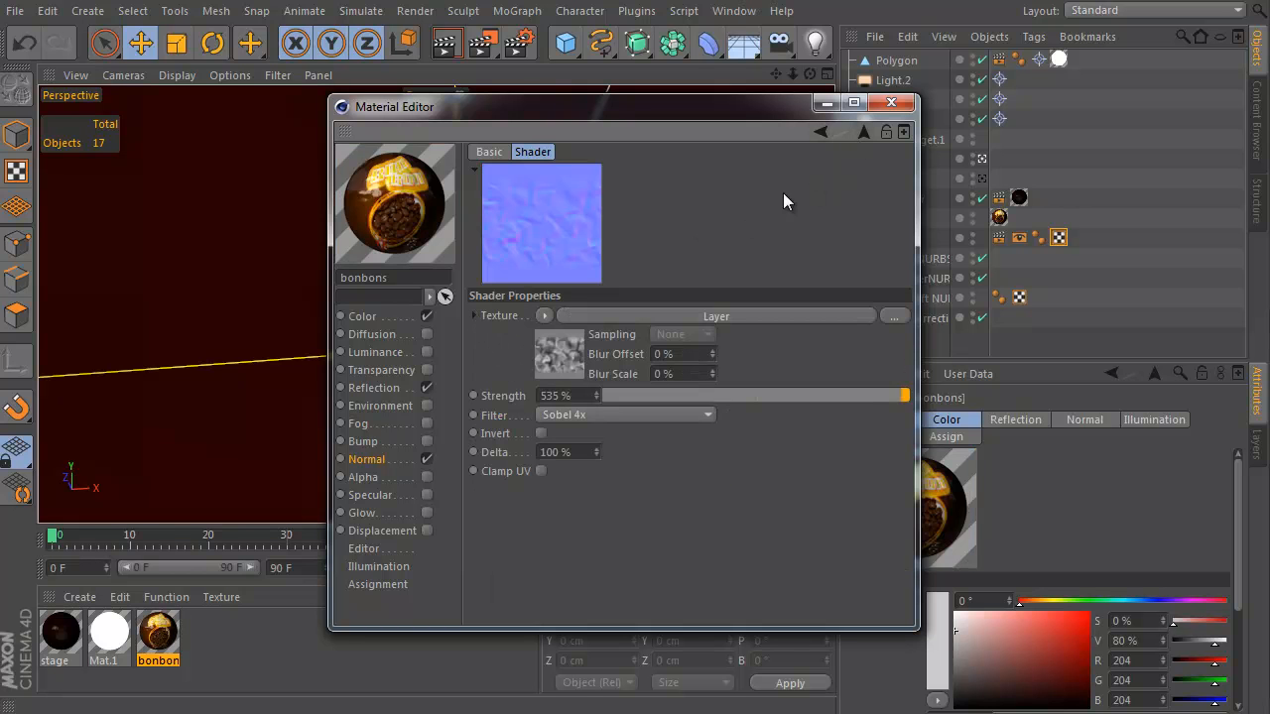
Close the material editor and render the camera view to check the bag
left_click(901, 107)
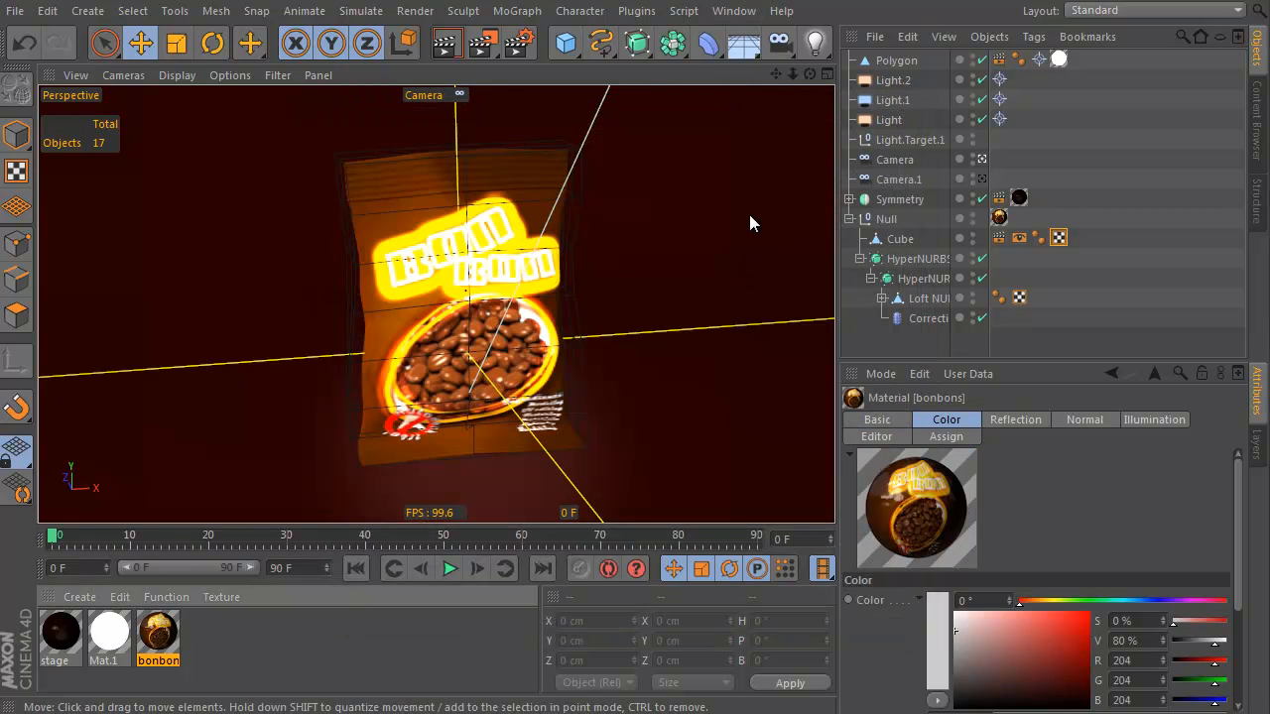
left_click(448, 47)
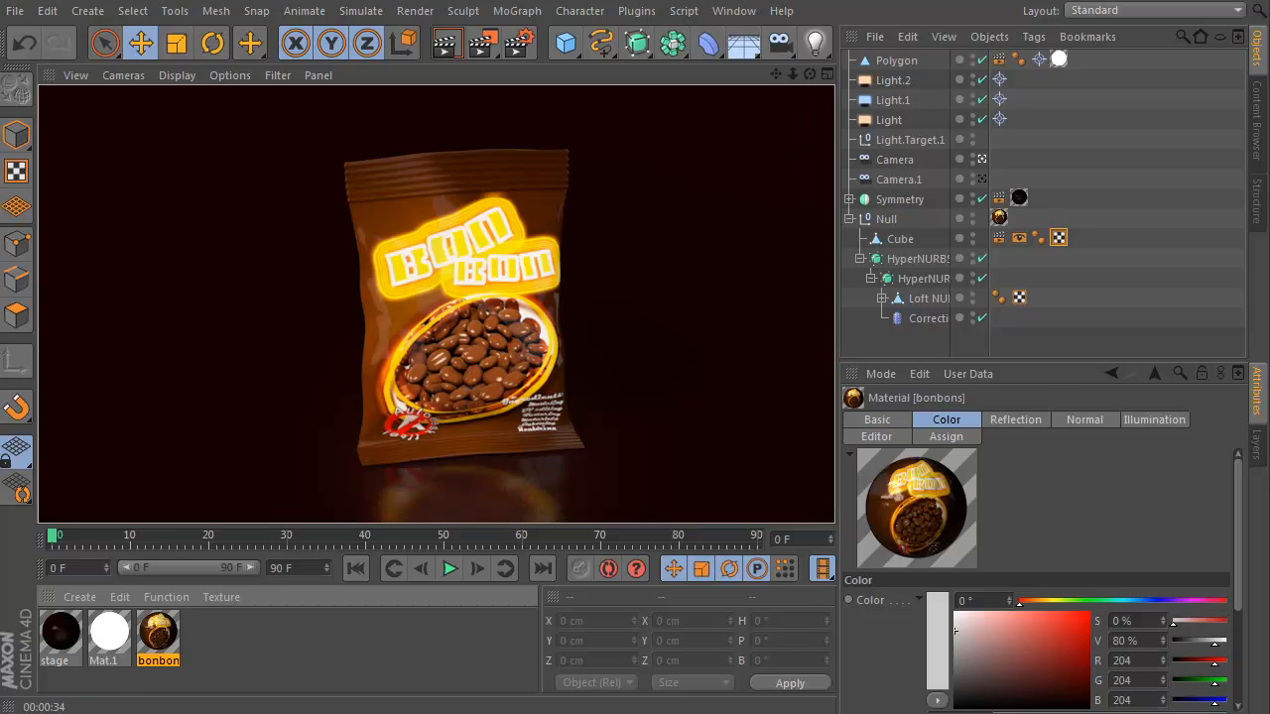
left_click(778, 387)
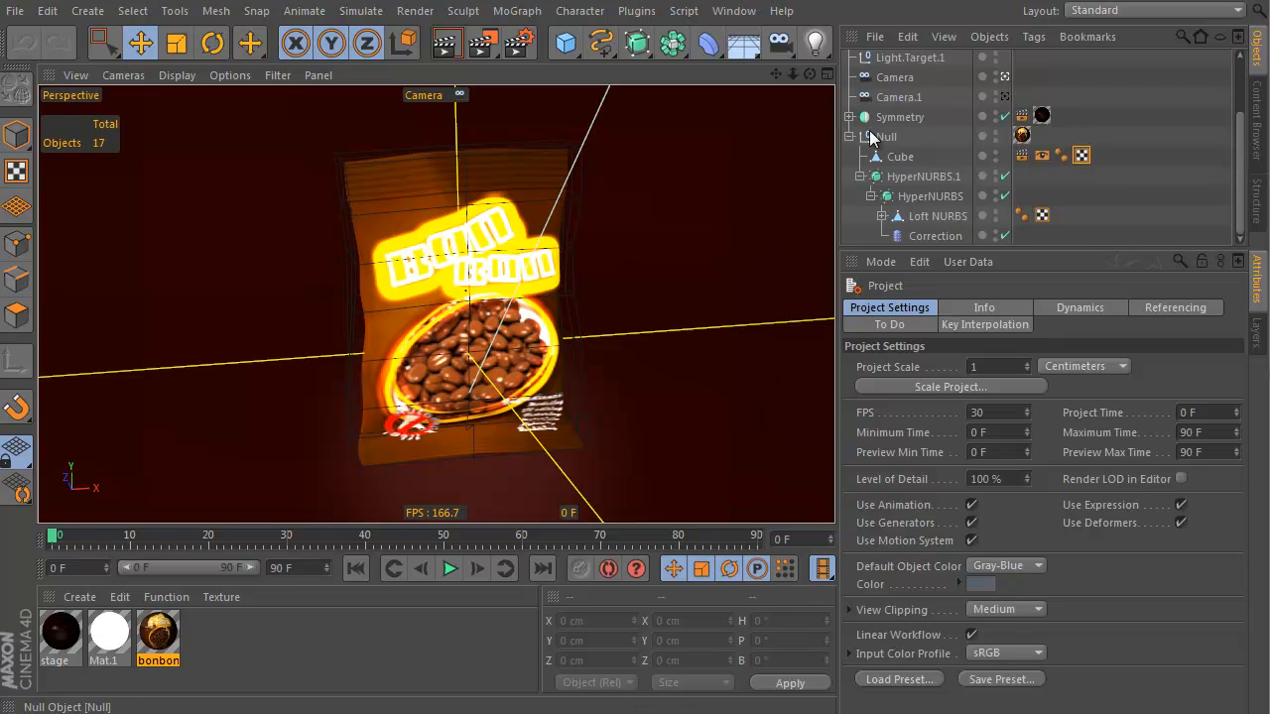
Disable the Polygon and the three lights, and hide the Symmetry stage object in the viewport
scroll(883, 129, "up", 2)
left_click(896, 61)
left_click(893, 80)
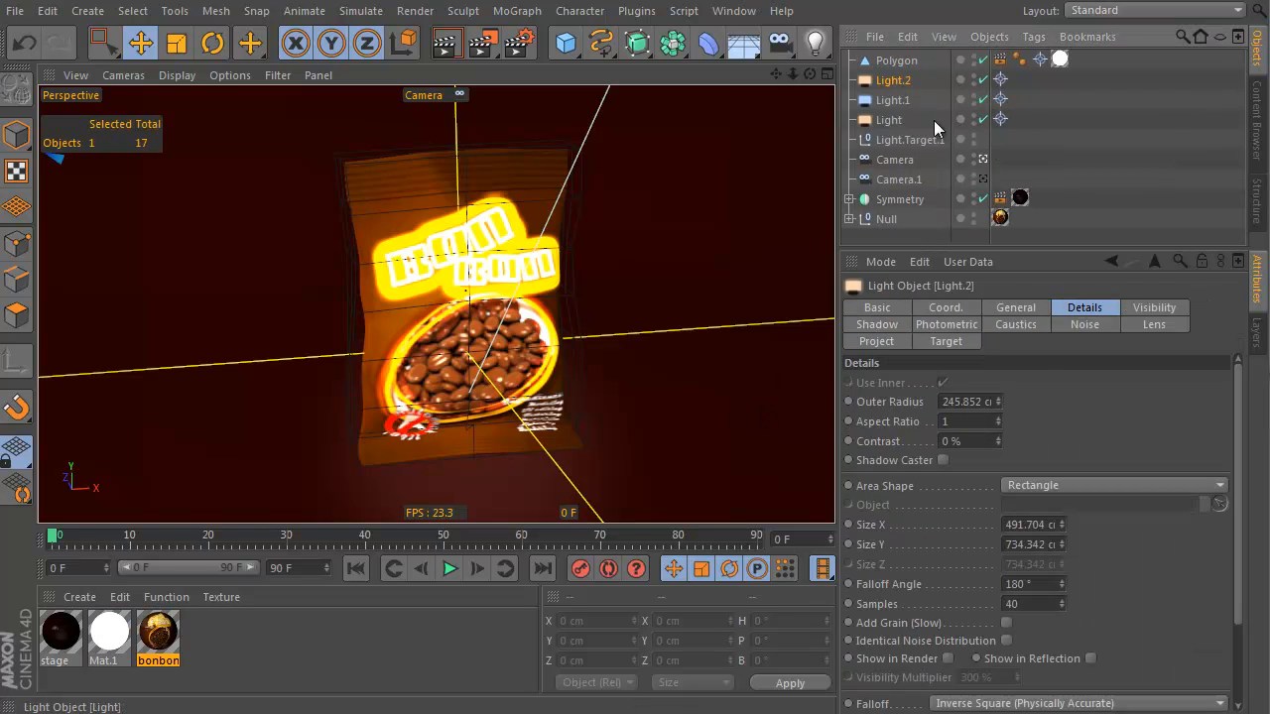
left_click_drag(983, 80, 984, 119)
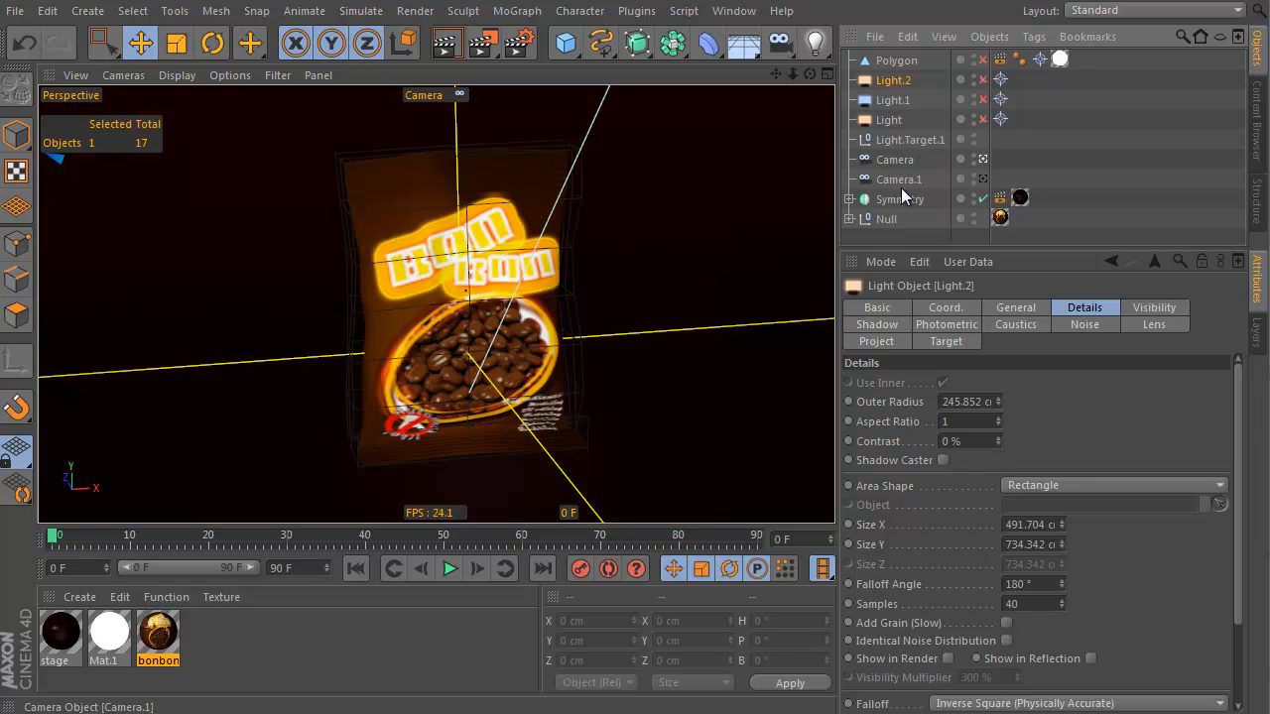
left_click(896, 200)
left_click(982, 198)
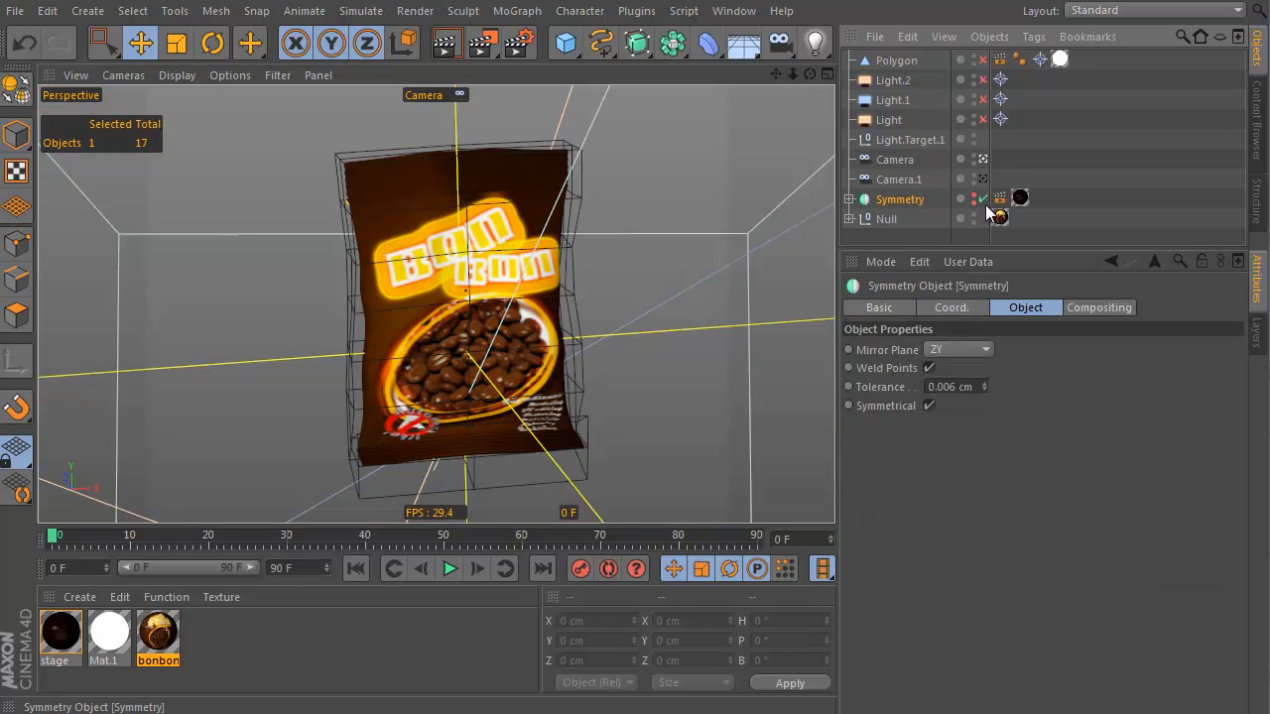
Switch from the scene camera to the default camera and frame the bag in the Right view
left_click(125, 75)
mouse_move(153, 125)
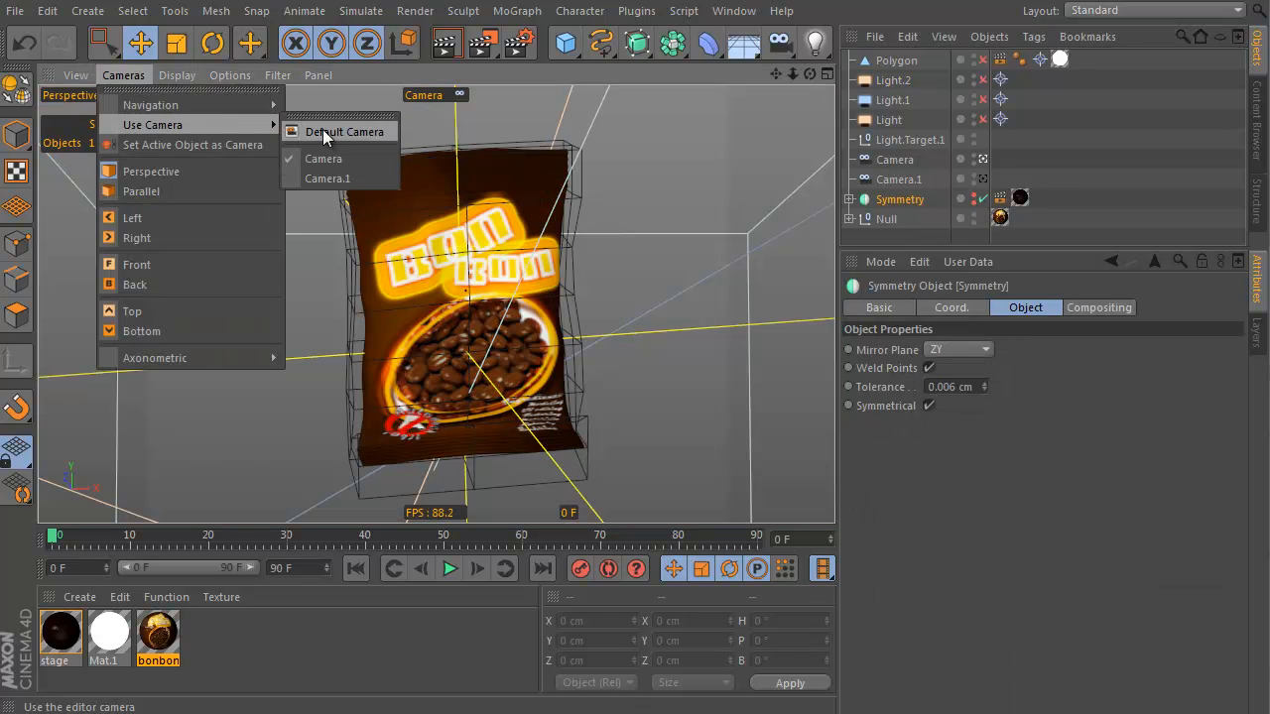
left_click(323, 129)
left_click_drag(652, 295, 363, 238, "alt")
key("F3")
key("h")
right_click_drag(466, 339, 833, 227, "alt")
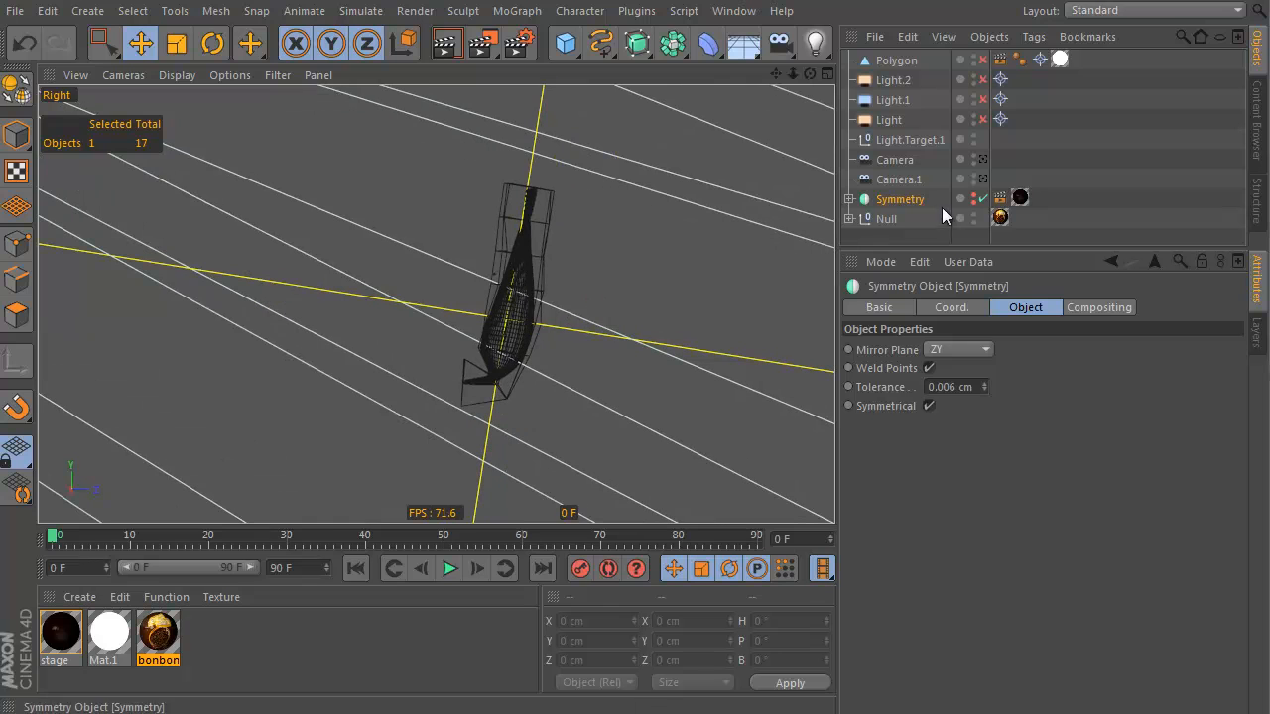
Straighten the bag's Null upright by setting its pitch rotation to 0°
left_click(886, 218)
left_click(16, 136)
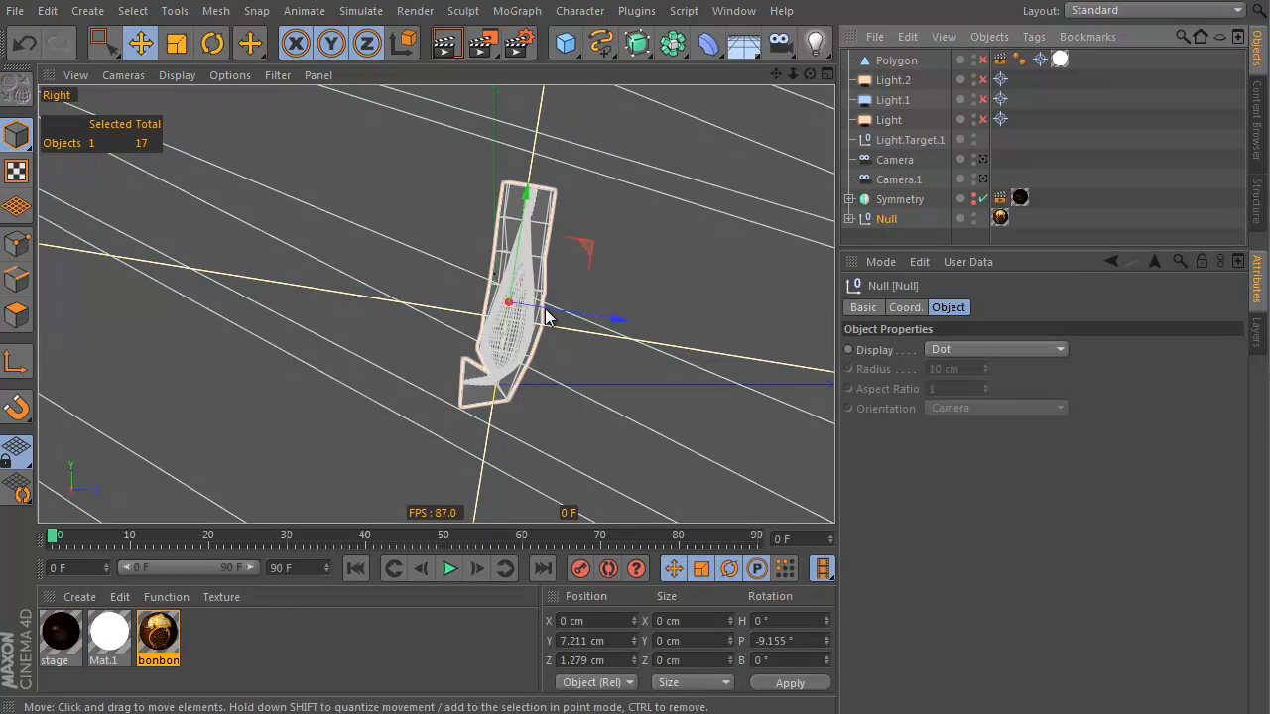
right_click_drag(552, 307, 607, 280, "alt")
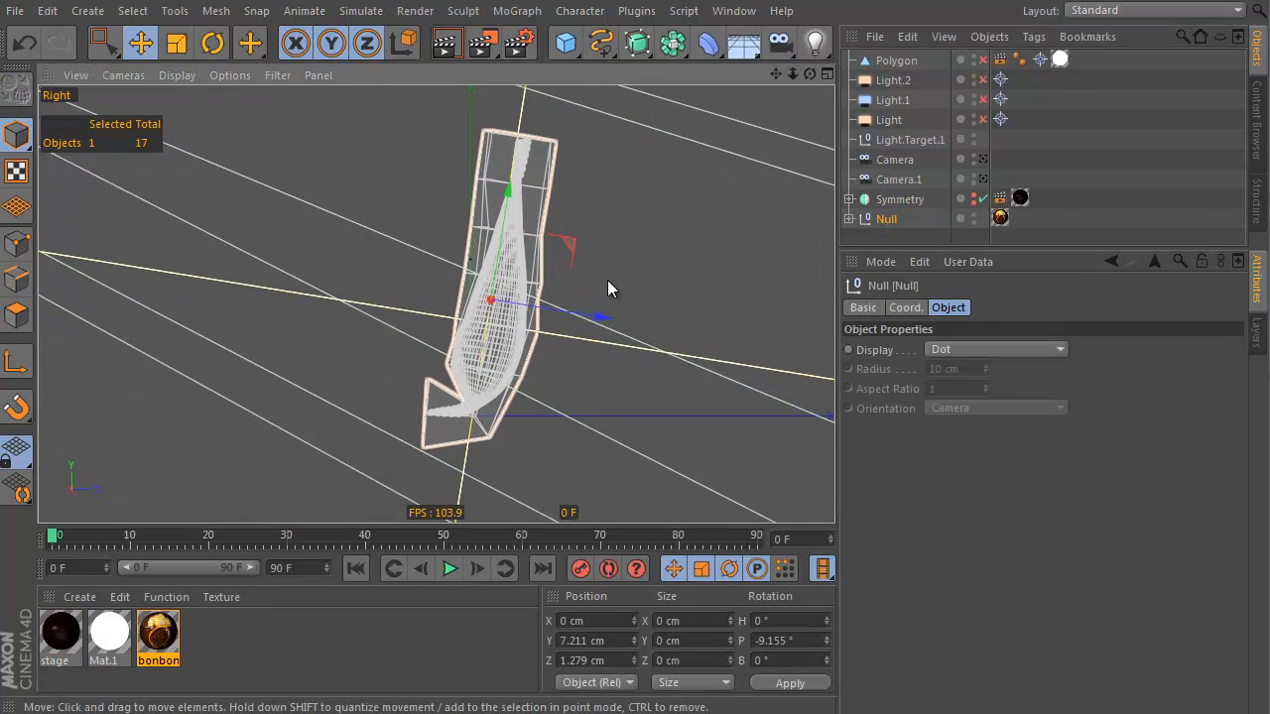
double_click(803, 641)
type("0")
key("Return")
Move only the Null's axis down to the bag's bottom fold and reset its Y and Z position to 0 cm
right_click_drag(537, 360, 615, 362, "alt")
left_click(16, 362)
left_click_drag(544, 275, 523, 448)
left_click_drag(521, 457, 519, 461)
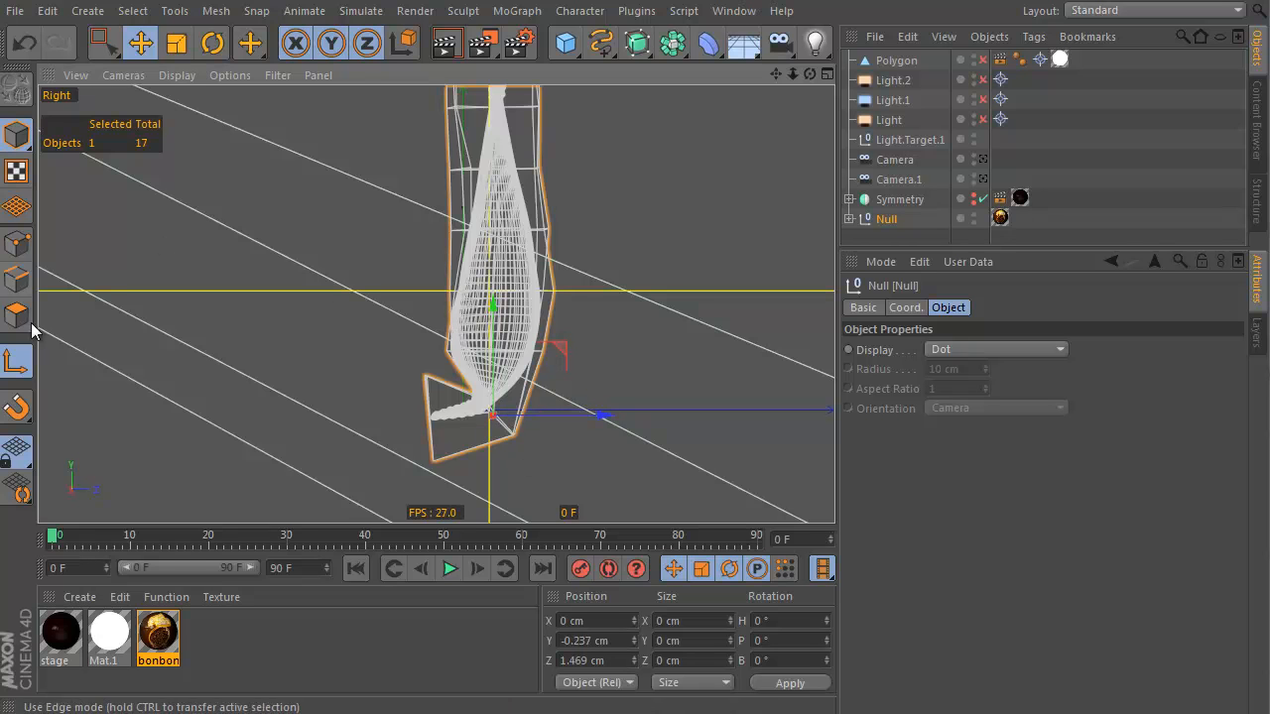
double_click(595, 640)
type("0")
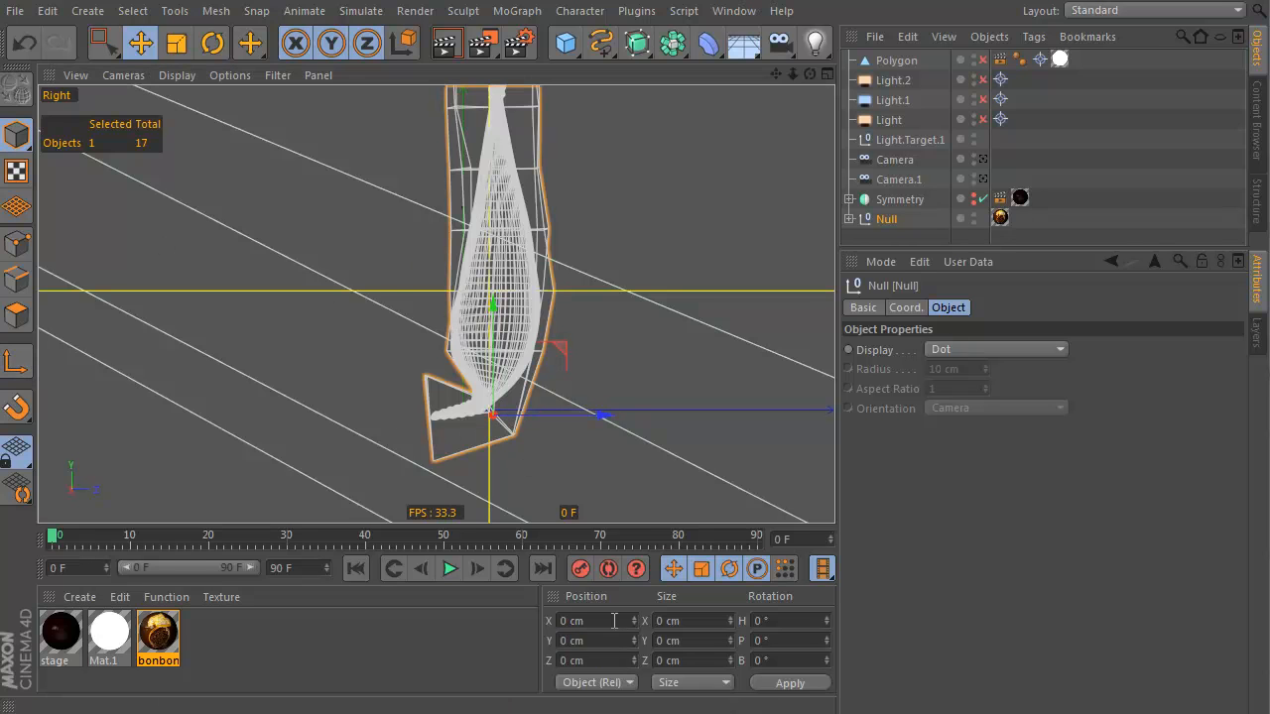
Fine-tune the Null's axis slightly lower at the bag's base and set its Y position back to 0 cm
scroll(574, 446, "up", 5)
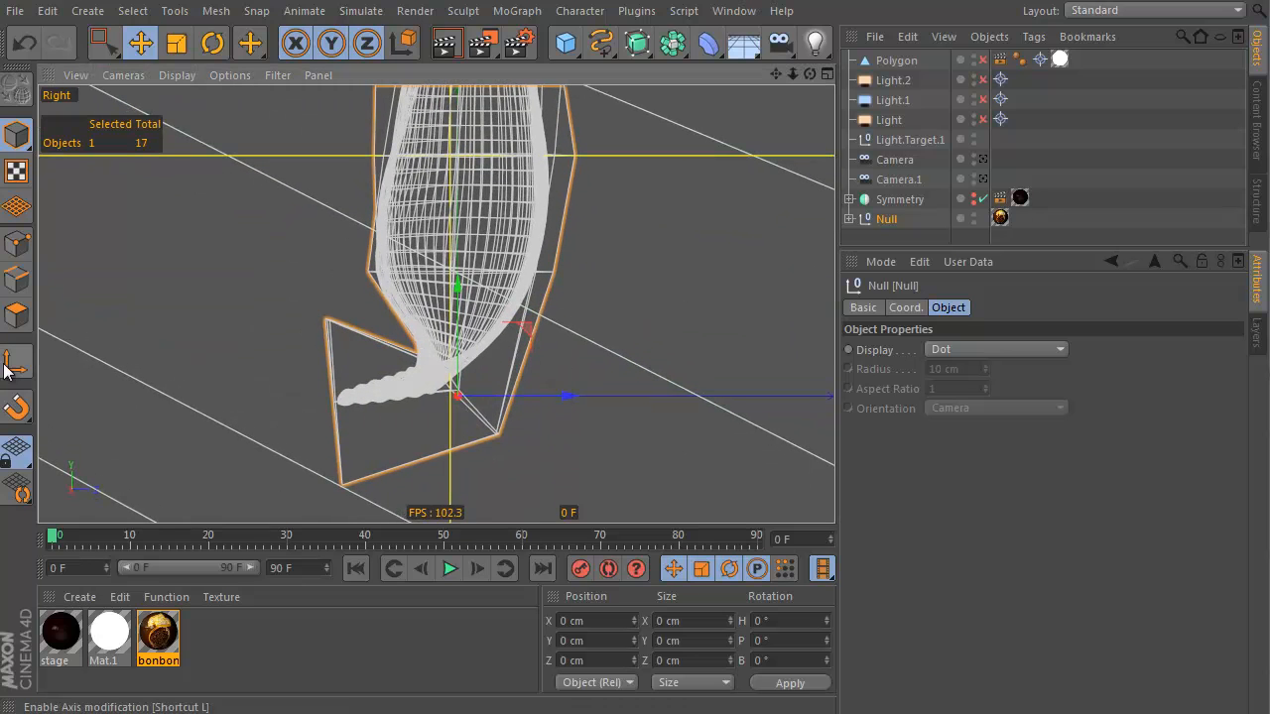
left_click(16, 365)
left_click_drag(460, 288, 459, 295)
left_click(16, 363)
double_click(617, 640)
type("0")
key("Return")
Return to the Perspective view and examine the upright bag's placement and its Null hierarchy
right_click_drag(595, 301, 526, 342, "alt")
right_click_drag(698, 305, 676, 317, "alt")
middle_click_drag(594, 320, 588, 385, "alt")
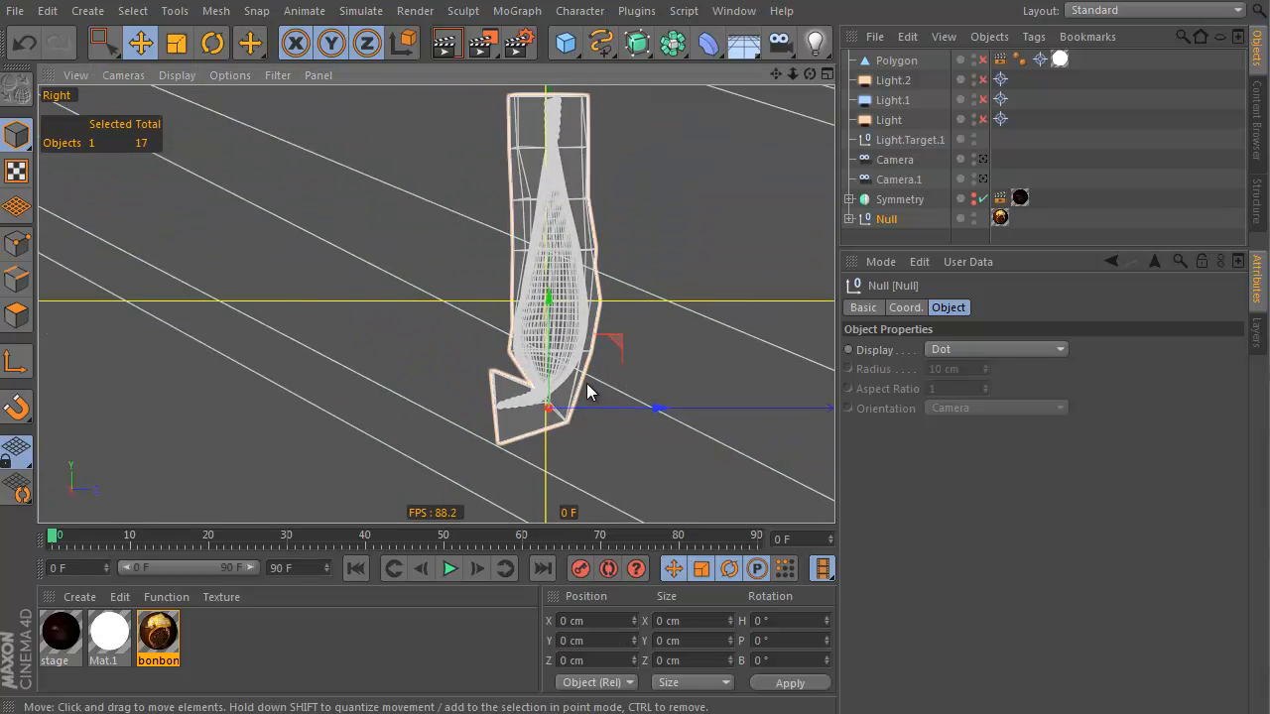
key("F1")
left_click_drag(405, 416, 606, 422, "alt")
right_click_drag(631, 316, 581, 344, "alt")
left_click_drag(582, 343, 501, 382, "alt")
right_click_drag(575, 347, 614, 309, "alt")
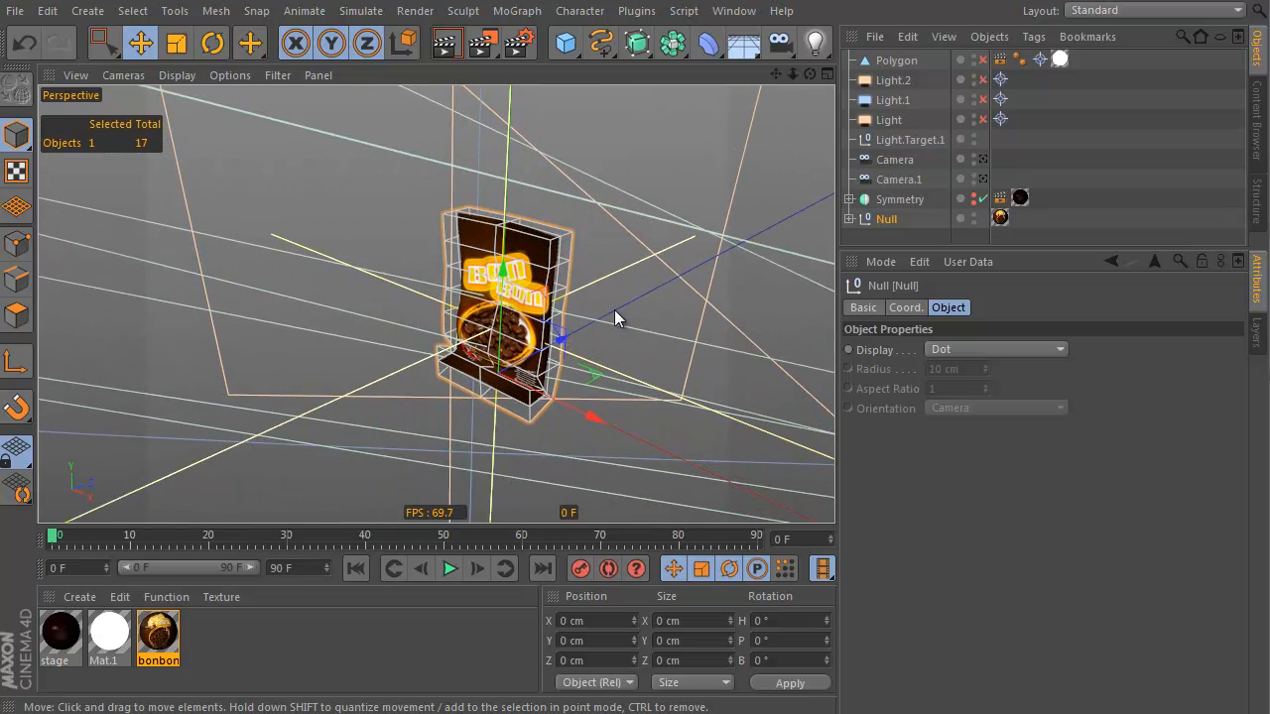
right_click_drag(599, 244, 623, 242, "alt")
left_click_drag(609, 335, 599, 300, "alt")
right_click_drag(598, 300, 606, 344, "alt")
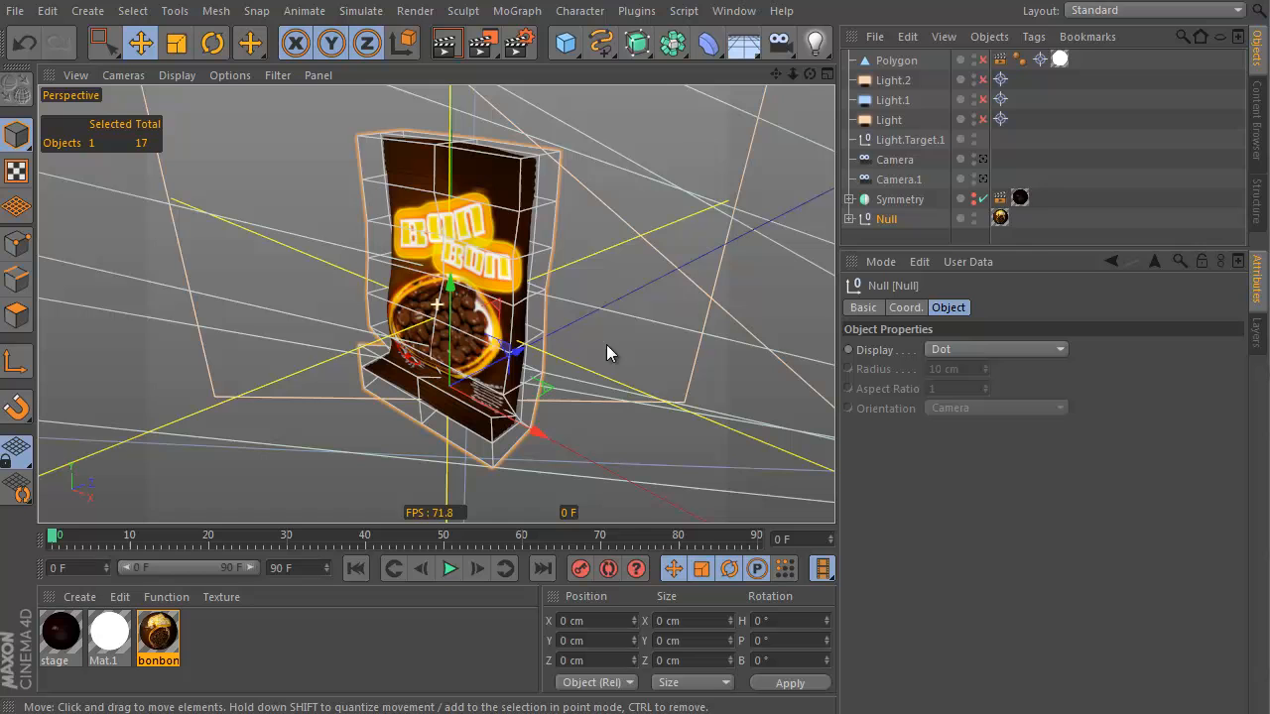
left_click(850, 218)
left_click(850, 219)
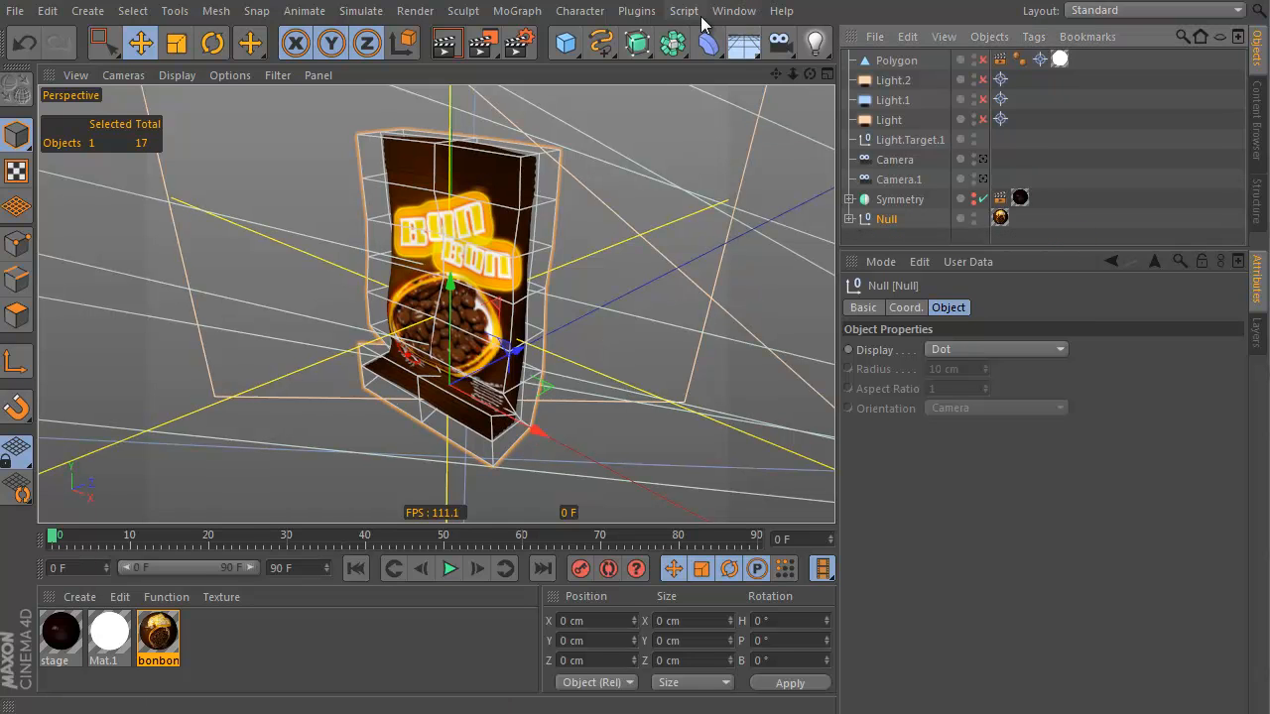
Add a CMotion object and place it directly above the bag's Null in the hierarchy
left_click(621, 11)
mouse_move(579, 11)
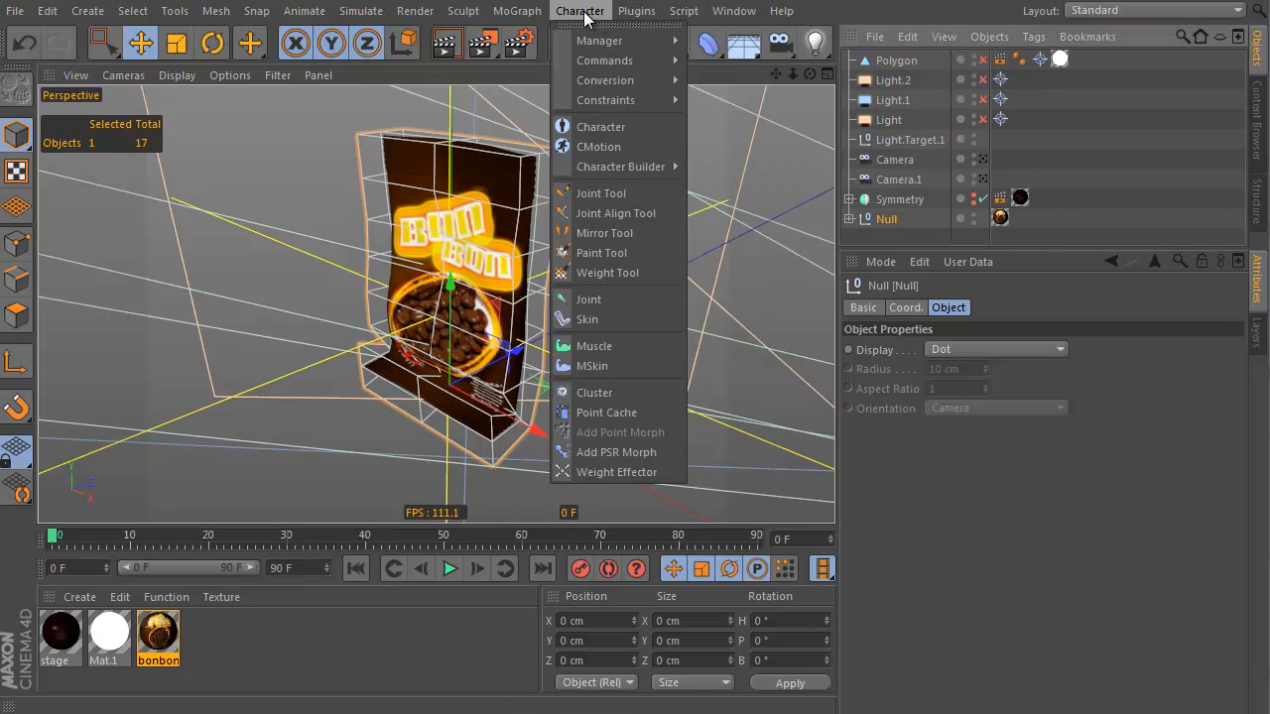
left_click(615, 144)
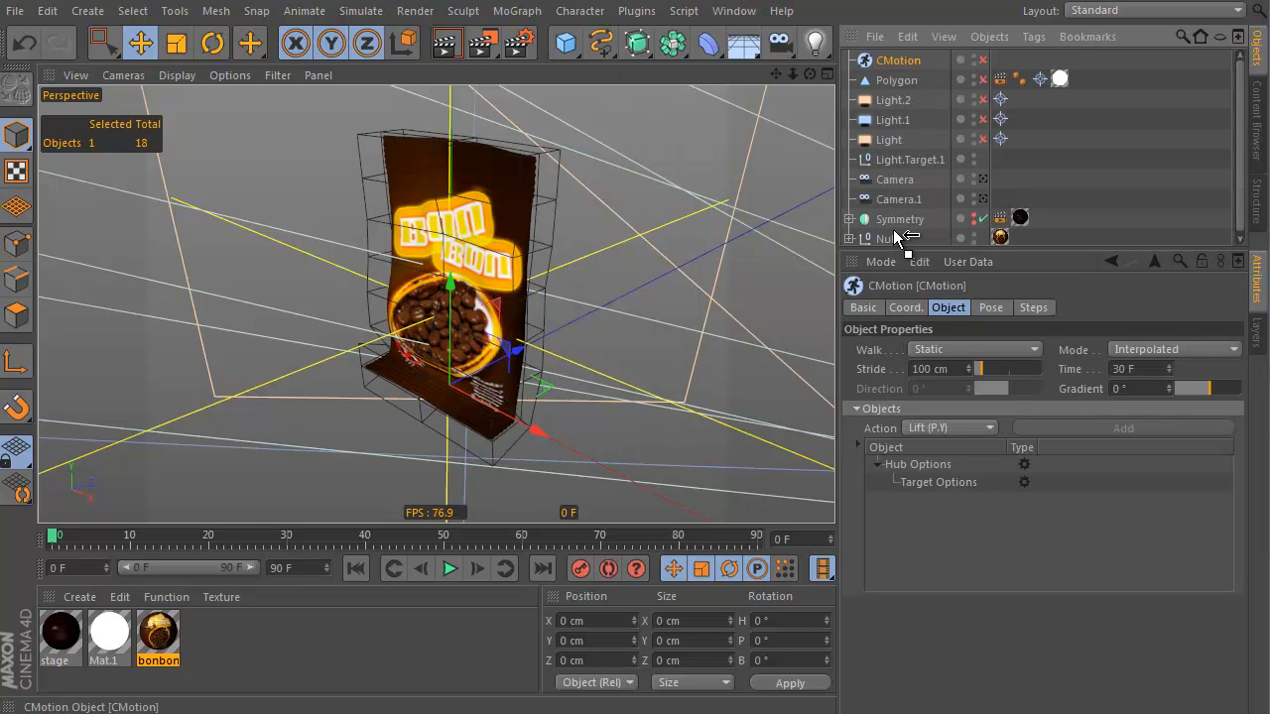
left_click_drag(894, 231, 896, 232)
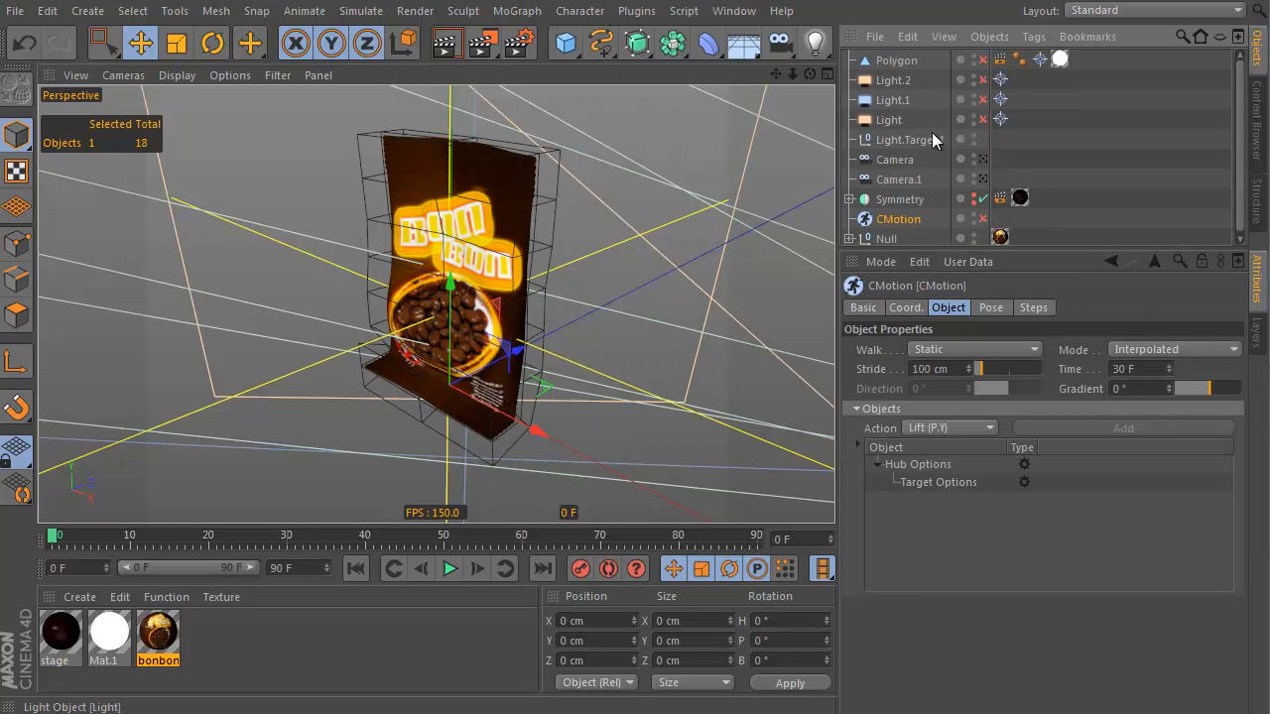
Group the Polygon, the lights, the light target, both cameras and the Symmetry under one null
left_click(899, 200)
left_click(909, 60, "shift")
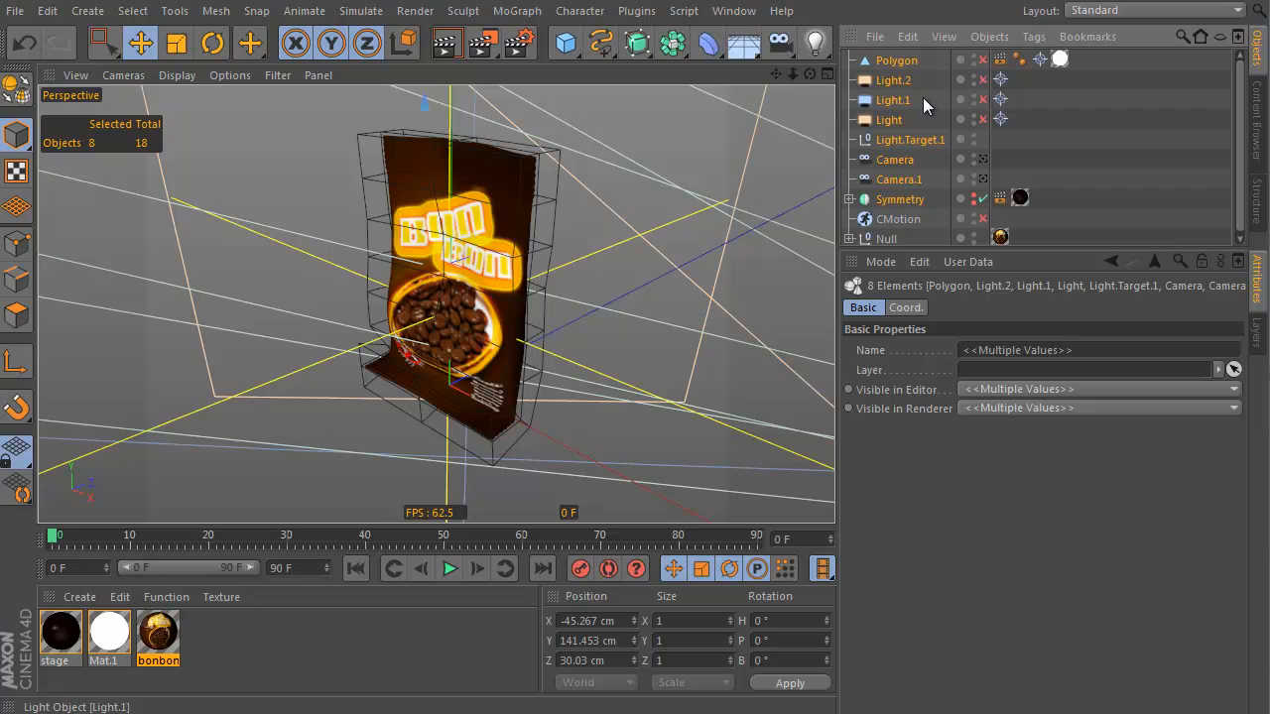
key("alt+g")
Assign the bag's Null to the CMotion object list and add a Lift (P.Y) action to it
left_click(914, 80)
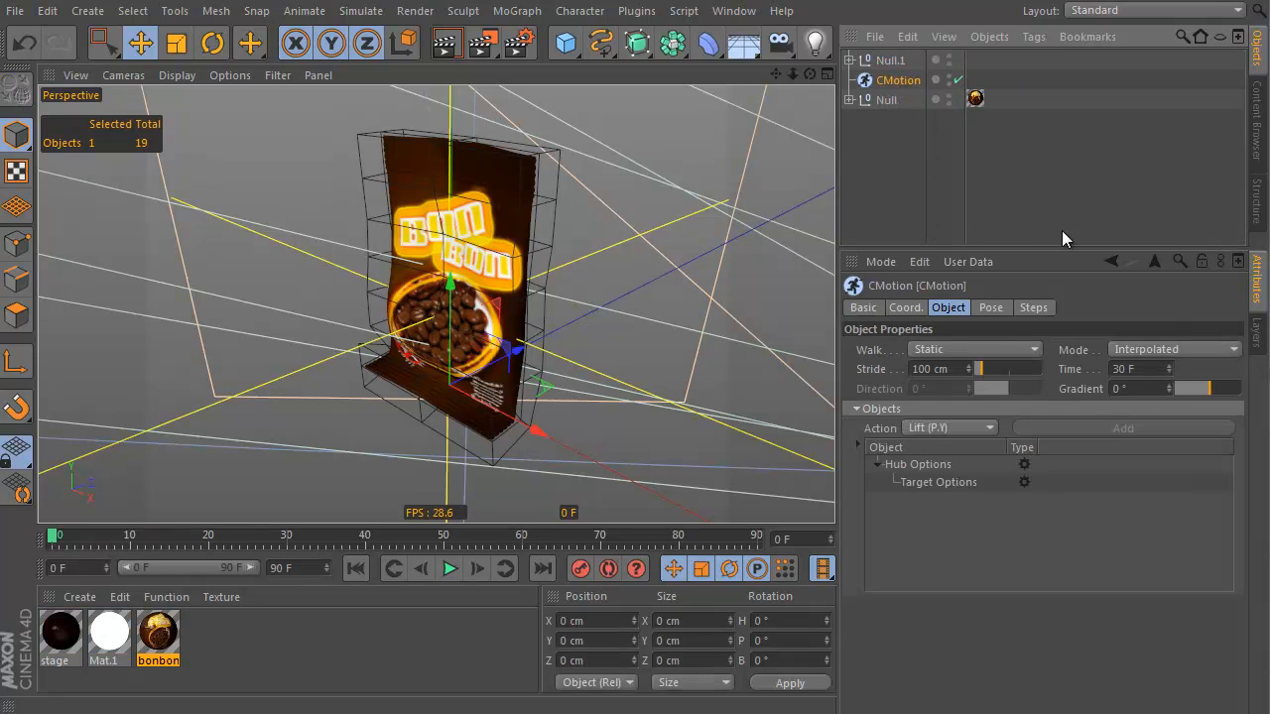
left_click_drag(950, 247, 949, 149)
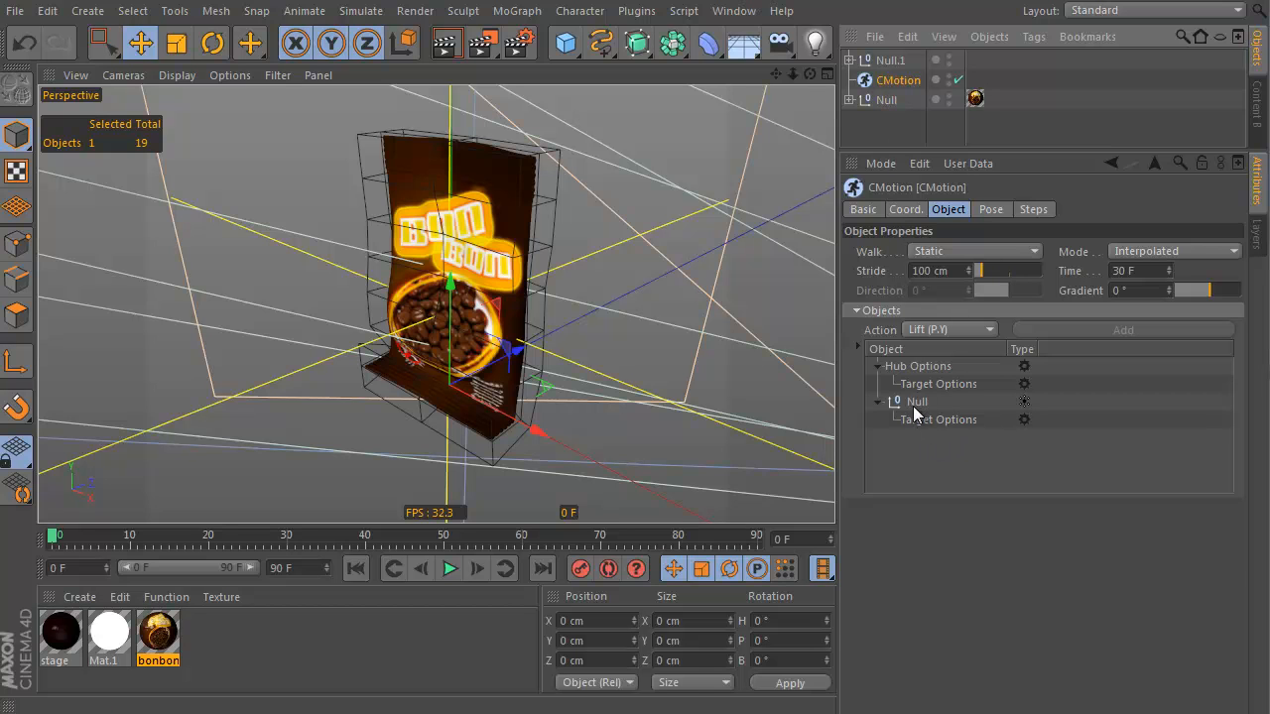
left_click(927, 410)
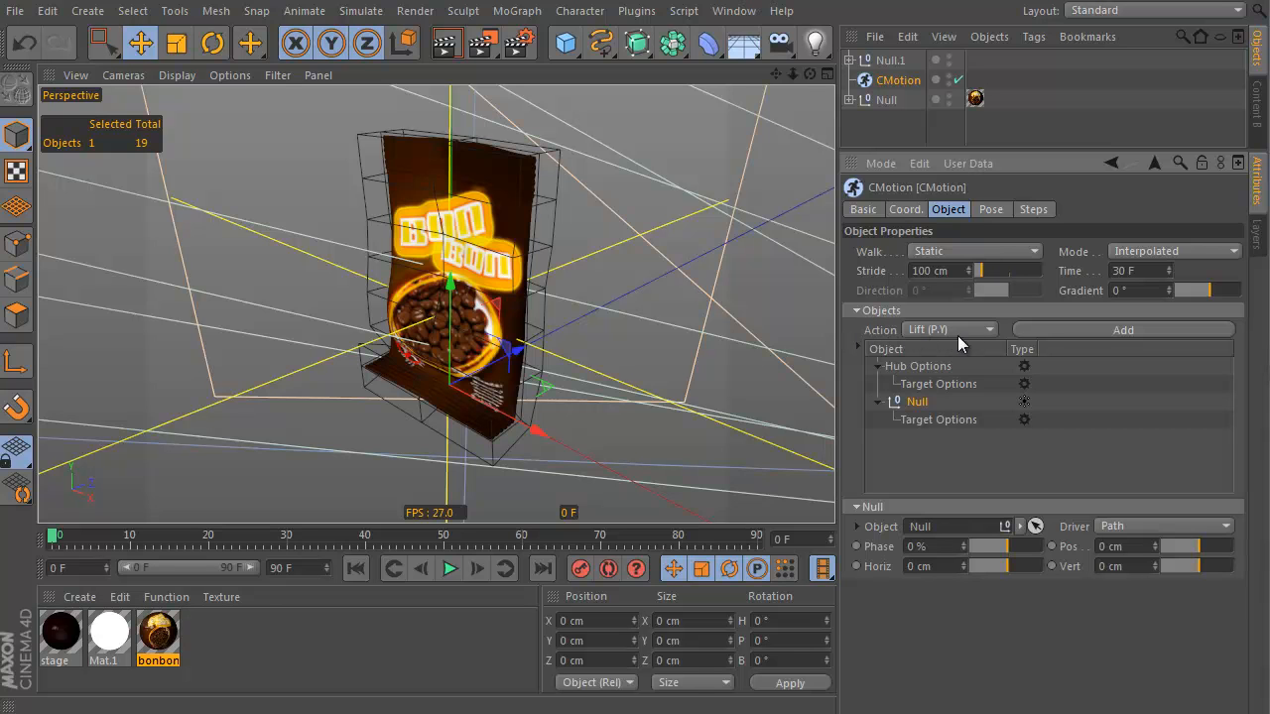
left_click(1131, 329)
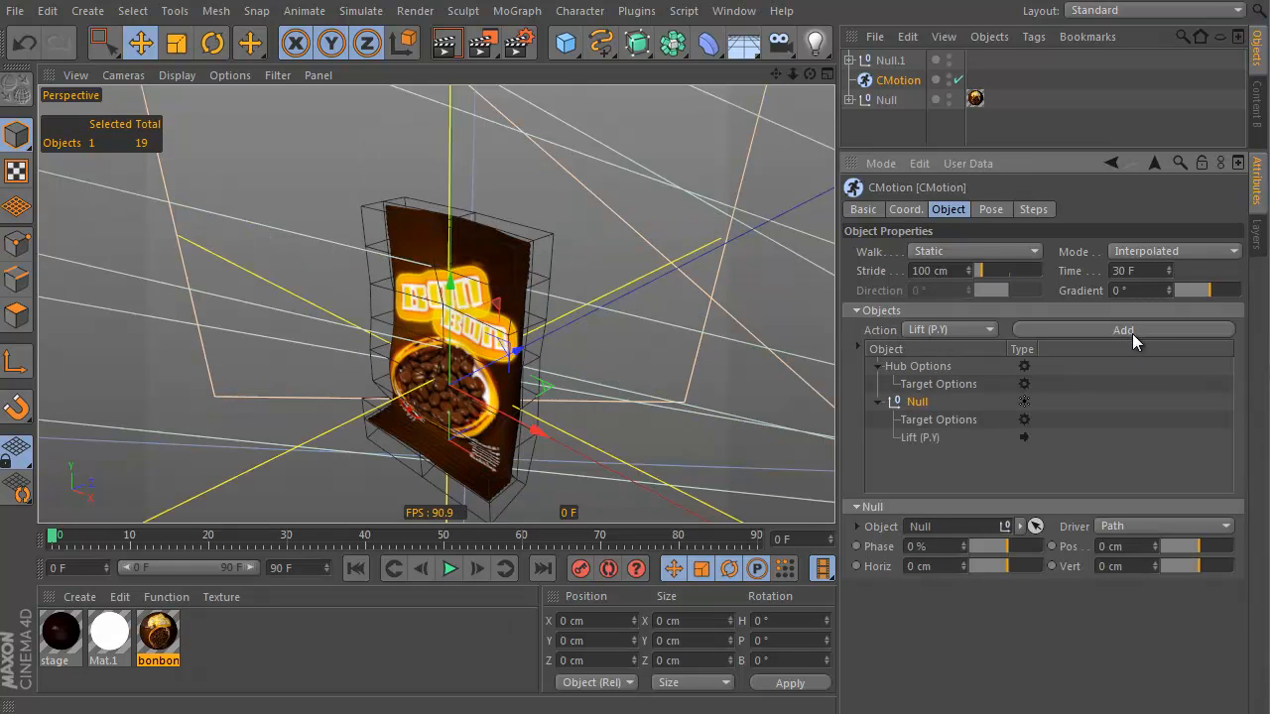
Raise the three lowest points of the Lift (P.Y) curve to a Point Y value of 0
left_click(920, 438)
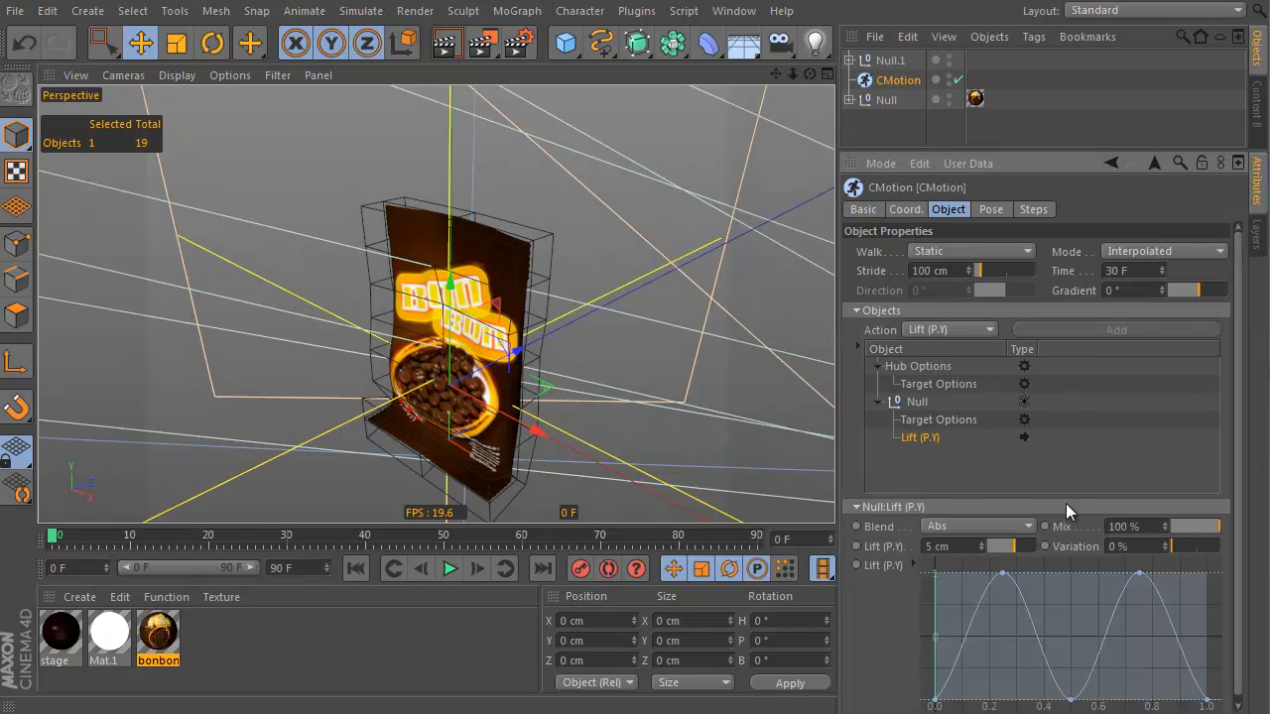
scroll(1240, 454, "down", 1)
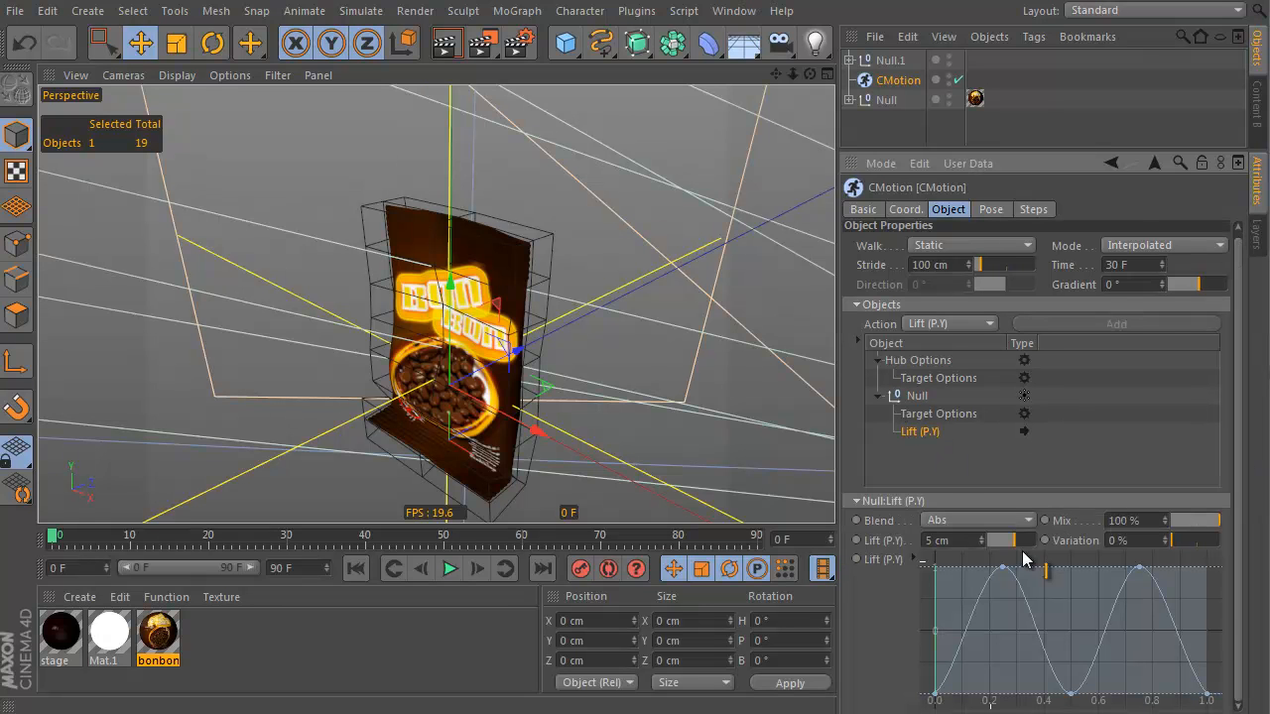
left_click(913, 560)
left_click_drag(1238, 449, 1238, 601)
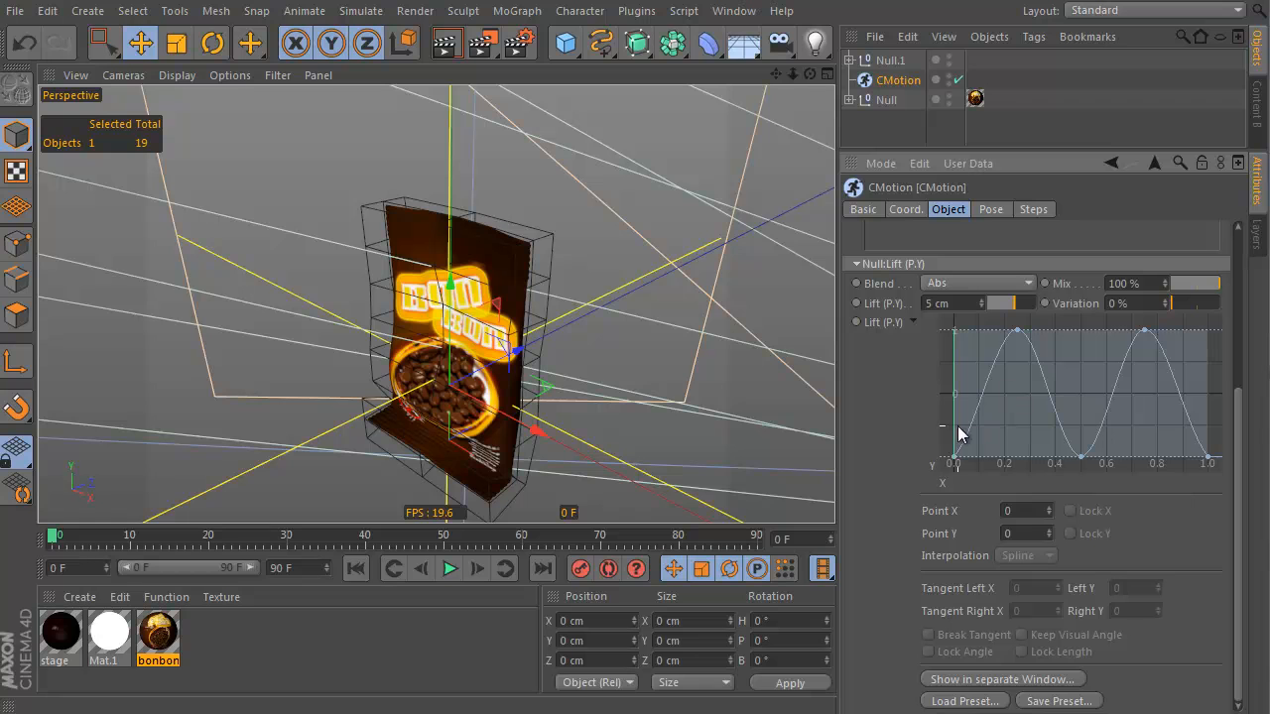
scroll(944, 424, "up", 1)
left_click_drag(1042, 474, 1248, 505)
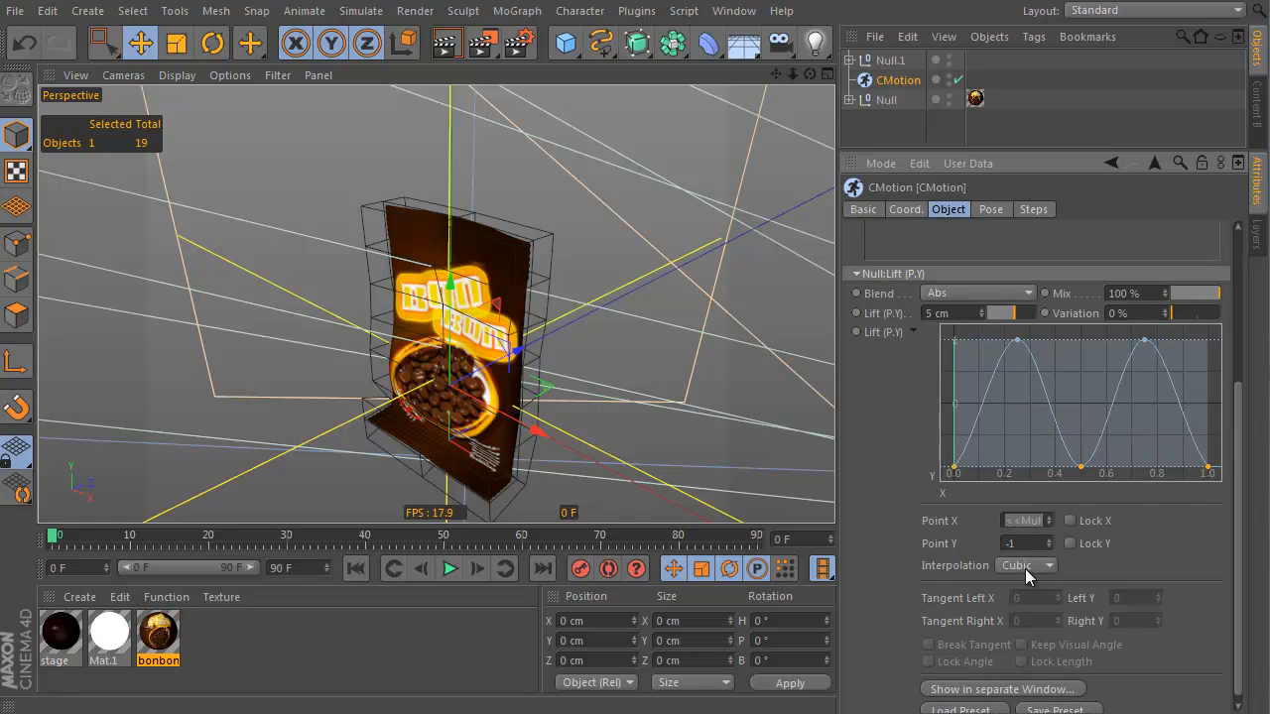
type("0")
key("Return")
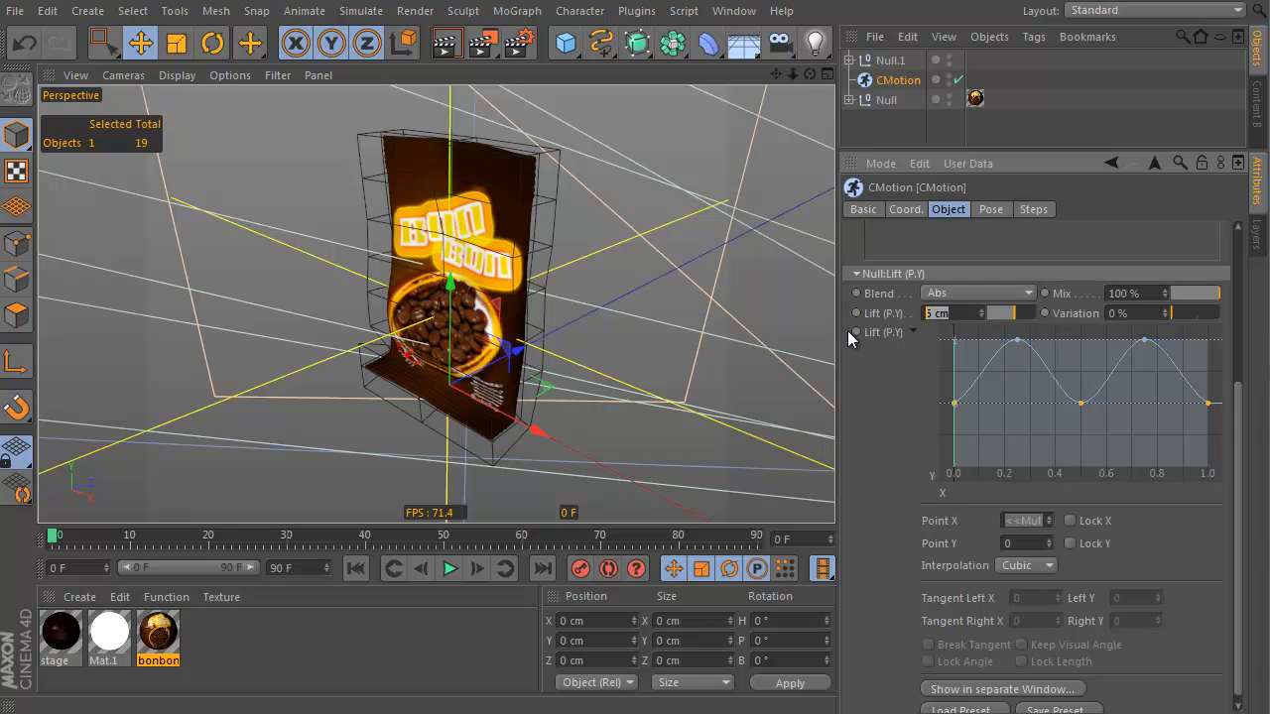
Try a Lift (P.Y) amount of 1.6 cm in playback and refine it to 1.7 cm
type("1.6")
key("Return")
left_click(448, 568)
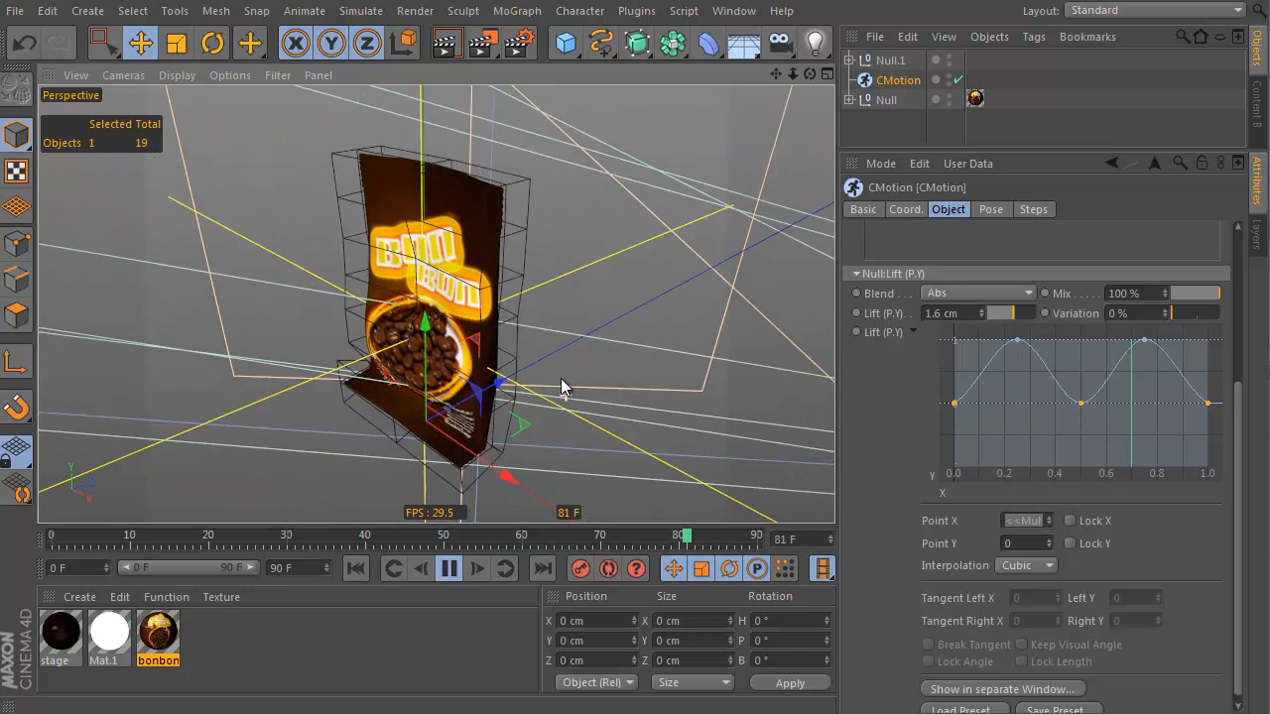
type("7")
key("Return")
Add a Twist (R.Y) action to the Null in CMotion and set its twist to about 13.4°
left_click_drag(1240, 414, 1238, 254)
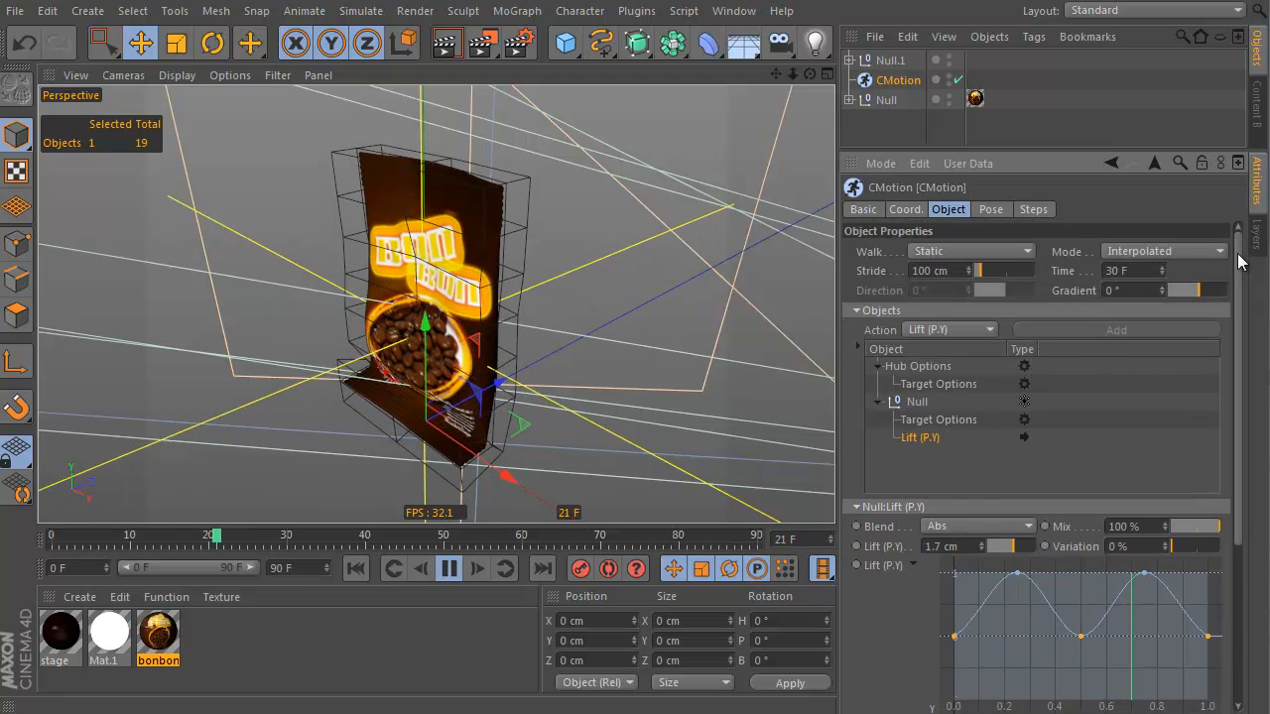
left_click(969, 332)
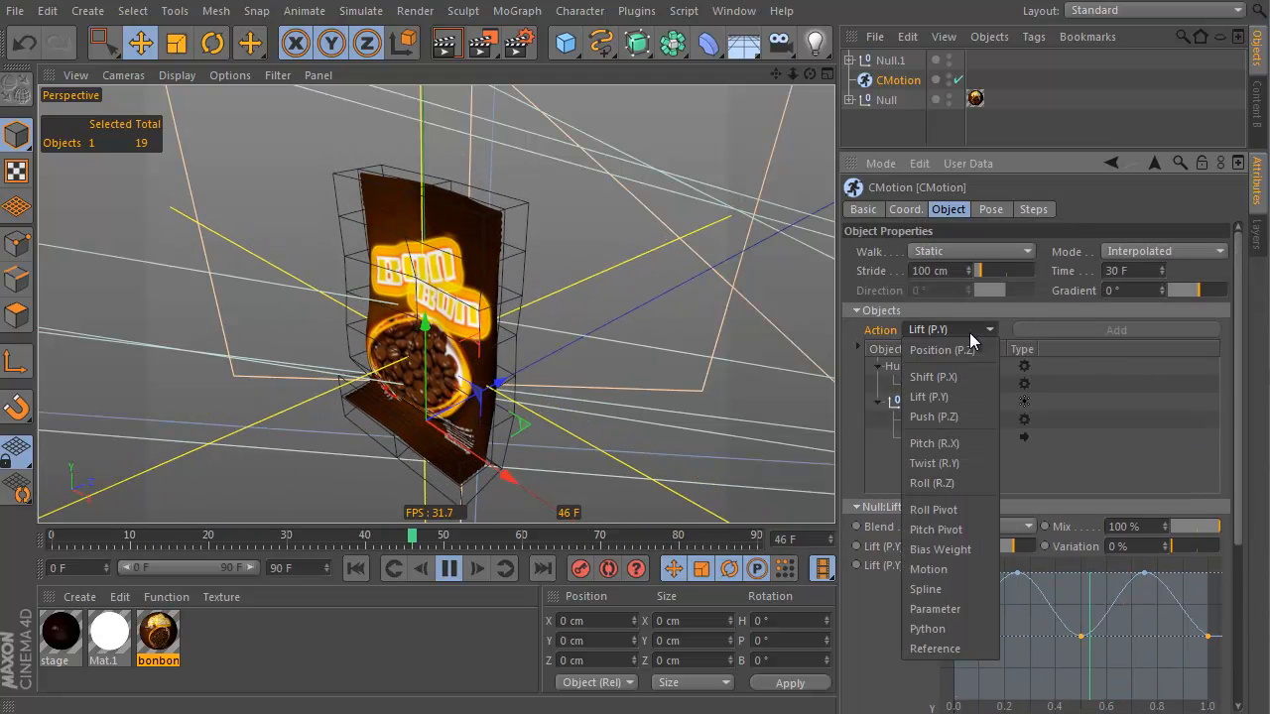
left_click(973, 464)
left_click(929, 401)
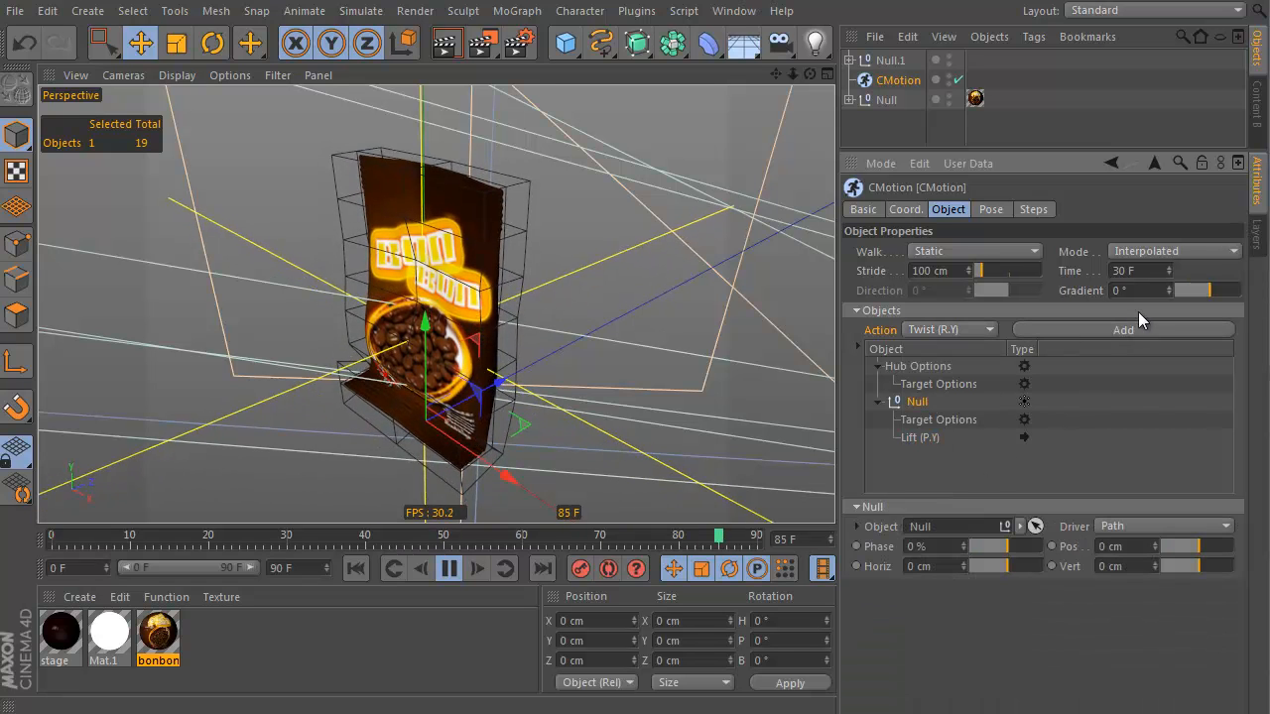
left_click(1131, 331)
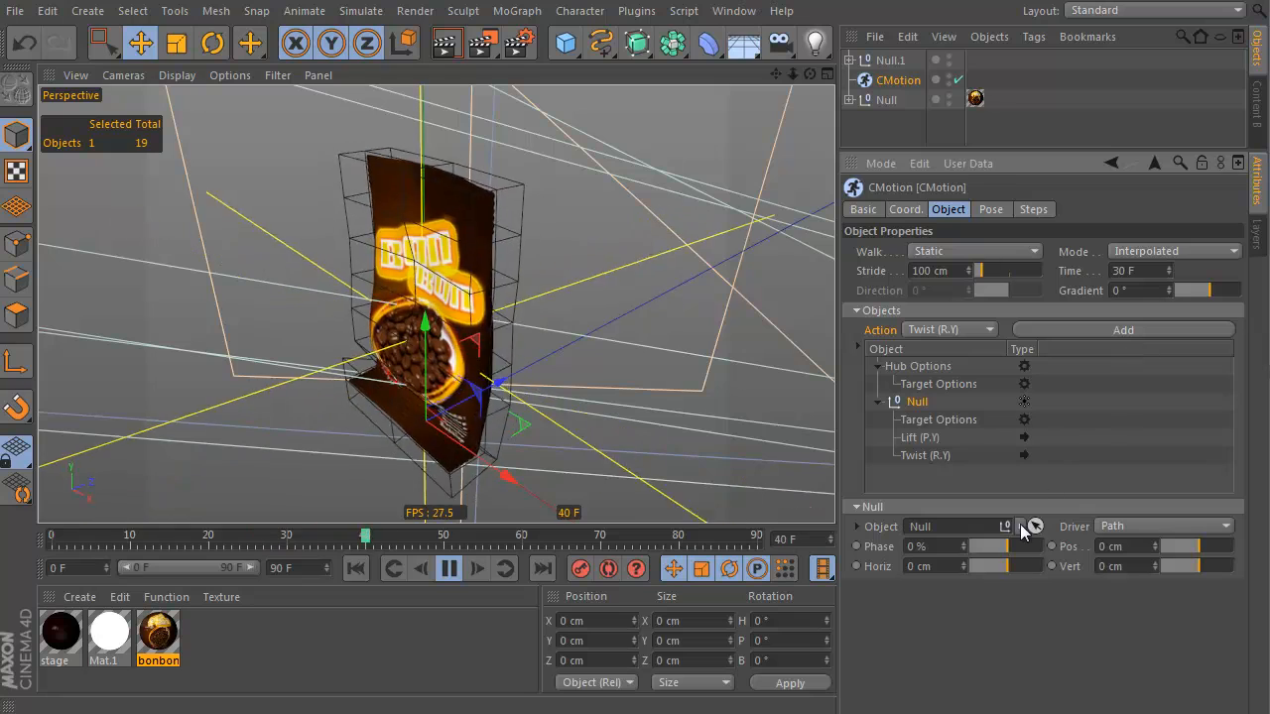
left_click(926, 456)
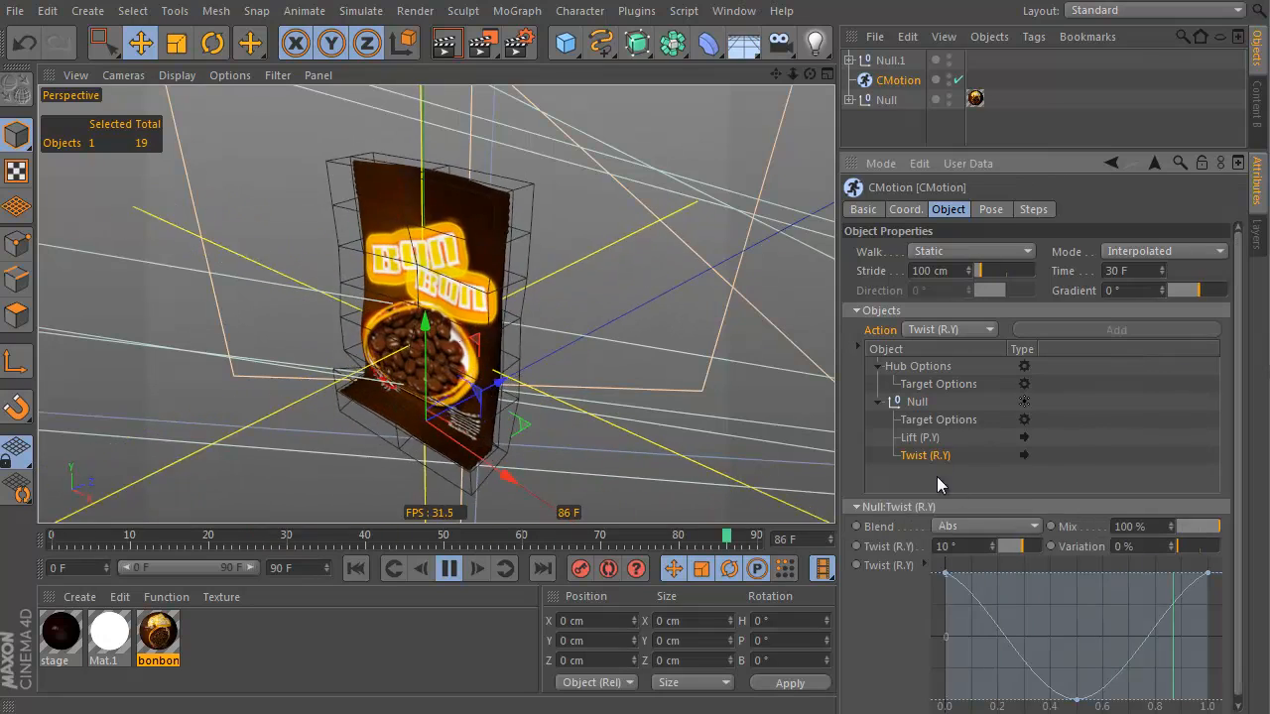
left_click_drag(993, 547, 993, 542)
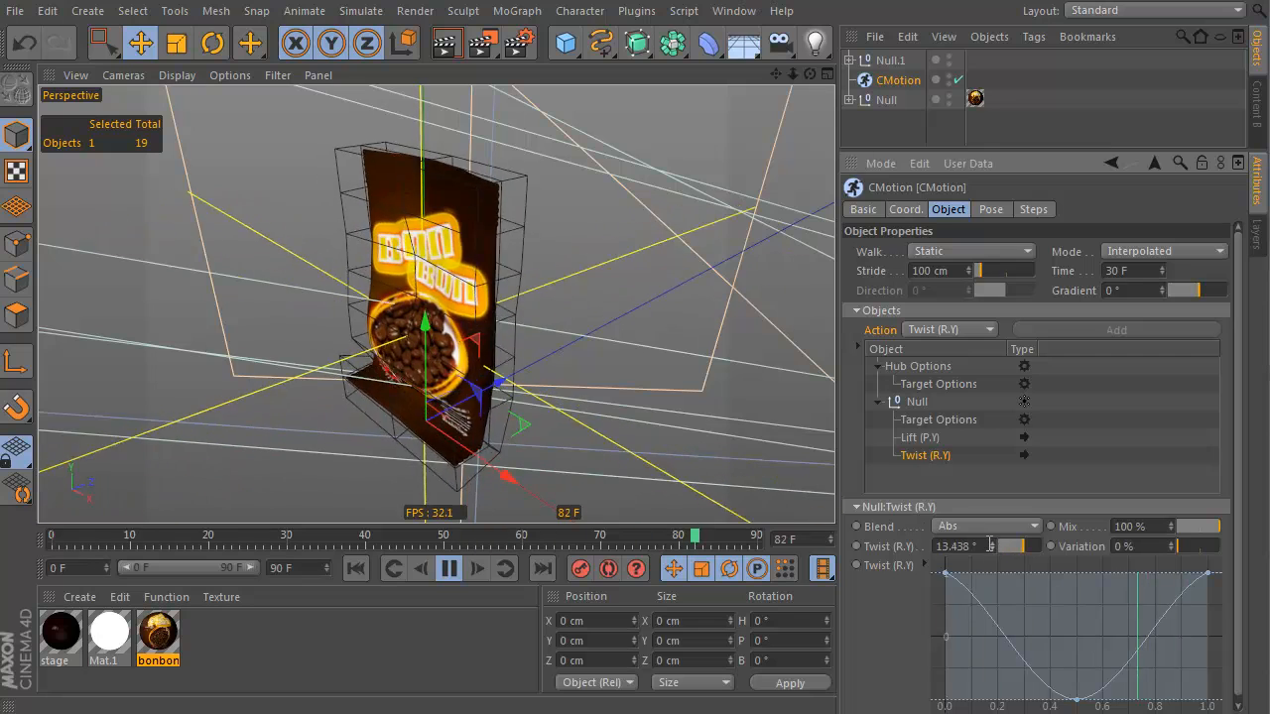
Add a Roll (R.Z) action to the Null in the CMotion object list
left_click(917, 402)
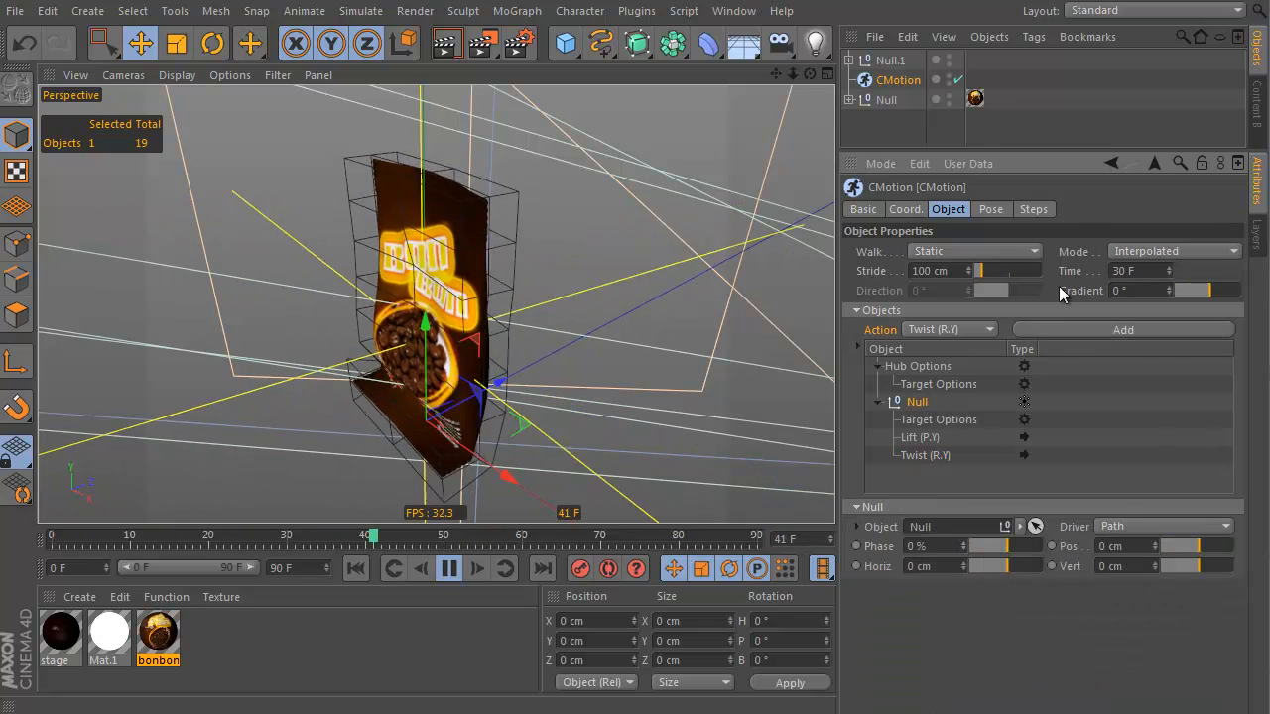
left_click(981, 331)
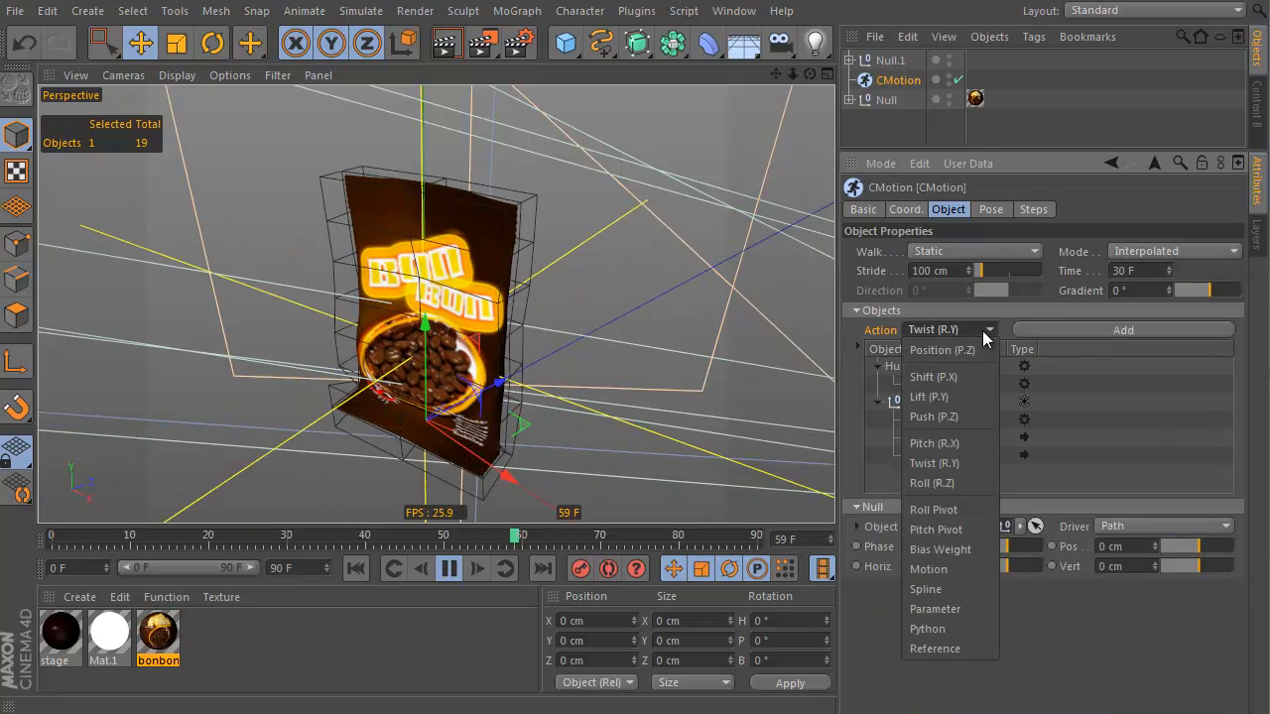
left_click(955, 486)
left_click(1125, 329)
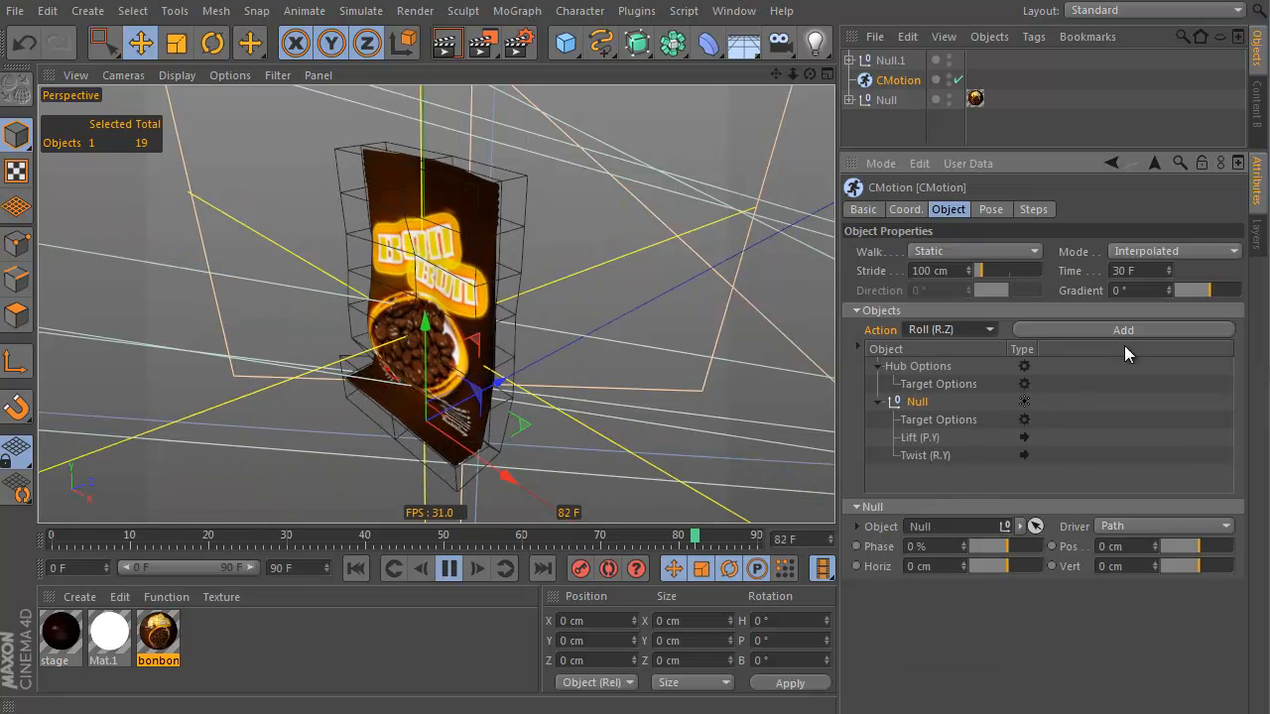
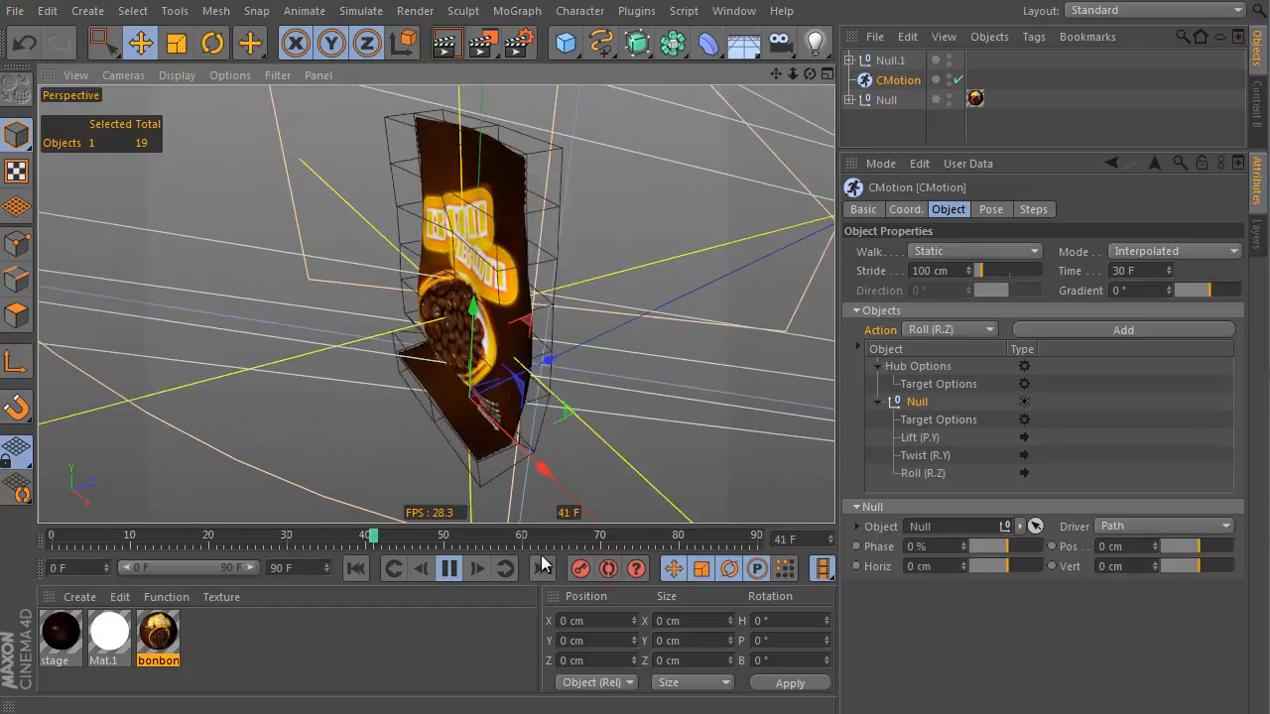
Stop the playback and expand the Null's full hierarchy in the object list
left_click(448, 578)
left_click(848, 100)
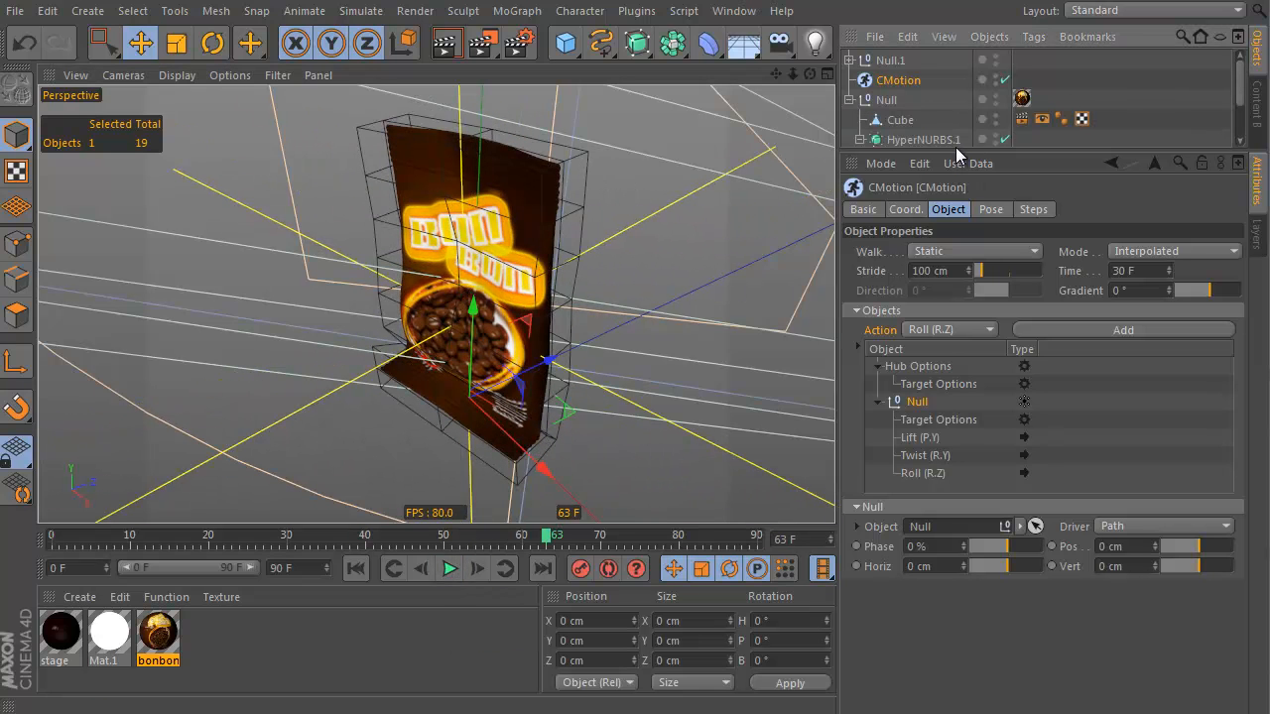
left_click_drag(933, 154, 933, 295)
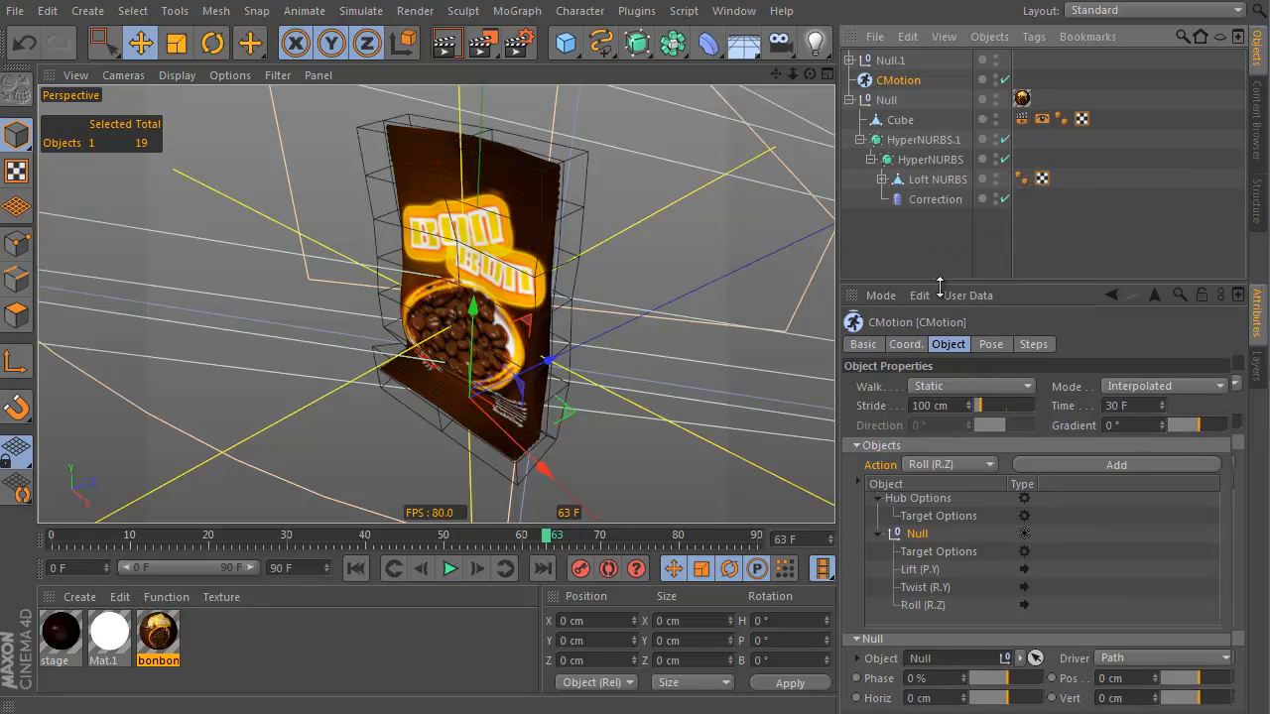
Try moving the Loft NURBS on its own inside the cage, and undo the move
left_click(923, 179)
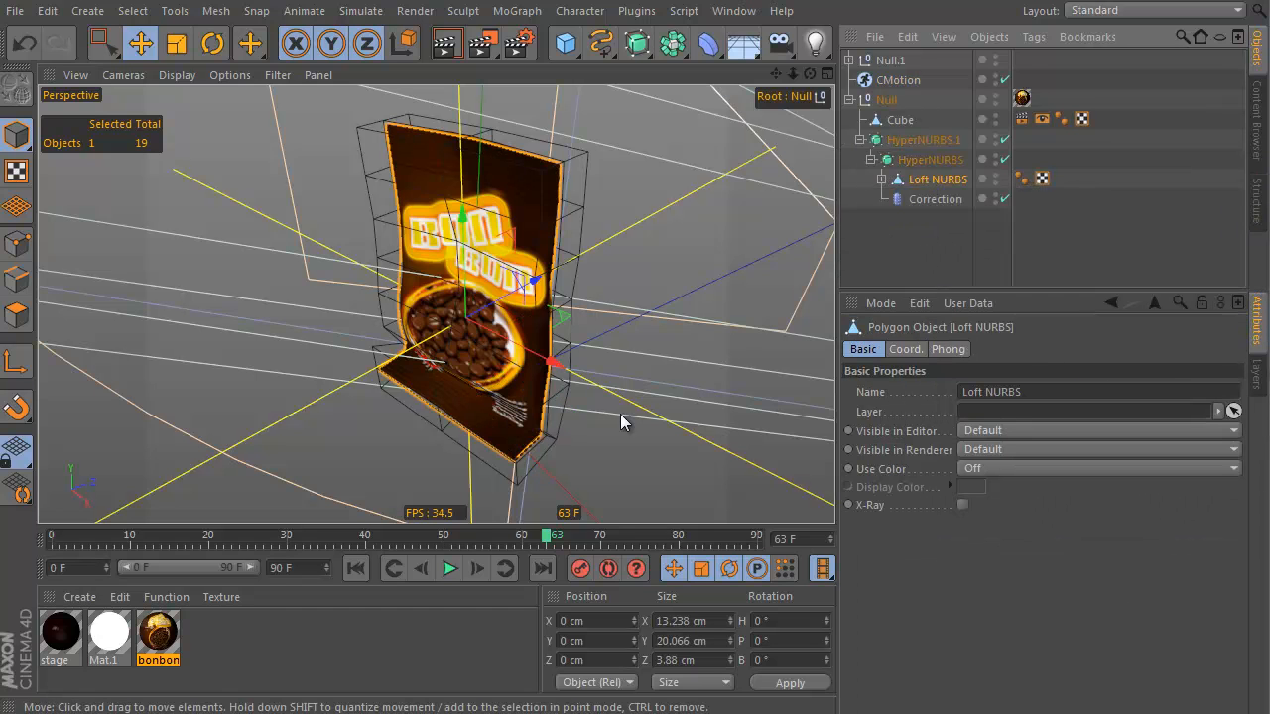
left_click_drag(739, 253, 799, 251)
left_click(28, 42)
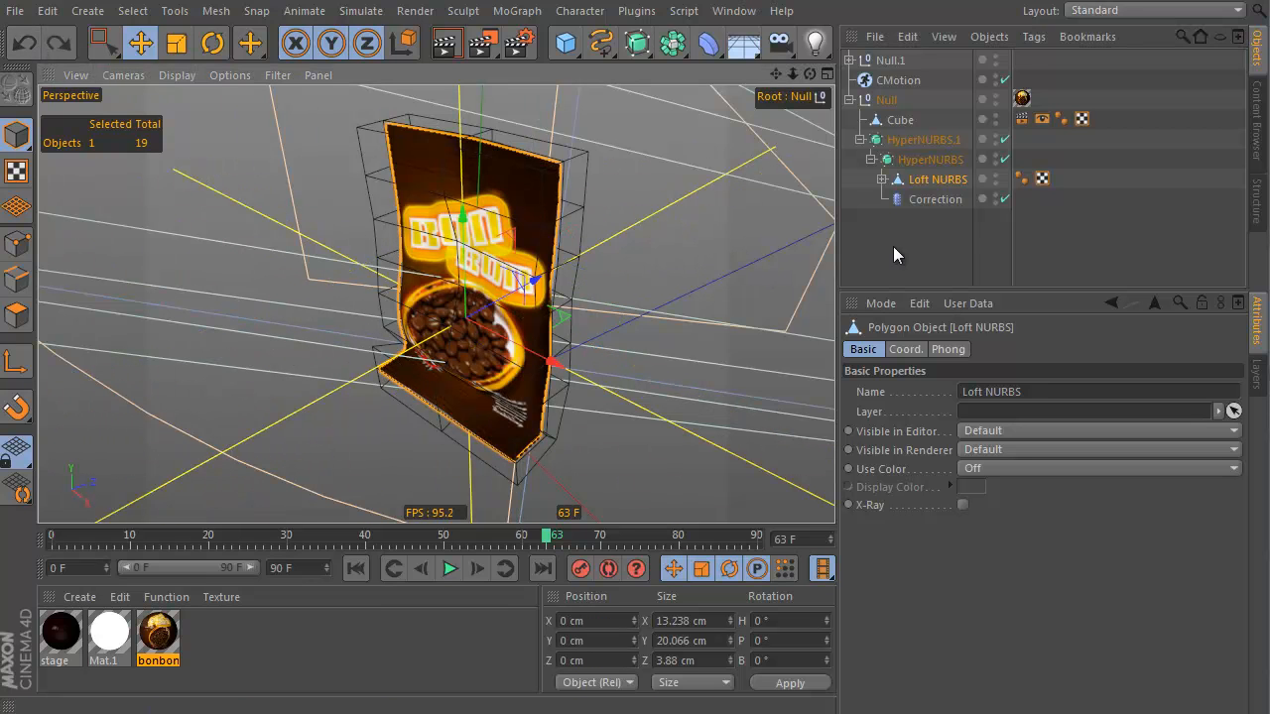
Try moving the Cube cage around to test how it carries the bag, and undo the moves
left_click(896, 121)
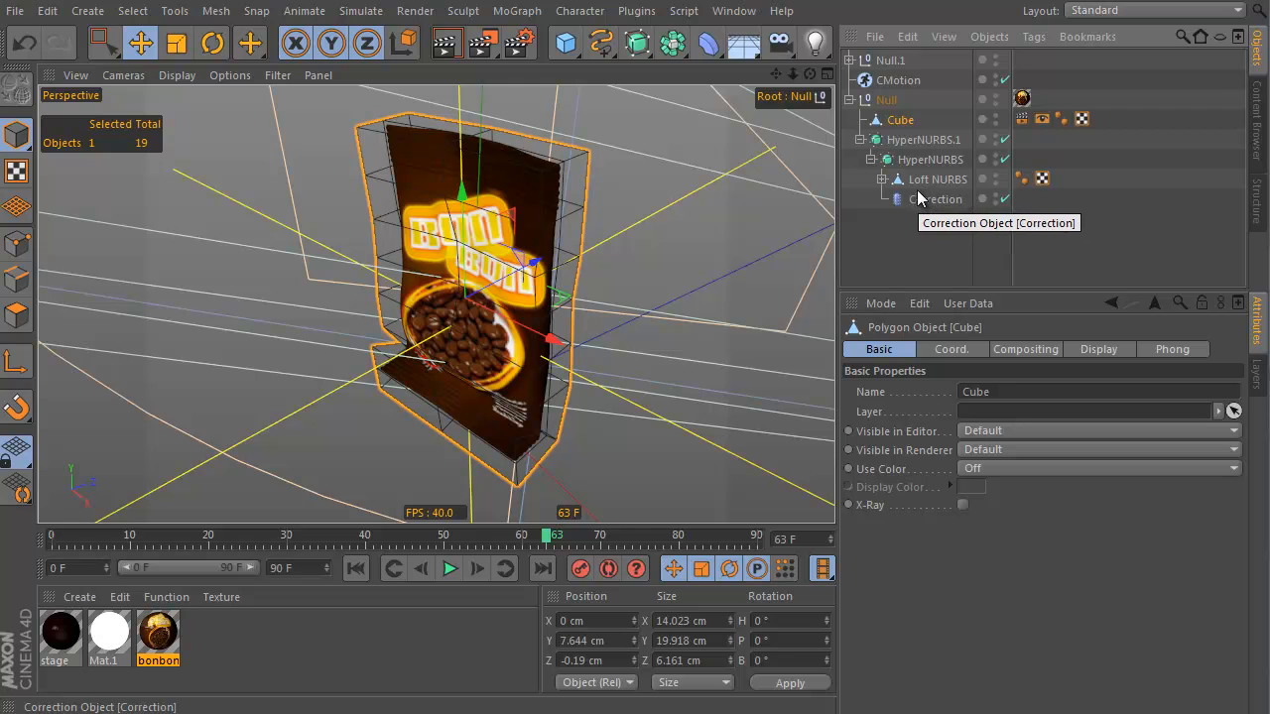
left_click_drag(647, 266, 828, 282)
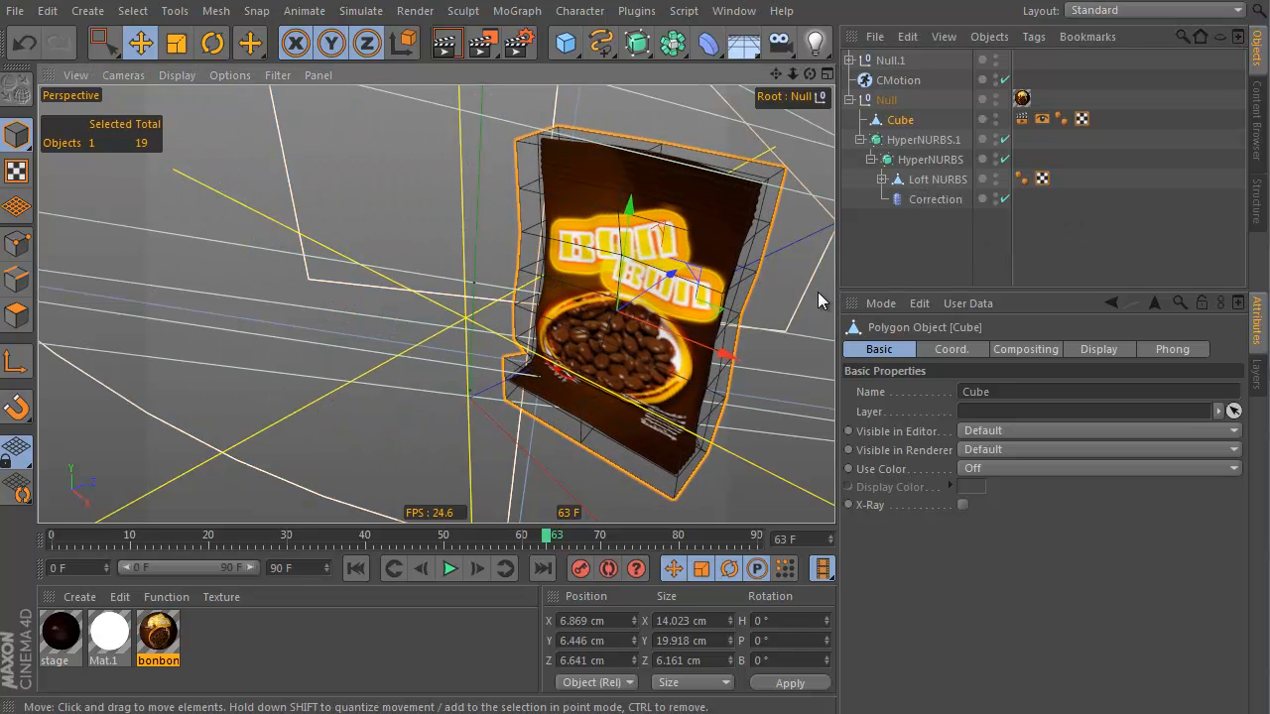
left_click_drag(791, 341, 793, 267)
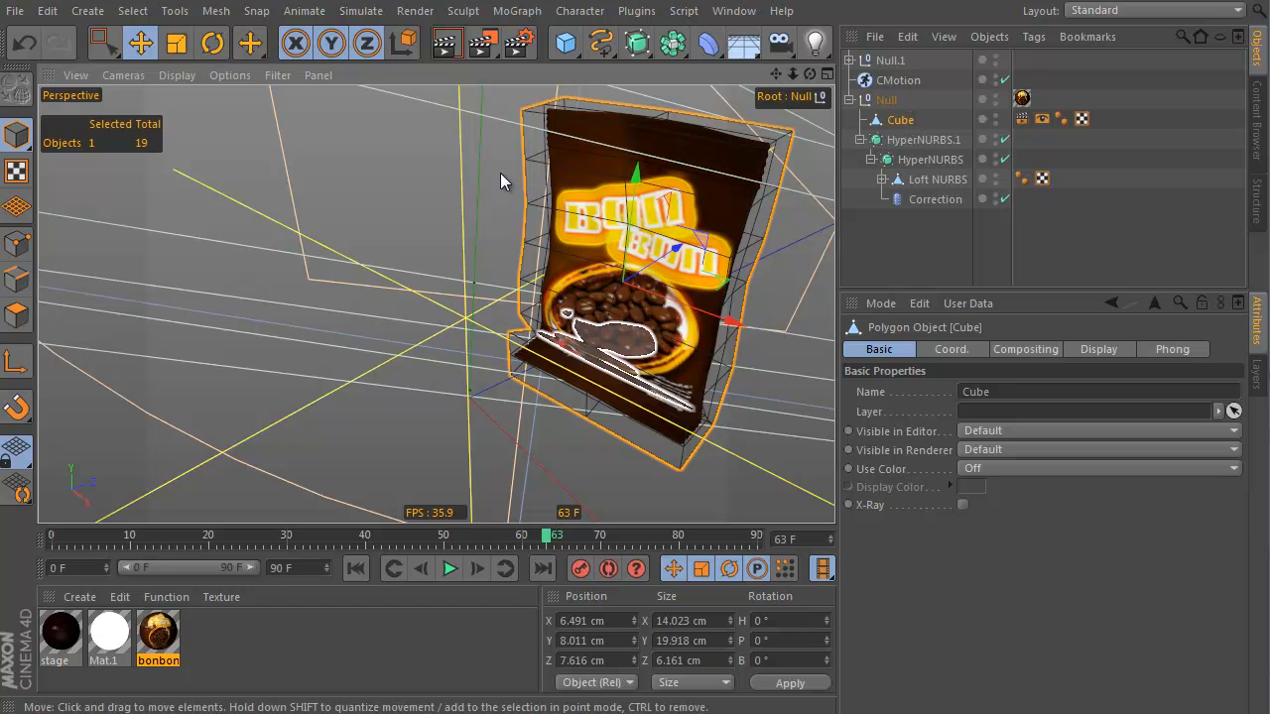
left_click(33, 45)
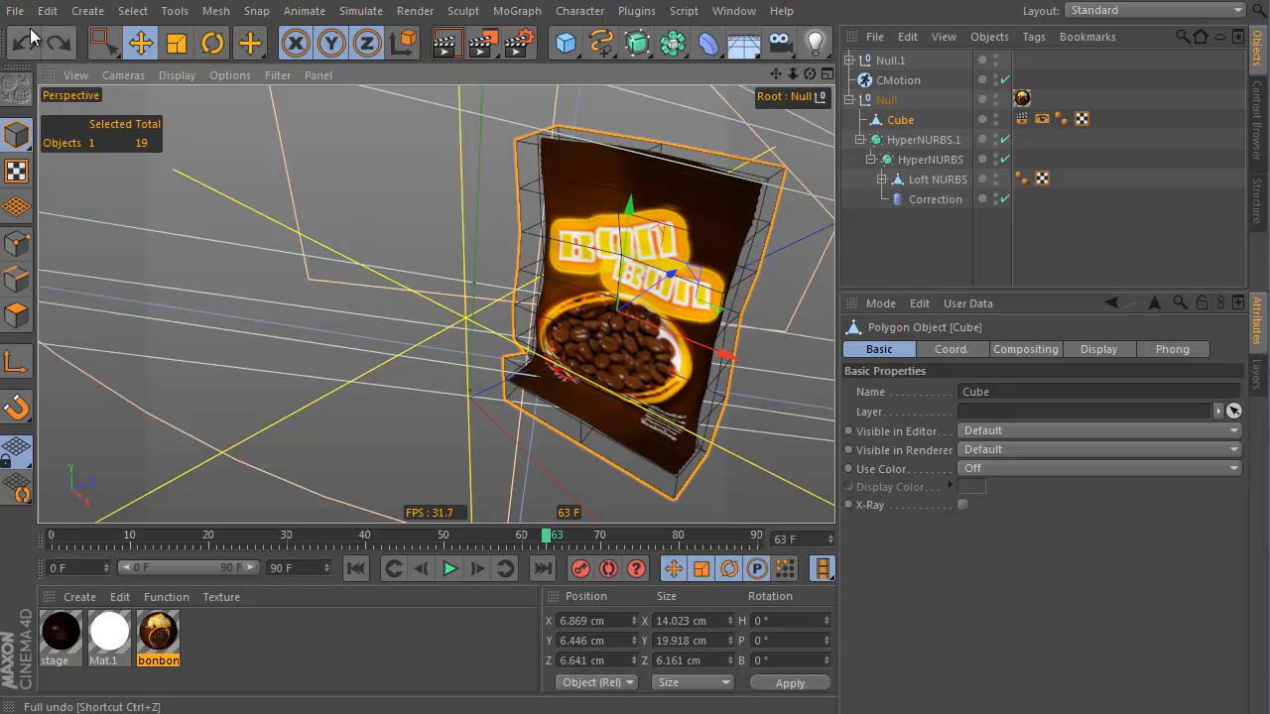
left_click(26, 42)
Add a Twist deformer as a child of the Cube and reset its position to 0 on all axes
left_click_drag(702, 312, 712, 258, "alt")
left_click(712, 45)
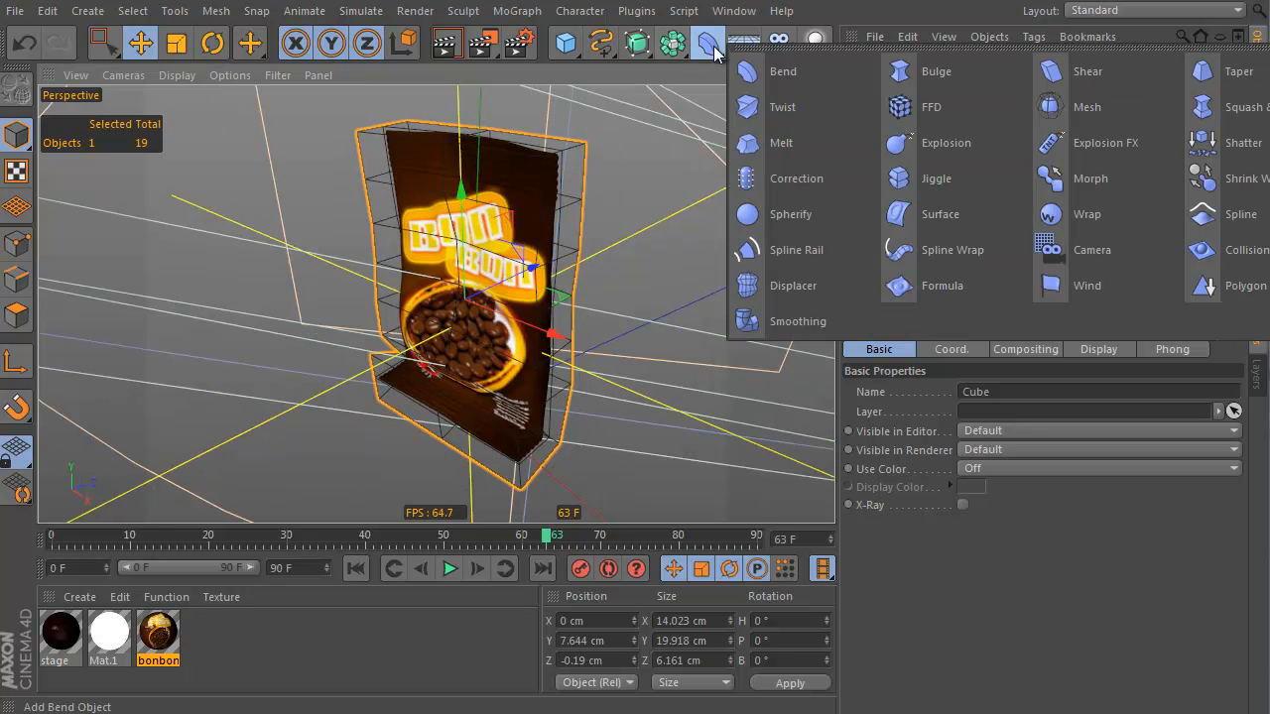
left_click(799, 101, "shift")
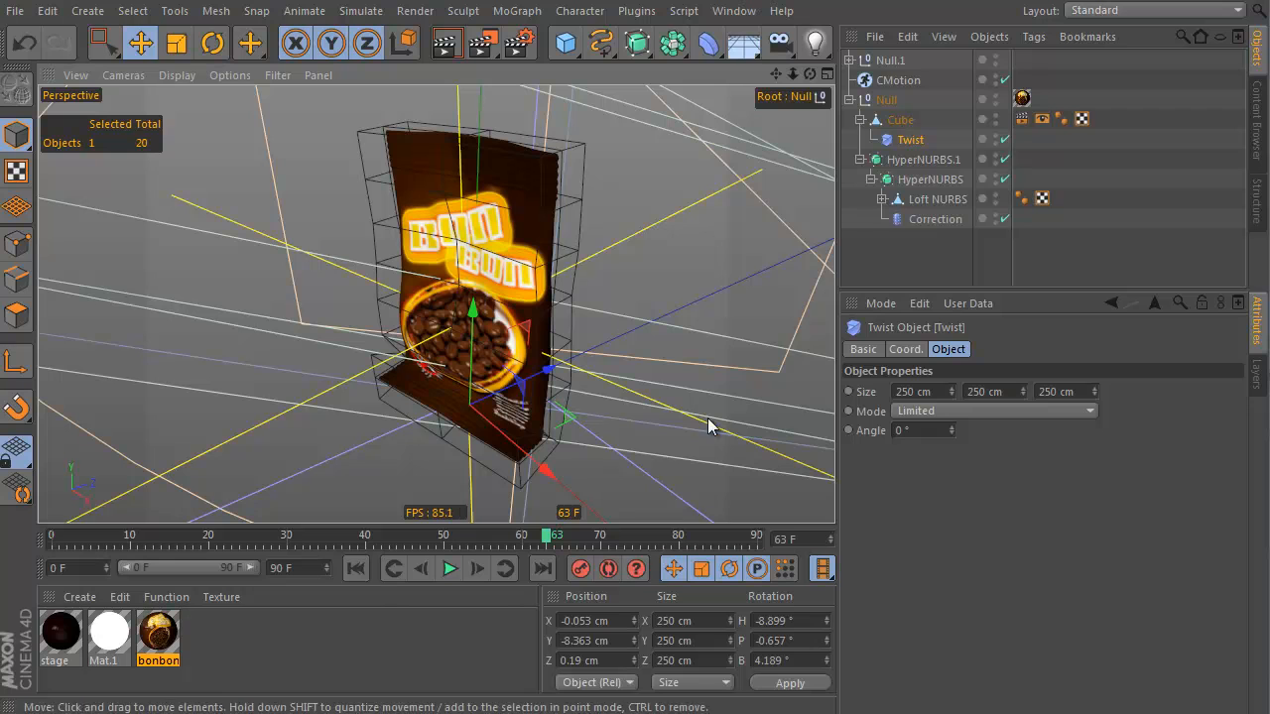
left_click(597, 623)
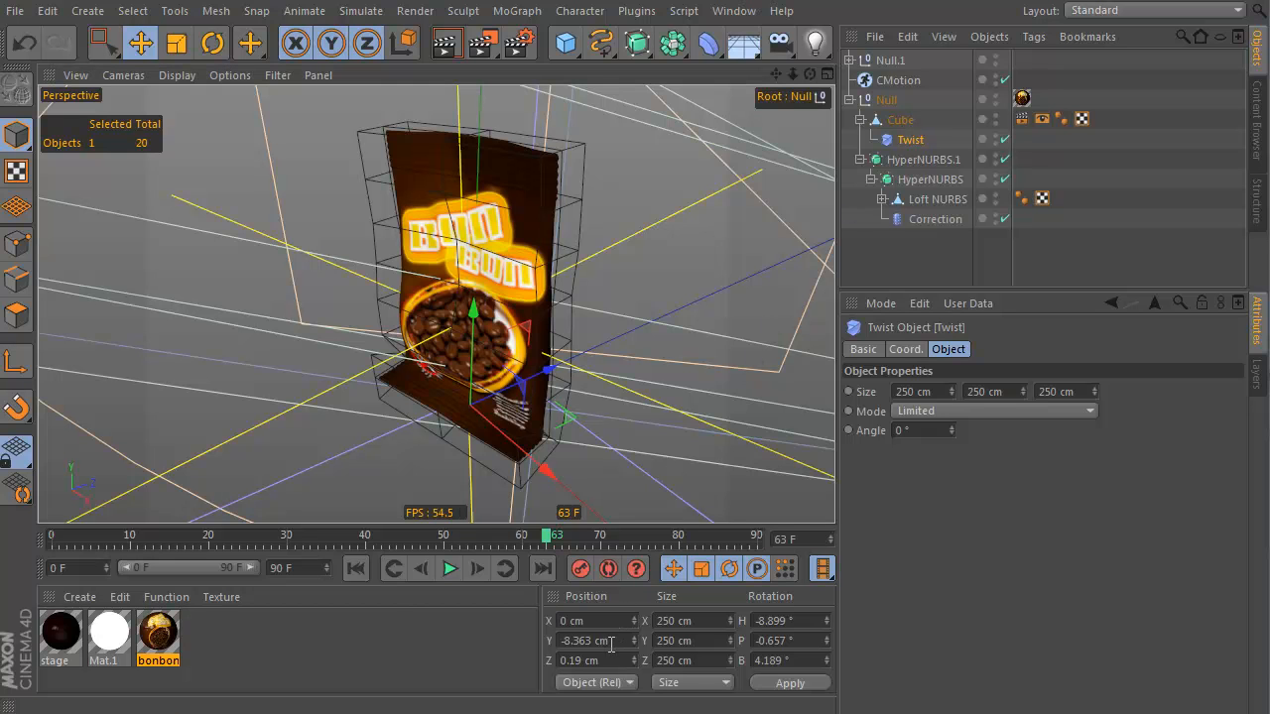
type("0")
key("Tab")
type("0")
key("Return")
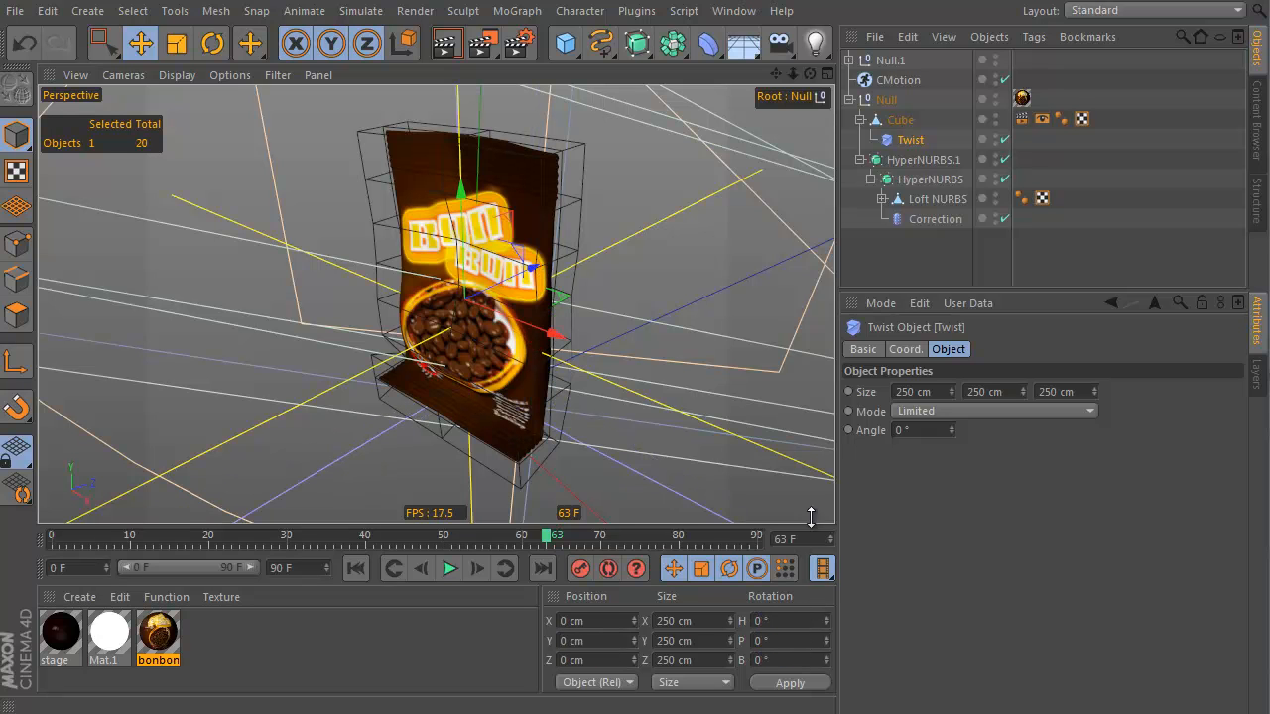
Scale the Twist deformer down to about 18.5 cm and raise it to a Y position of about 1.1 cm
key("t")
left_click_drag(708, 212, 187, 426)
left_click_drag(596, 255, 623, 242, "alt")
key("e")
mouse_move(507, 204)
left_mouse_down()
mouse_move(504, 186)
mouse_move(575, 173)
mouse_move(638, 134)
mouse_move(486, 209)
mouse_move(501, 195)
left_mouse_up()
Try twisting the bag with the Twist deformer's handle, and set its angle back to 0°
key("t")
left_click_drag(665, 202, 714, 203)
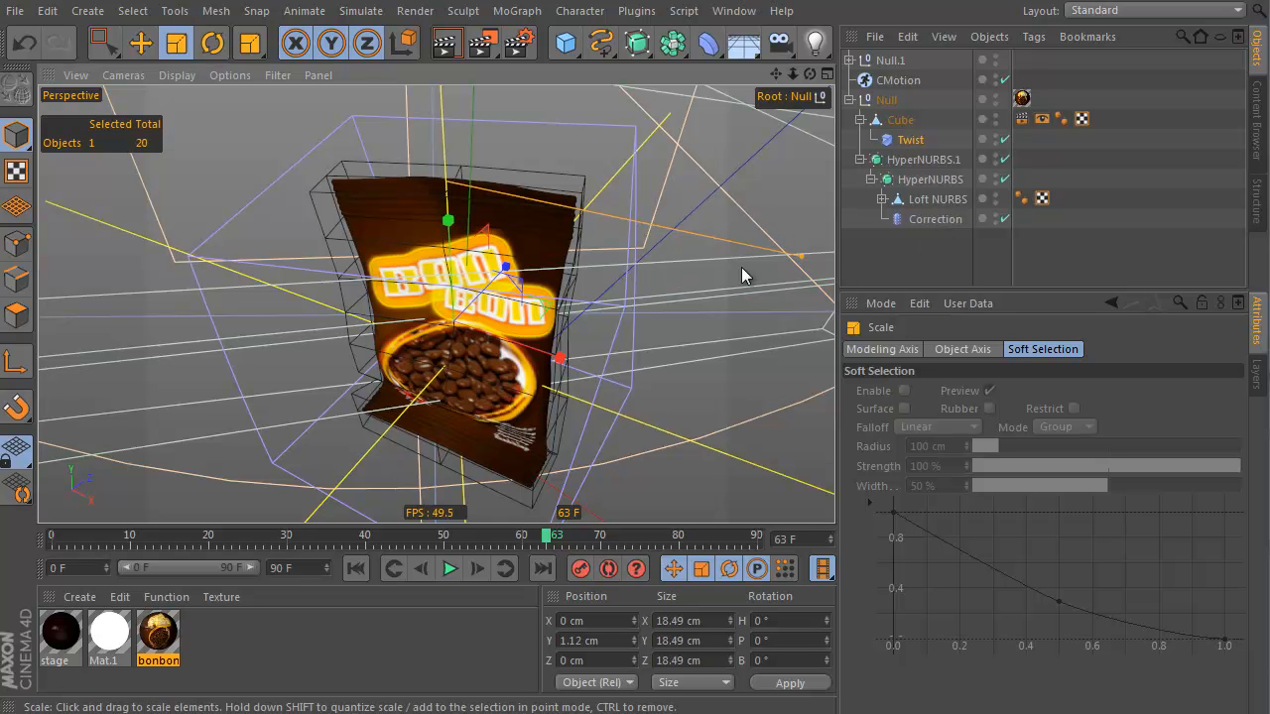
left_click_drag(772, 255, 568, 205, "alt")
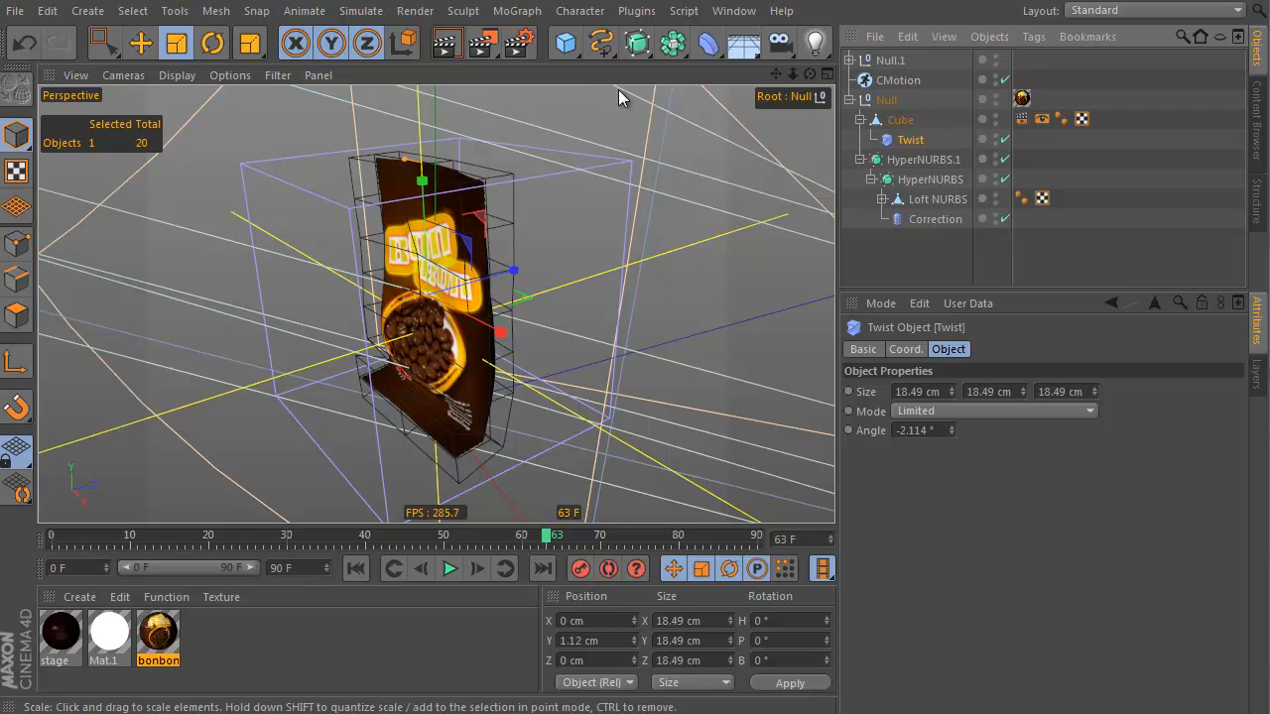
left_click(935, 430)
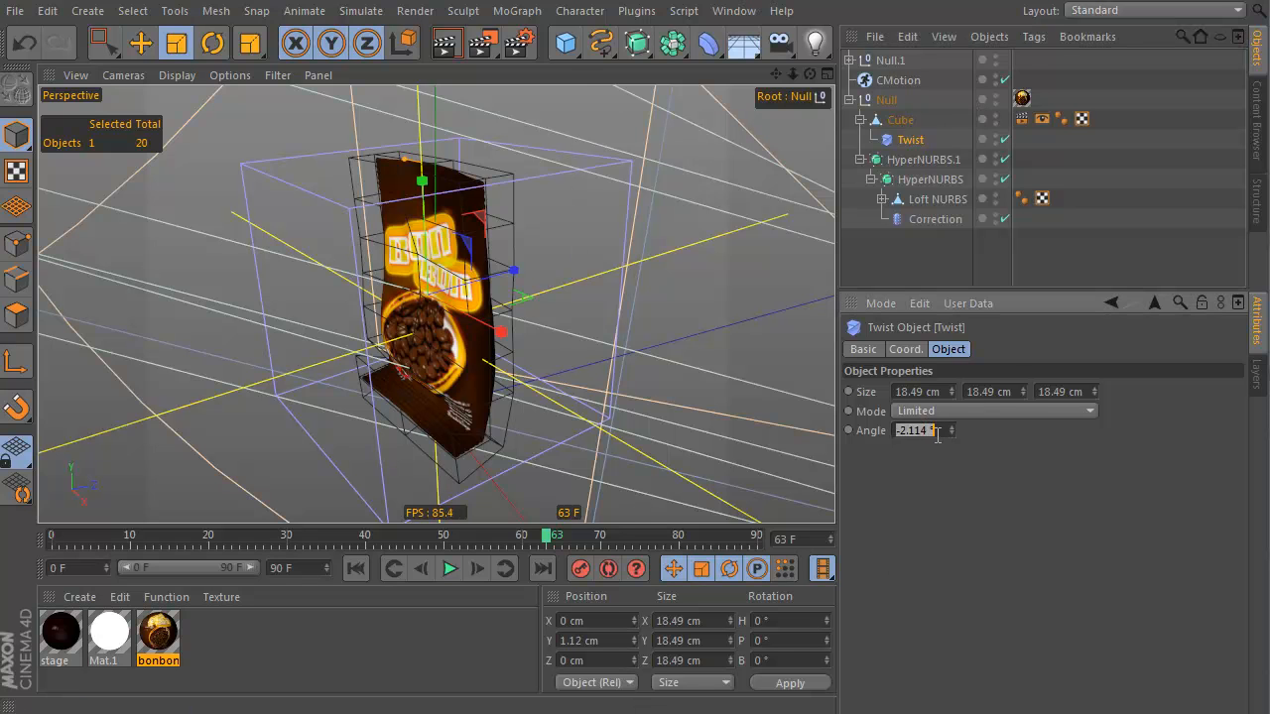
type("0")
key("Return")
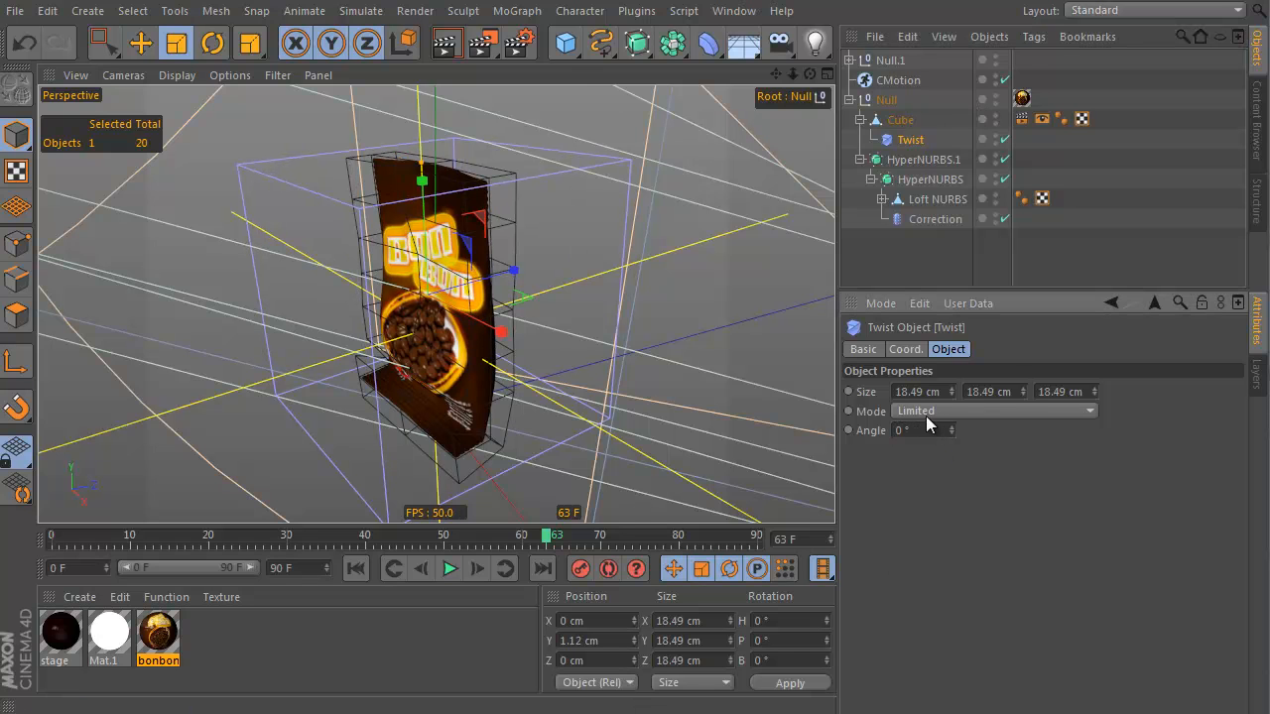
Add a Bend deformer under the Twist and set its position and rotation to 0 on all axes
left_click(716, 47)
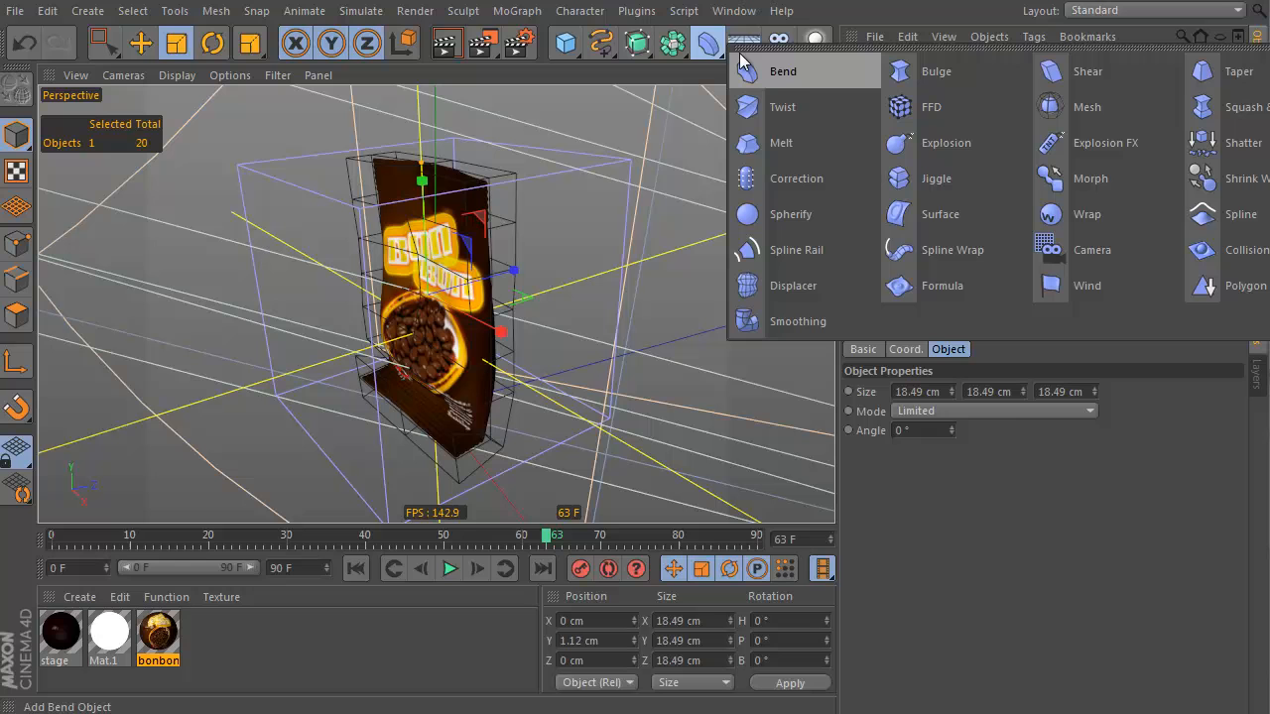
left_click(802, 72)
left_click(595, 621)
key("Tab")
type("0")
key("Return")
double_click(779, 620)
type("0")
double_click(791, 641)
type("0")
double_click(794, 661)
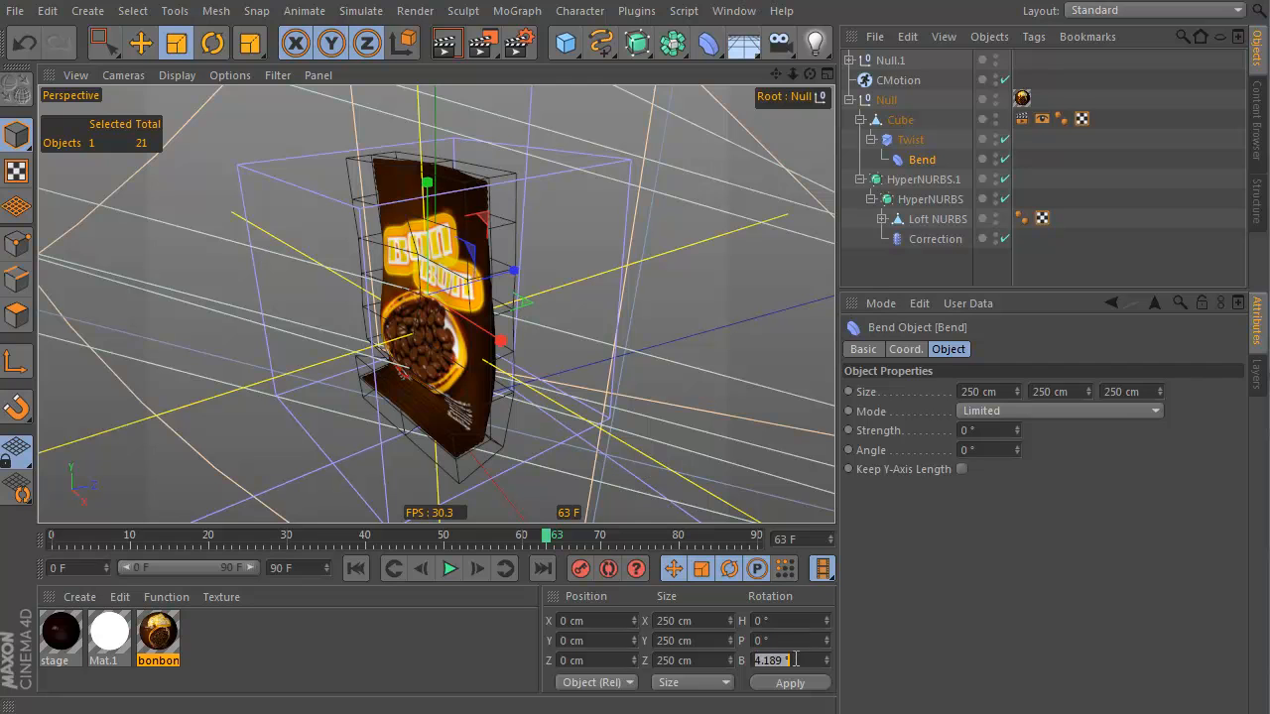
type("0")
key("Return")
Scale the Bend deformer down to about 19 cm and place it directly under the Cube, beside the Twist
key("r")
left_click_drag(635, 188, 371, 309)
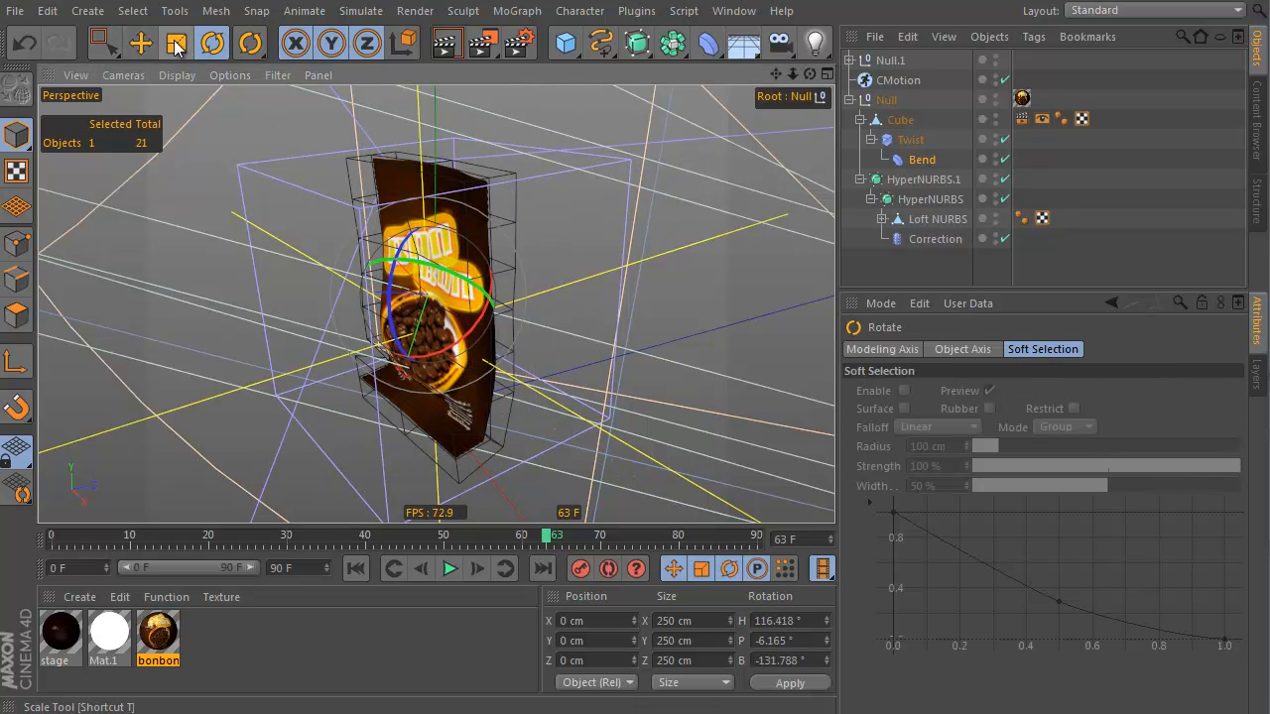
left_click(176, 45)
left_click(24, 43)
left_click_drag(694, 211, 191, 397)
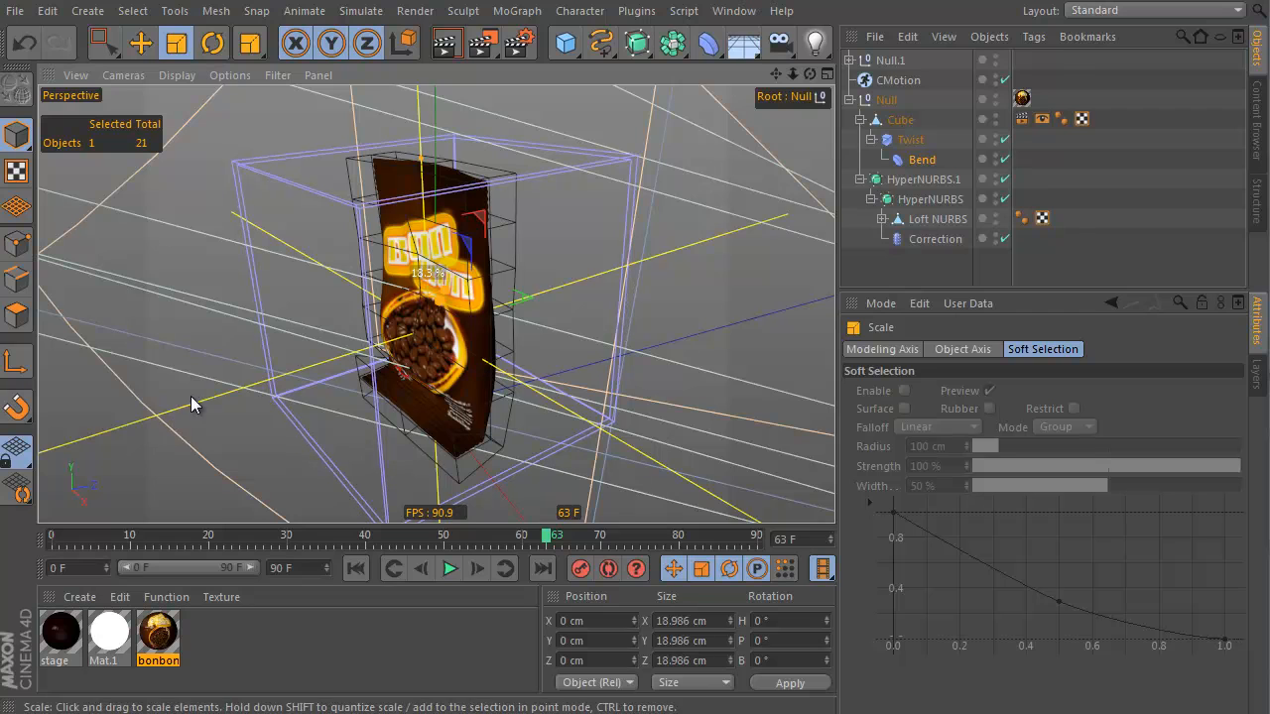
mouse_move(922, 158)
left_mouse_down()
mouse_move(941, 149)
mouse_move(931, 152)
left_mouse_up()
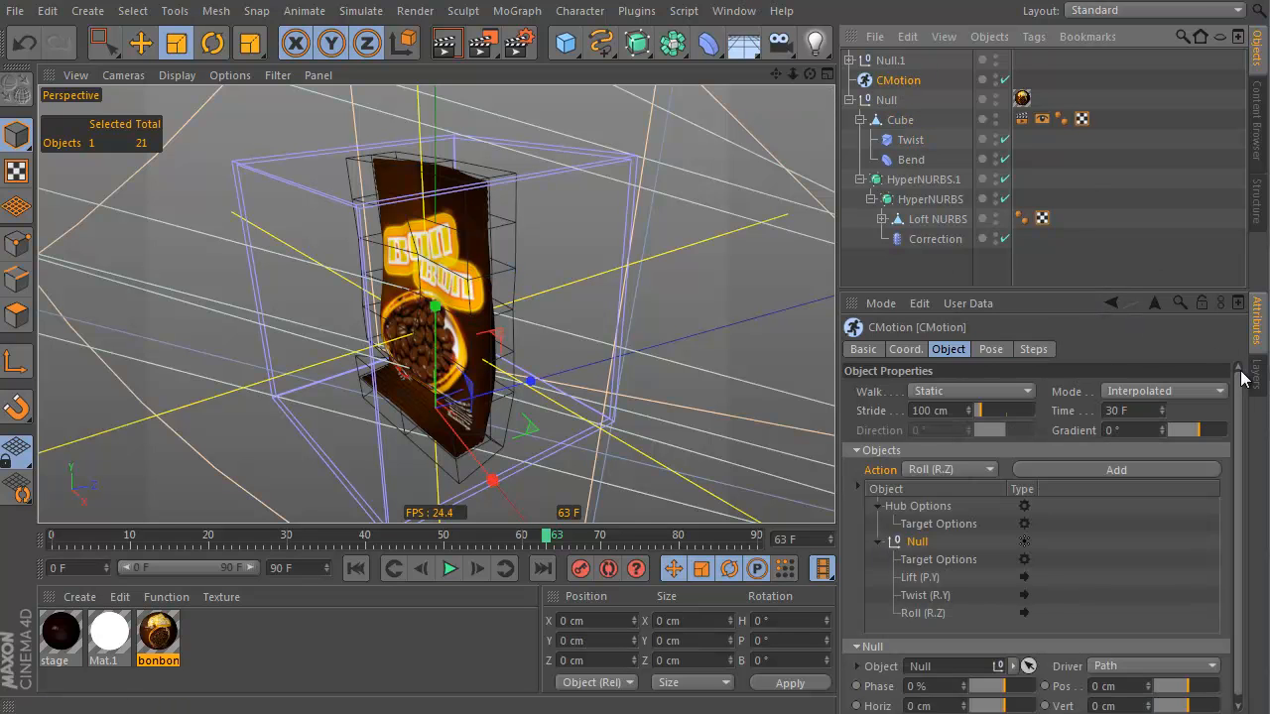
Collapse the Null entry in the CMotion object list and add the Twist and Bend deformers to the list
left_click(876, 543)
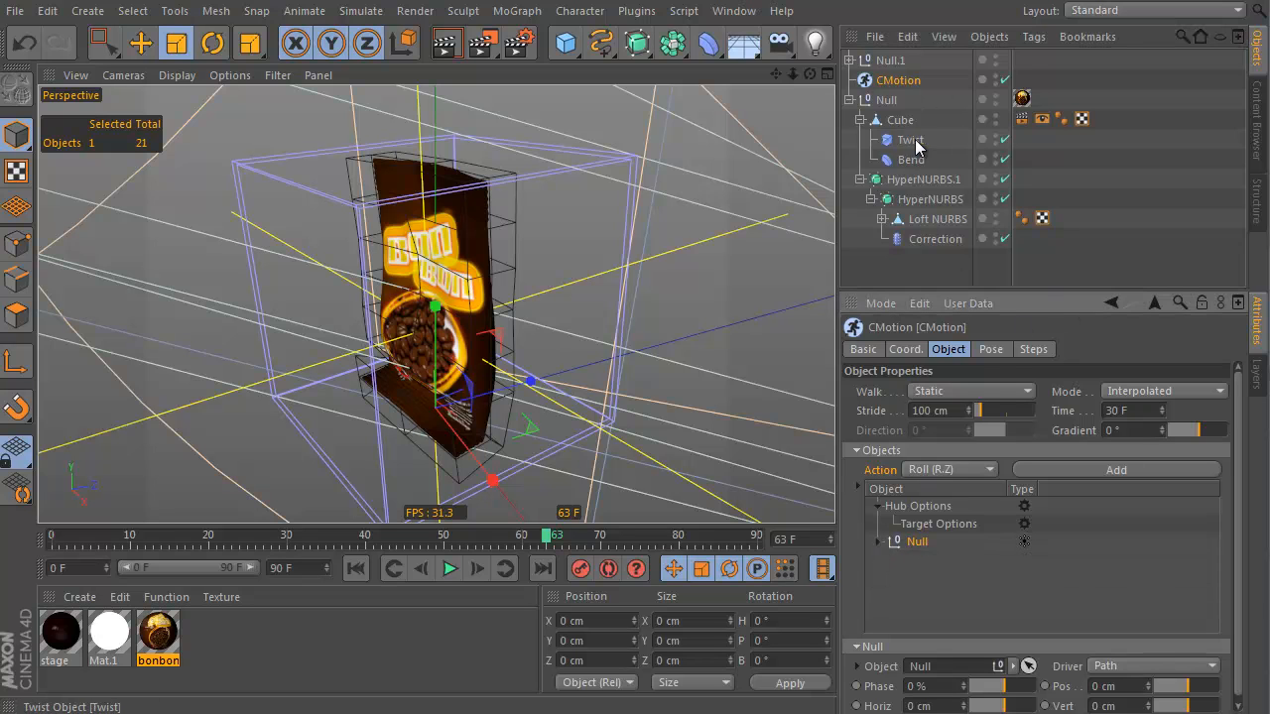
left_click_drag(915, 146, 937, 349)
mouse_move(924, 581)
left_mouse_down()
mouse_move(937, 599)
mouse_move(924, 562)
left_mouse_up()
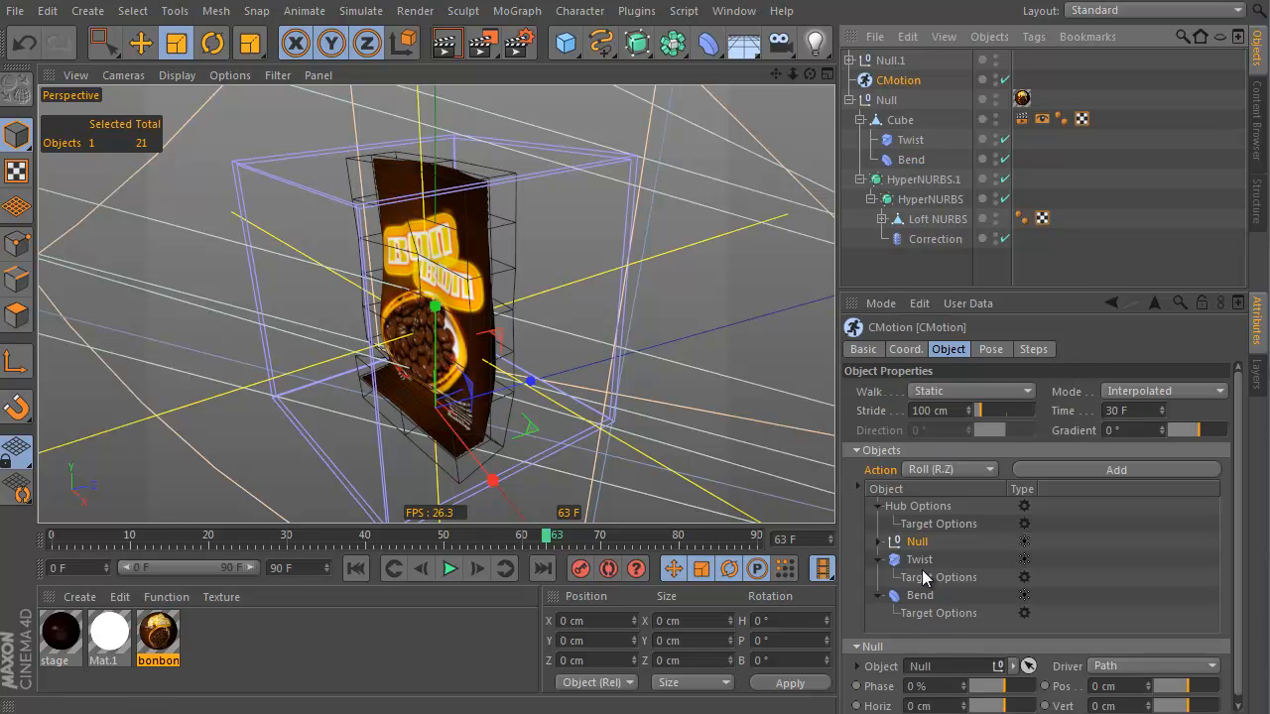
Add a Parameter action to the Twist deformer in CMotion and set its parameter to Angle
left_click(924, 563)
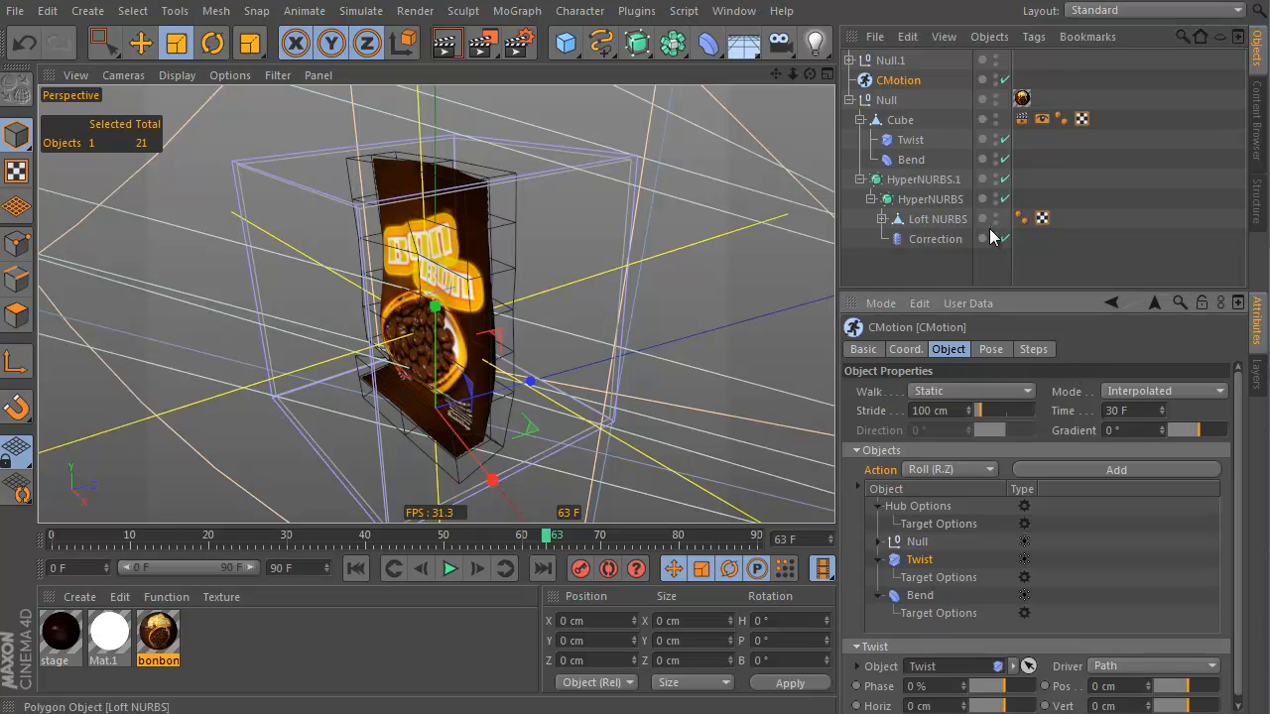
left_click_drag(976, 288, 976, 116)
left_click(985, 298)
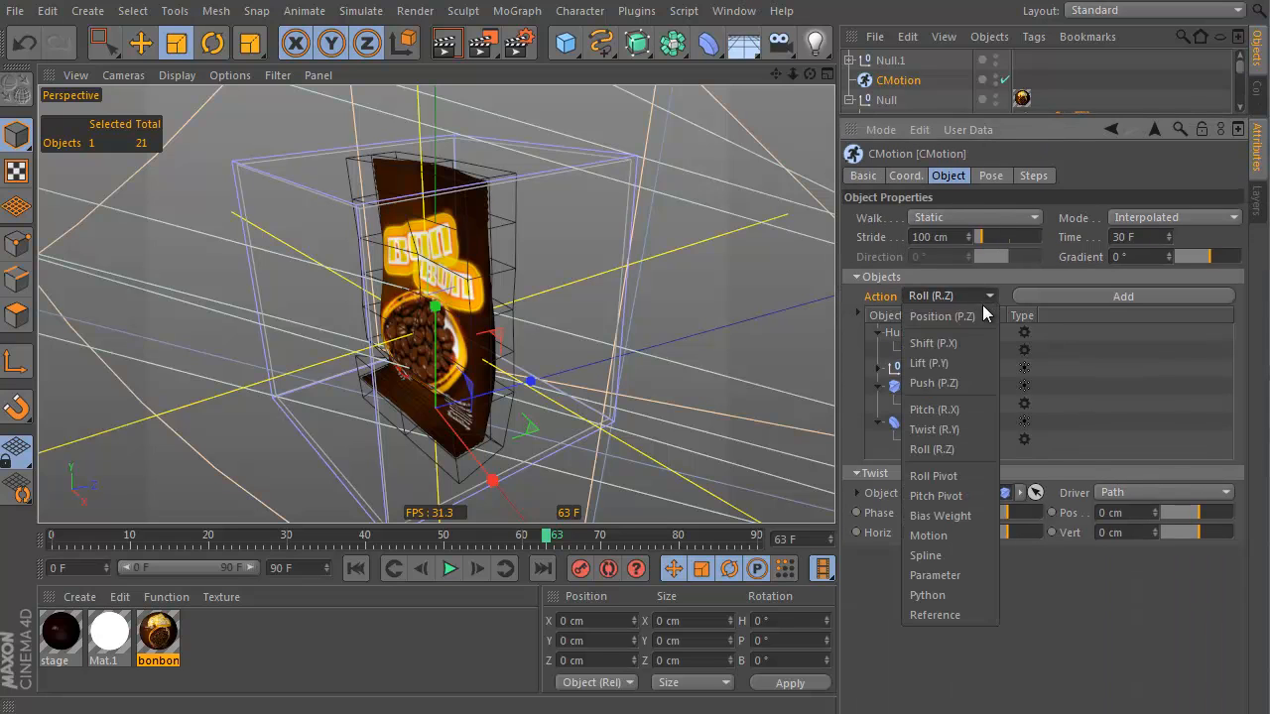
left_click(971, 575)
left_click(1108, 298)
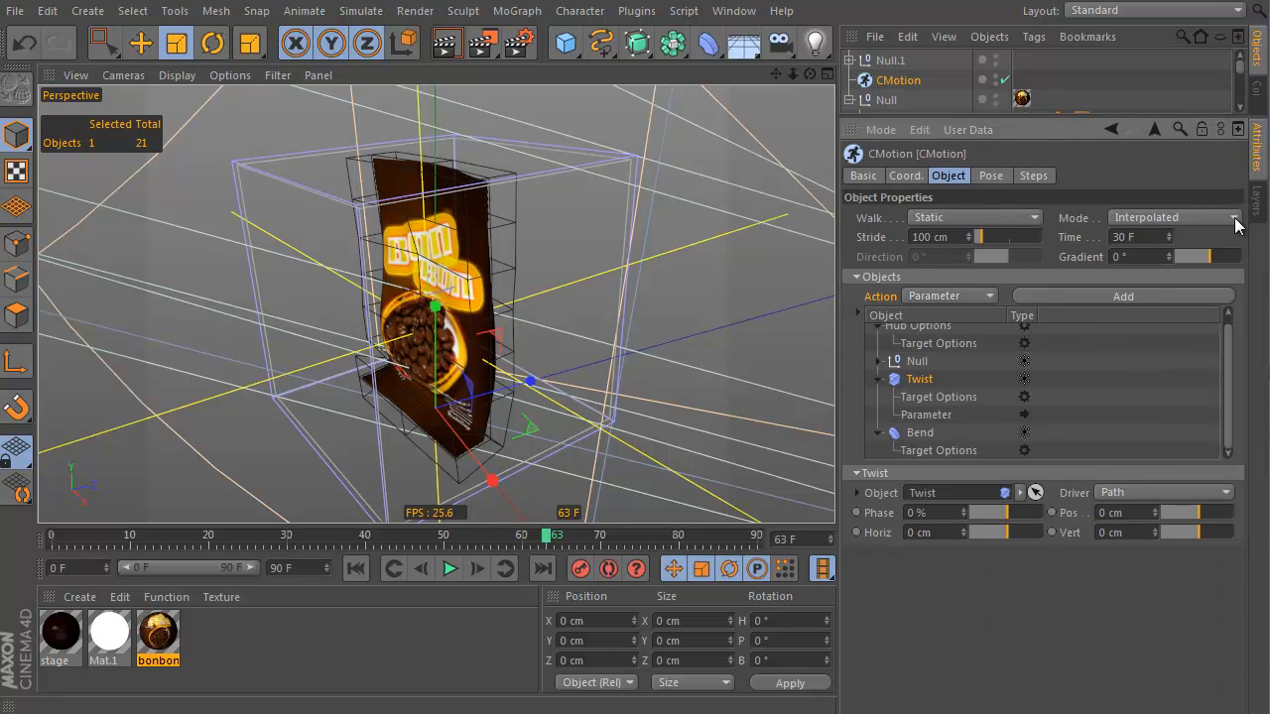
left_click(950, 412)
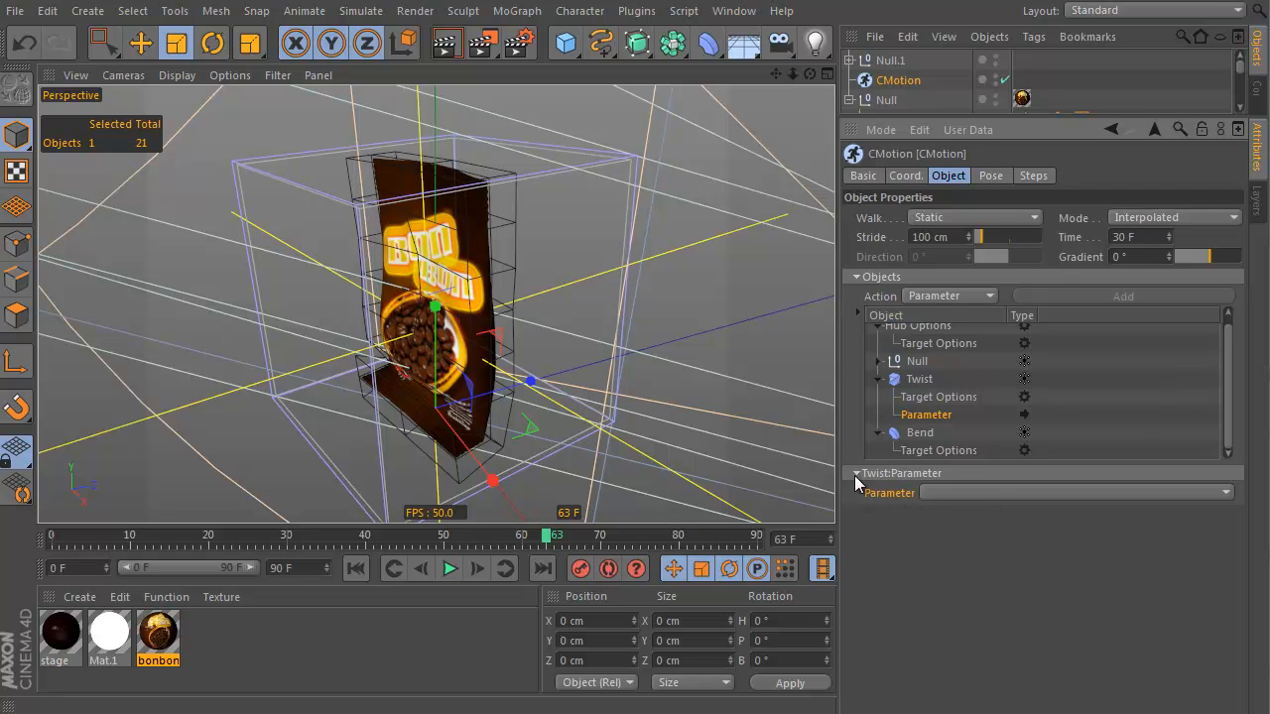
left_click(973, 496)
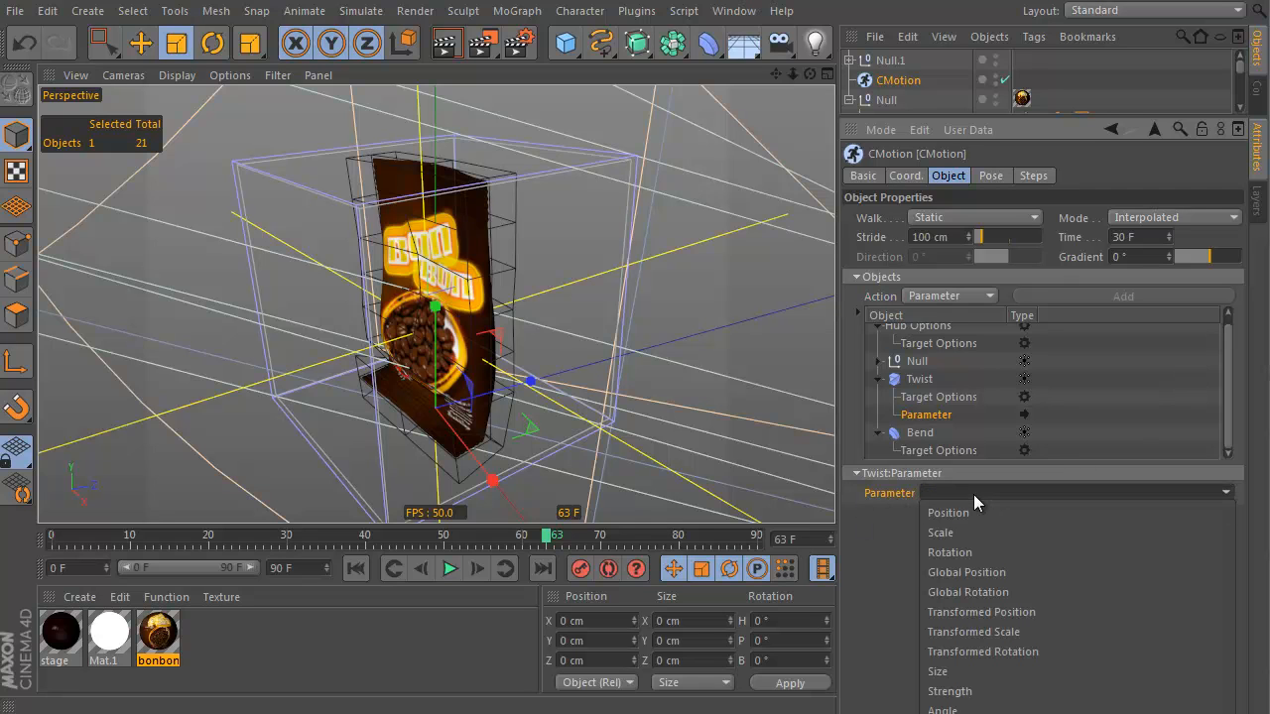
left_click(983, 709)
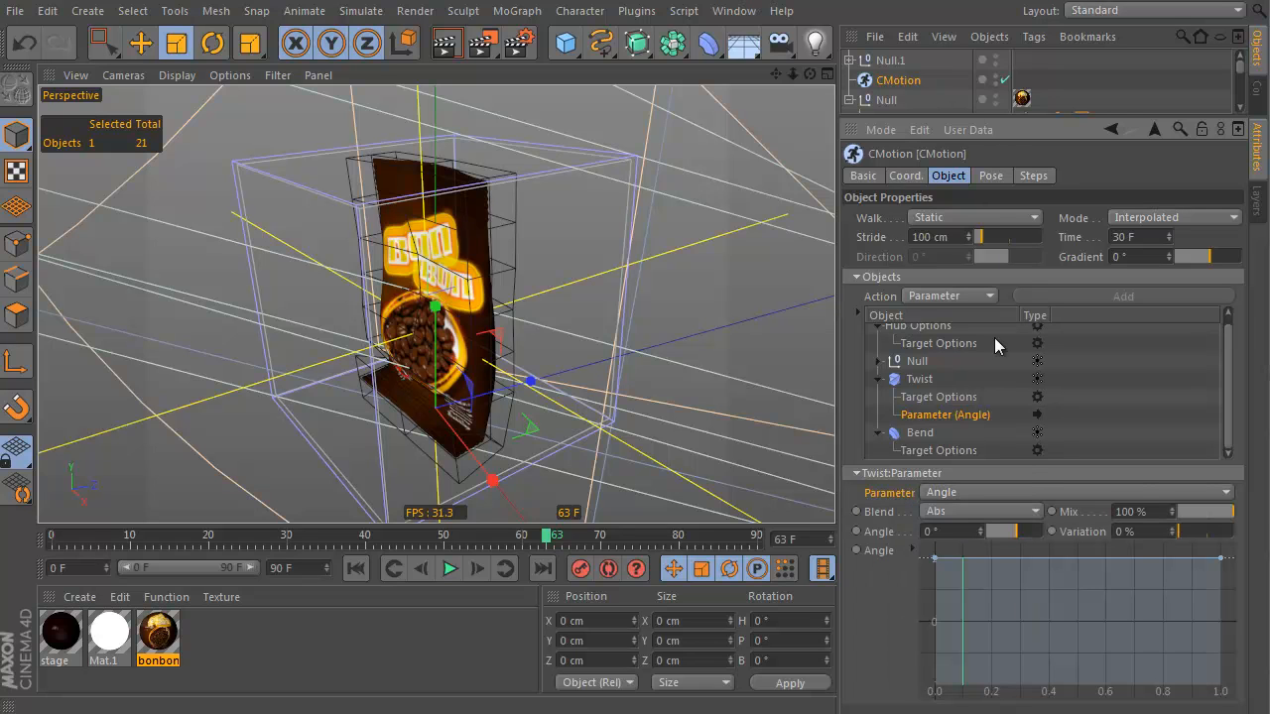
Copy the motion curve of the Null's Twist (R.Y) action and paste it onto the Twist deformer's Angle parameter in CMotion
left_click(880, 361)
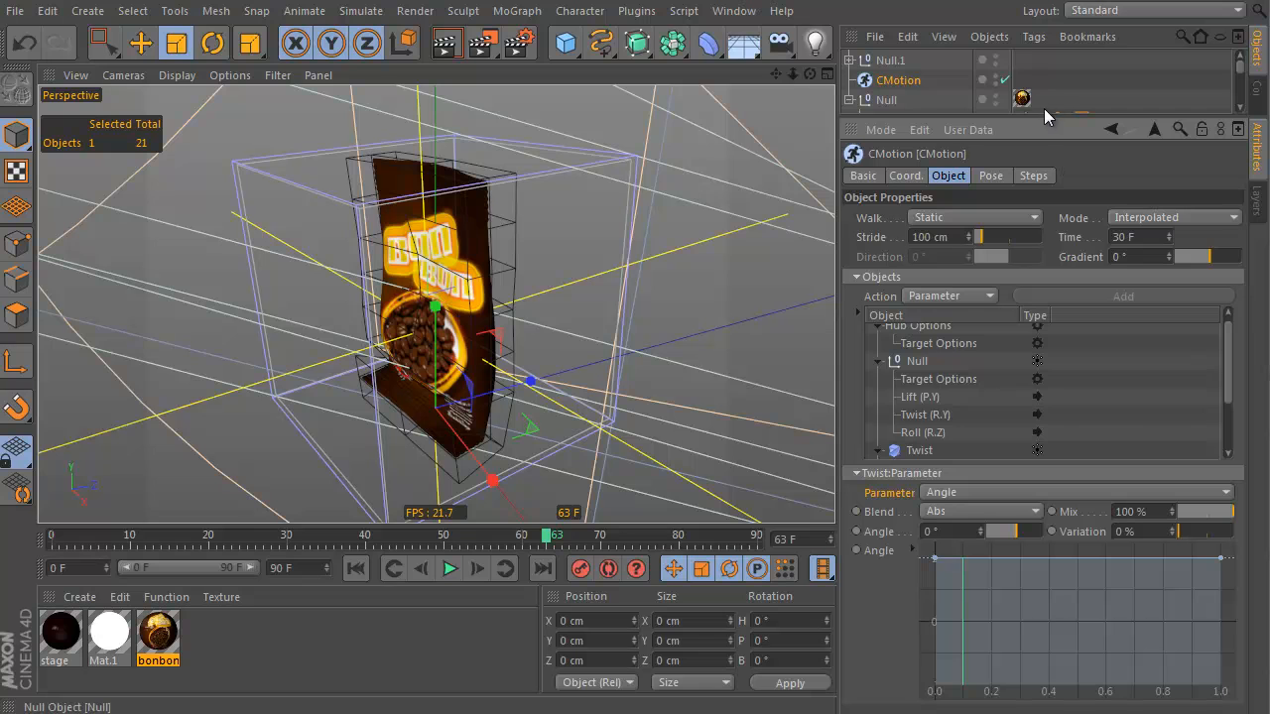
left_click_drag(1042, 118, 1044, 113)
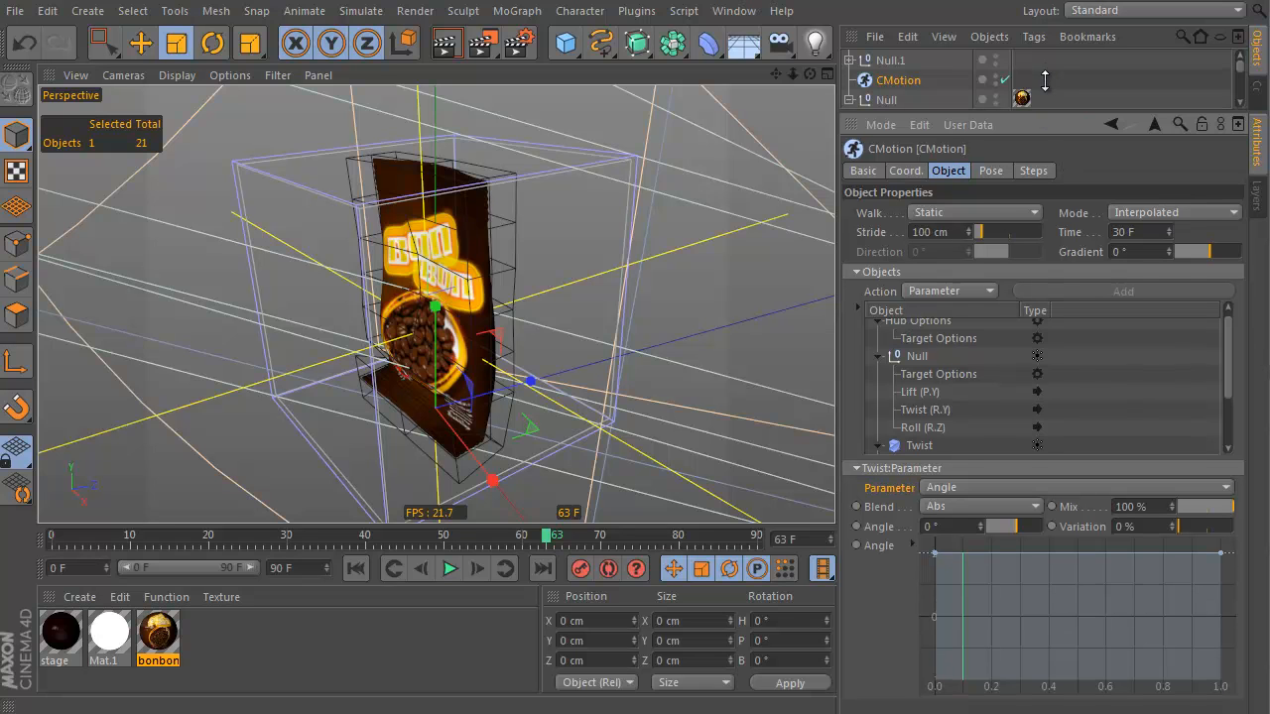
left_click(935, 392)
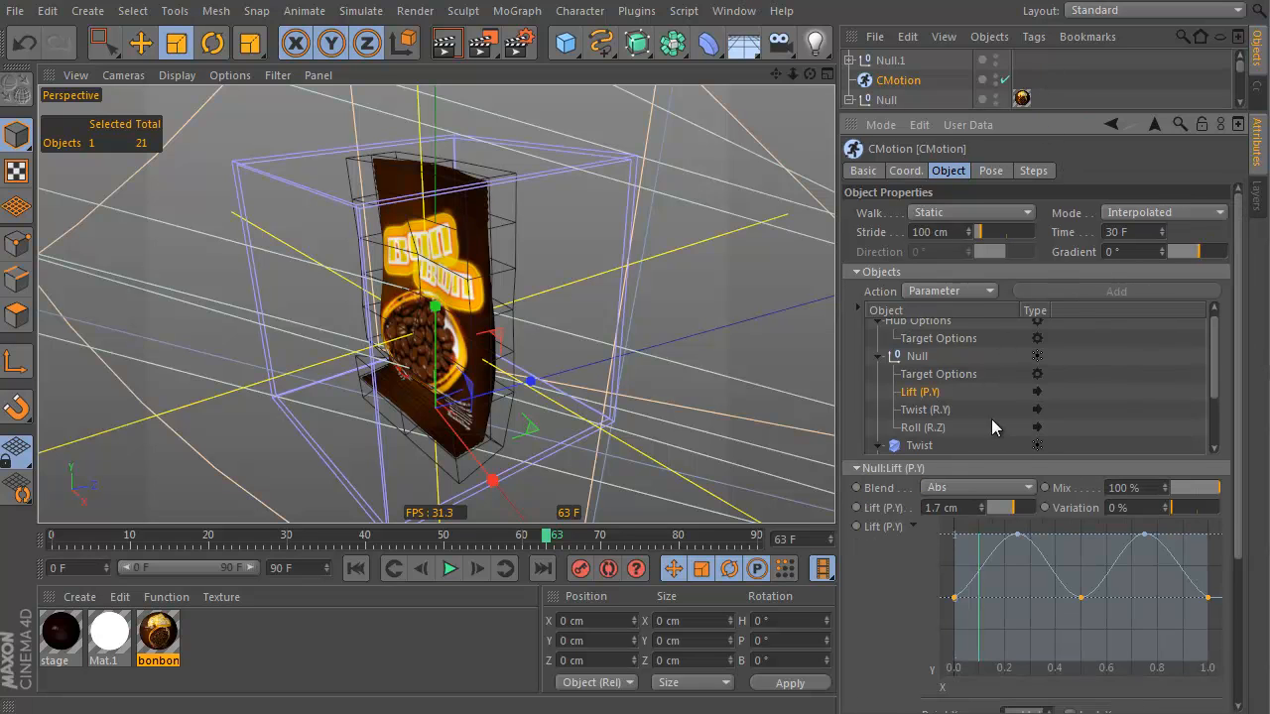
left_click(932, 410)
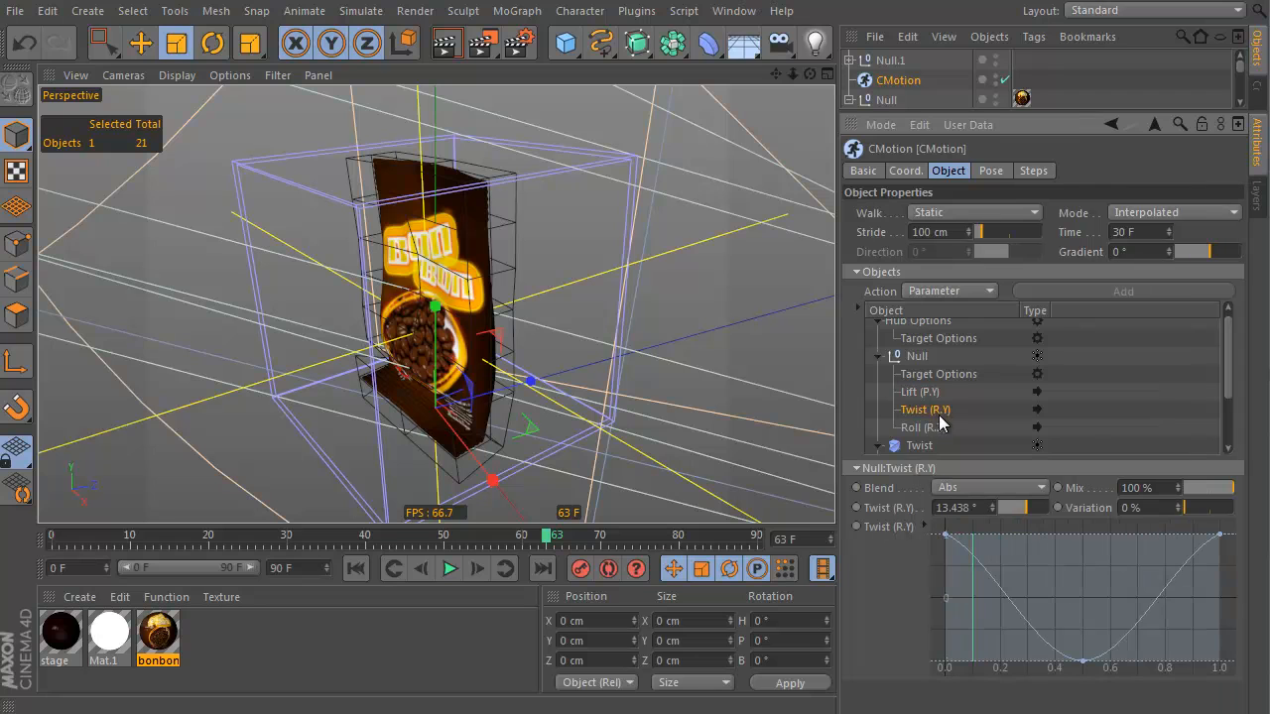
right_click(888, 533)
left_click(937, 601)
scroll(1195, 382, "down", 1)
left_click(943, 440)
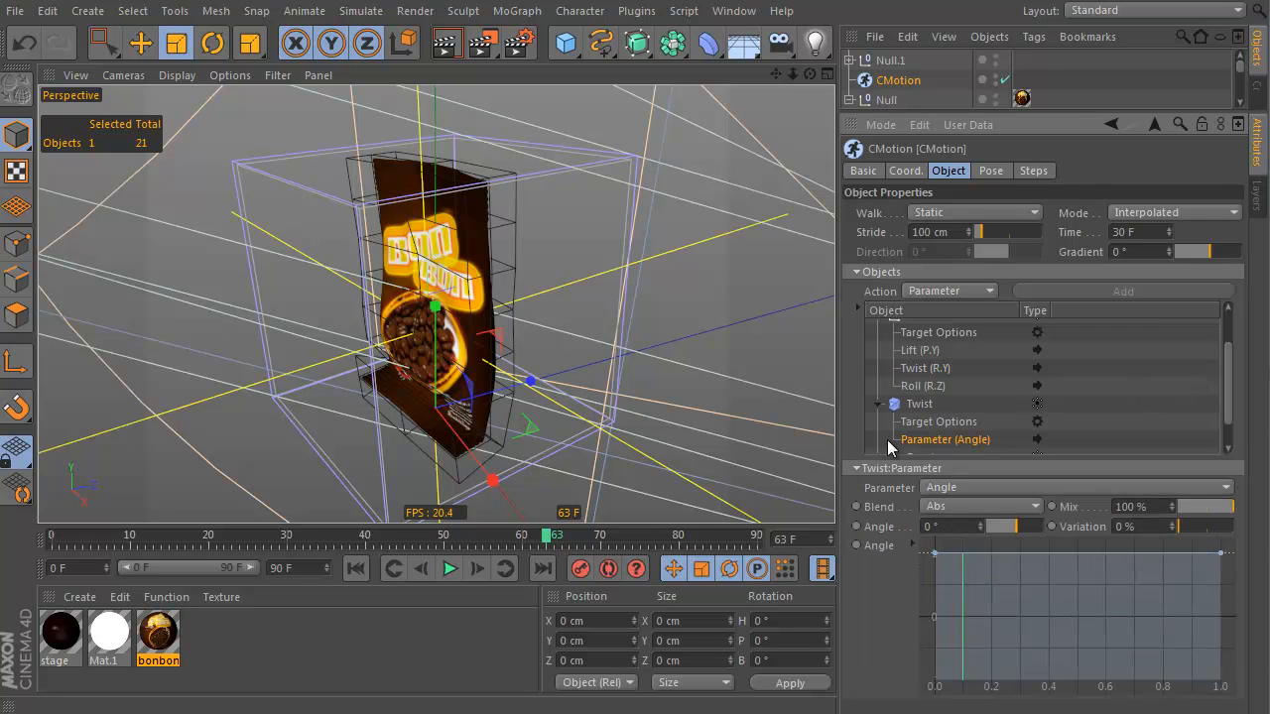
right_click(881, 546)
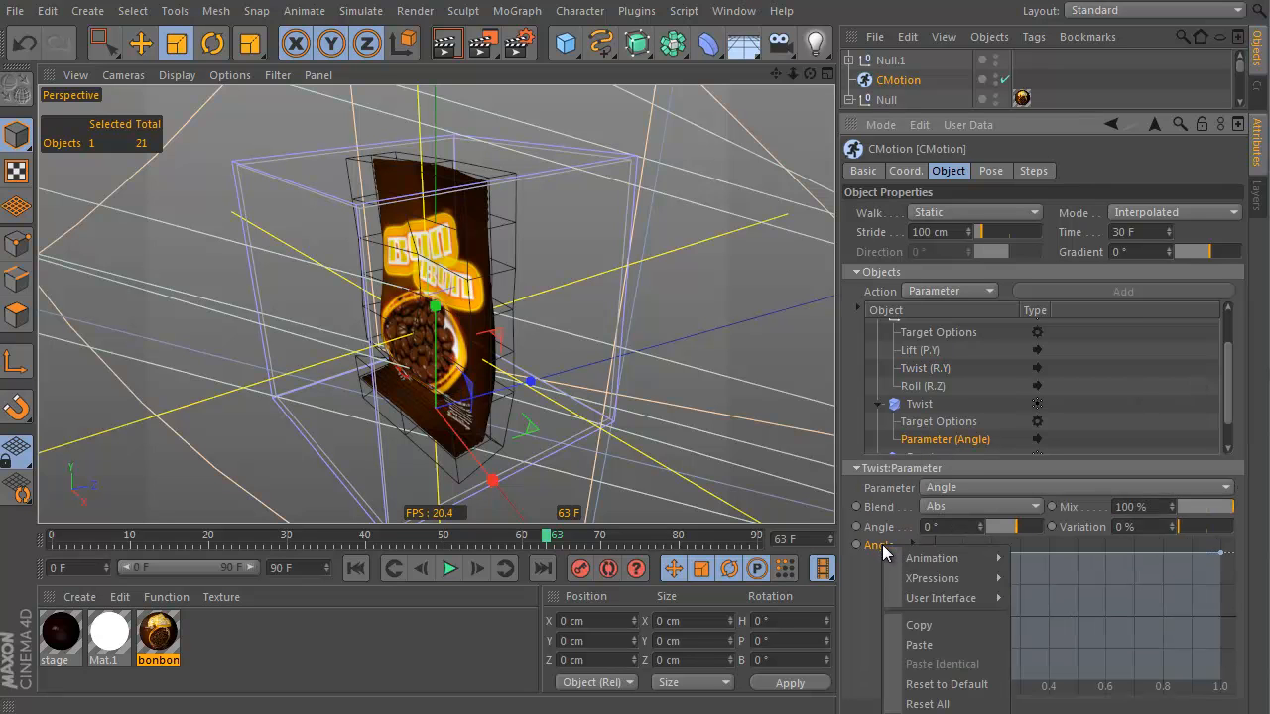
left_click(937, 643)
Set the Twist deformer's Angle amplitude in CMotion to -33° while playing the animation to judge the twisting of the bag
left_click_drag(1019, 530, 1013, 530)
left_click(451, 568)
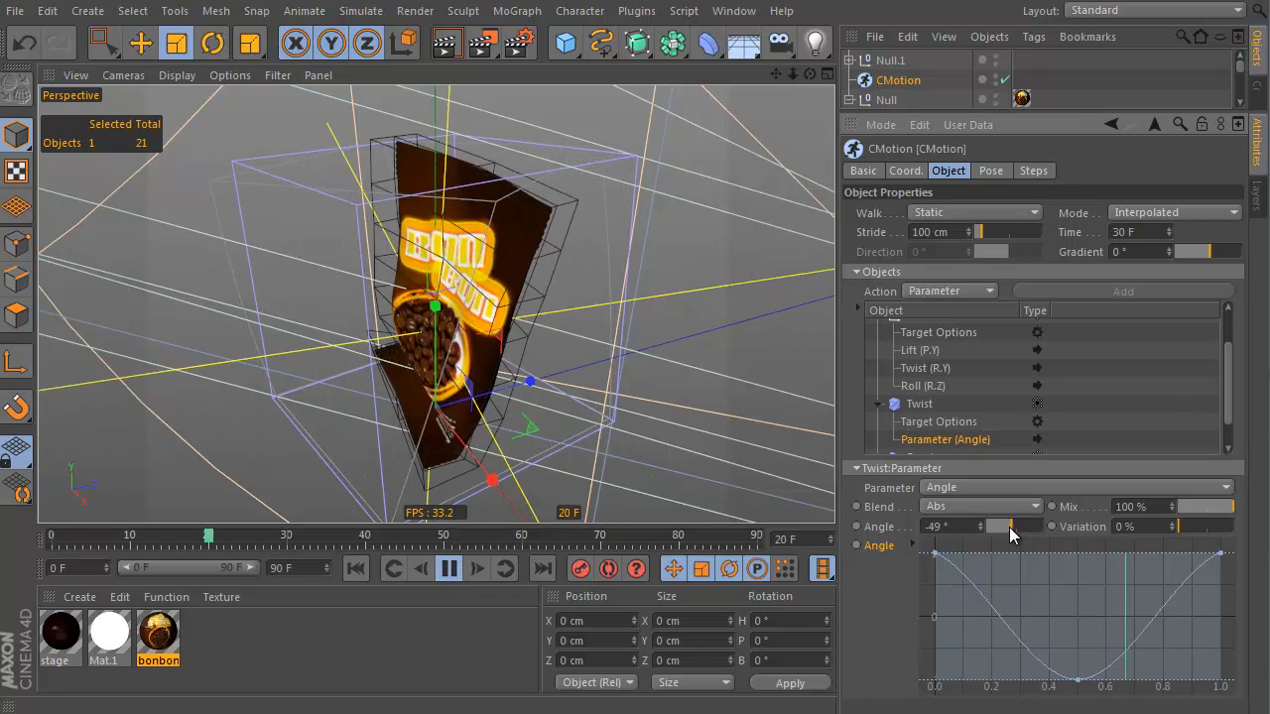
left_click(978, 523)
left_click_drag(978, 521, 979, 501)
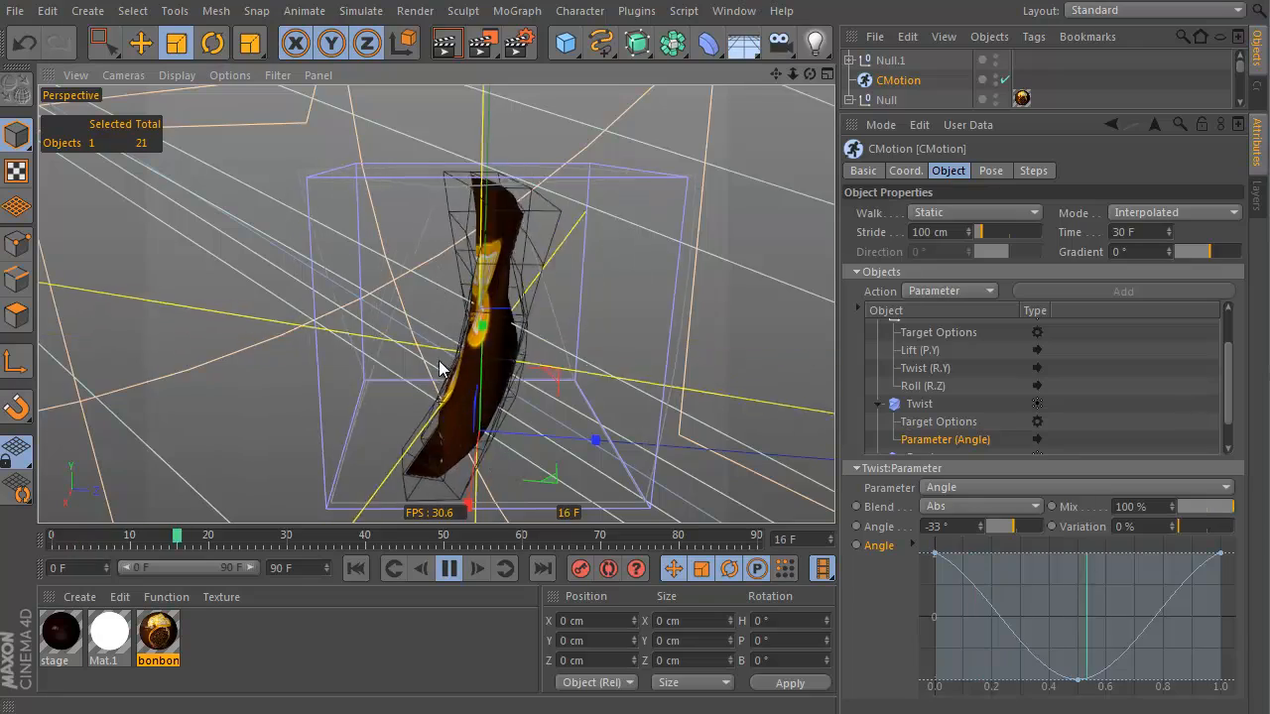
left_click_drag(401, 387, 496, 337, "alt")
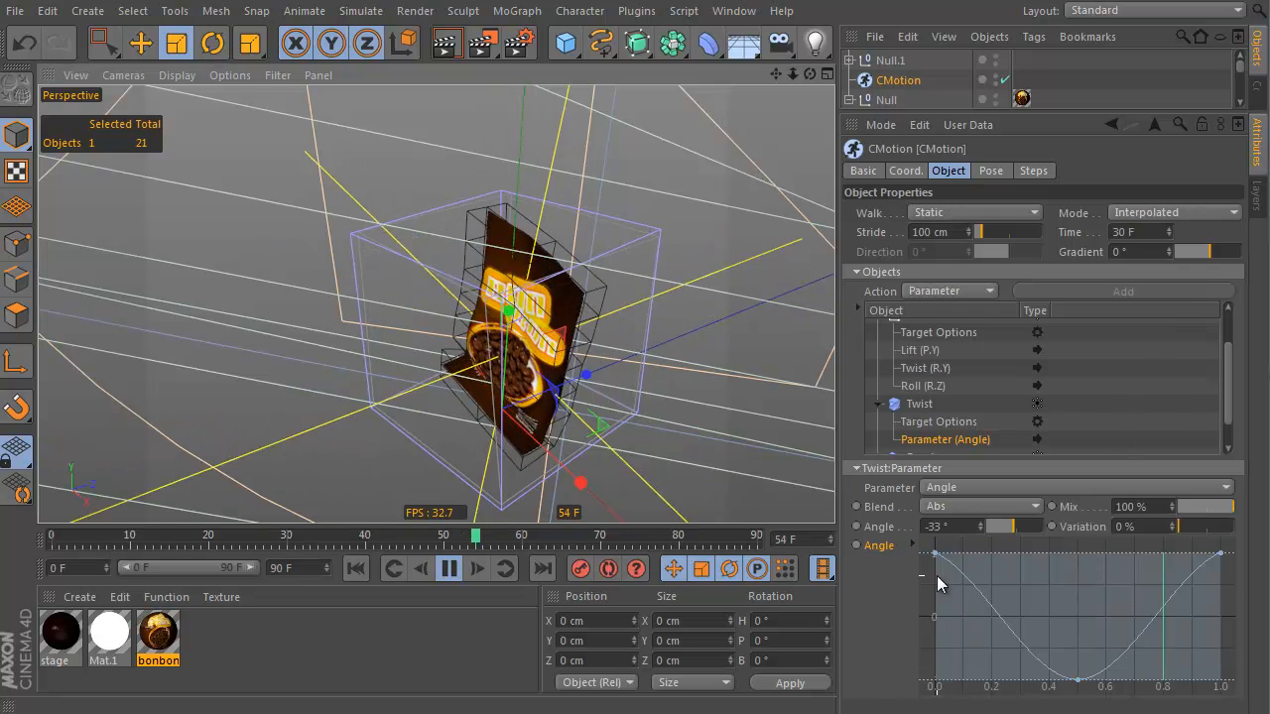
left_click(453, 569)
Add a Parameter action to the Bend deformer in the CMotion object list
scroll(933, 417, "down", 1)
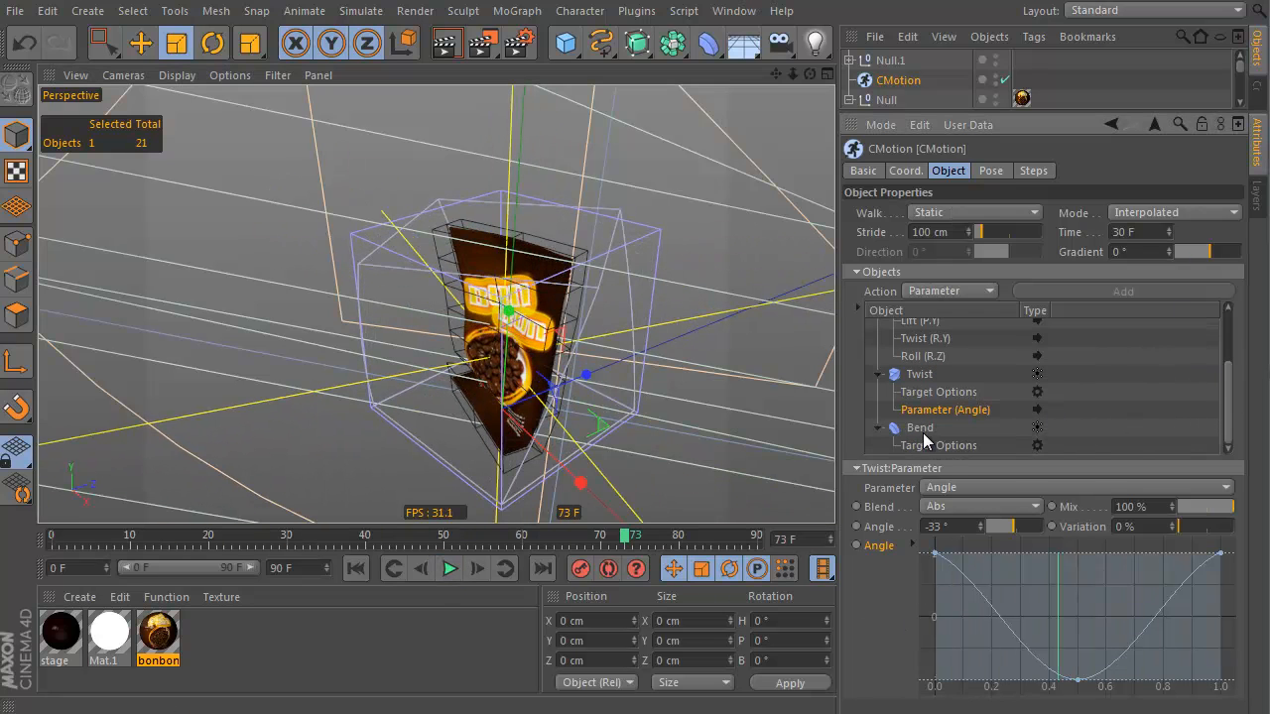
left_click(920, 429)
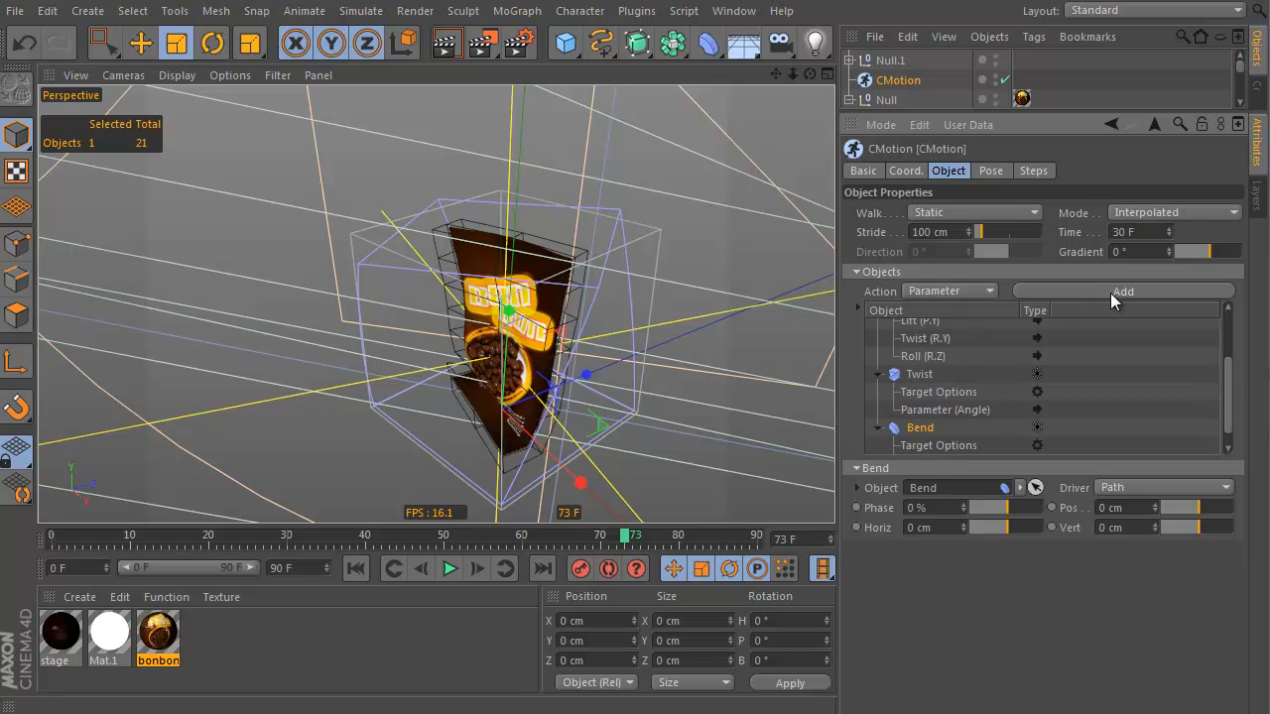
scroll(1230, 394, "down", 1)
left_click(926, 446)
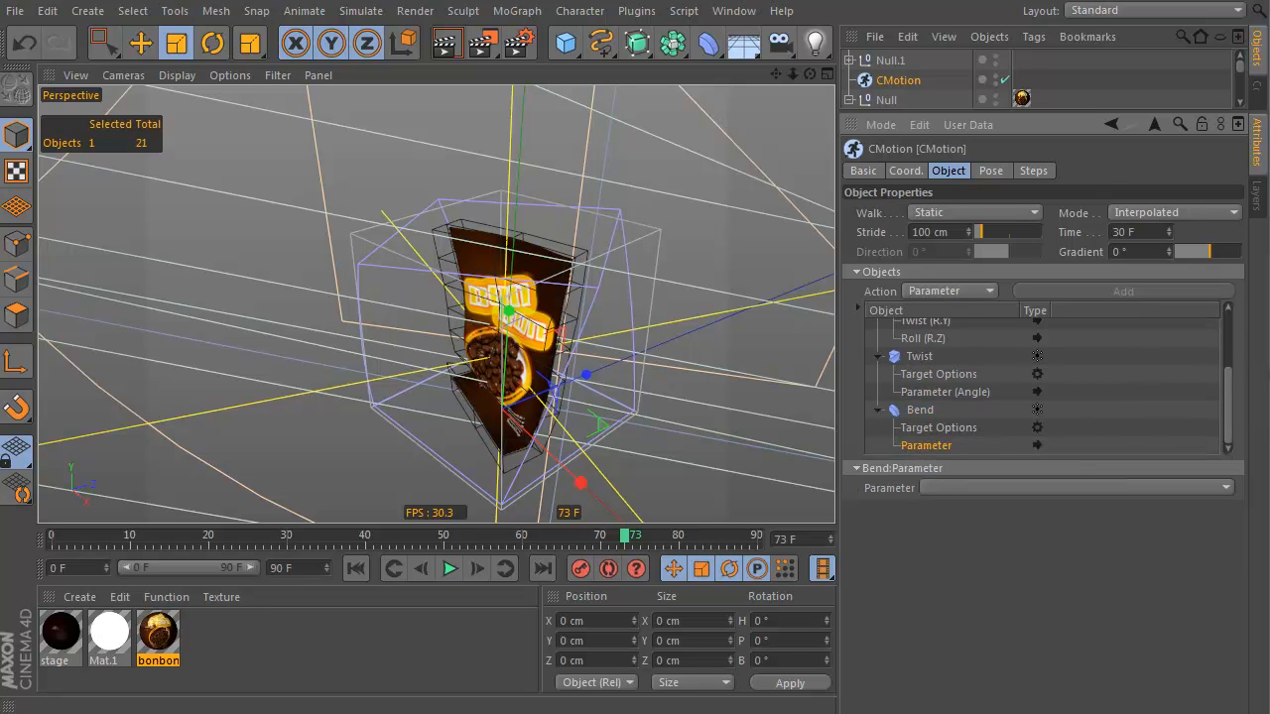
Test the Bend deformer's strength at about 16°, turning on Keep Y-Axis Length and resetting the strength to 0°
left_click_drag(1130, 107, 1130, 228)
left_click(911, 159)
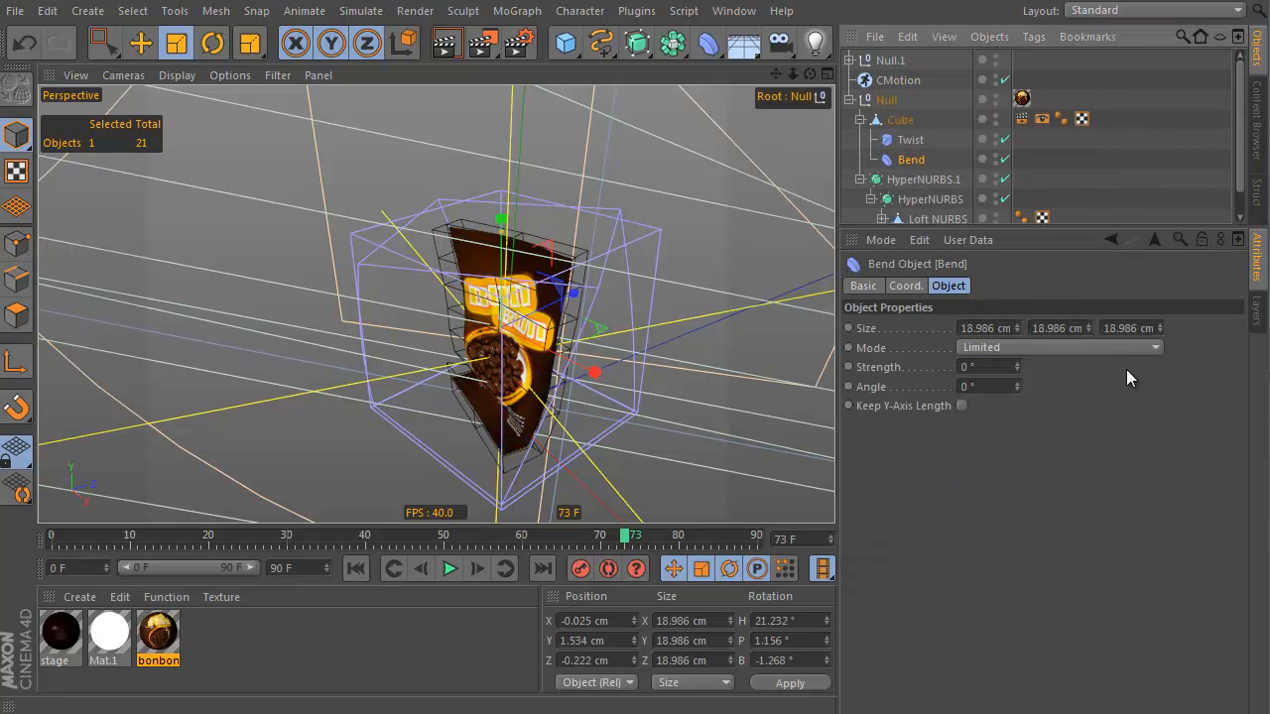
left_click(862, 391)
mouse_move(1016, 366)
left_mouse_down()
mouse_move(1016, 395)
mouse_move(1015, 355)
left_mouse_up()
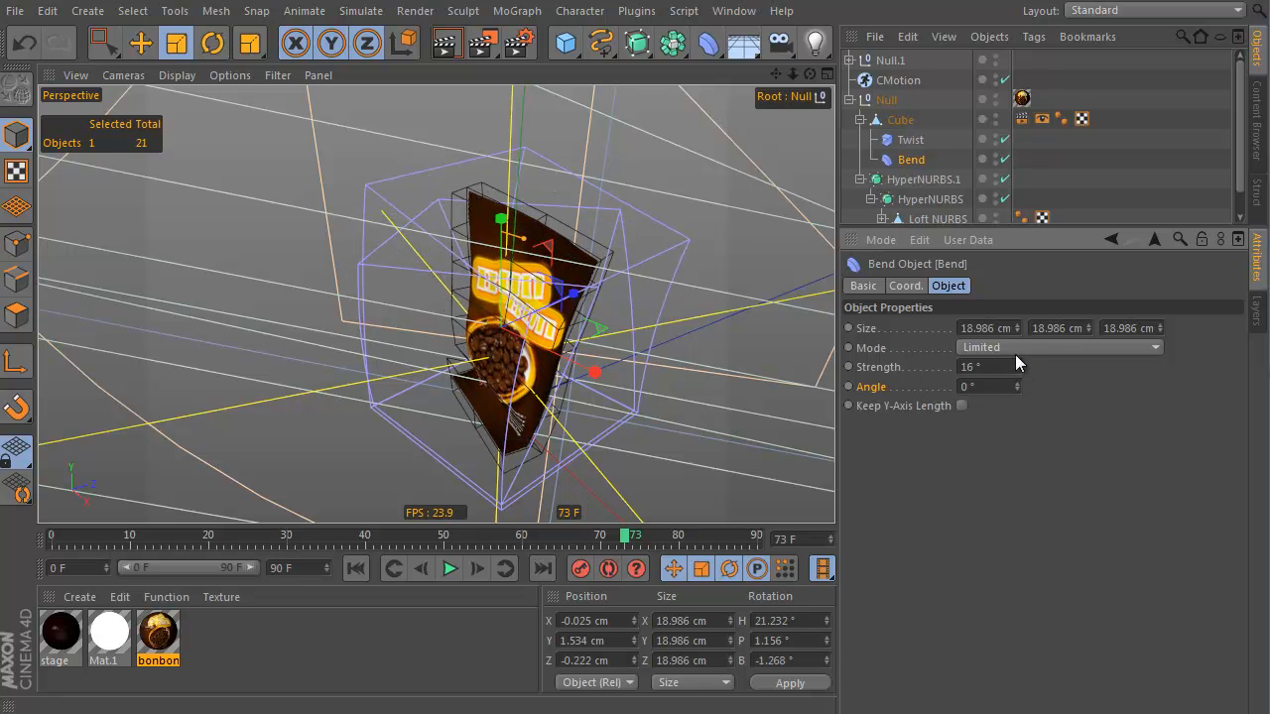
left_click(960, 406)
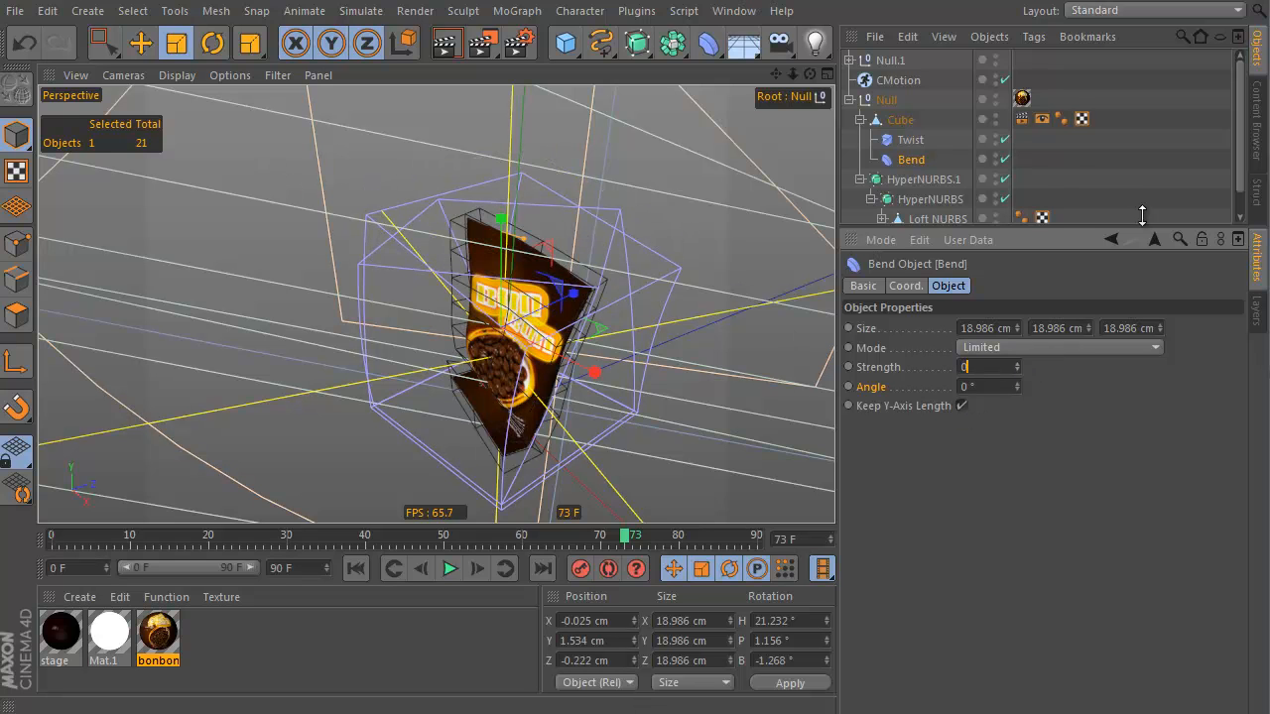
left_click(1183, 130)
Set the parameter driven by the Bend deformer's CMotion action to Strength
left_click_drag(1240, 113, 1240, 119)
left_click(886, 72)
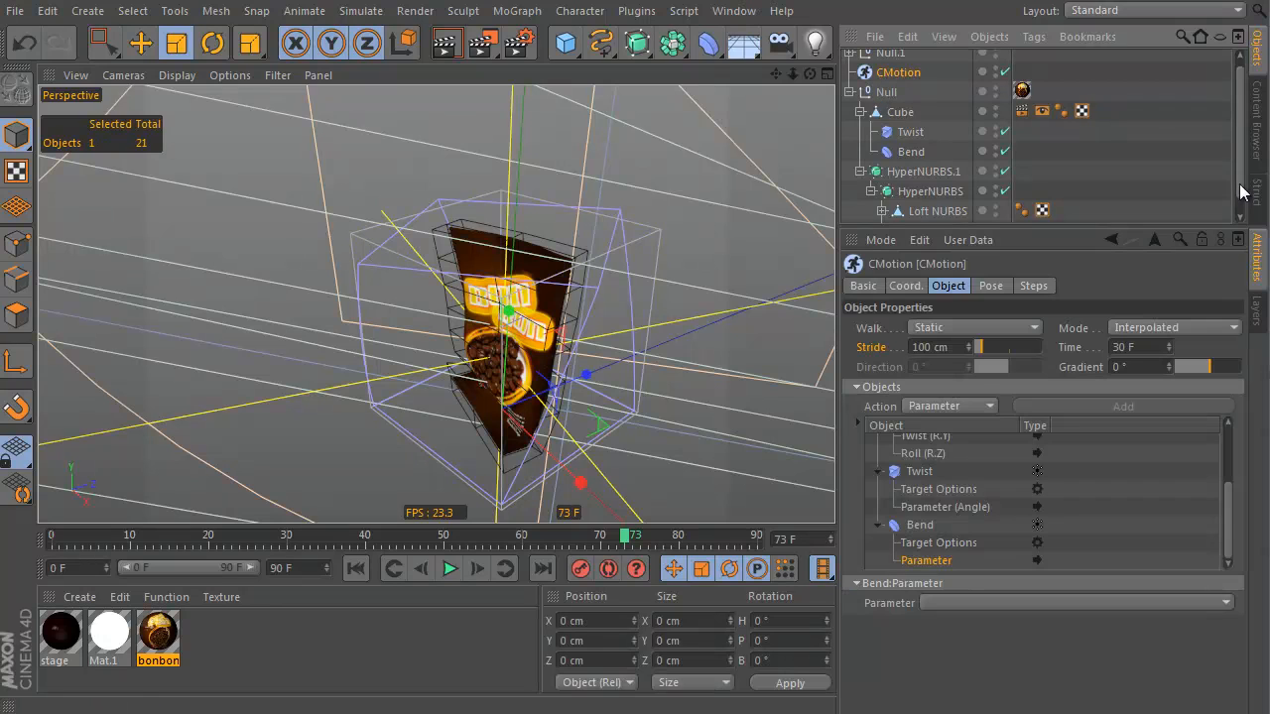
left_click(953, 603)
left_click(1118, 216)
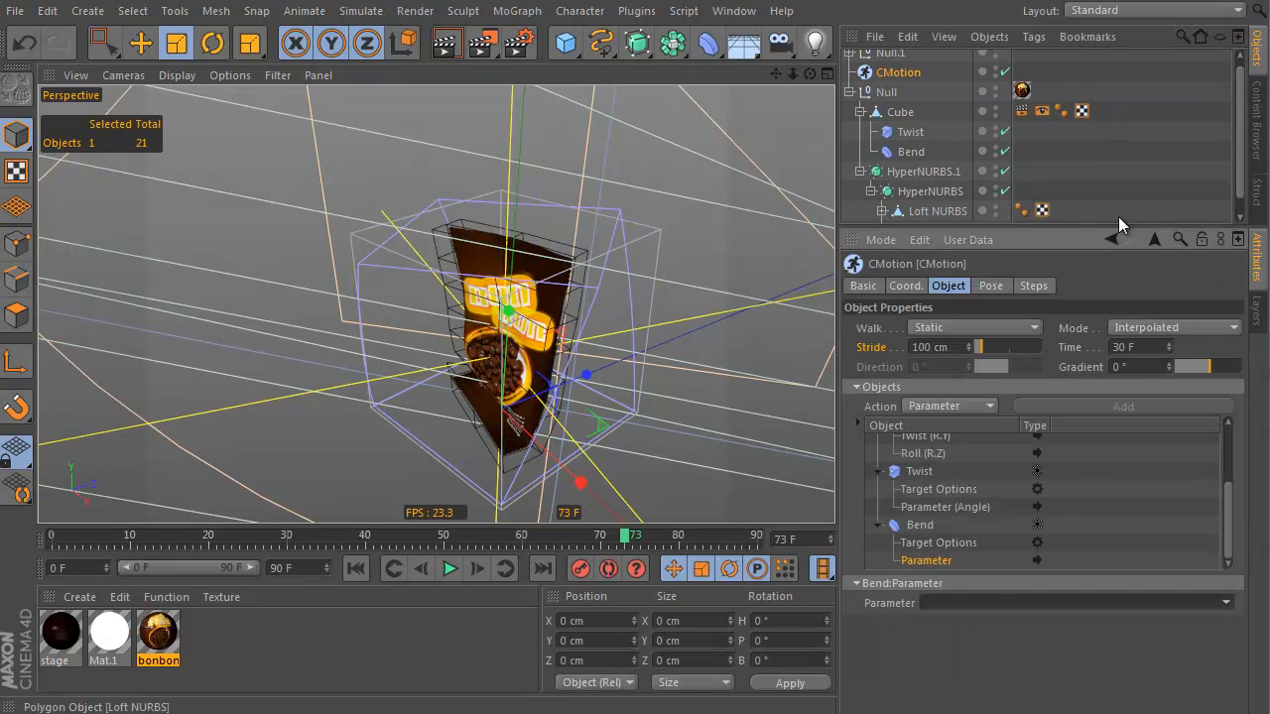
left_click_drag(1108, 226, 1107, 20)
left_click(978, 487)
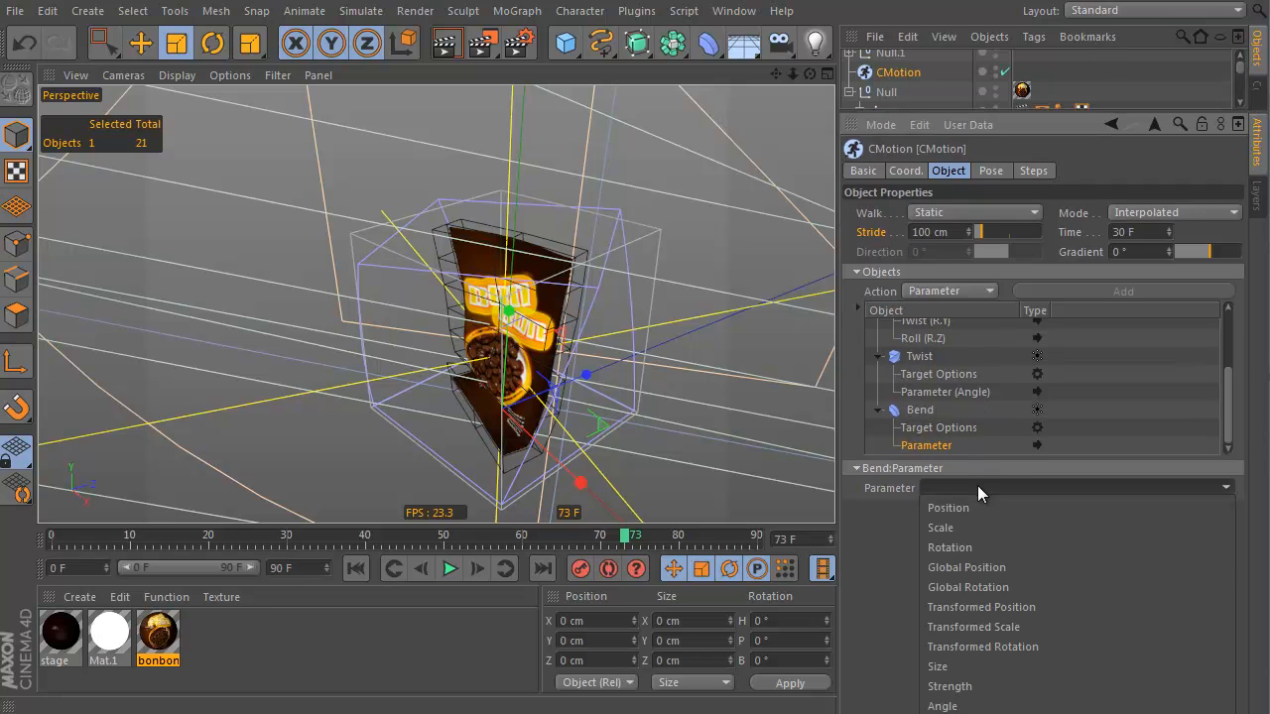
left_click(972, 681)
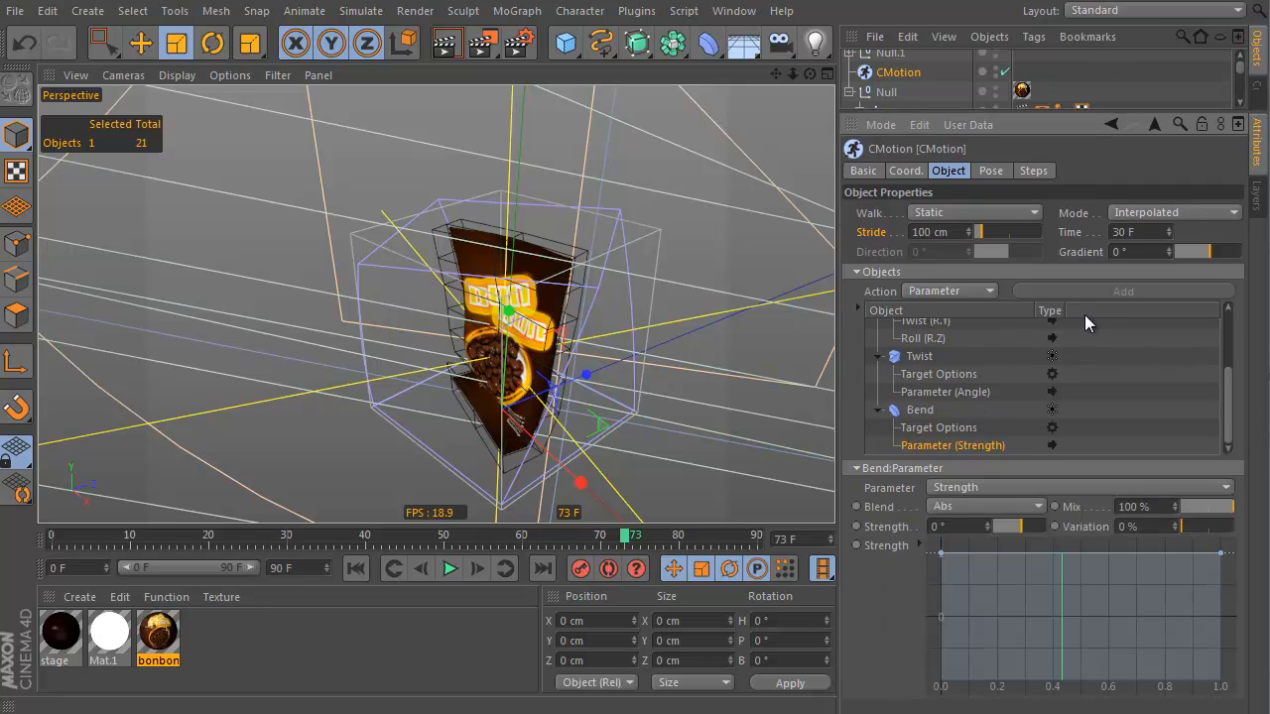
Paste the copied motion curve onto the Bend's Strength parameter and set its amplitude to 26°
right_click(889, 541)
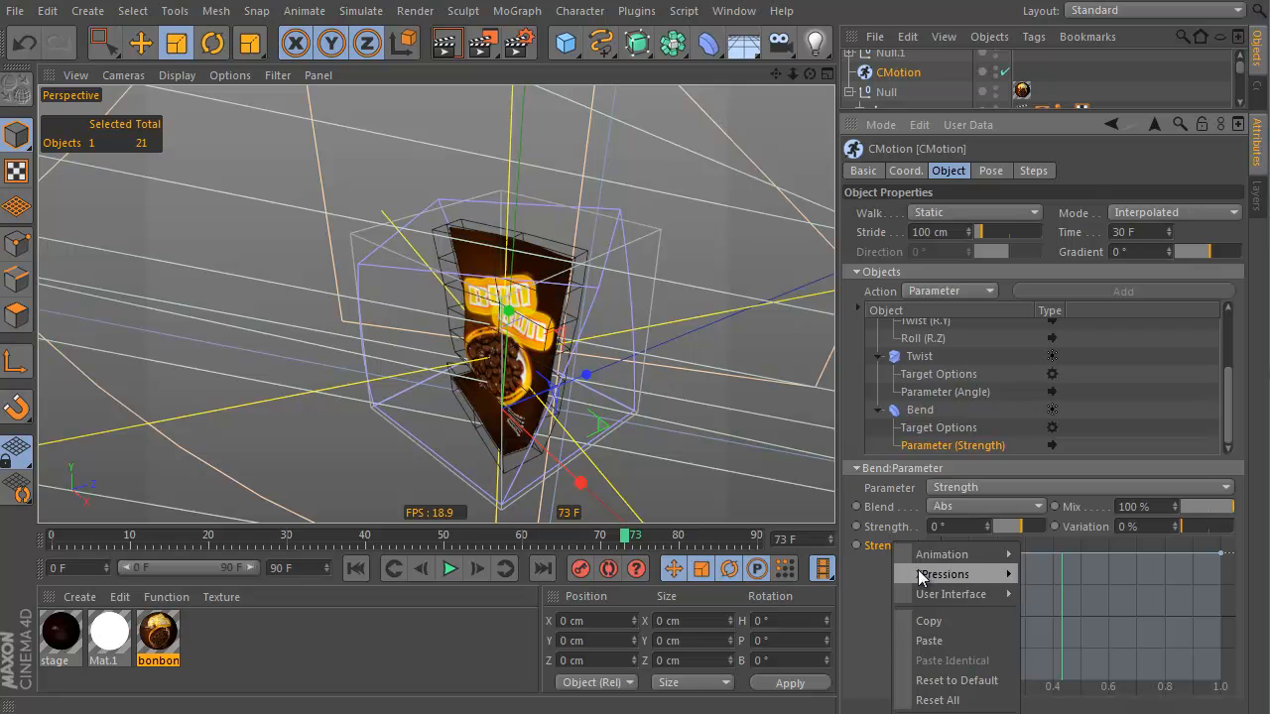
left_click(982, 635)
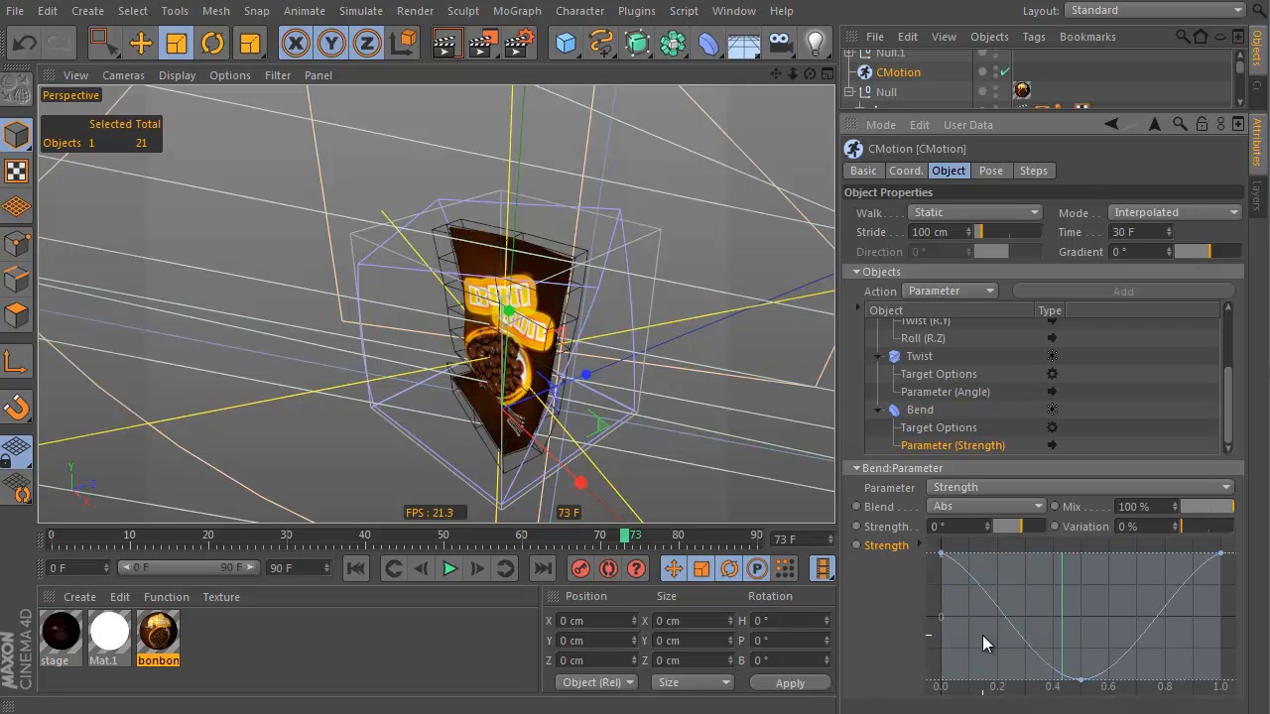
left_click(1023, 527)
left_click_drag(581, 362, 765, 285, "alt")
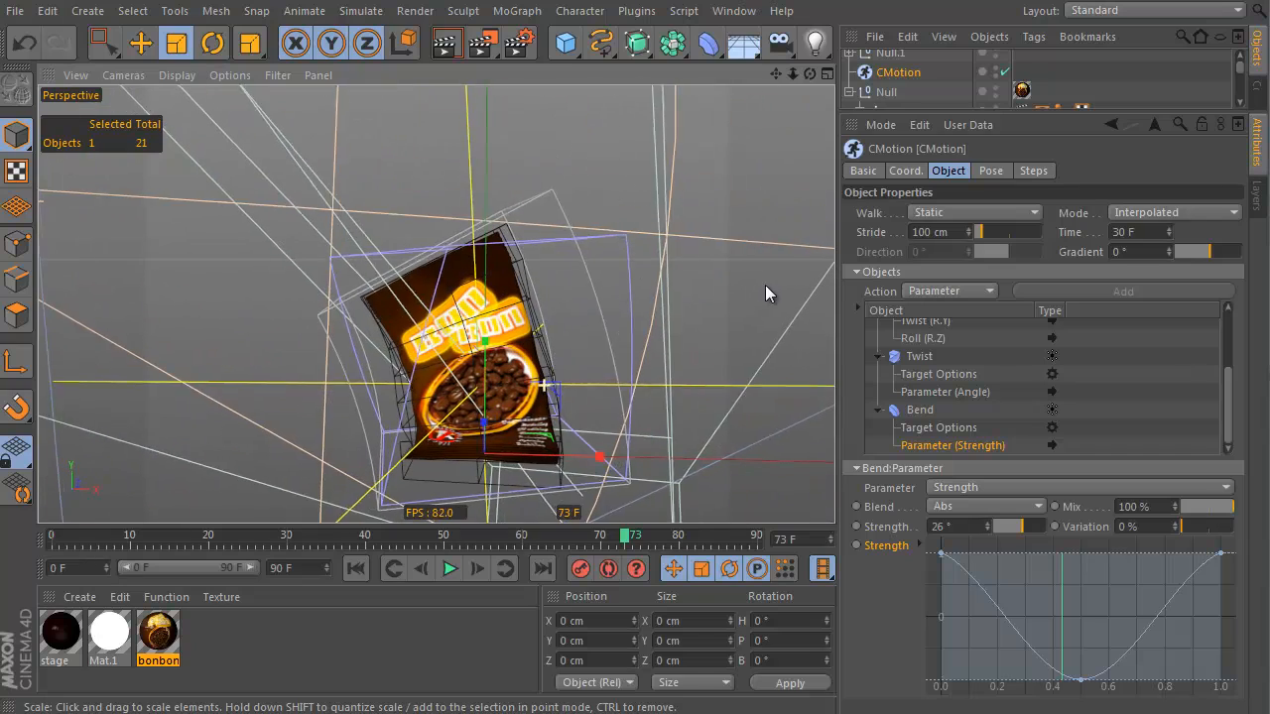
Play the animation to check the bending motion of the bag and rewind to frame 0
left_click(450, 571)
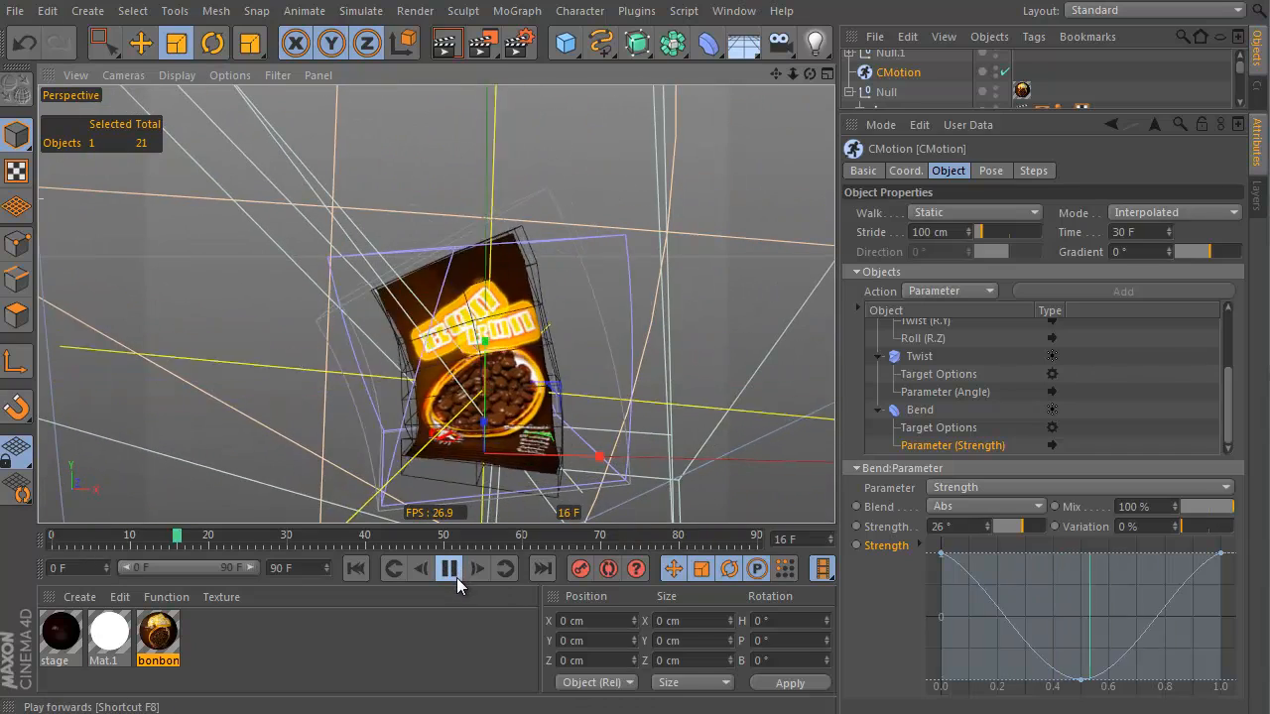
left_click(429, 541)
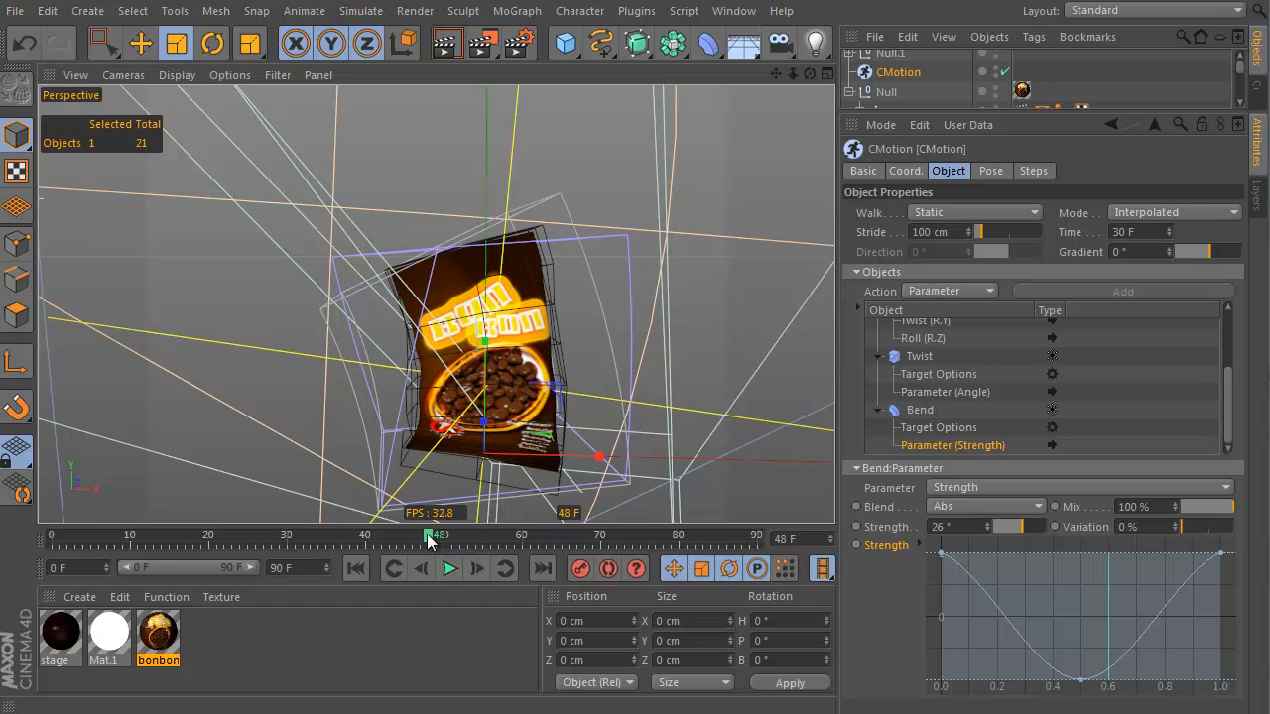
left_click_drag(428, 540, 51, 538)
left_click(451, 569)
mouse_move(200, 536)
left_mouse_down()
mouse_move(45, 534)
mouse_move(106, 534)
mouse_move(206, 577)
mouse_move(289, 583)
mouse_move(737, 570)
mouse_move(52, 568)
left_mouse_up()
Set the CMotion time to 20 F, stride to 5 cm and walk type to Line while playing the animation
left_click_drag(723, 337, 566, 334, "alt")
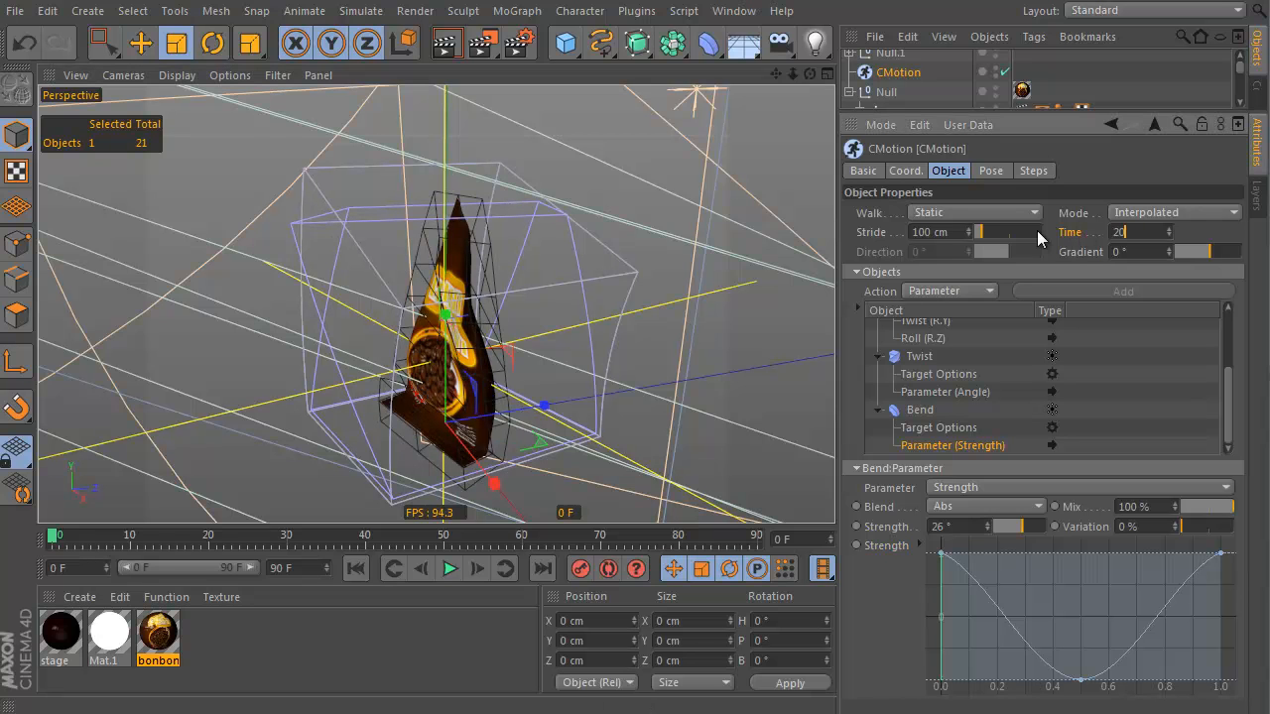
left_click(449, 568)
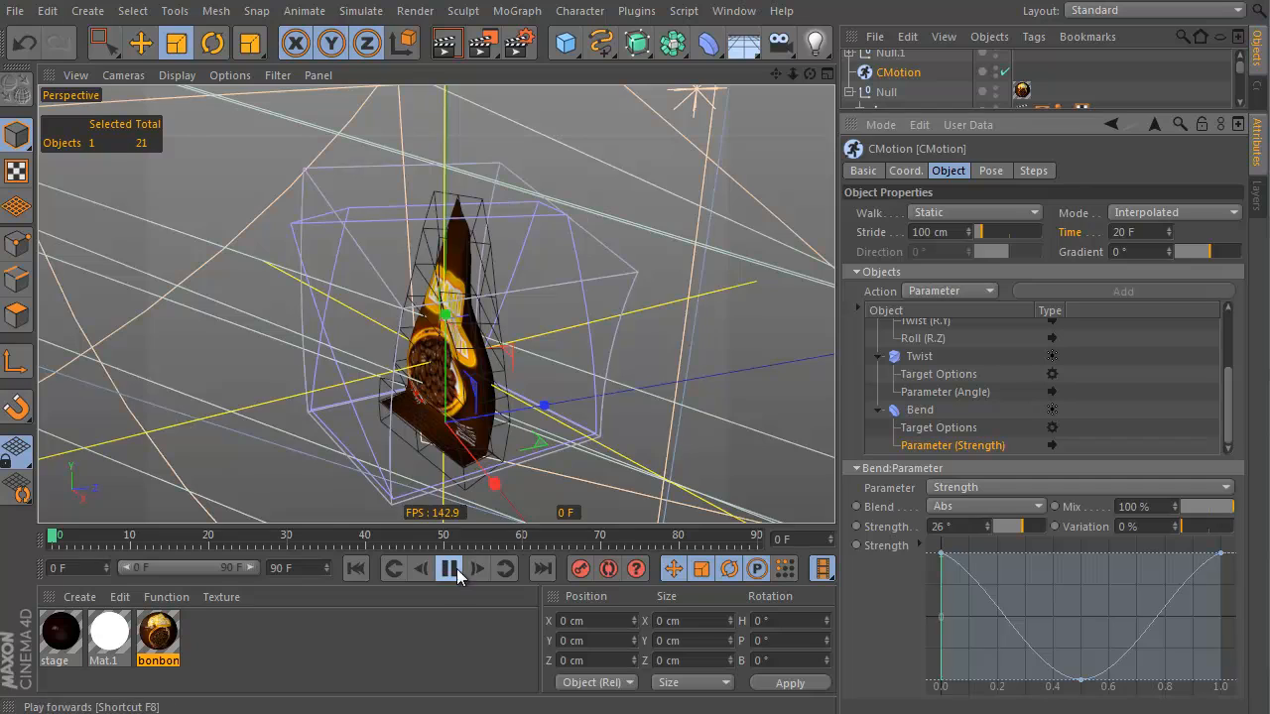
left_click(931, 232)
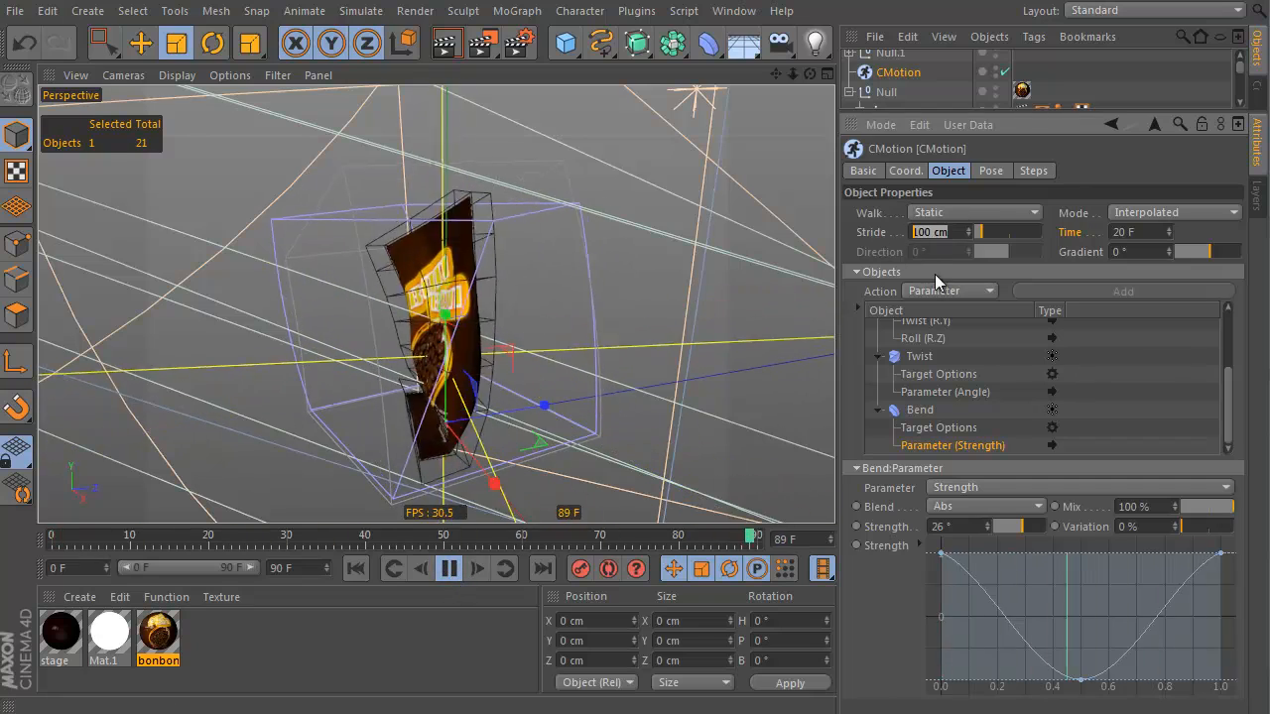
type("5")
key("Return")
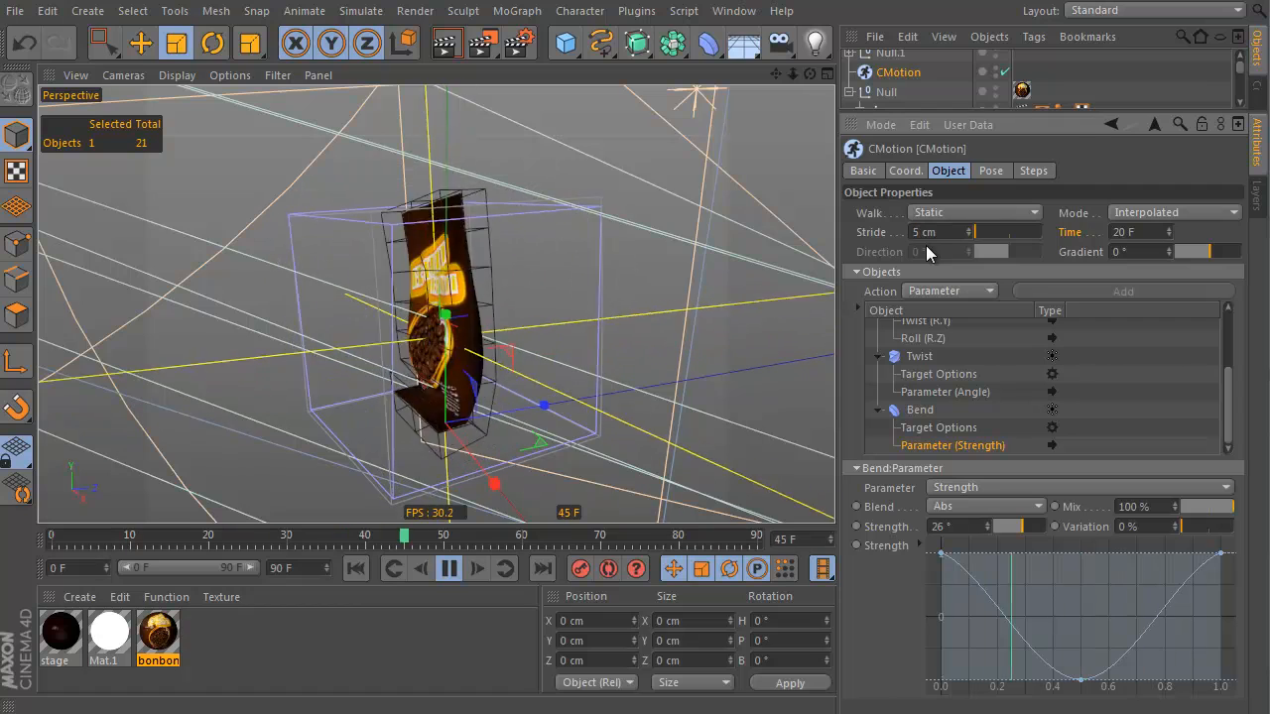
left_click(964, 212)
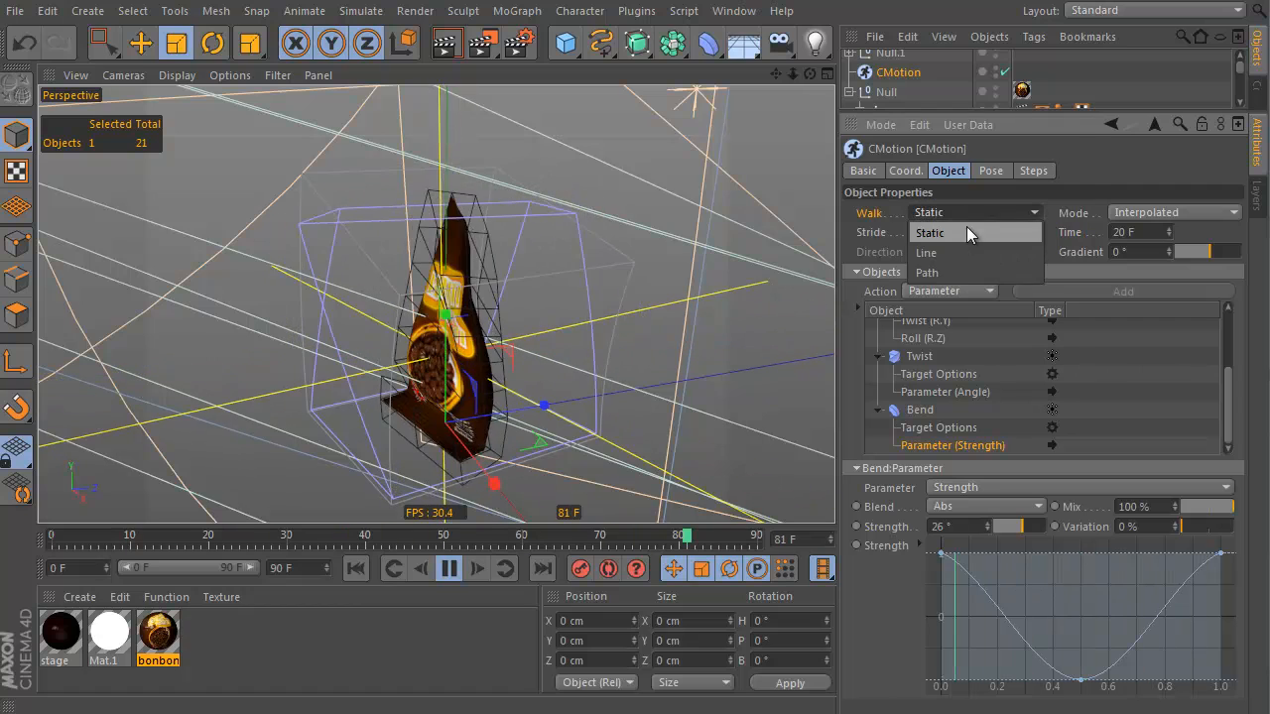
left_click(953, 252)
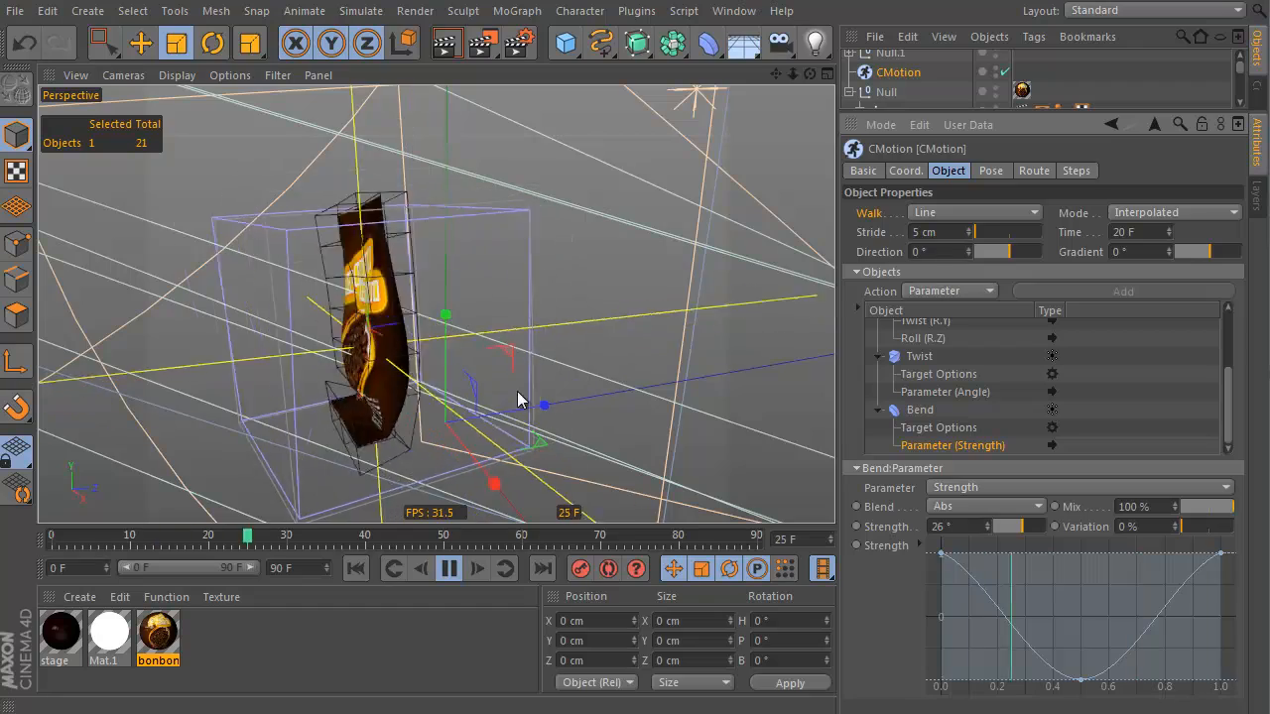
Reduce the Bend's Strength amplitude in CMotion to 14°, watching the bag from the front during playback
middle_click_drag(434, 411, 624, 340, "alt")
mouse_move(624, 340)
left_mouse_down("alt")
mouse_move(585, 357)
mouse_move(615, 342)
left_mouse_up("alt")
left_click_drag(987, 525, 988, 535)
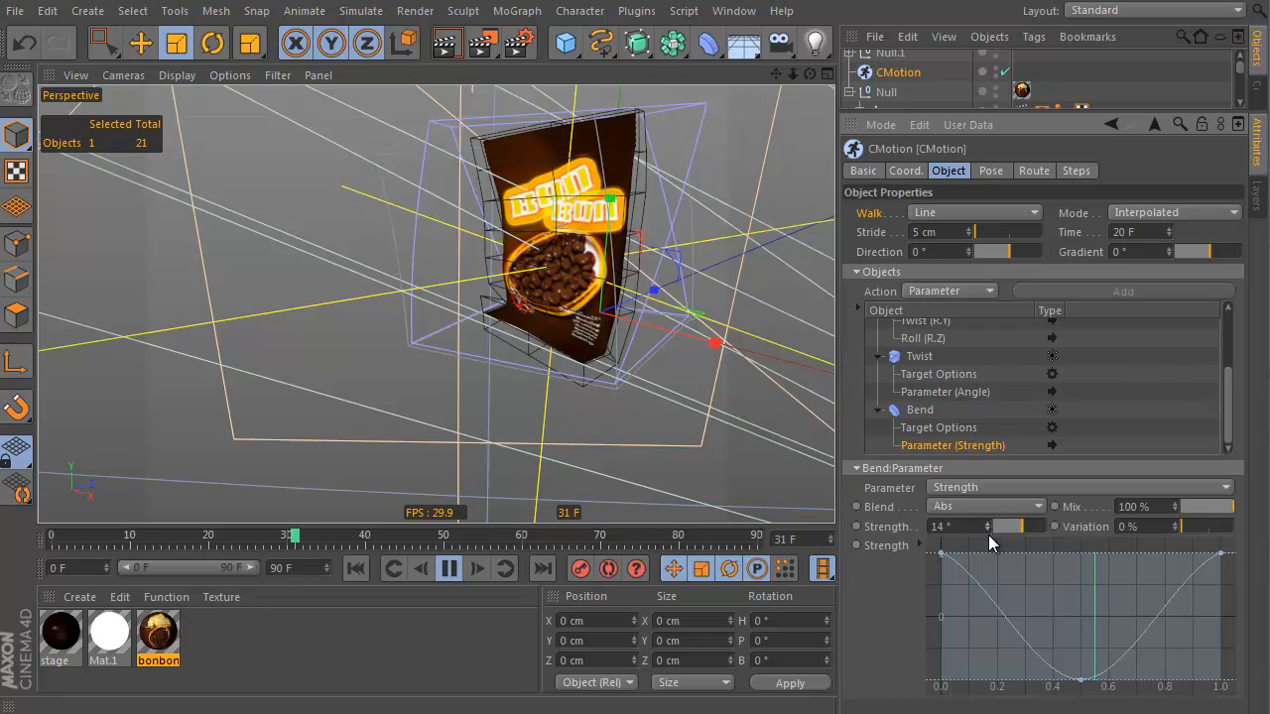